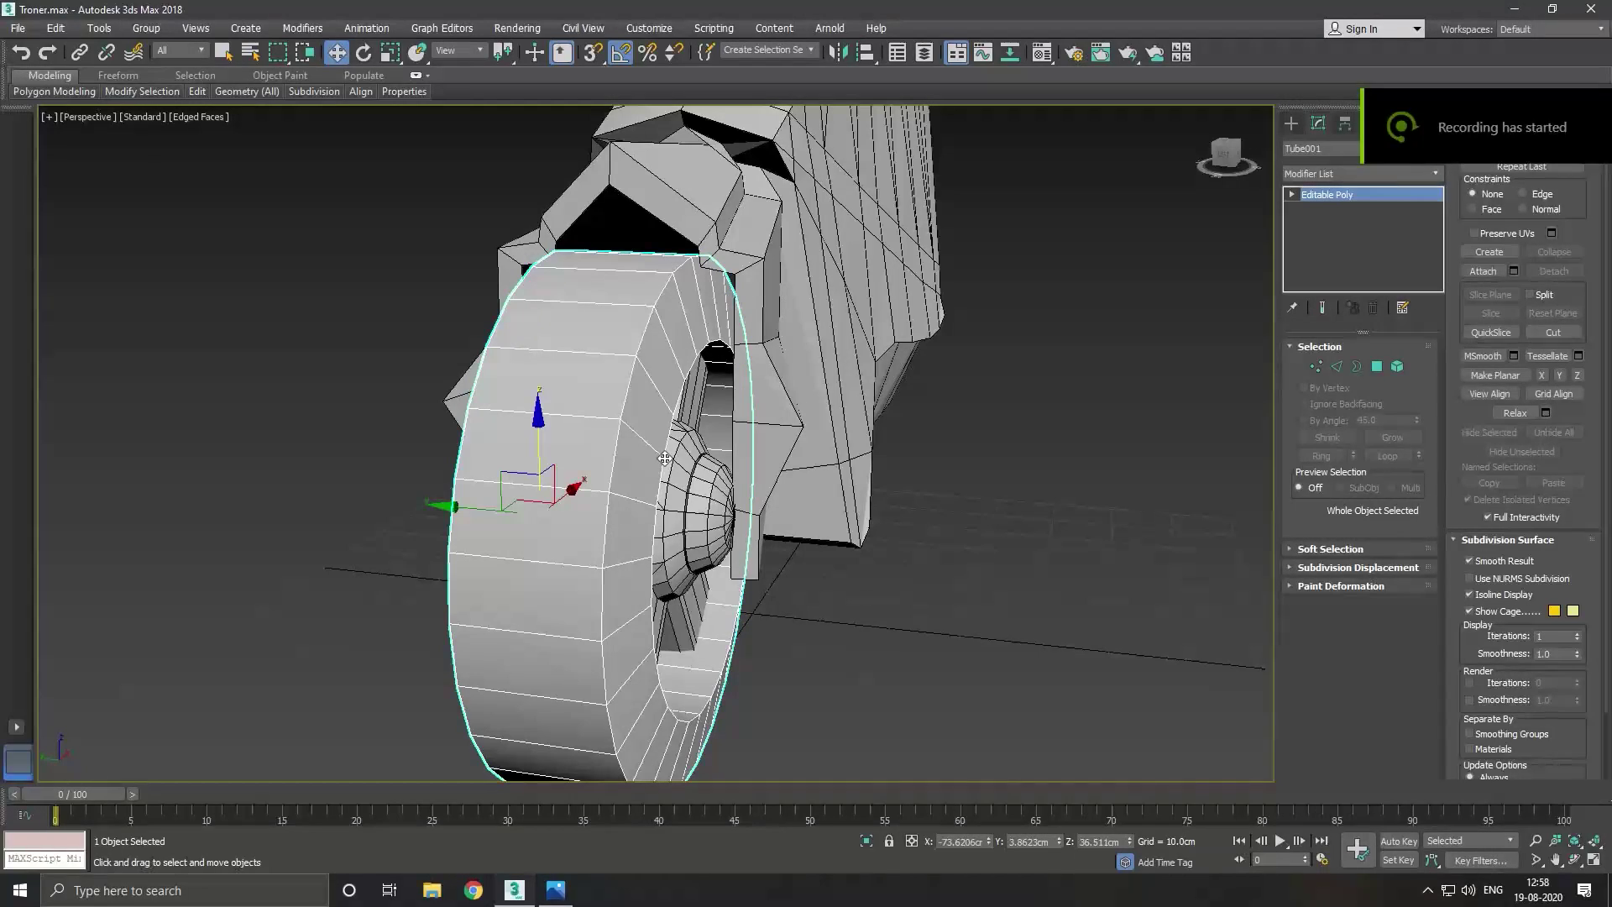
# Select the two edge loops around the wheel's tire in Edge mode.
pyautogui.click(1337, 367)
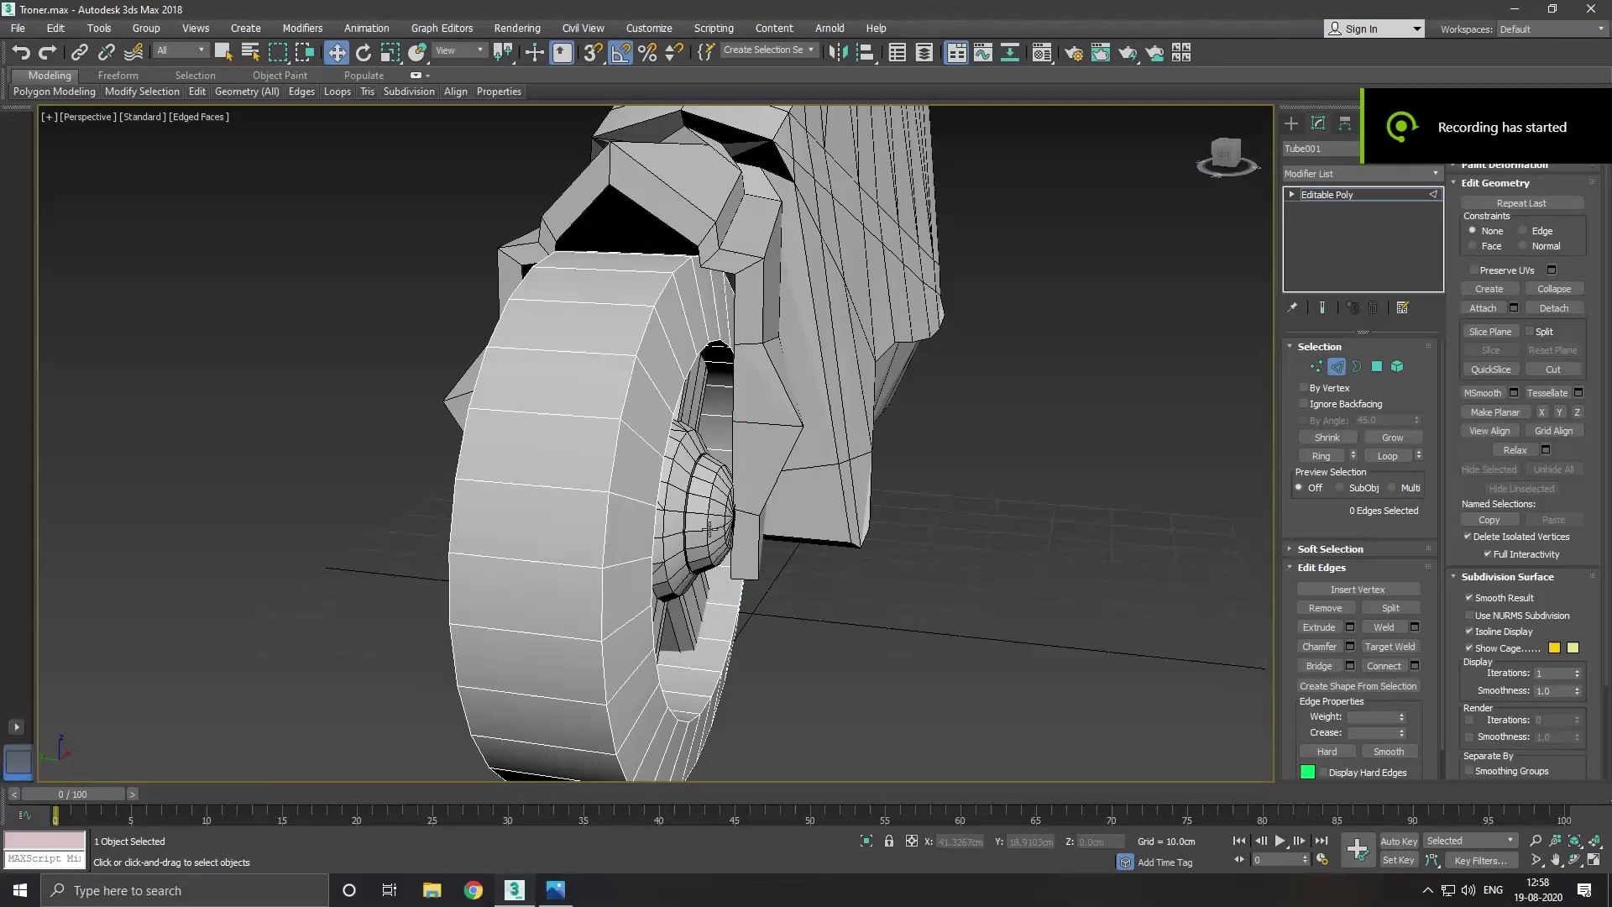
pyautogui.doubleClick(612, 536)
pyautogui.keyDown('alt'); pyautogui.moveTo(613, 538); pyautogui.dragTo(785, 523, button='middle'); pyautogui.keyUp('alt')
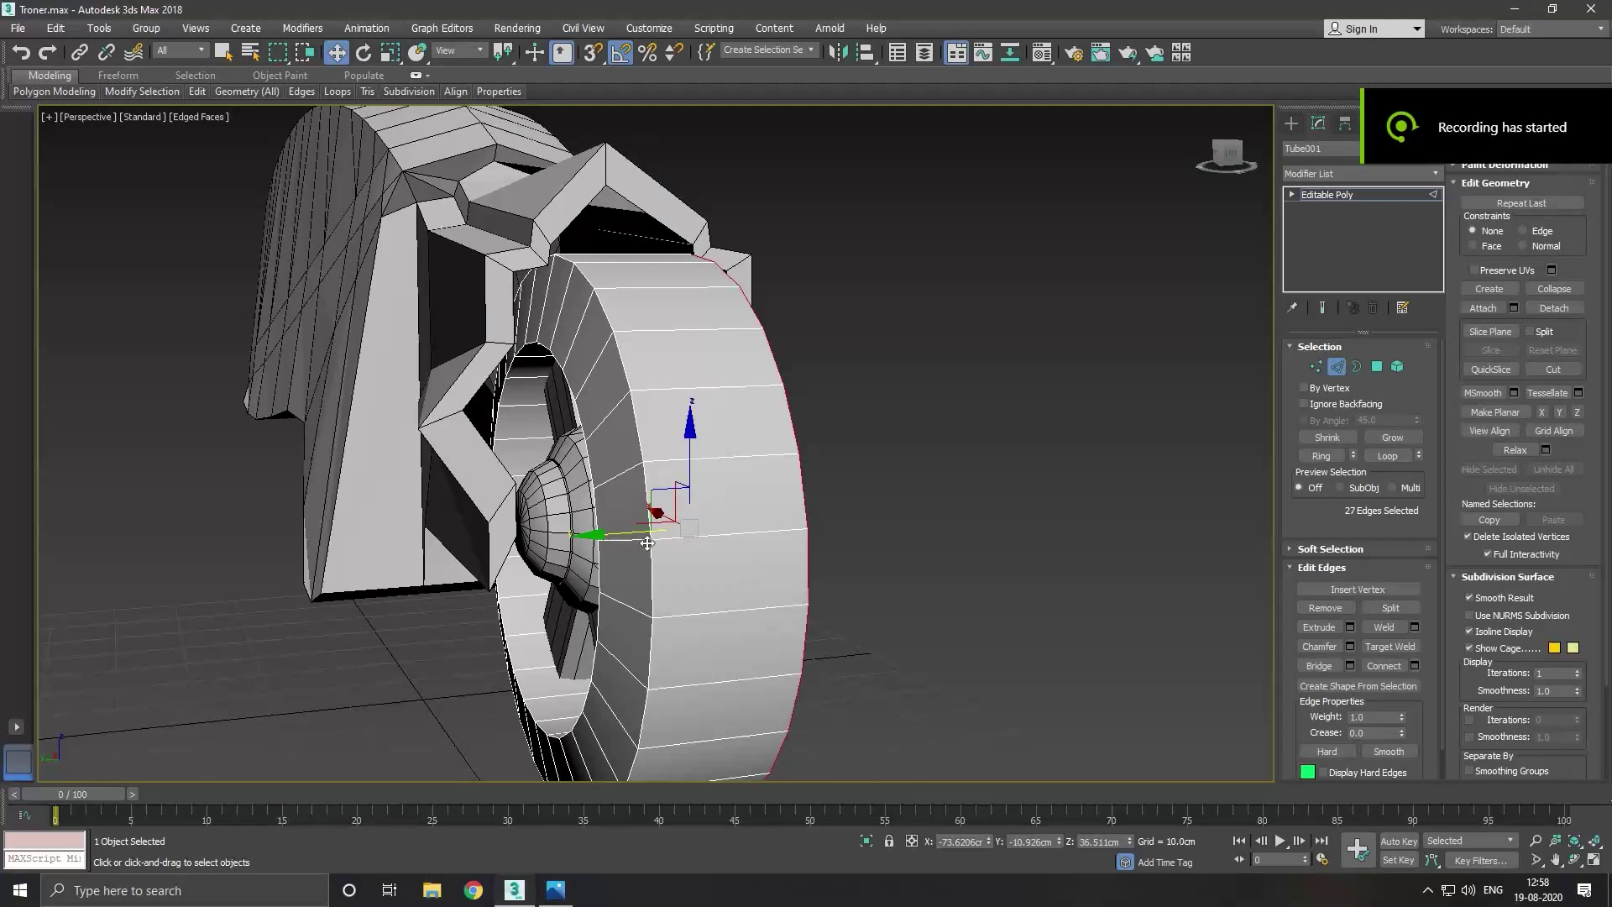
pyautogui.keyDown('ctrl'); pyautogui.doubleClick(655, 580); pyautogui.keyUp('ctrl')
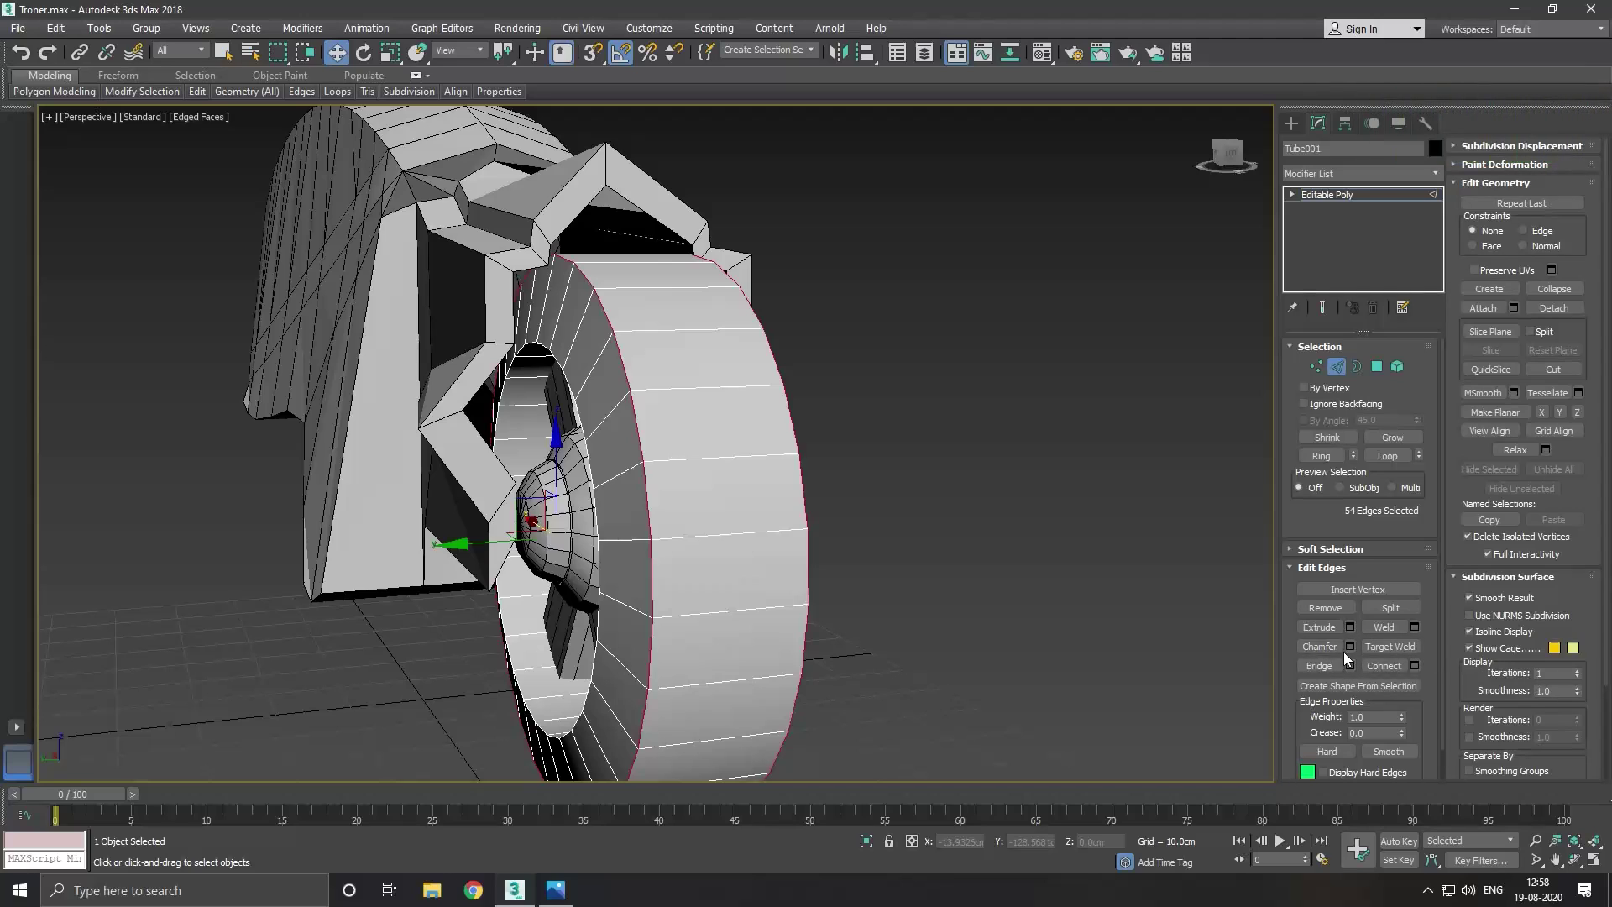
# Chamfer the tire loops about 4.6 cm wide with 3 segments.
pyautogui.hotkey('ctrl', 'shift', 'c')
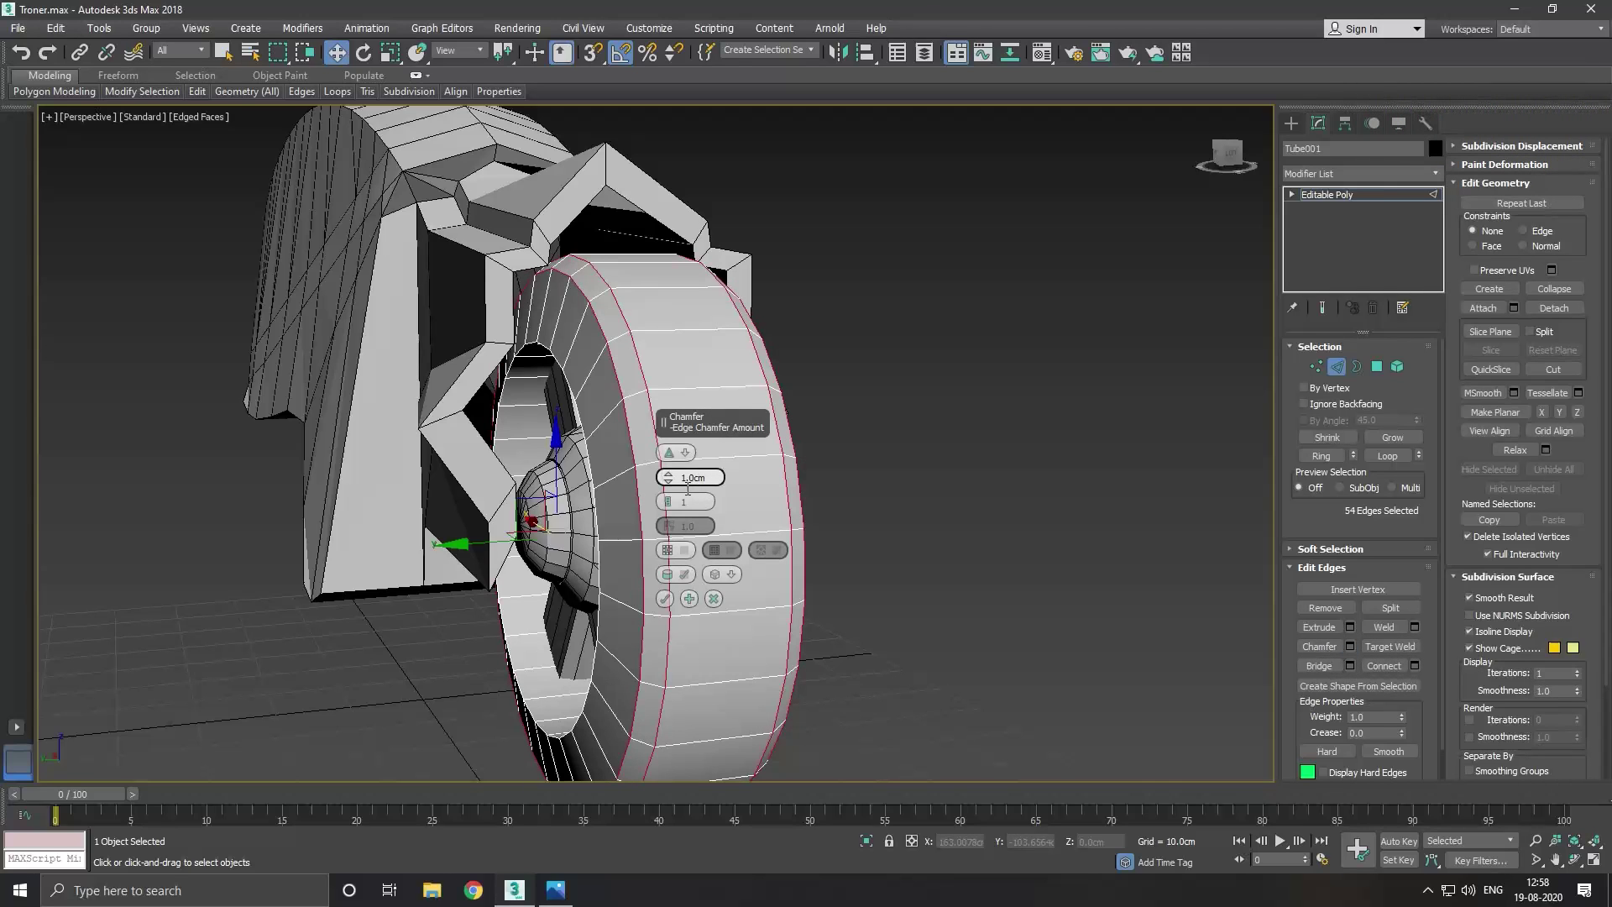
pyautogui.moveTo(676, 479); pyautogui.dragTo(674, 458)
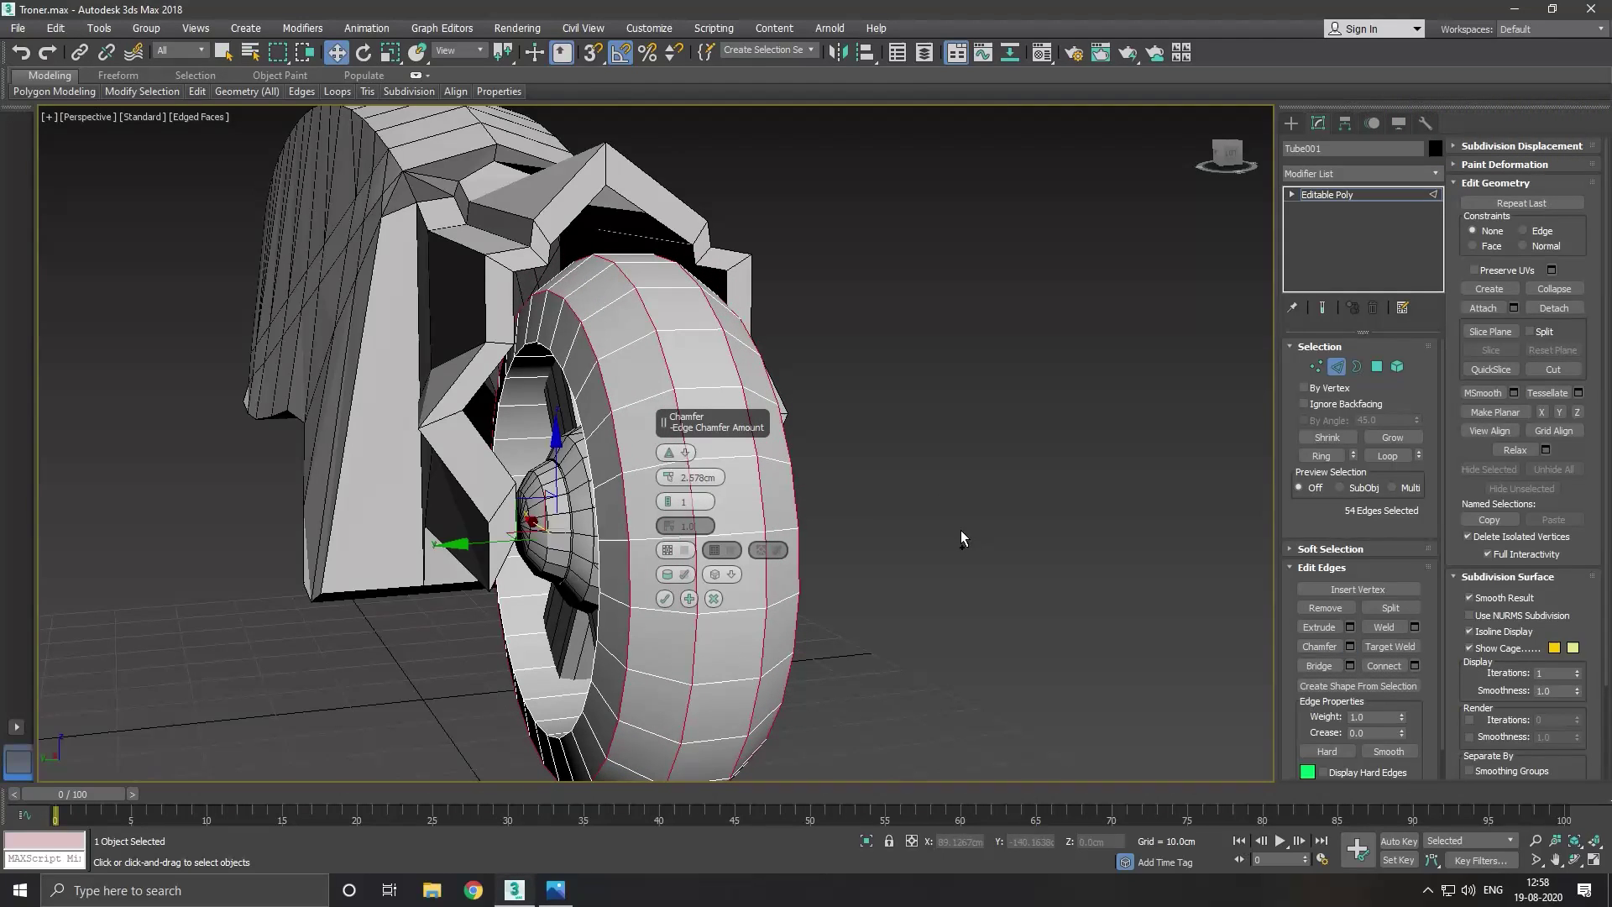
pyautogui.keyDown('alt'); pyautogui.moveTo(961, 530); pyautogui.dragTo(824, 546, button='middle'); pyautogui.keyUp('alt')
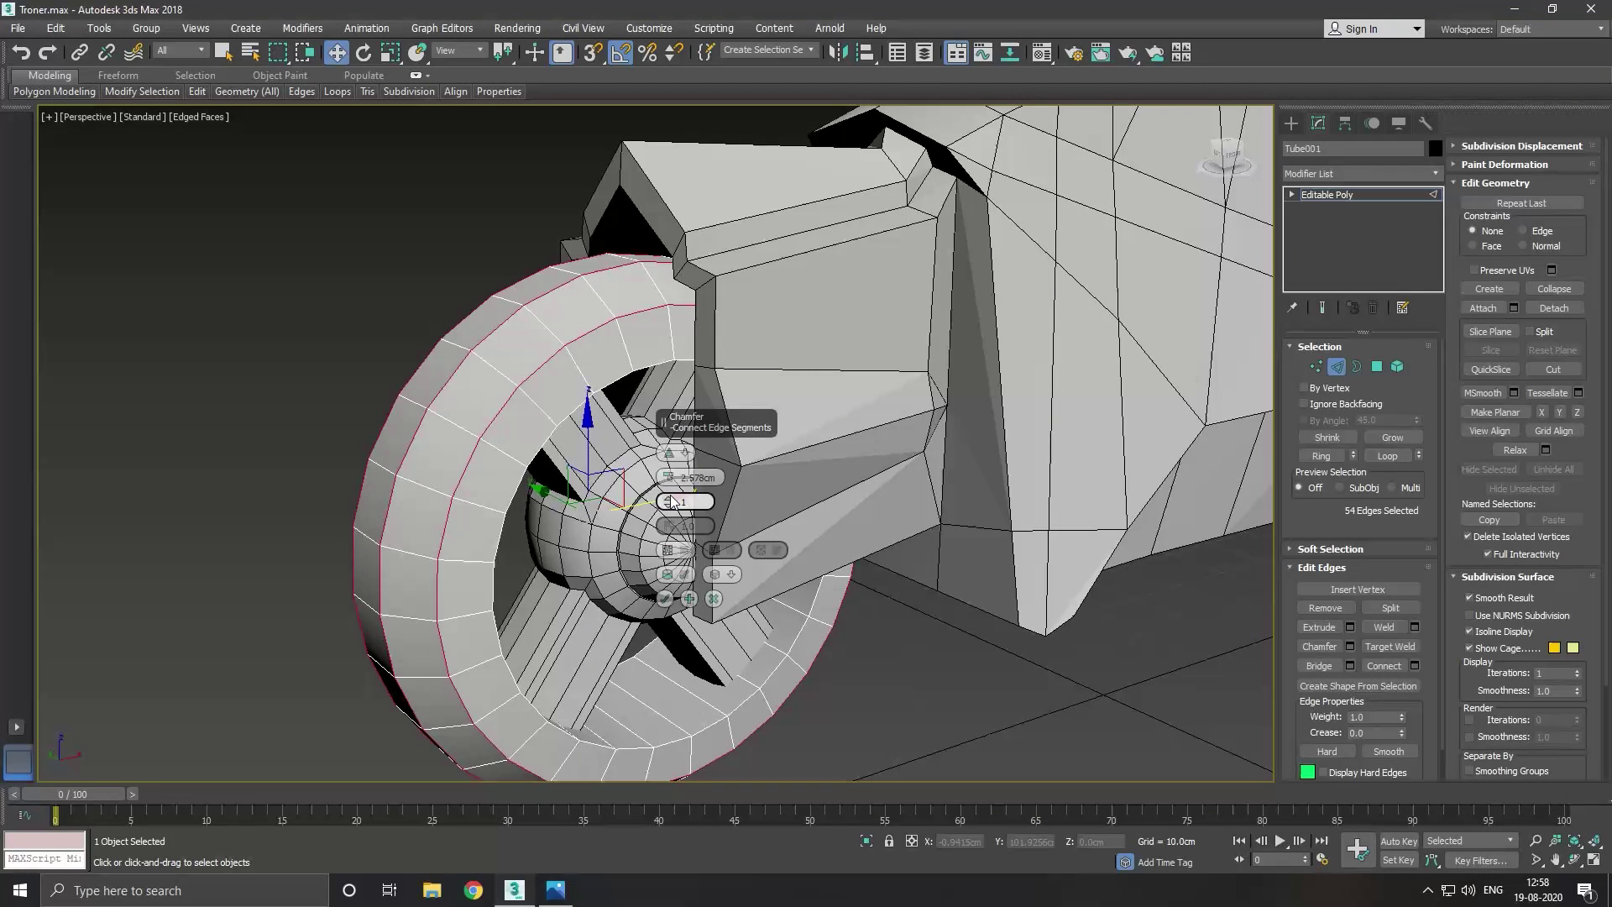
pyautogui.moveTo(672, 501); pyautogui.dragTo(672, 466)
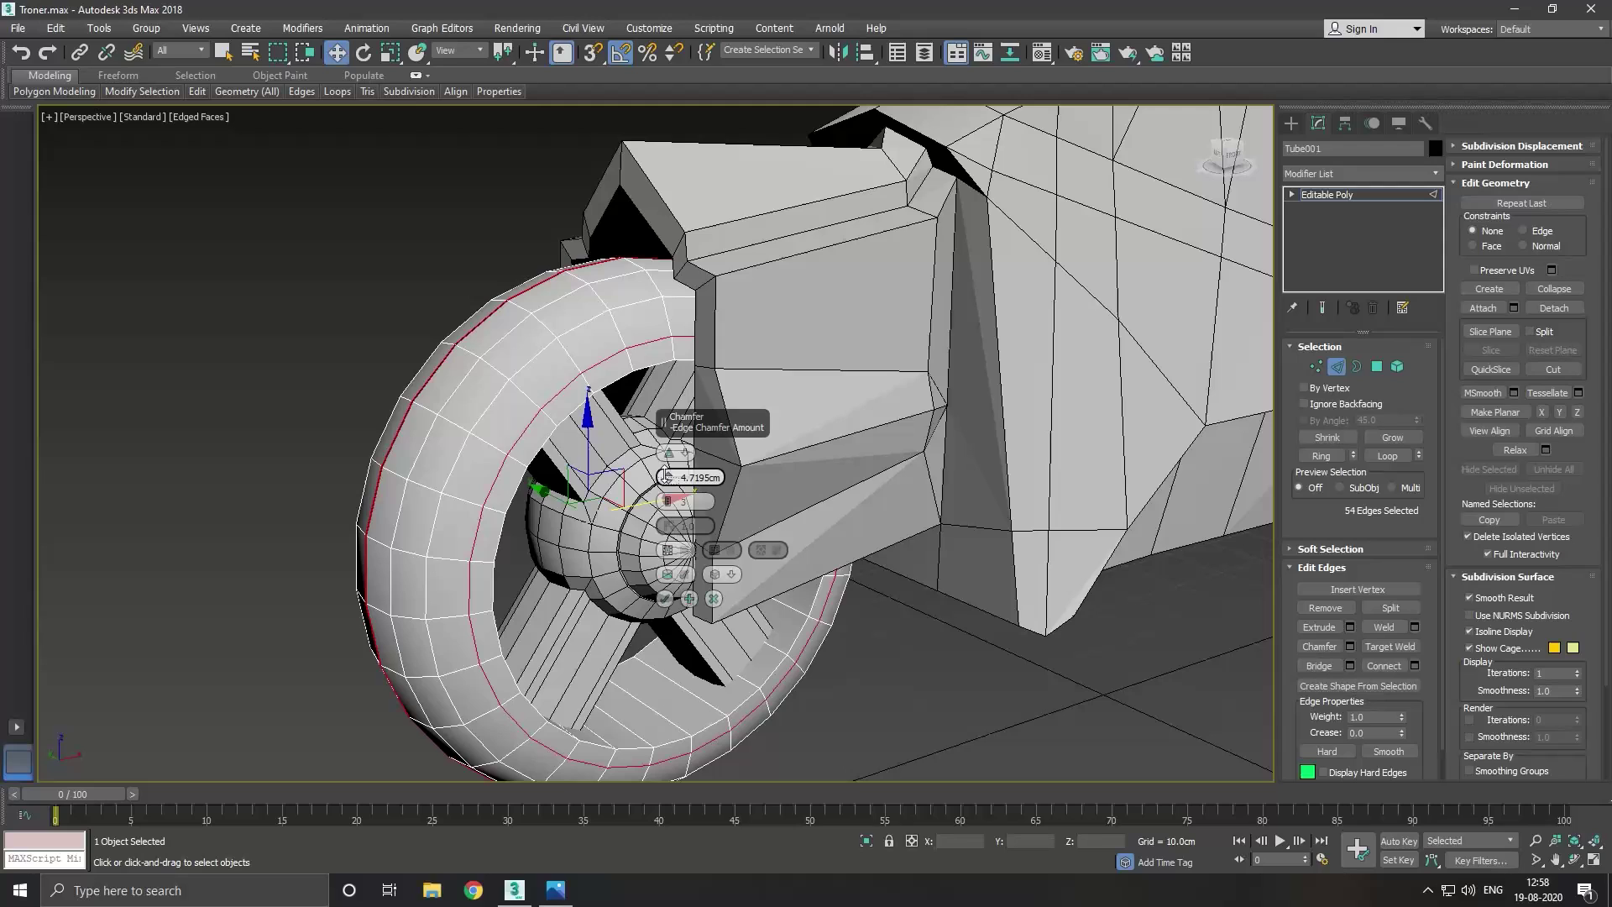
pyautogui.keyDown('alt'); pyautogui.moveTo(566, 510); pyautogui.dragTo(651, 502, button='middle'); pyautogui.keyUp('alt')
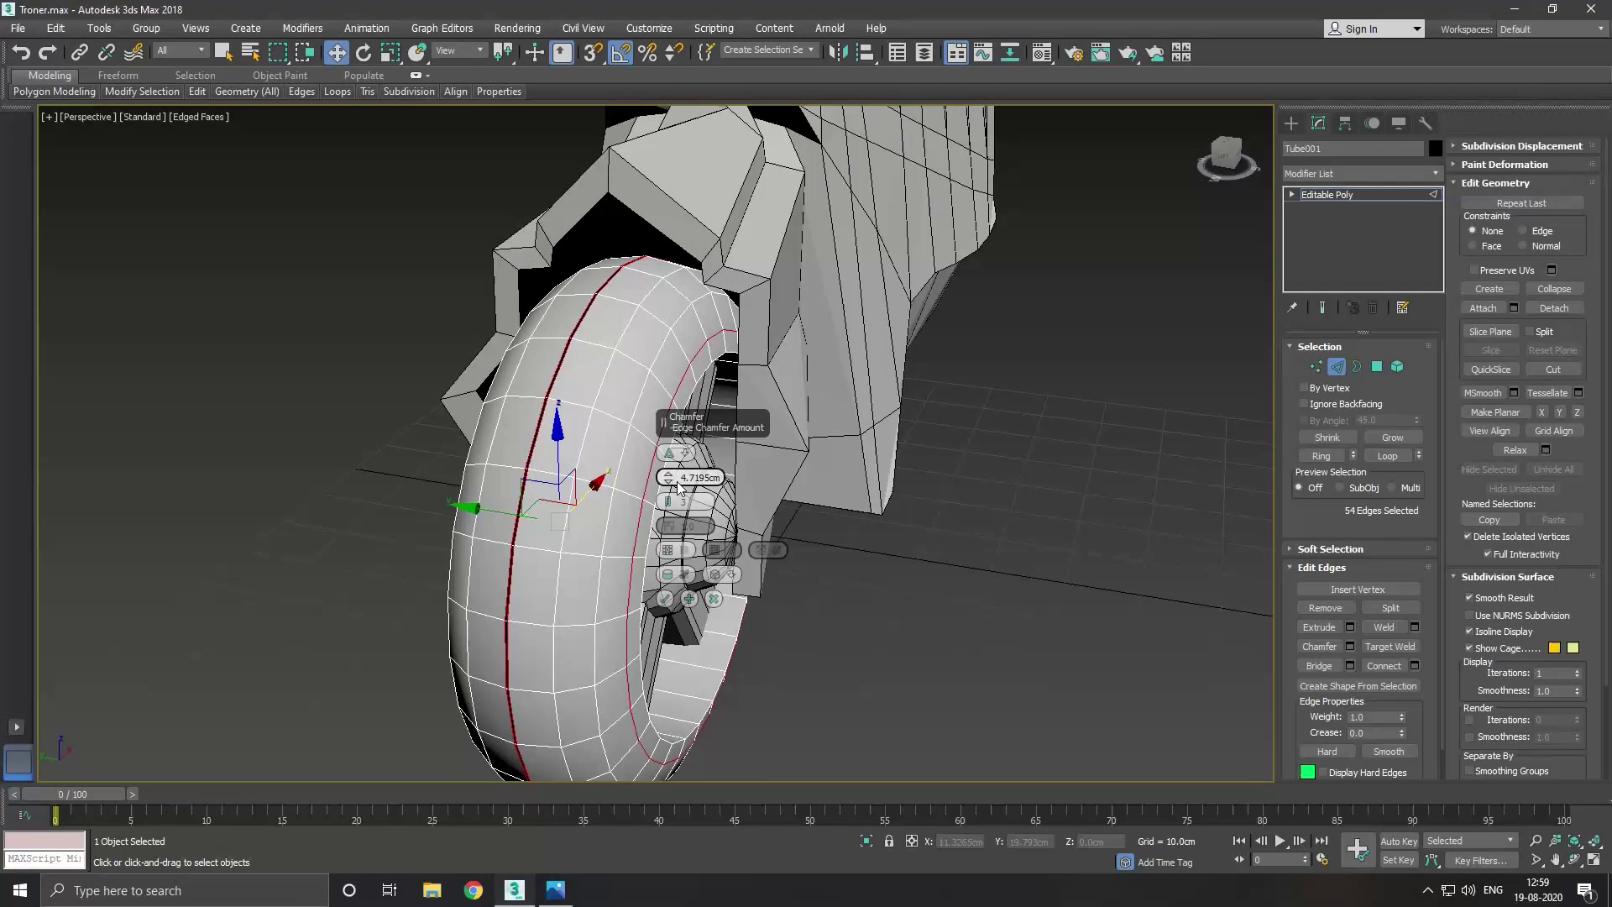
pyautogui.moveTo(669, 485); pyautogui.dragTo(663, 492)
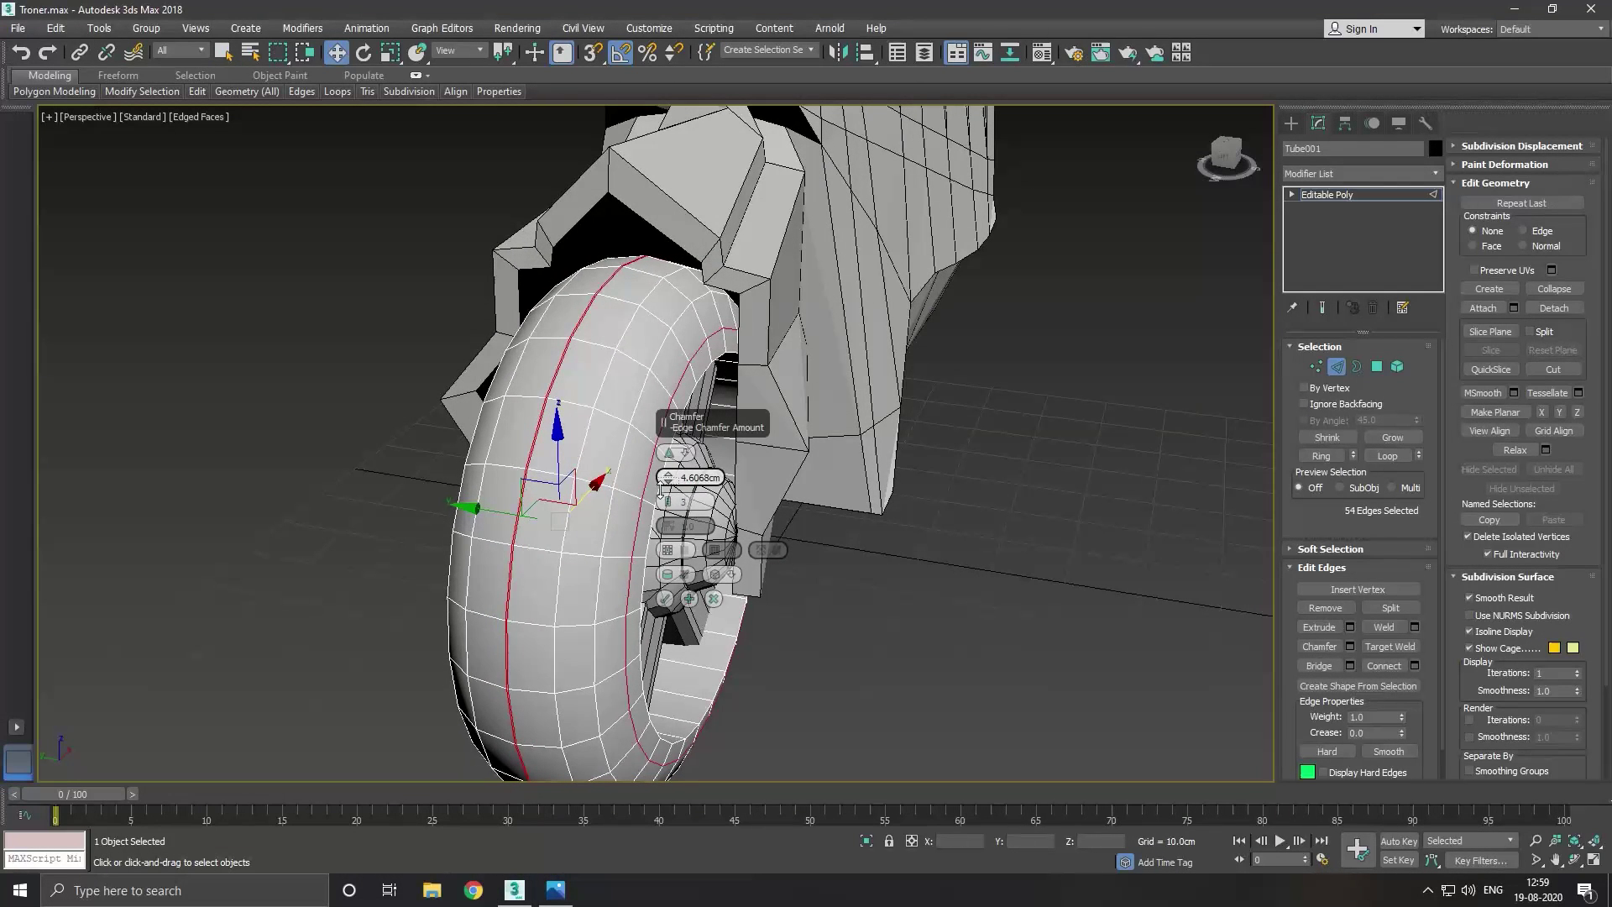
# Apply the tire chamfer and orbit to a side view of the wheel.
pyautogui.click(664, 599)
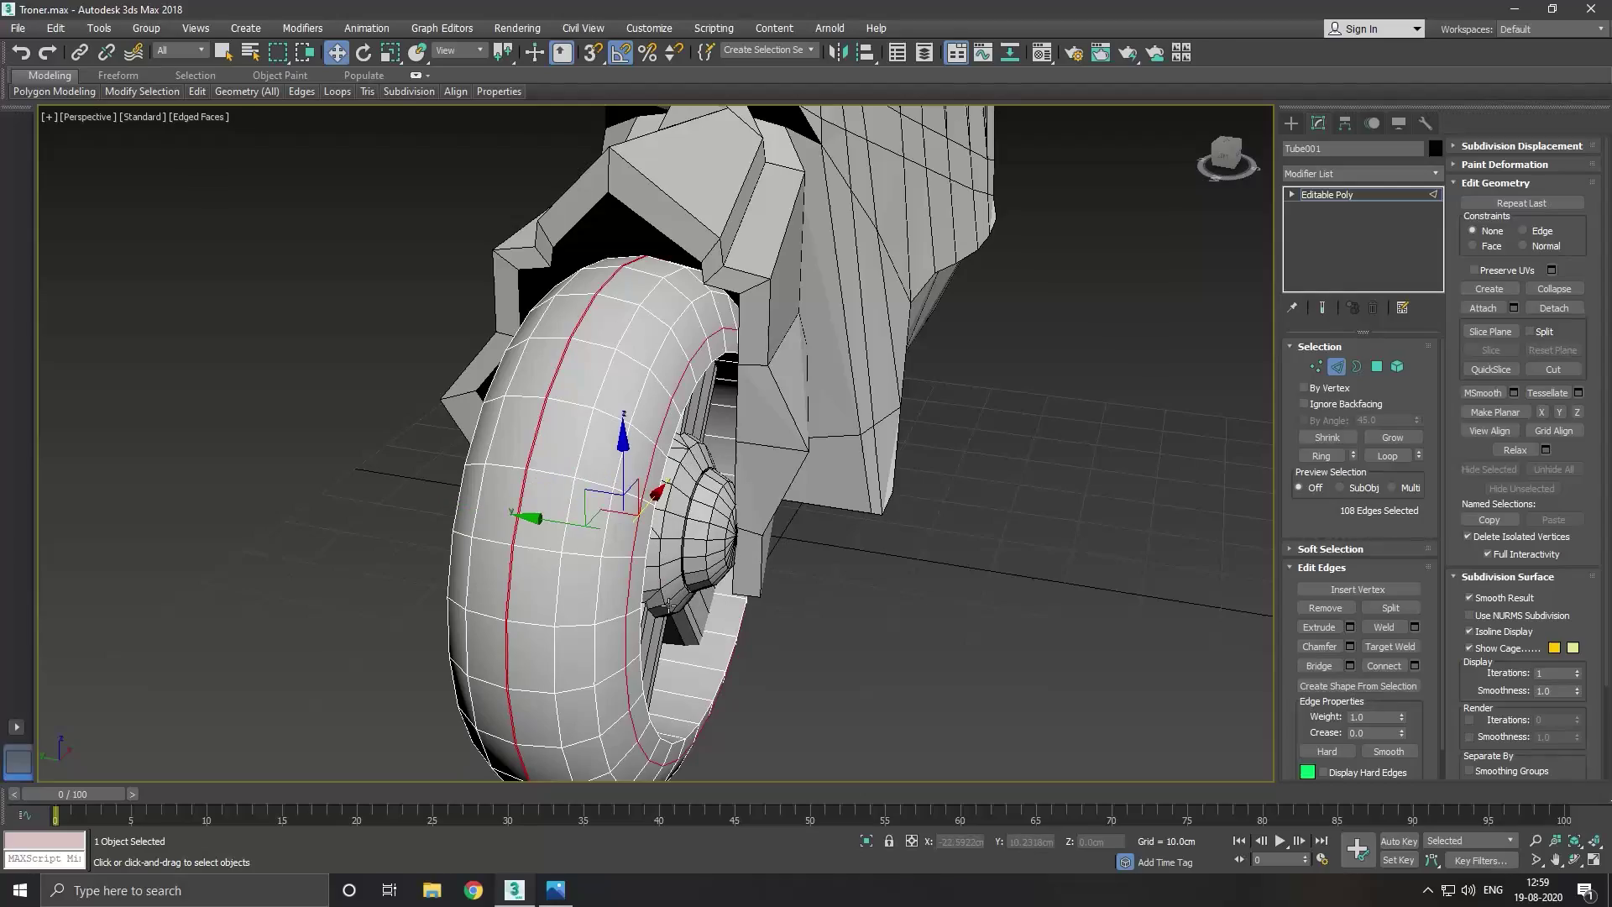
pyautogui.moveTo(723, 577)
pyautogui.keyDown('alt'); pyautogui.mouseDown(button='middle')
pyautogui.moveTo(724, 594)
pyautogui.moveTo(766, 518)
pyautogui.mouseUp(button='middle'); pyautogui.keyUp('alt')
pyautogui.scroll(4, 569, 630)
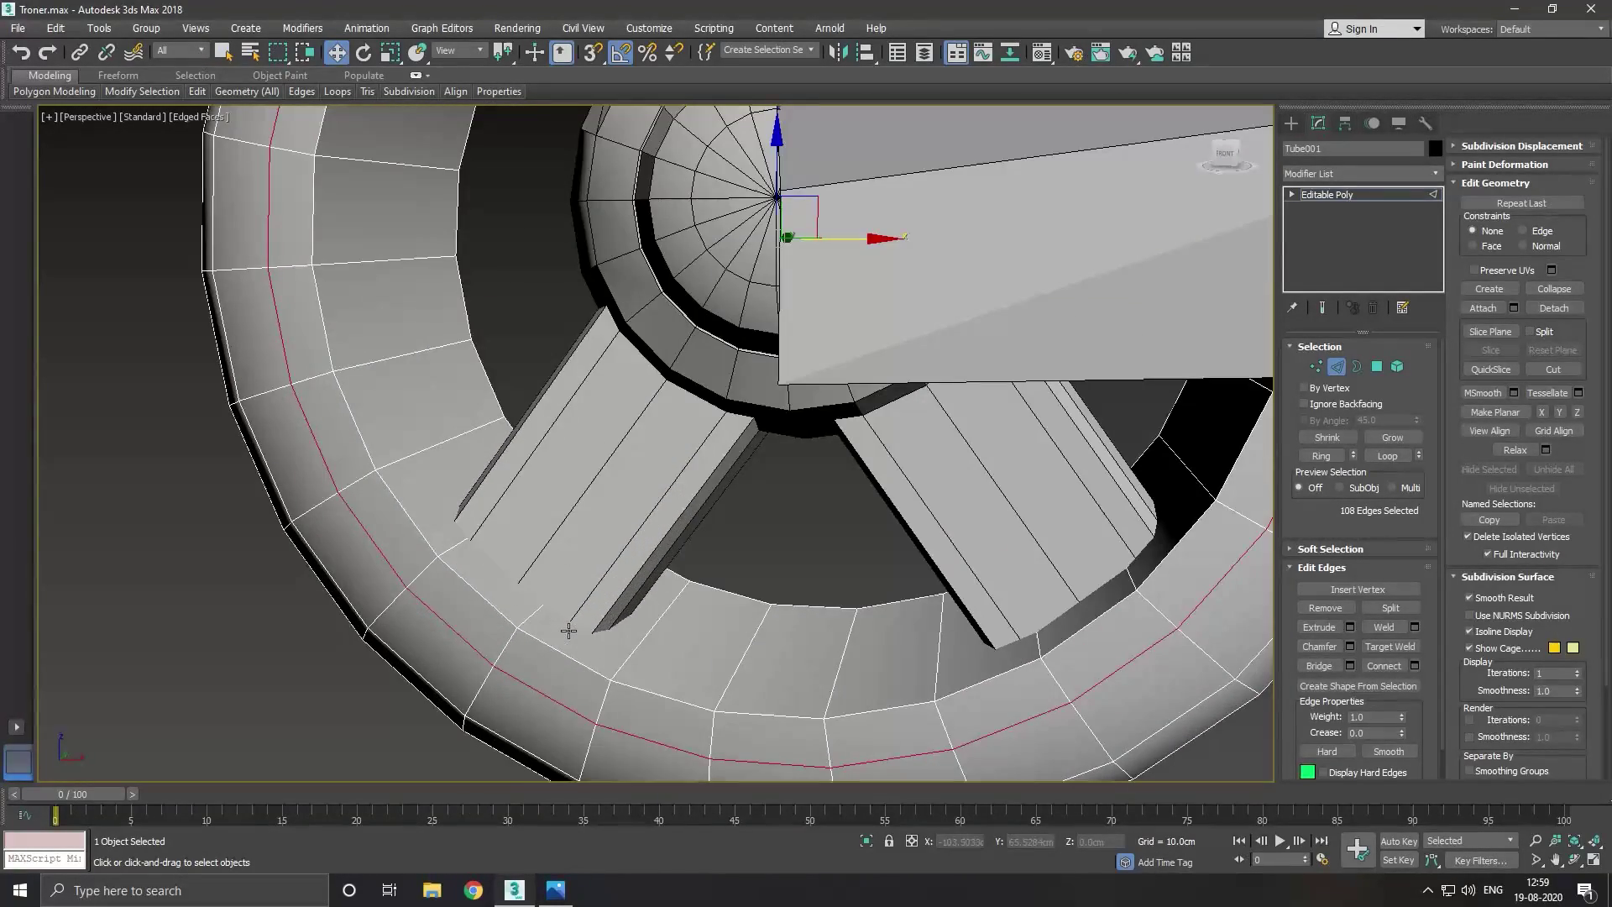
# Connect the inner-rim edge ring with 2 new loops and pick a polygon between them.
pyautogui.click(652, 637)
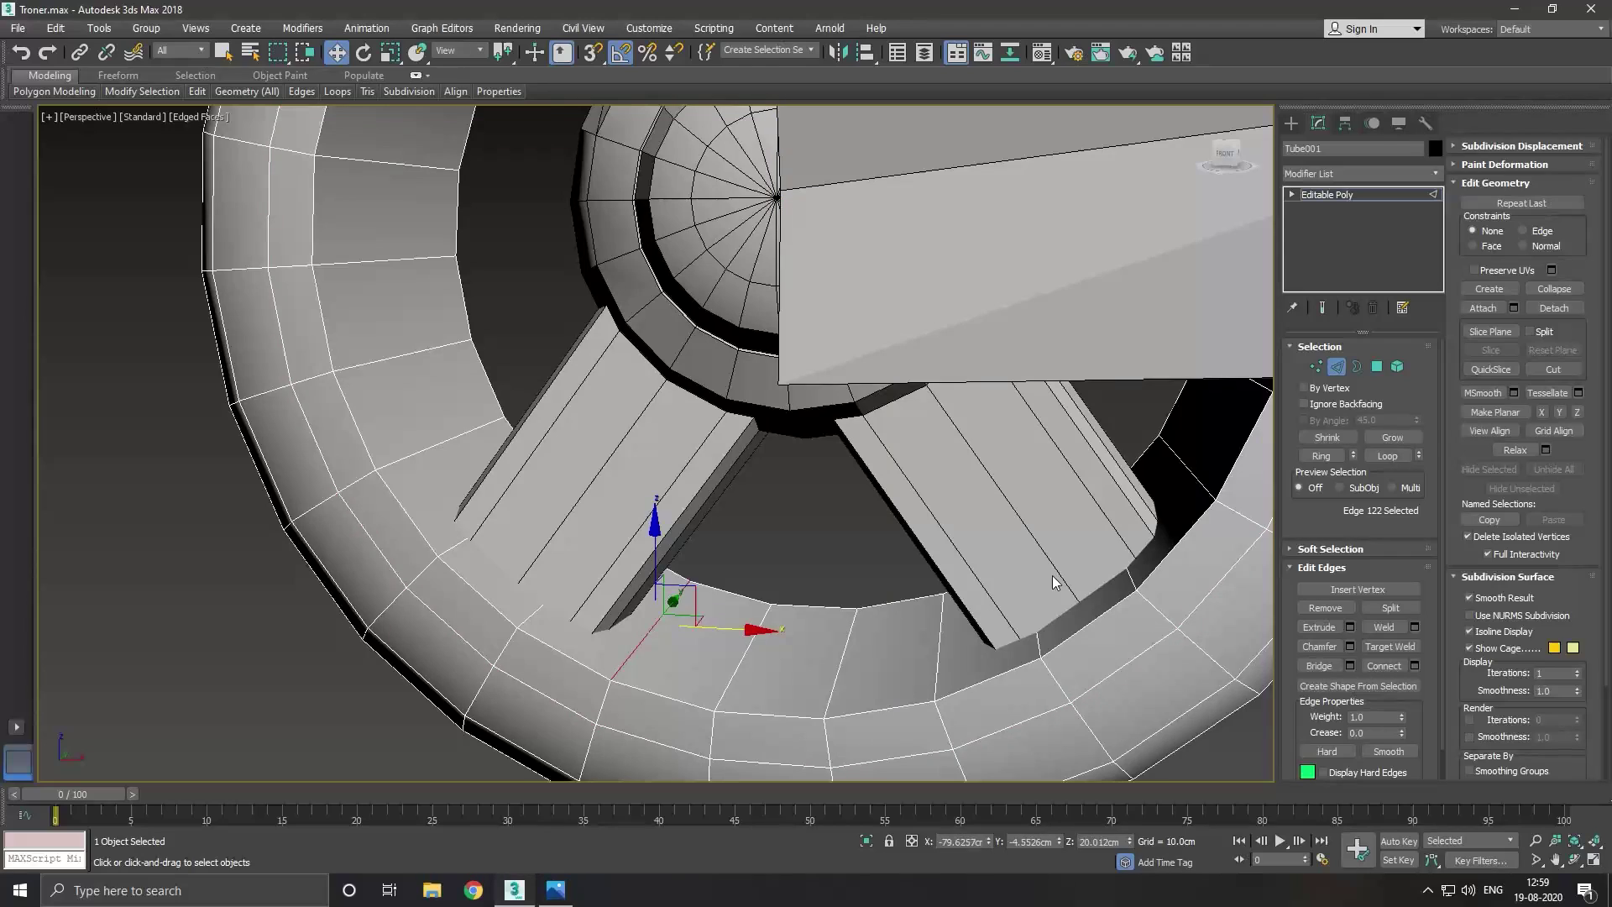
pyautogui.click(1322, 456)
pyautogui.click(1416, 666)
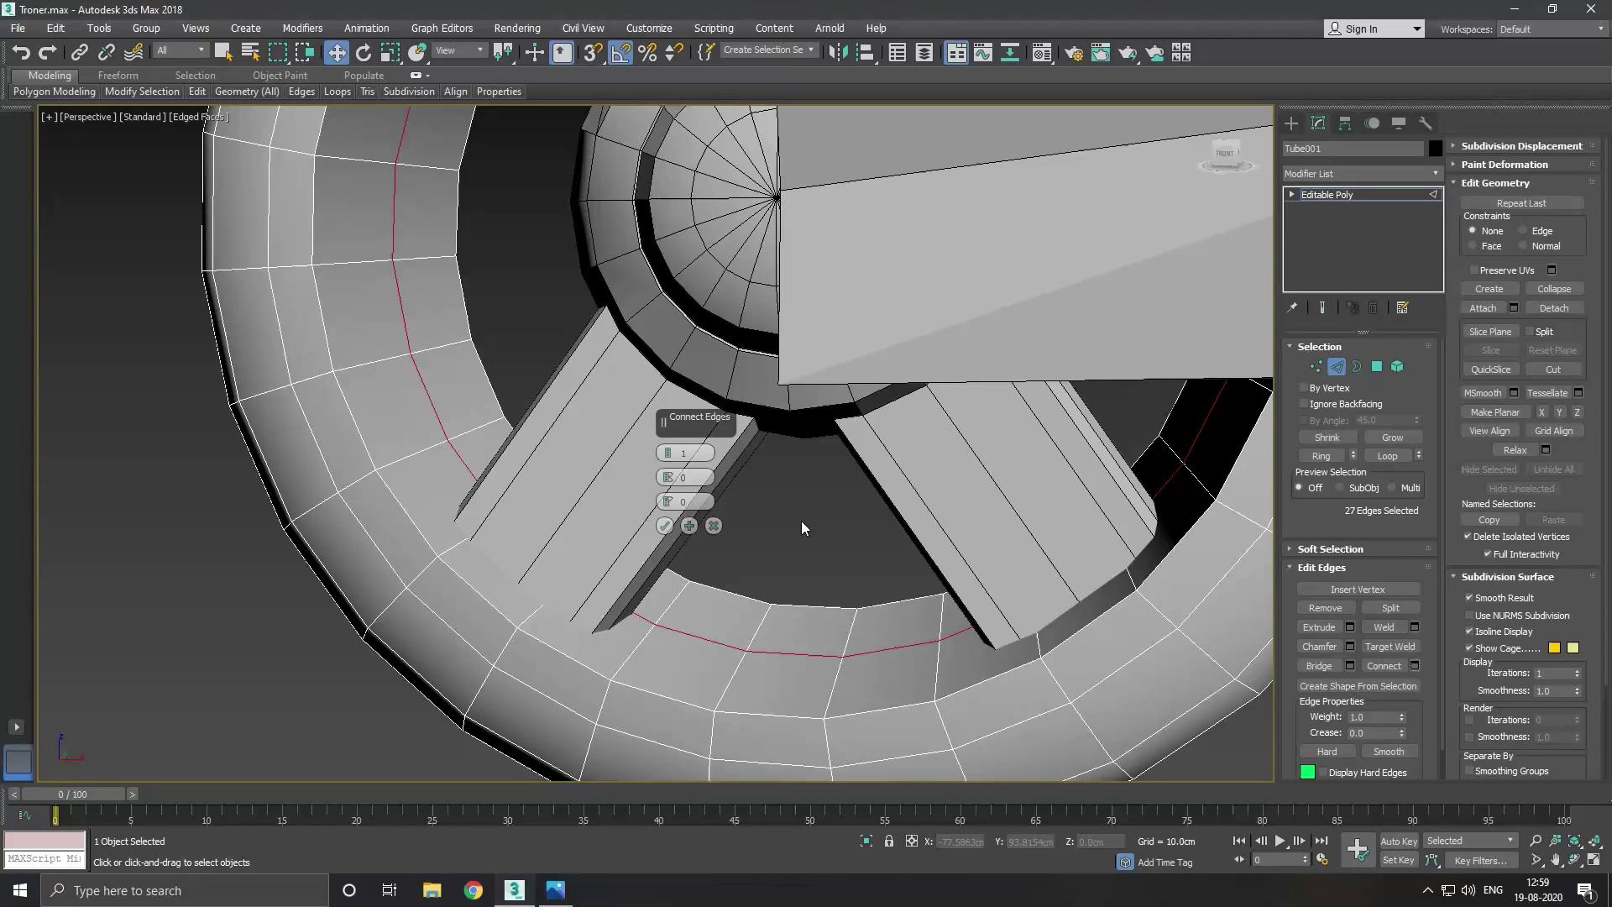
pyautogui.moveTo(670, 469); pyautogui.dragTo(667, 475)
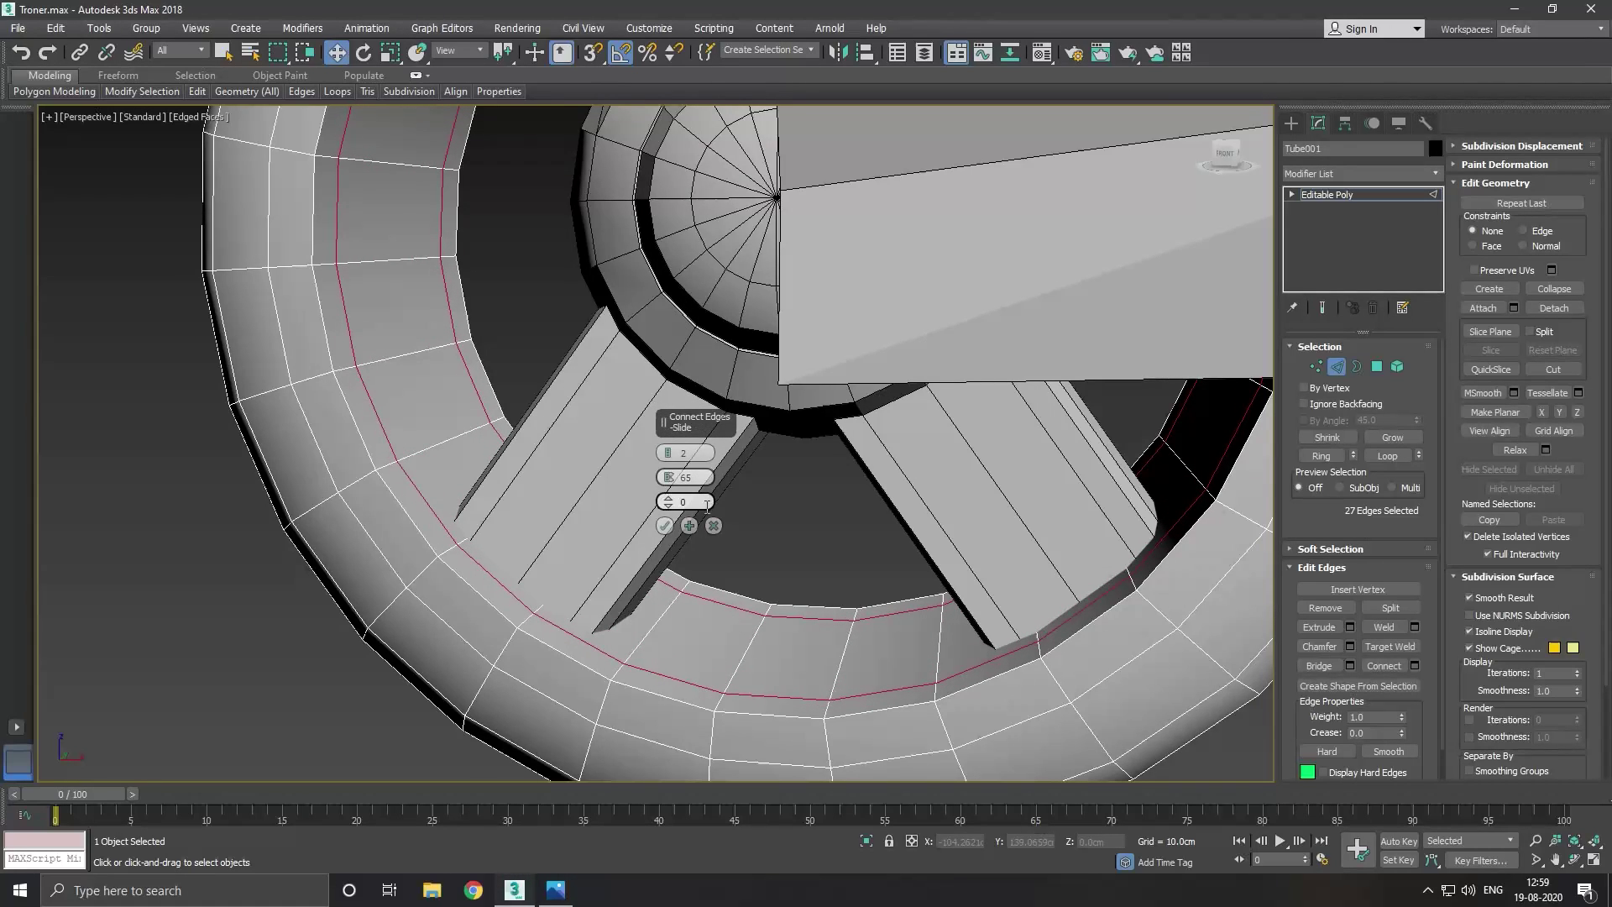
pyautogui.click(665, 526)
pyautogui.click(1377, 367)
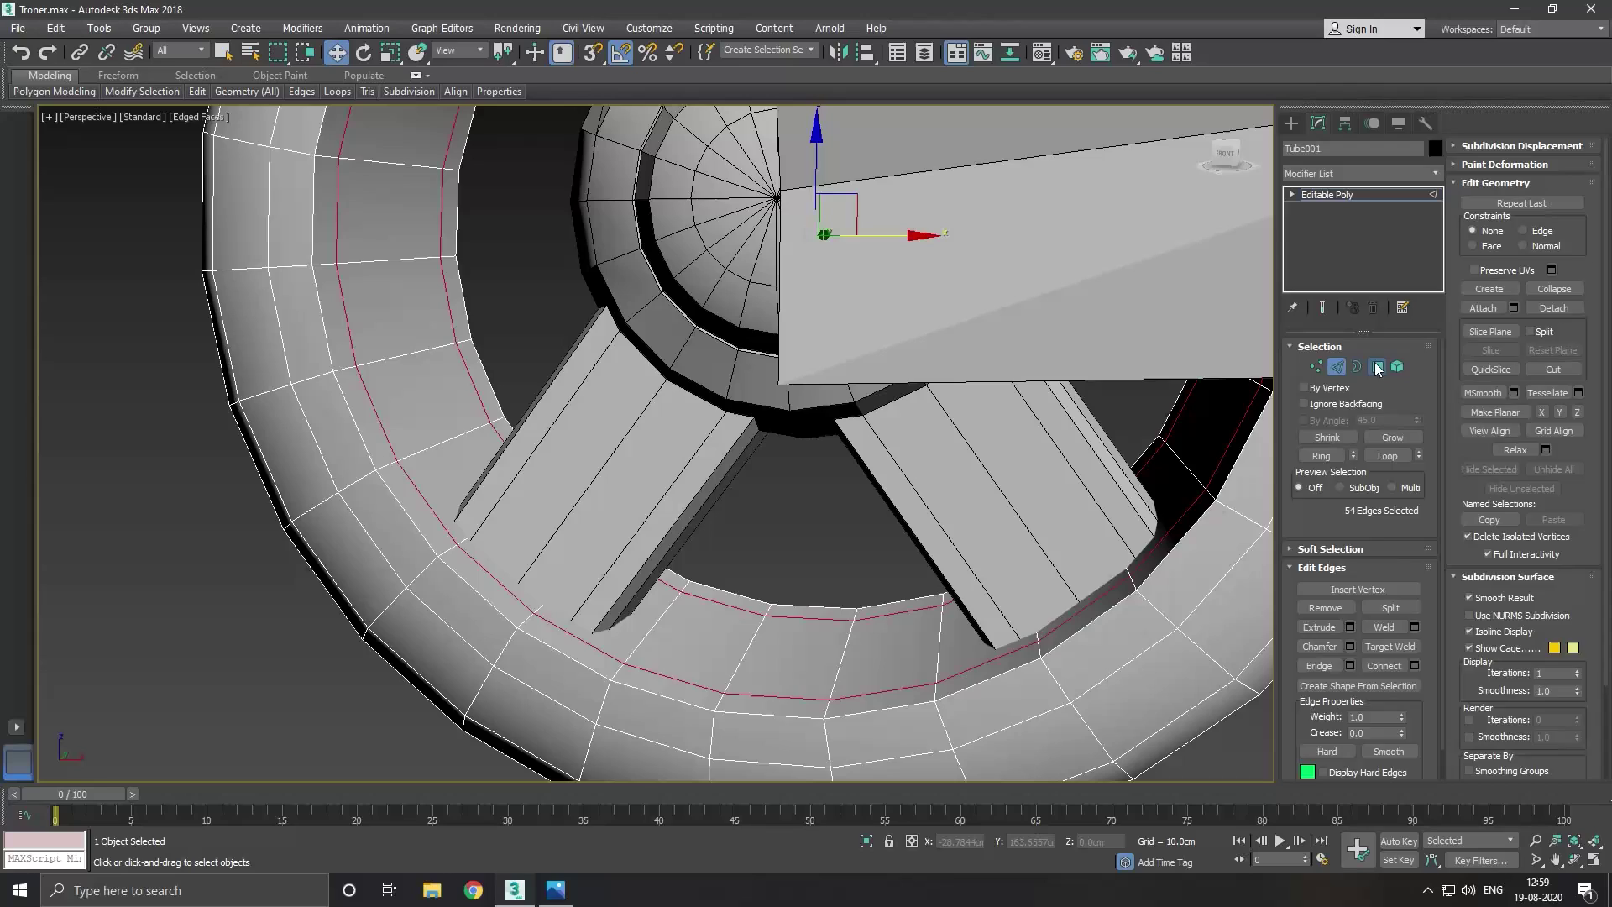
pyautogui.click(798, 667)
# Extrude the inner-rim polygon ring 0.8704 cm.
pyautogui.keyDown('shift'); pyautogui.click(865, 679); pyautogui.keyUp('shift')
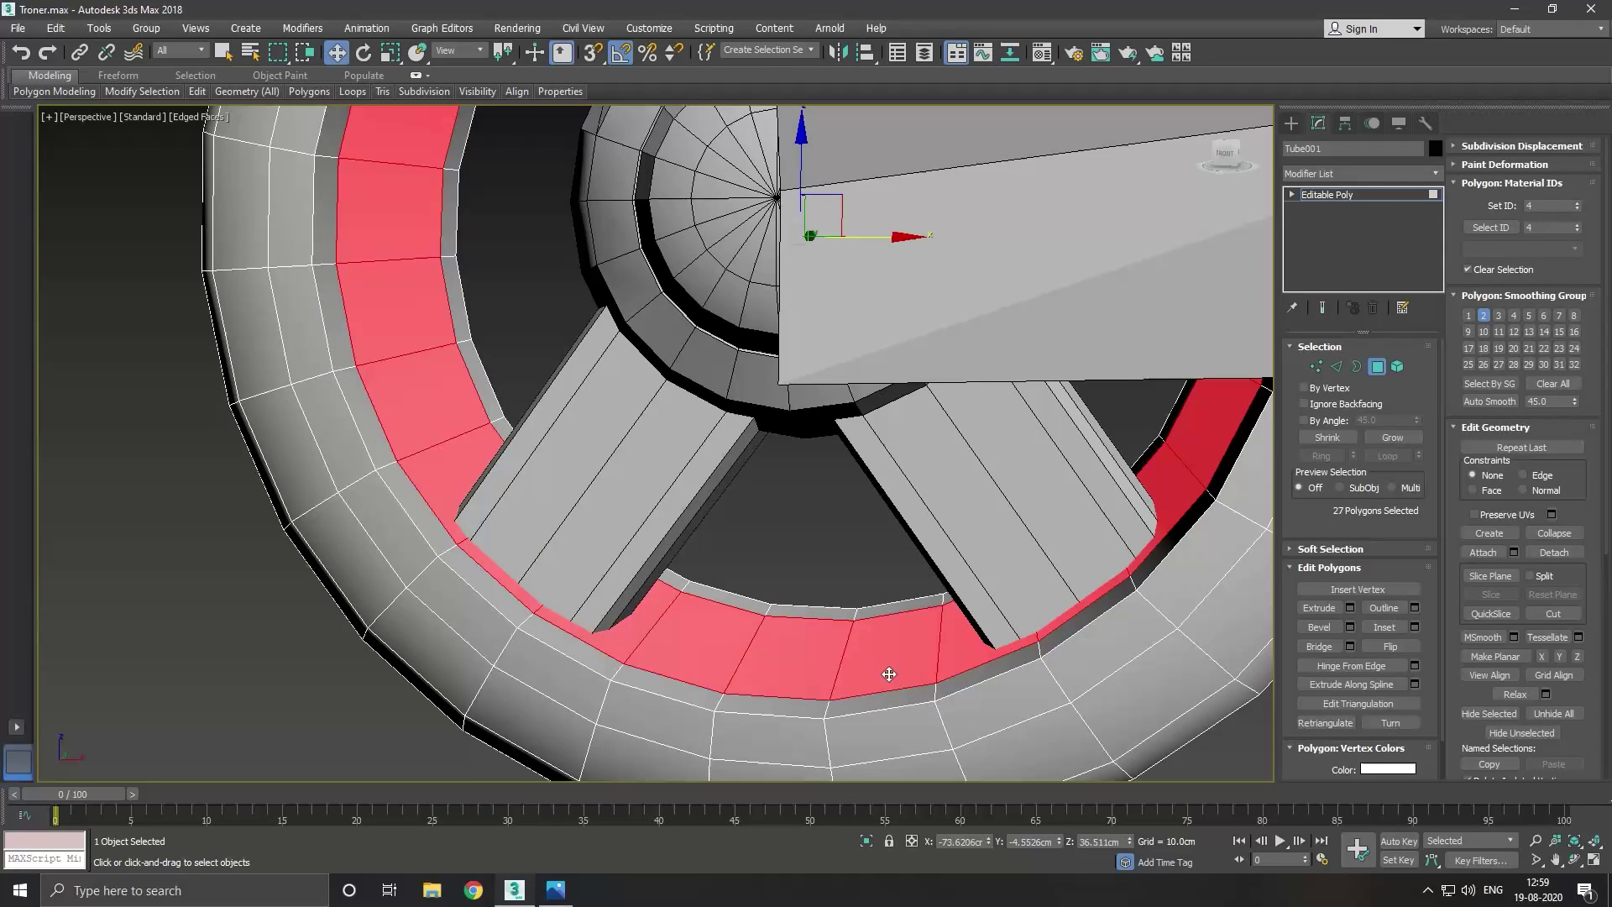
pyautogui.click(1350, 606)
pyautogui.moveTo(668, 477); pyautogui.dragTo(700, 550)
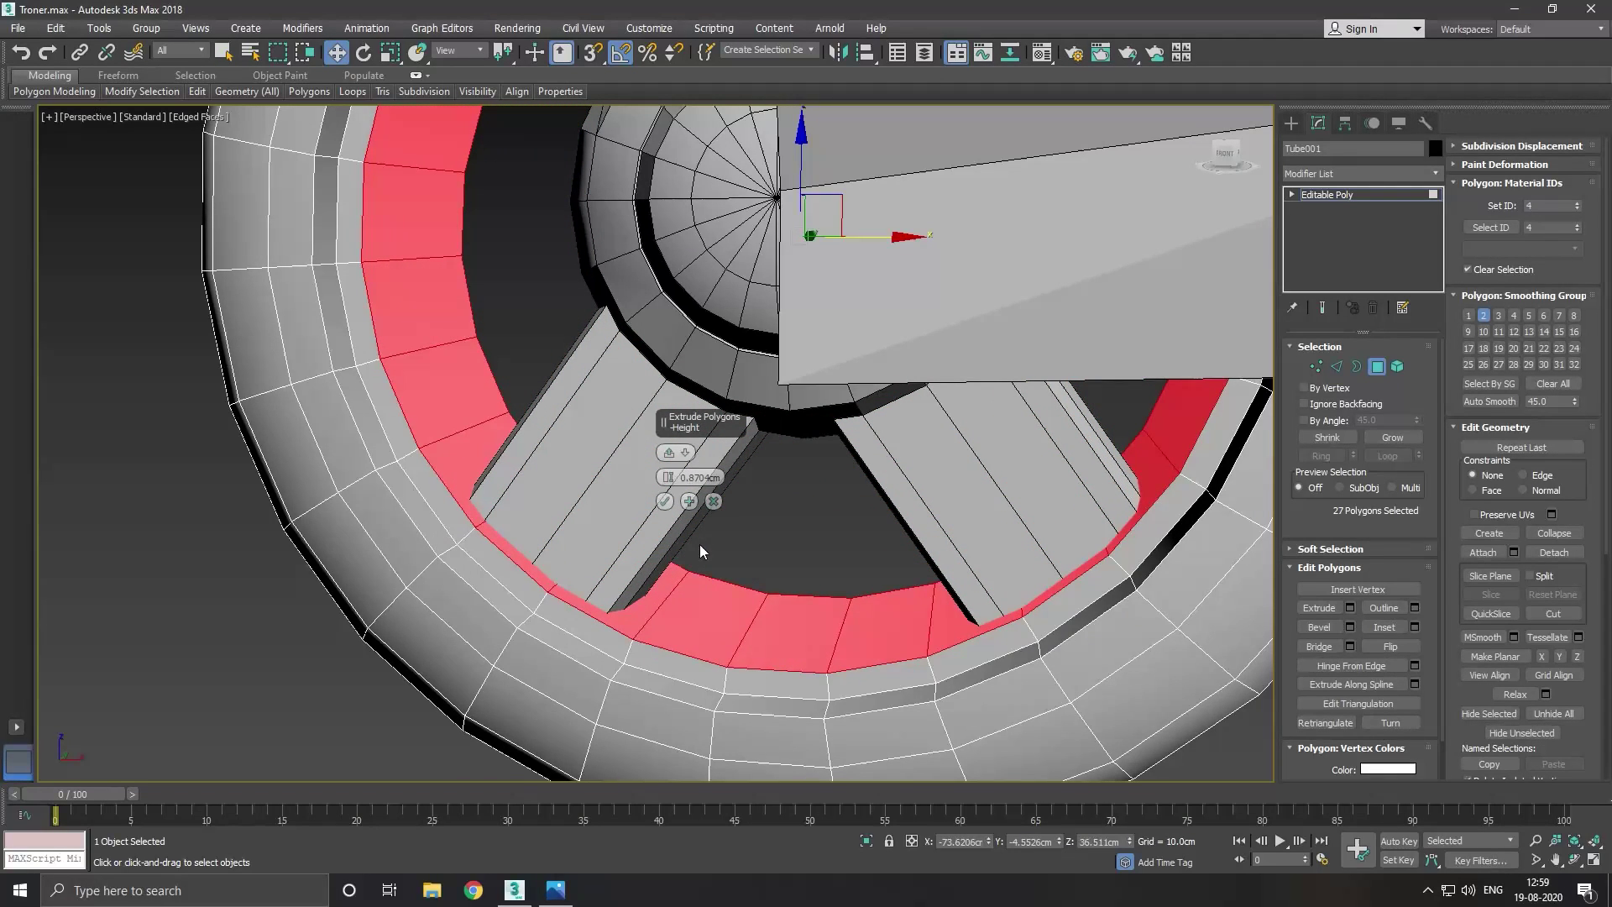
pyautogui.click(664, 501)
pyautogui.moveTo(667, 505)
pyautogui.keyDown('alt'); pyautogui.mouseDown(button='middle')
pyautogui.moveTo(894, 487)
pyautogui.moveTo(850, 472)
pyautogui.mouseUp(button='middle'); pyautogui.keyUp('alt')
# Narrow the extruded polygon ring to 85% with uniform scale.
pyautogui.click(391, 52)
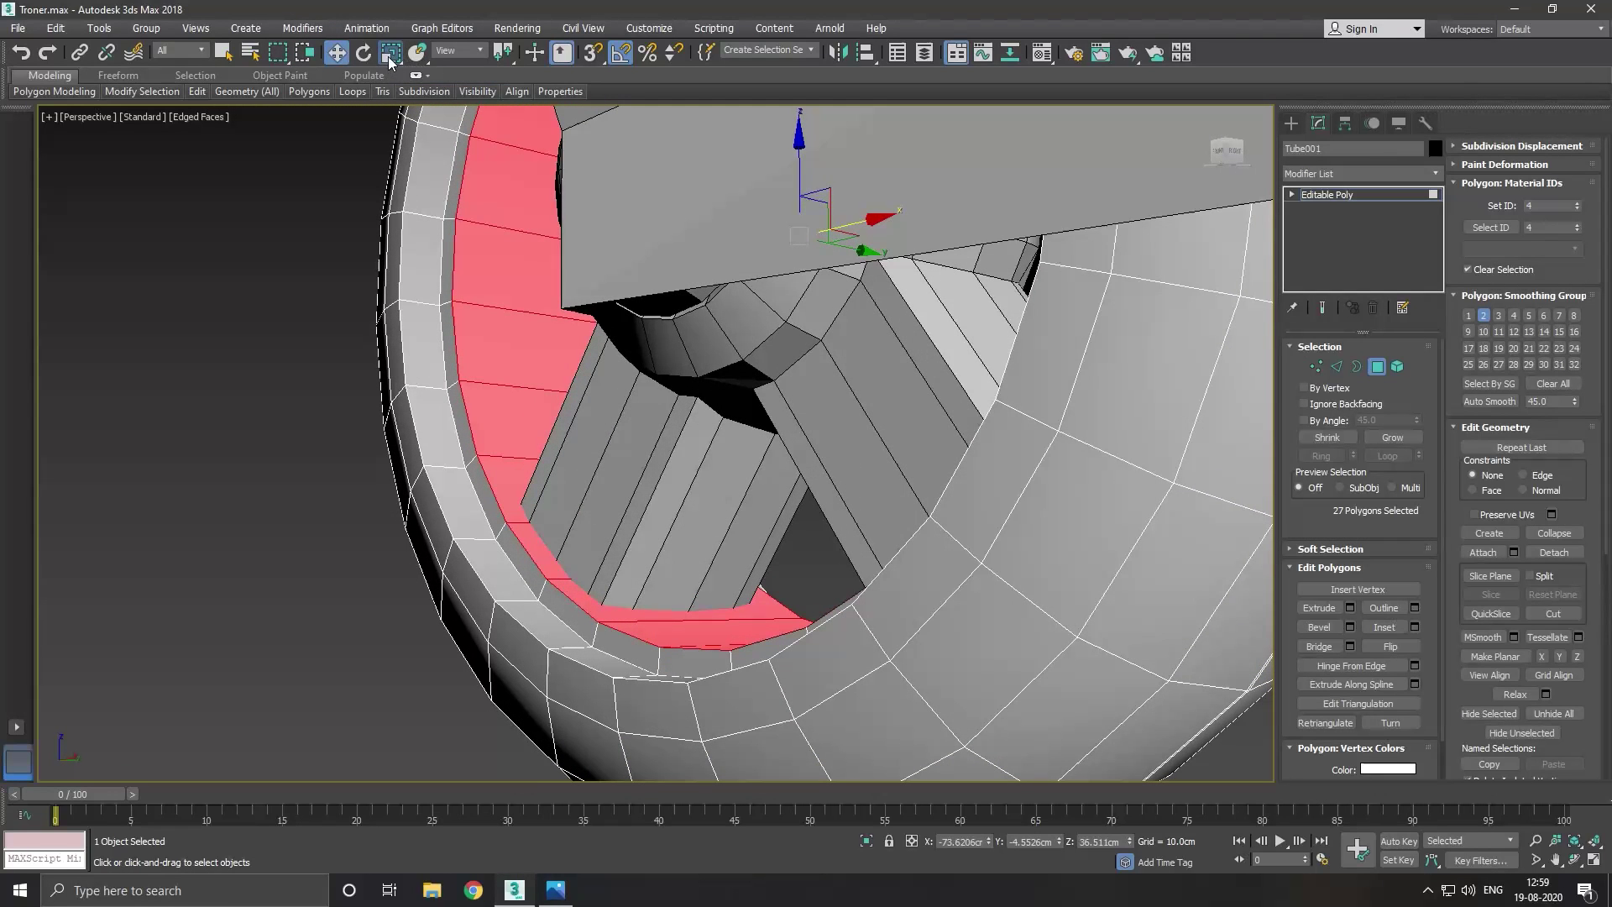
pyautogui.moveTo(729, 227); pyautogui.dragTo(740, 220)
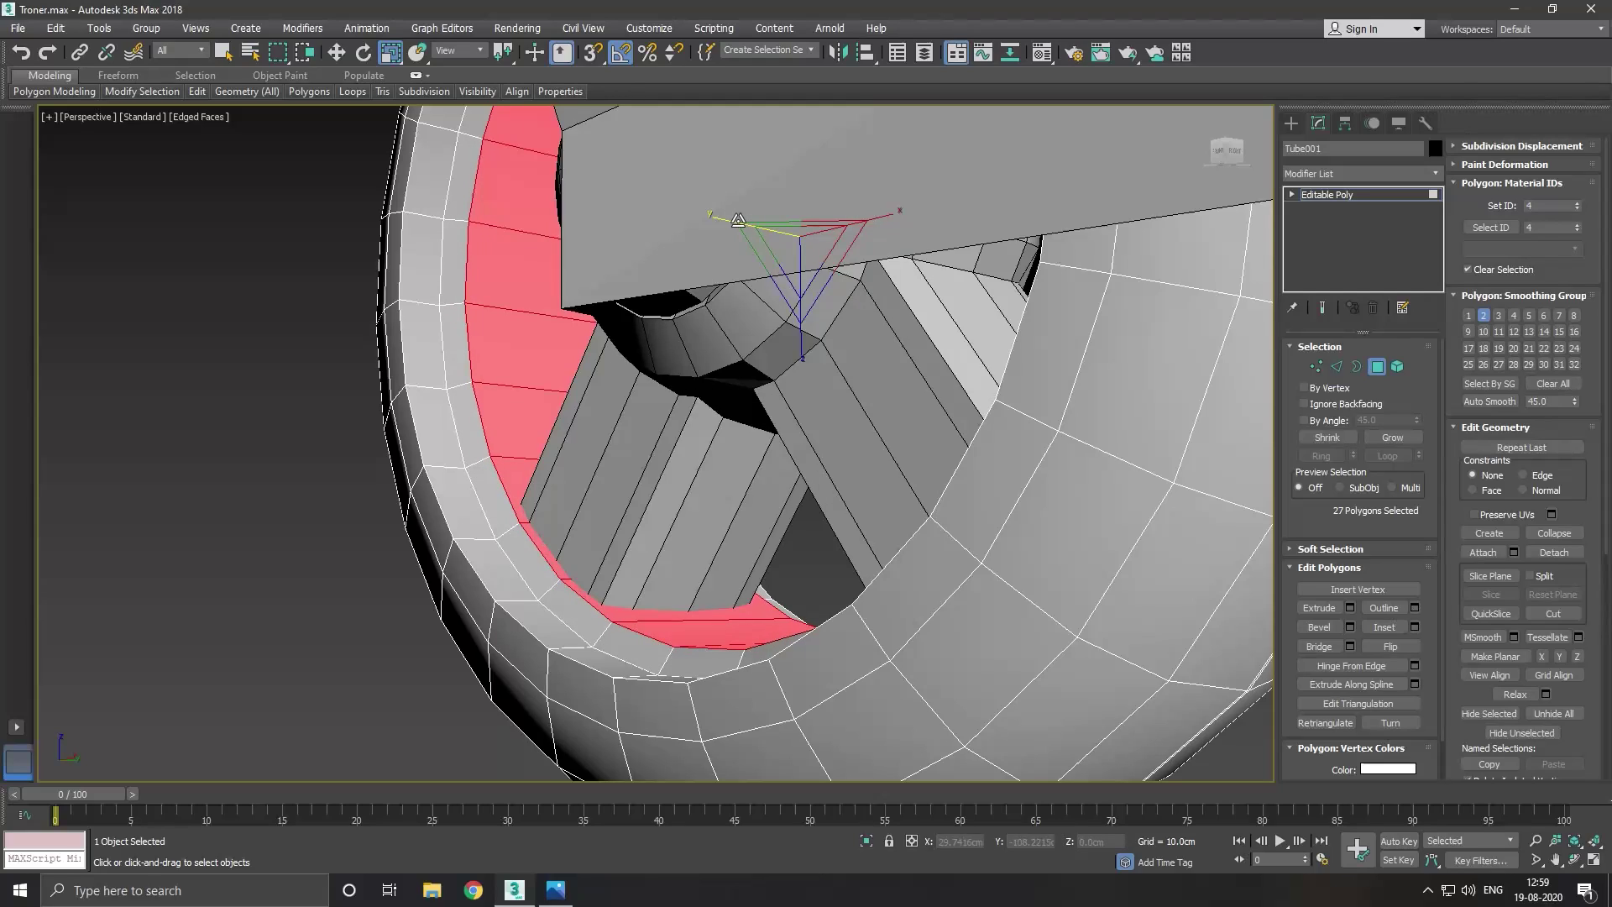
pyautogui.keyDown('alt'); pyautogui.moveTo(777, 256); pyautogui.dragTo(690, 496, button='middle'); pyautogui.keyUp('alt')
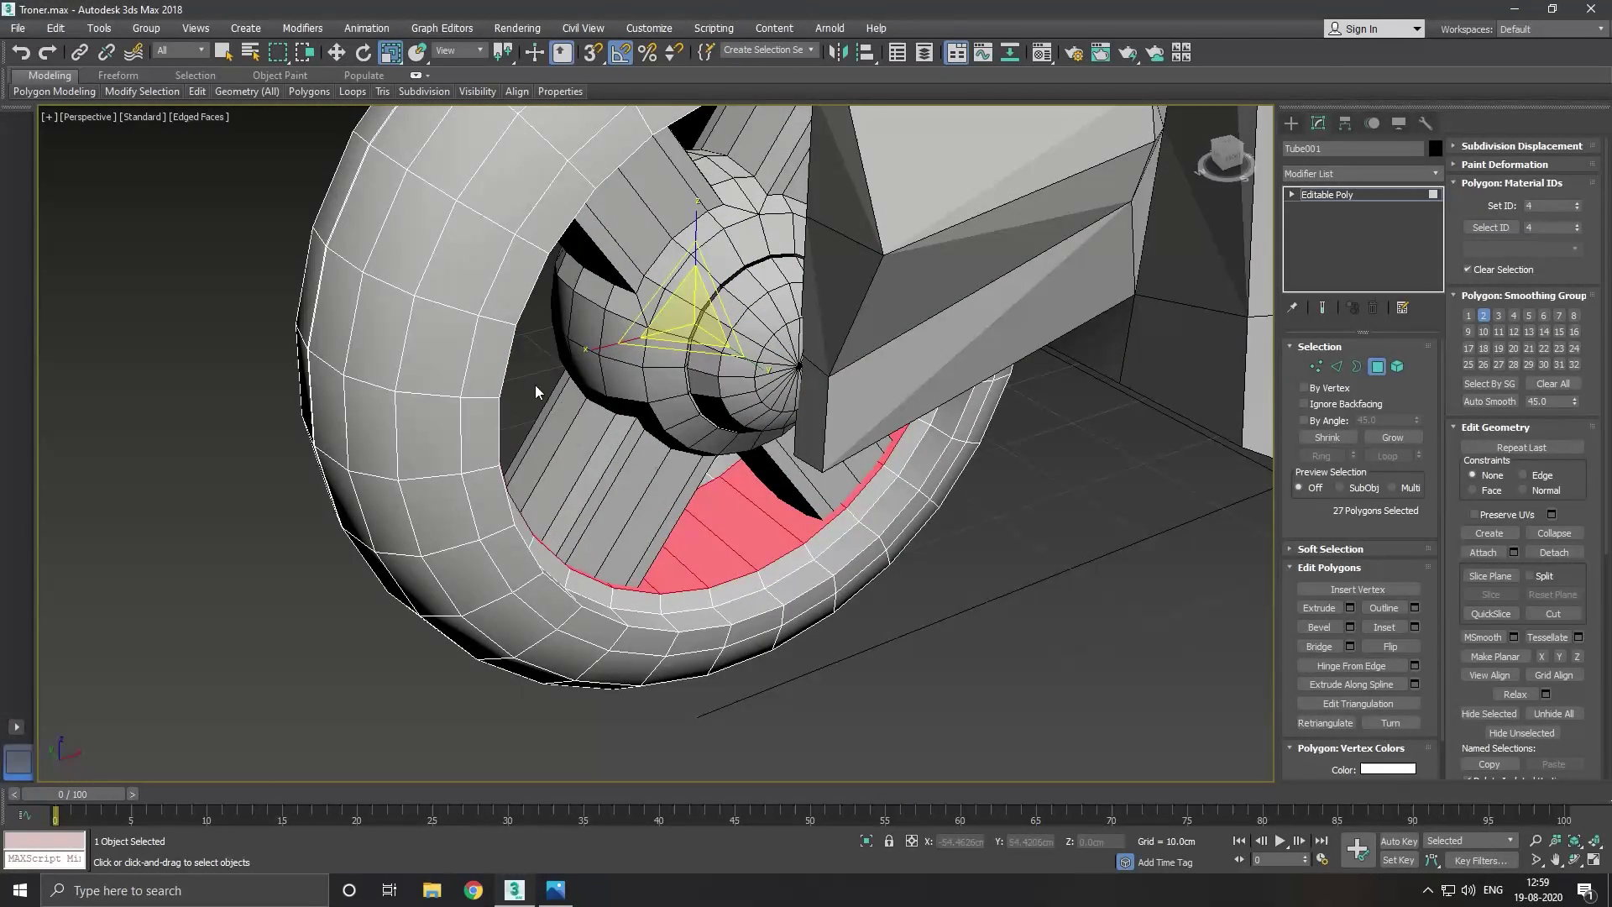
pyautogui.click(336, 53)
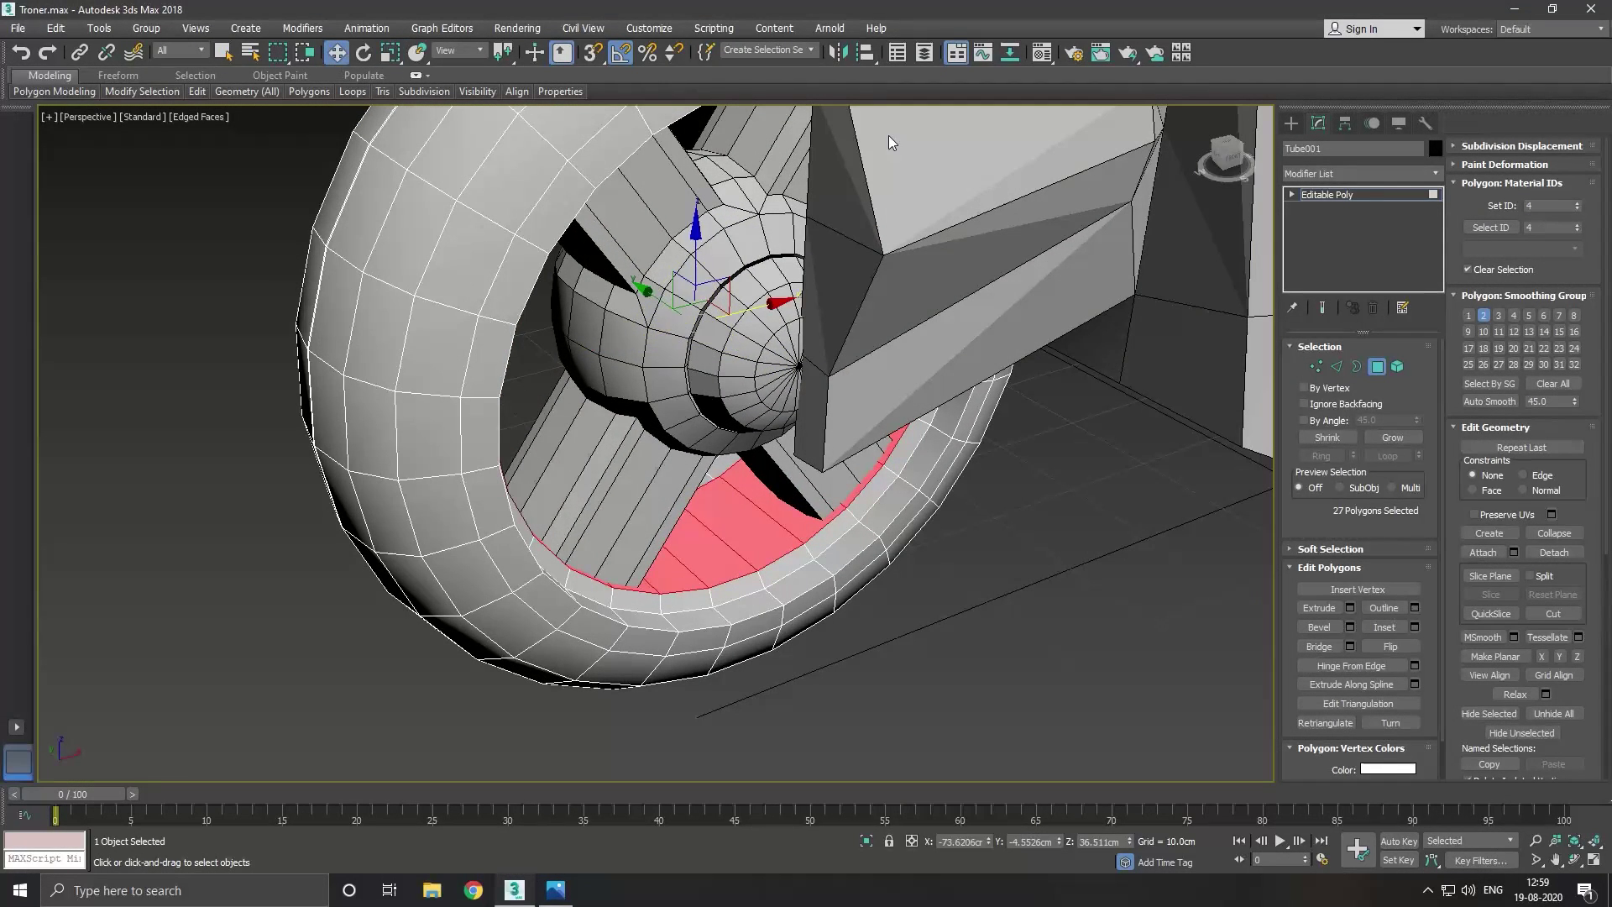
pyautogui.click(1337, 366)
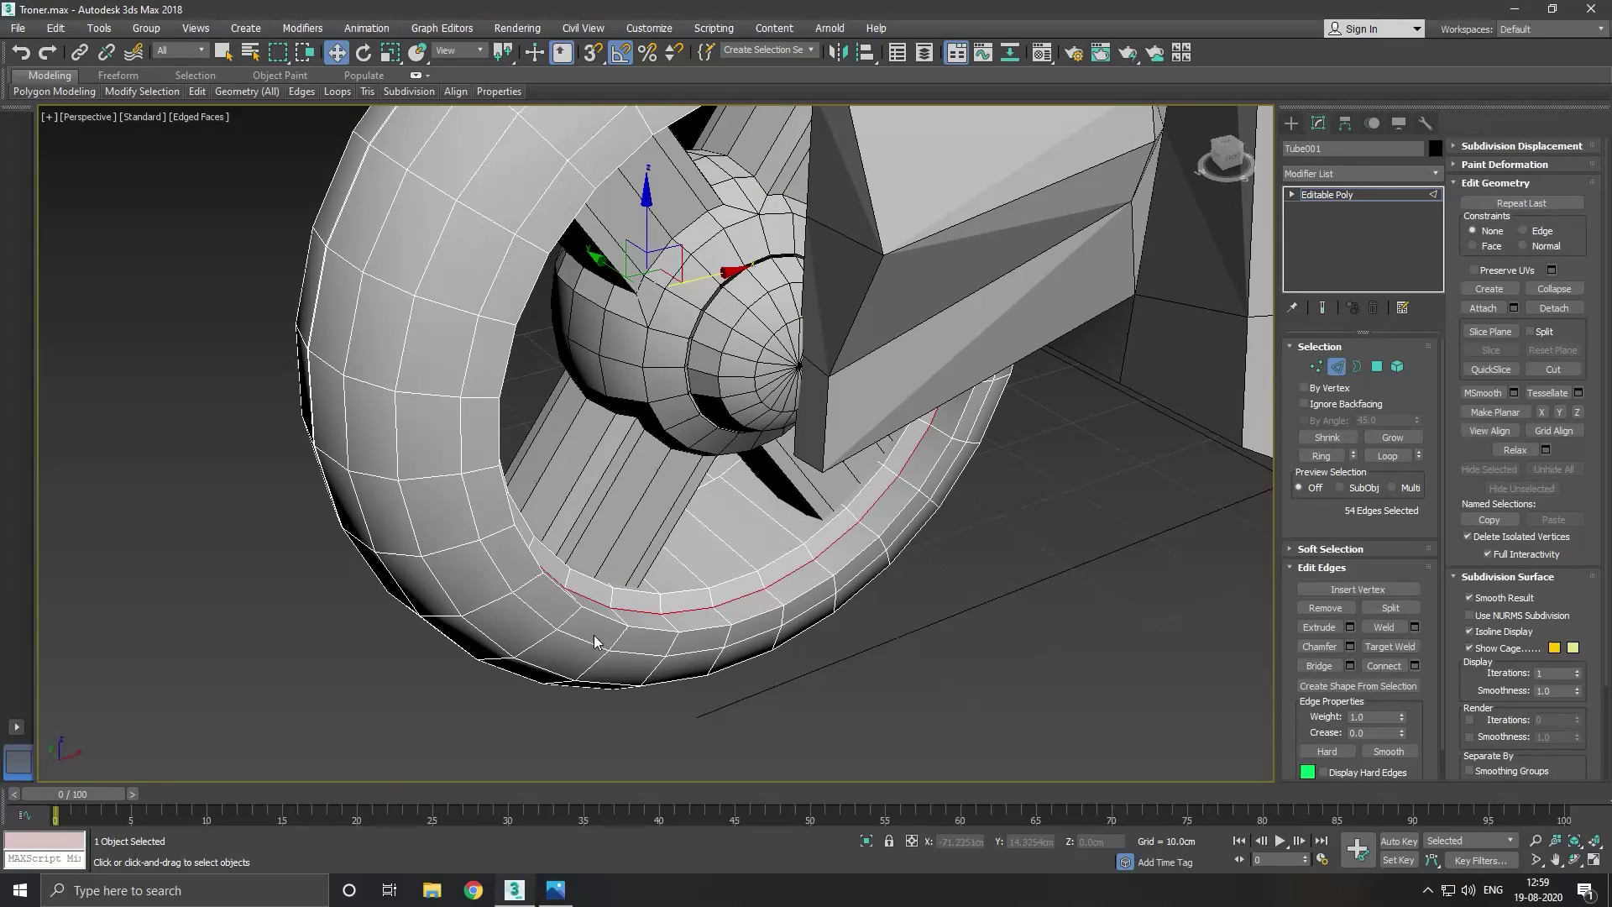
# Extrude two tire edge loops inward as grooves about -0.39 cm deep, 0.07 cm wide.
pyautogui.doubleClick(596, 644)
pyautogui.keyDown('alt'); pyautogui.moveTo(604, 650); pyautogui.dragTo(936, 708, button='middle'); pyautogui.keyUp('alt')
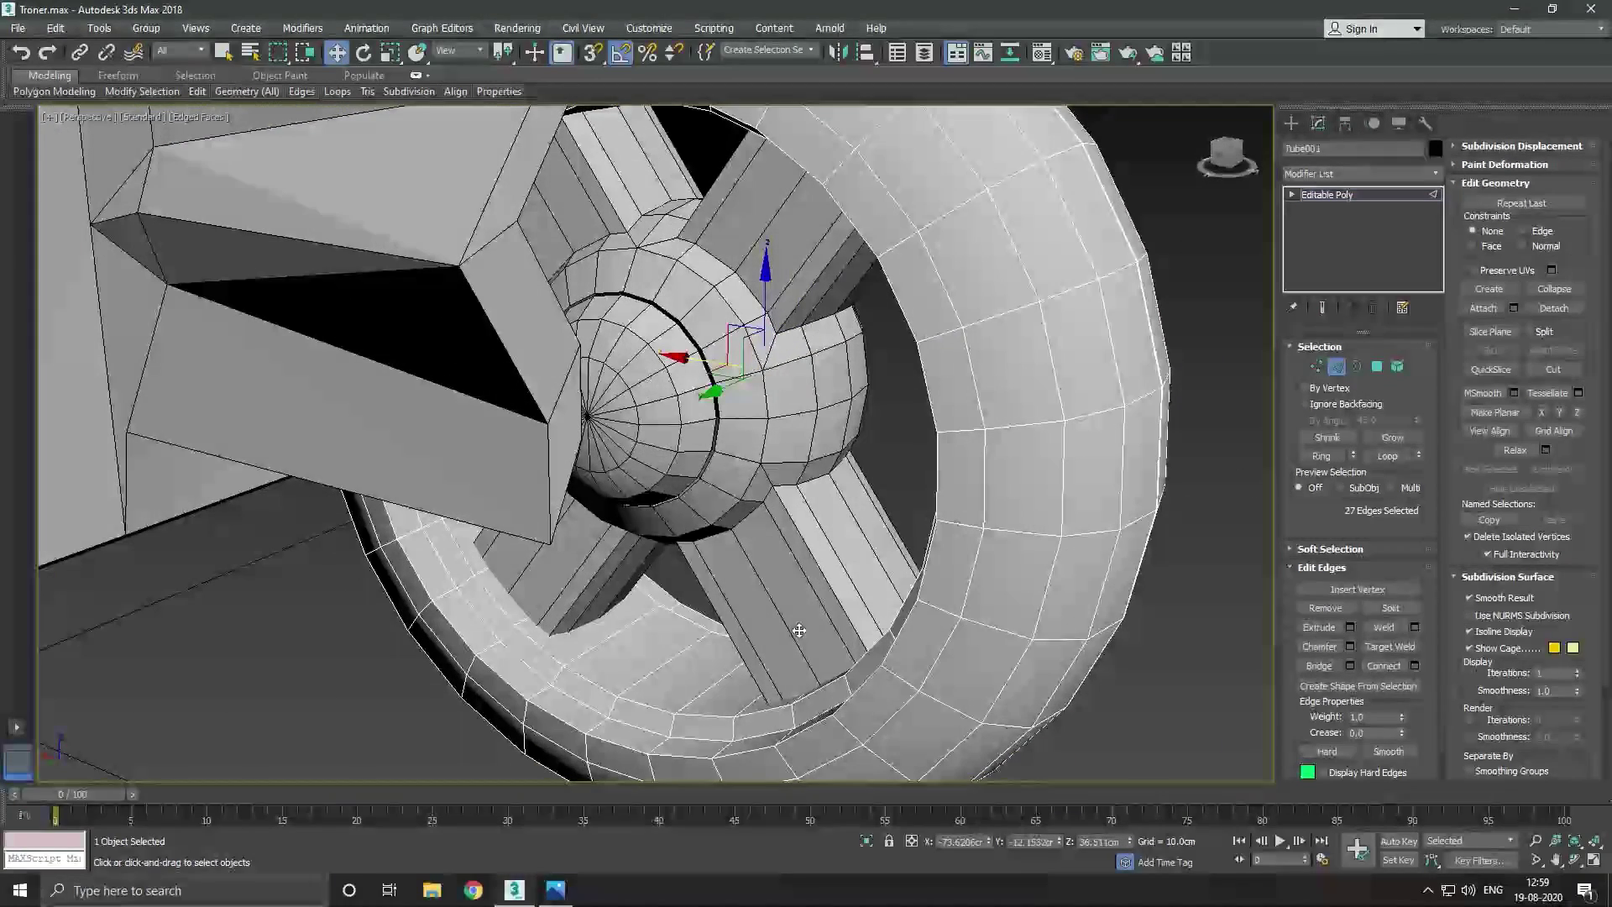
pyautogui.keyDown('ctrl'); pyautogui.doubleClick(915, 712); pyautogui.keyUp('ctrl')
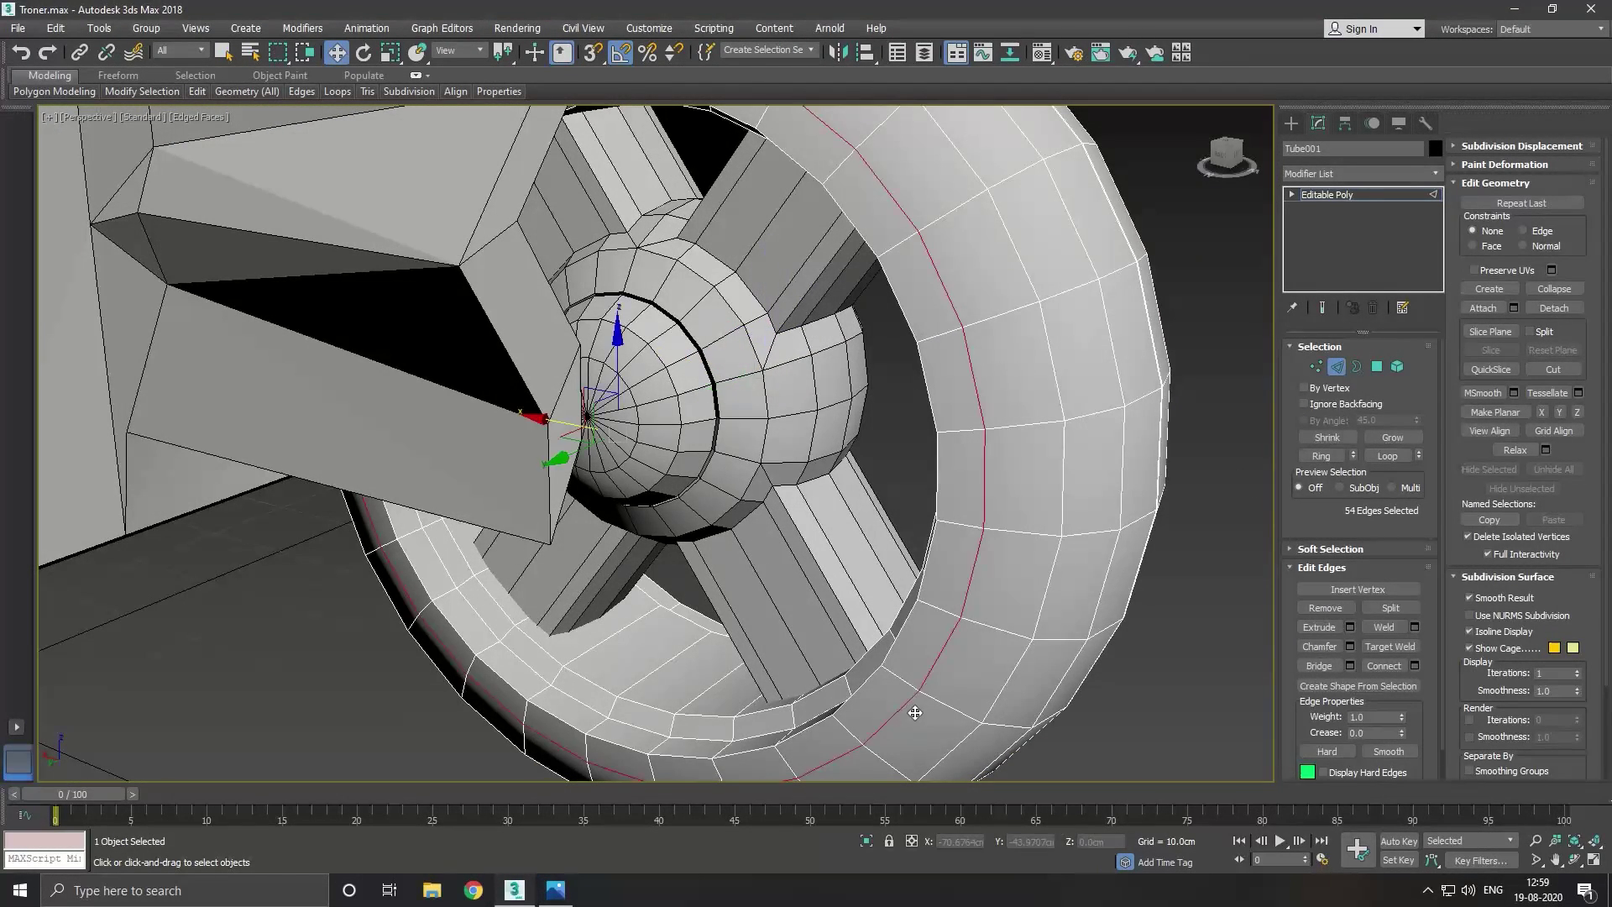
pyautogui.click(1349, 627)
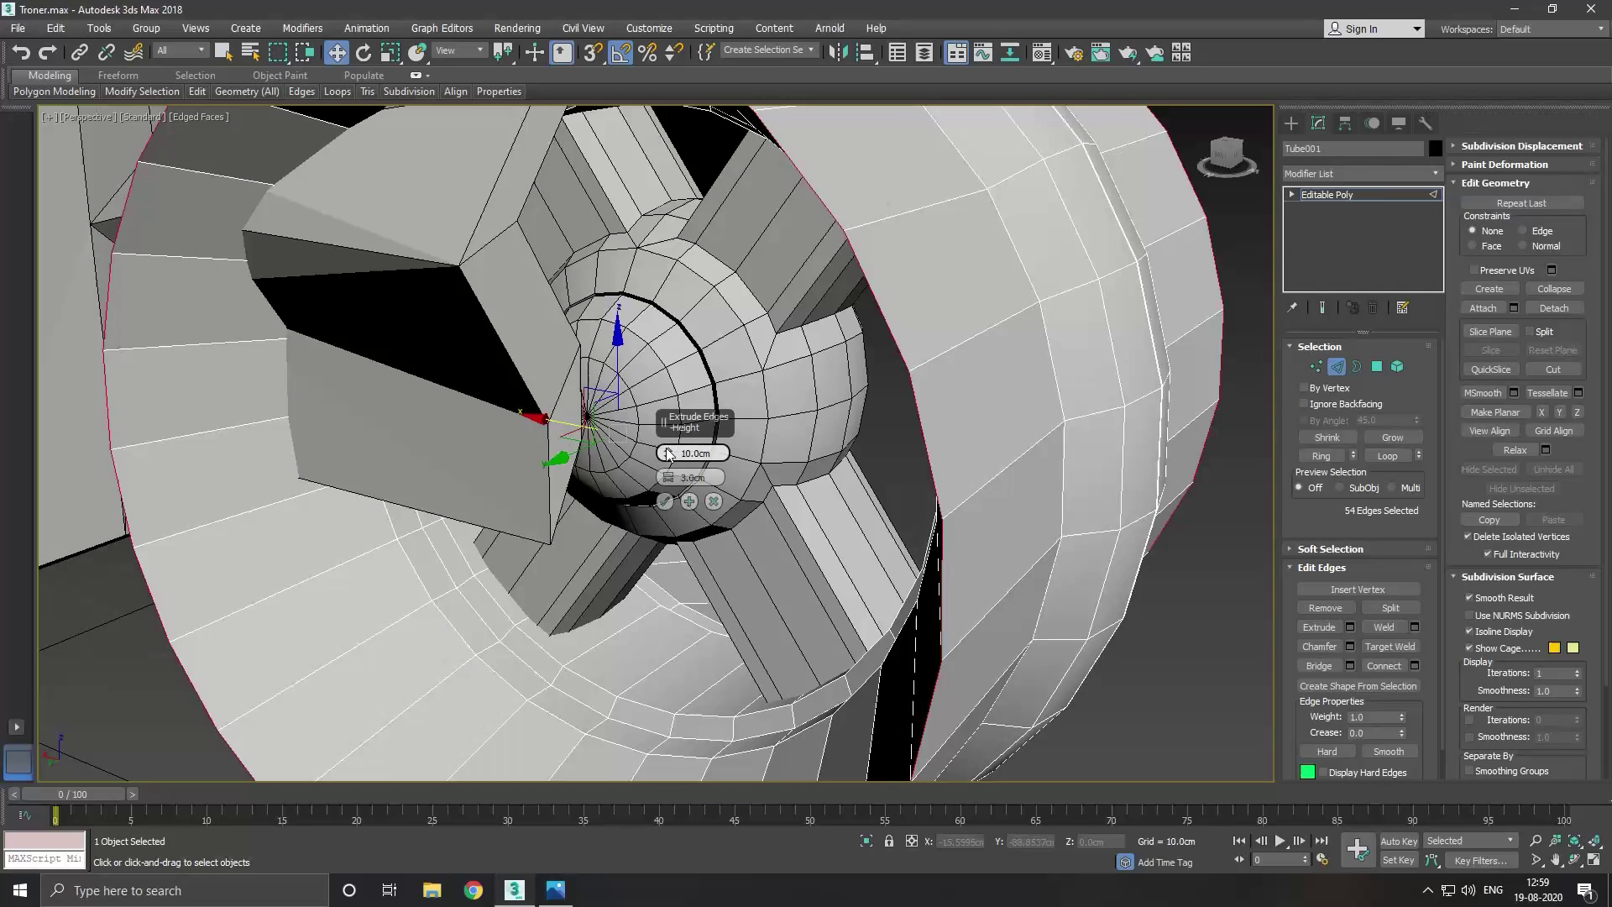
pyautogui.moveTo(670, 453); pyautogui.dragTo(675, 580)
pyautogui.moveTo(669, 477); pyautogui.dragTo(680, 512)
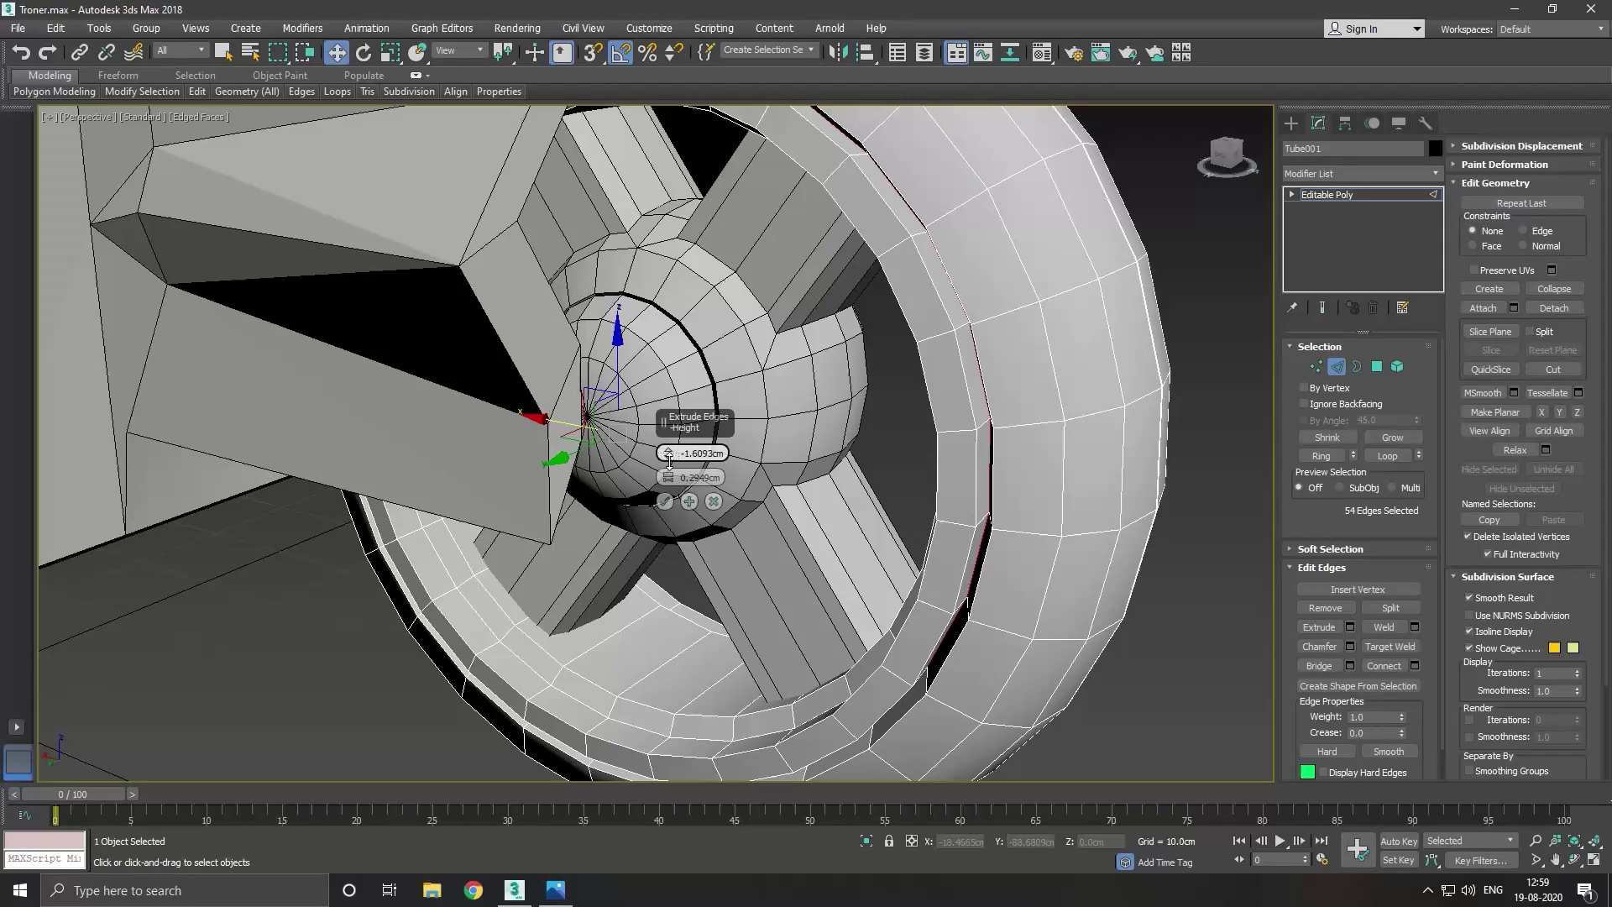
pyautogui.moveTo(670, 453); pyautogui.dragTo(672, 506)
pyautogui.click(667, 502)
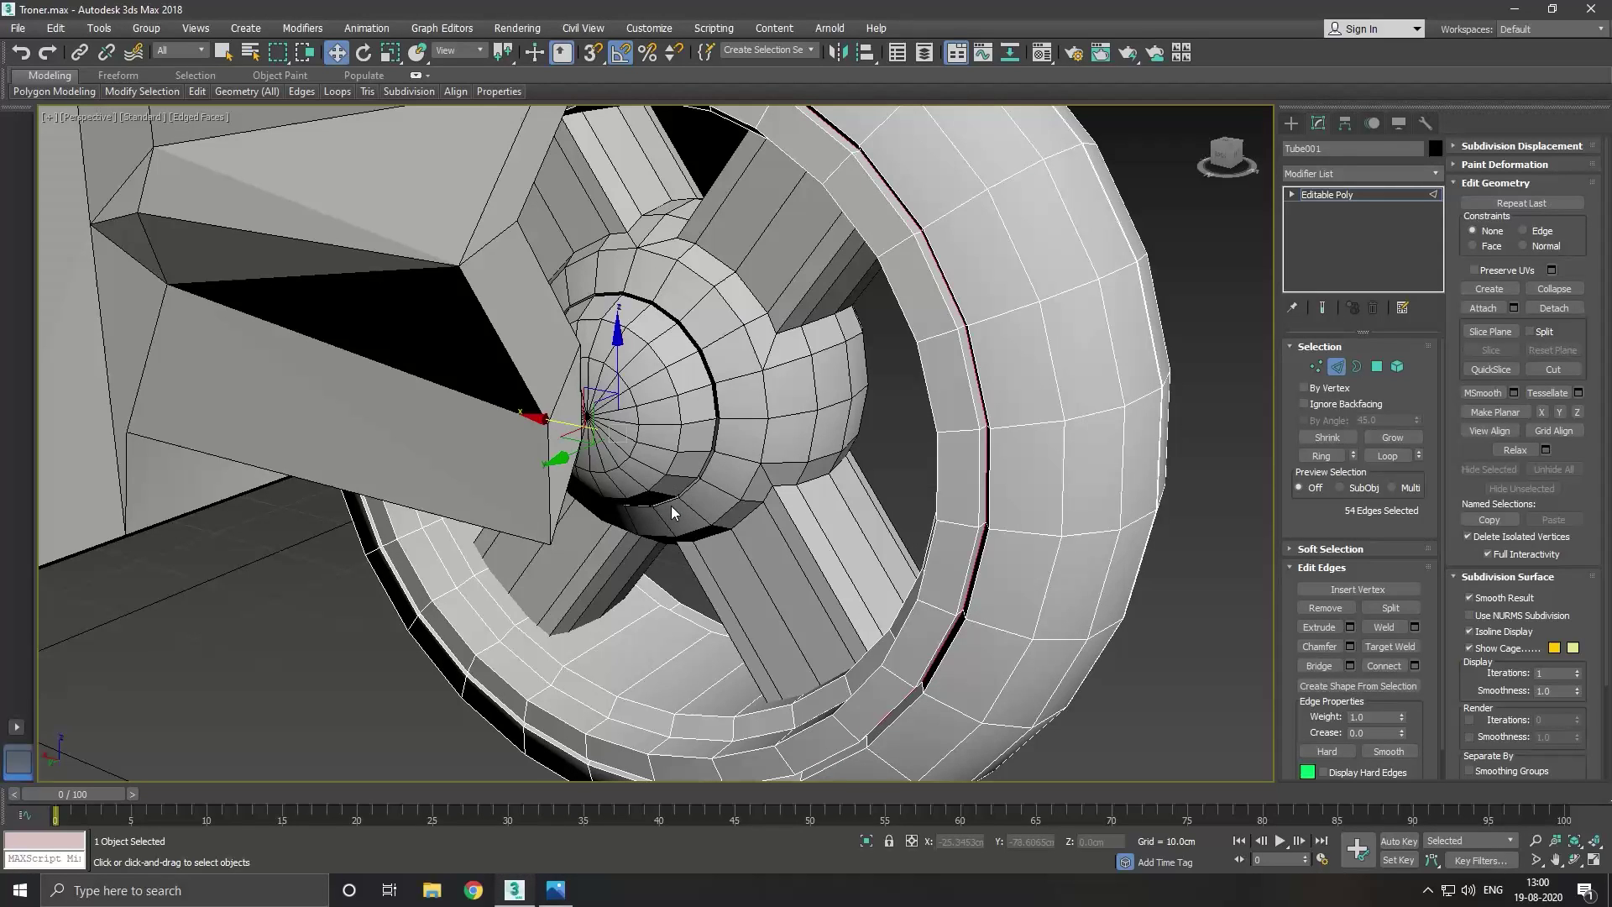
# Orbit around the wheel and return to whole-object Editable Poly level.
pyautogui.scroll(-5, 754, 547)
pyautogui.moveTo(993, 582); pyautogui.dragTo(769, 581)
pyautogui.keyDown('alt'); pyautogui.moveTo(768, 581); pyautogui.dragTo(1176, 376, button='middle'); pyautogui.keyUp('alt')
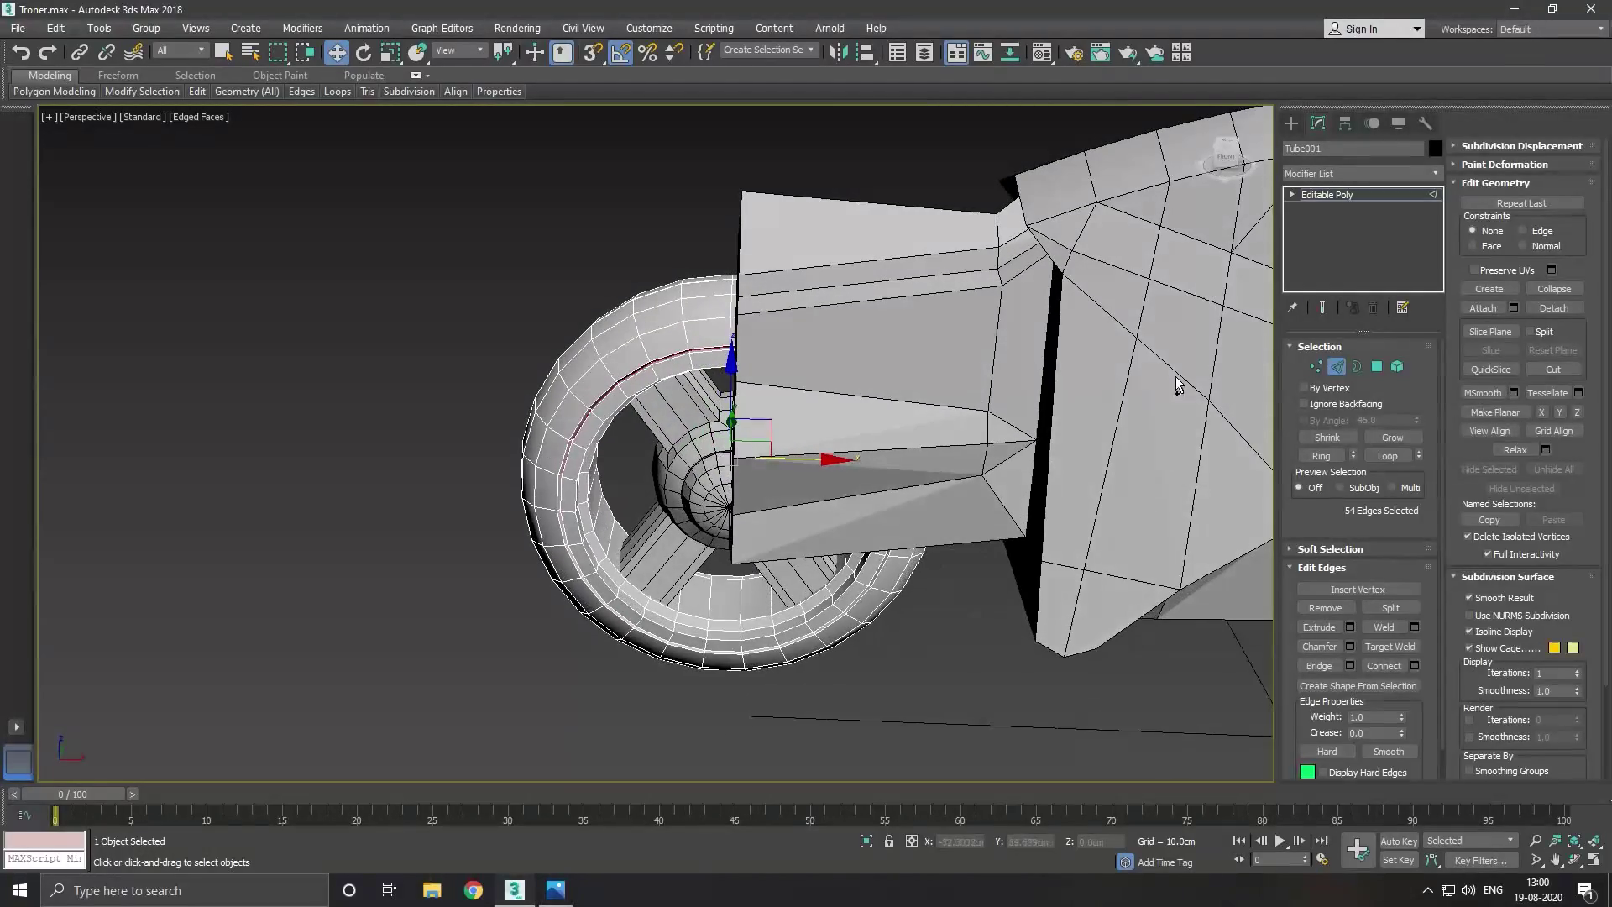
pyautogui.click(1352, 194)
pyautogui.moveTo(966, 495)
pyautogui.keyDown('alt'); pyautogui.mouseDown(button='middle')
pyautogui.moveTo(783, 490)
pyautogui.moveTo(856, 586)
pyautogui.moveTo(886, 570)
pyautogui.mouseUp(button='middle'); pyautogui.keyUp('alt')
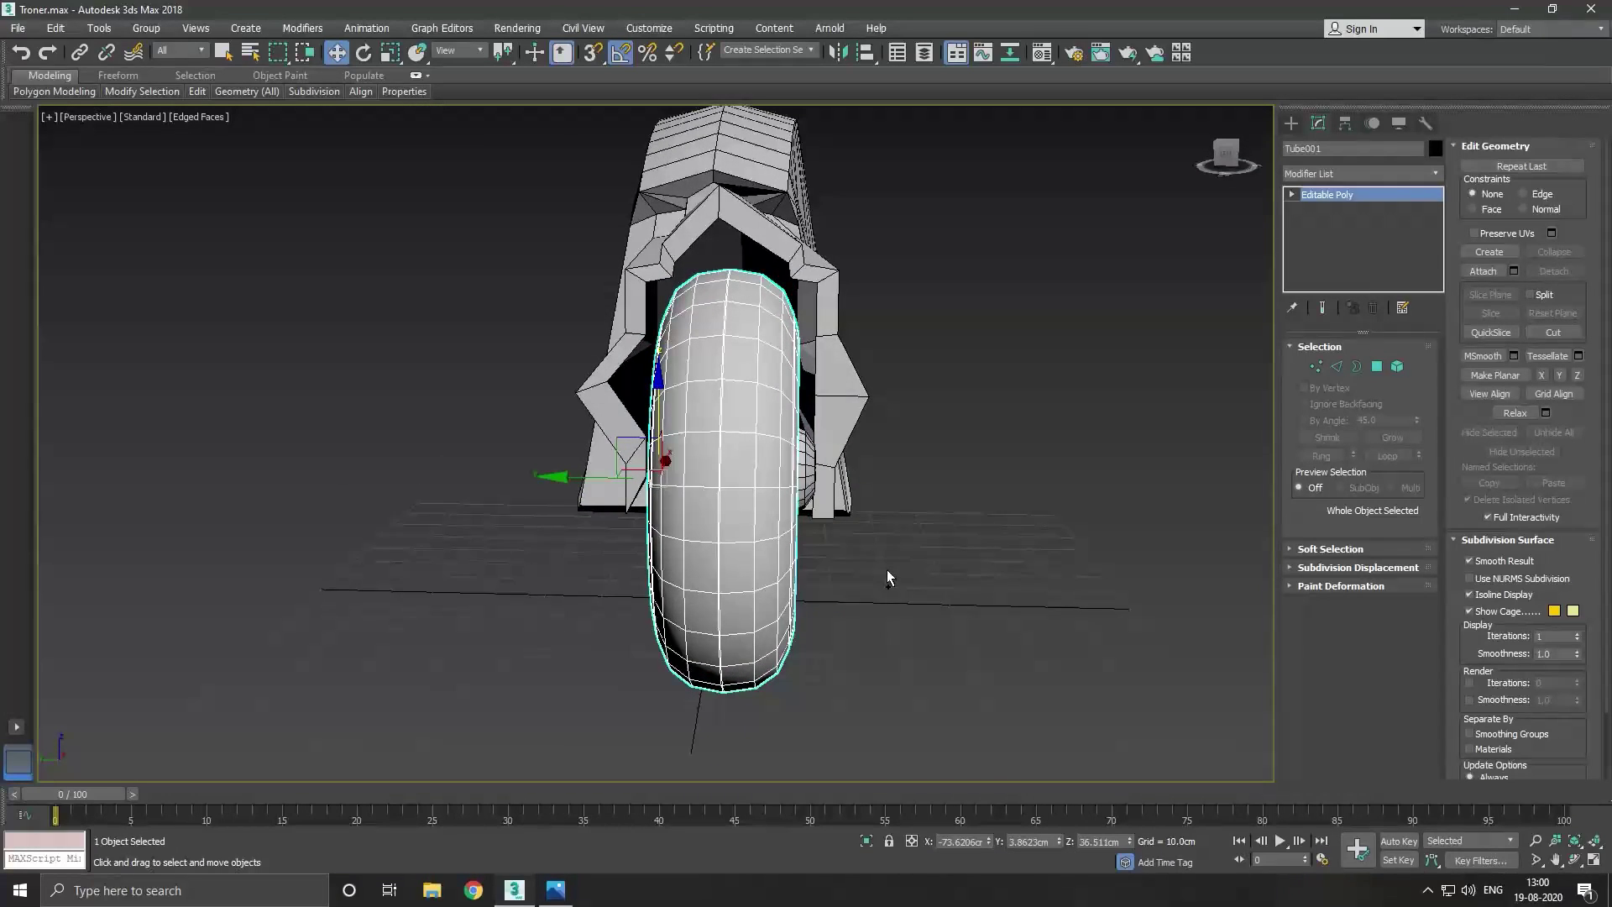
# Scale the wheel to 110% and select the tyre and rim together.
pyautogui.click(390, 52)
pyautogui.moveTo(772, 486); pyautogui.dragTo(780, 485)
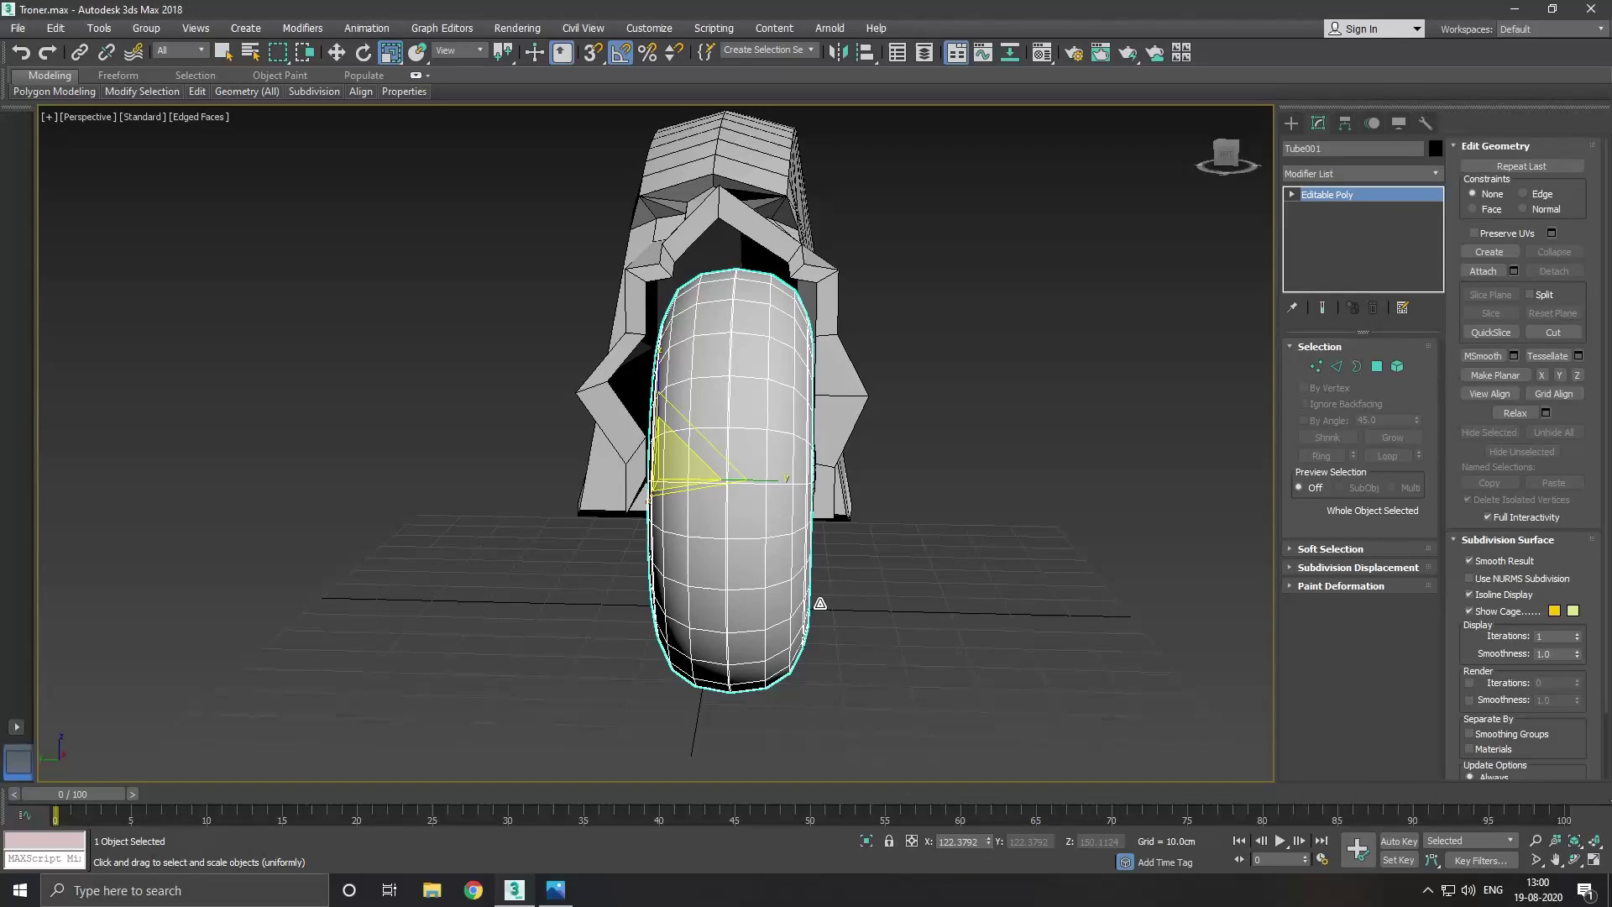
pyautogui.moveTo(670, 697); pyautogui.dragTo(672, 695)
pyautogui.keyDown('alt'); pyautogui.moveTo(874, 663); pyautogui.dragTo(780, 661, button='middle'); pyautogui.keyUp('alt')
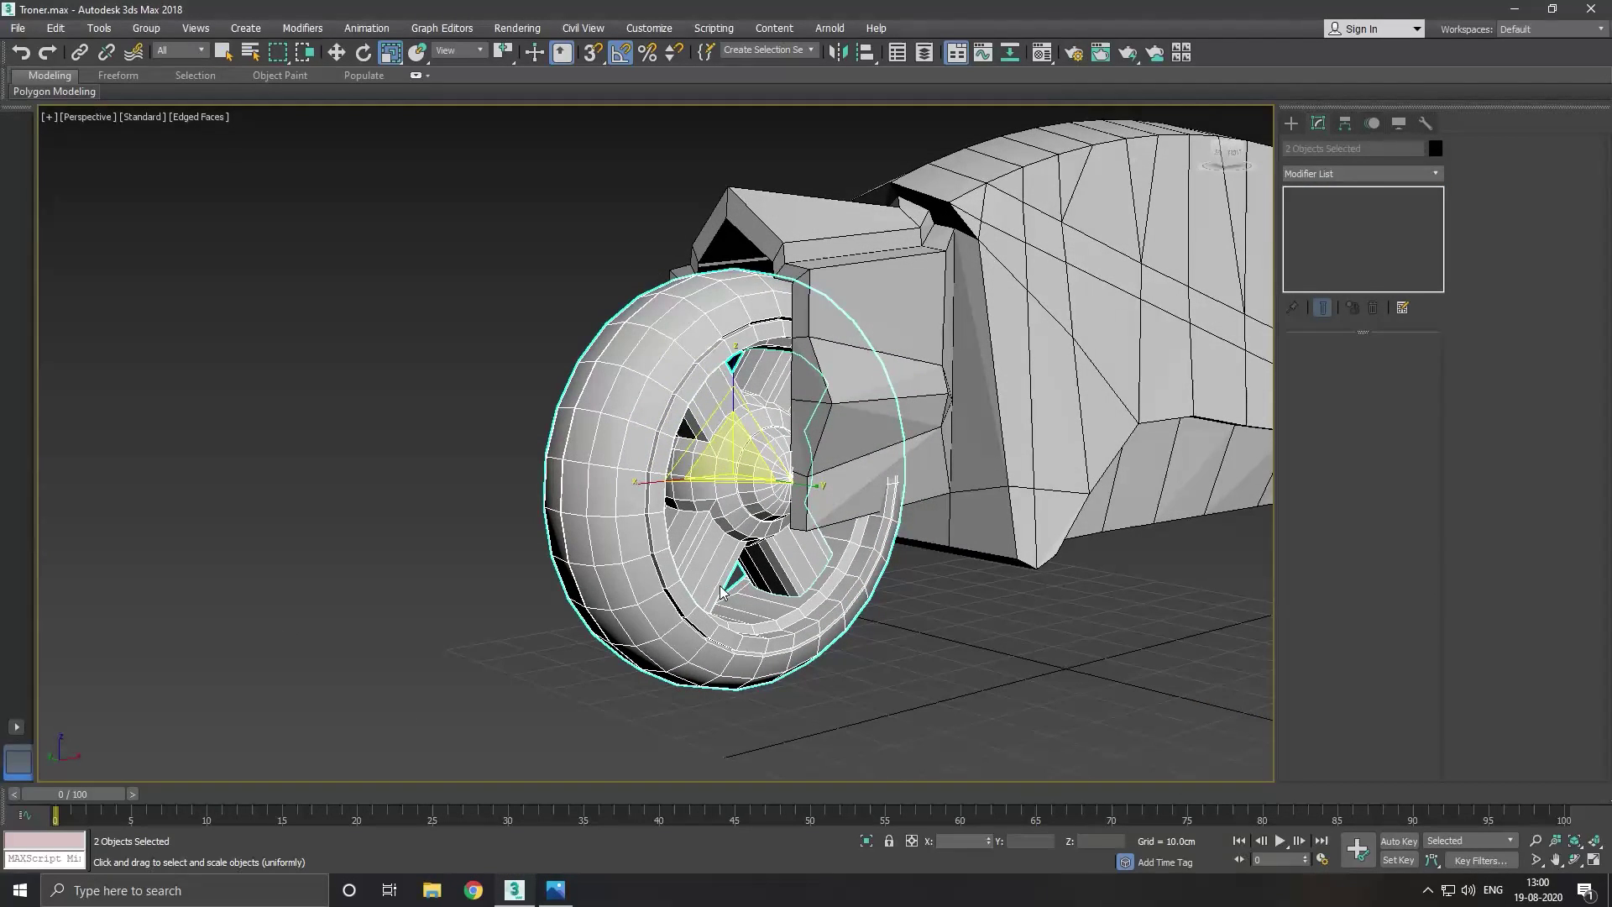
pyautogui.moveTo(743, 461)
pyautogui.keyDown('alt'); pyautogui.mouseDown(button='middle')
pyautogui.moveTo(849, 512)
pyautogui.moveTo(939, 490)
pyautogui.mouseUp(button='middle'); pyautogui.keyUp('alt')
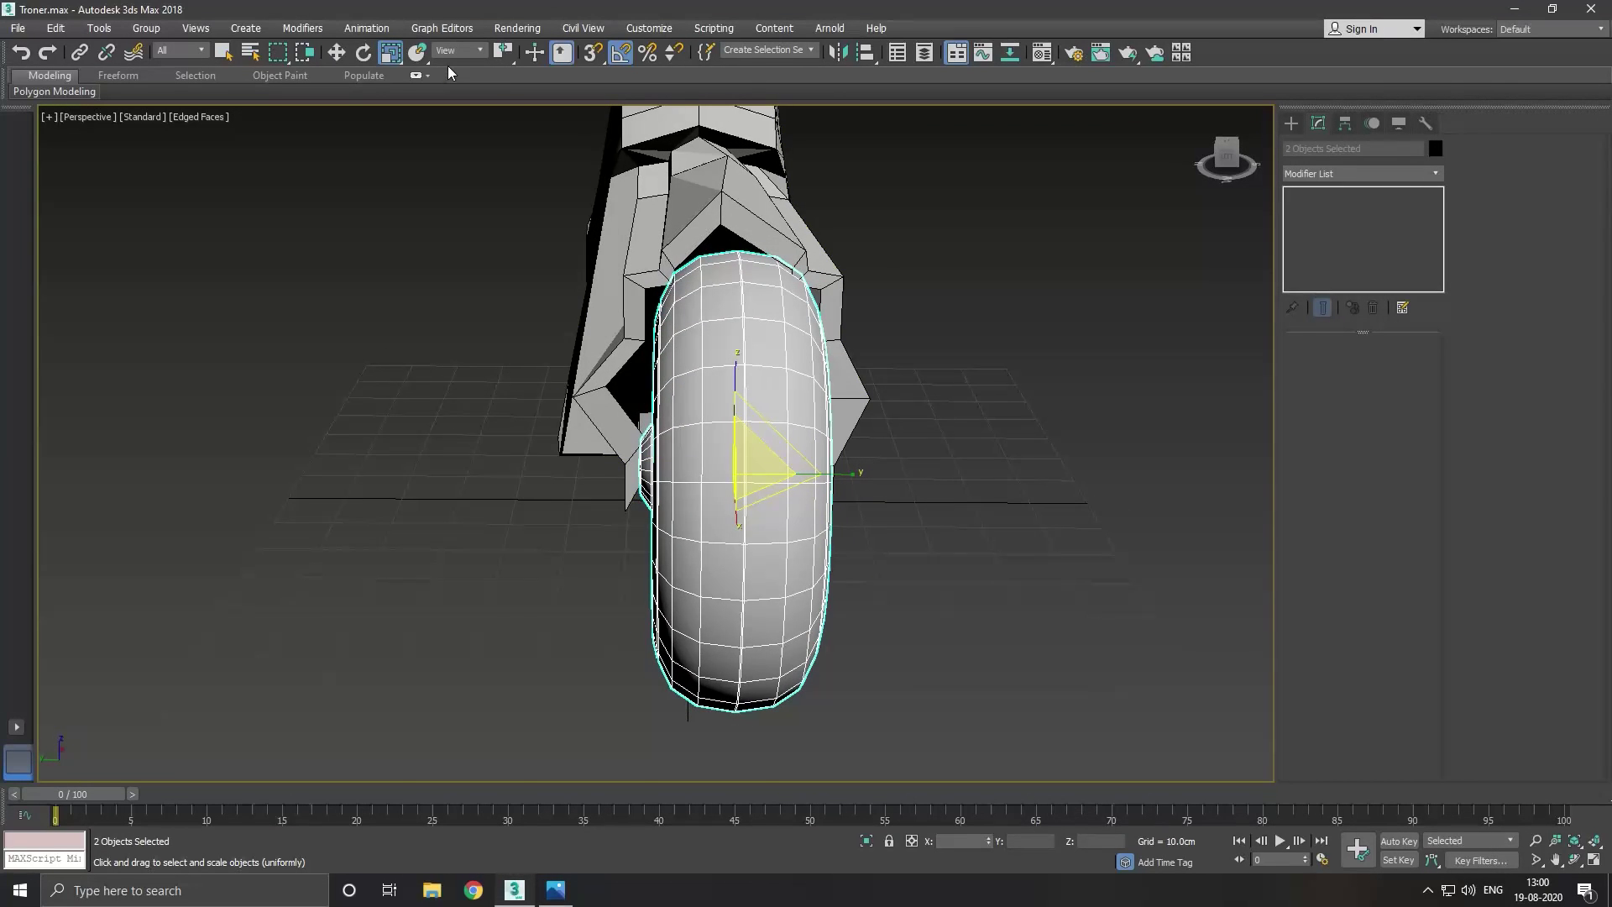
# Nudge the tyre and rim slightly along Y, then clear the selection.
pyautogui.click(337, 52)
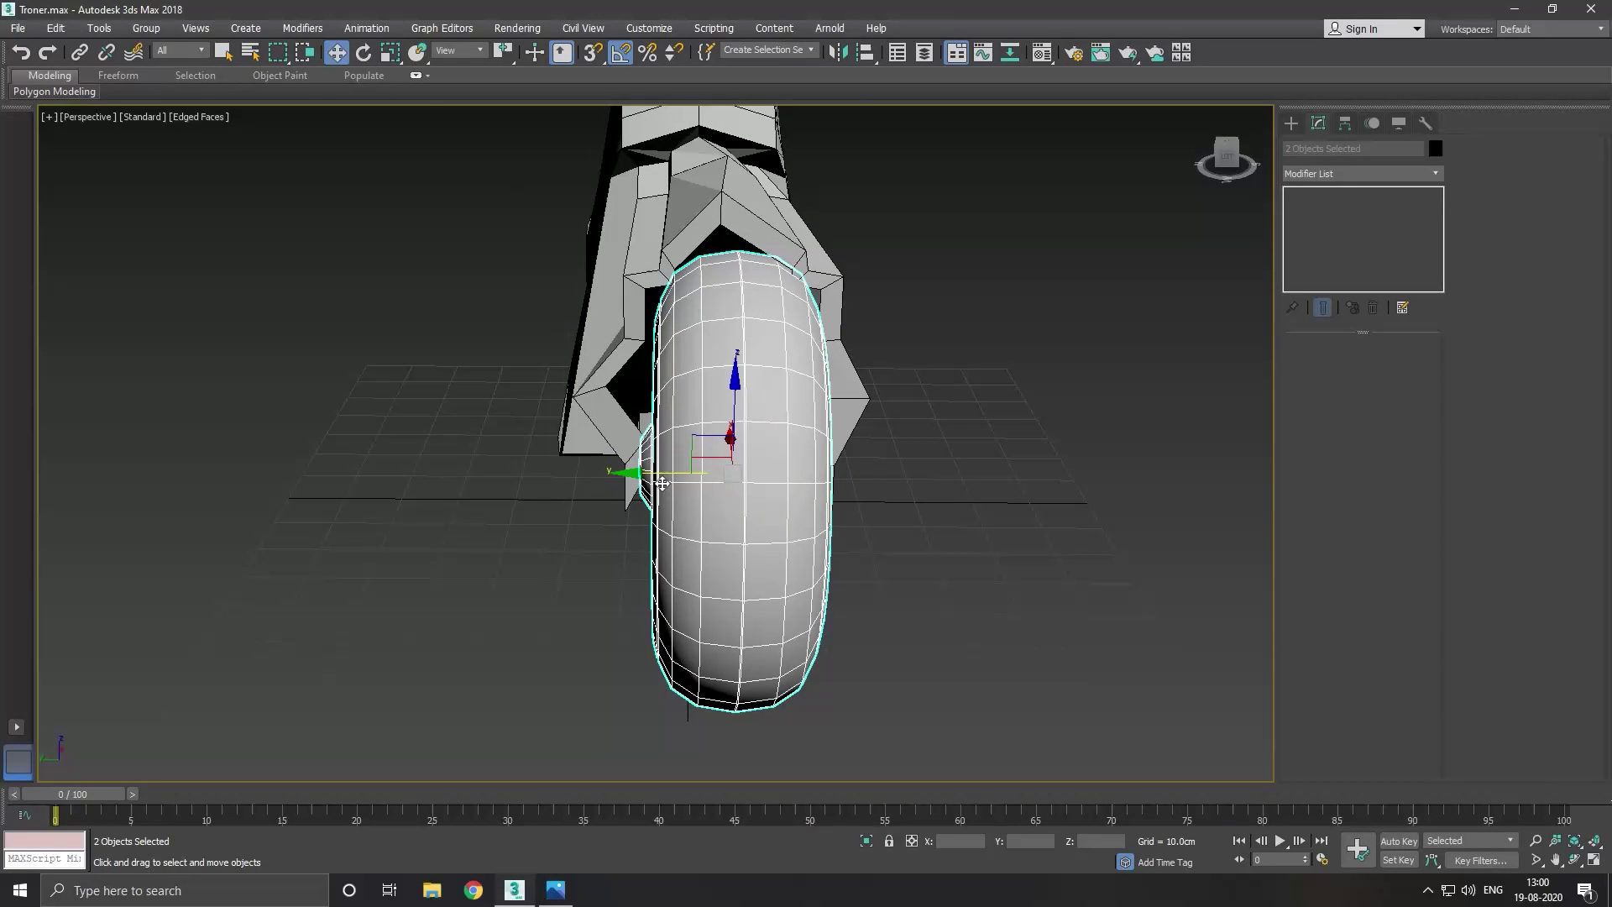
pyautogui.moveTo(659, 484); pyautogui.dragTo(654, 484)
pyautogui.scroll(-2, 714, 521)
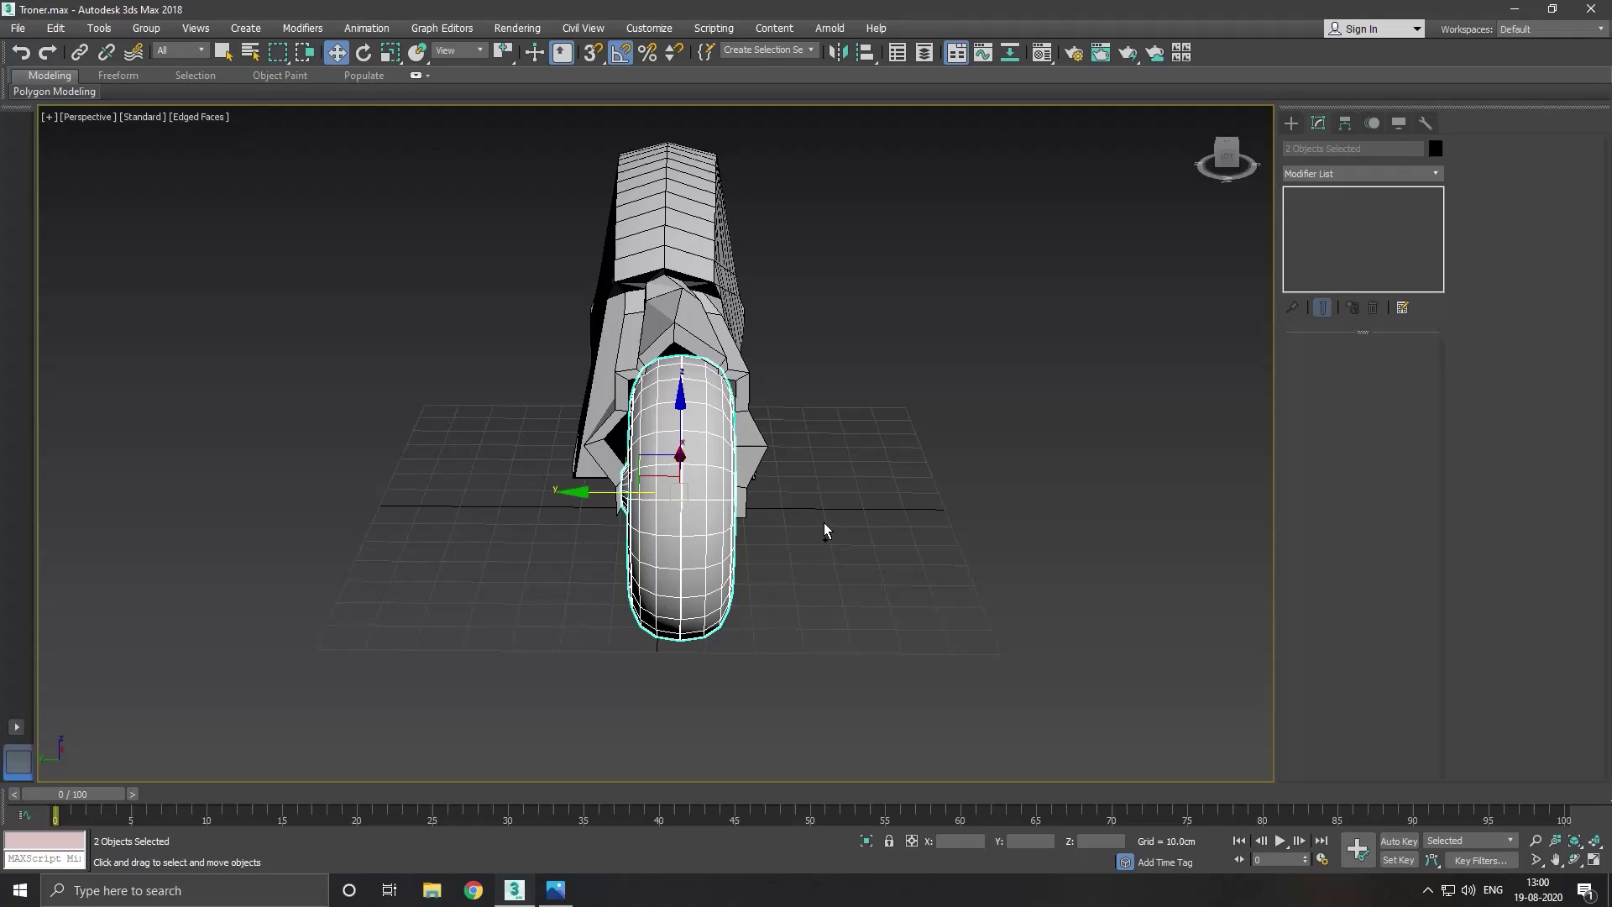
pyautogui.keyDown('alt'); pyautogui.moveTo(824, 522); pyautogui.dragTo(686, 514, button='middle'); pyautogui.keyUp('alt')
pyautogui.scroll(2, 686, 514)
pyautogui.click(801, 657)
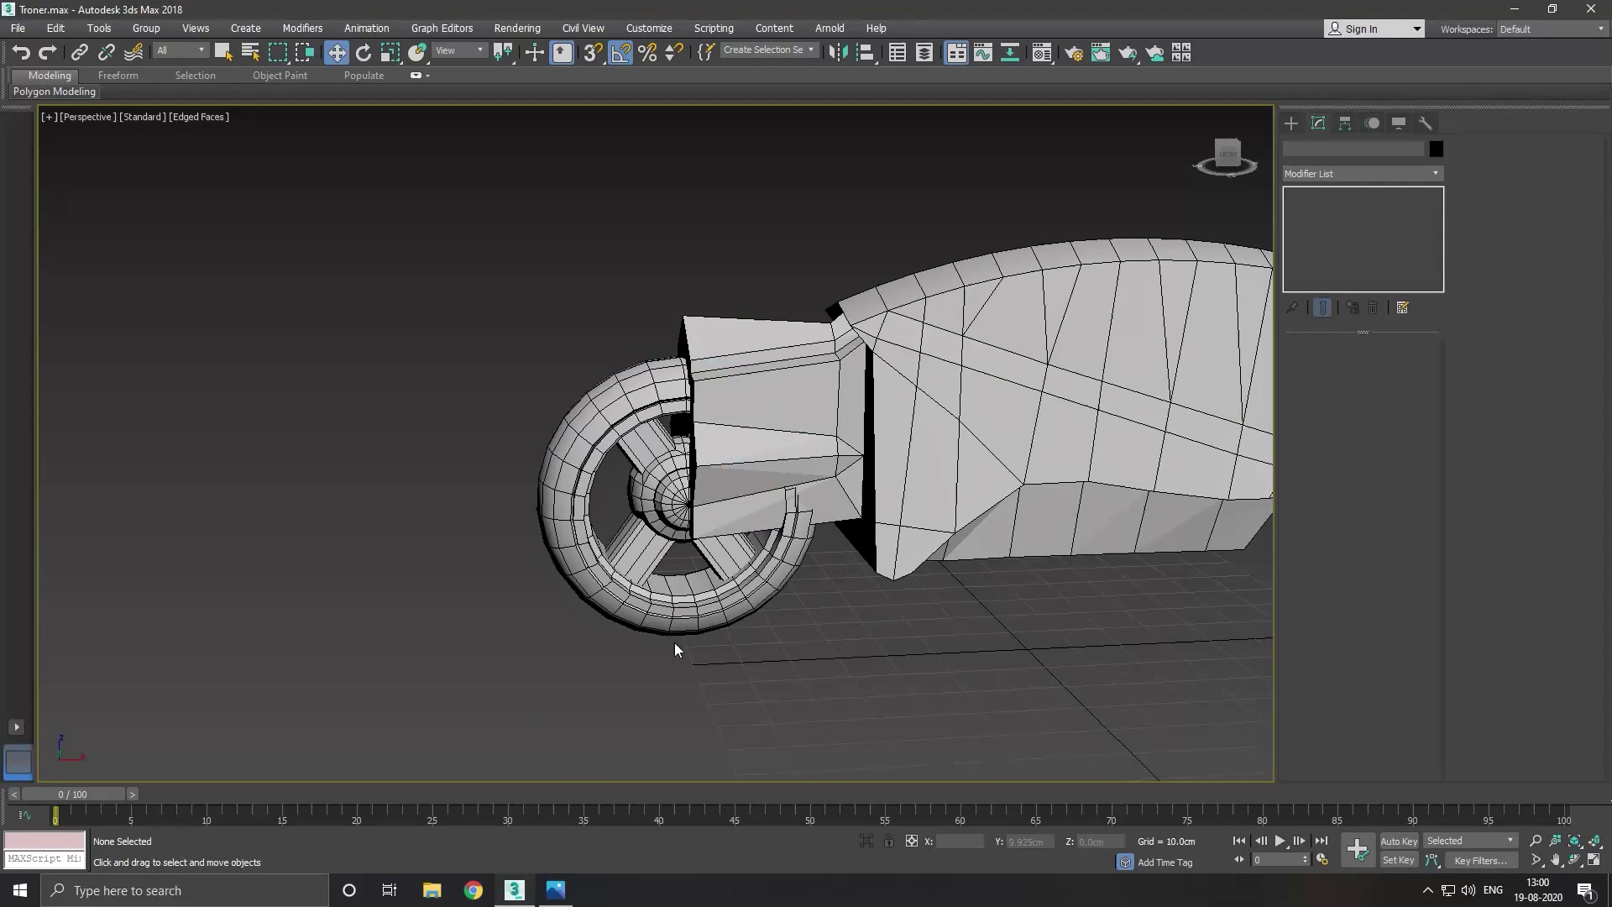
pyautogui.scroll(-2, 543, 633)
pyautogui.keyDown('alt'); pyautogui.moveTo(695, 607); pyautogui.dragTo(736, 604, button='middle'); pyautogui.keyUp('alt')
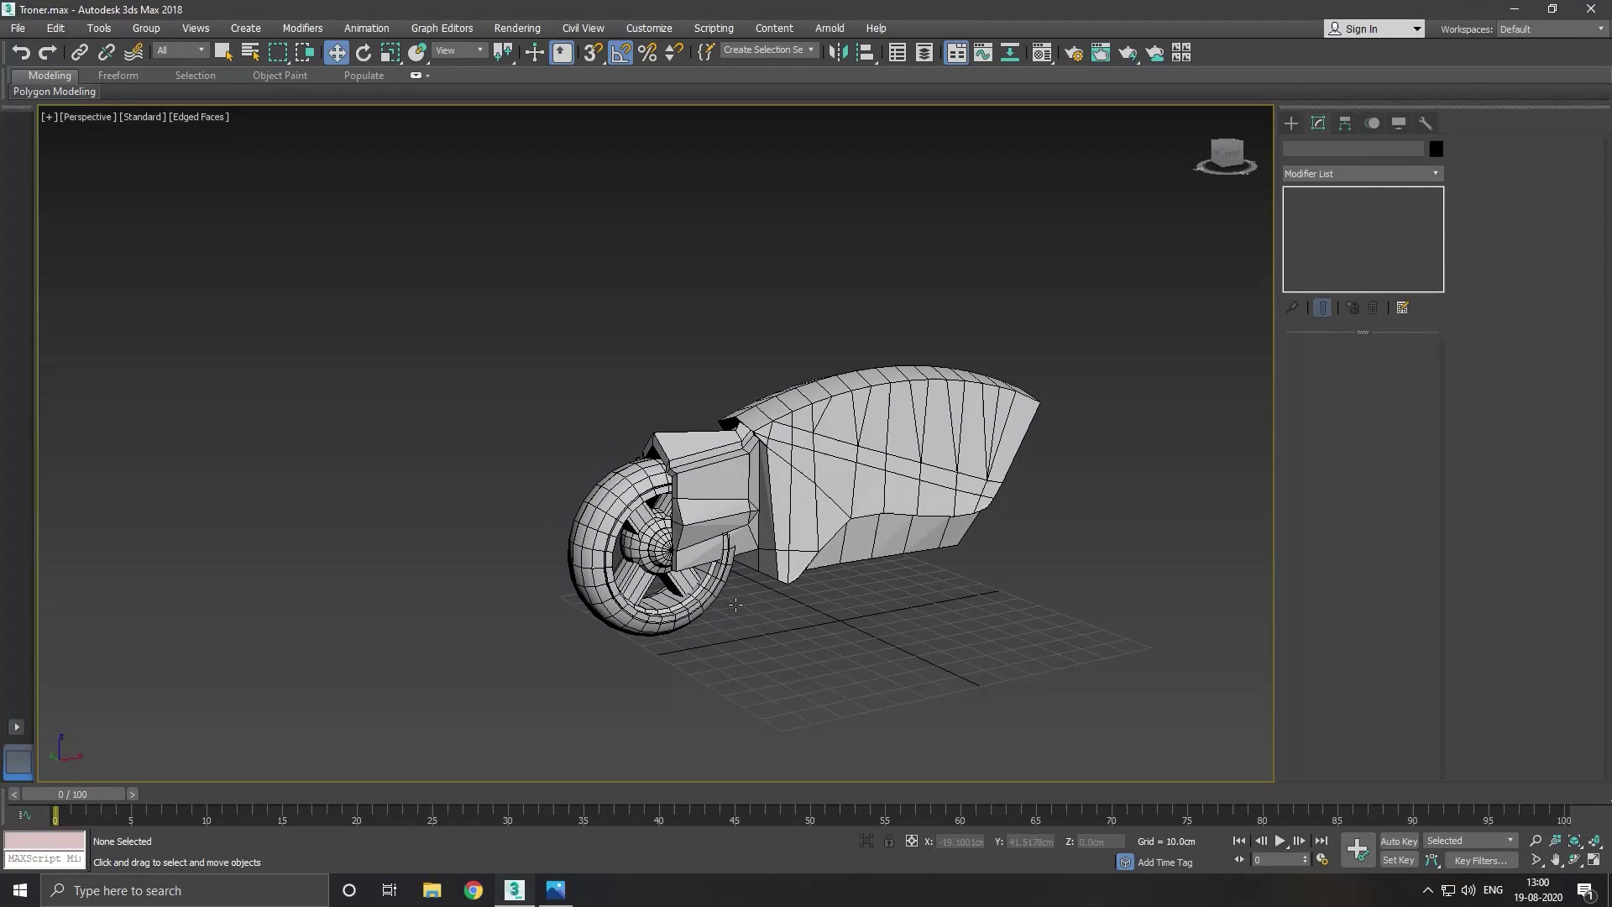
pyautogui.scroll(5, 643, 556)
# Isolate the spoke hub object and drop to its Editable Poly level.
pyautogui.click(768, 648)
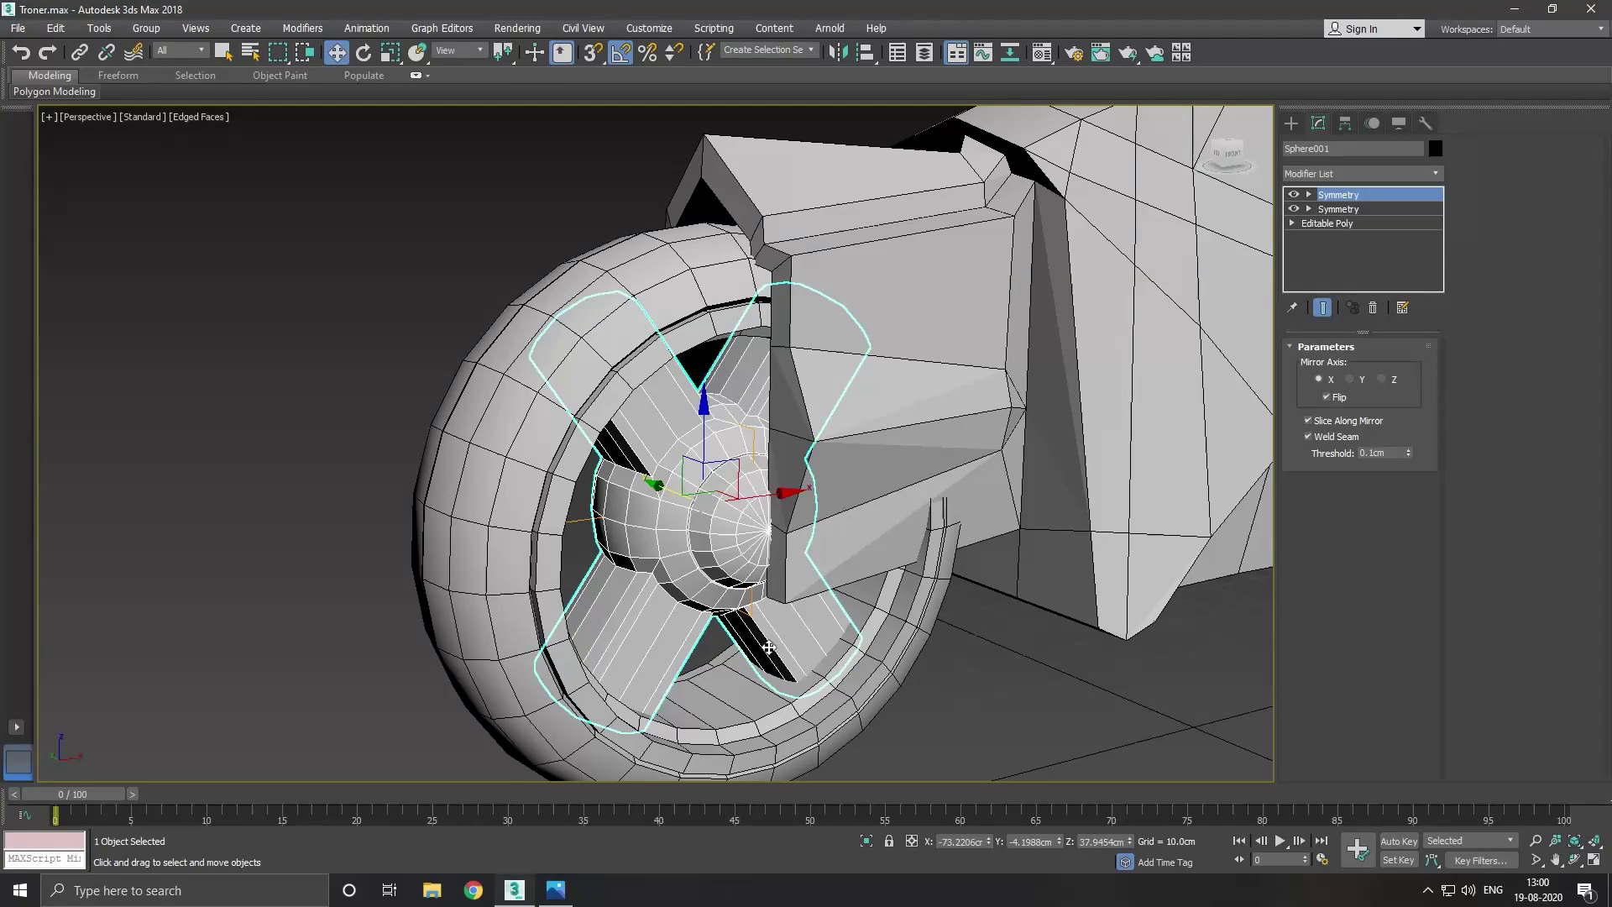
pyautogui.click(866, 842)
pyautogui.scroll(5, 657, 551)
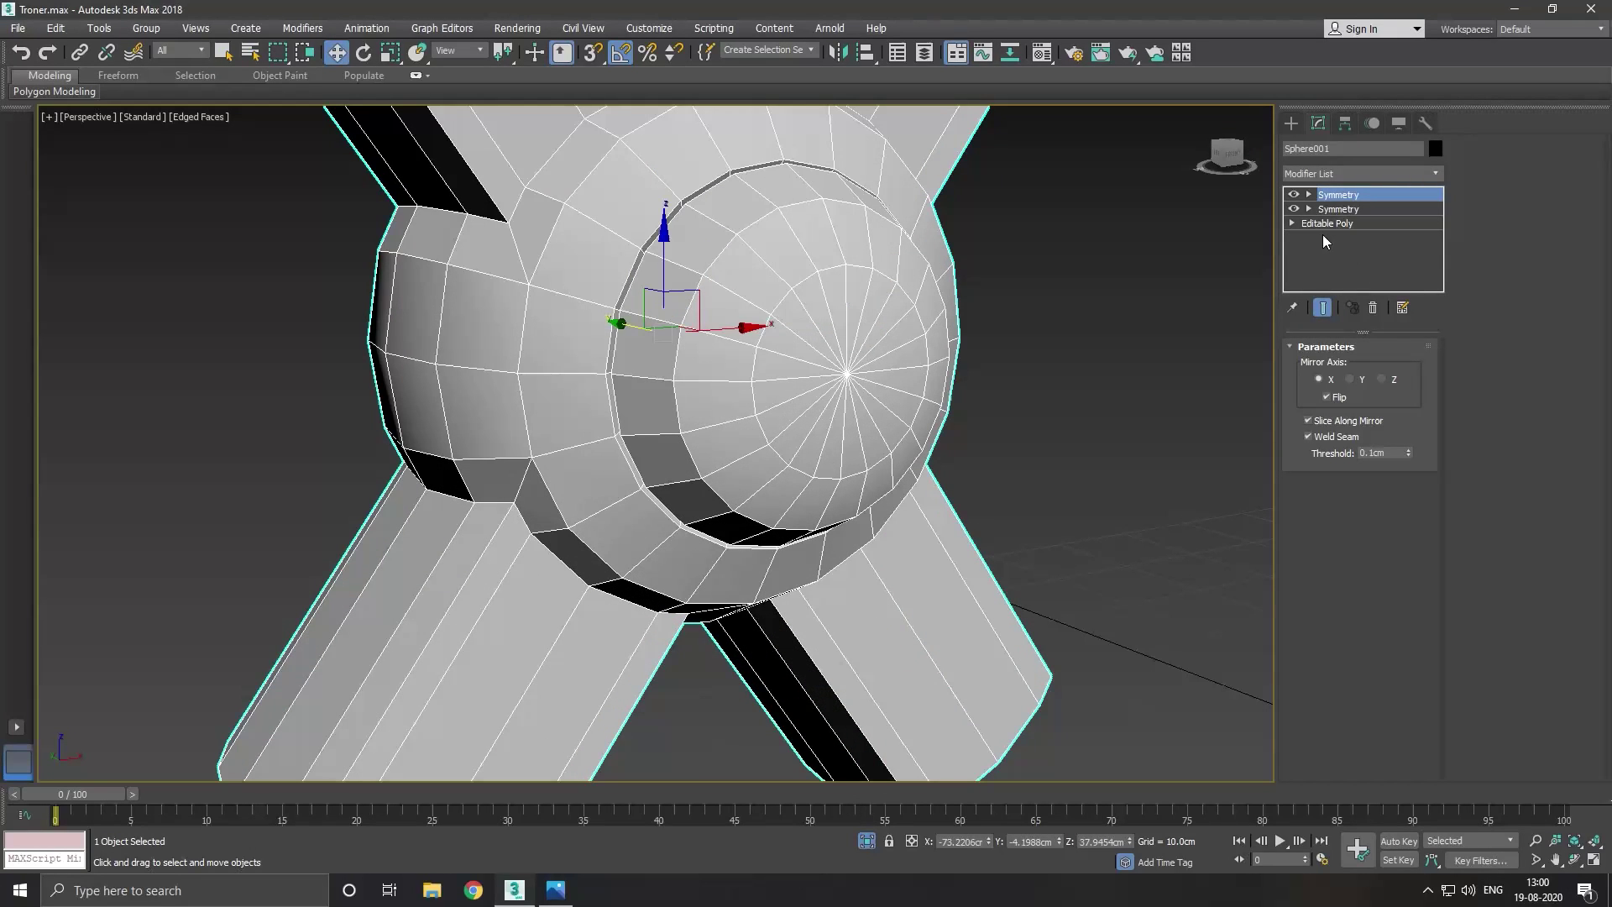
pyautogui.click(1326, 223)
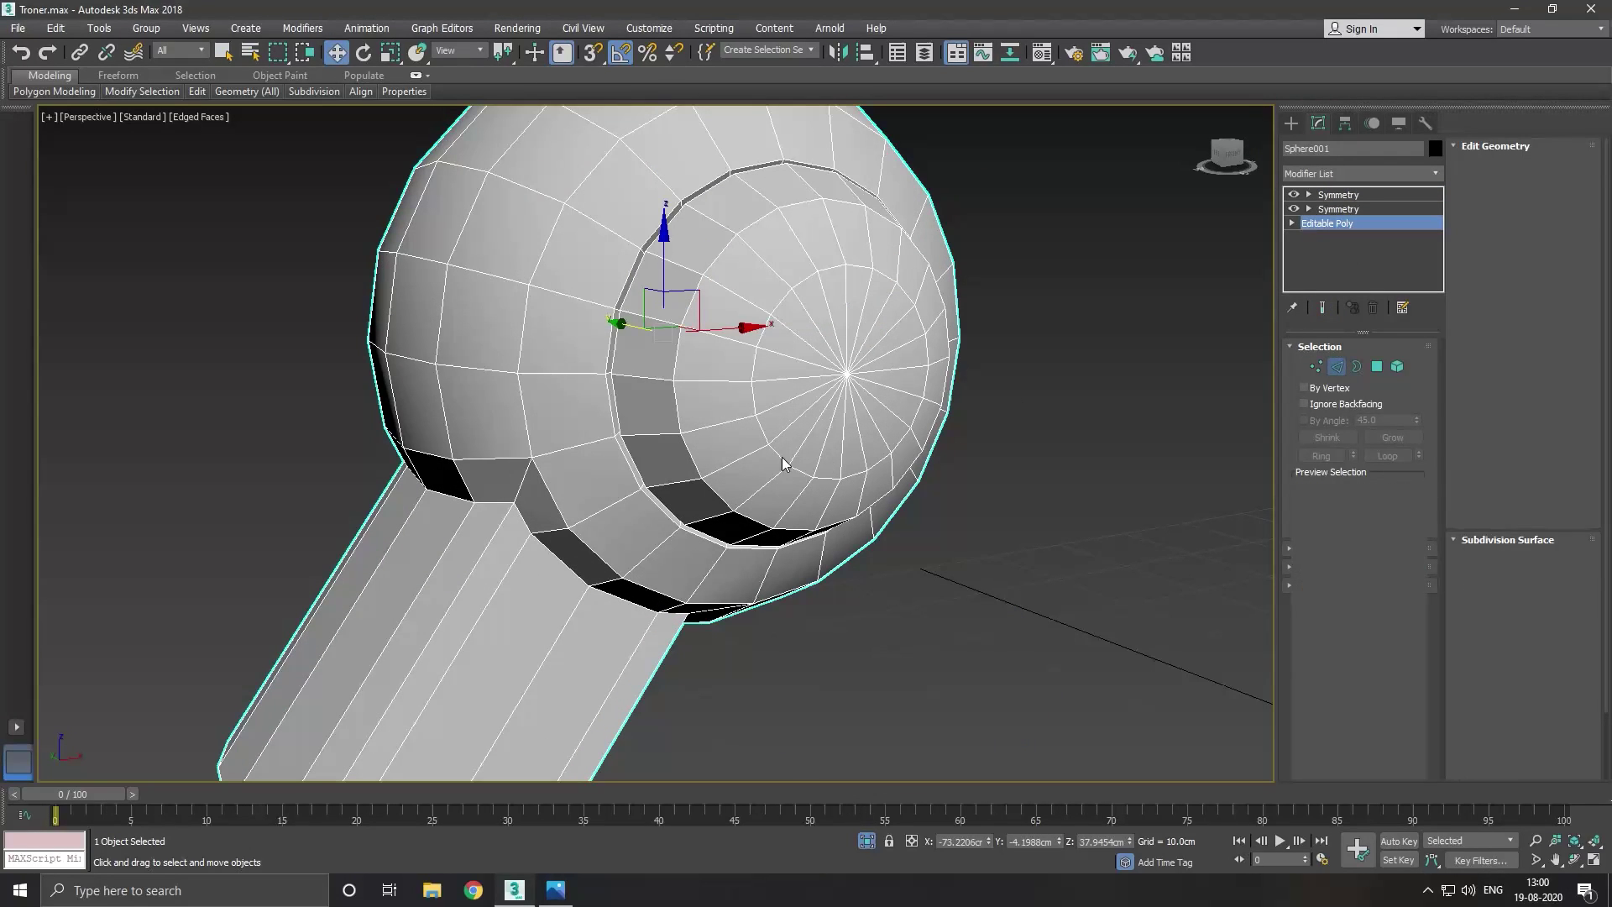
# Chamfer the hub disc's outer rim edge loop with 2 segments.
pyautogui.doubleClick(700, 470)
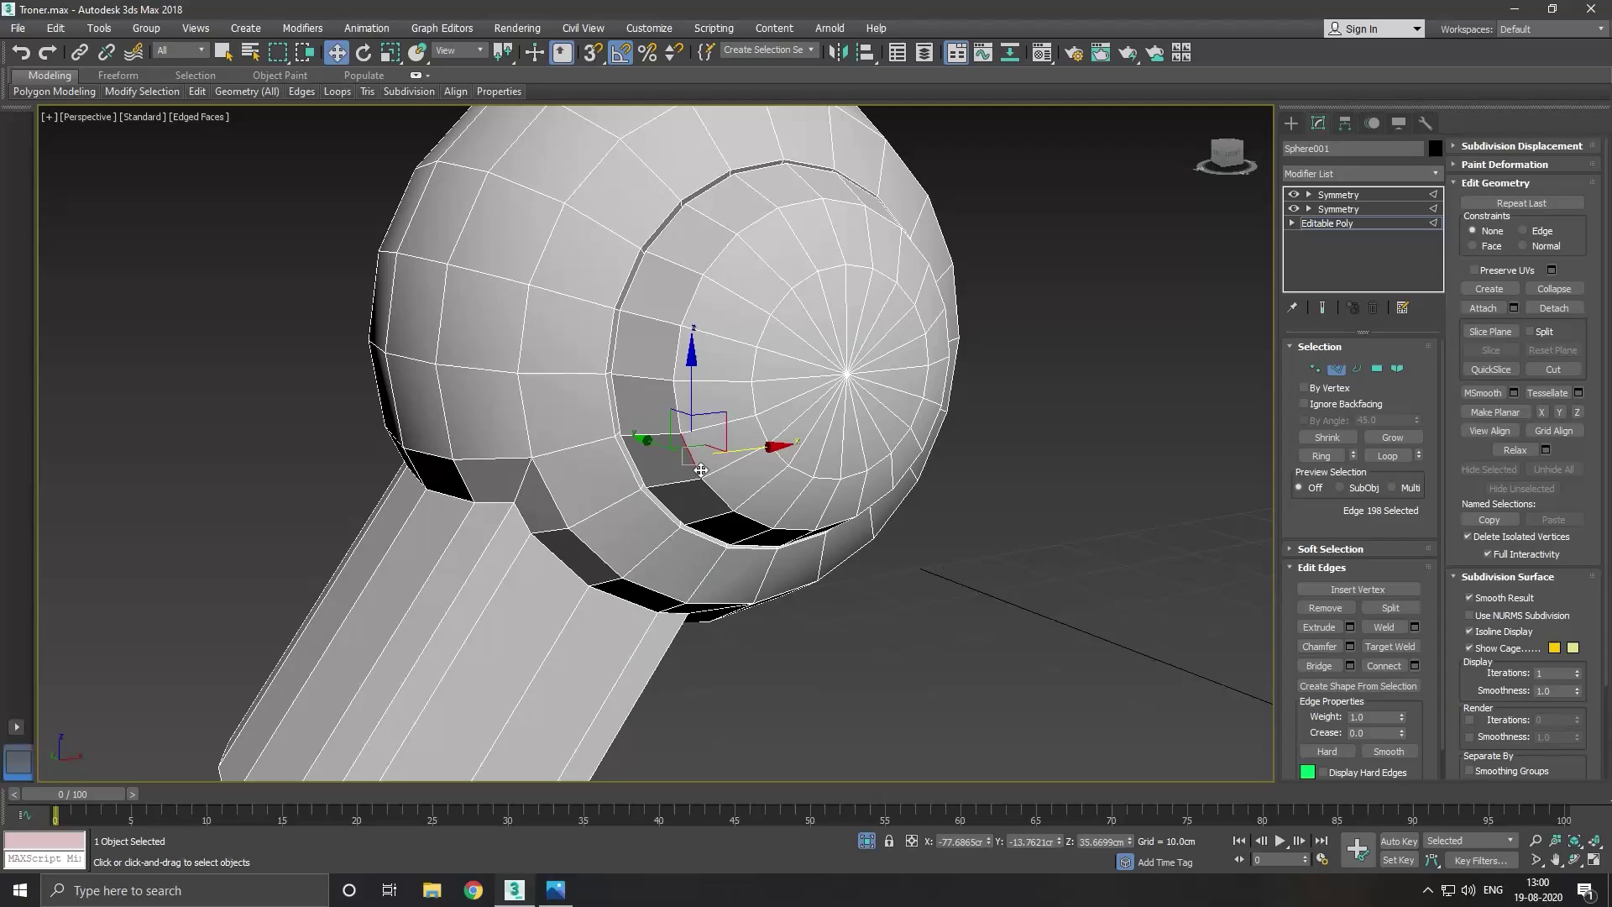
pyautogui.click(1351, 647)
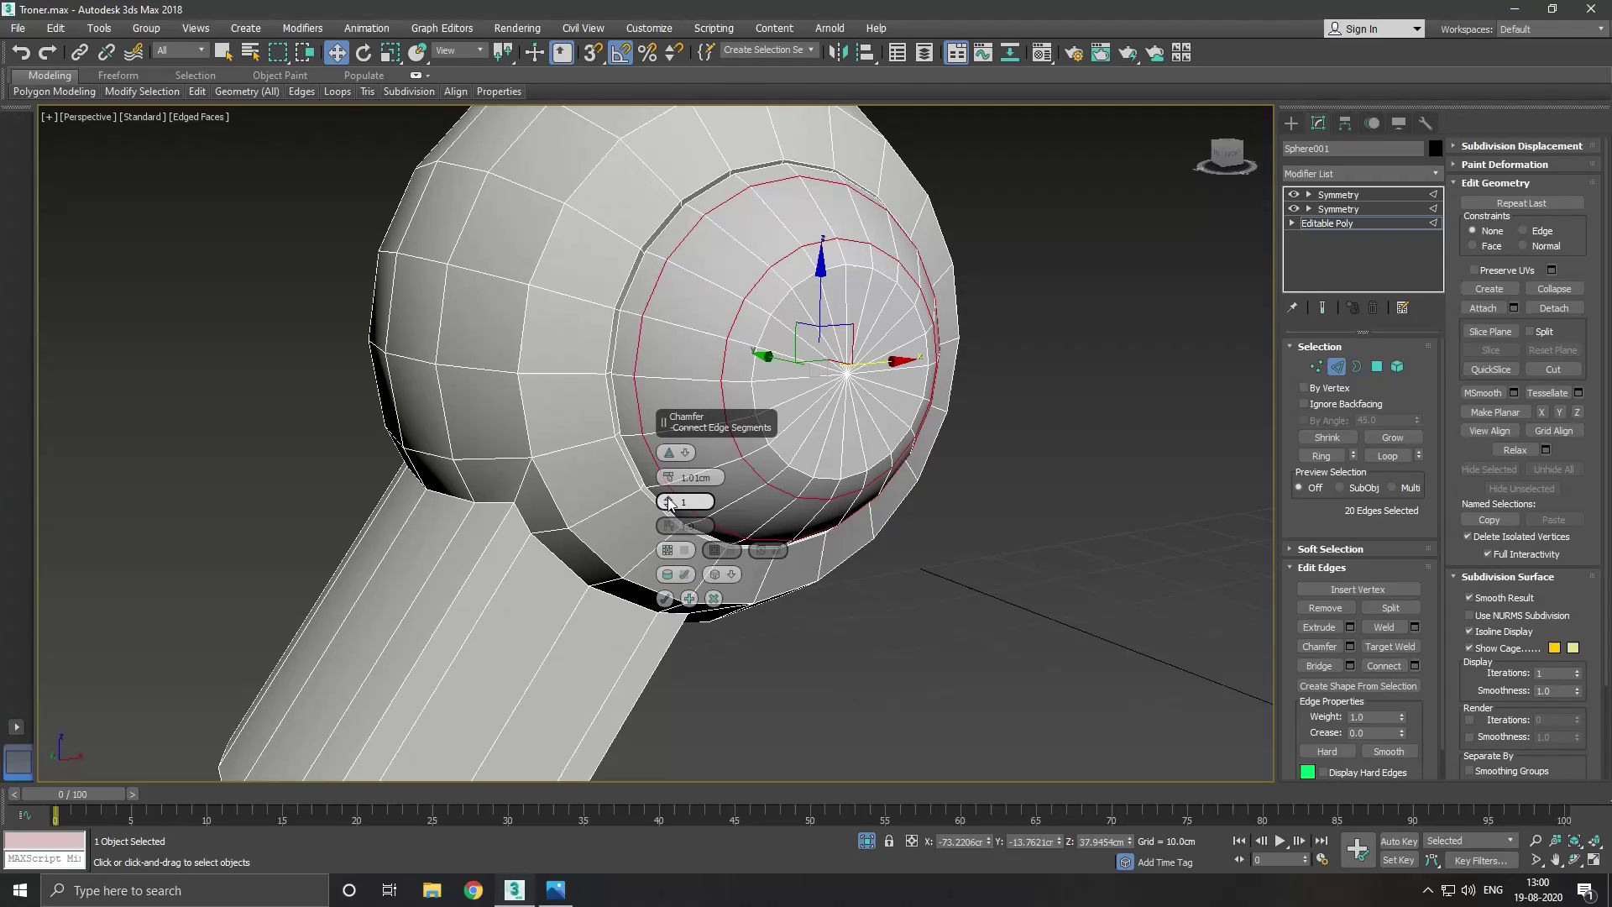
pyautogui.moveTo(668, 503); pyautogui.dragTo(668, 496)
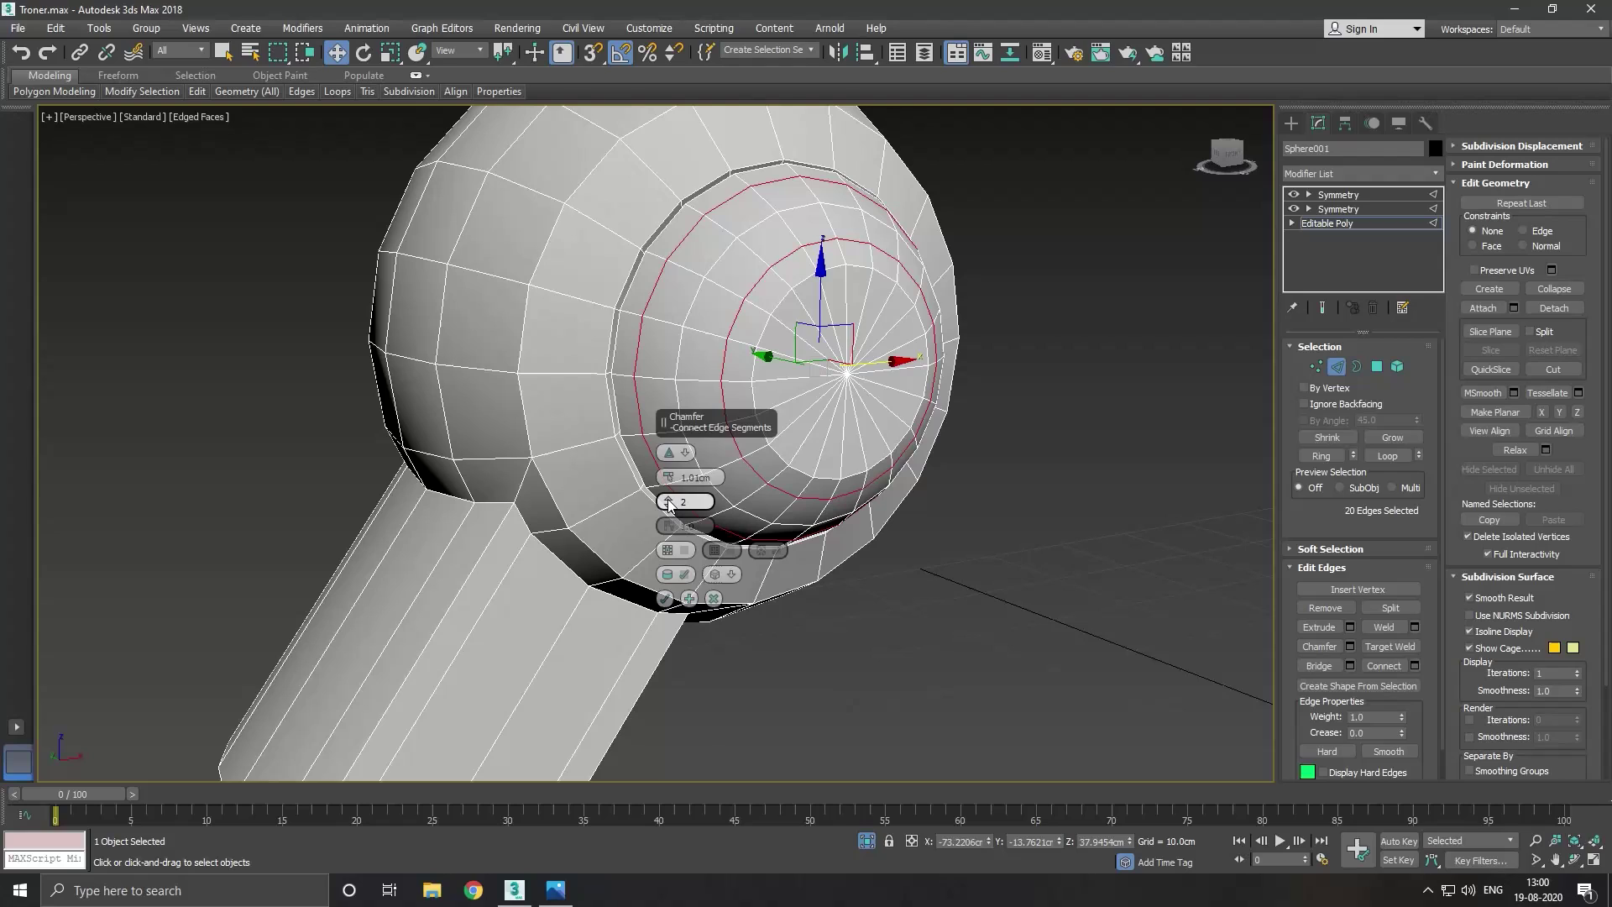
pyautogui.click(664, 598)
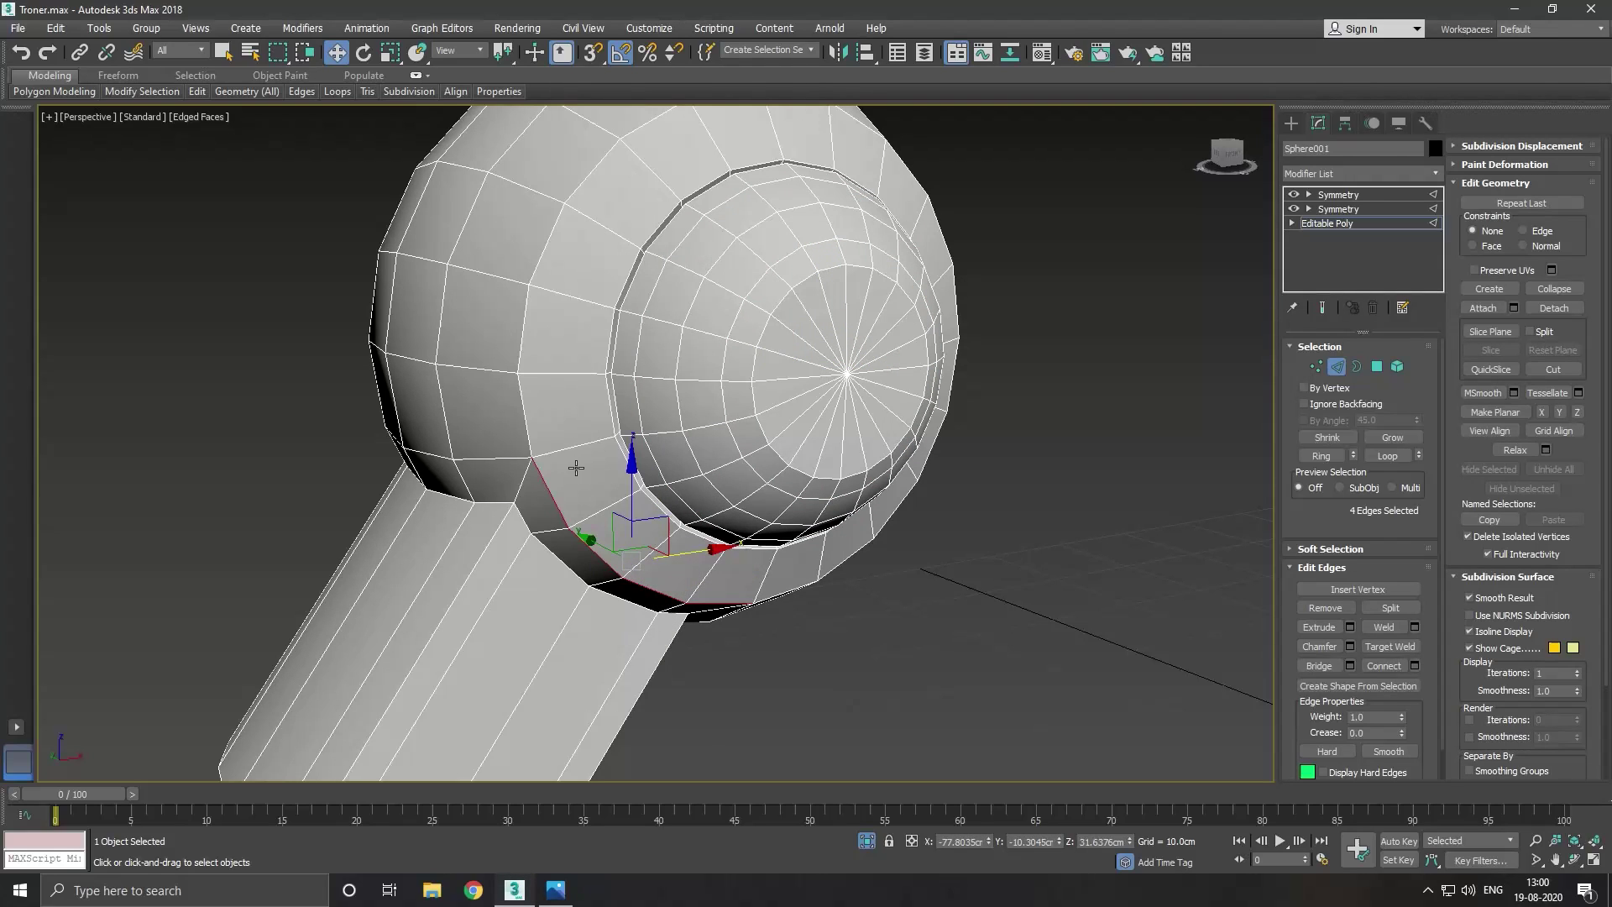
pyautogui.scroll(-3, 569, 502)
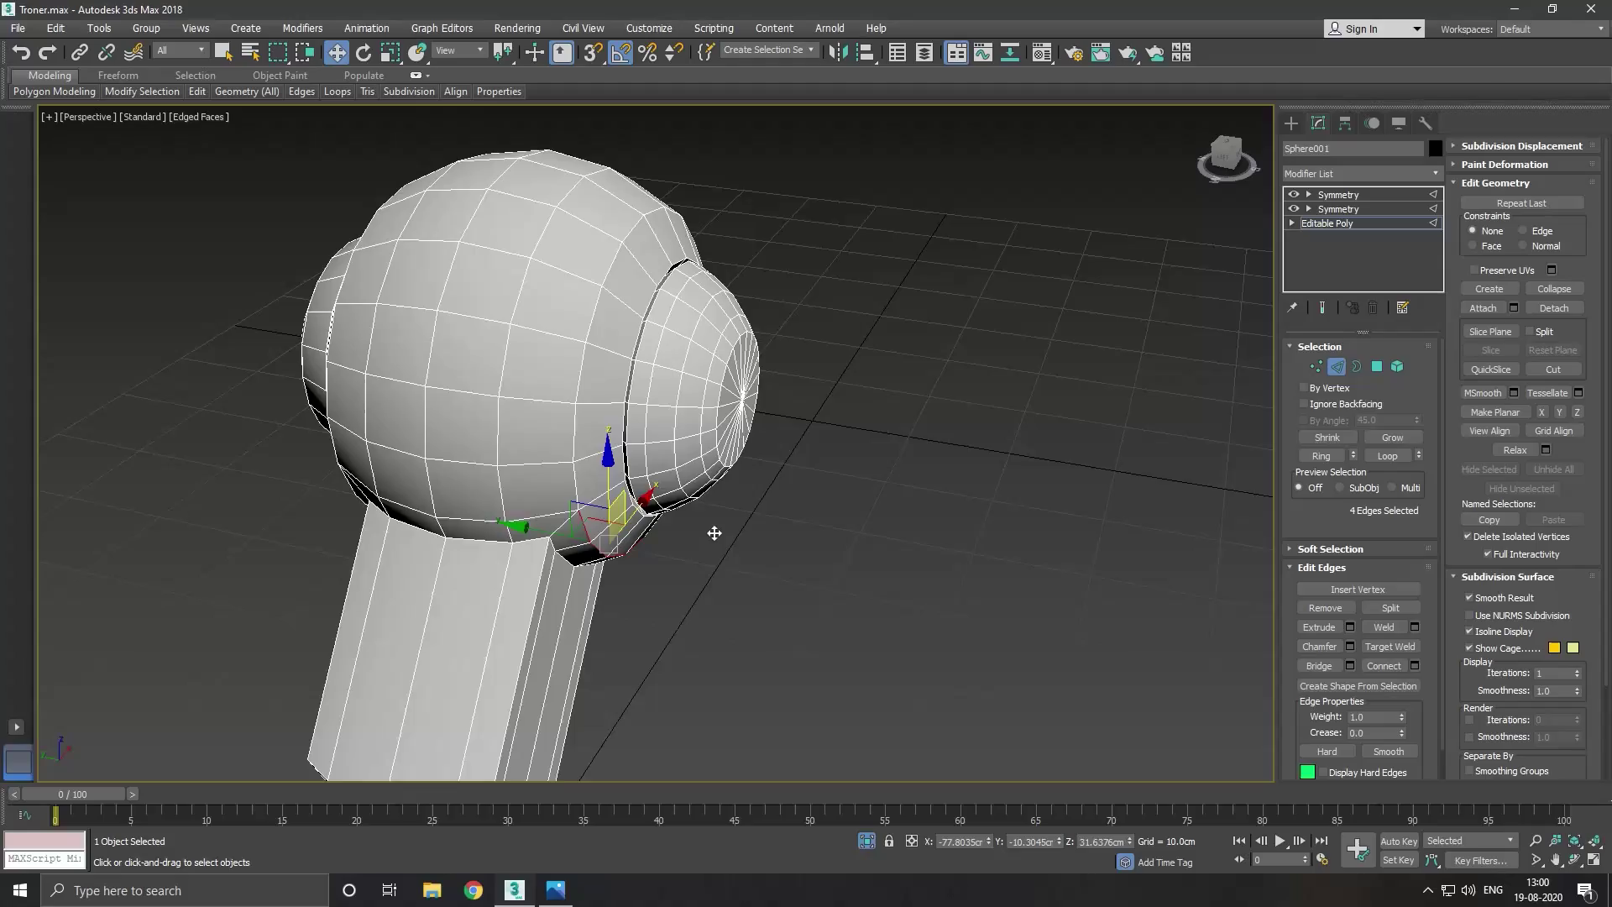
pyautogui.moveTo(569, 502)
pyautogui.keyDown('alt'); pyautogui.mouseDown(button='middle')
pyautogui.moveTo(692, 524)
pyautogui.moveTo(801, 493)
pyautogui.mouseUp(button='middle'); pyautogui.keyUp('alt')
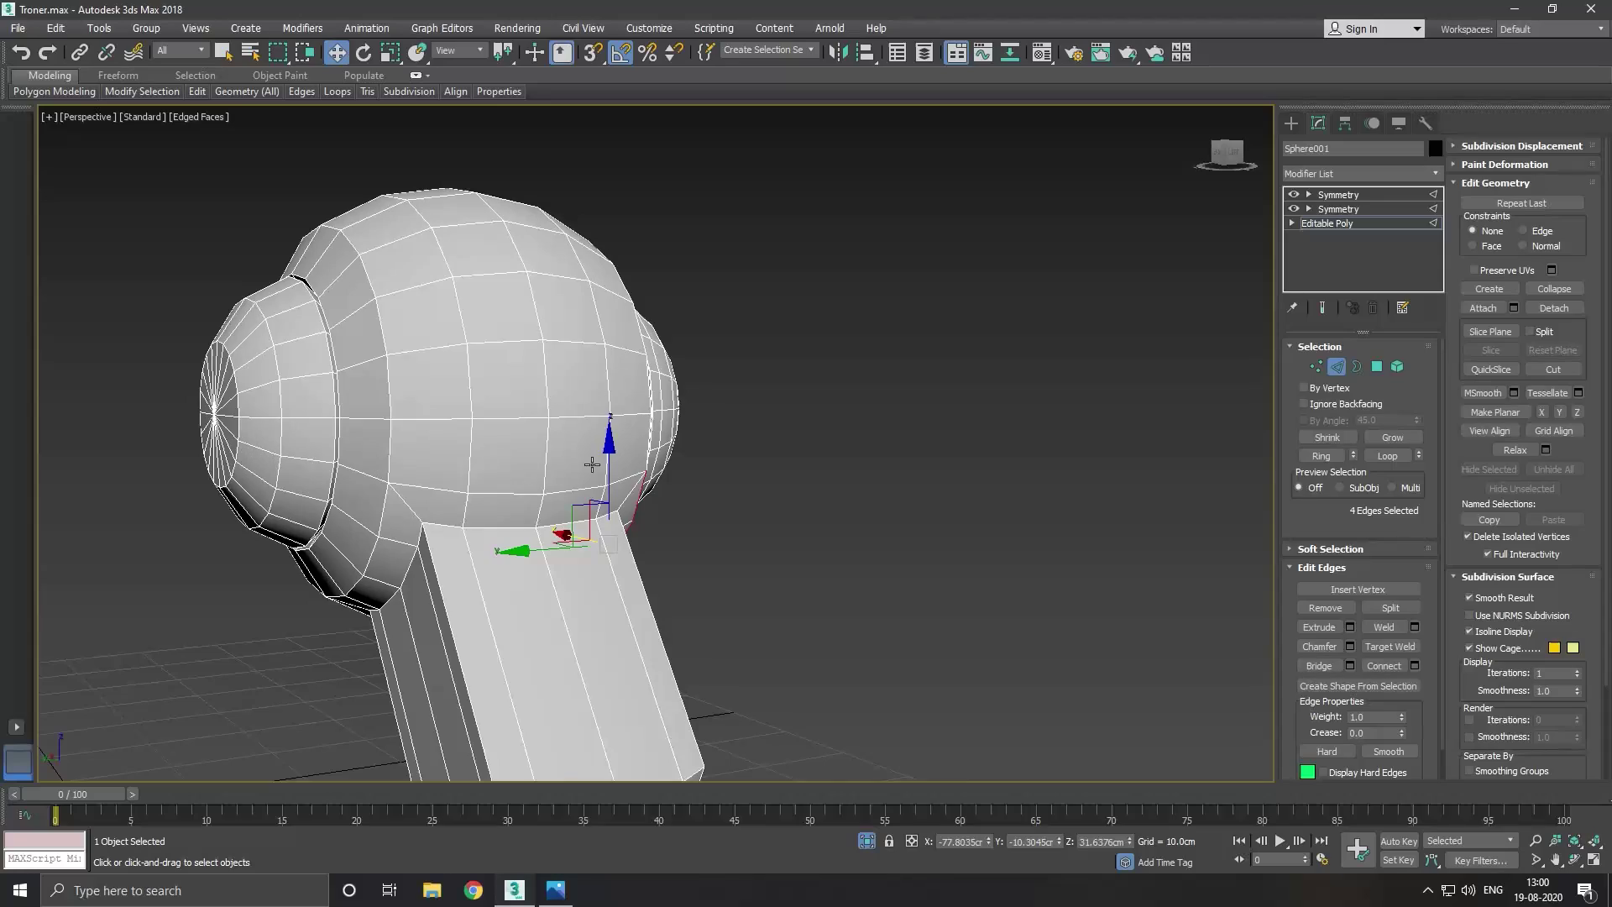
pyautogui.keyDown('alt'); pyautogui.moveTo(592, 464); pyautogui.dragTo(358, 463, button='middle'); pyautogui.keyUp('alt')
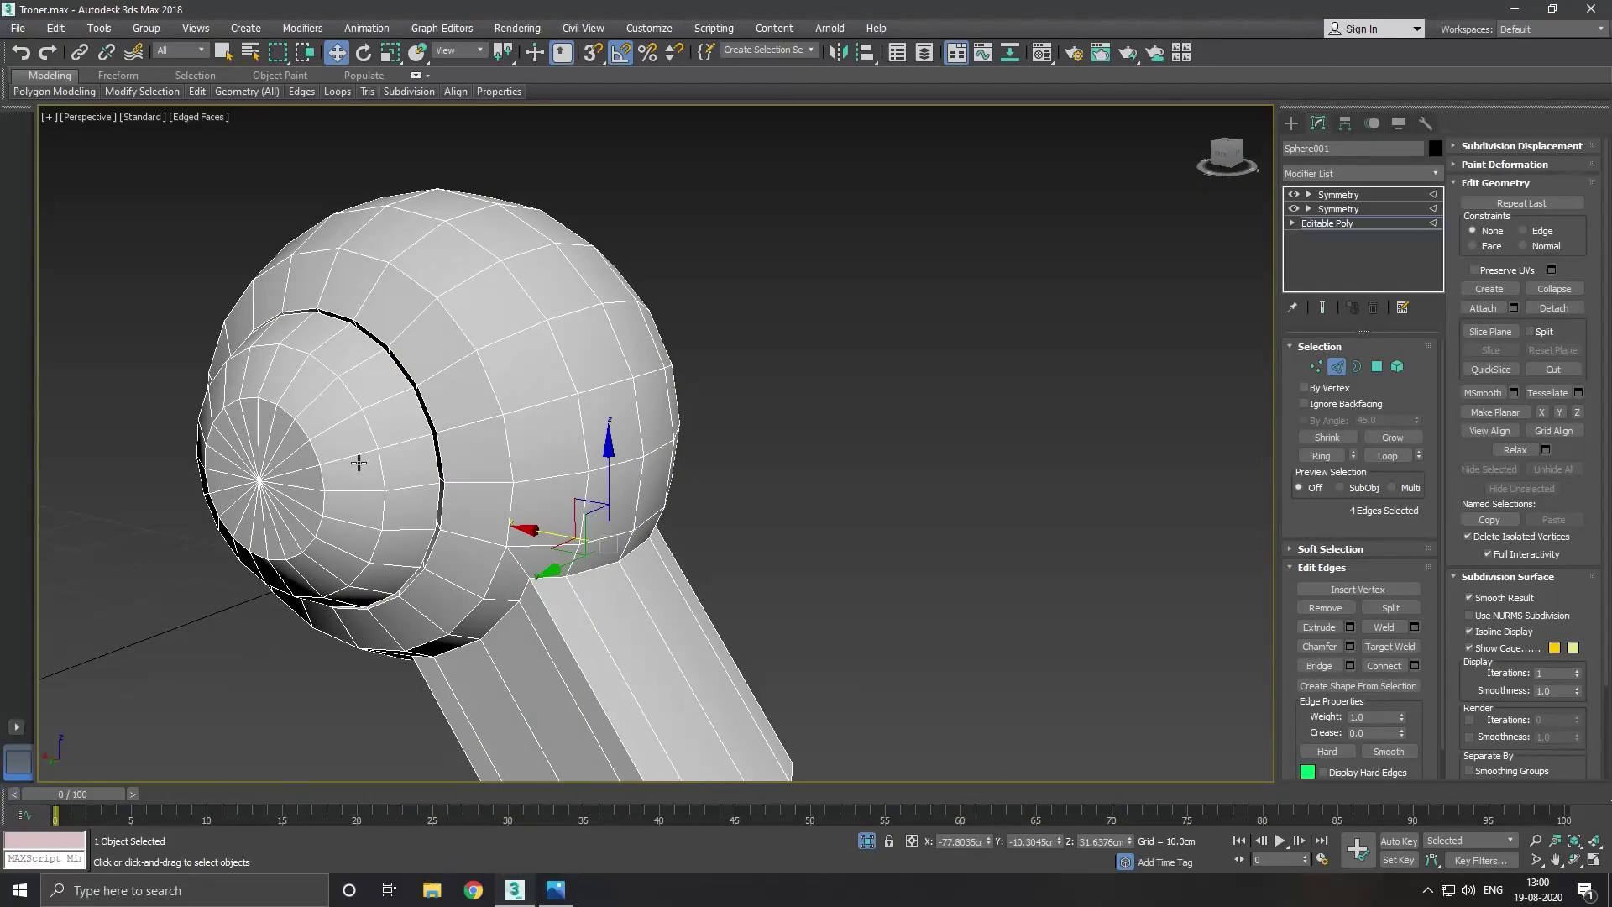
pyautogui.keyDown('alt'); pyautogui.moveTo(393, 483); pyautogui.dragTo(608, 446, button='middle'); pyautogui.keyUp('alt')
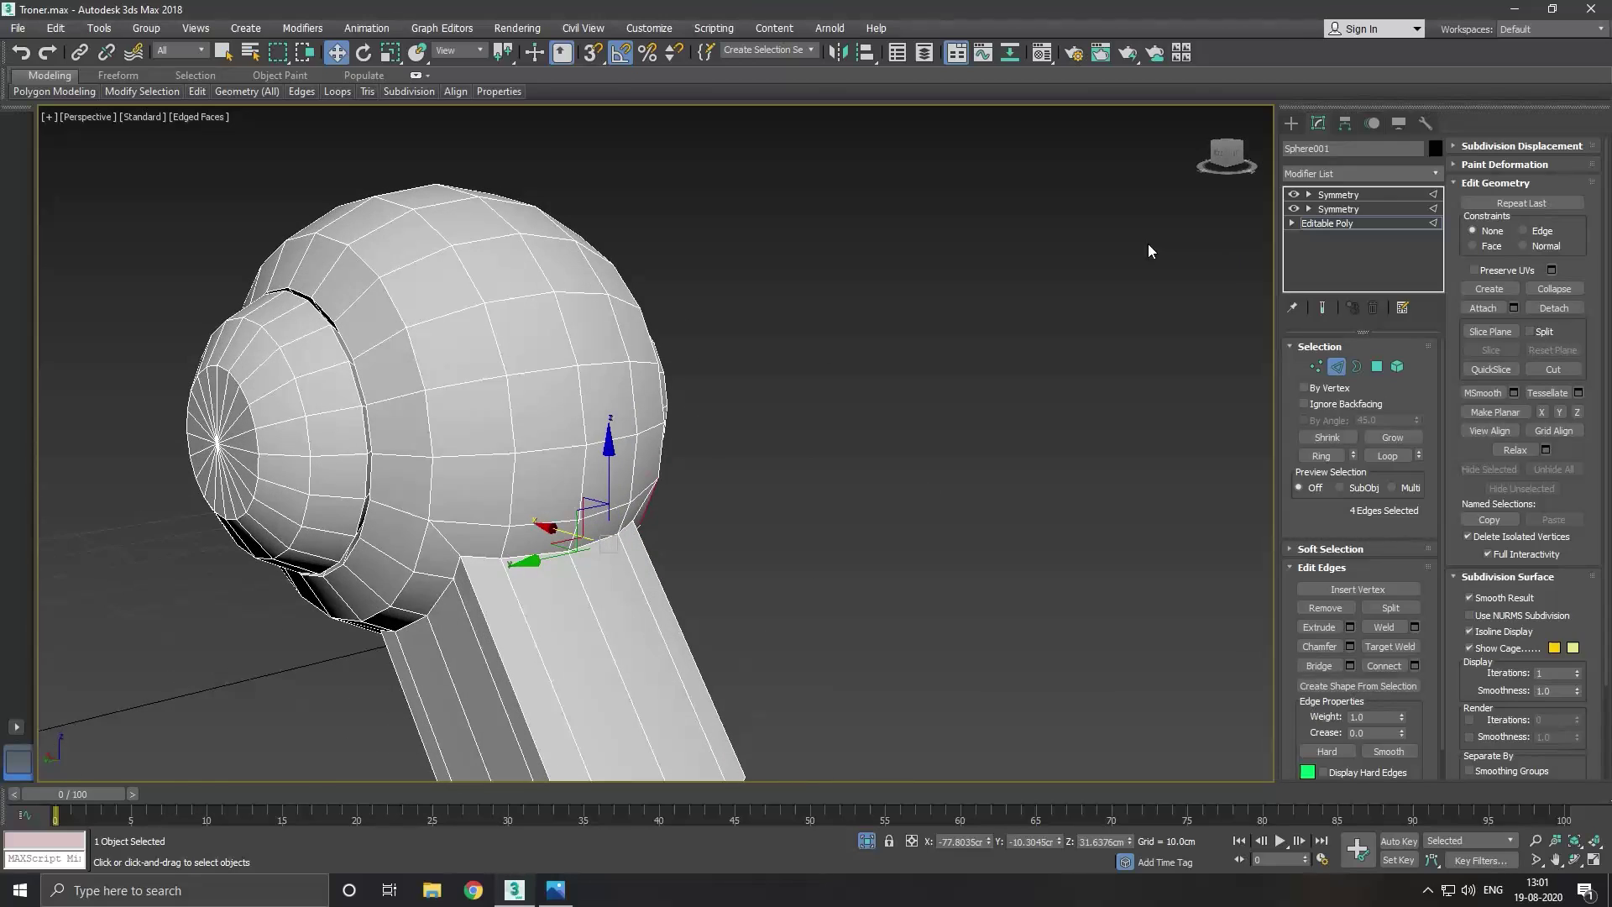
# Preview the hub's mirrored Symmetry result, then return to the base mesh's edges.
pyautogui.click(1324, 308)
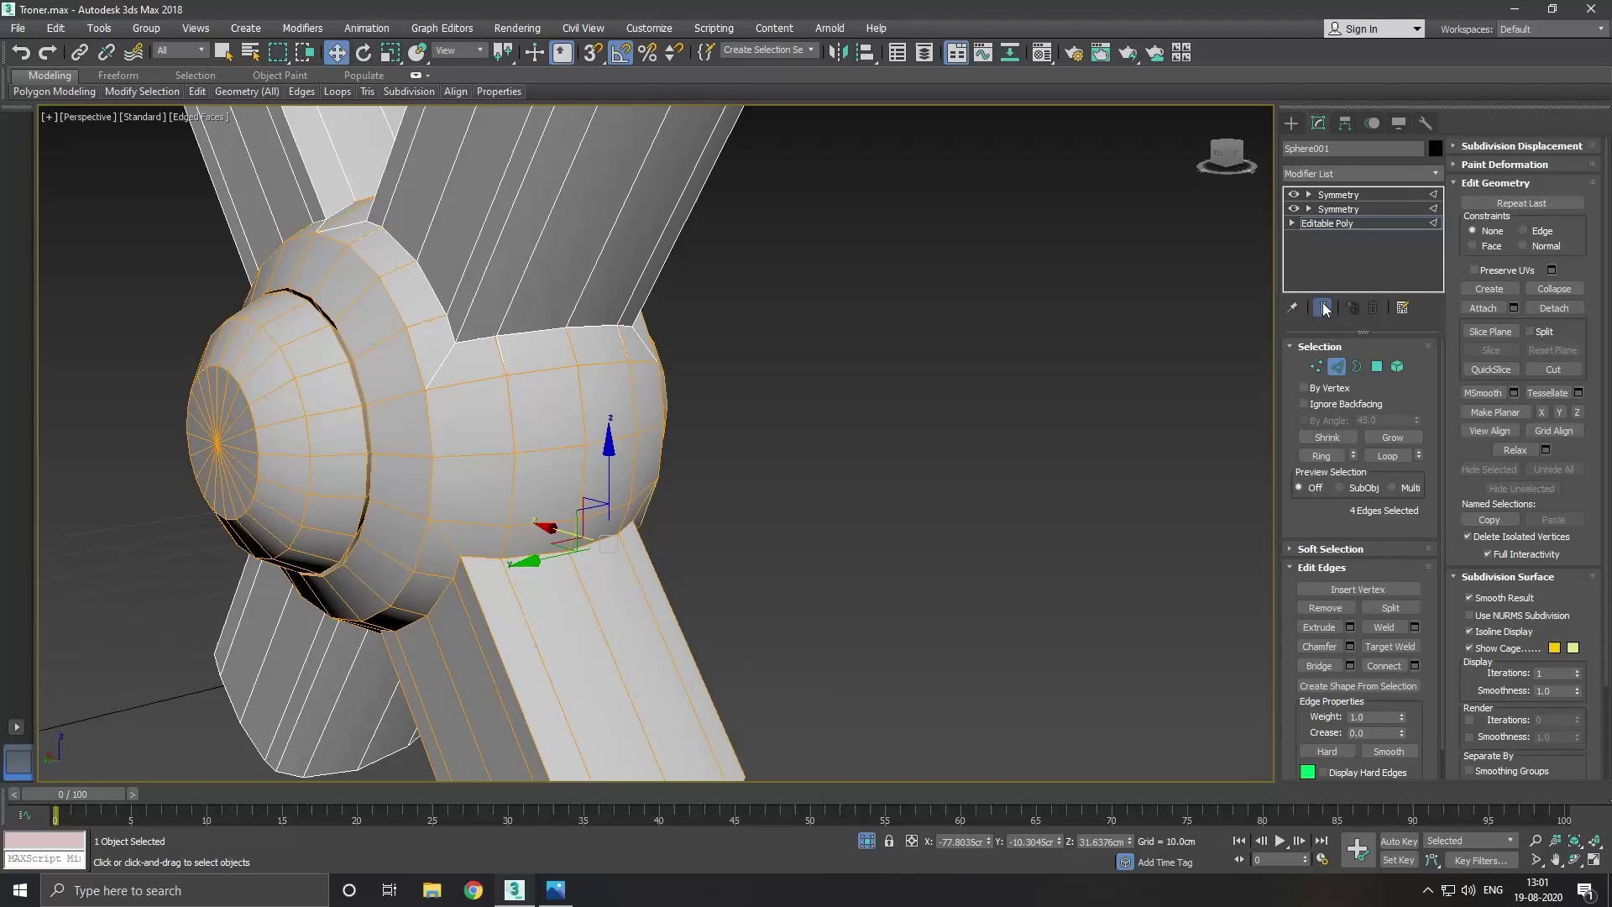
pyautogui.click(1324, 308)
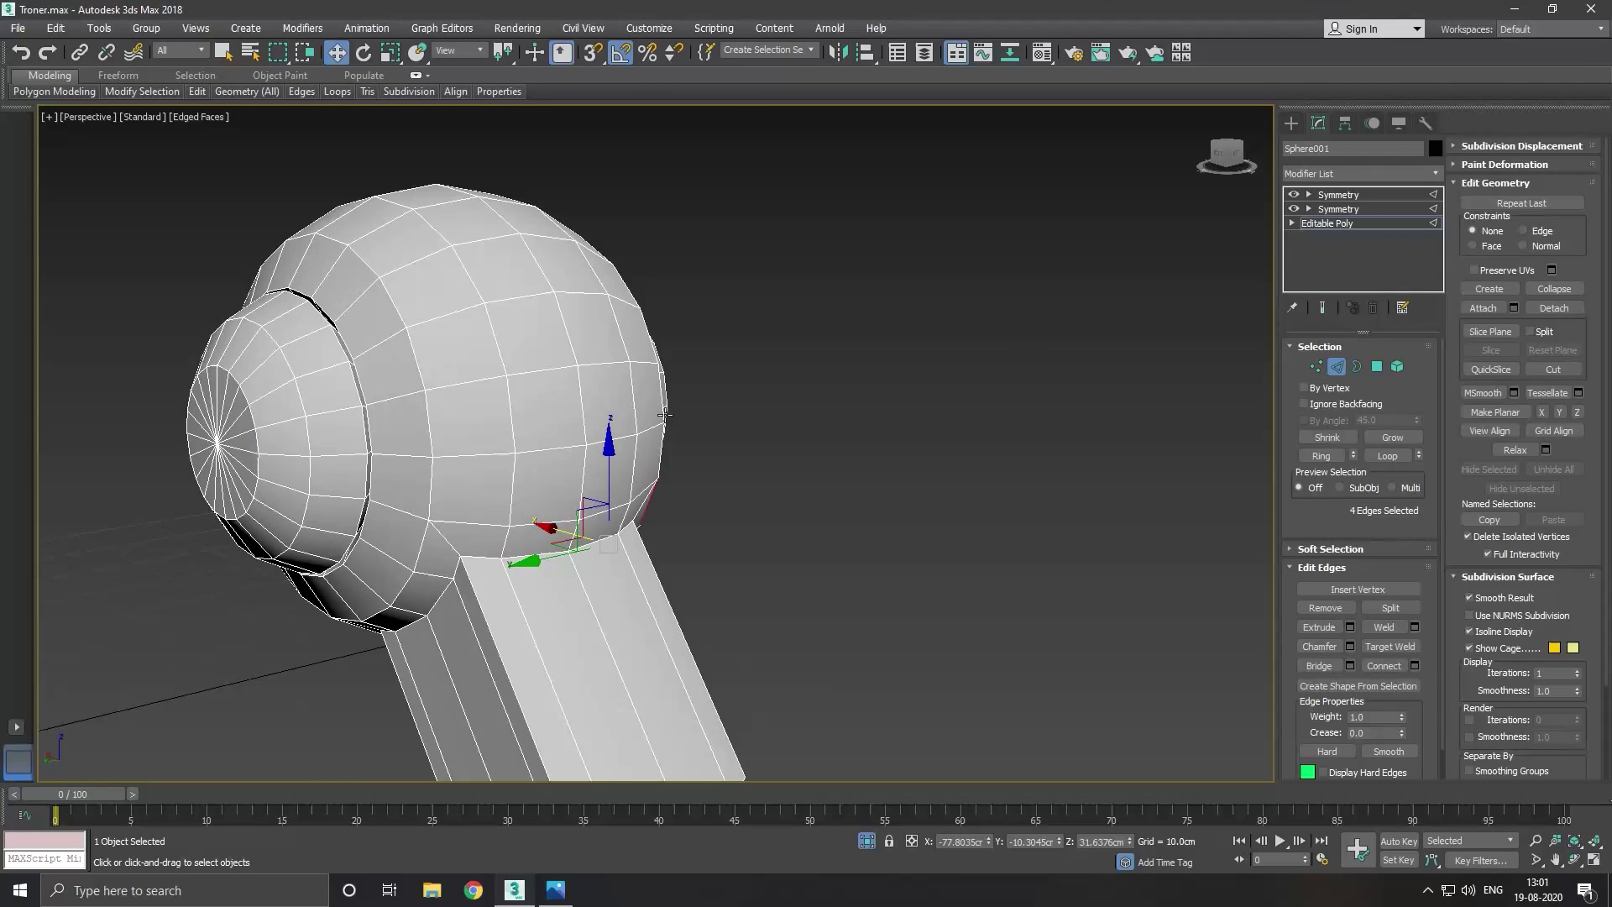
pyautogui.moveTo(735, 462)
pyautogui.keyDown('alt'); pyautogui.mouseDown(button='middle')
pyautogui.moveTo(632, 458)
pyautogui.moveTo(728, 454)
pyautogui.moveTo(641, 454)
pyautogui.moveTo(697, 445)
pyautogui.moveTo(685, 416)
pyautogui.moveTo(665, 476)
pyautogui.mouseUp(button='middle'); pyautogui.keyUp('alt')
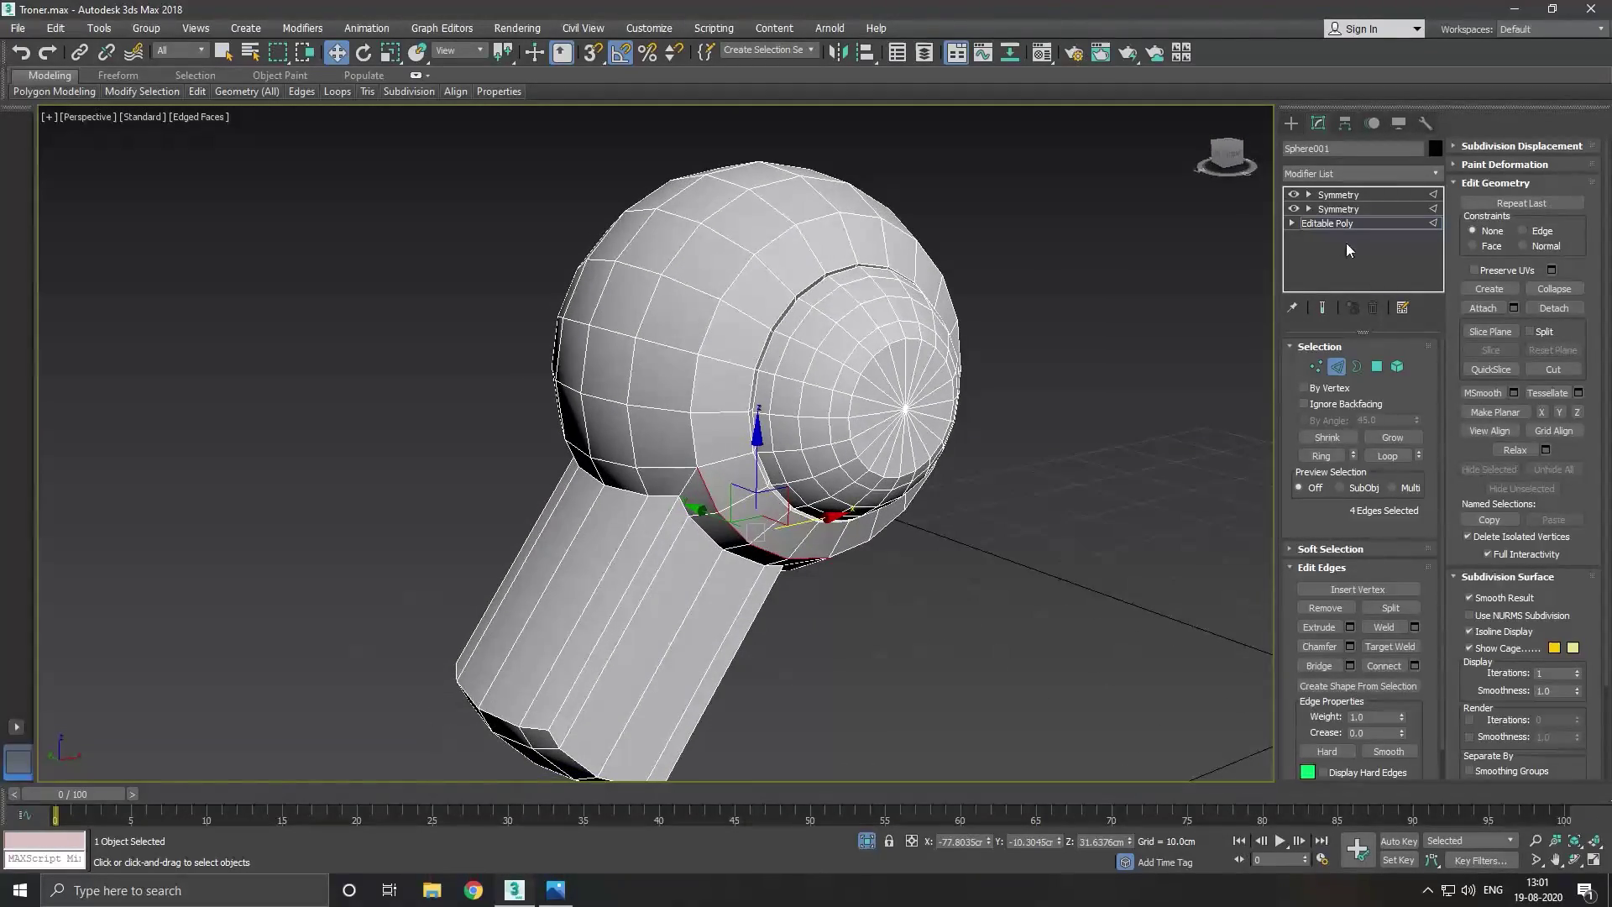
pyautogui.click(1338, 209)
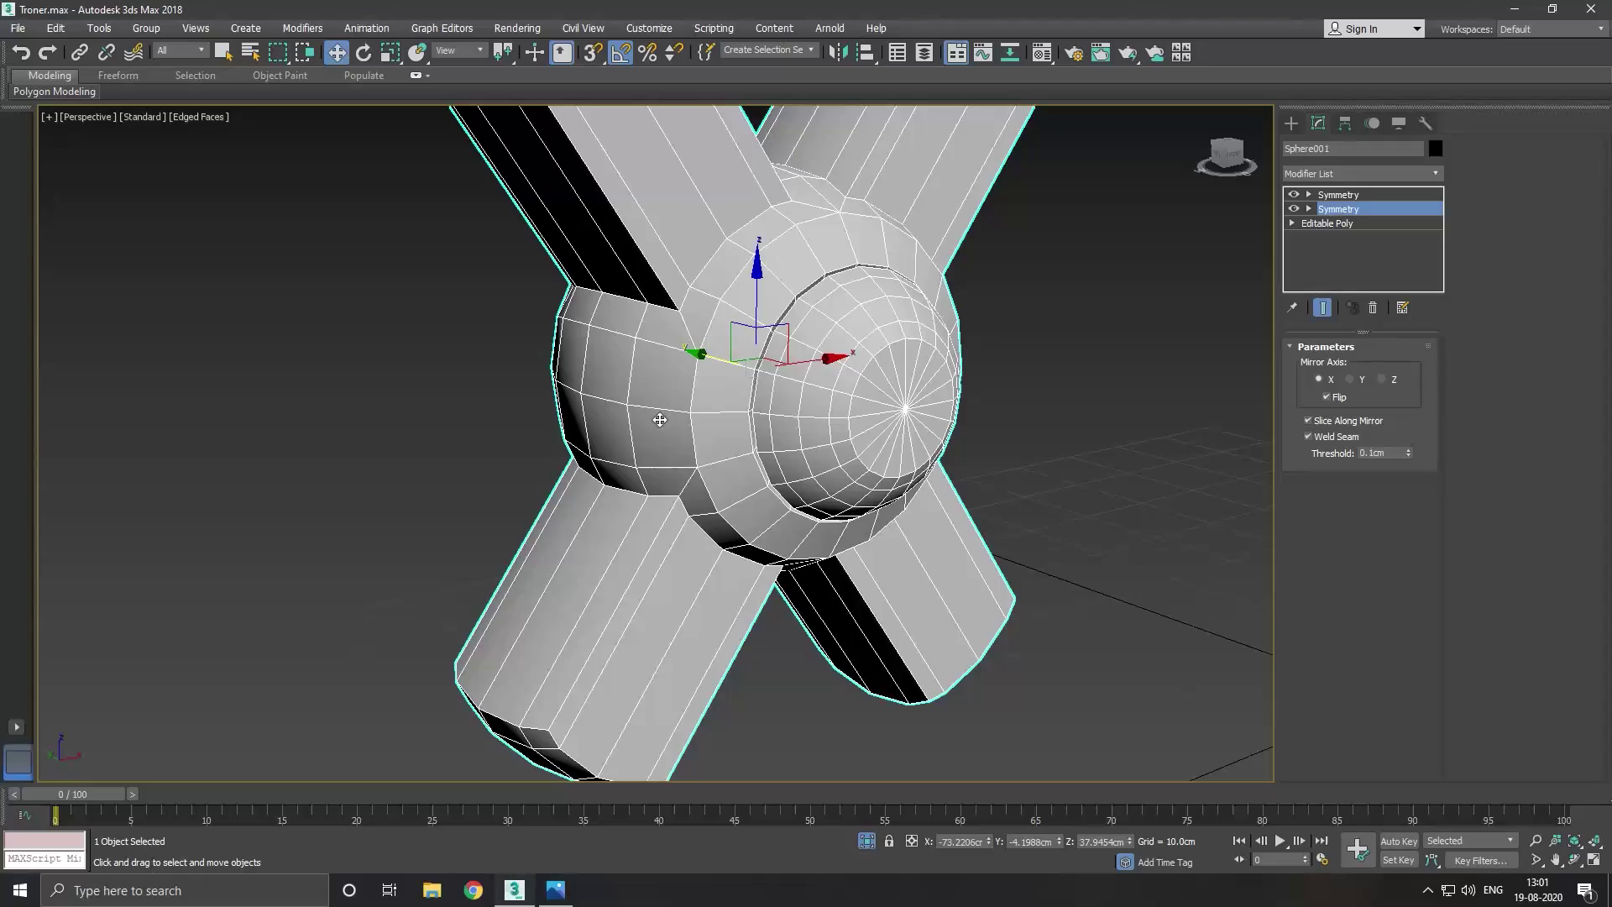
pyautogui.moveTo(660, 418)
pyautogui.keyDown('alt'); pyautogui.mouseDown(button='middle')
pyautogui.moveTo(741, 439)
pyautogui.moveTo(660, 399)
pyautogui.mouseUp(button='middle'); pyautogui.keyUp('alt')
pyautogui.click(1328, 224)
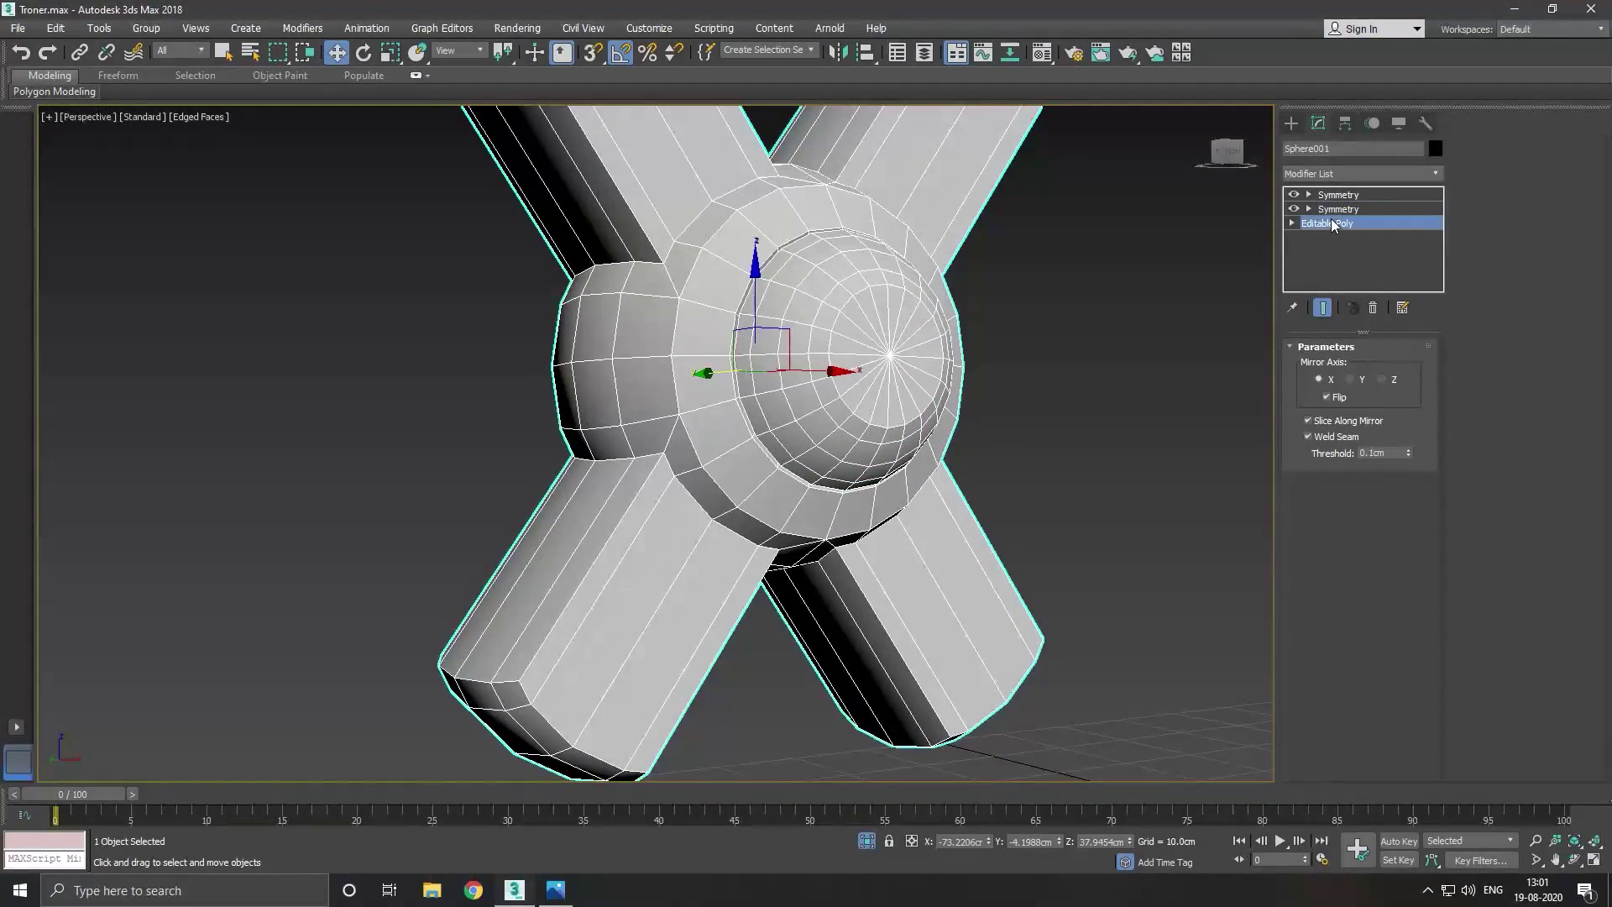
pyautogui.click(1336, 366)
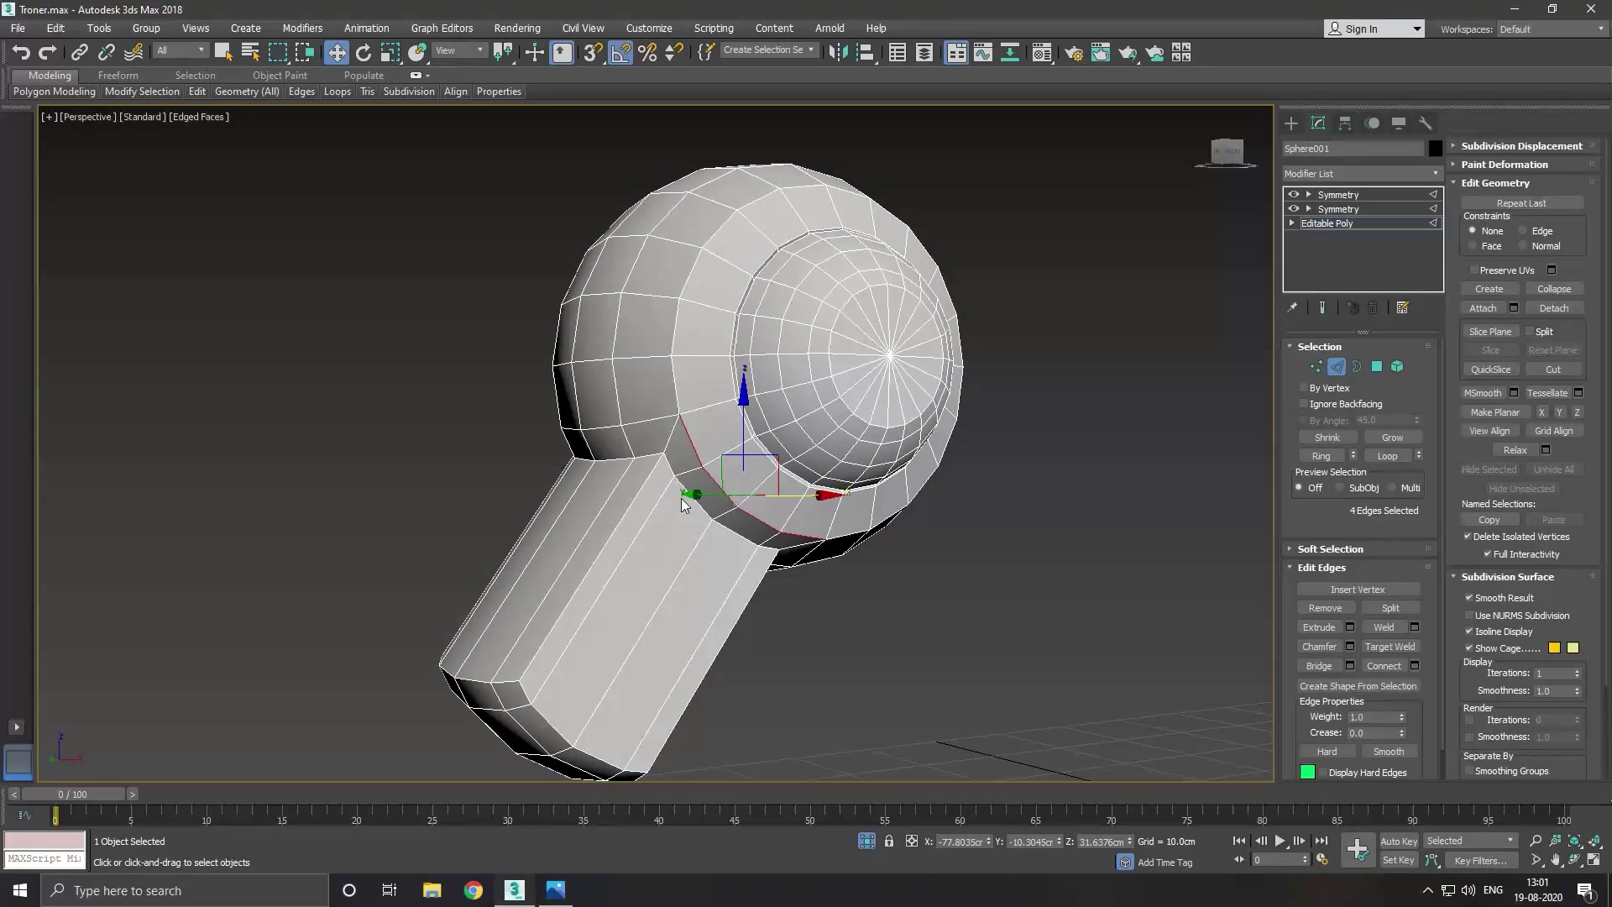
# Chamfer the spoke arm's neck edge loop by 0.6719 cm.
pyautogui.doubleClick(699, 500)
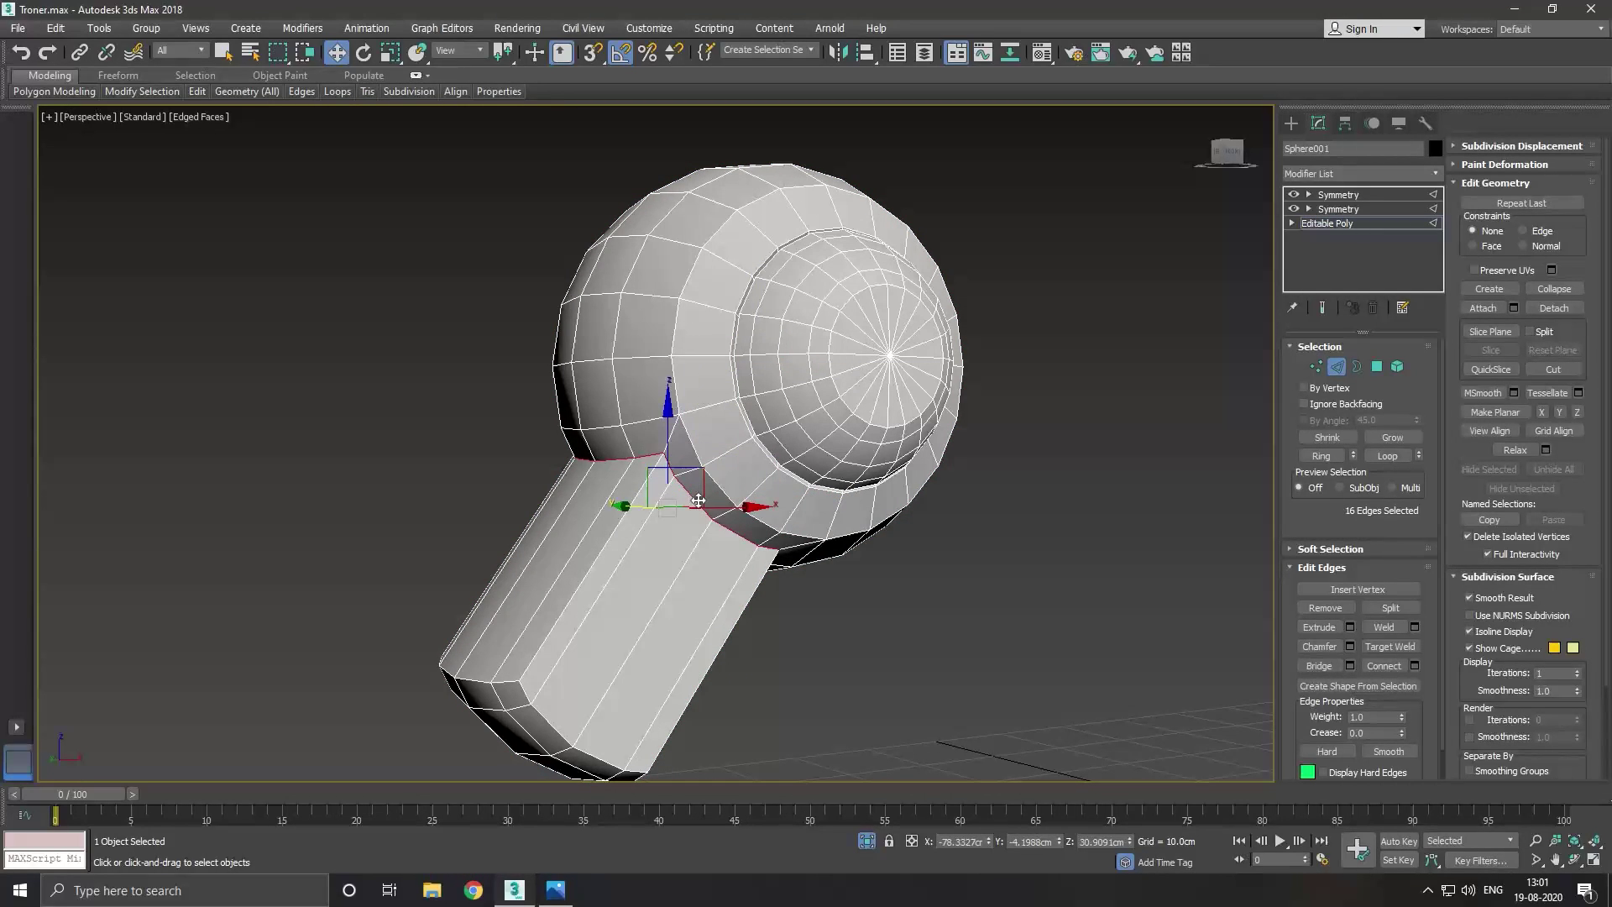
pyautogui.click(1351, 647)
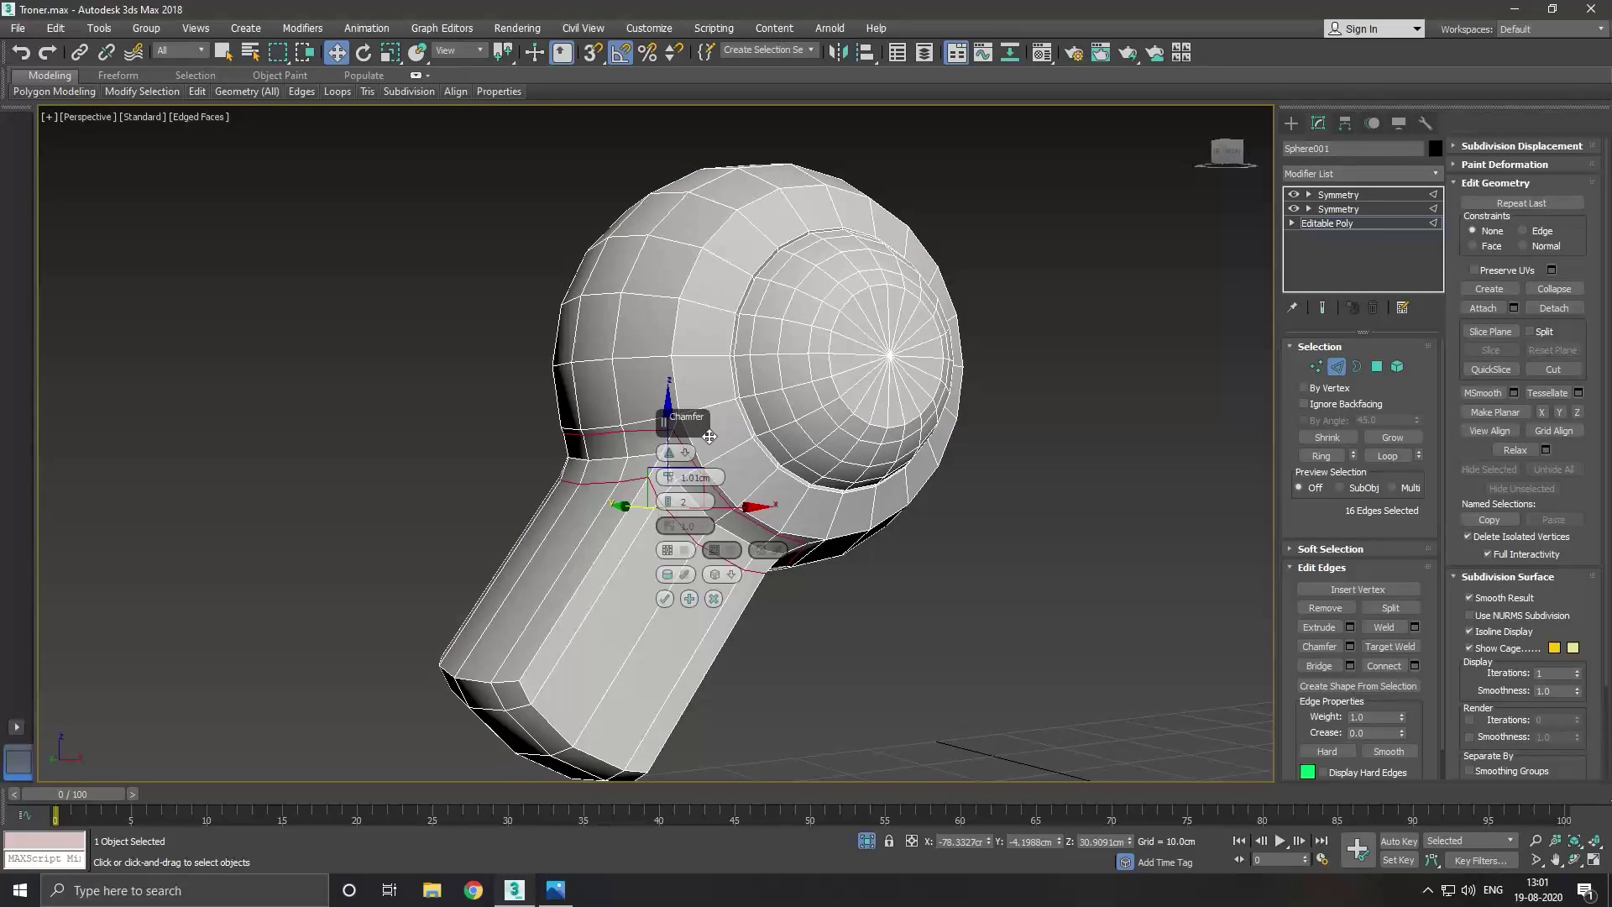
pyautogui.moveTo(709, 437)
pyautogui.mouseDown()
pyautogui.moveTo(873, 380)
pyautogui.moveTo(837, 433)
pyautogui.mouseUp()
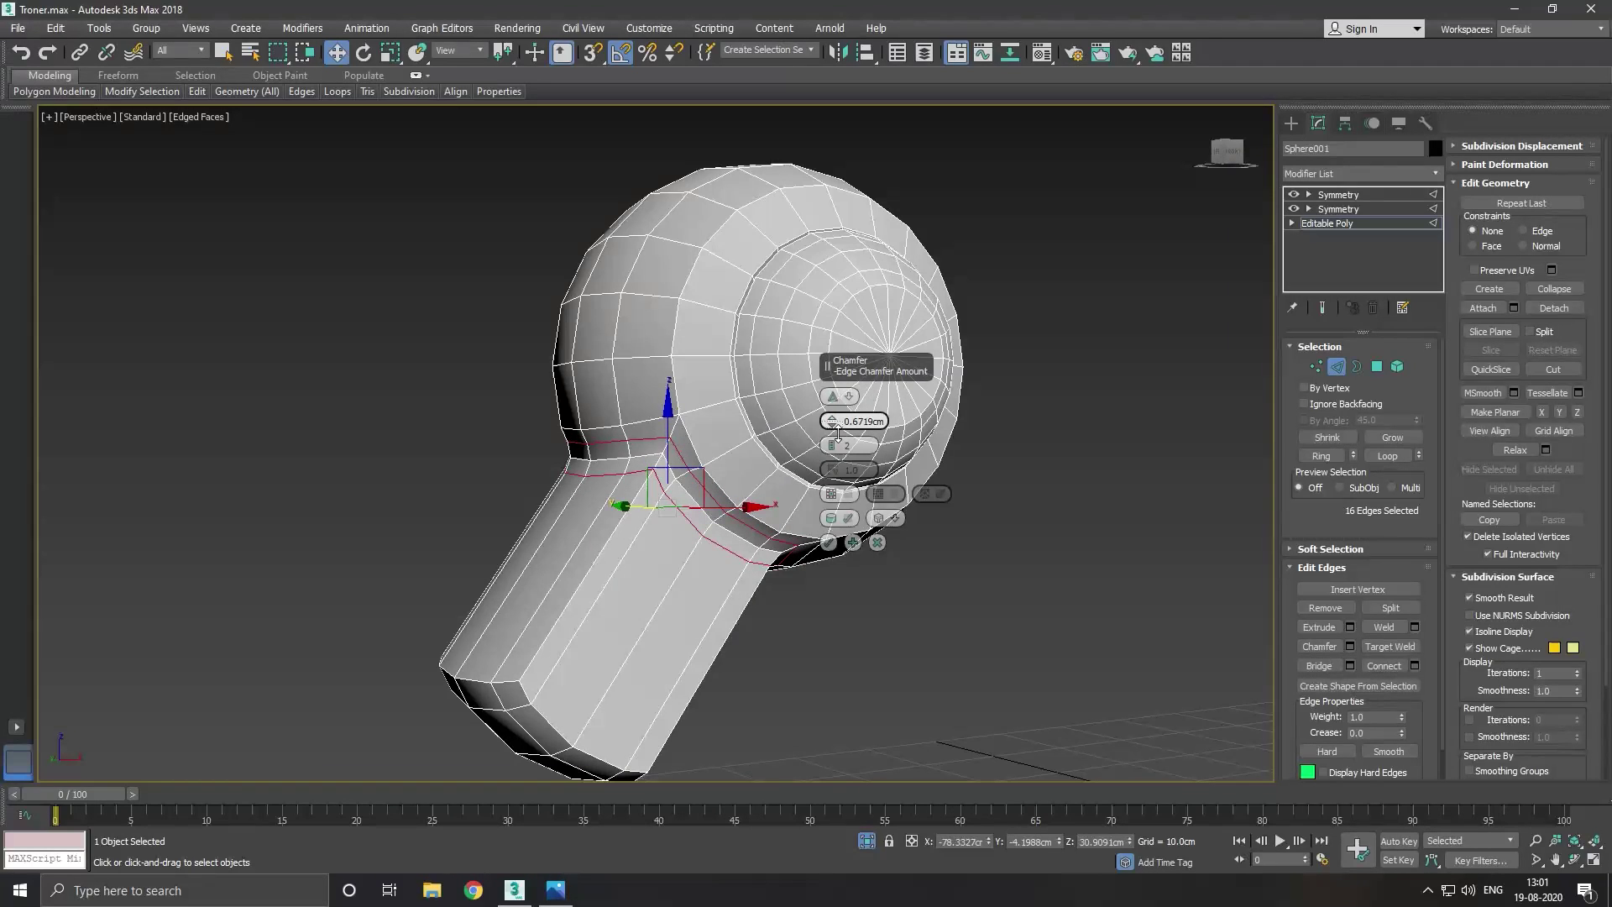
pyautogui.click(830, 544)
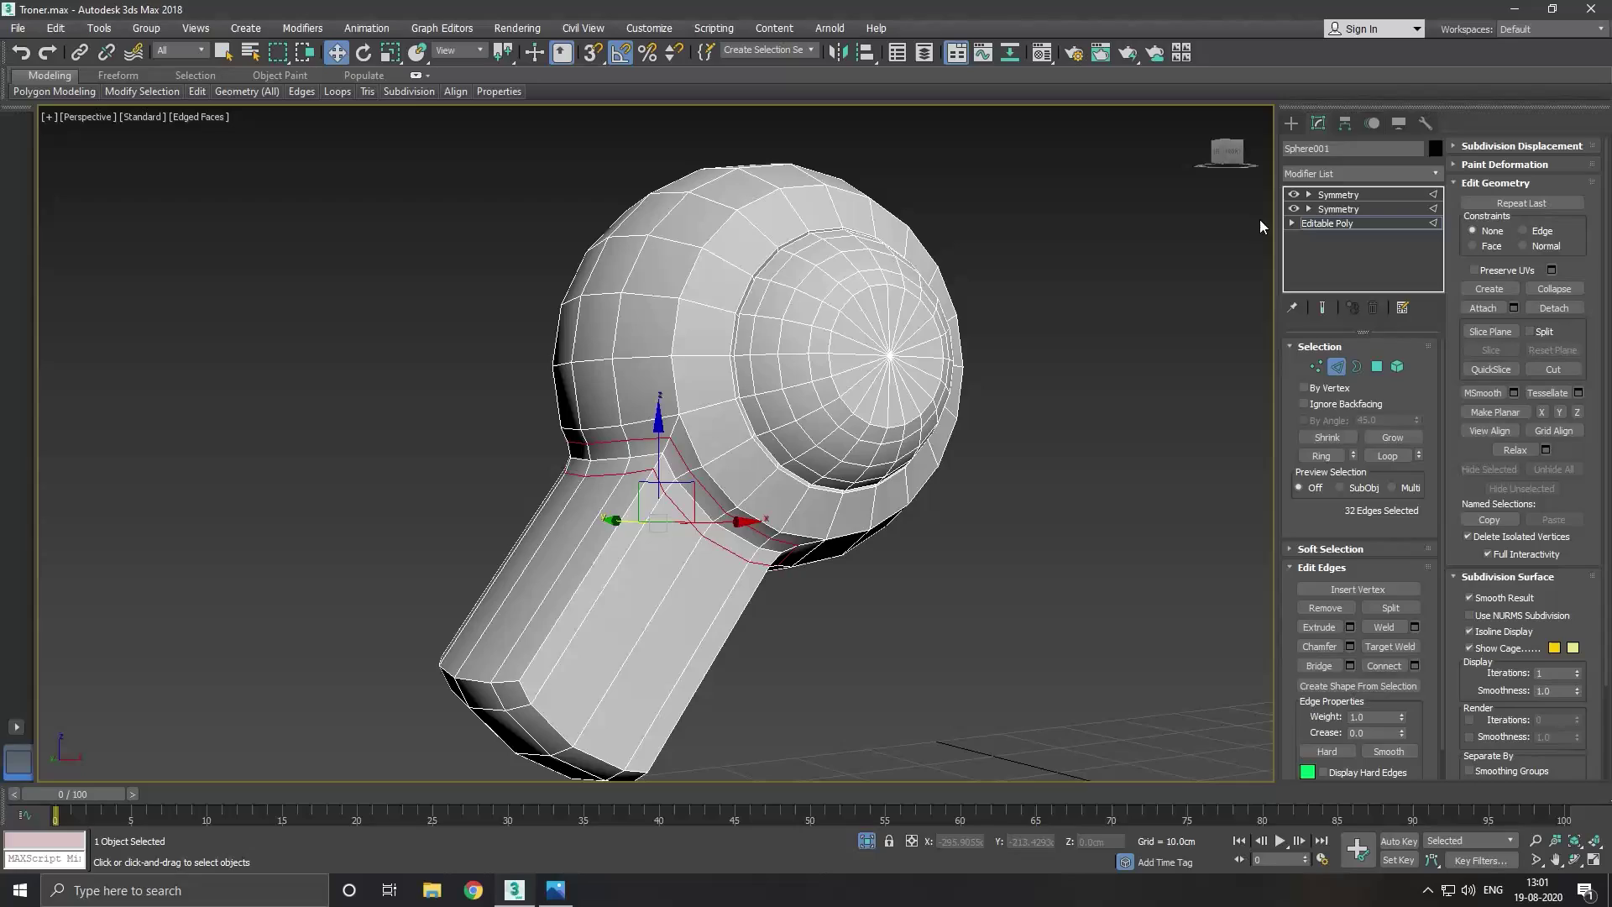
# Check the mirrored X-shaped spoke, then return to the Editable Poly base.
pyautogui.click(1319, 222)
pyautogui.click(1339, 208)
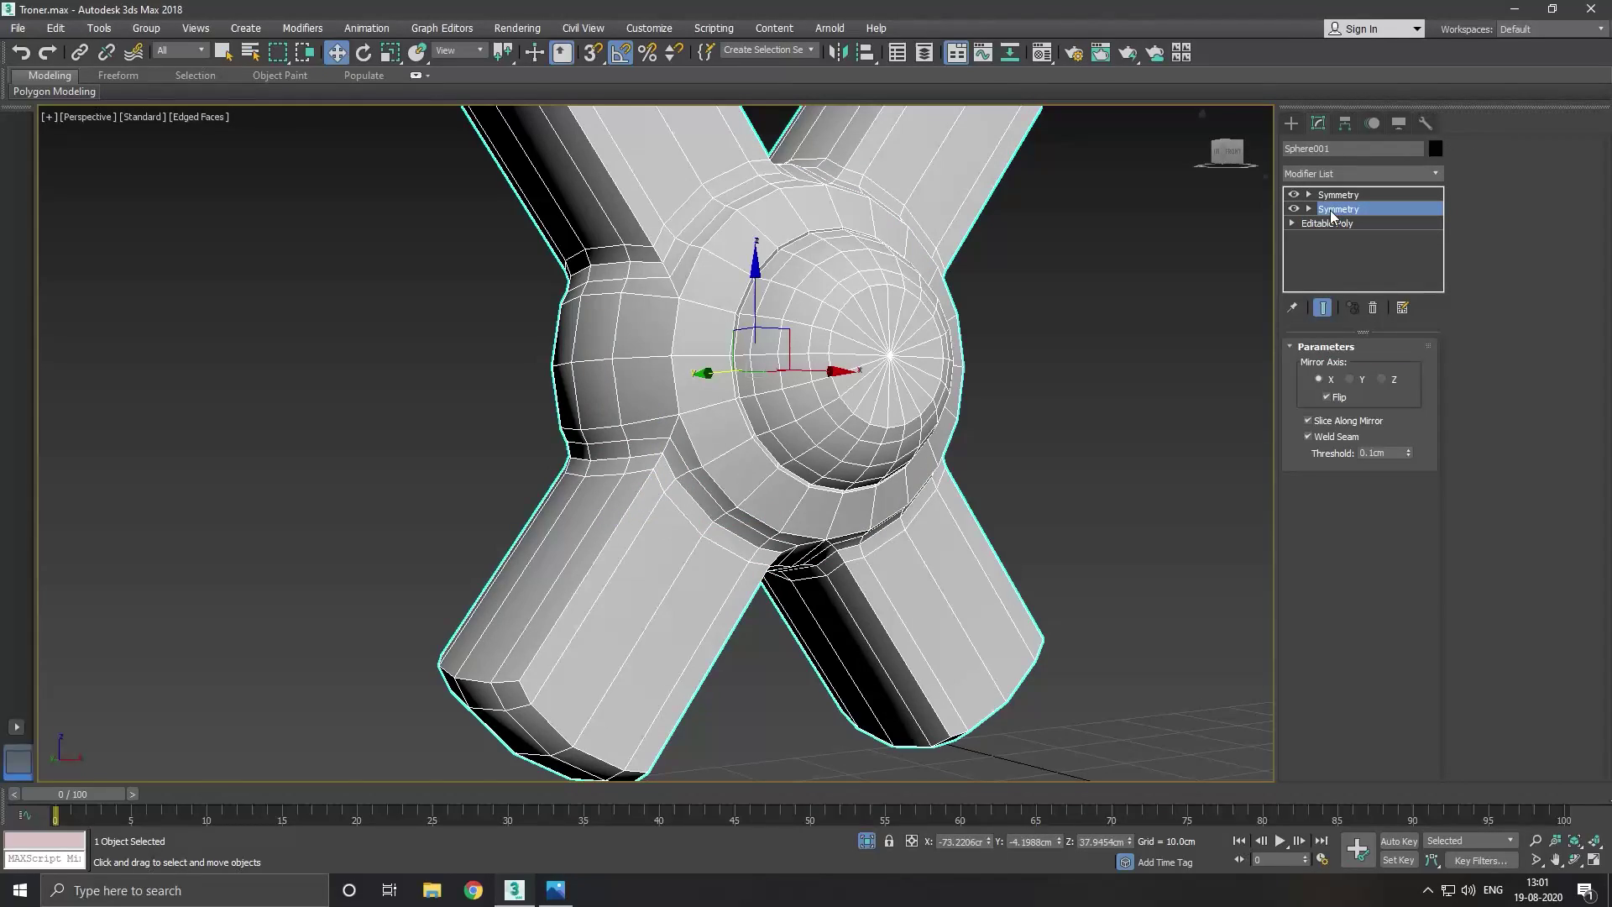
pyautogui.scroll(-4, 648, 430)
pyautogui.moveTo(648, 430)
pyautogui.keyDown('alt'); pyautogui.mouseDown(button='middle')
pyautogui.moveTo(769, 450)
pyautogui.moveTo(487, 421)
pyautogui.moveTo(837, 436)
pyautogui.moveTo(934, 458)
pyautogui.moveTo(659, 411)
pyautogui.moveTo(759, 370)
pyautogui.moveTo(668, 419)
pyautogui.moveTo(1194, 312)
pyautogui.mouseUp(button='middle'); pyautogui.keyUp('alt')
pyautogui.scroll(5, 672, 420)
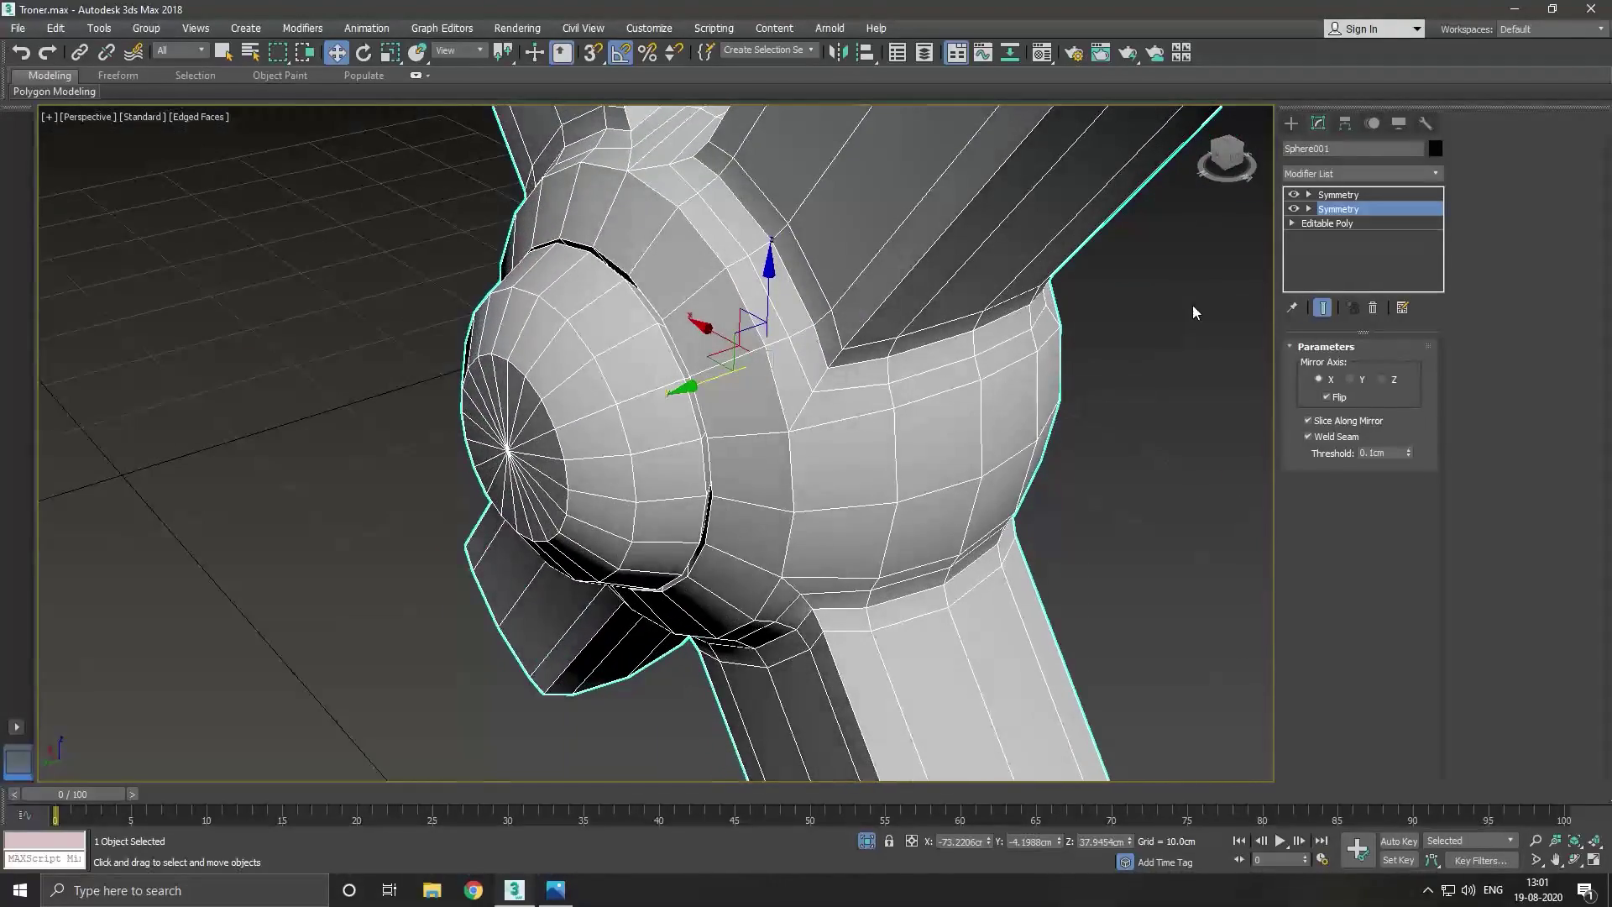
pyautogui.click(1345, 221)
pyautogui.keyDown('alt'); pyautogui.moveTo(846, 396); pyautogui.dragTo(777, 409, button='middle'); pyautogui.keyUp('alt')
pyautogui.scroll(-2, 777, 409)
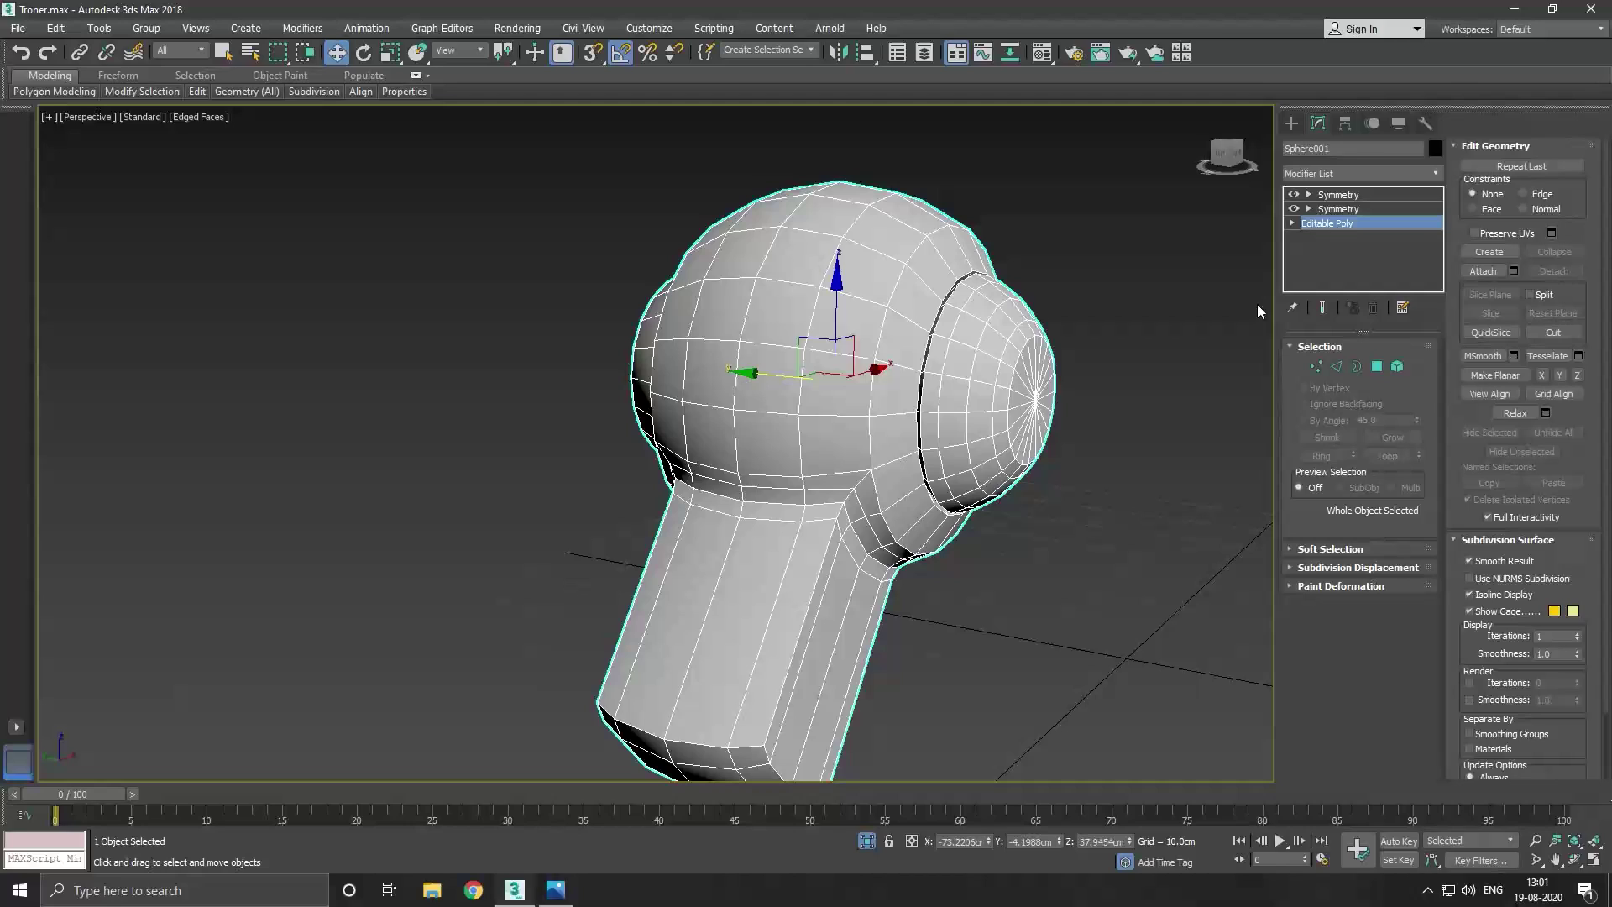
# Add a new flipped Symmetry modifier to the hub and hide the top mirror to inspect it.
pyautogui.click(1438, 174)
pyautogui.scroll(-15, 1423, 683)
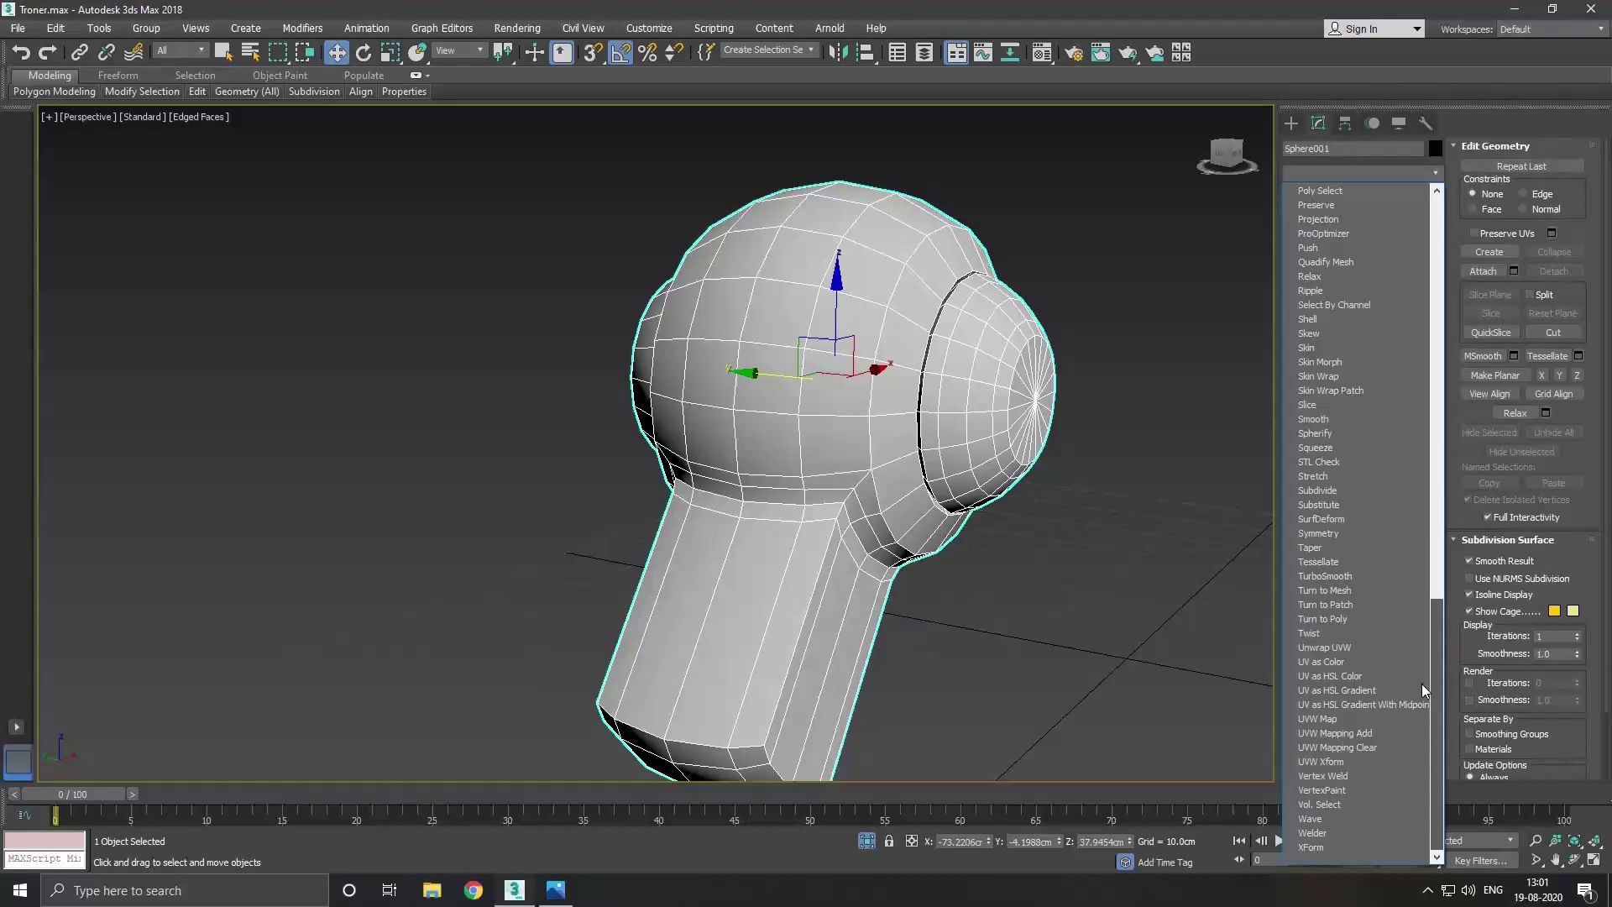
pyautogui.click(1337, 530)
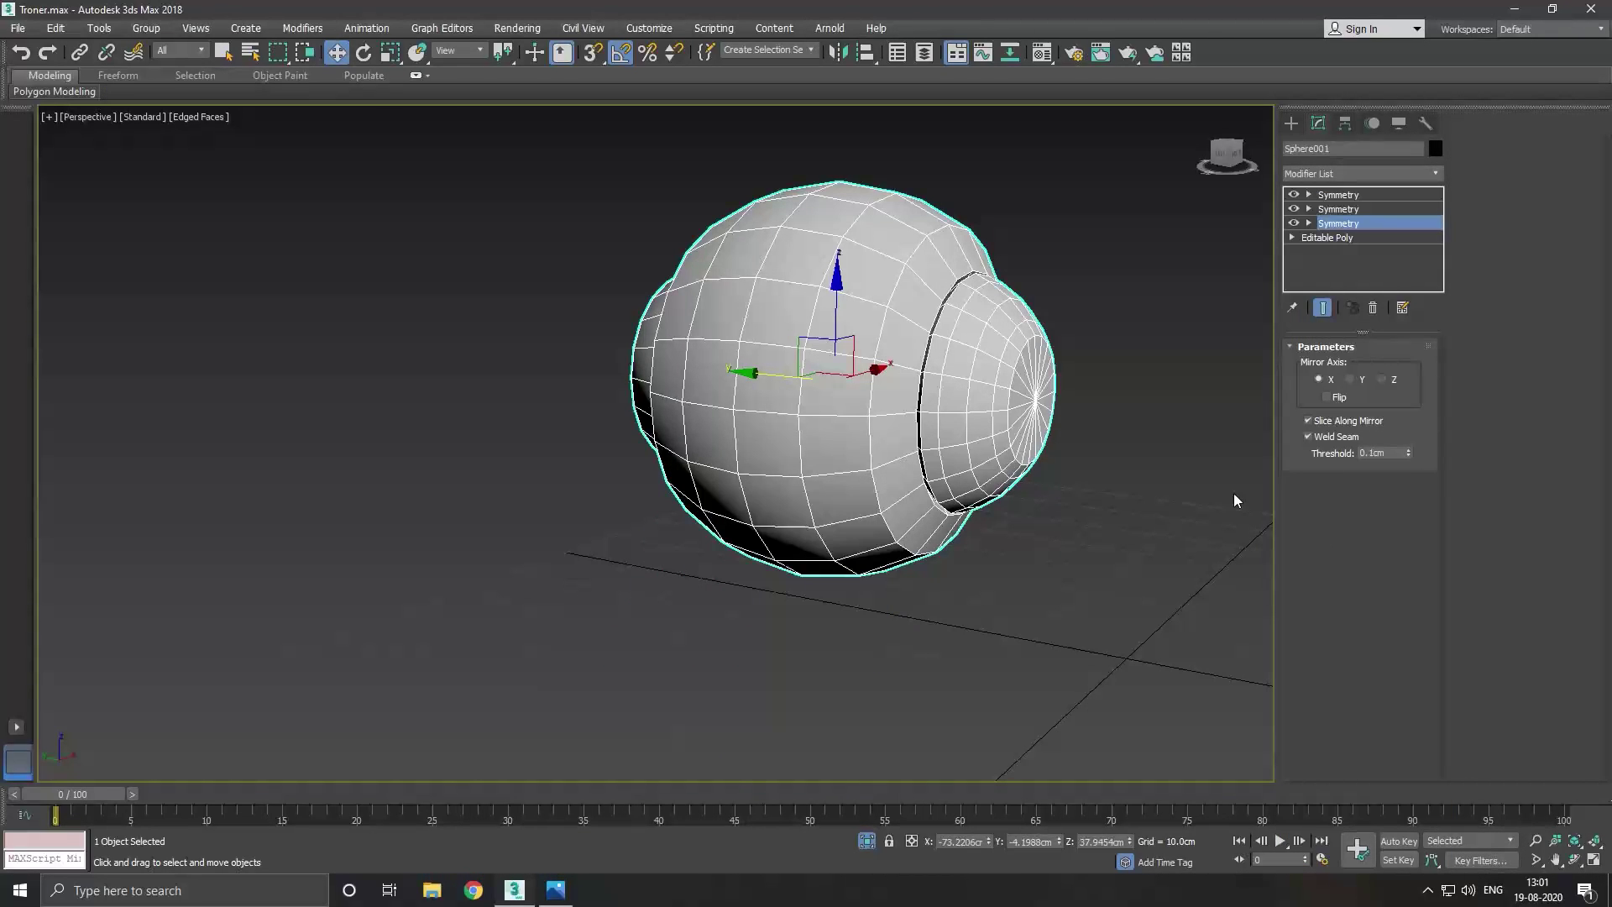
pyautogui.click(1328, 398)
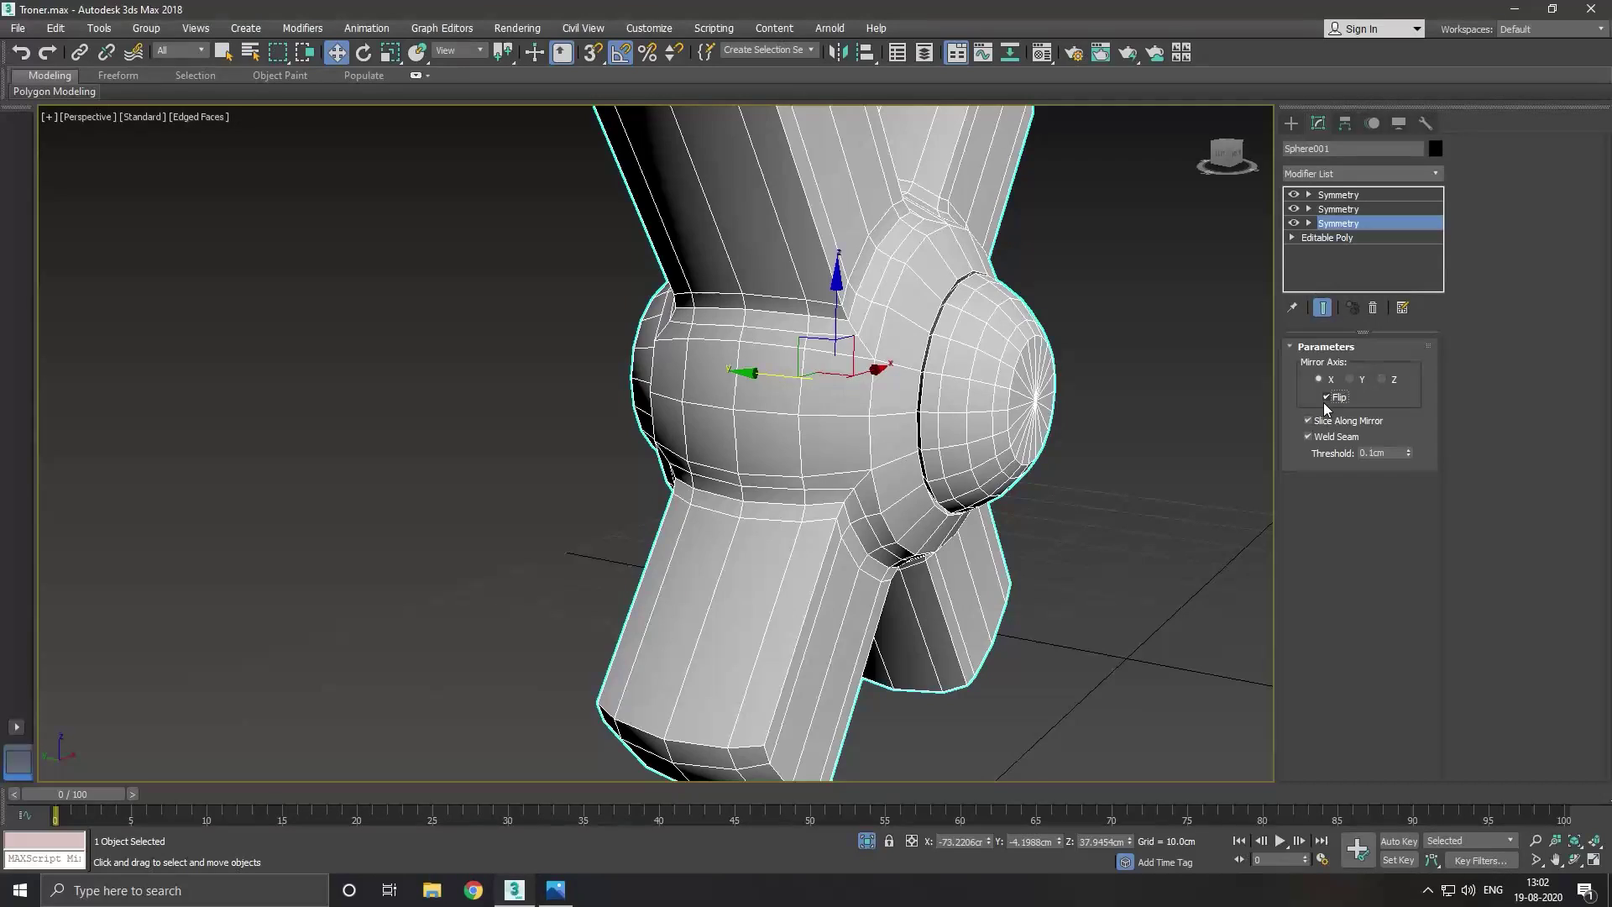
pyautogui.click(1323, 307)
pyautogui.moveTo(1221, 291)
pyautogui.keyDown('alt'); pyautogui.mouseDown(button='middle')
pyautogui.moveTo(1109, 403)
pyautogui.moveTo(1015, 394)
pyautogui.mouseUp(button='middle'); pyautogui.keyUp('alt')
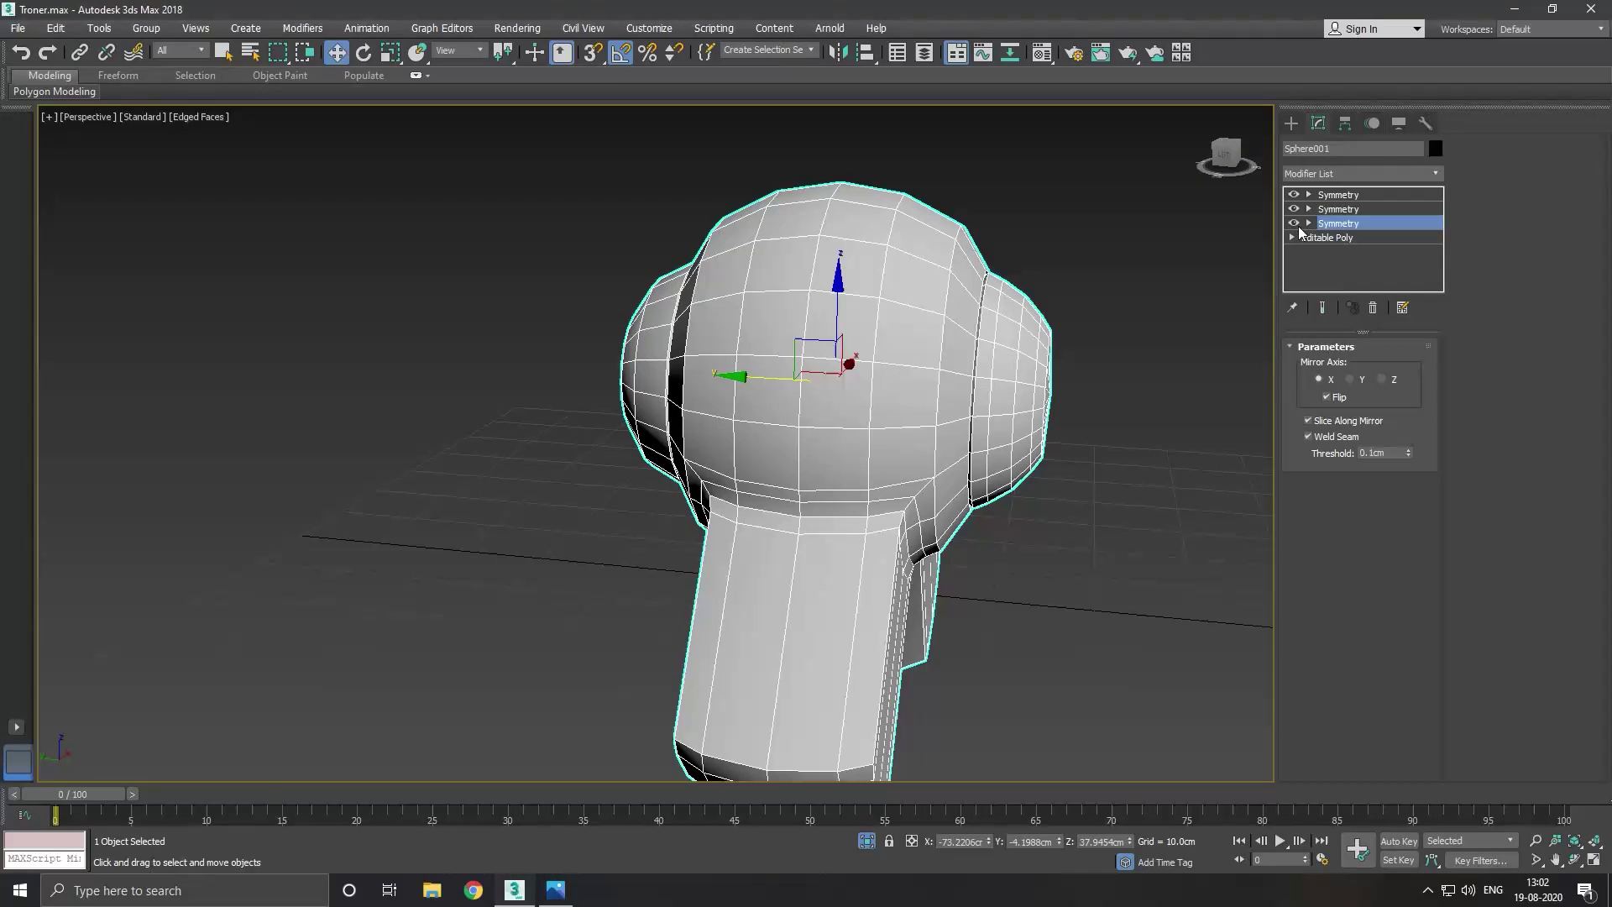
pyautogui.click(1294, 194)
pyautogui.moveTo(1226, 270)
pyautogui.keyDown('alt'); pyautogui.mouseDown(button='middle')
pyautogui.moveTo(991, 420)
pyautogui.moveTo(997, 432)
pyautogui.mouseUp(button='middle'); pyautogui.keyUp('alt')
pyautogui.keyDown('alt'); pyautogui.moveTo(1105, 437); pyautogui.dragTo(1160, 433, button='middle'); pyautogui.keyUp('alt')
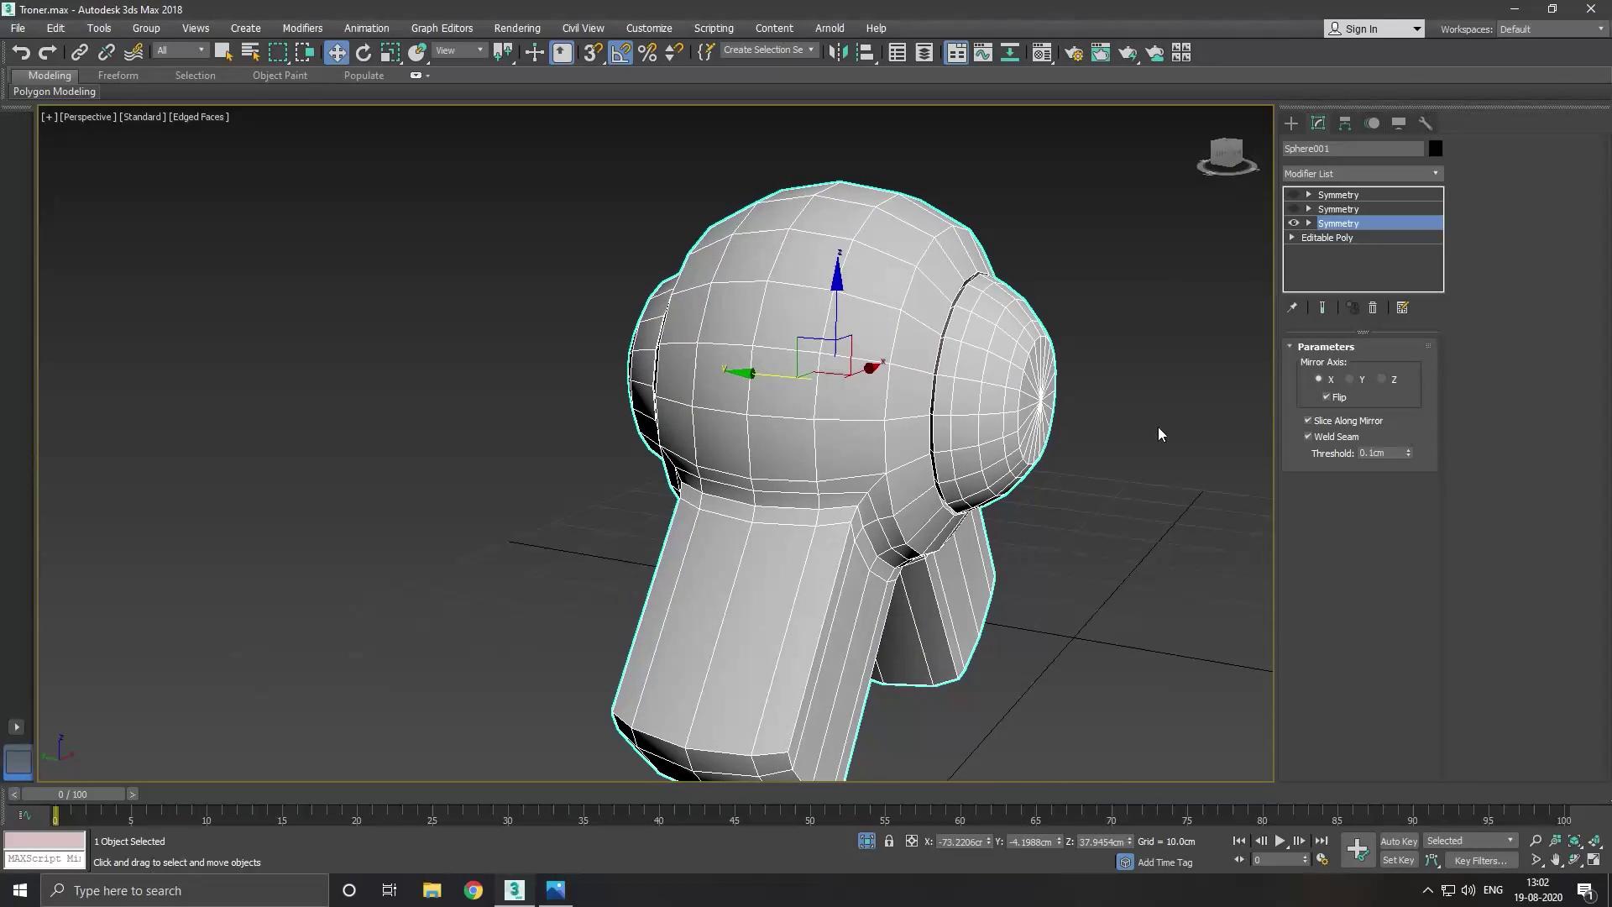
# Set the new mirror to the Z axis without flip and re-enable the top Symmetry.
pyautogui.click(1352, 379)
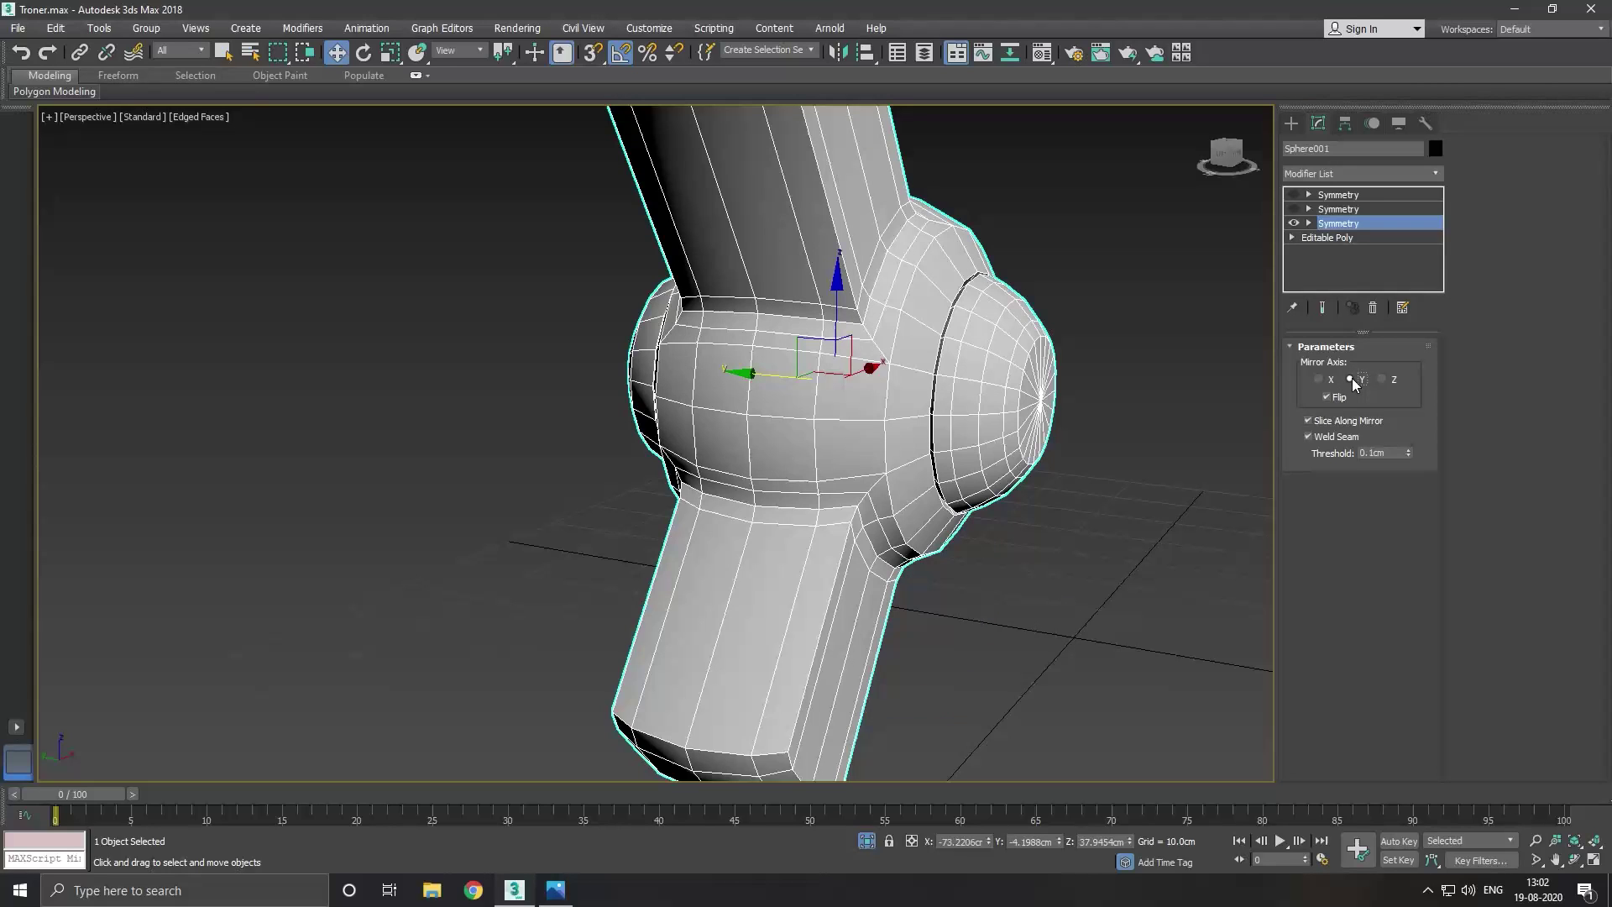
pyautogui.keyDown('alt'); pyautogui.moveTo(918, 472); pyautogui.dragTo(1010, 488, button='middle'); pyautogui.keyUp('alt')
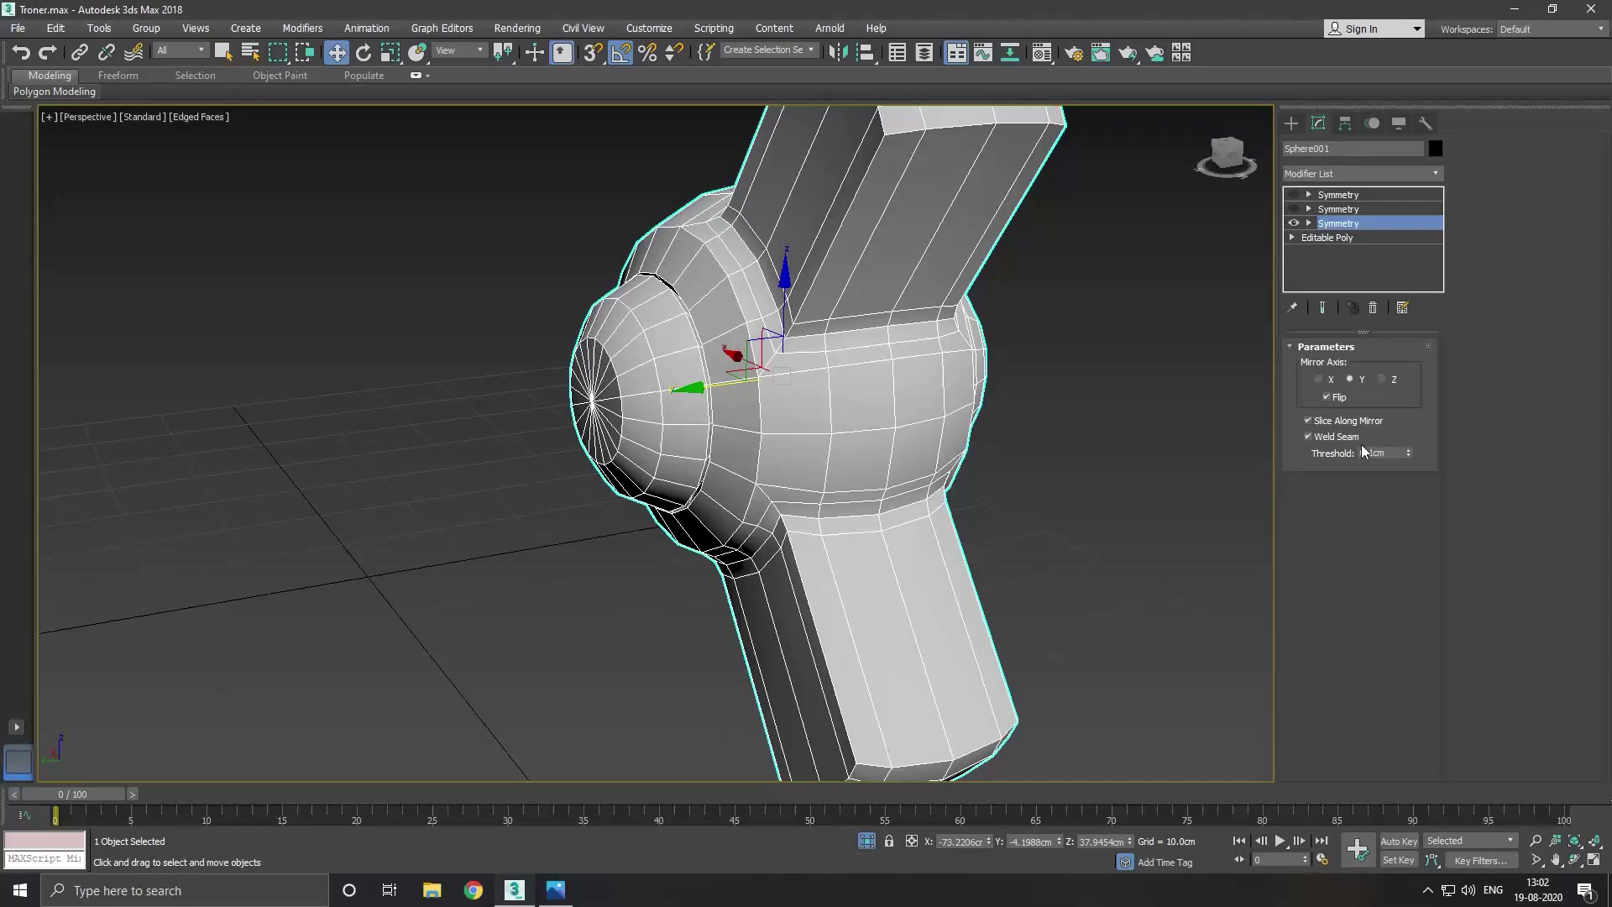
pyautogui.click(1383, 380)
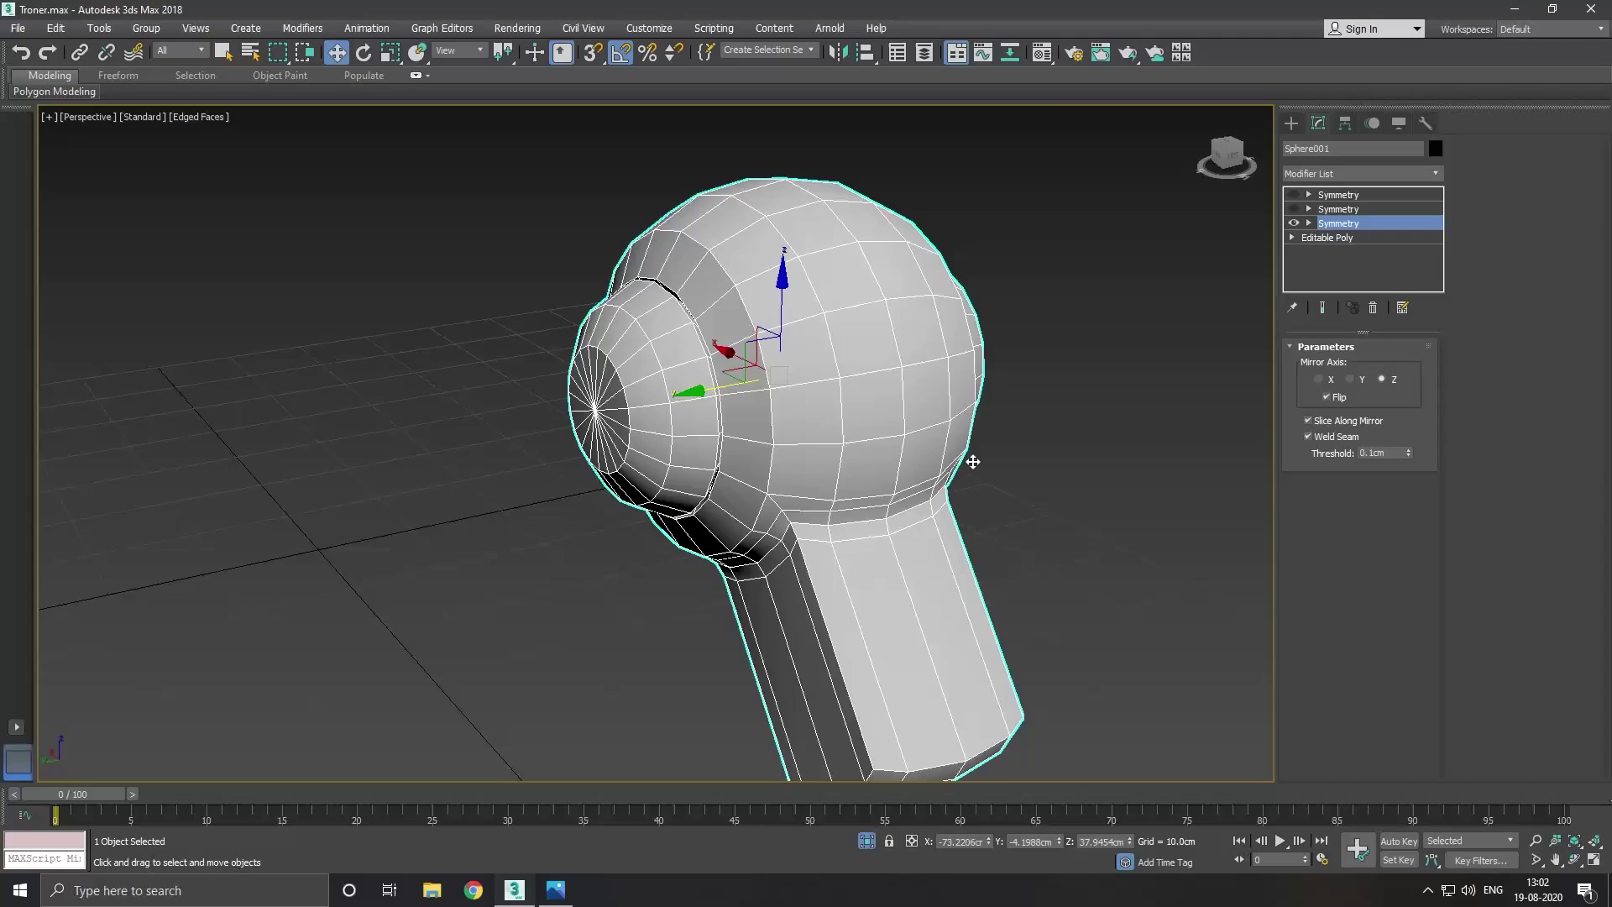
pyautogui.keyDown('alt'); pyautogui.moveTo(965, 461); pyautogui.dragTo(1049, 470, button='middle'); pyautogui.keyUp('alt')
pyautogui.click(1326, 396)
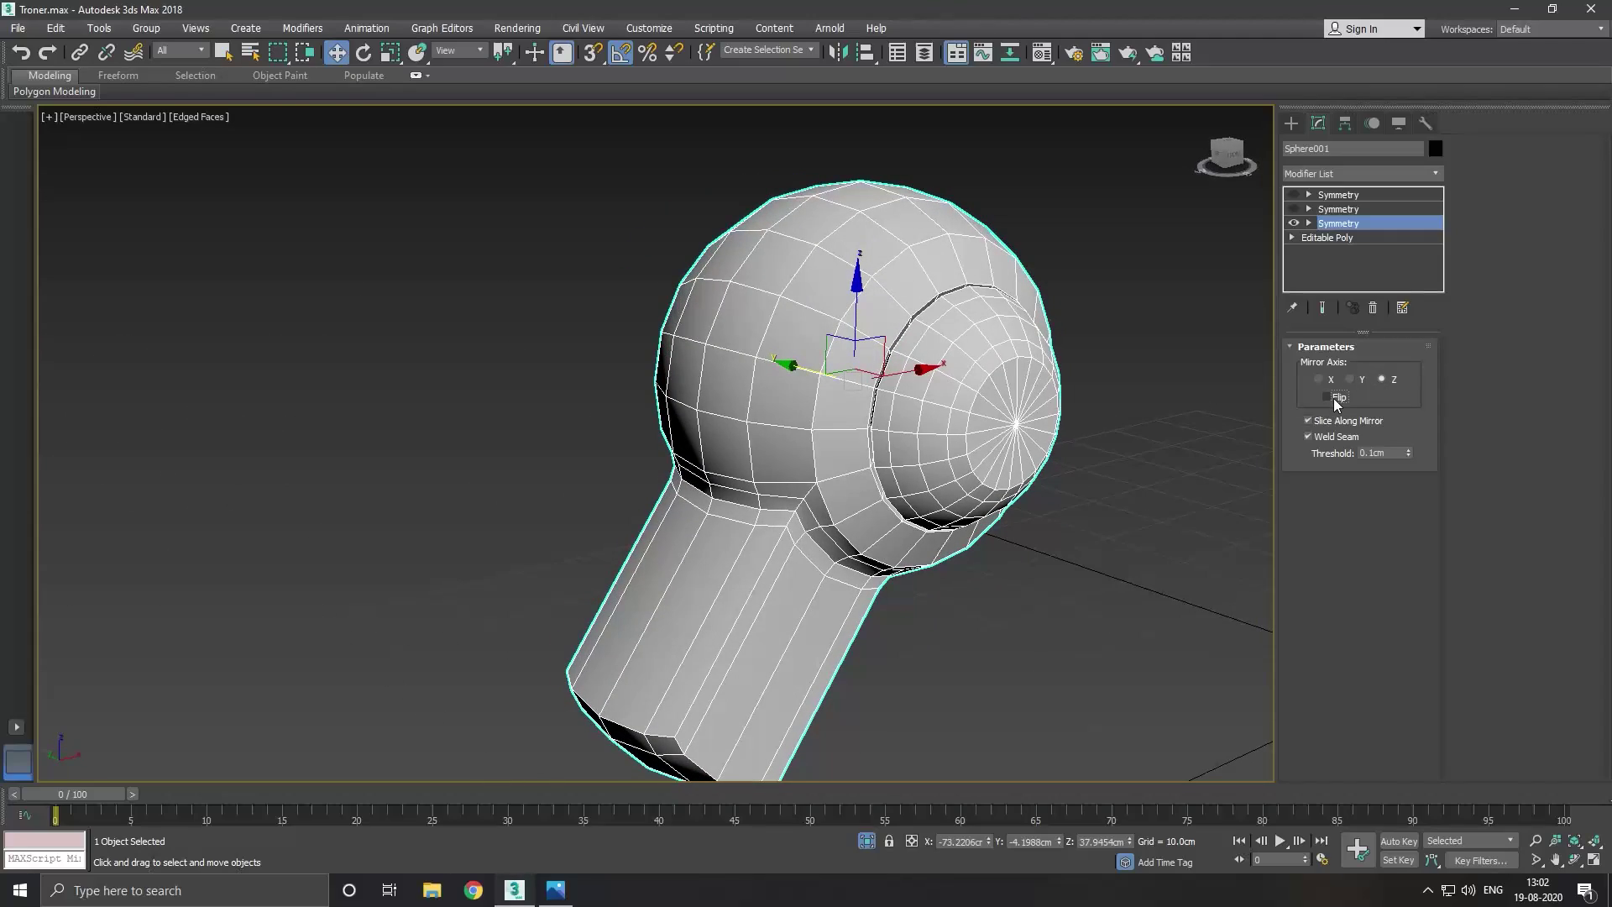
pyautogui.keyDown('alt'); pyautogui.moveTo(912, 470); pyautogui.dragTo(1193, 479, button='middle'); pyautogui.keyUp('alt')
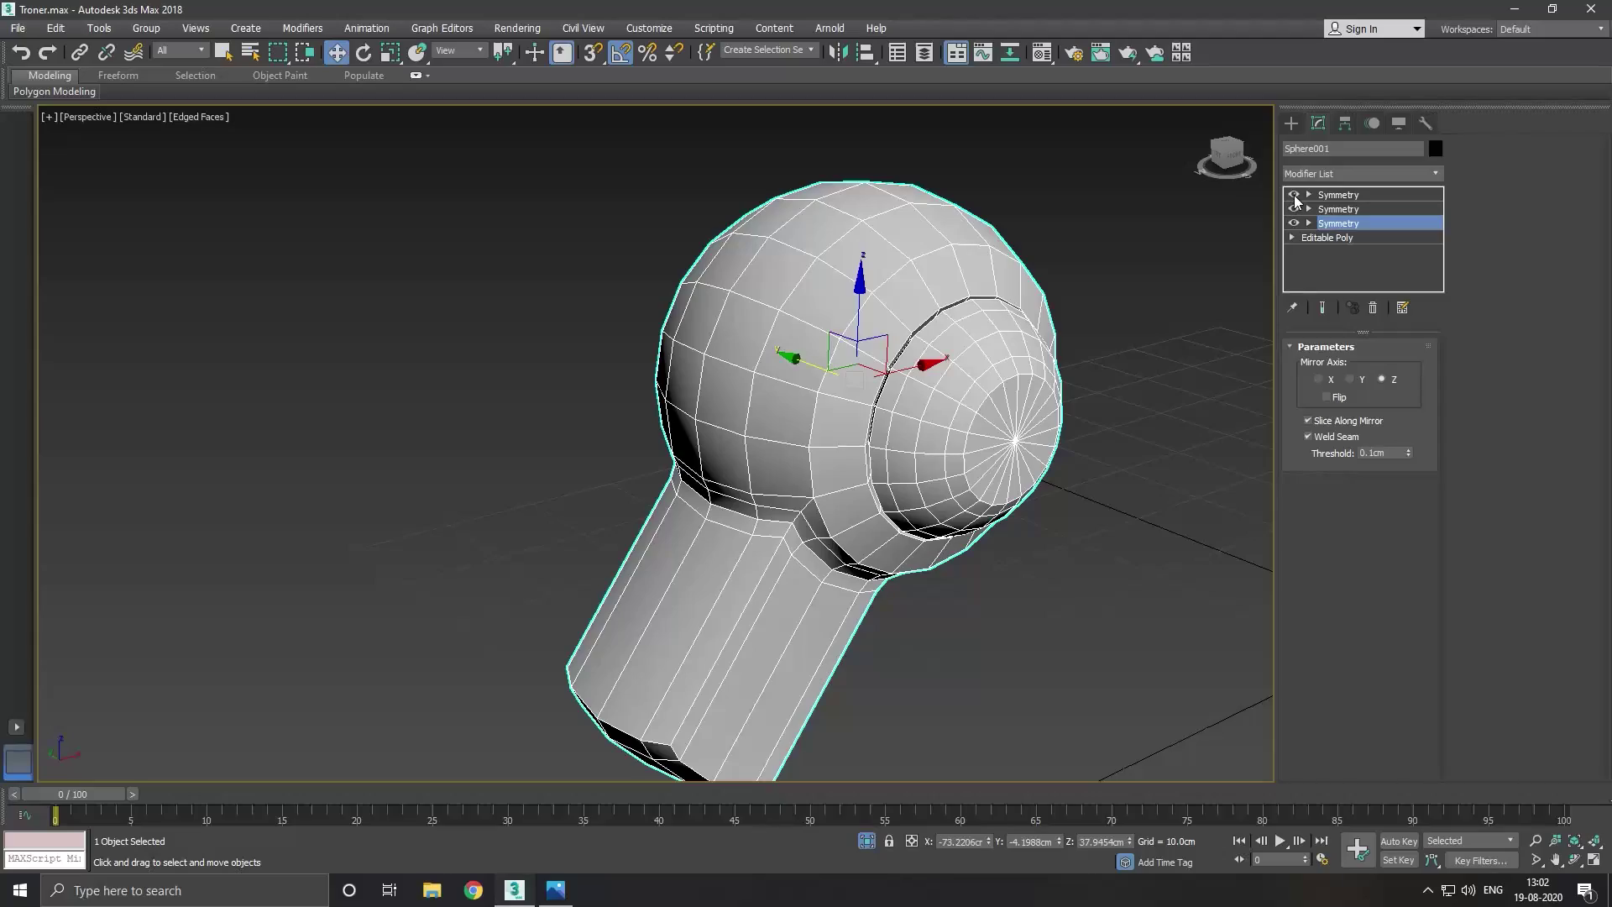
pyautogui.click(1340, 195)
# Exit isolation, deselect the hub, and view the whole bike from the front, zoomed out.
pyautogui.scroll(-2, 924, 470)
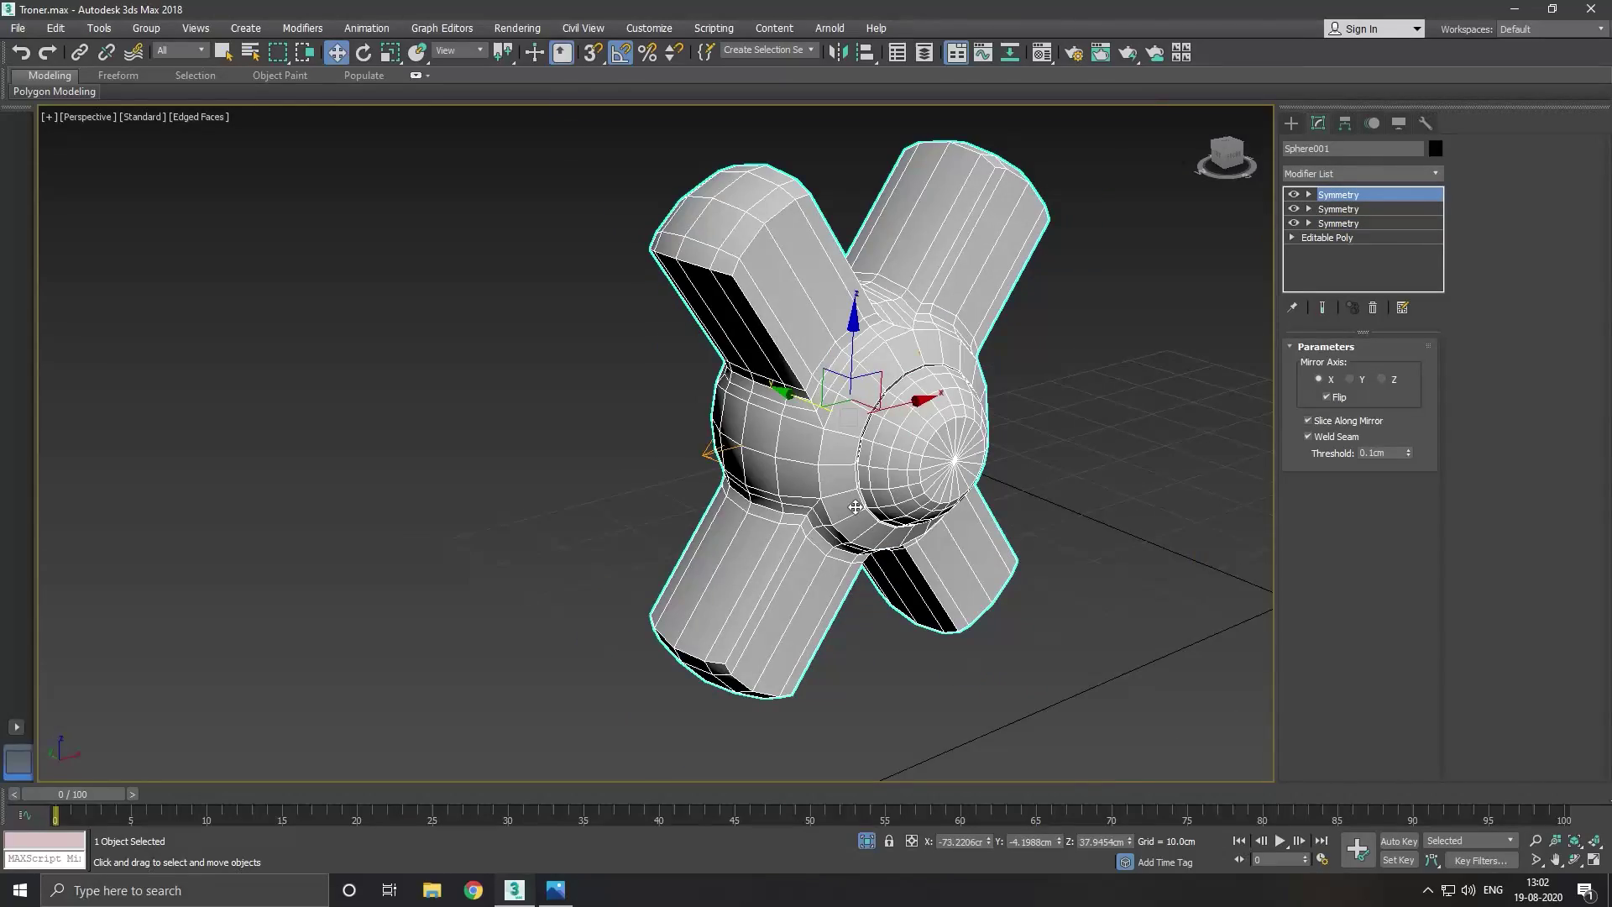
pyautogui.moveTo(924, 470)
pyautogui.keyDown('alt'); pyautogui.mouseDown(button='middle')
pyautogui.moveTo(1000, 545)
pyautogui.moveTo(905, 561)
pyautogui.mouseUp(button='middle'); pyautogui.keyUp('alt')
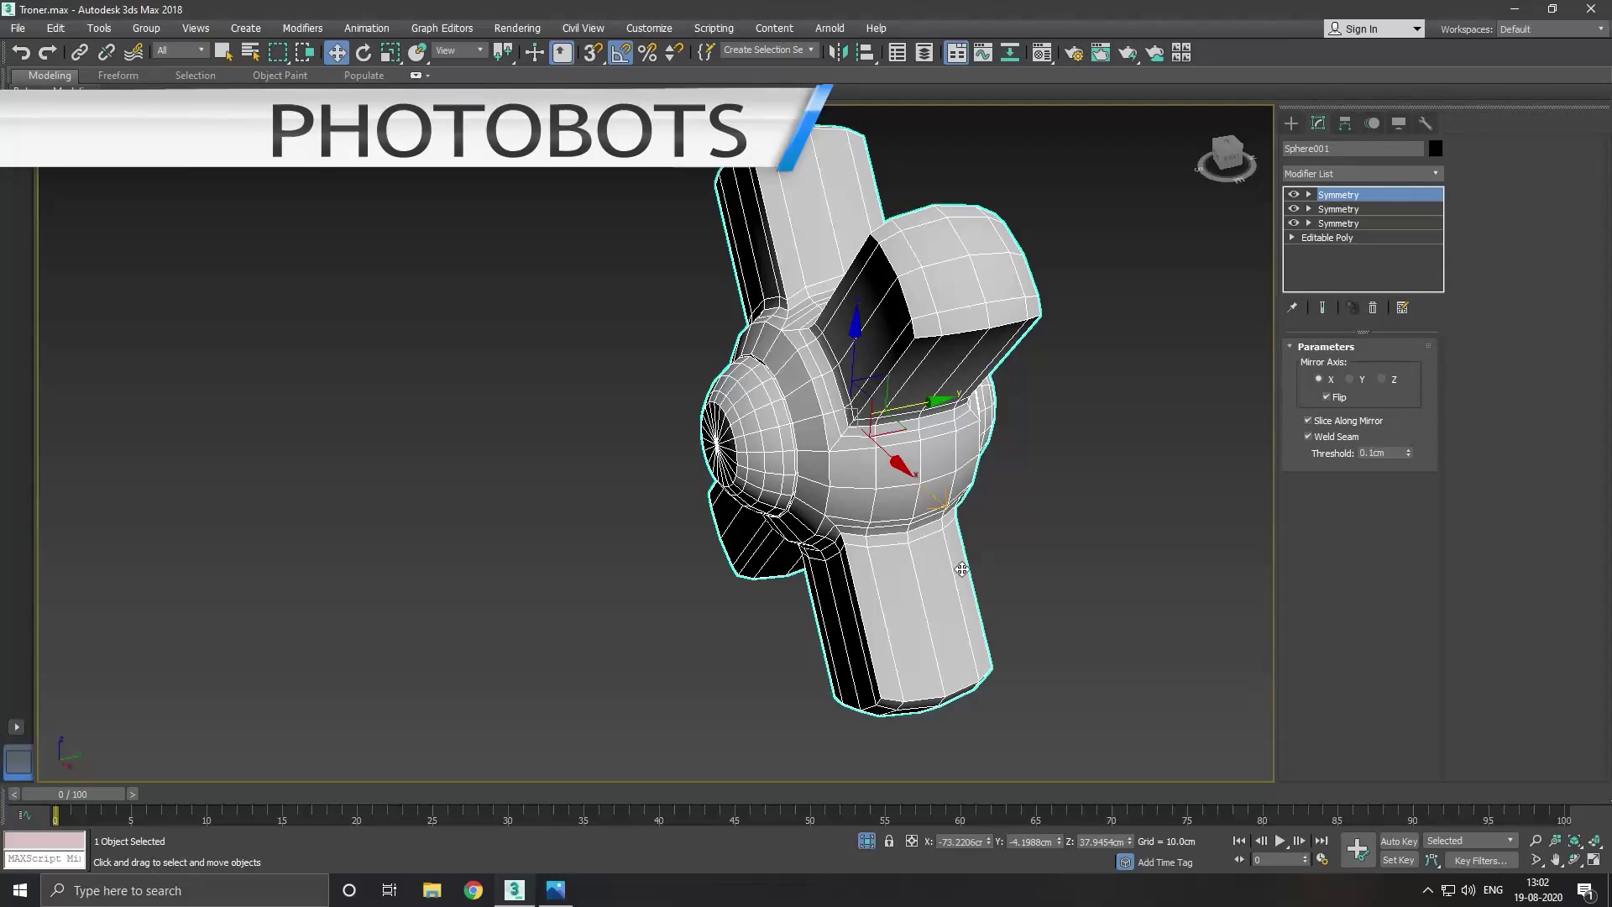
pyautogui.click(867, 841)
pyautogui.keyDown('alt'); pyautogui.moveTo(697, 615); pyautogui.dragTo(609, 602, button='middle'); pyautogui.keyUp('alt')
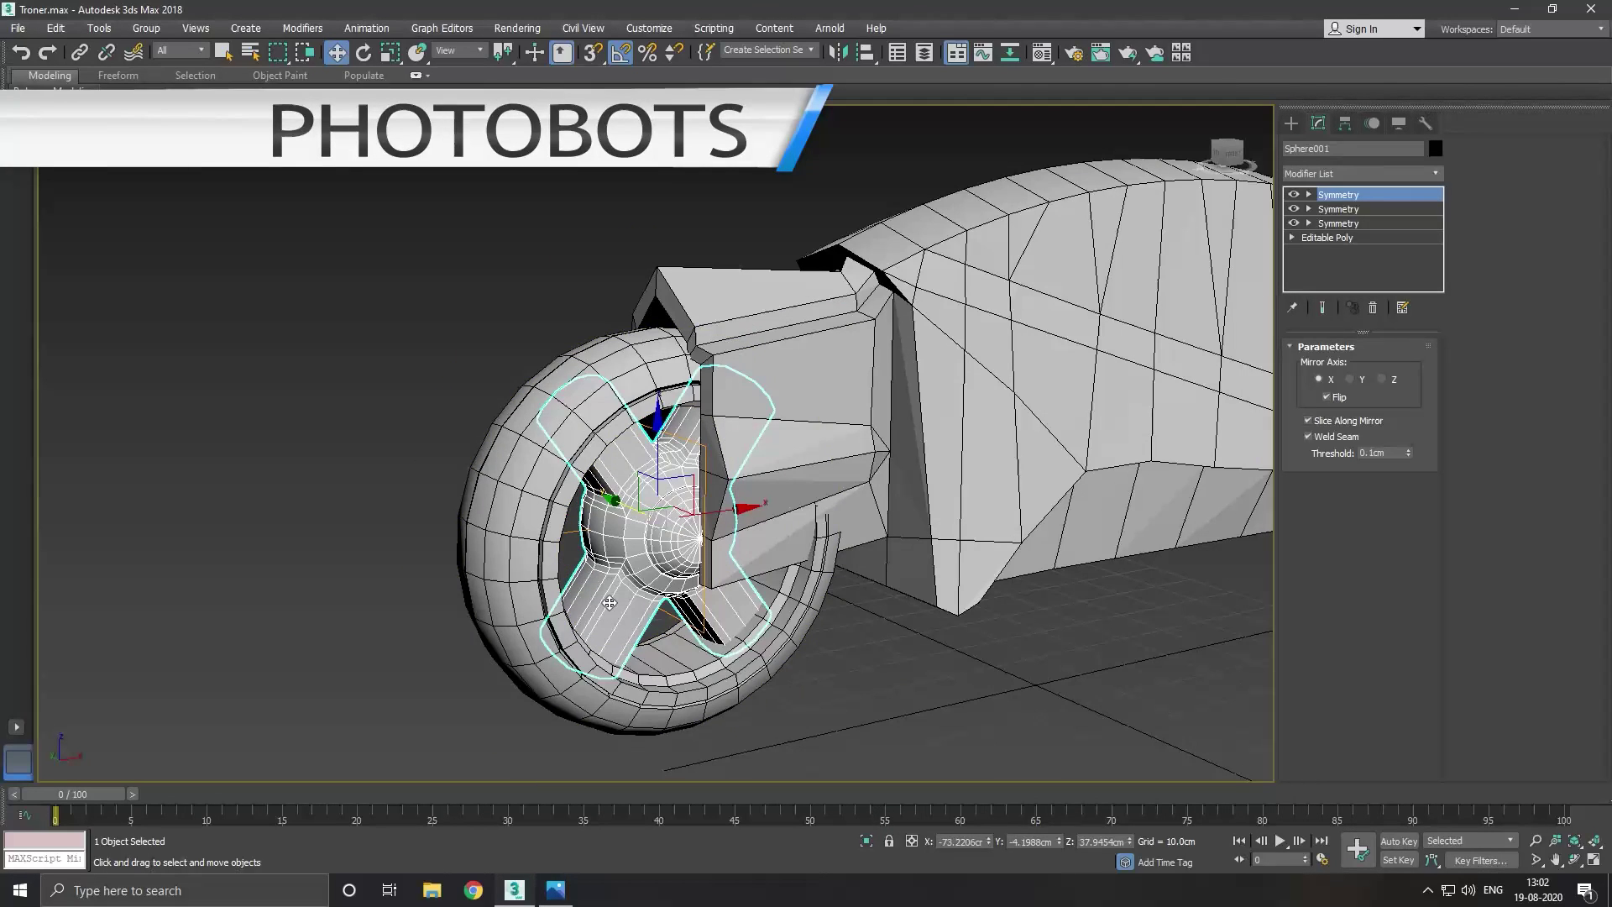
pyautogui.click(871, 719)
pyautogui.scroll(-3, 786, 685)
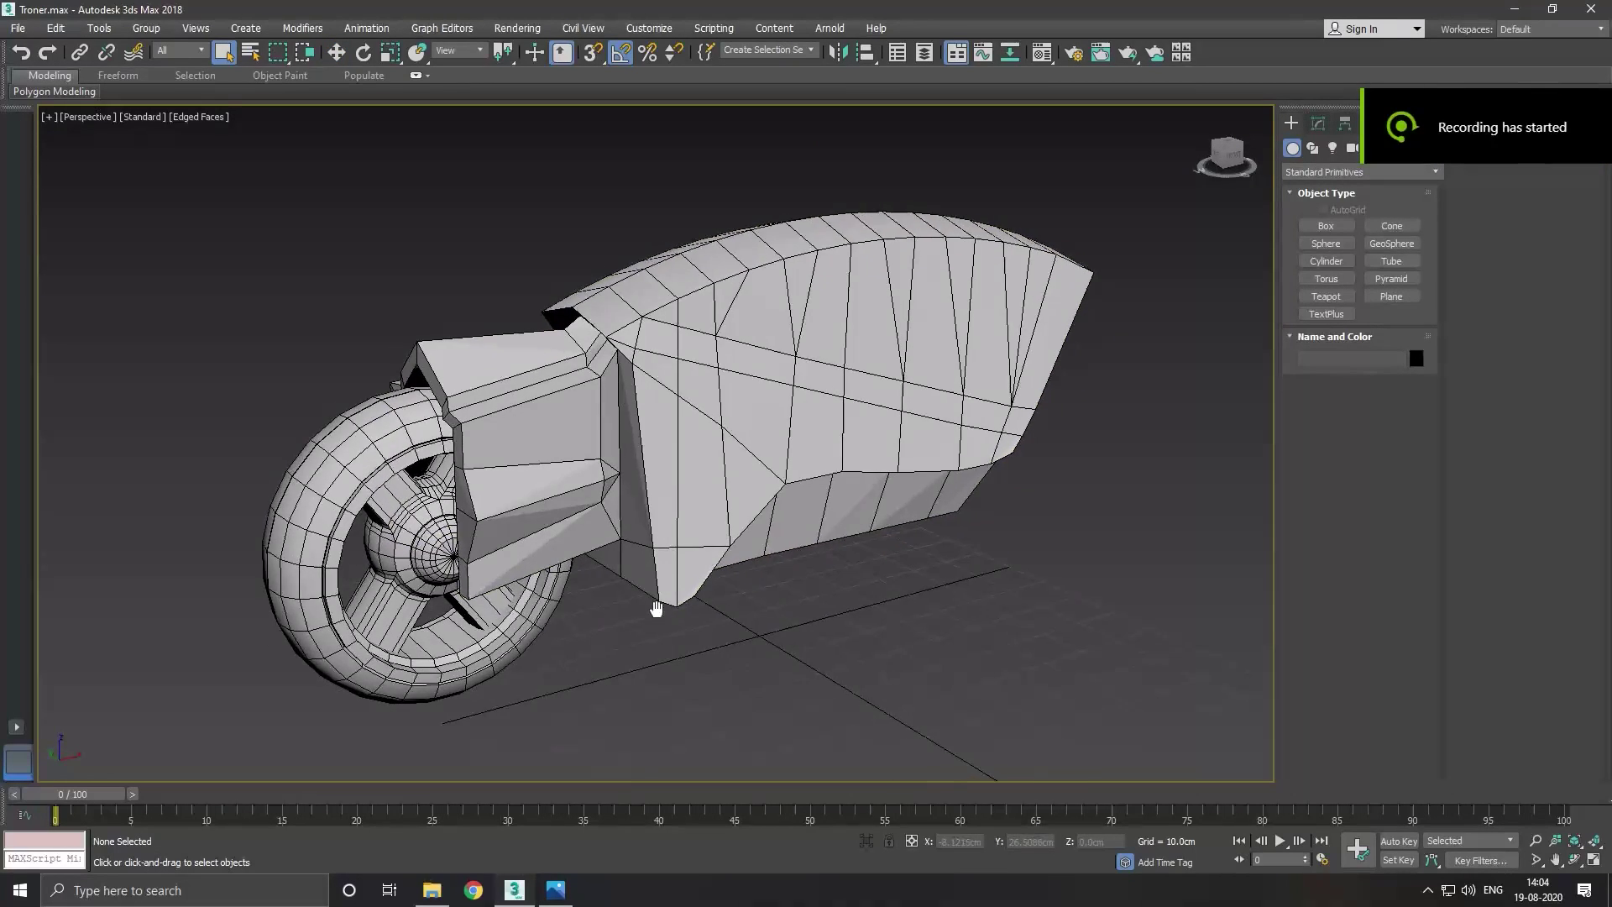
pyautogui.press('f')
pyautogui.scroll(-2, 634, 596)
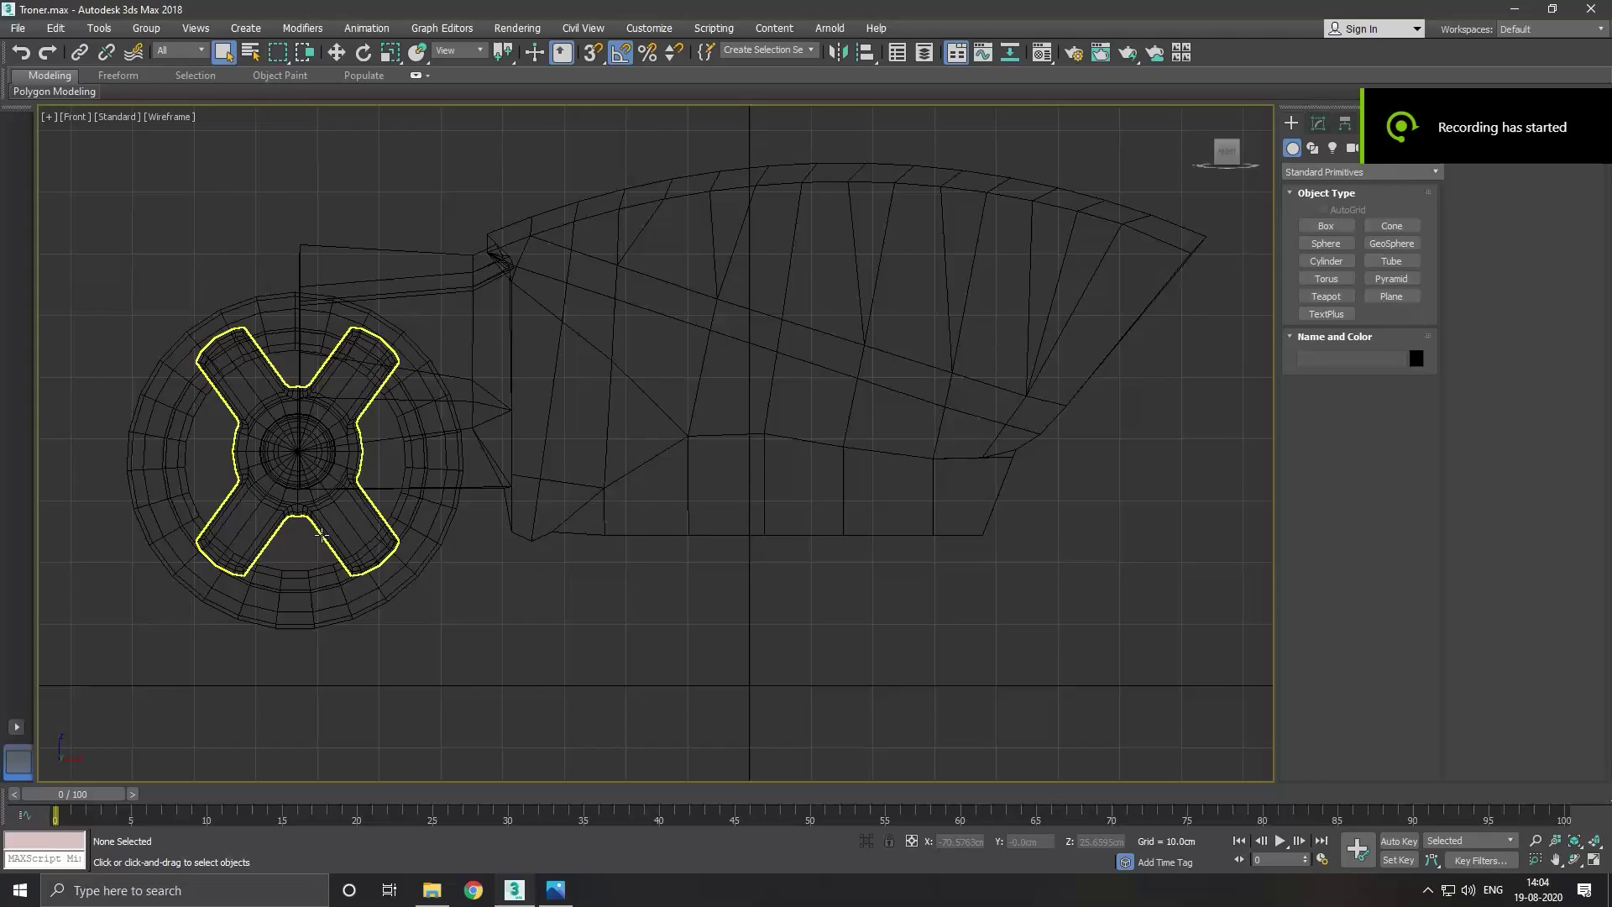
pyautogui.scroll(-2, 303, 470)
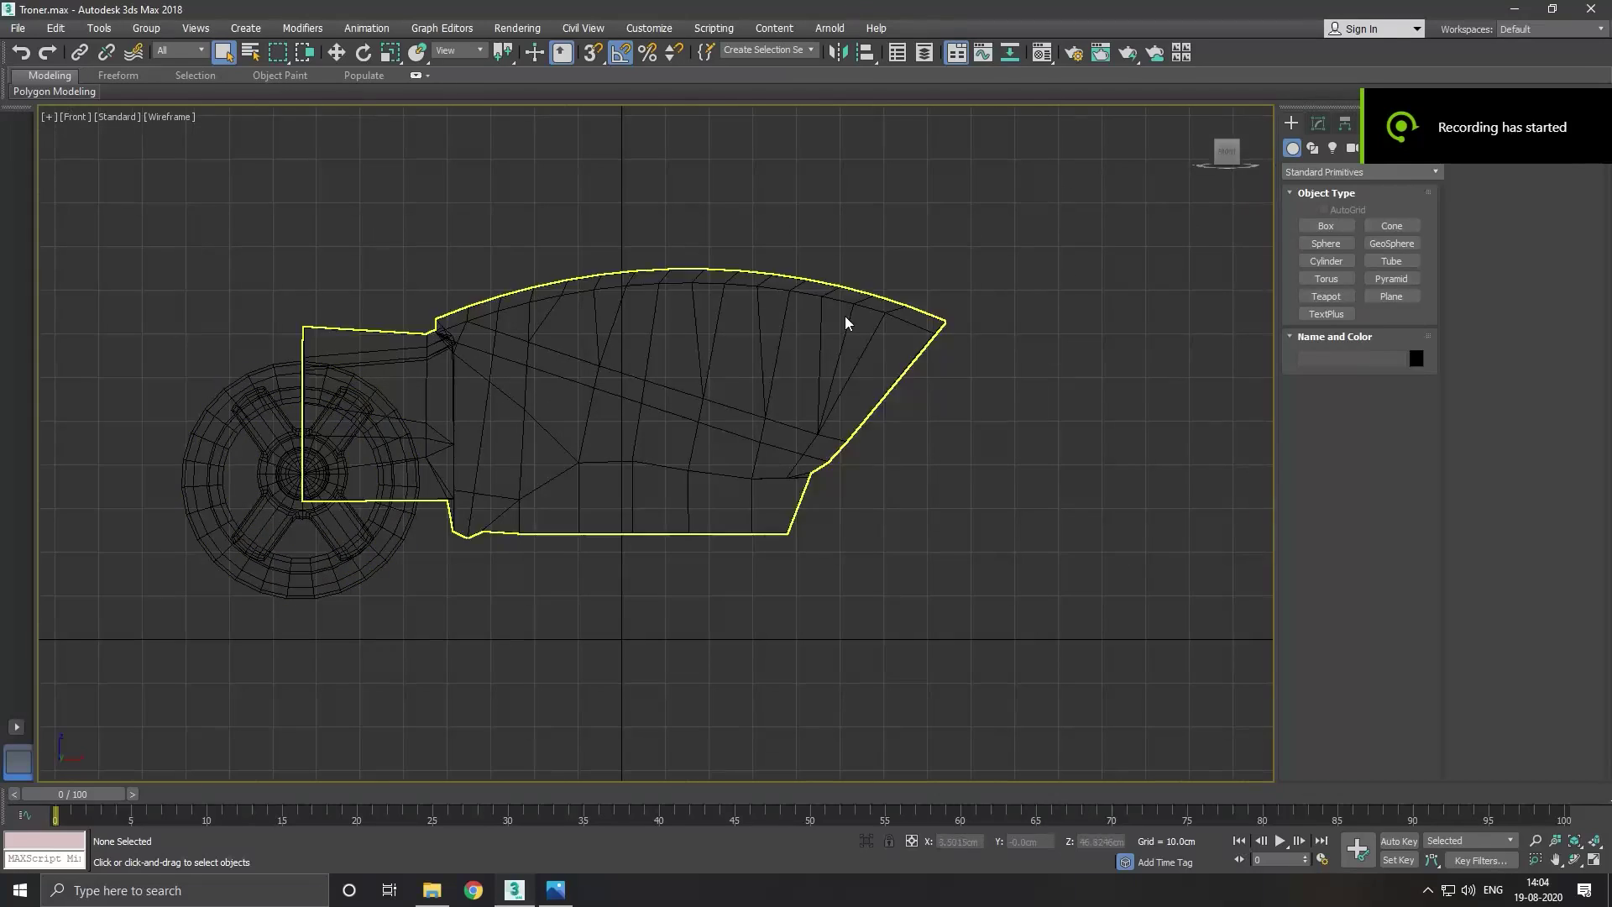
pyautogui.click(1322, 264)
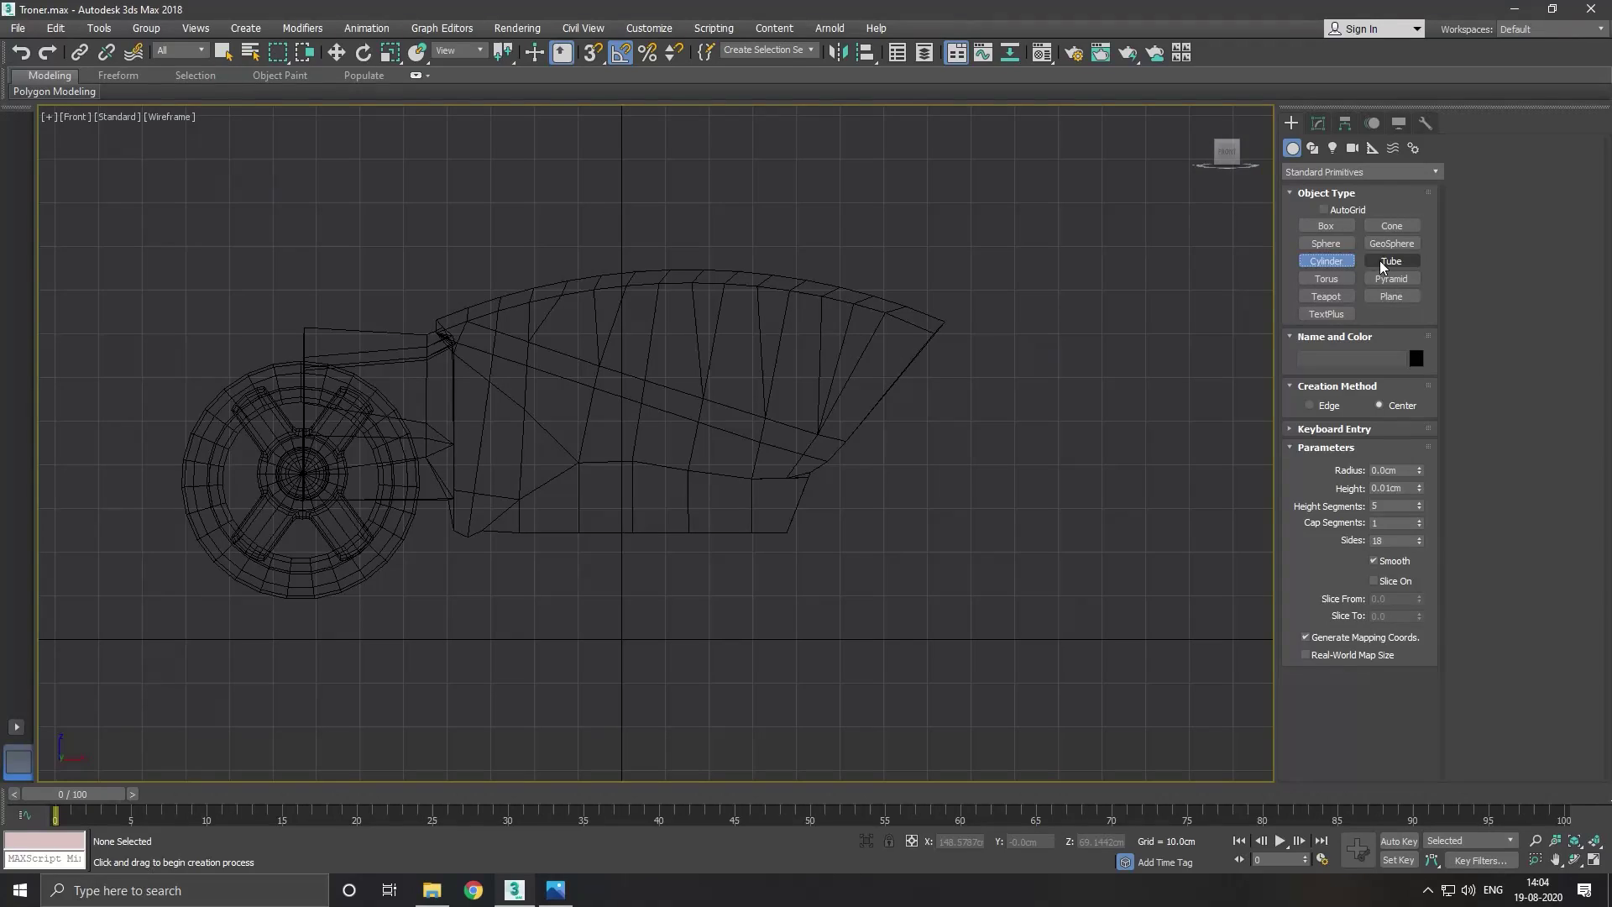
pyautogui.click(1383, 267)
pyautogui.moveTo(924, 451); pyautogui.dragTo(1002, 517)
pyautogui.rightClick(1001, 514)
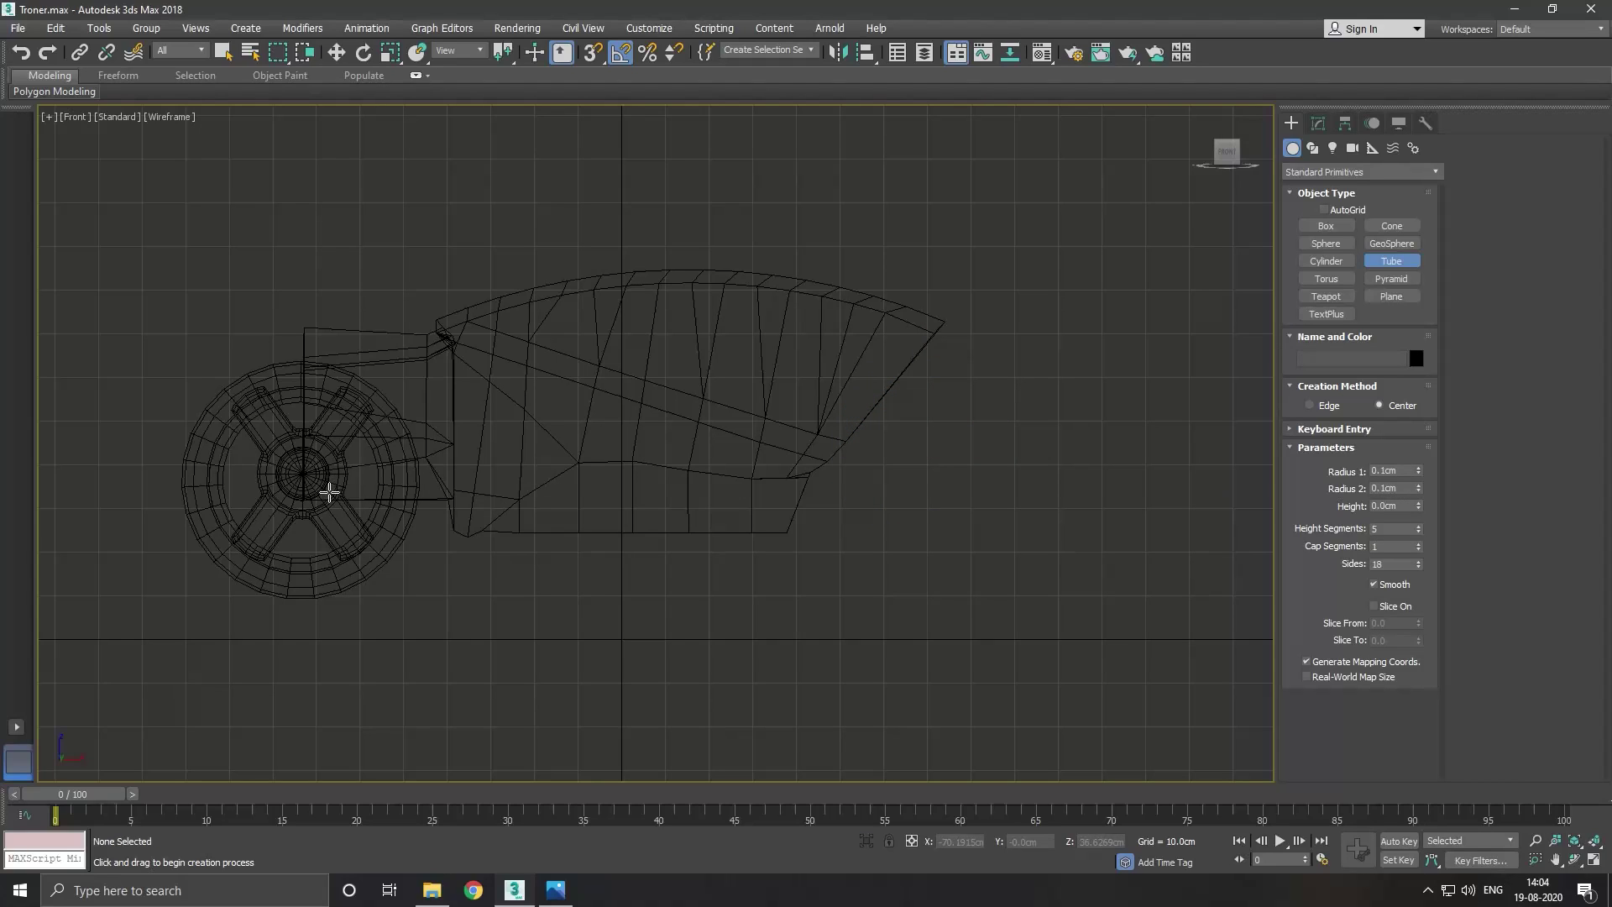
pyautogui.moveTo(317, 487)
pyautogui.mouseDown()
pyautogui.moveTo(431, 512)
pyautogui.moveTo(313, 479)
pyautogui.moveTo(345, 512)
pyautogui.moveTo(437, 535)
pyautogui.mouseUp()
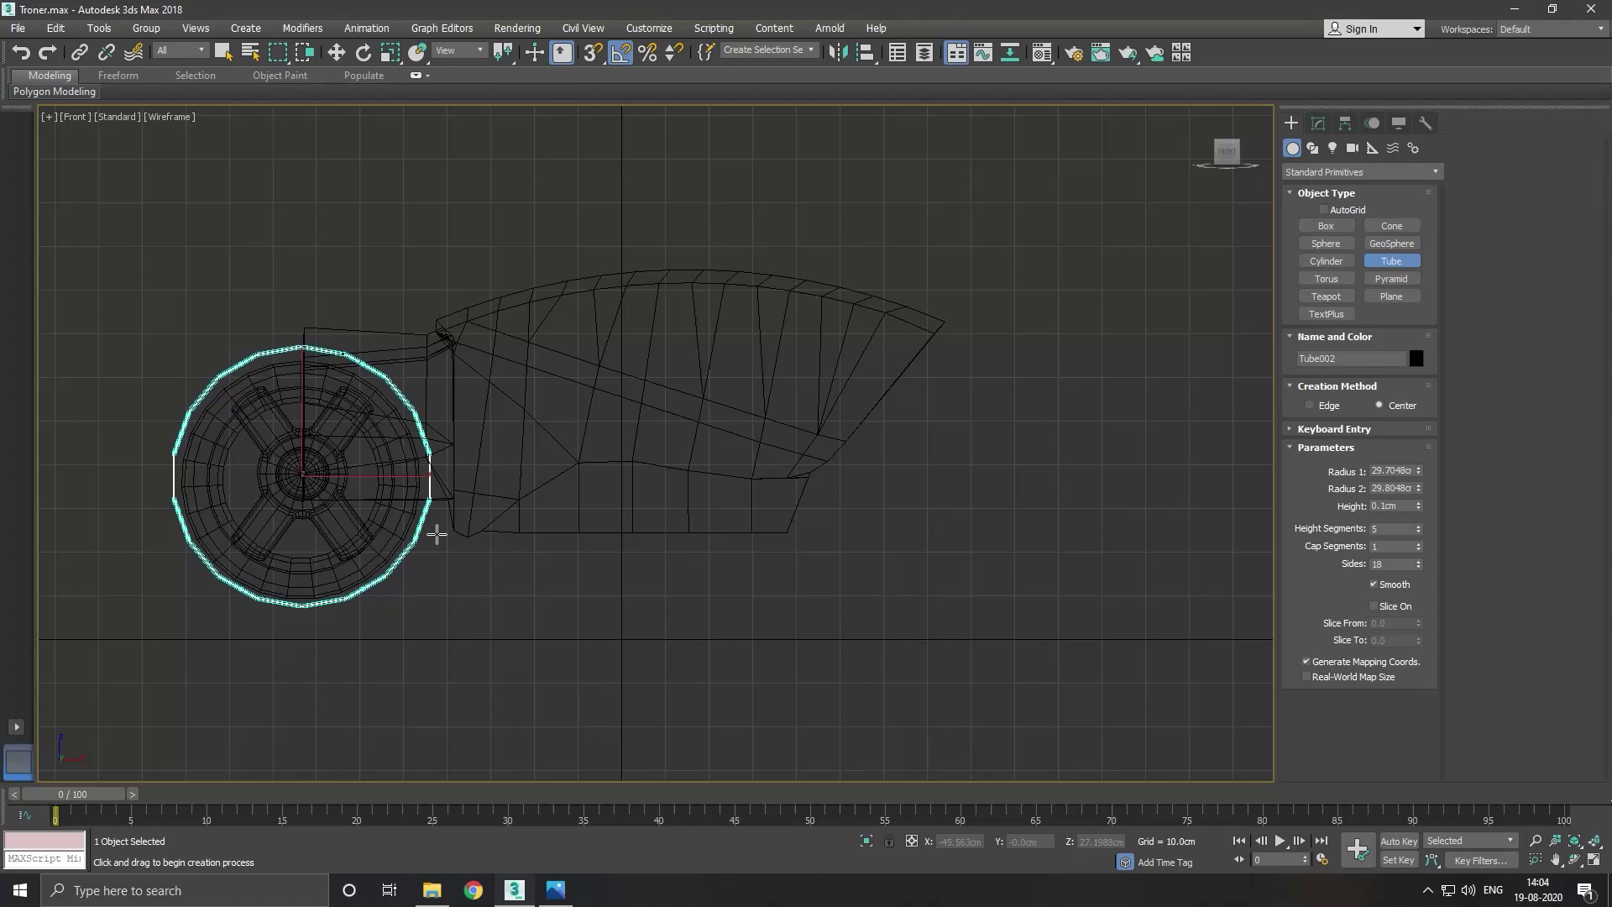
pyautogui.rightClick(437, 534)
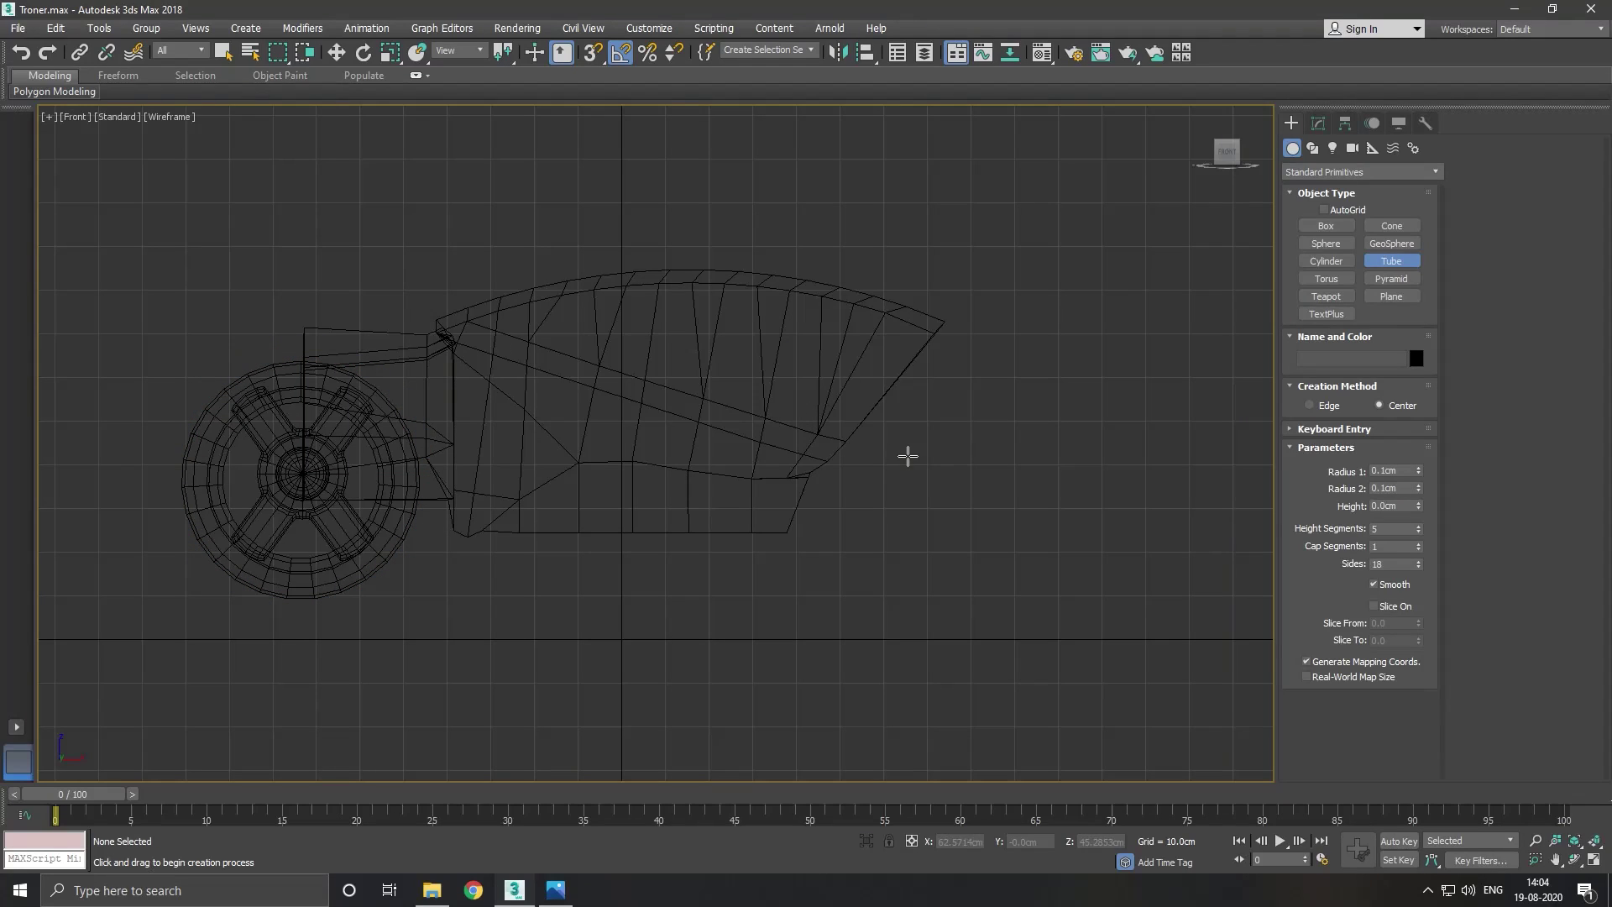
pyautogui.moveTo(915, 447); pyautogui.dragTo(1031, 512)
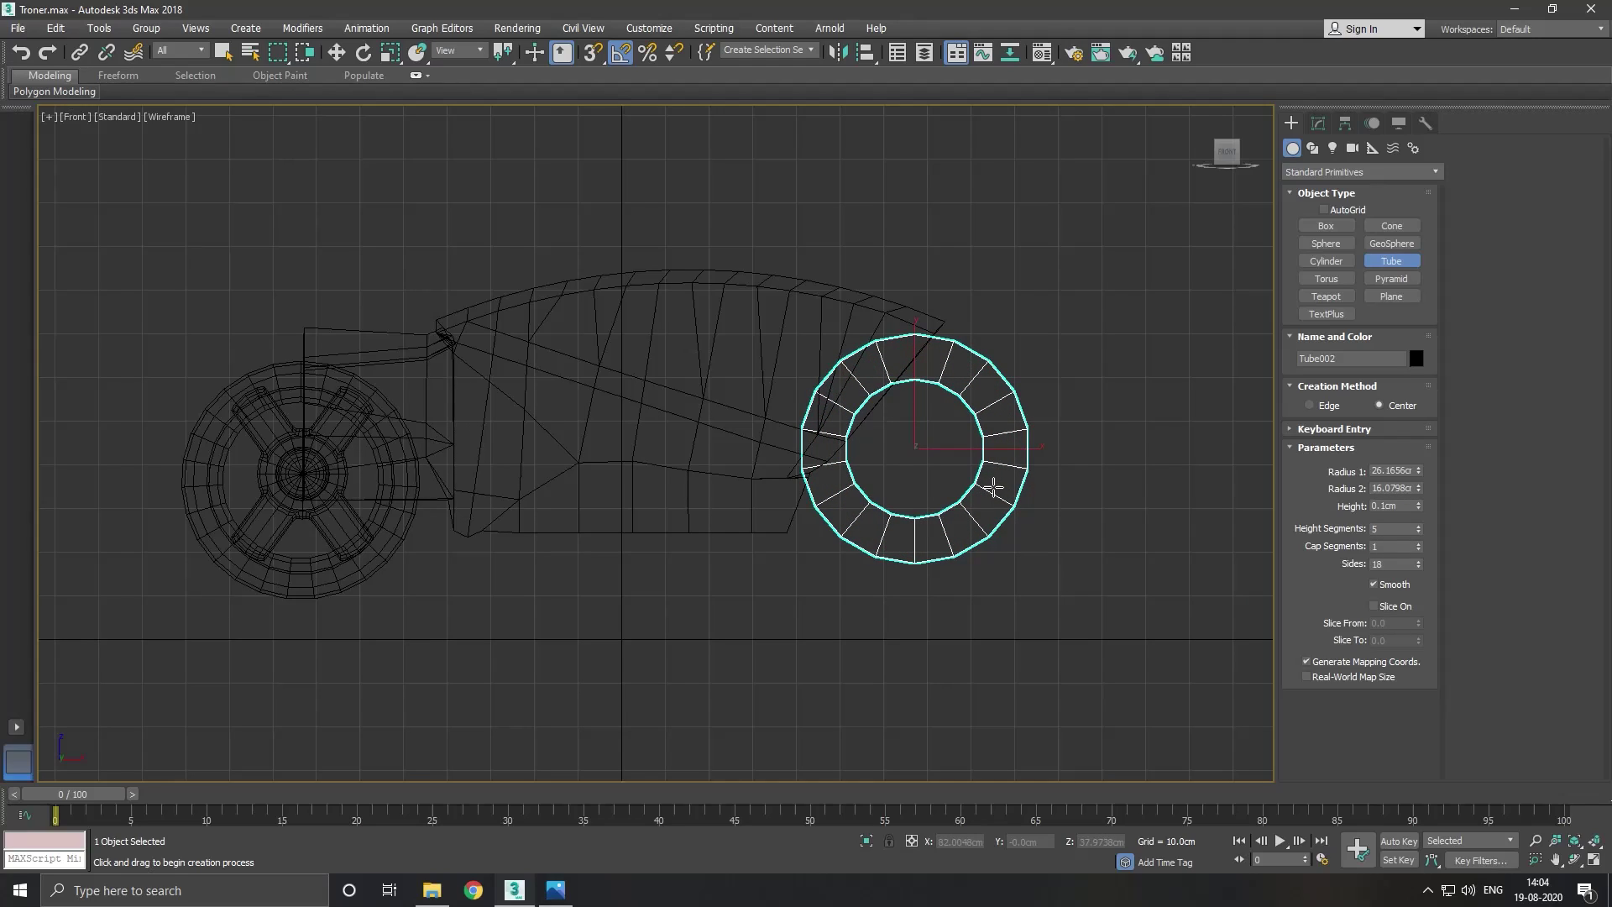
pyautogui.rightClick(981, 487)
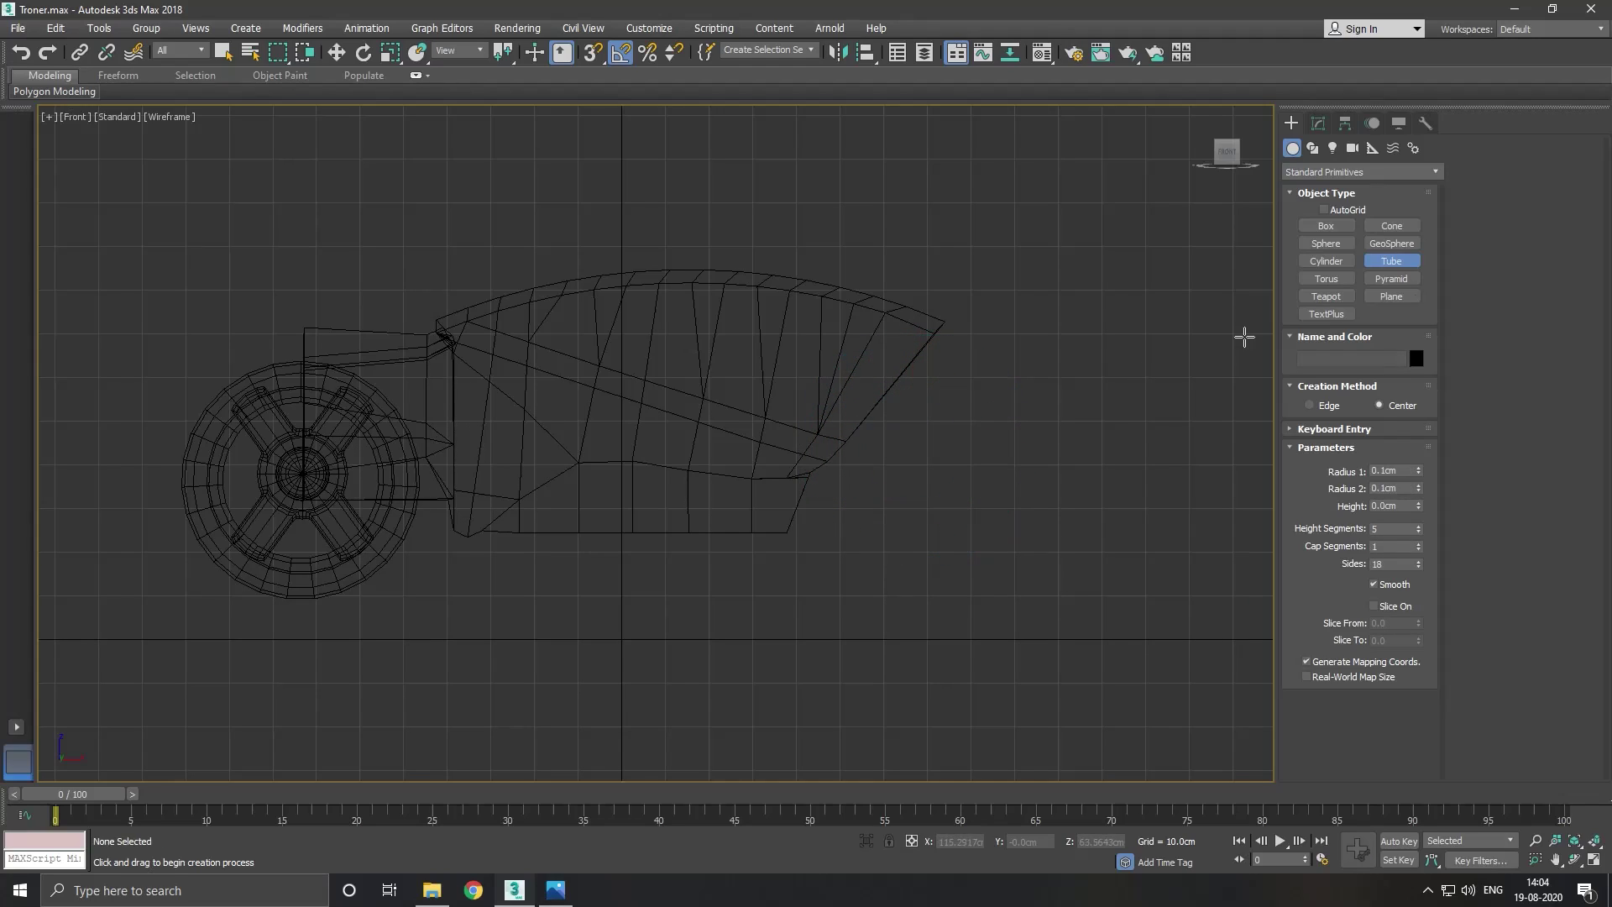
pyautogui.click(1326, 261)
# Draw a flat cylinder disc in the Front view and move it to the body's rear.
pyautogui.moveTo(908, 421); pyautogui.dragTo(1033, 476)
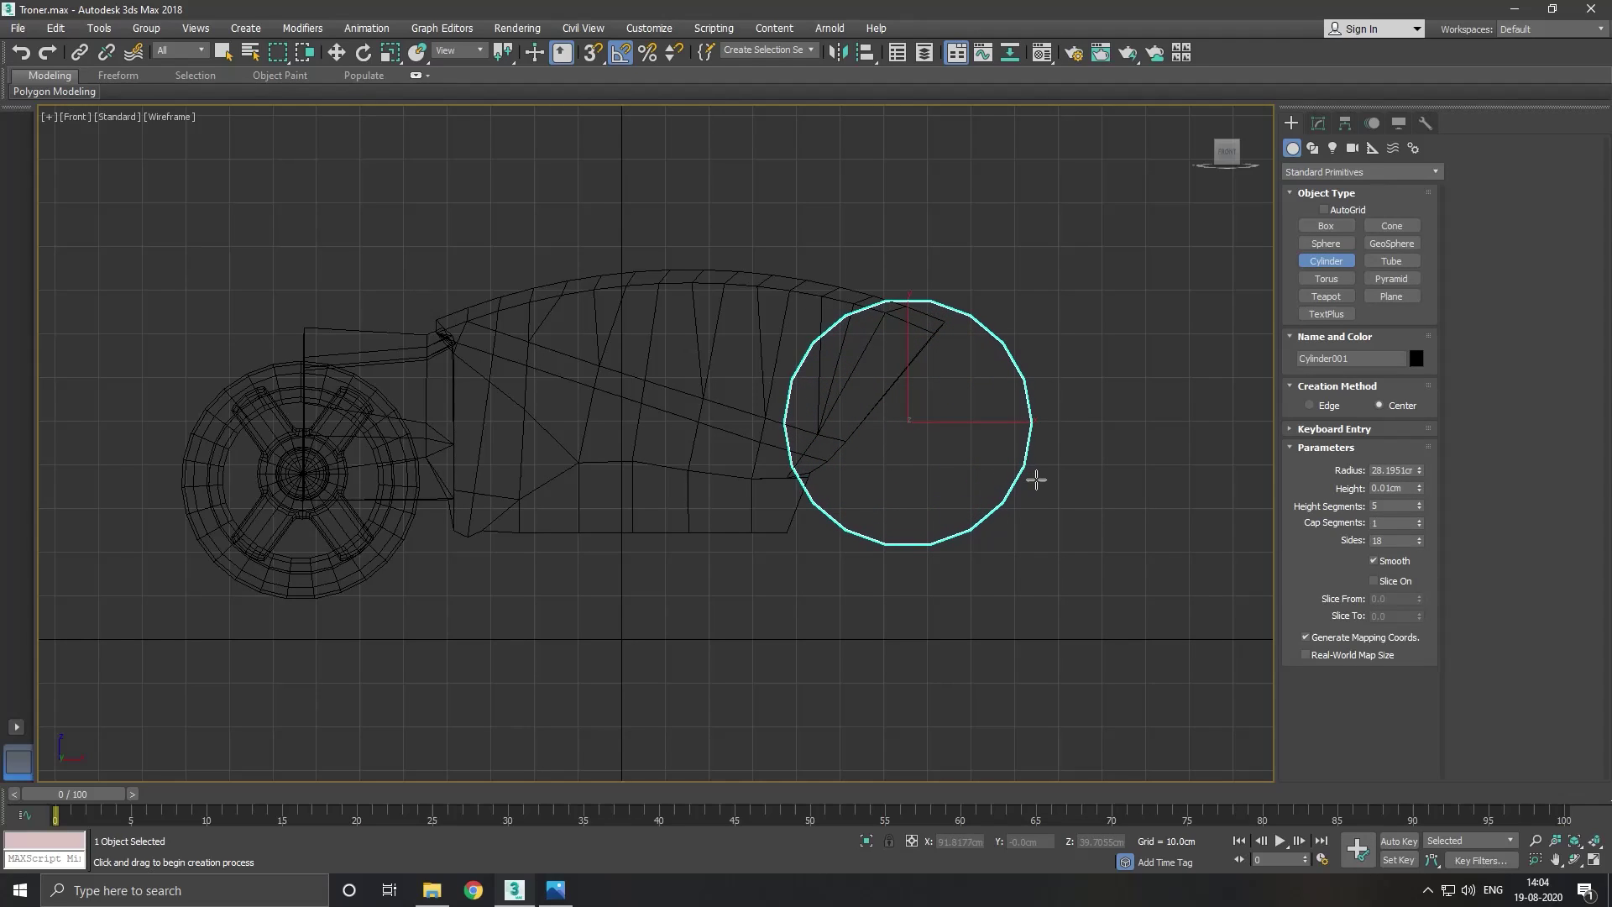
pyautogui.rightClick(965, 457)
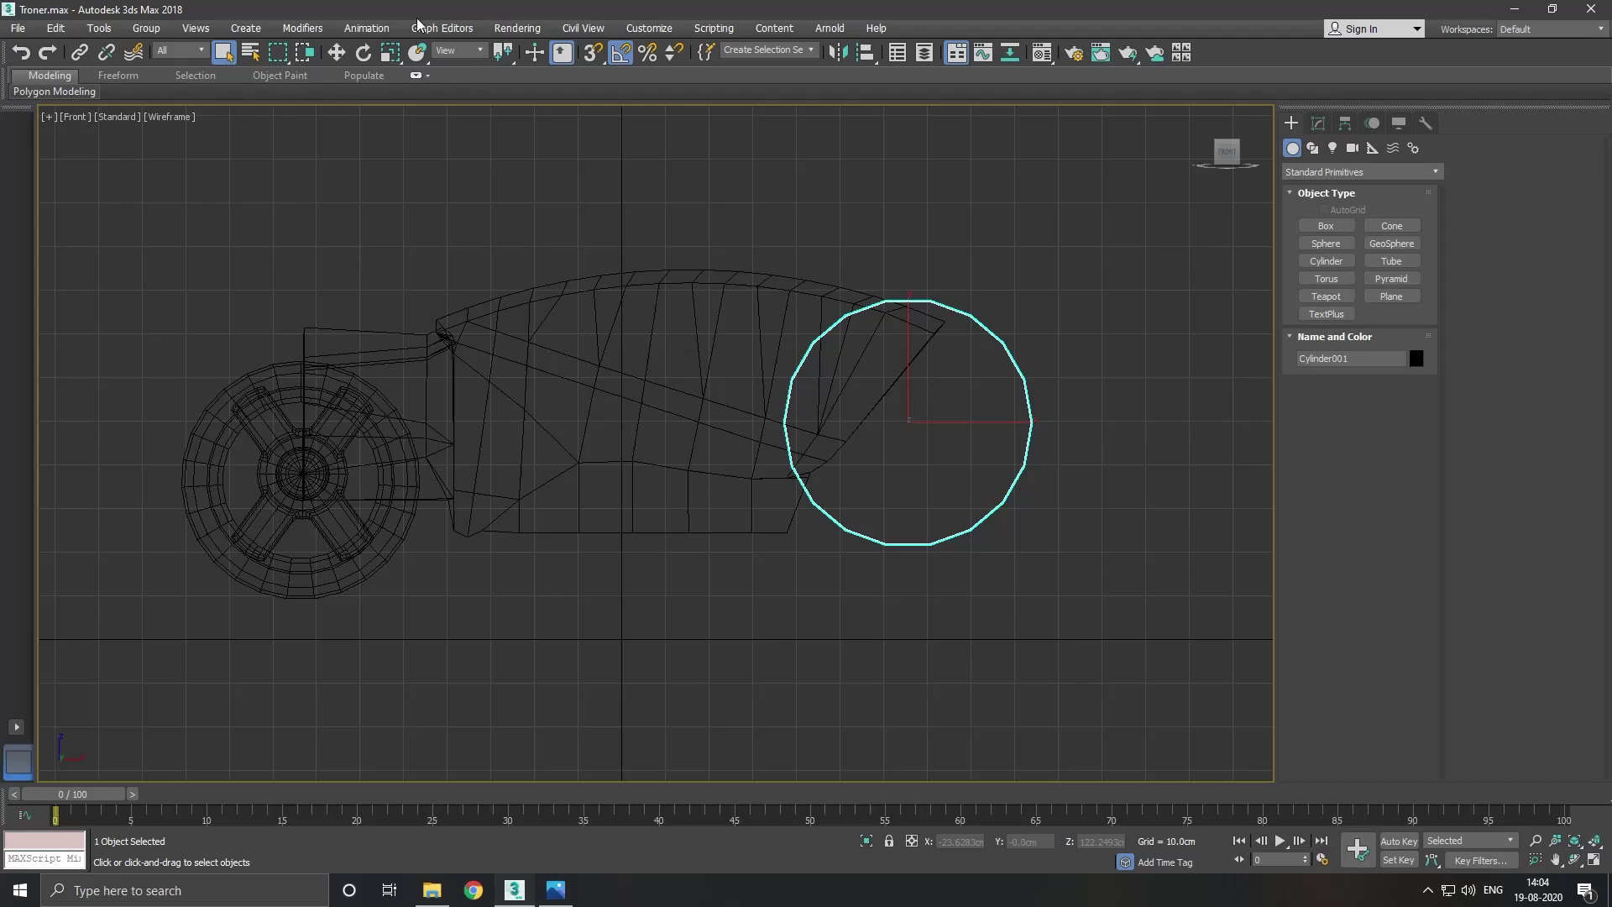
pyautogui.click(335, 53)
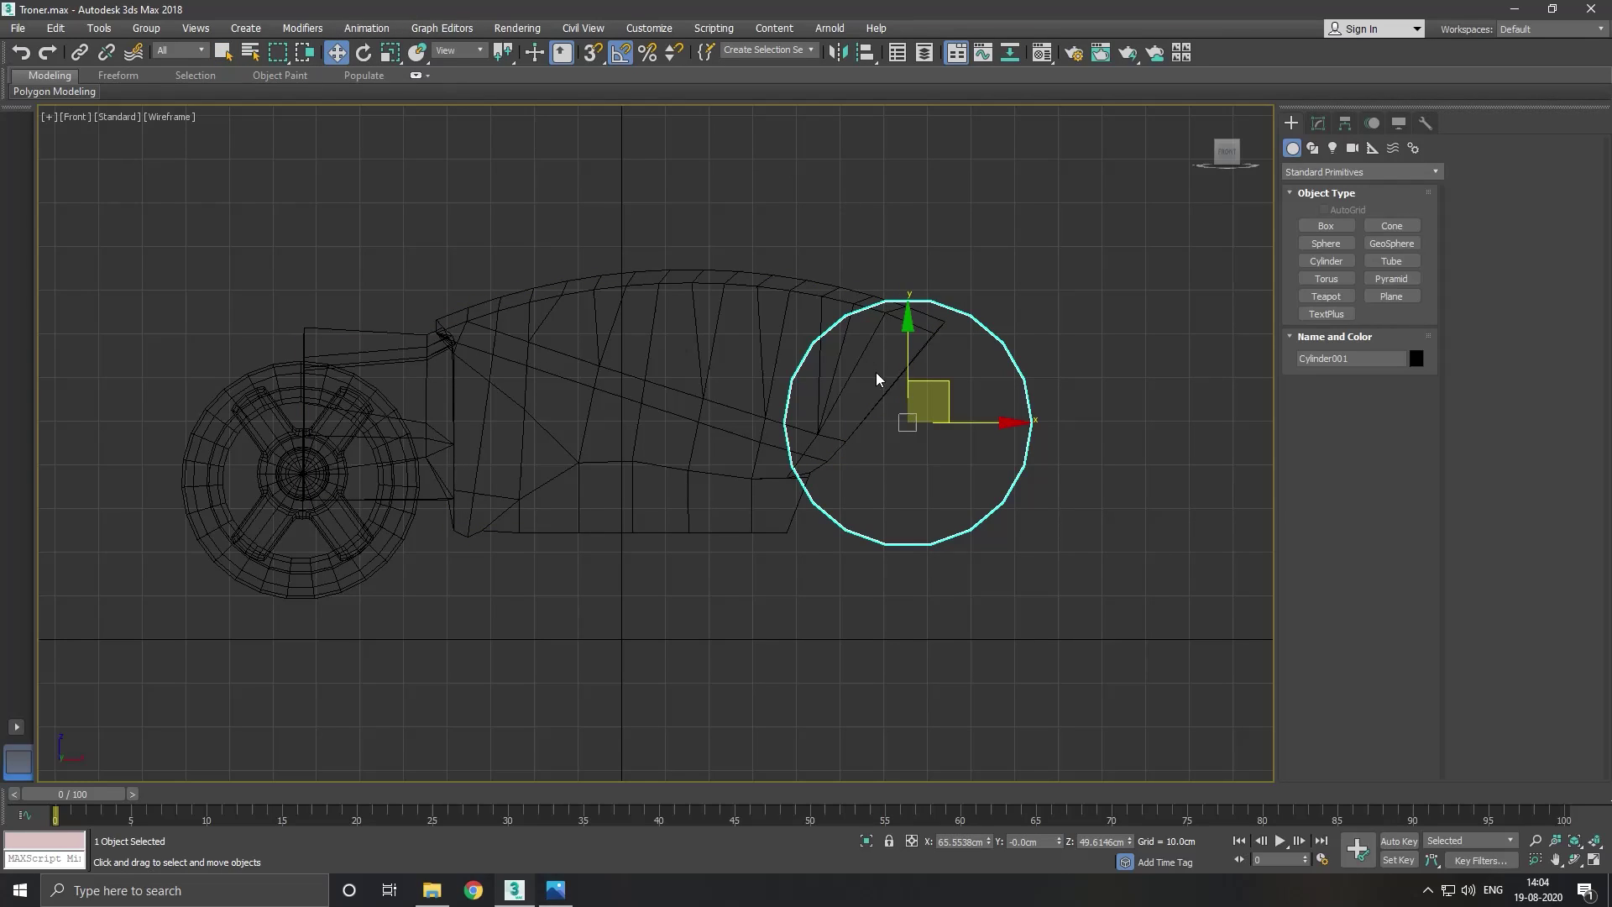
pyautogui.moveTo(906, 357); pyautogui.dragTo(919, 387)
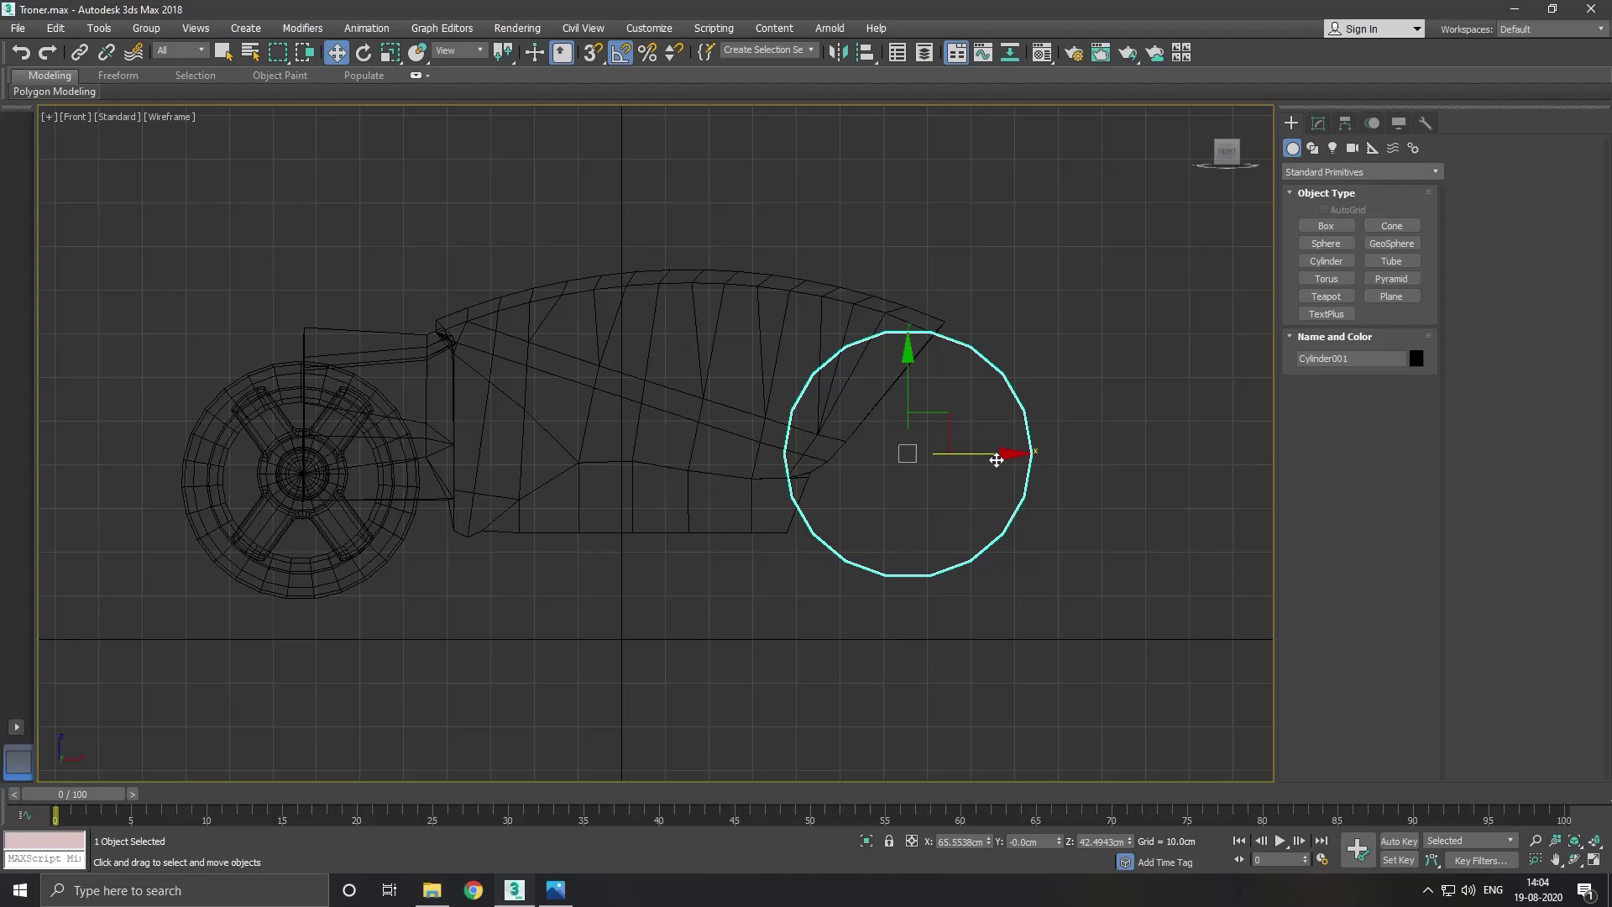
pyautogui.moveTo(994, 453); pyautogui.dragTo(385, 440)
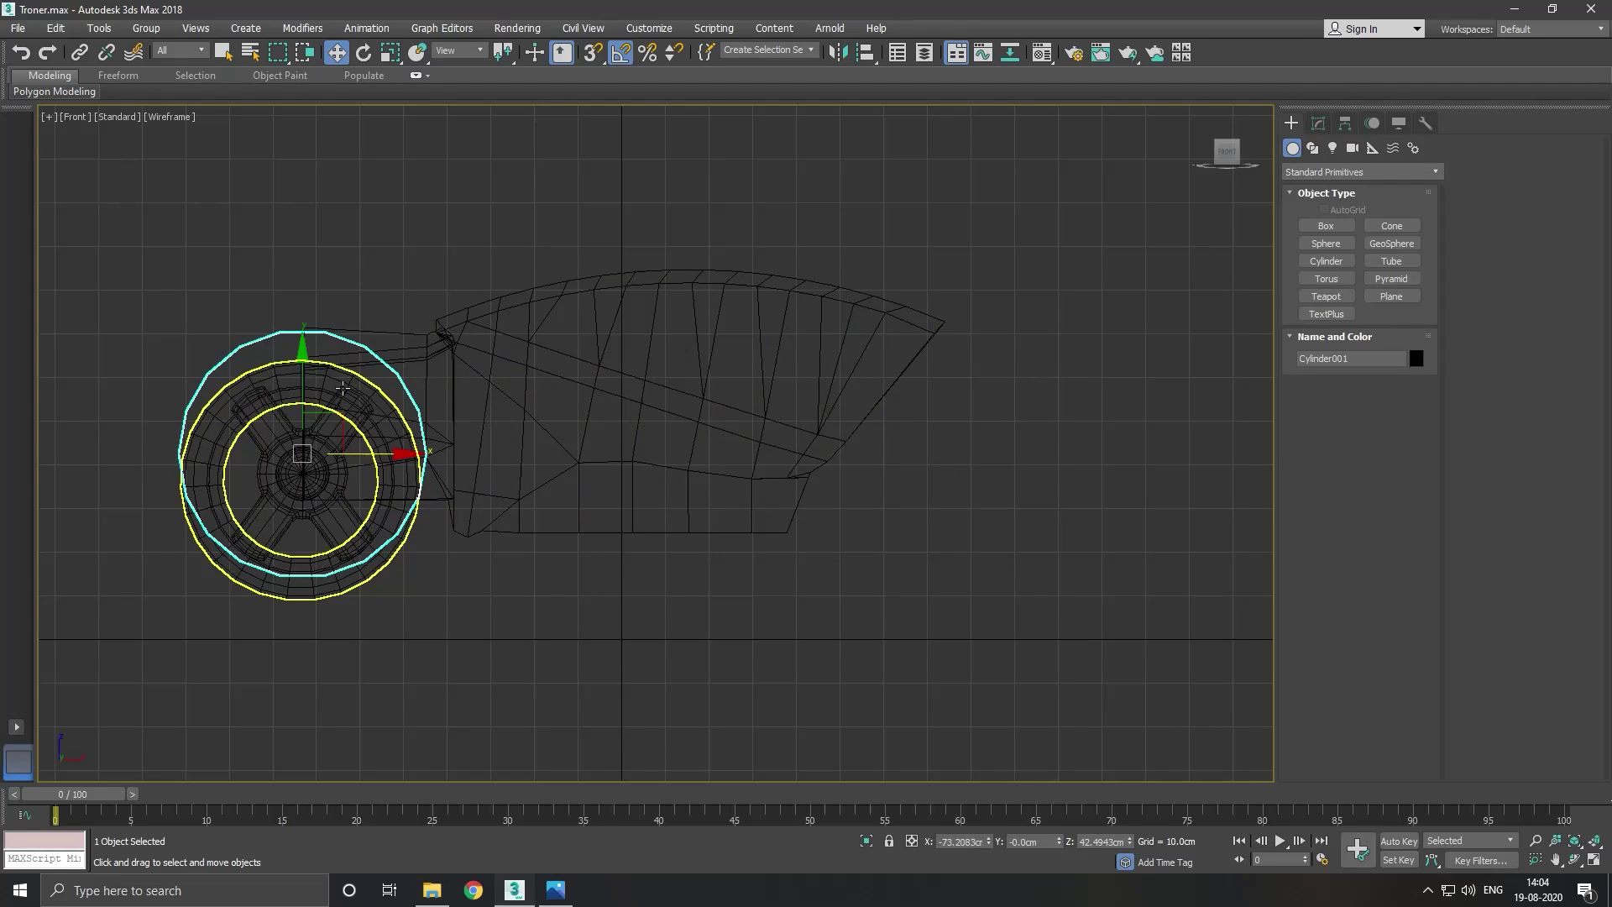
pyautogui.moveTo(298, 375); pyautogui.dragTo(303, 397)
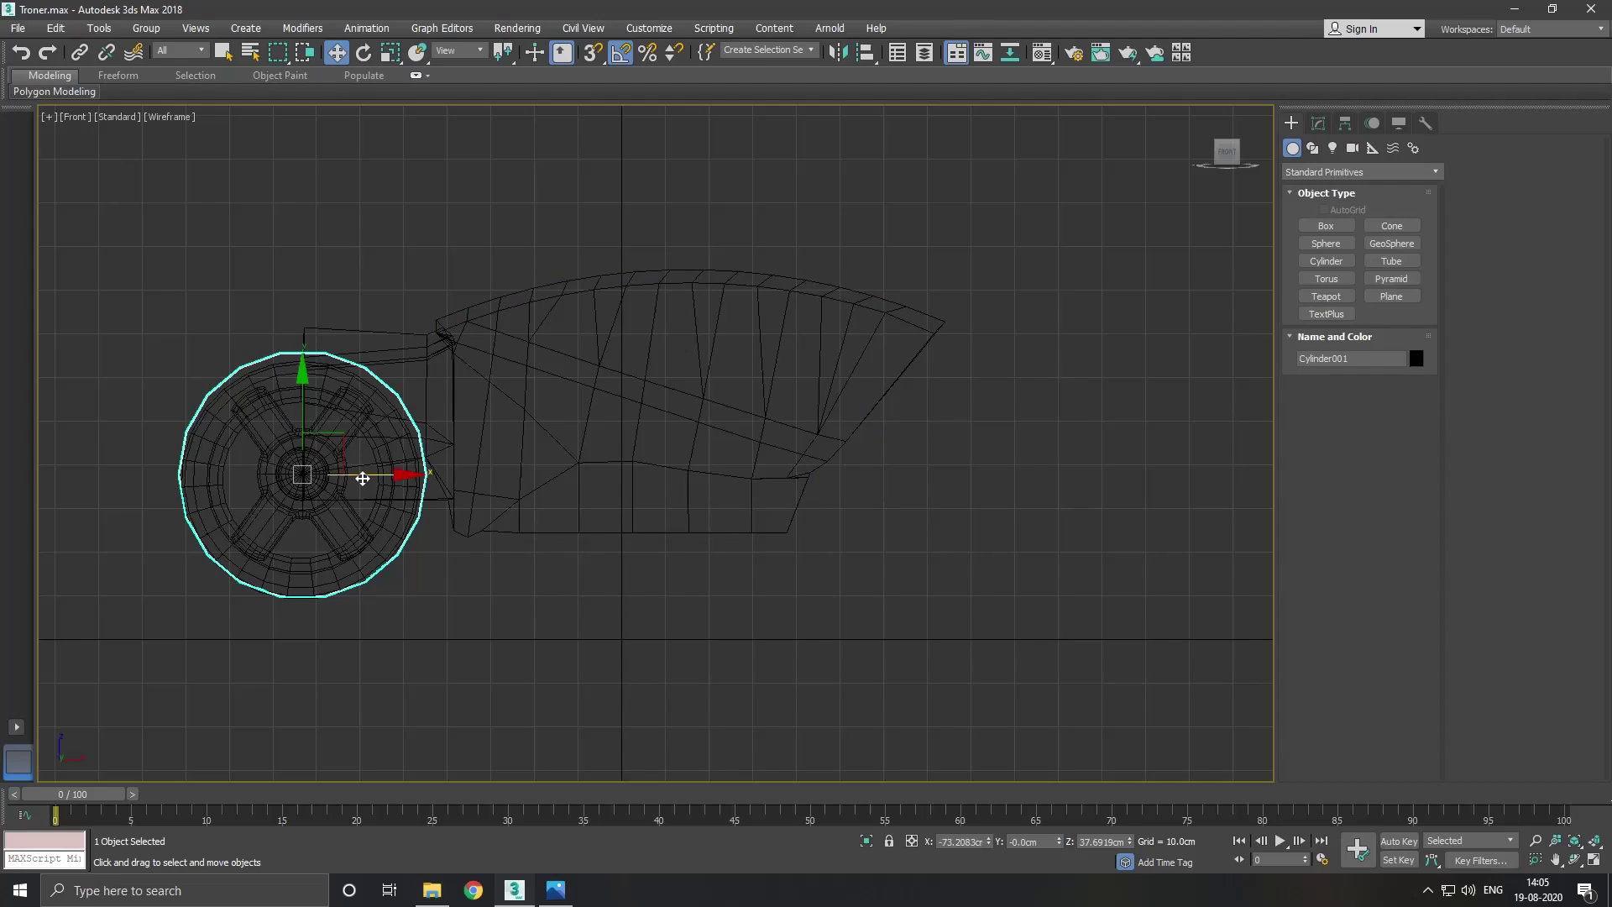
pyautogui.moveTo(362, 475); pyautogui.dragTo(994, 399)
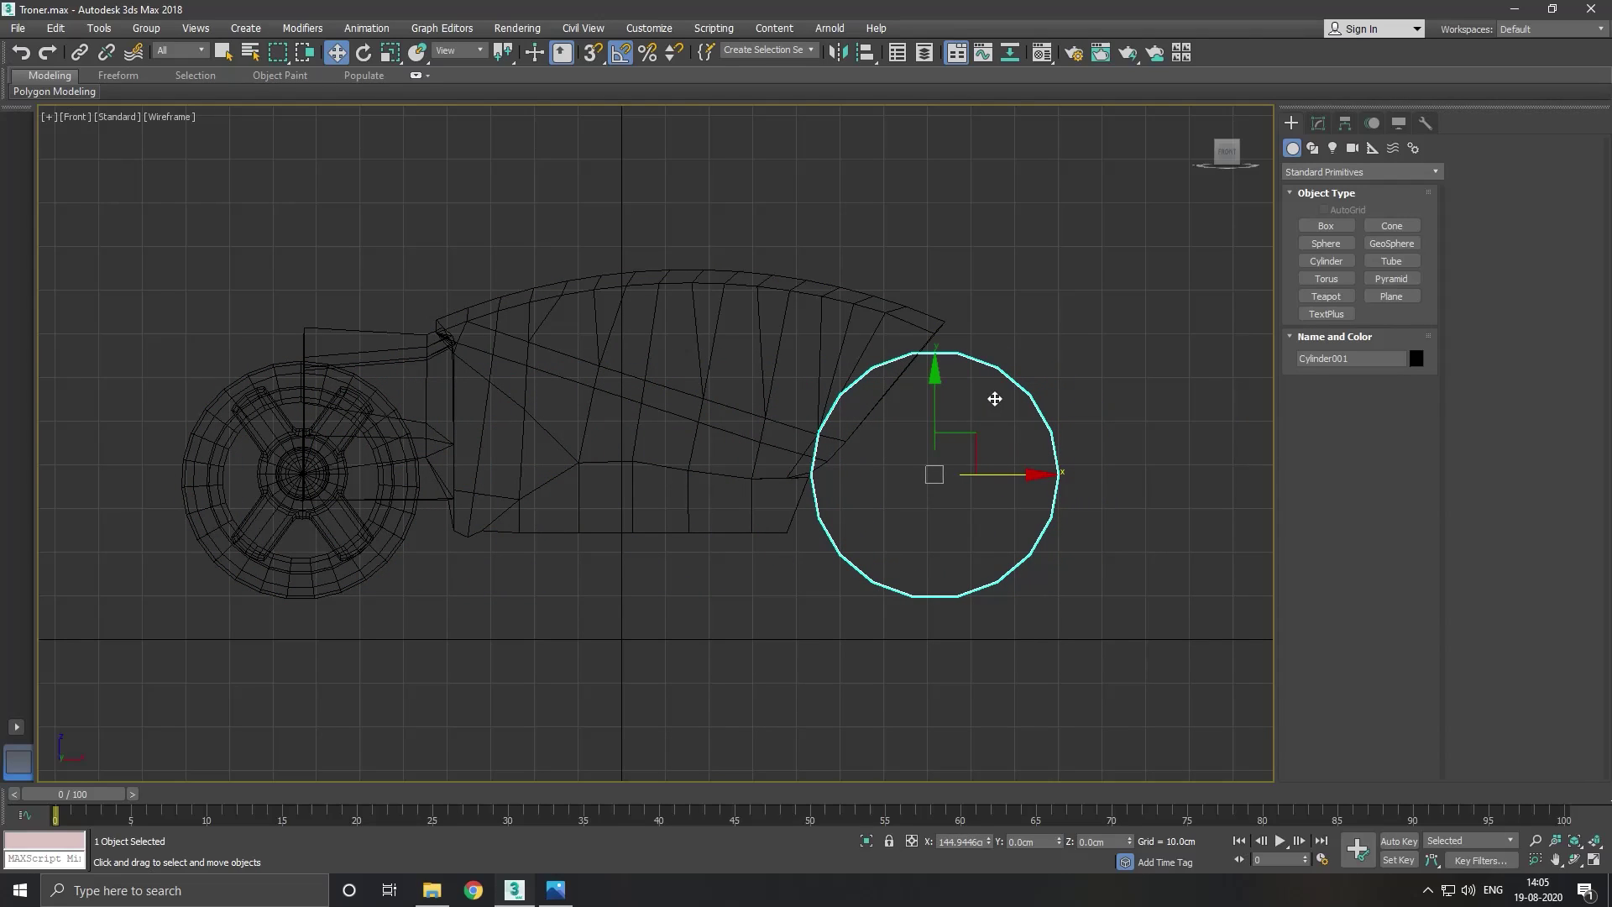
# Set Cylinder001's radius to about 30.48 cm and move it against the body's rear.
pyautogui.click(1318, 124)
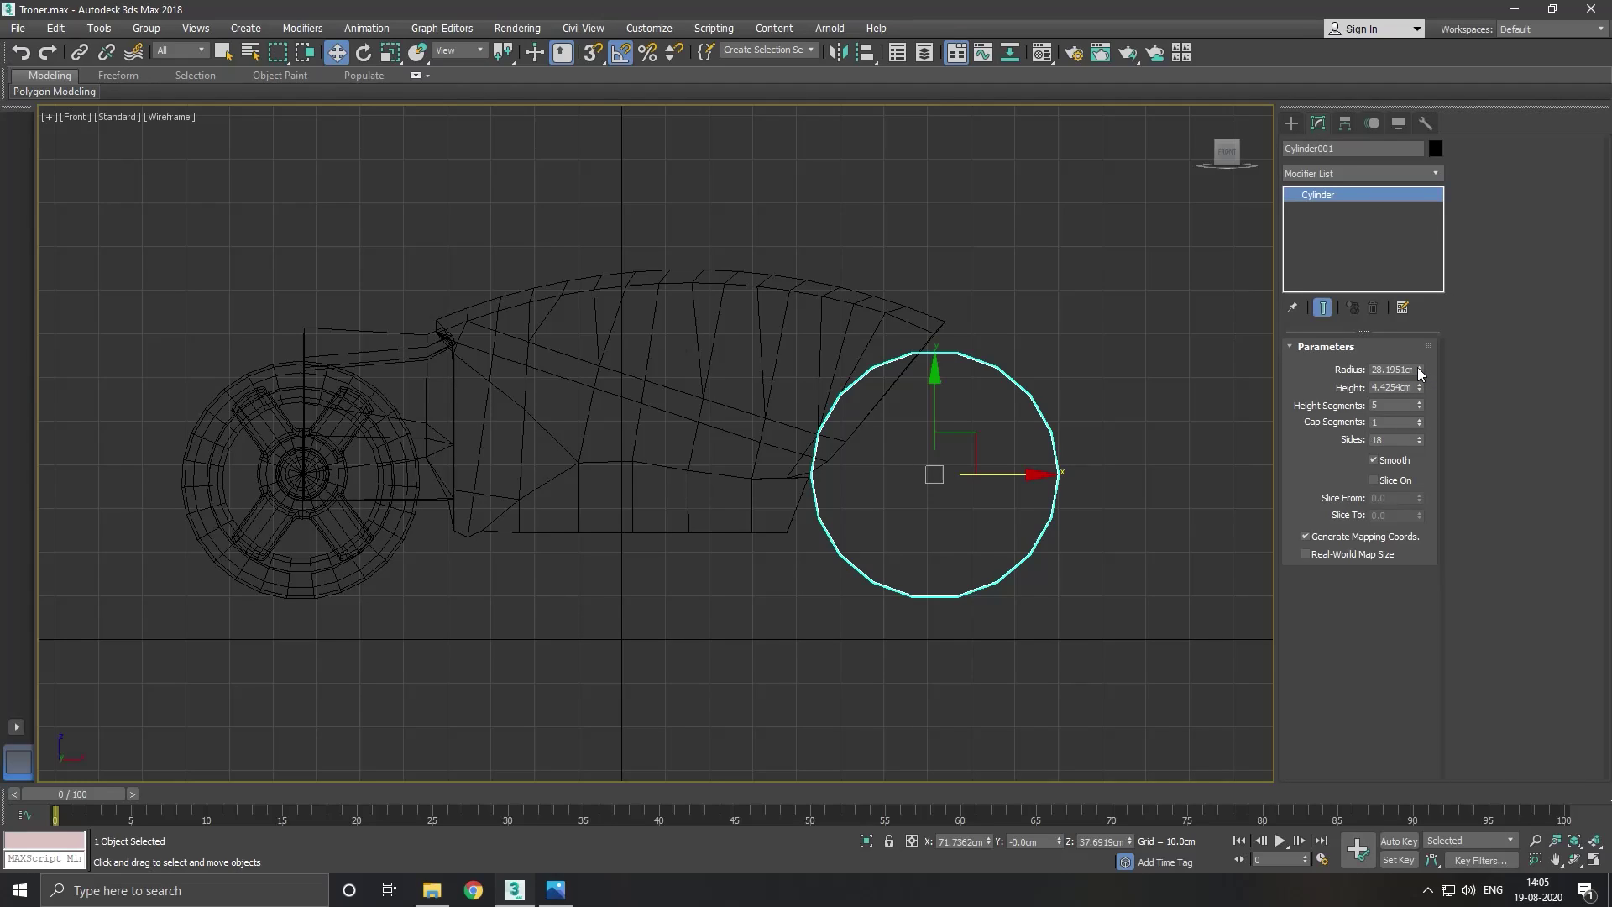
pyautogui.moveTo(1418, 371); pyautogui.dragTo(1419, 375)
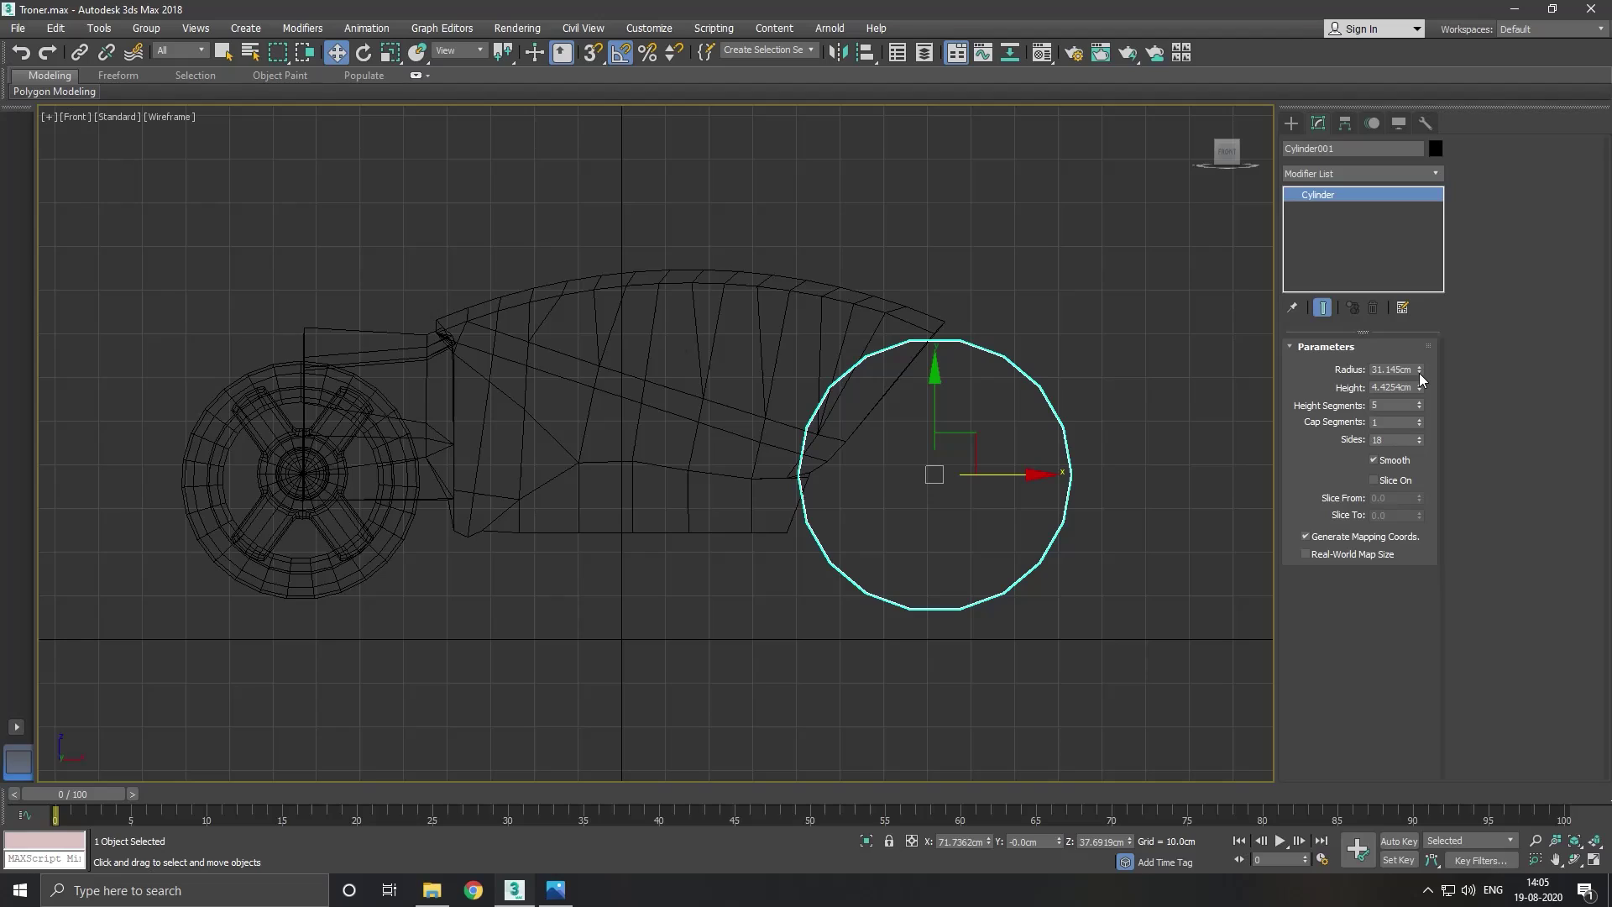
pyautogui.moveTo(1419, 374); pyautogui.dragTo(1419, 383)
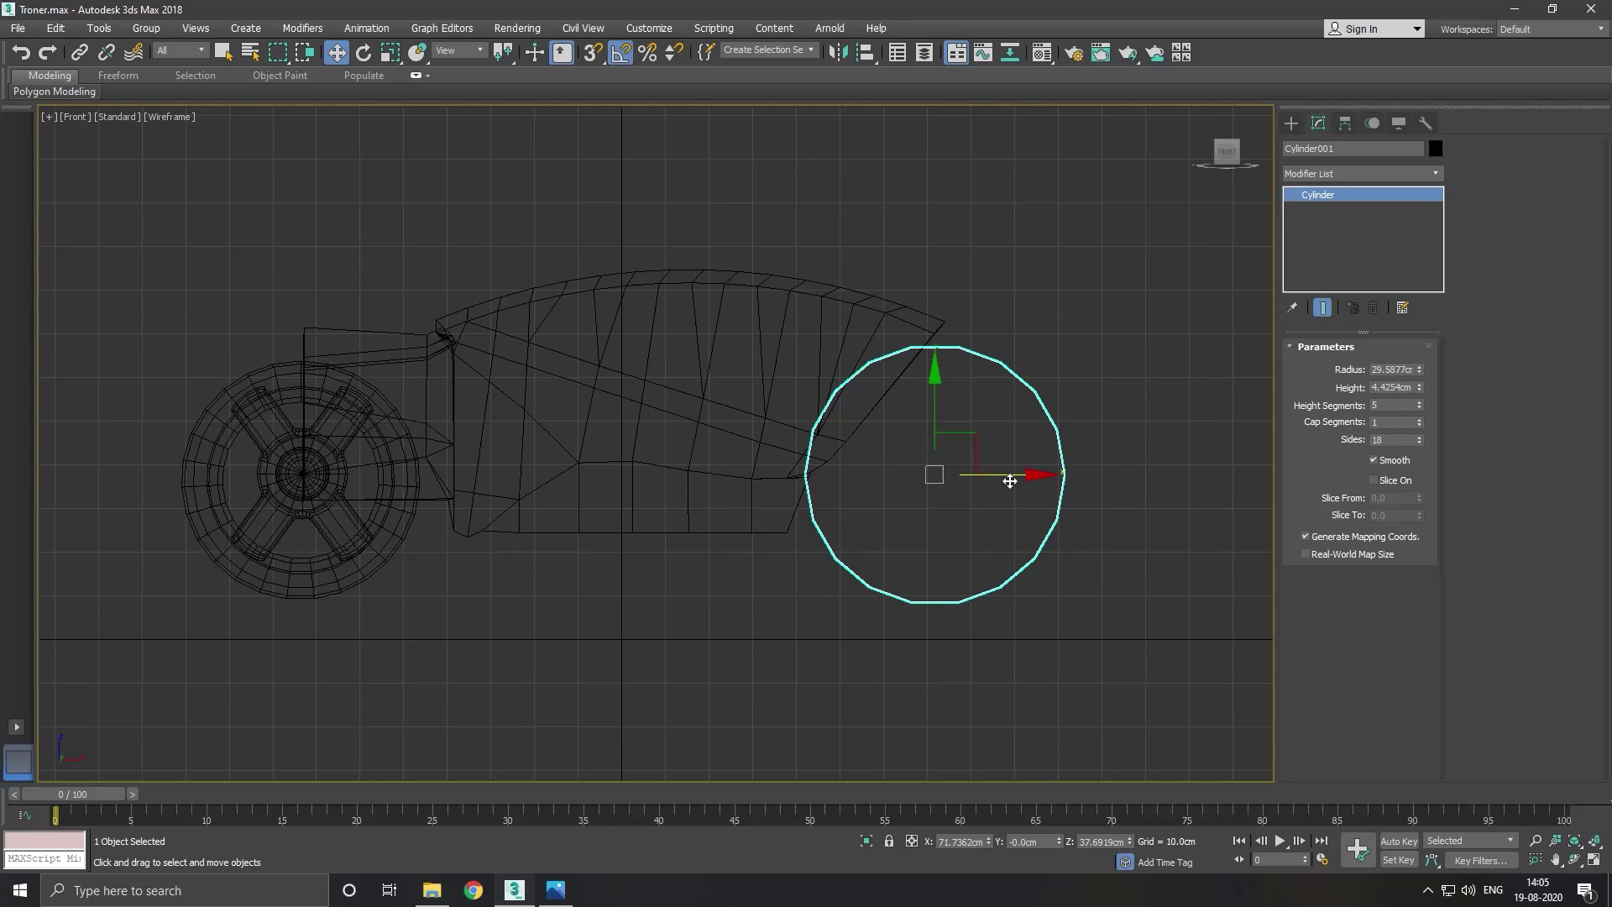
pyautogui.moveTo(1009, 480)
pyautogui.mouseDown()
pyautogui.moveTo(369, 427)
pyautogui.moveTo(1019, 406)
pyautogui.mouseUp()
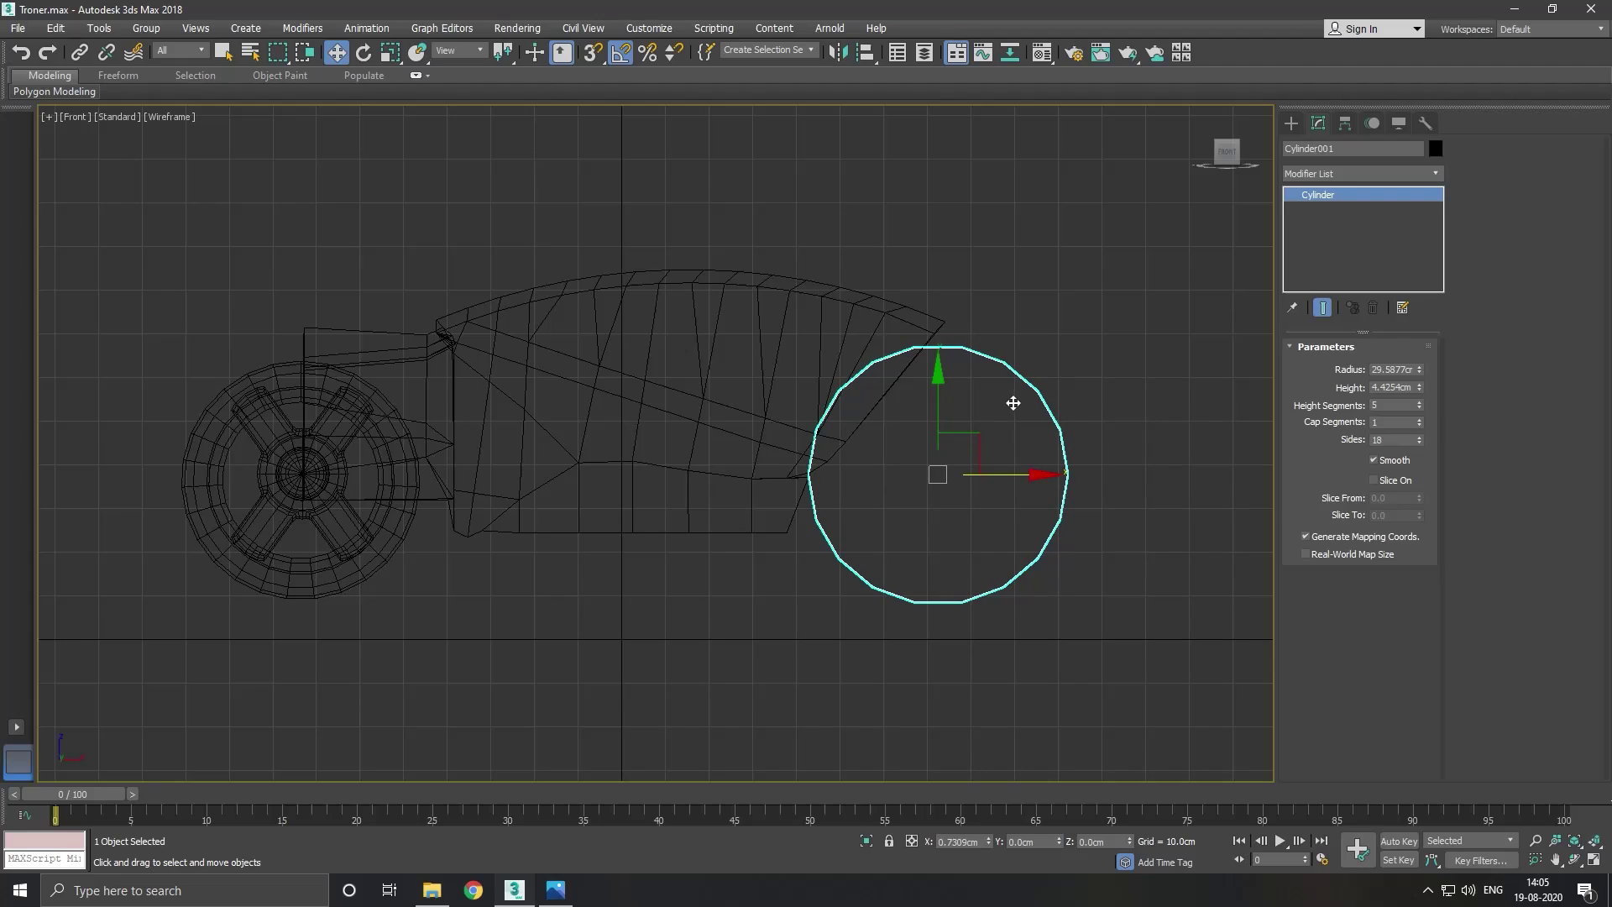
pyautogui.moveTo(1420, 373); pyautogui.dragTo(1419, 363)
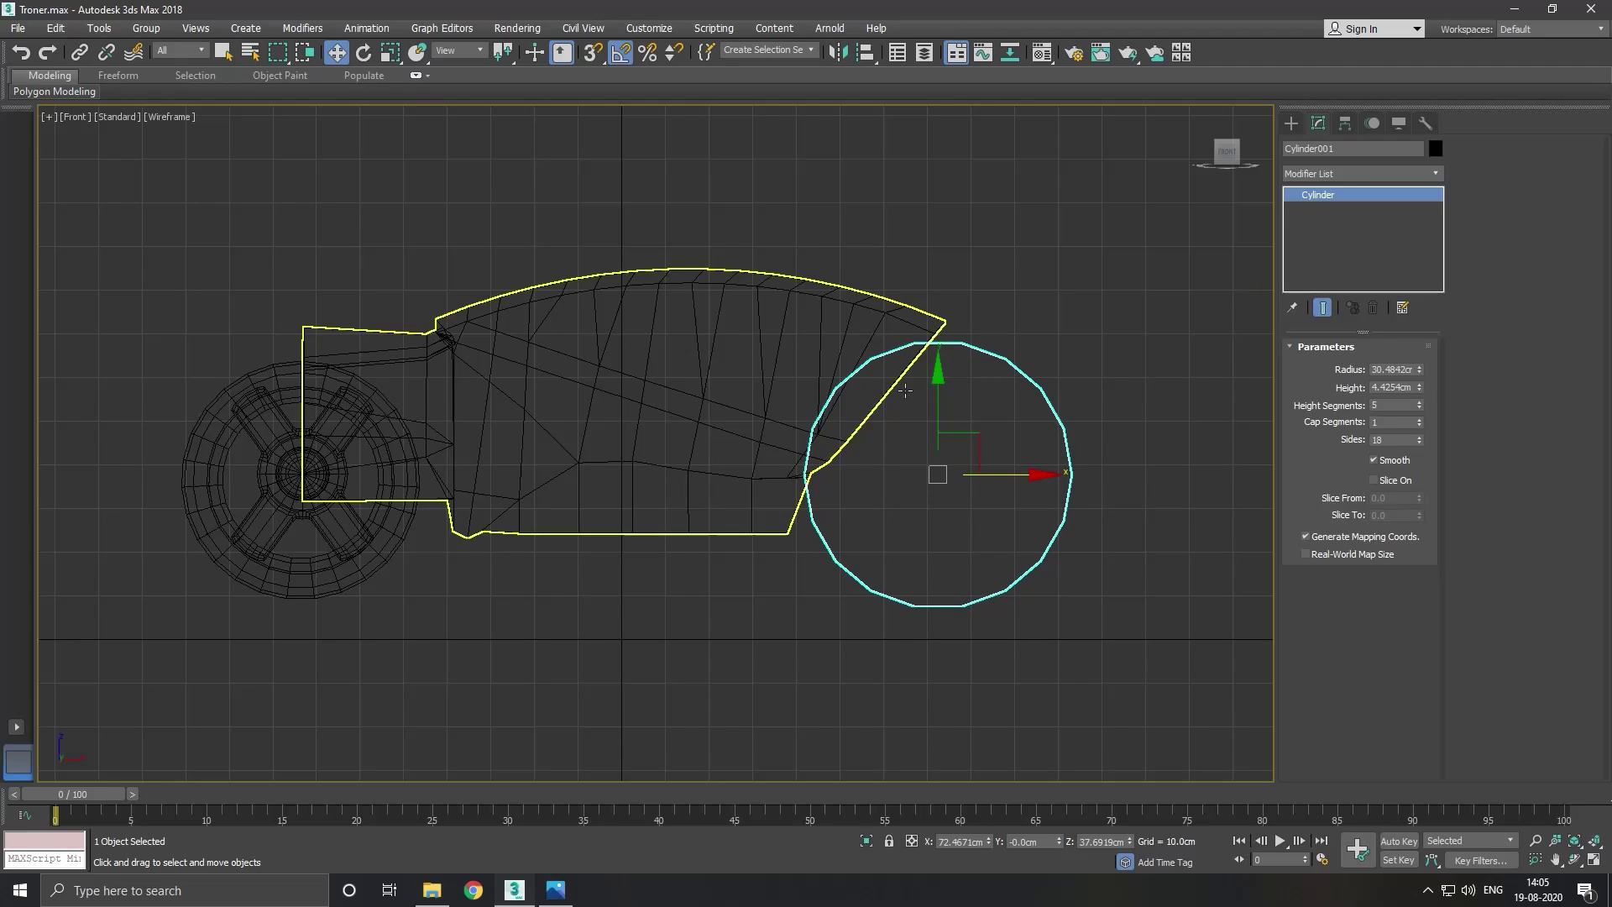
pyautogui.moveTo(946, 404); pyautogui.dragTo(945, 398)
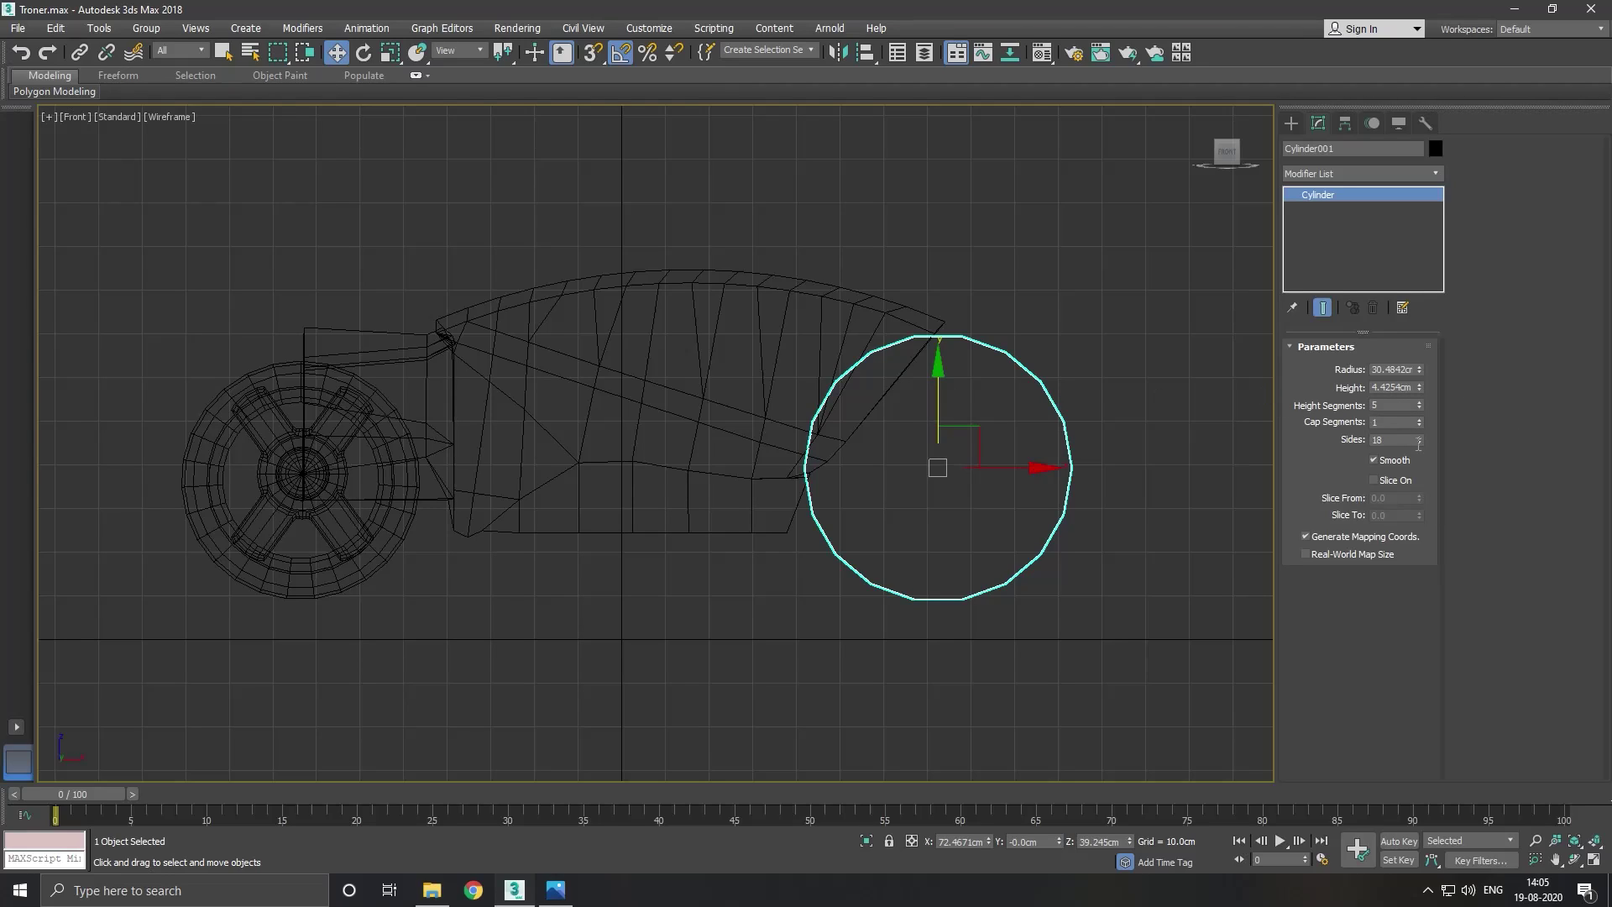
# Give the cylinder 24 sides and assign it a material from the Material Editor.
pyautogui.click(1420, 436)
pyautogui.click(1420, 436)
pyautogui.click(1420, 435)
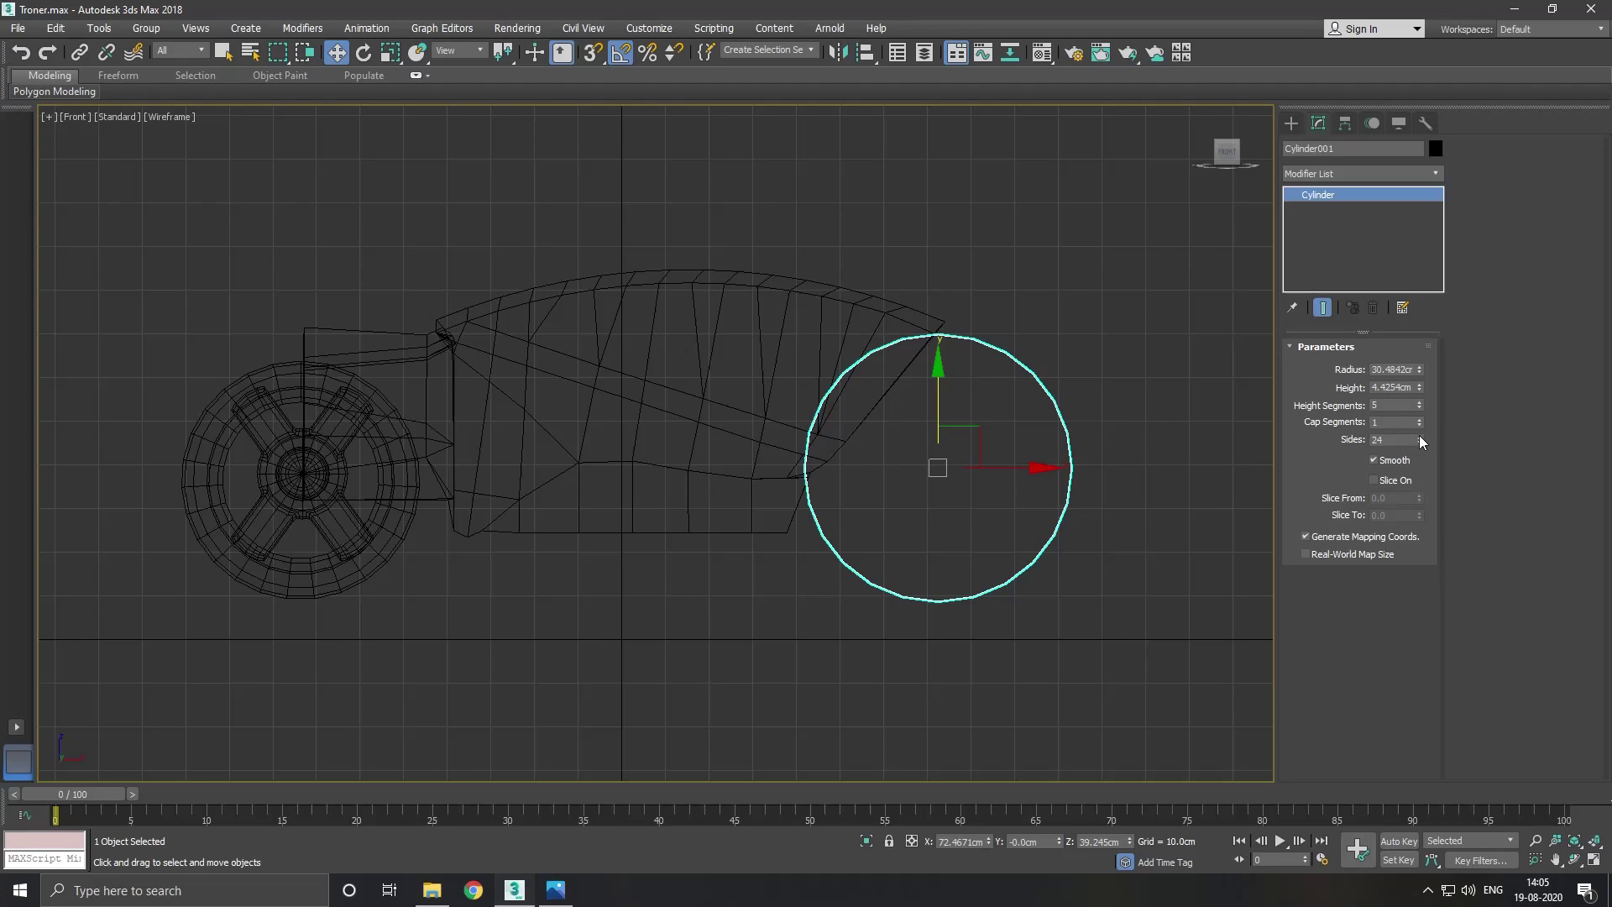
pyautogui.hotkey('alt', 'w')
pyautogui.press('m')
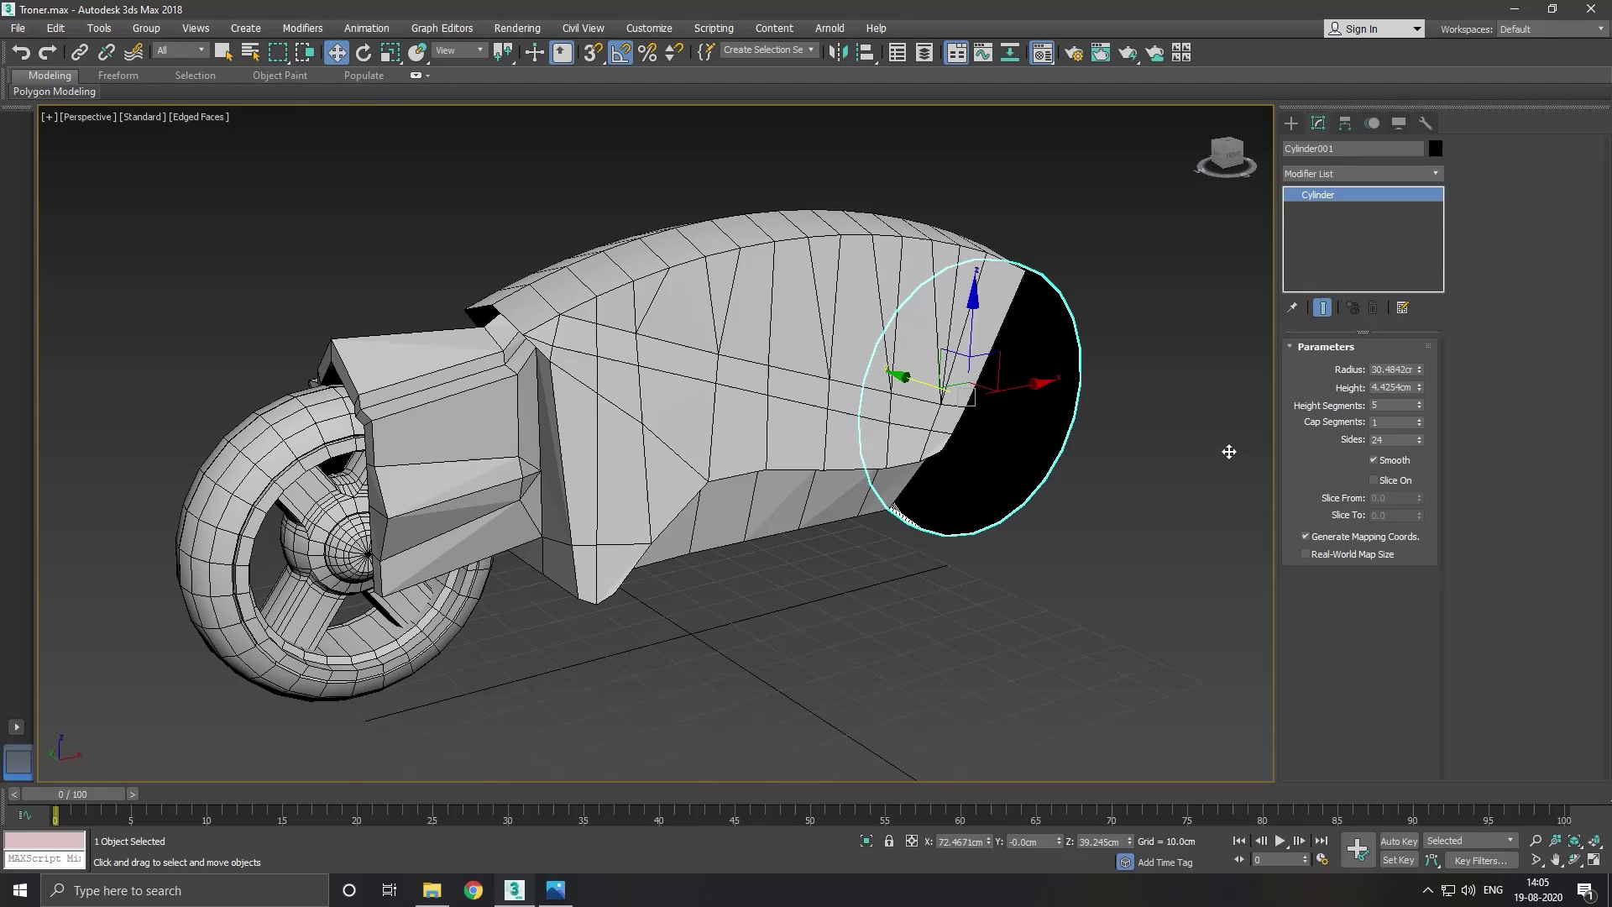
pyautogui.click(108, 391)
pyautogui.click(330, 157)
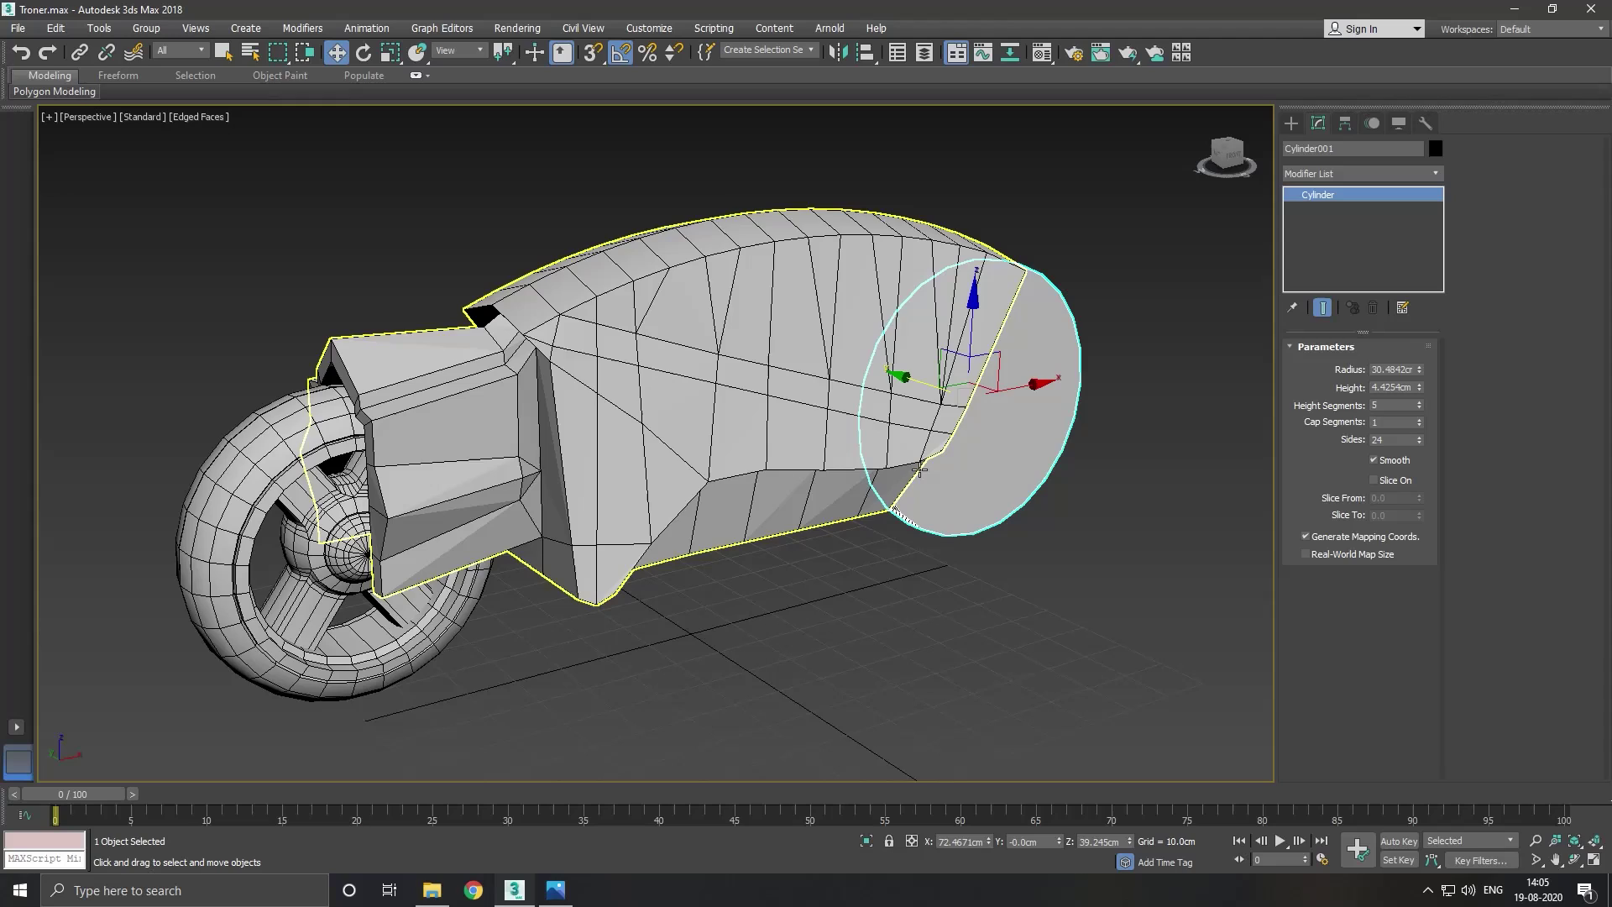
# Set height segments to 1, thicken the cylinder to about 27.76 cm, and centre it along Y.
pyautogui.keyDown('alt'); pyautogui.moveTo(924, 471); pyautogui.dragTo(771, 469, button='middle'); pyautogui.keyUp('alt')
pyautogui.scroll(2, 1092, 445)
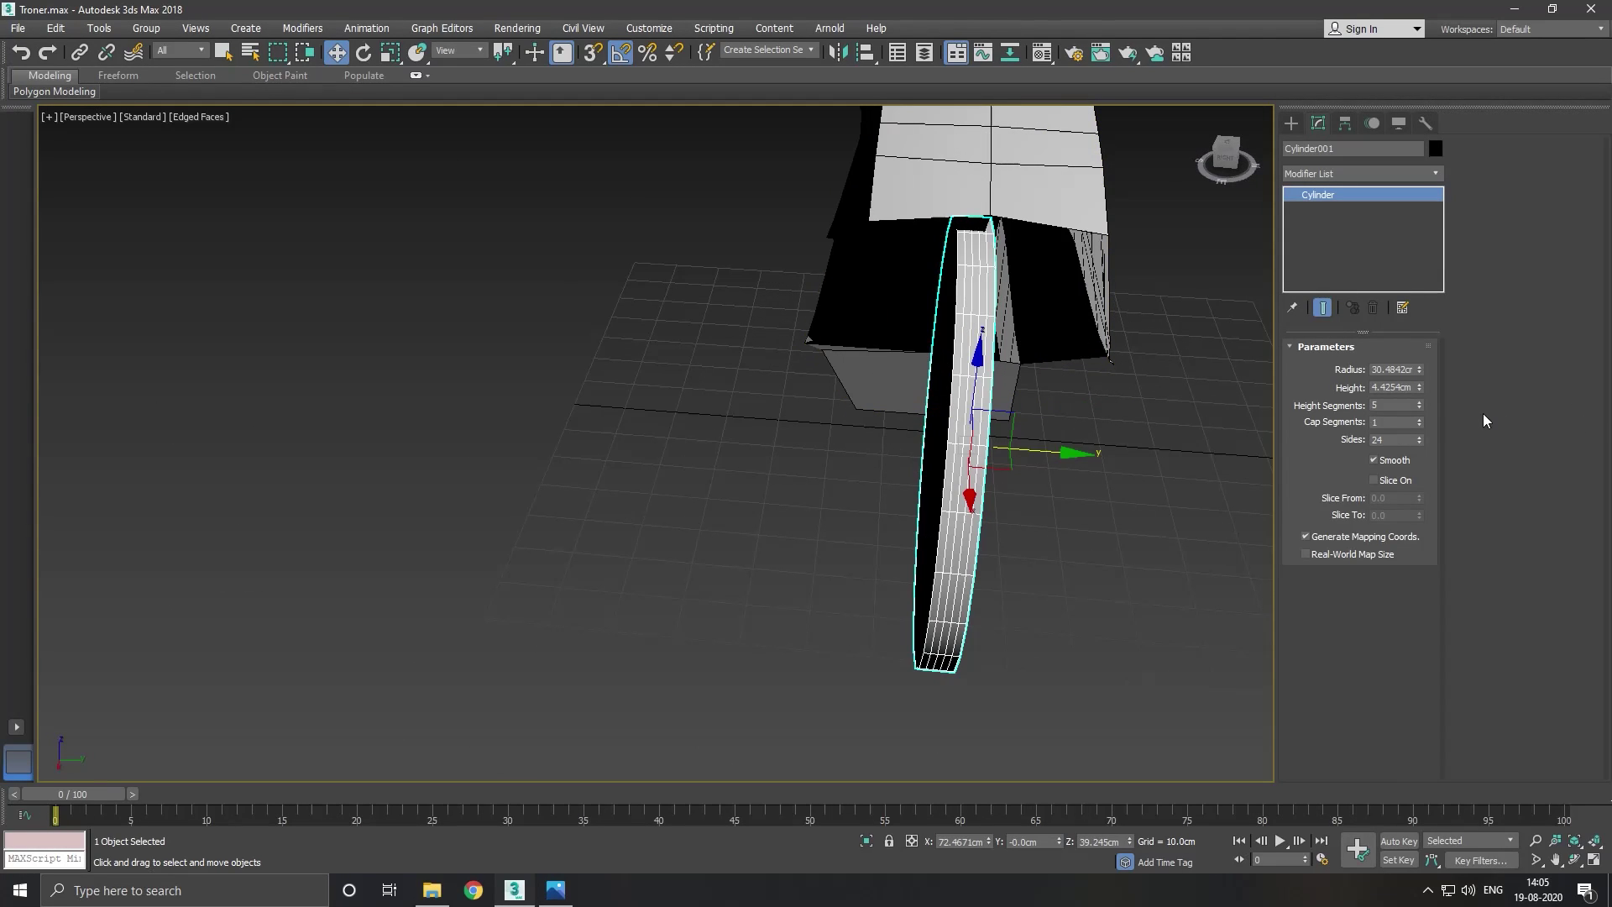
pyautogui.rightClick(1419, 407)
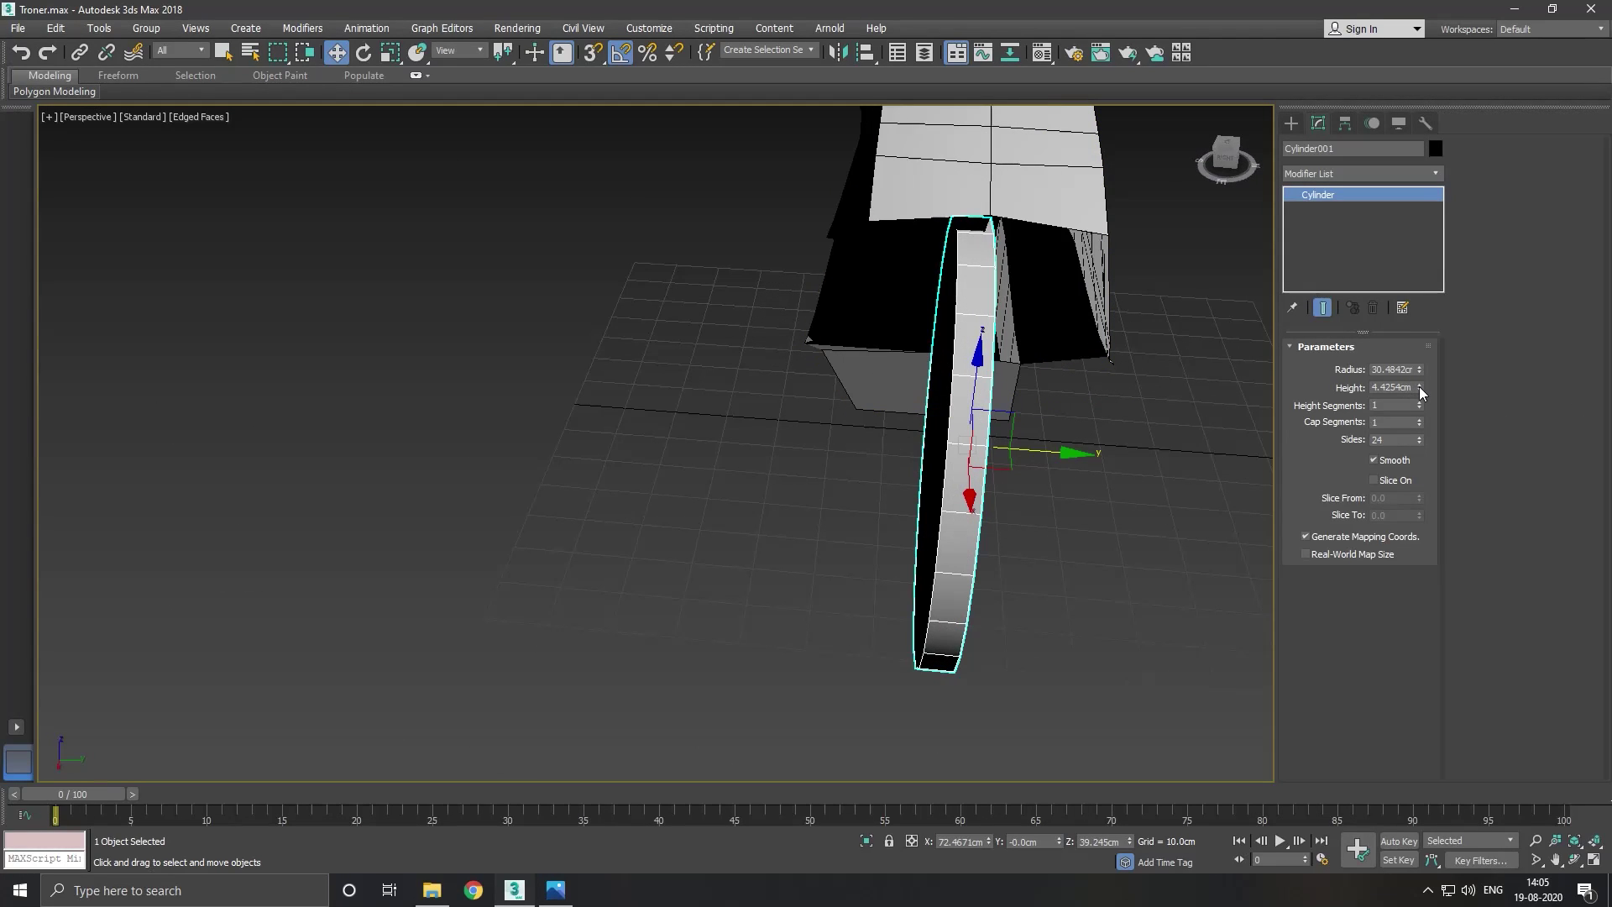
pyautogui.moveTo(1419, 391); pyautogui.dragTo(1419, 353)
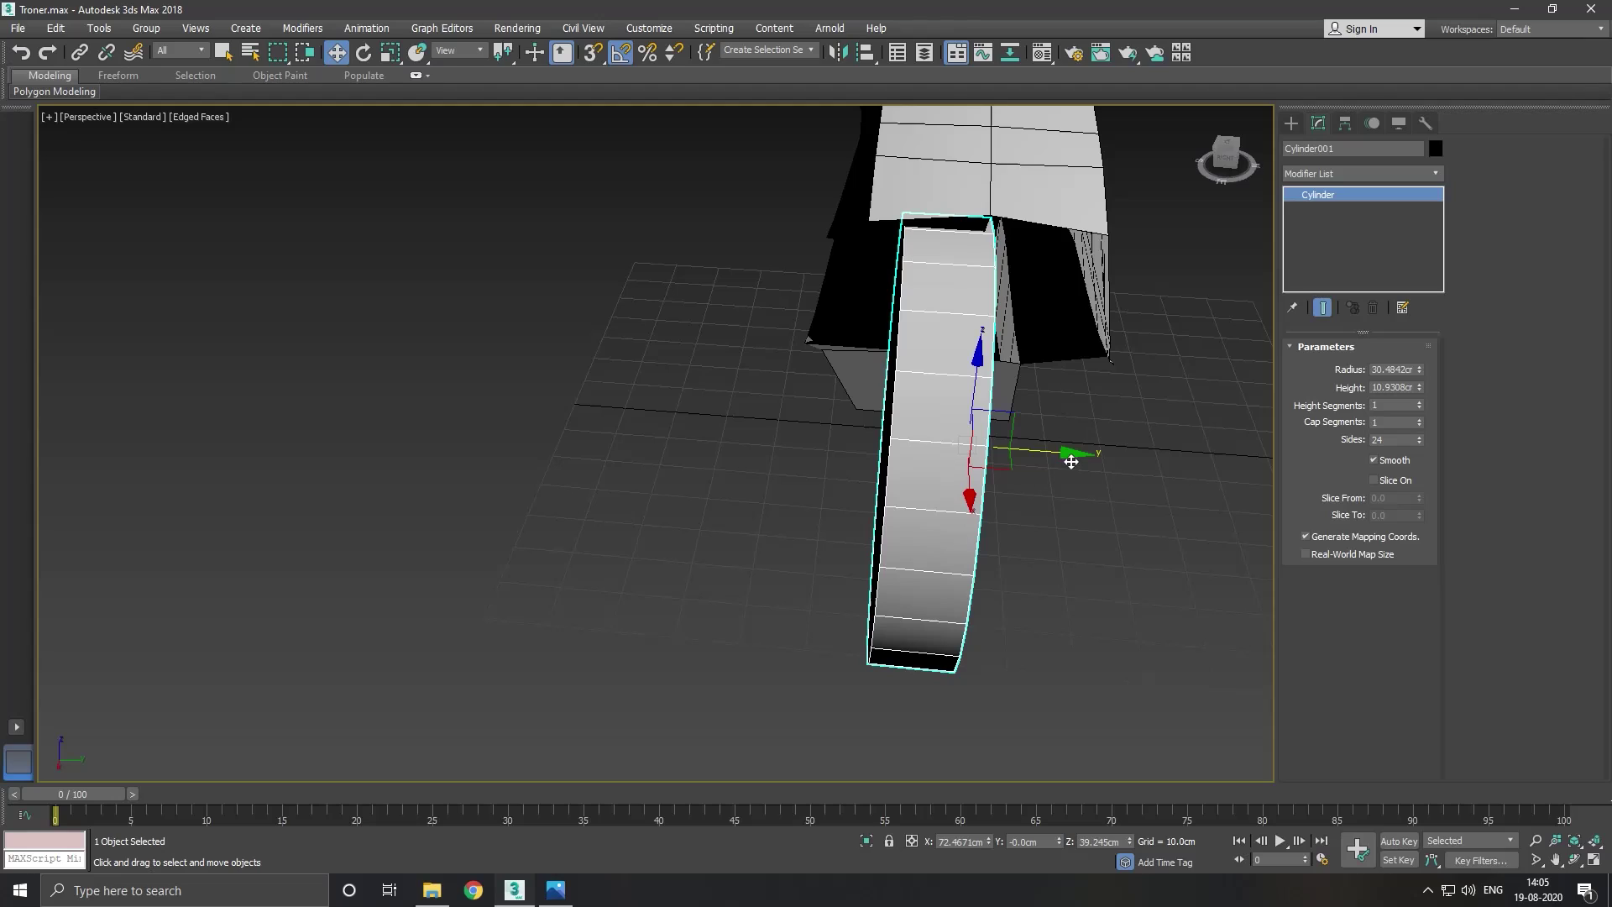
pyautogui.moveTo(1072, 461); pyautogui.dragTo(1171, 461)
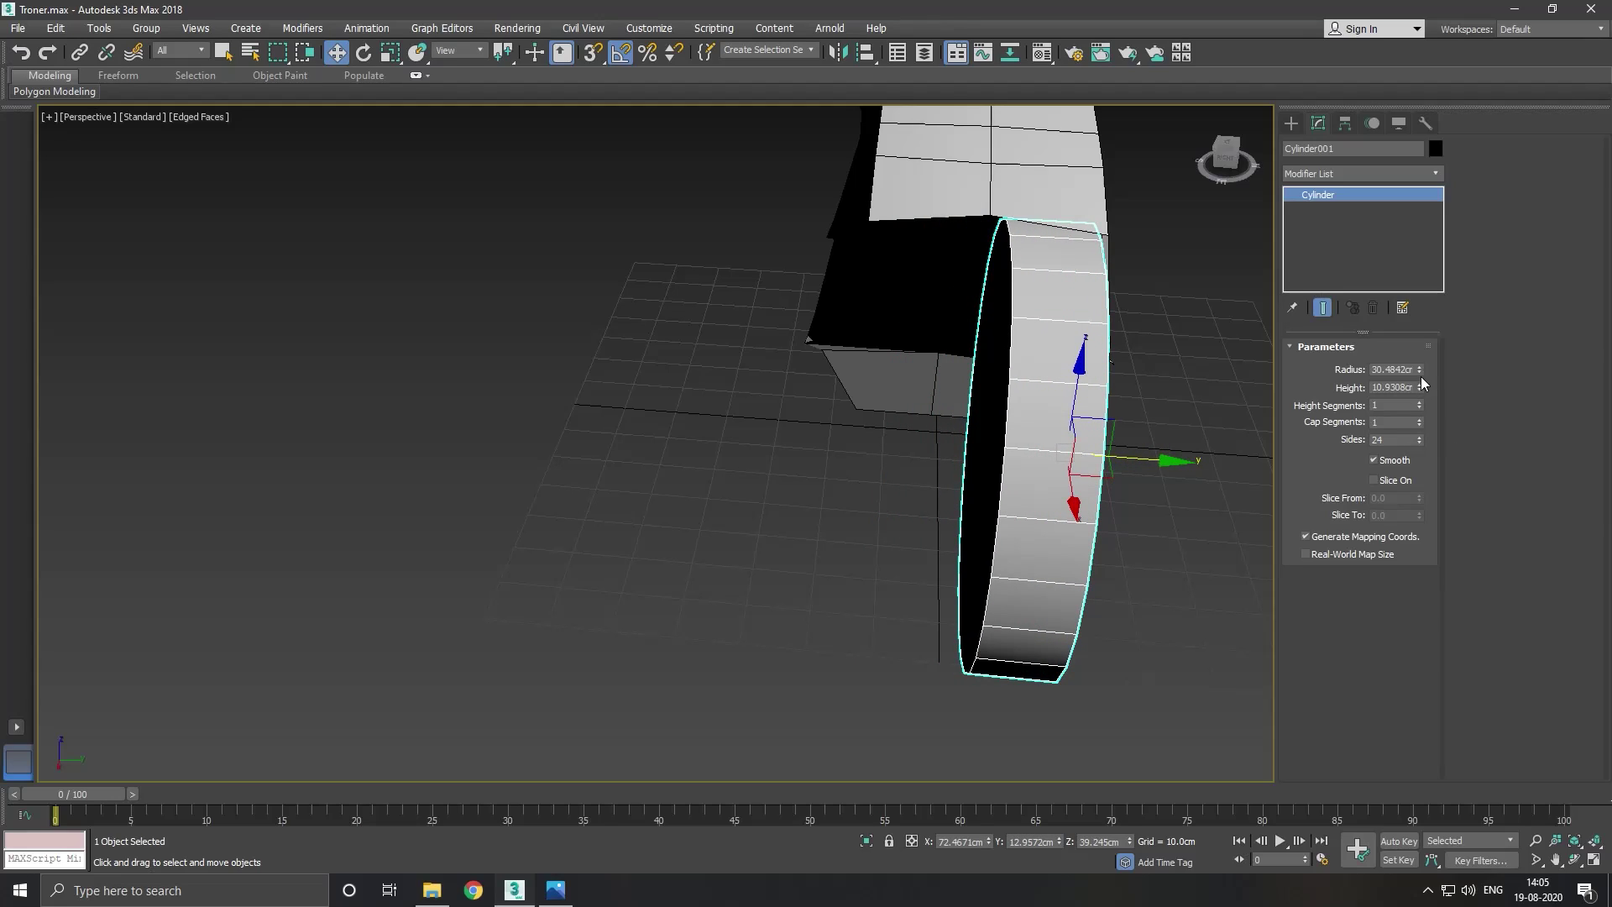
pyautogui.moveTo(1419, 389); pyautogui.dragTo(1419, 286)
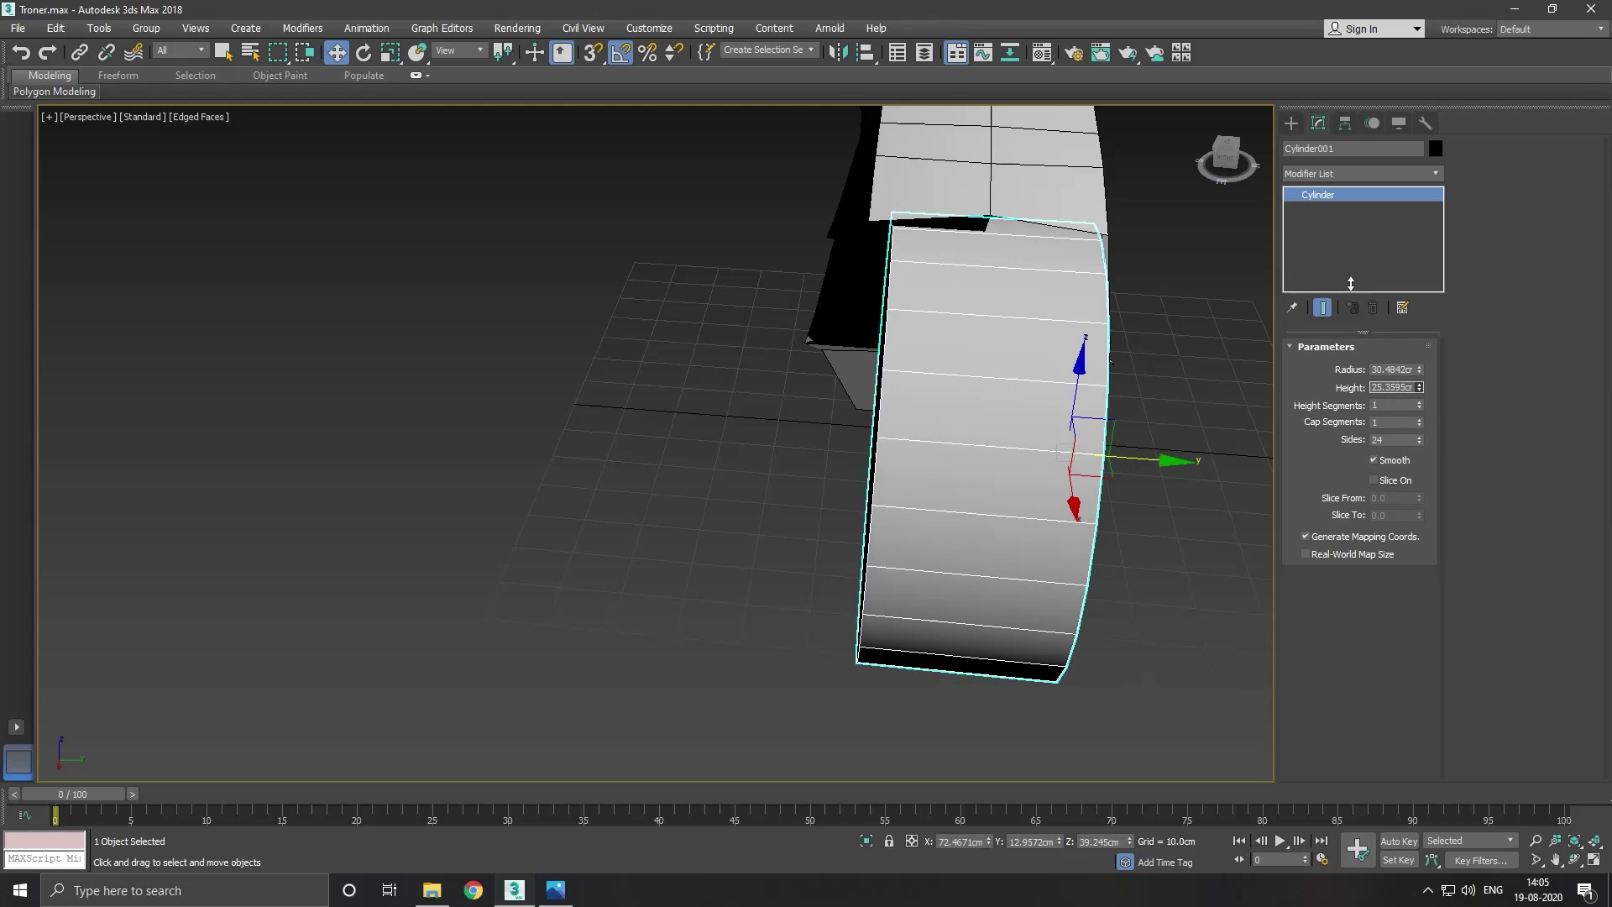
# Orbit around the wheel and body, then frame the body in the front view.
pyautogui.scroll(-3, 902, 504)
pyautogui.moveTo(910, 555)
pyautogui.keyDown('alt'); pyautogui.mouseDown(button='middle')
pyautogui.moveTo(980, 560)
pyautogui.moveTo(1096, 490)
pyautogui.mouseUp(button='middle'); pyautogui.keyUp('alt')
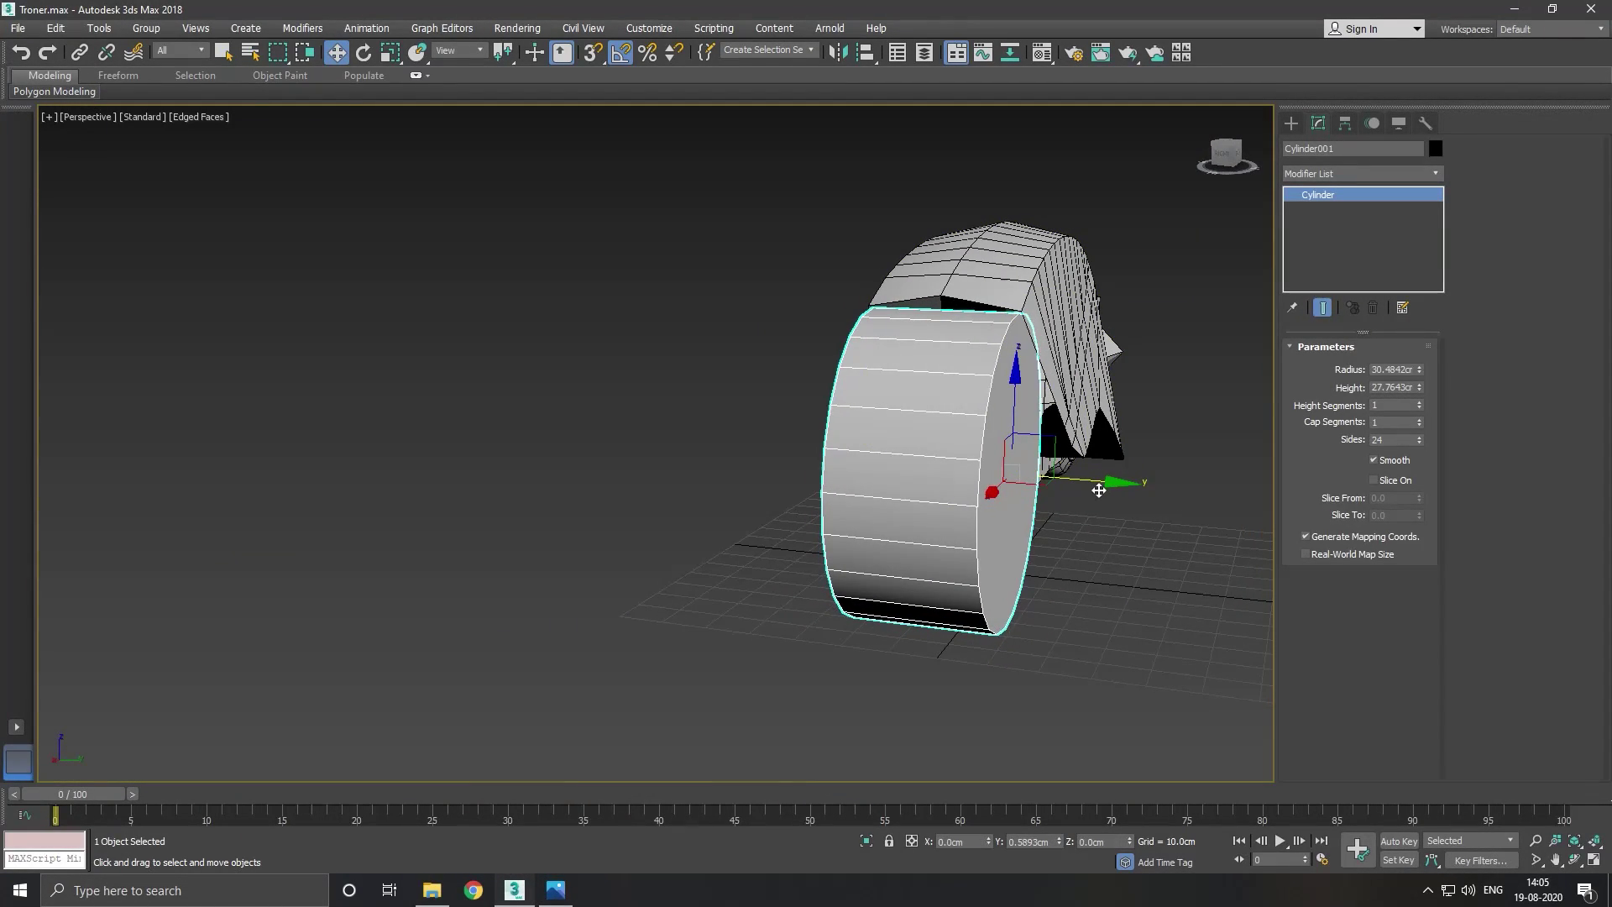
pyautogui.moveTo(1096, 490)
pyautogui.keyDown('alt'); pyautogui.mouseDown(button='middle')
pyautogui.moveTo(1029, 505)
pyautogui.moveTo(1075, 468)
pyautogui.moveTo(1028, 505)
pyautogui.mouseUp(button='middle'); pyautogui.keyUp('alt')
pyautogui.press('f')
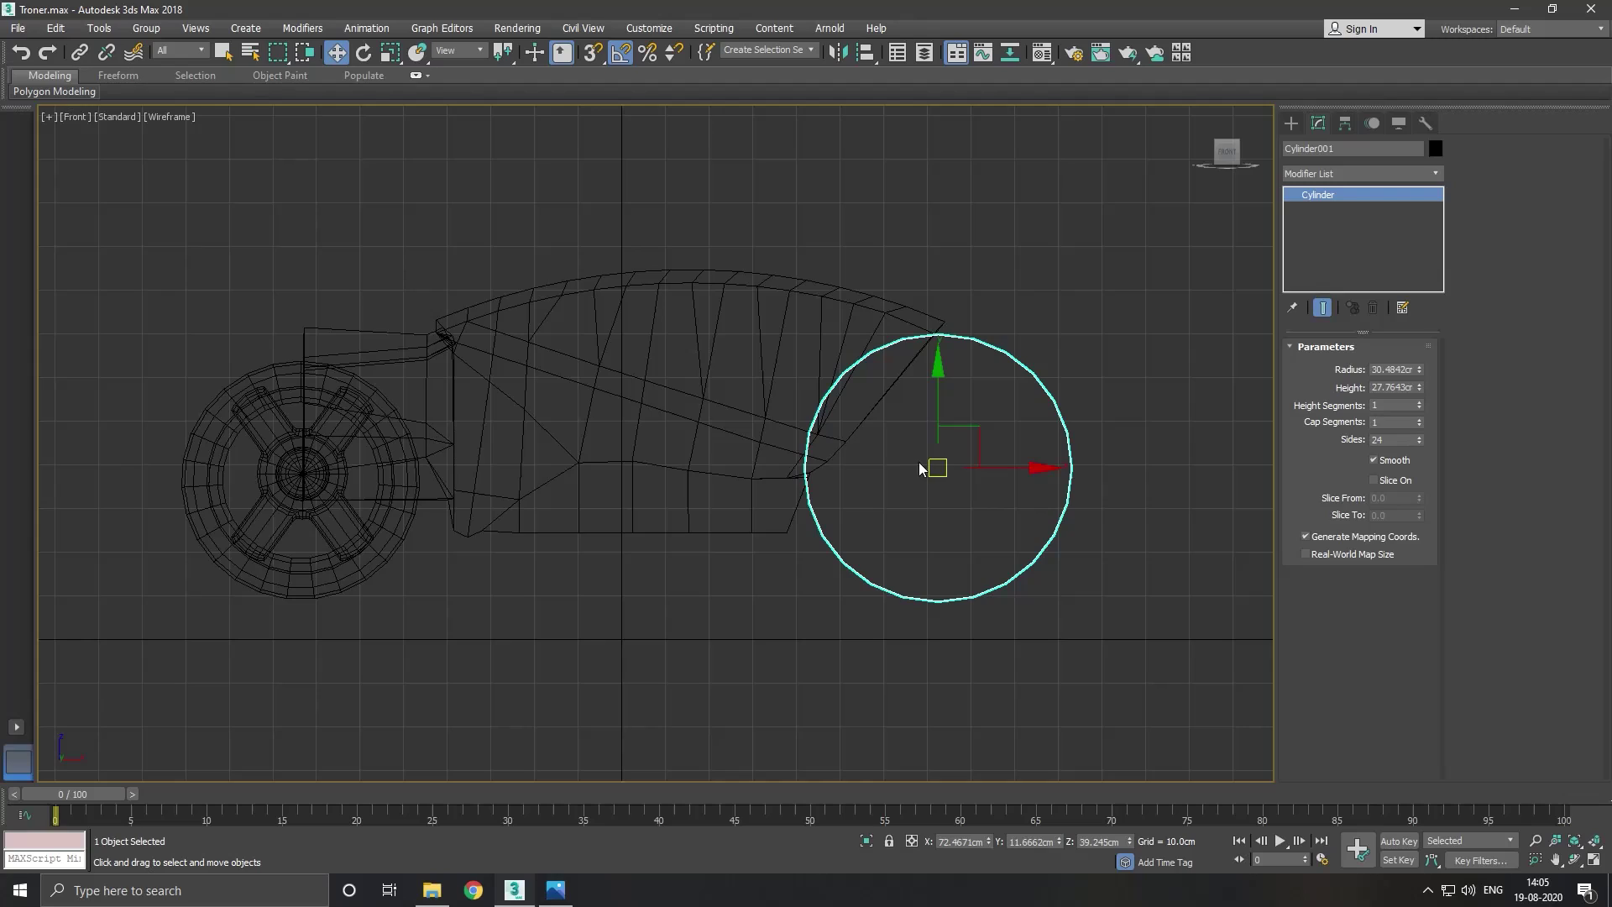
pyautogui.moveTo(767, 464); pyautogui.dragTo(814, 490, button='middle')
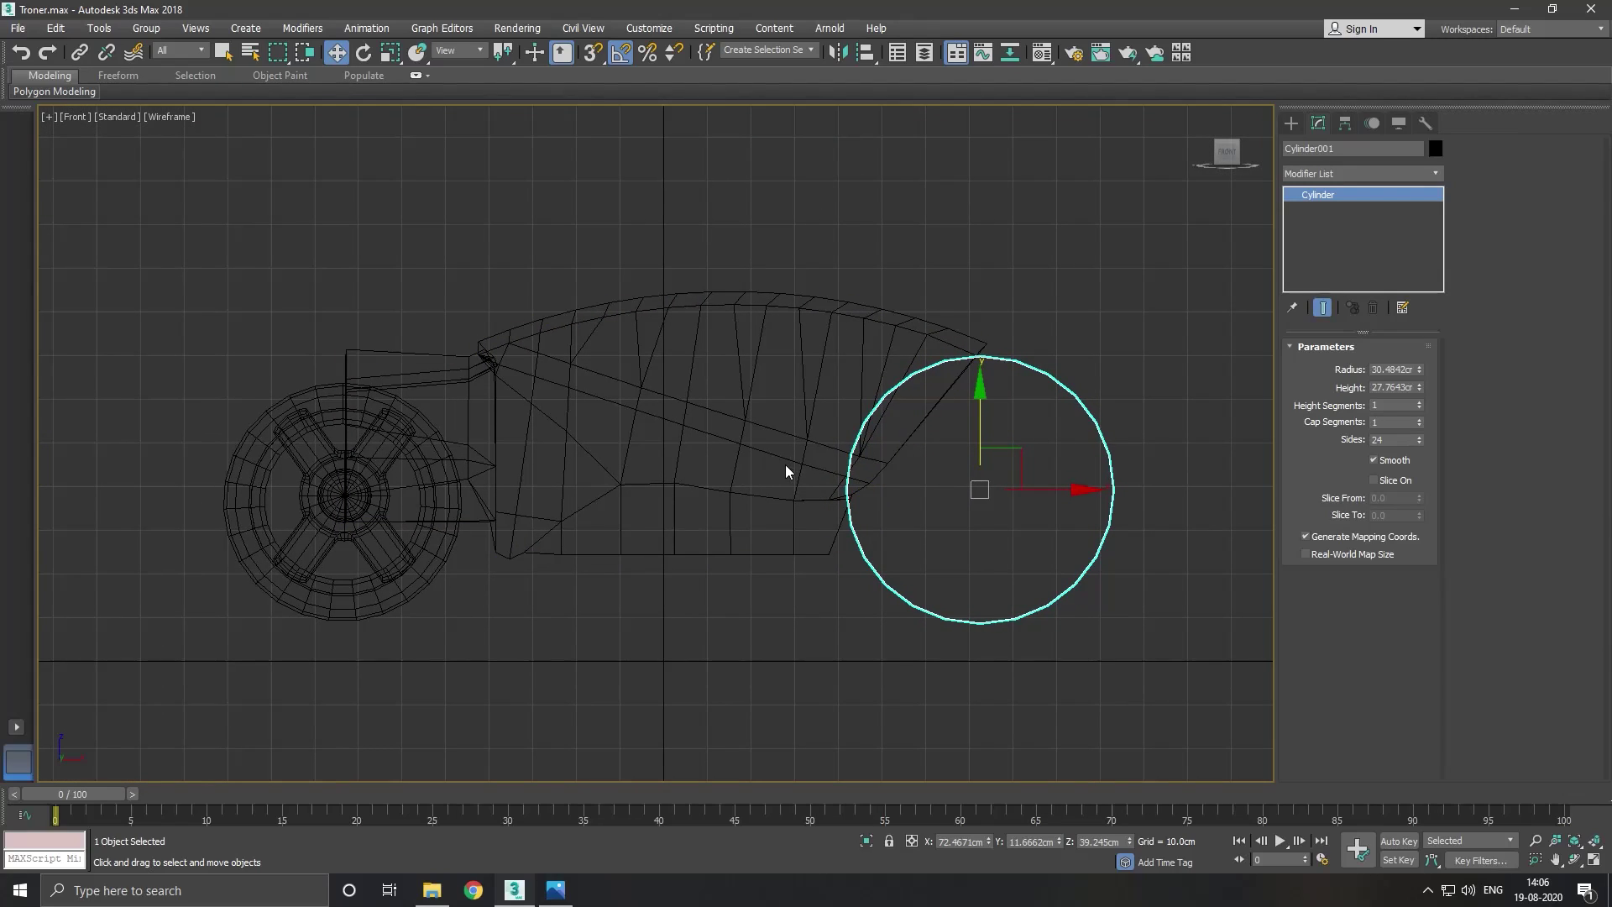
pyautogui.scroll(2, 786, 471)
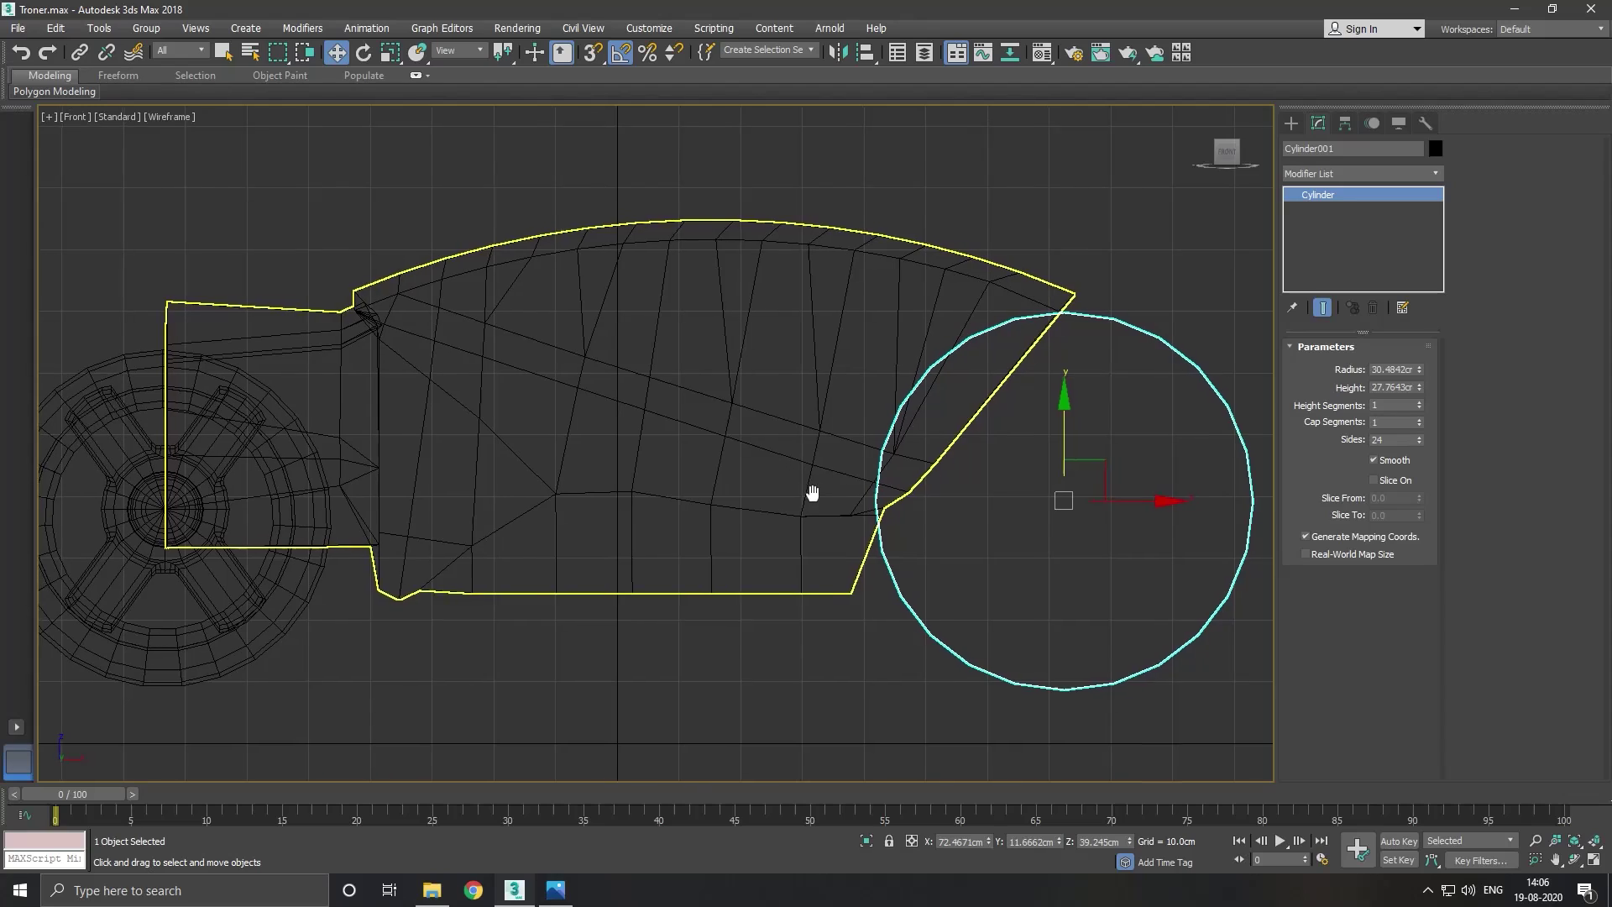
pyautogui.moveTo(814, 490); pyautogui.dragTo(835, 527, button='middle')
# In Plane001's Vertex mode, raise the vertices along the lower diagonal panel line.
pyautogui.click(835, 531)
pyautogui.click(1316, 366)
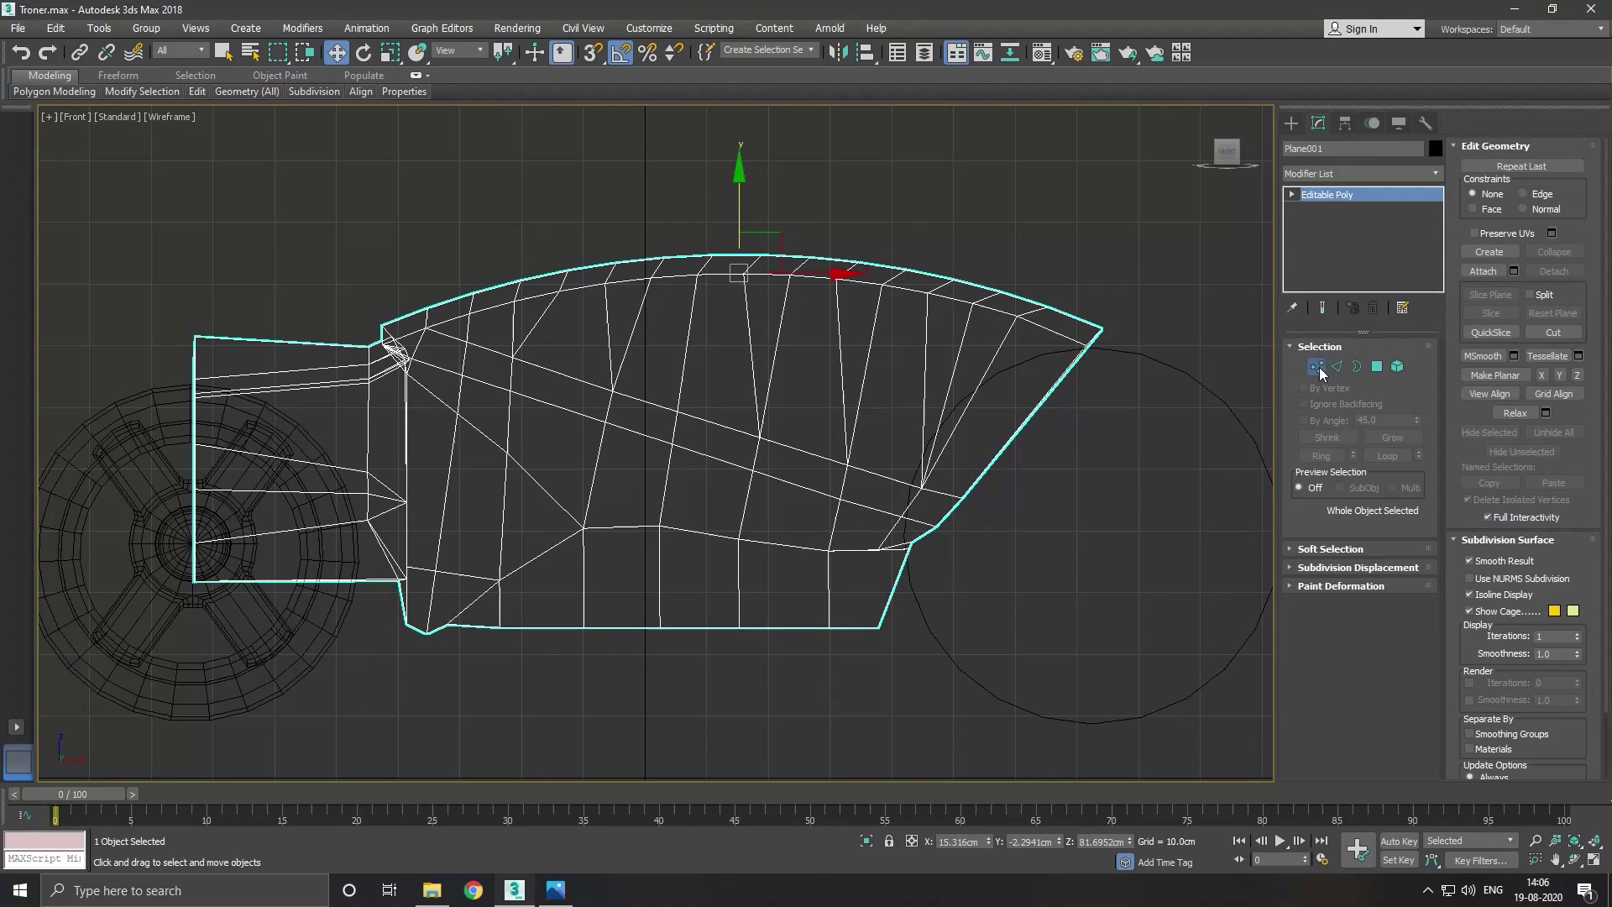
pyautogui.click(787, 503)
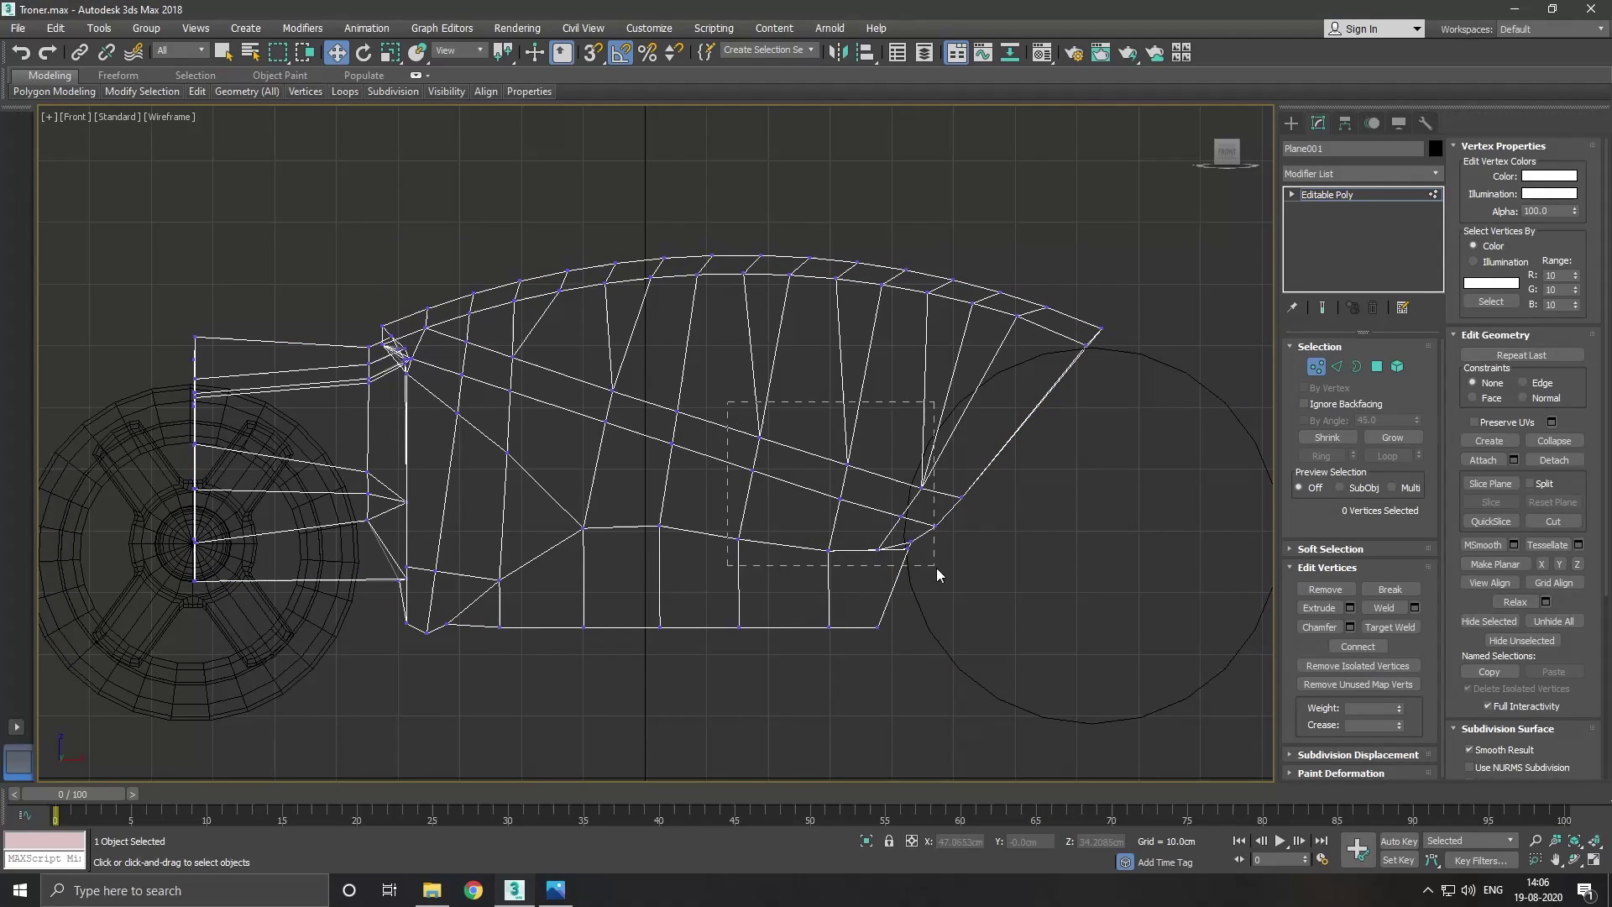
pyautogui.moveTo(936, 568); pyautogui.dragTo(979, 582)
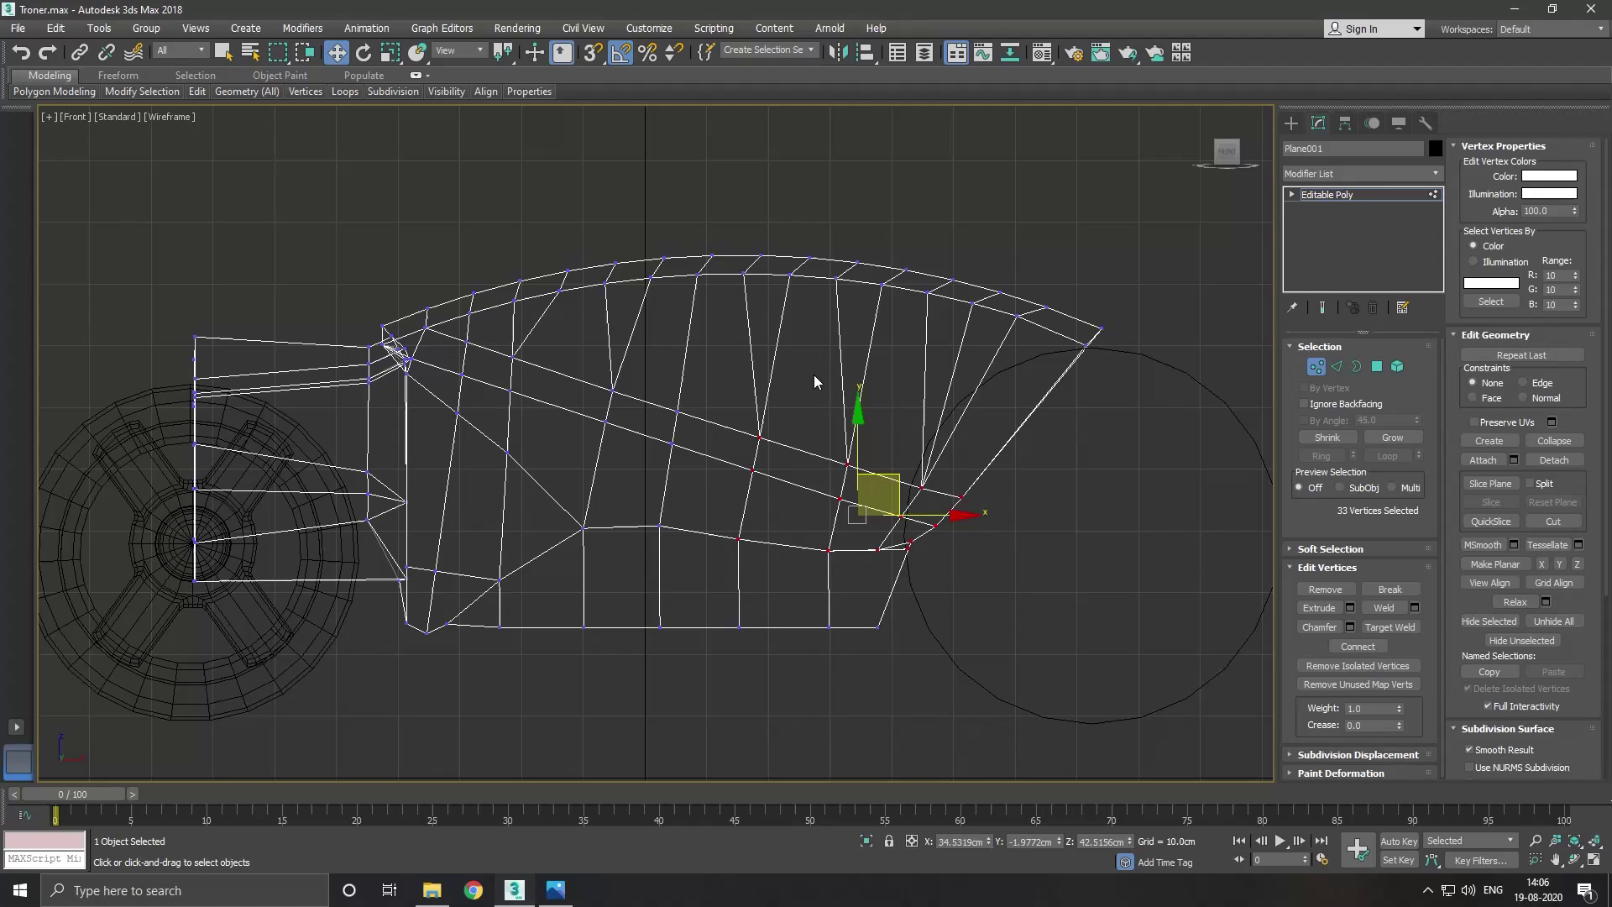
pyautogui.moveTo(864, 440); pyautogui.dragTo(897, 379)
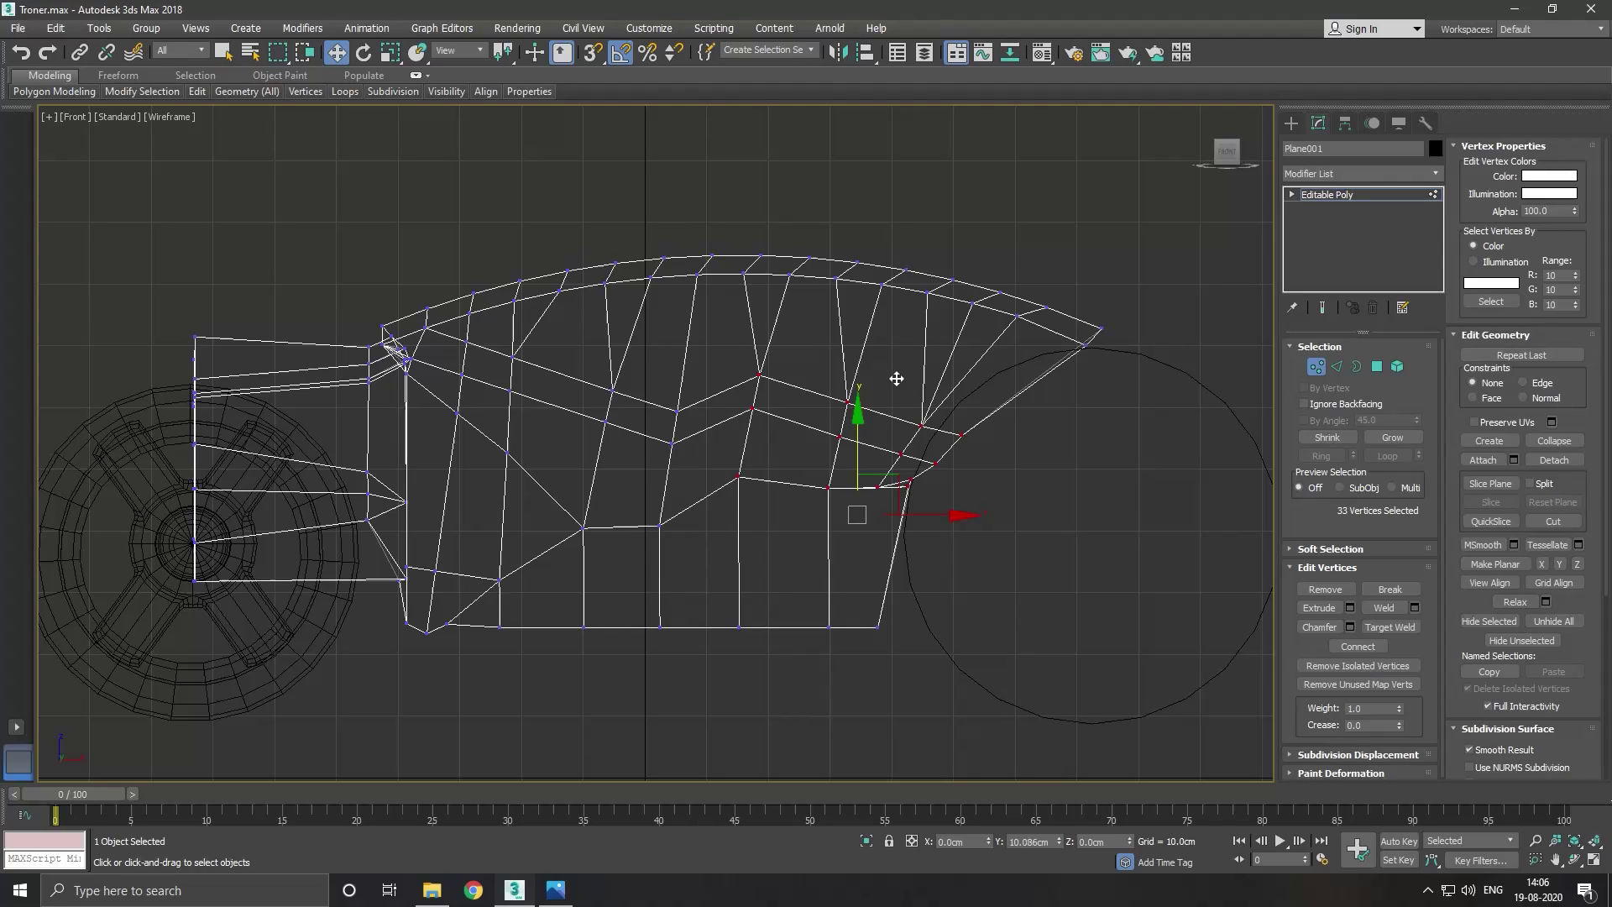
pyautogui.moveTo(897, 379); pyautogui.dragTo(898, 373)
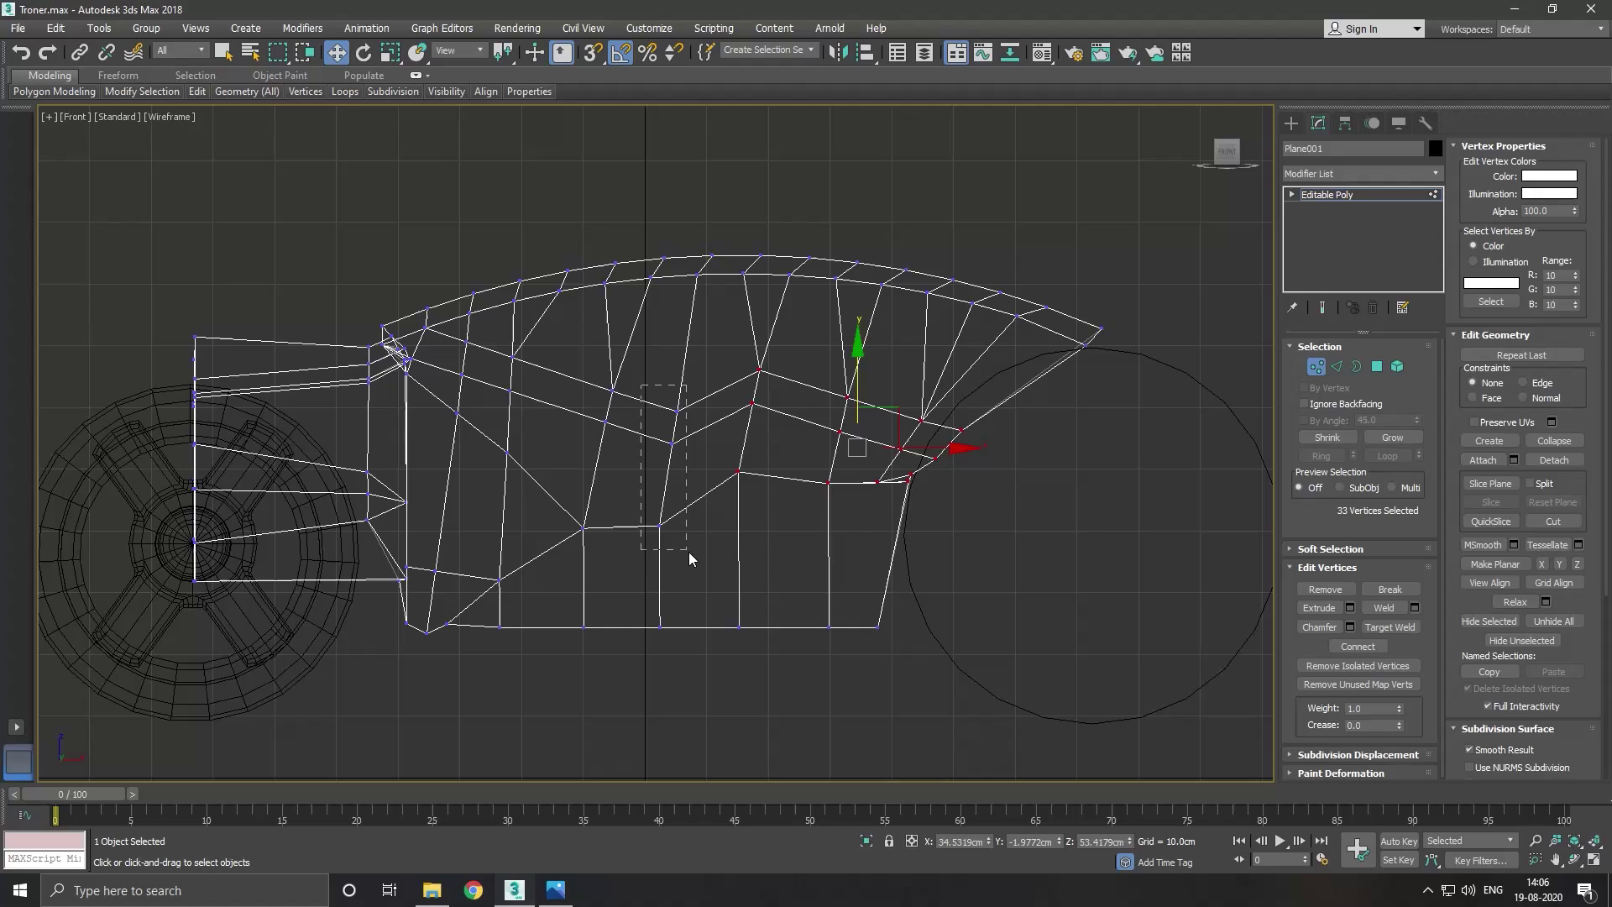
# Raise the middle and forward vertex columns toward the body's top edge.
pyautogui.moveTo(689, 552); pyautogui.dragTo(689, 554)
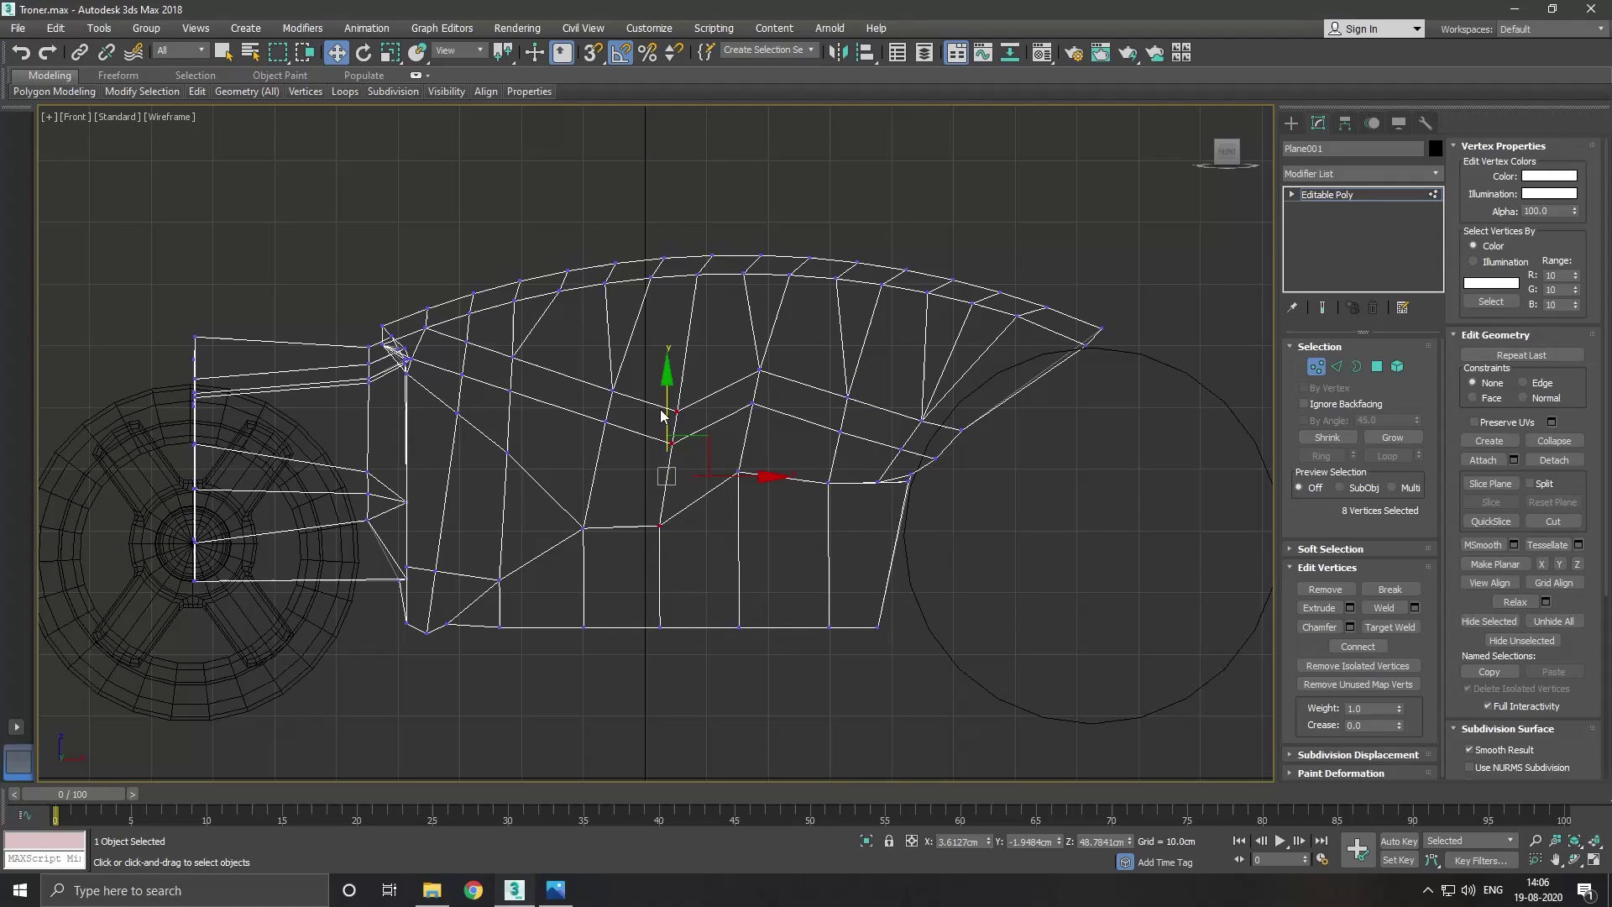
pyautogui.moveTo(674, 424); pyautogui.dragTo(687, 355)
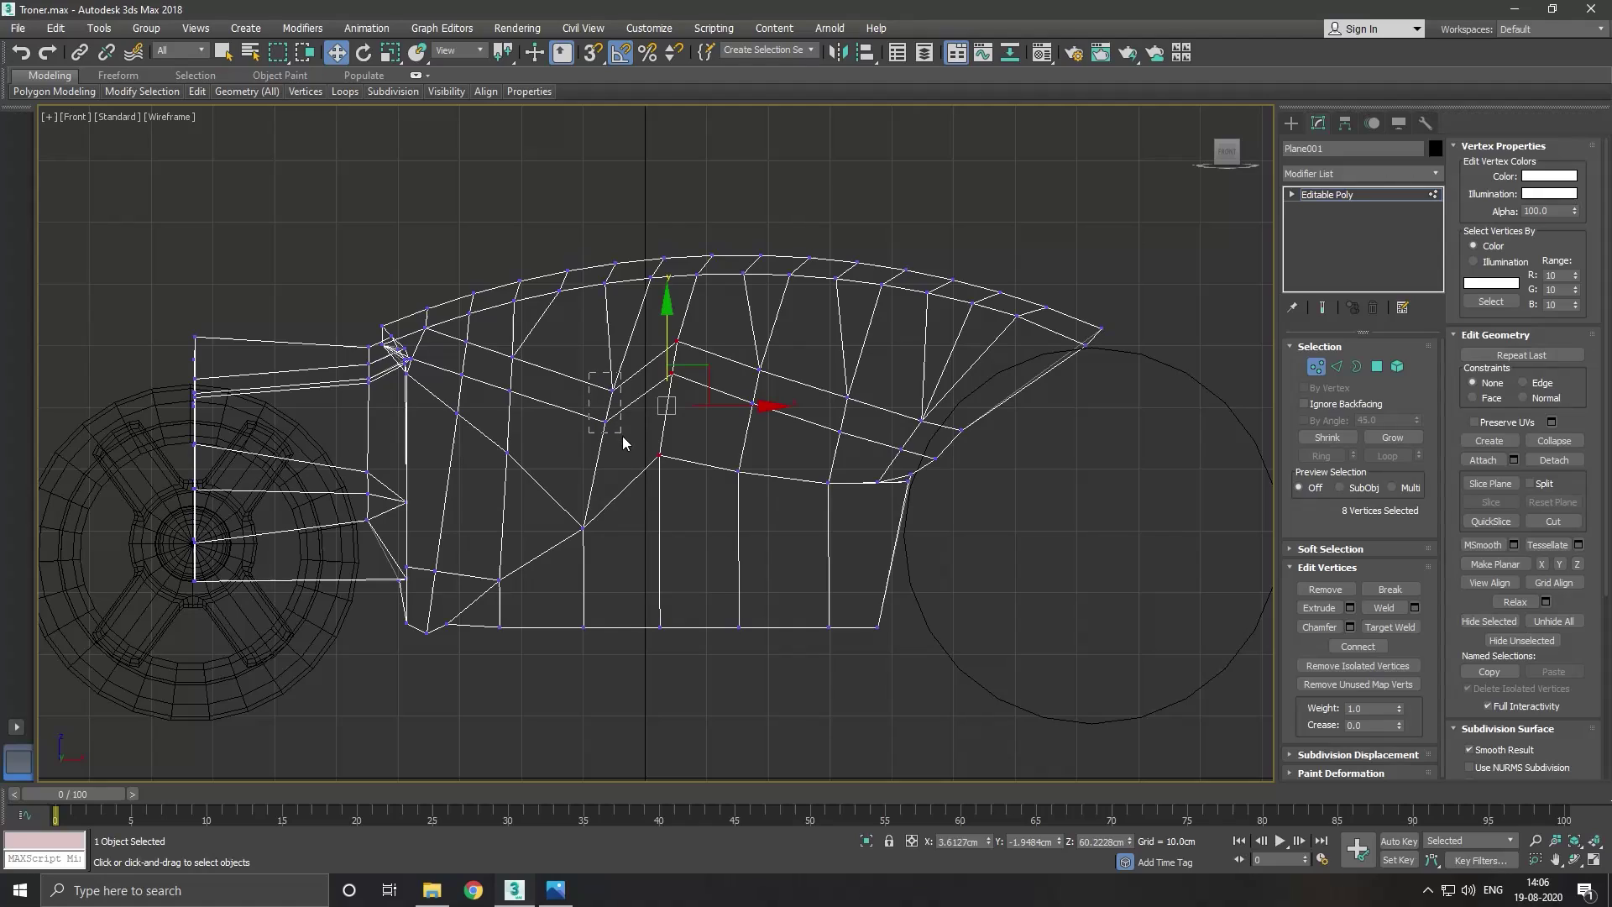
pyautogui.moveTo(622, 436); pyautogui.dragTo(622, 435)
pyautogui.moveTo(613, 350); pyautogui.dragTo(628, 285)
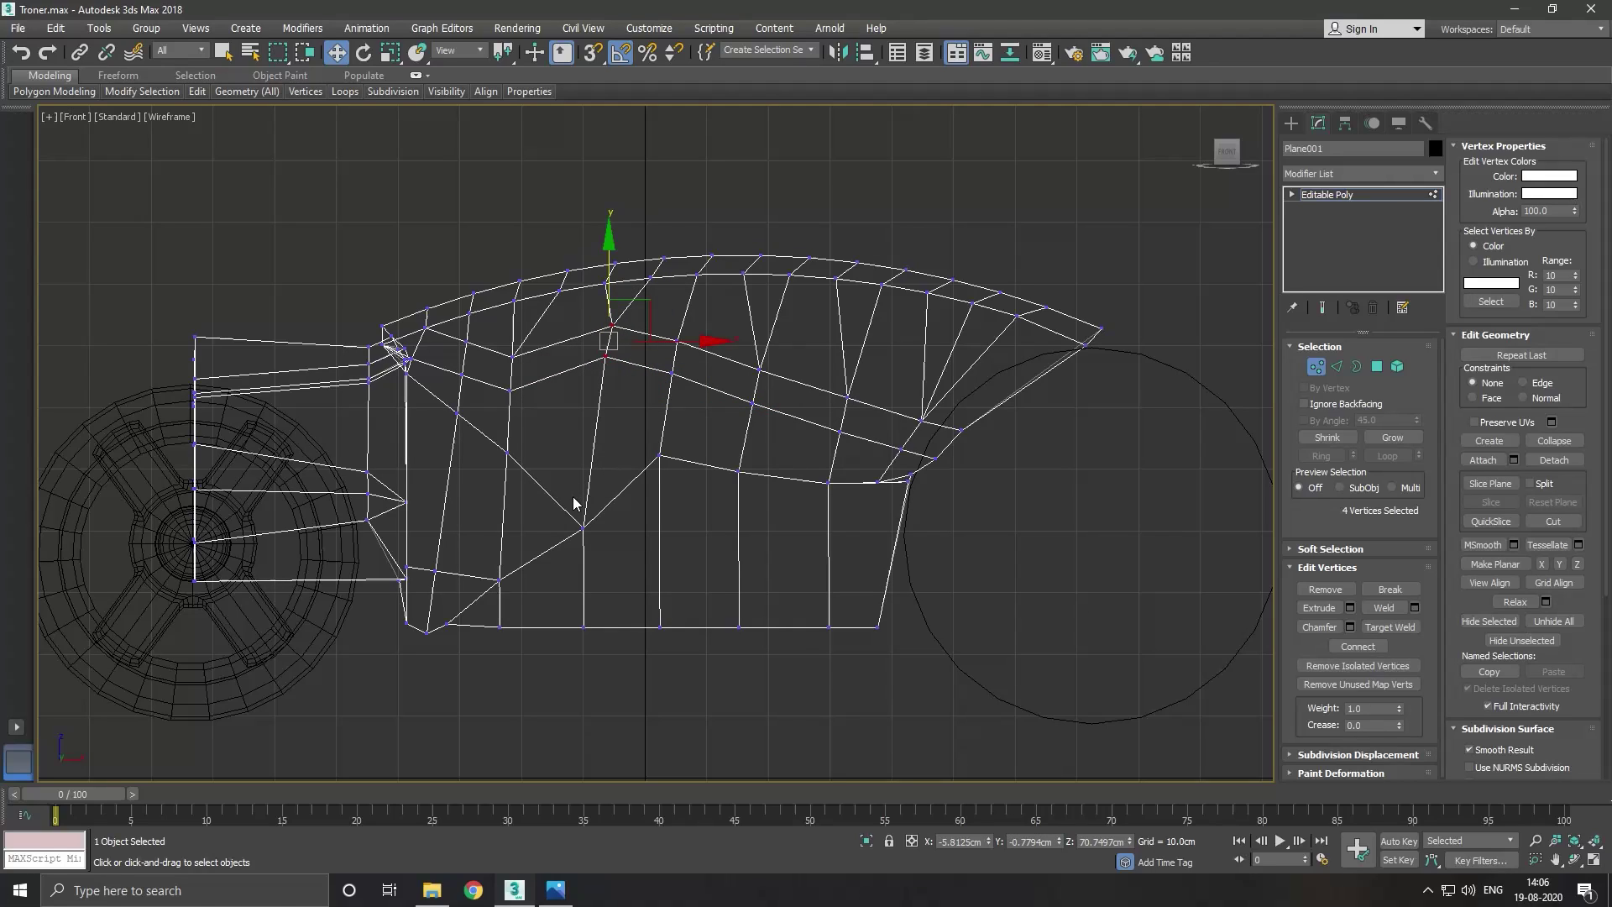
pyautogui.moveTo(598, 504); pyautogui.dragTo(697, 514, button='middle')
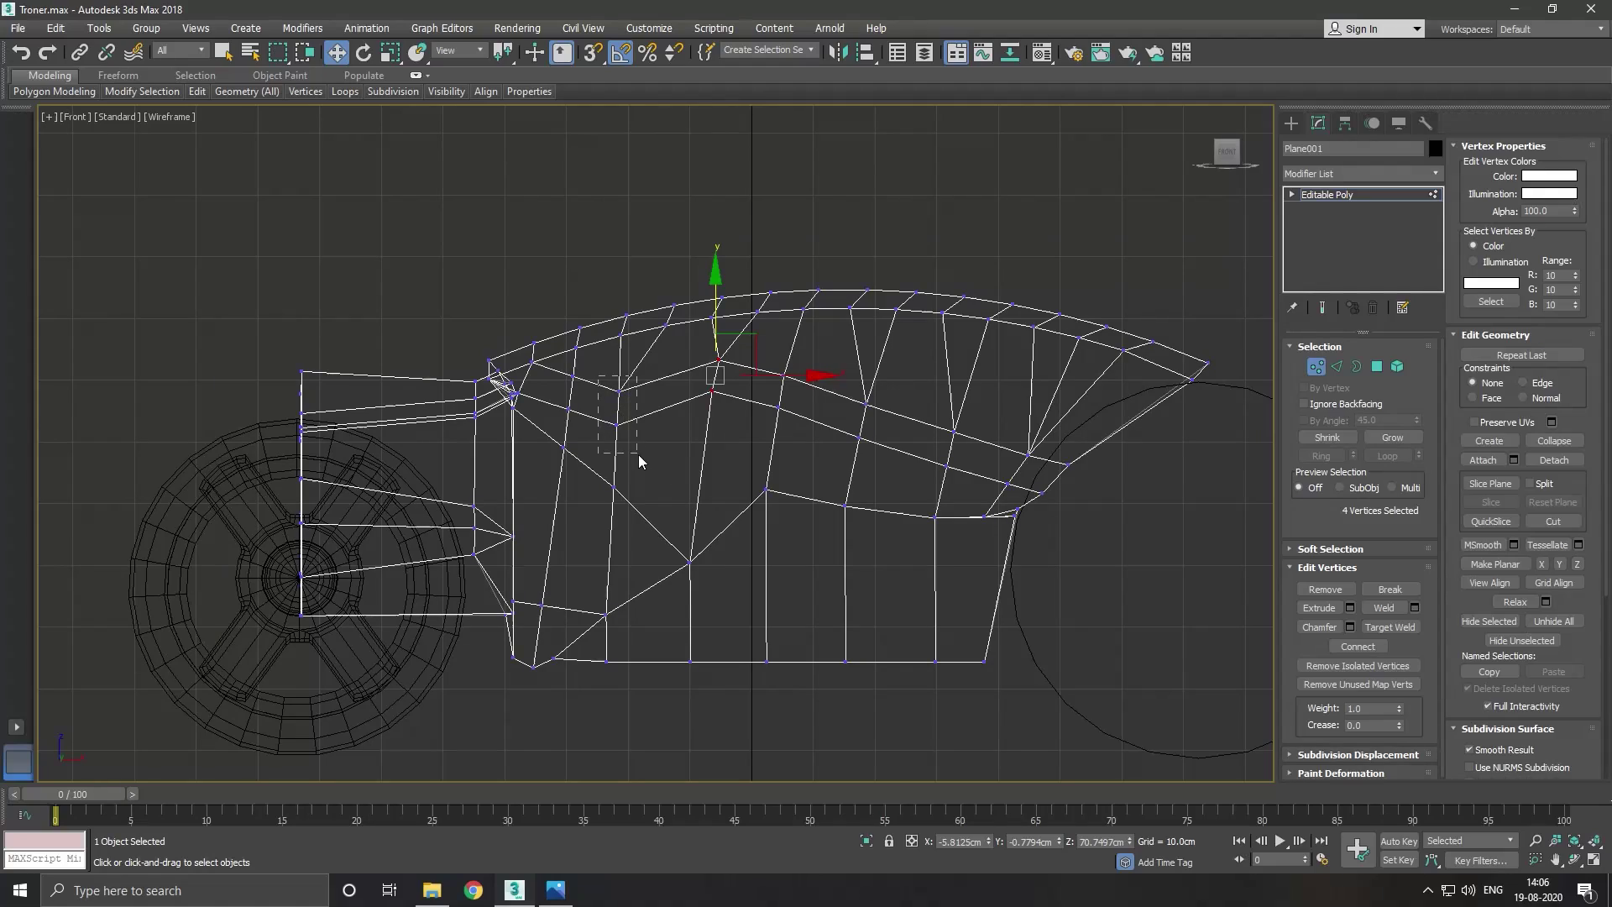
pyautogui.moveTo(629, 358); pyautogui.dragTo(635, 316)
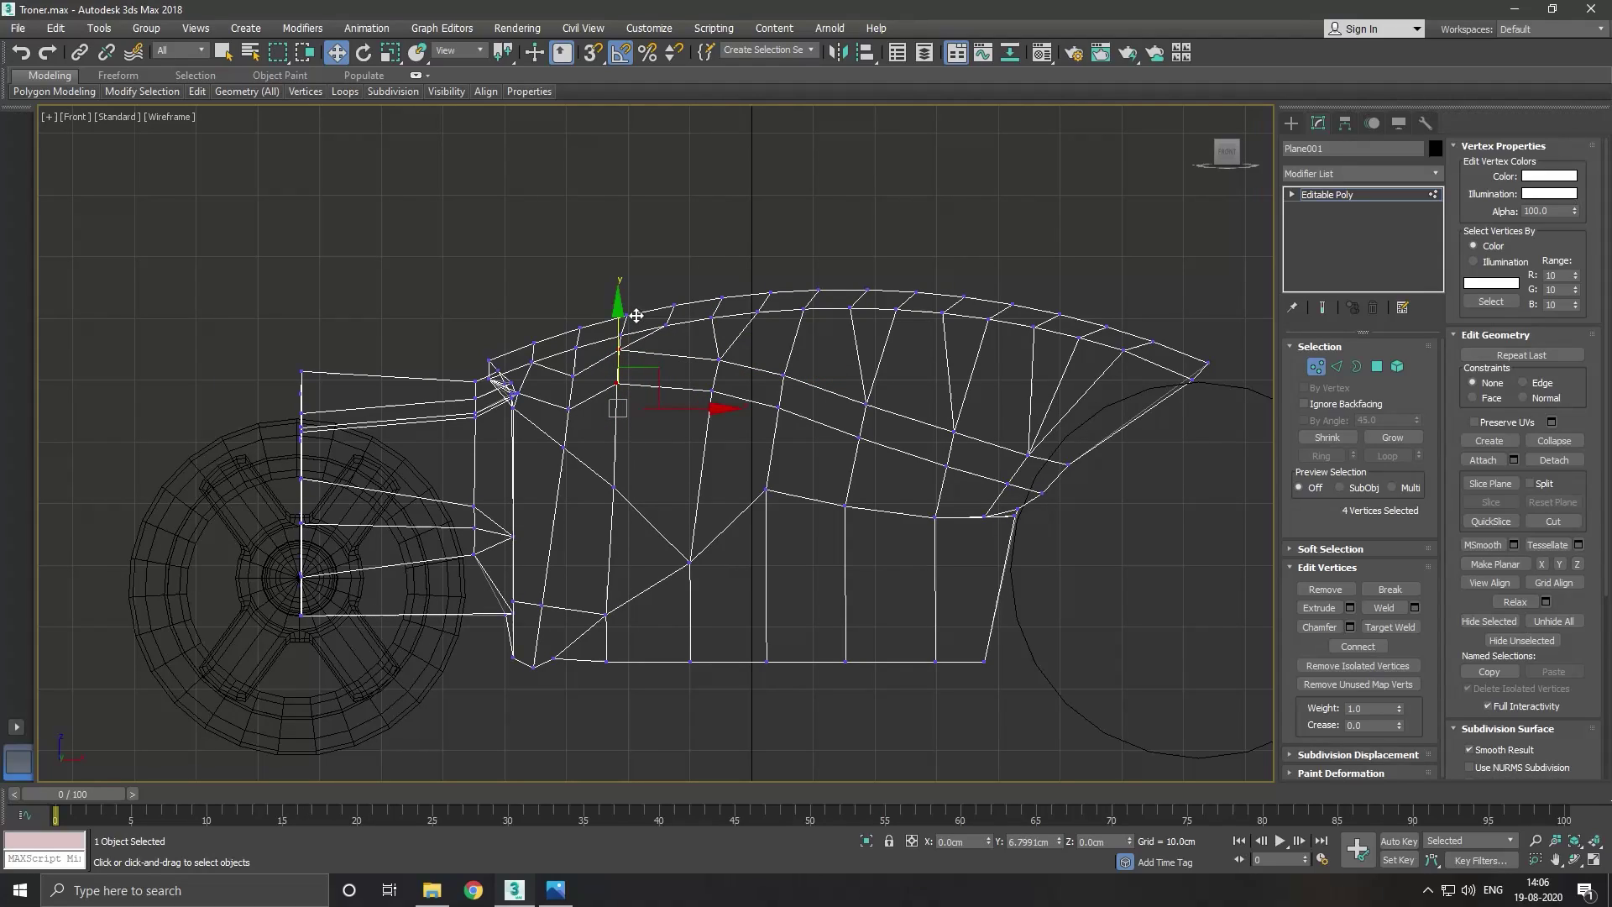
pyautogui.moveTo(636, 315); pyautogui.dragTo(636, 314)
# Reposition a vertex near the top edge of the upper panel line.
pyautogui.scroll(5, 538, 370)
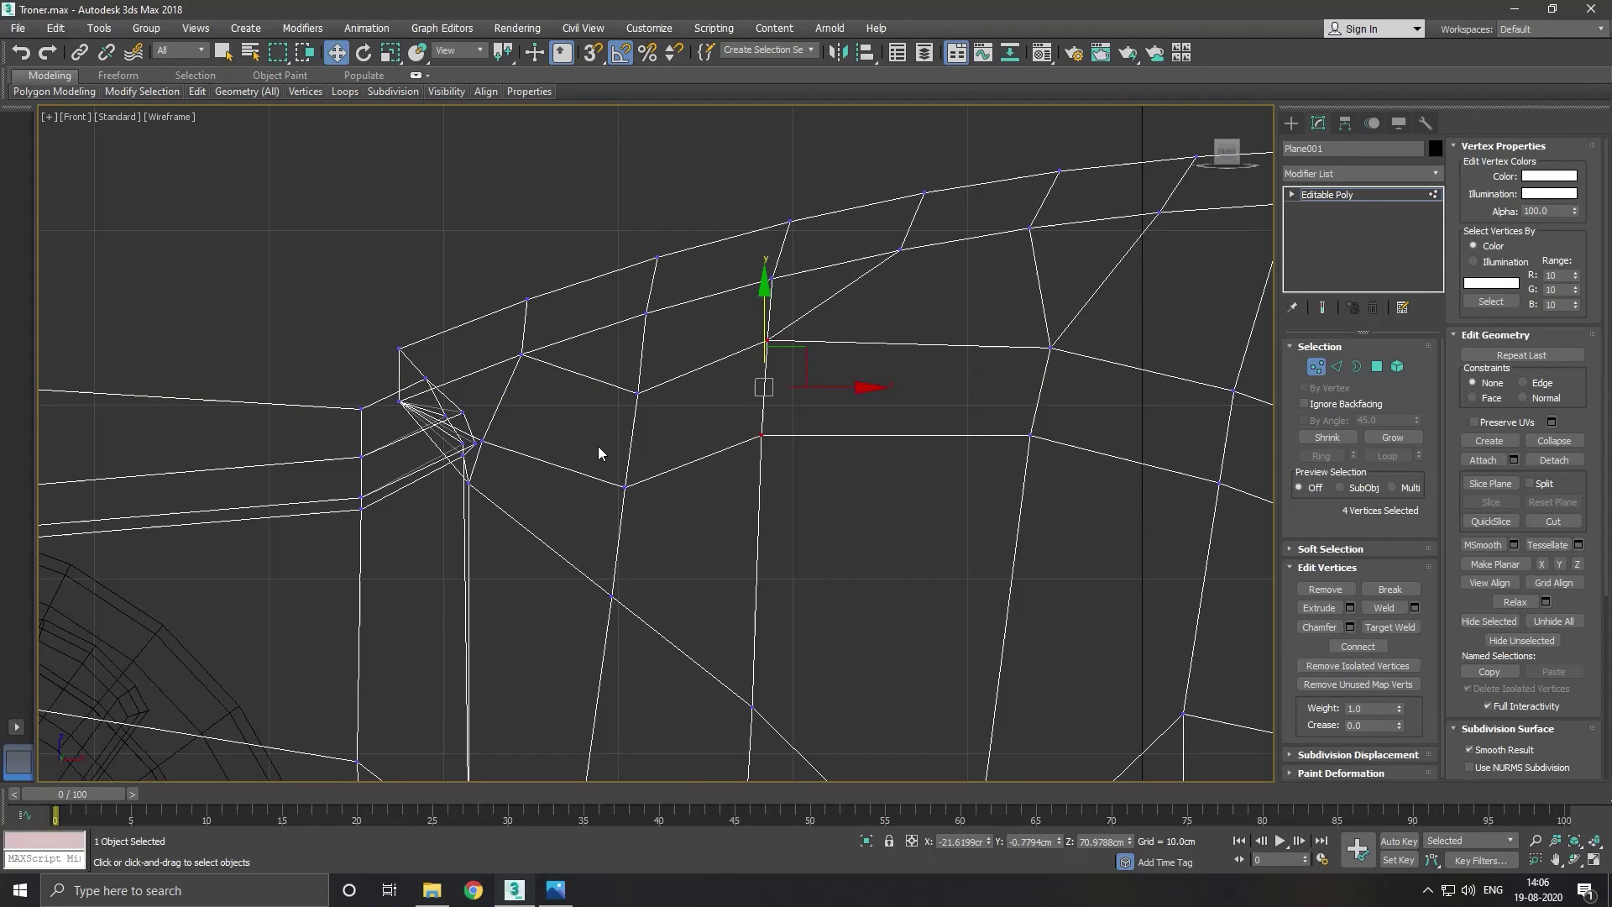
pyautogui.moveTo(671, 437); pyautogui.dragTo(670, 438)
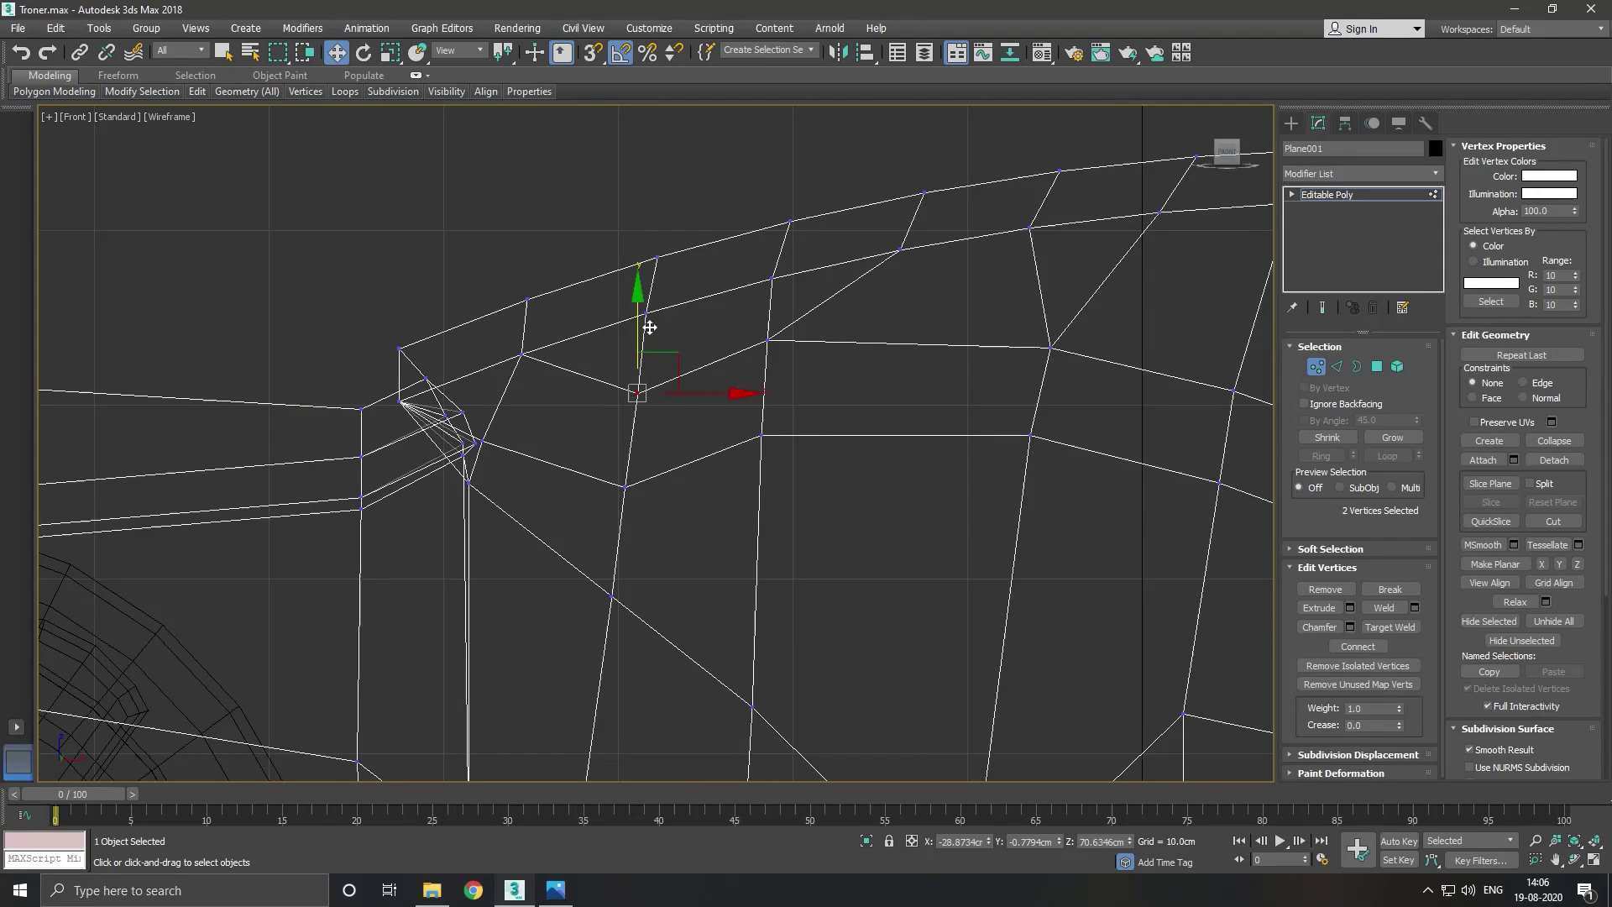
pyautogui.moveTo(649, 327)
pyautogui.mouseDown()
pyautogui.moveTo(654, 275)
pyautogui.moveTo(640, 506)
pyautogui.mouseUp()
pyautogui.moveTo(627, 412)
pyautogui.mouseDown()
pyautogui.moveTo(662, 318)
pyautogui.moveTo(709, 393)
pyautogui.moveTo(745, 373)
pyautogui.mouseUp()
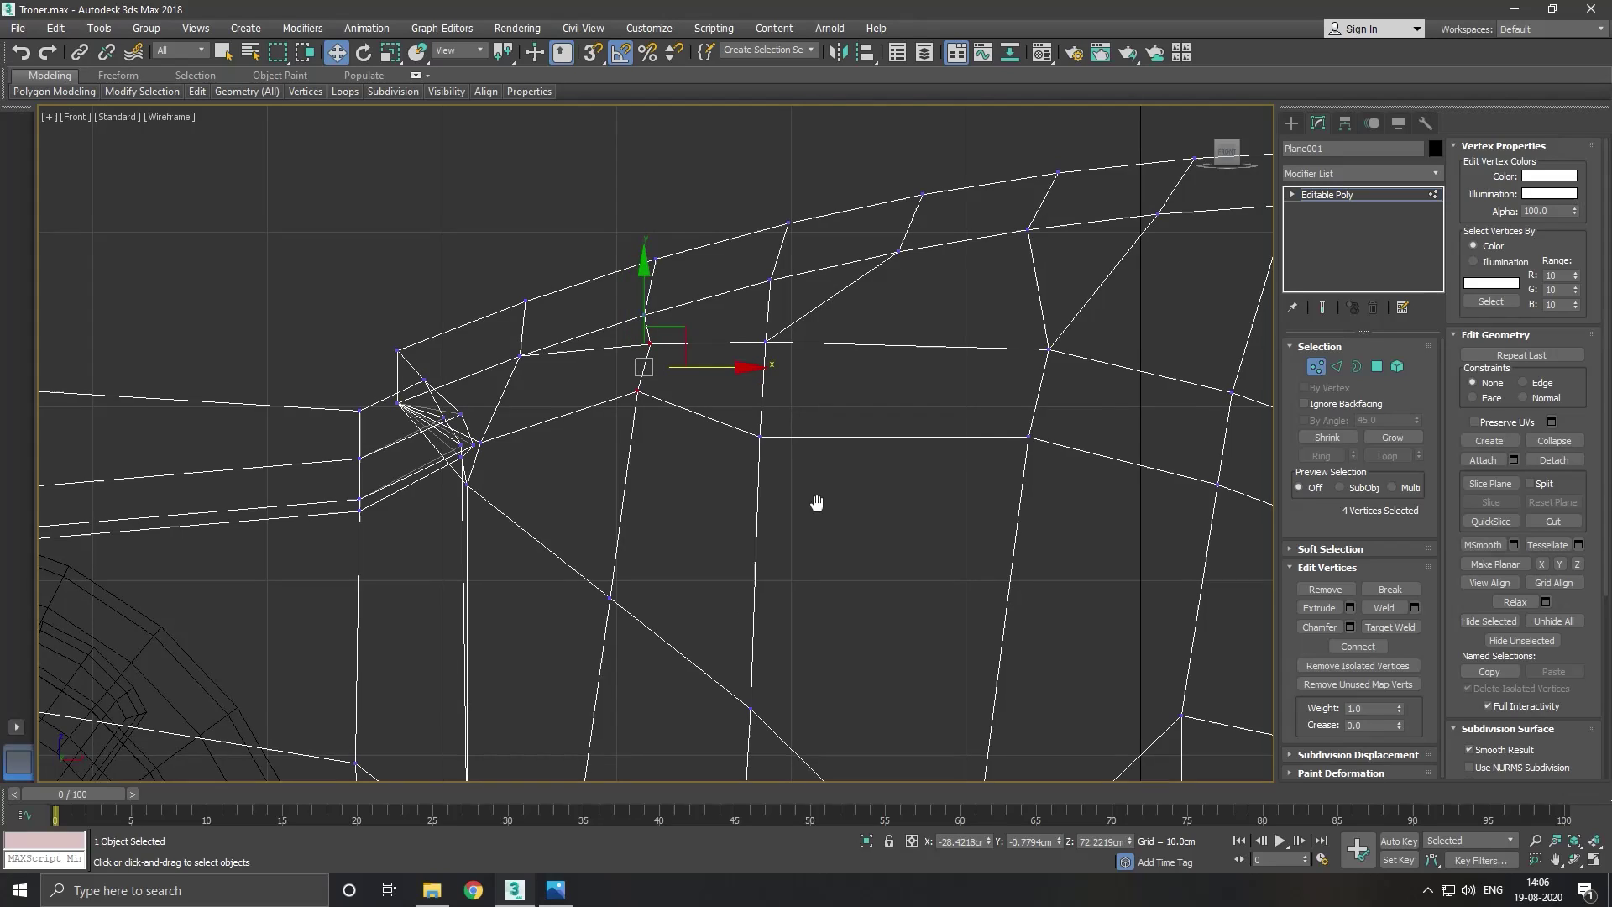
# Shift two vertex pairs on the panel line slightly right and slightly left.
pyautogui.moveTo(820, 504); pyautogui.dragTo(615, 503, button='middle')
pyautogui.click(536, 504)
pyautogui.scroll(-2, 571, 500)
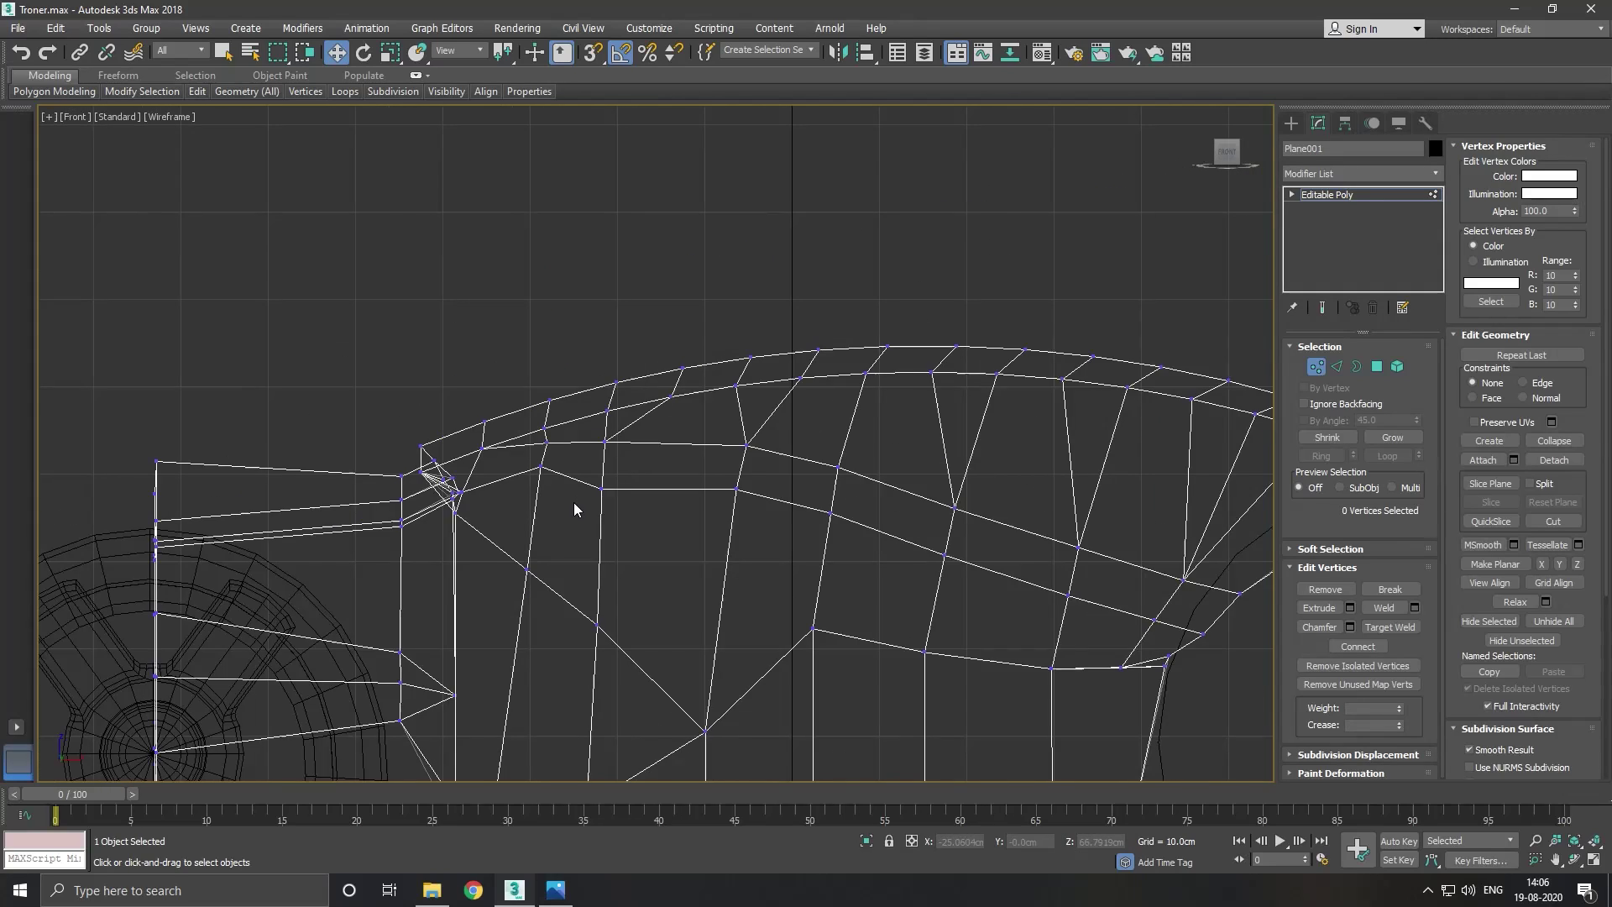
pyautogui.moveTo(587, 504)
pyautogui.mouseDown()
pyautogui.moveTo(612, 450)
pyautogui.moveTo(588, 424)
pyautogui.mouseUp()
pyautogui.moveTo(694, 461); pyautogui.dragTo(705, 464)
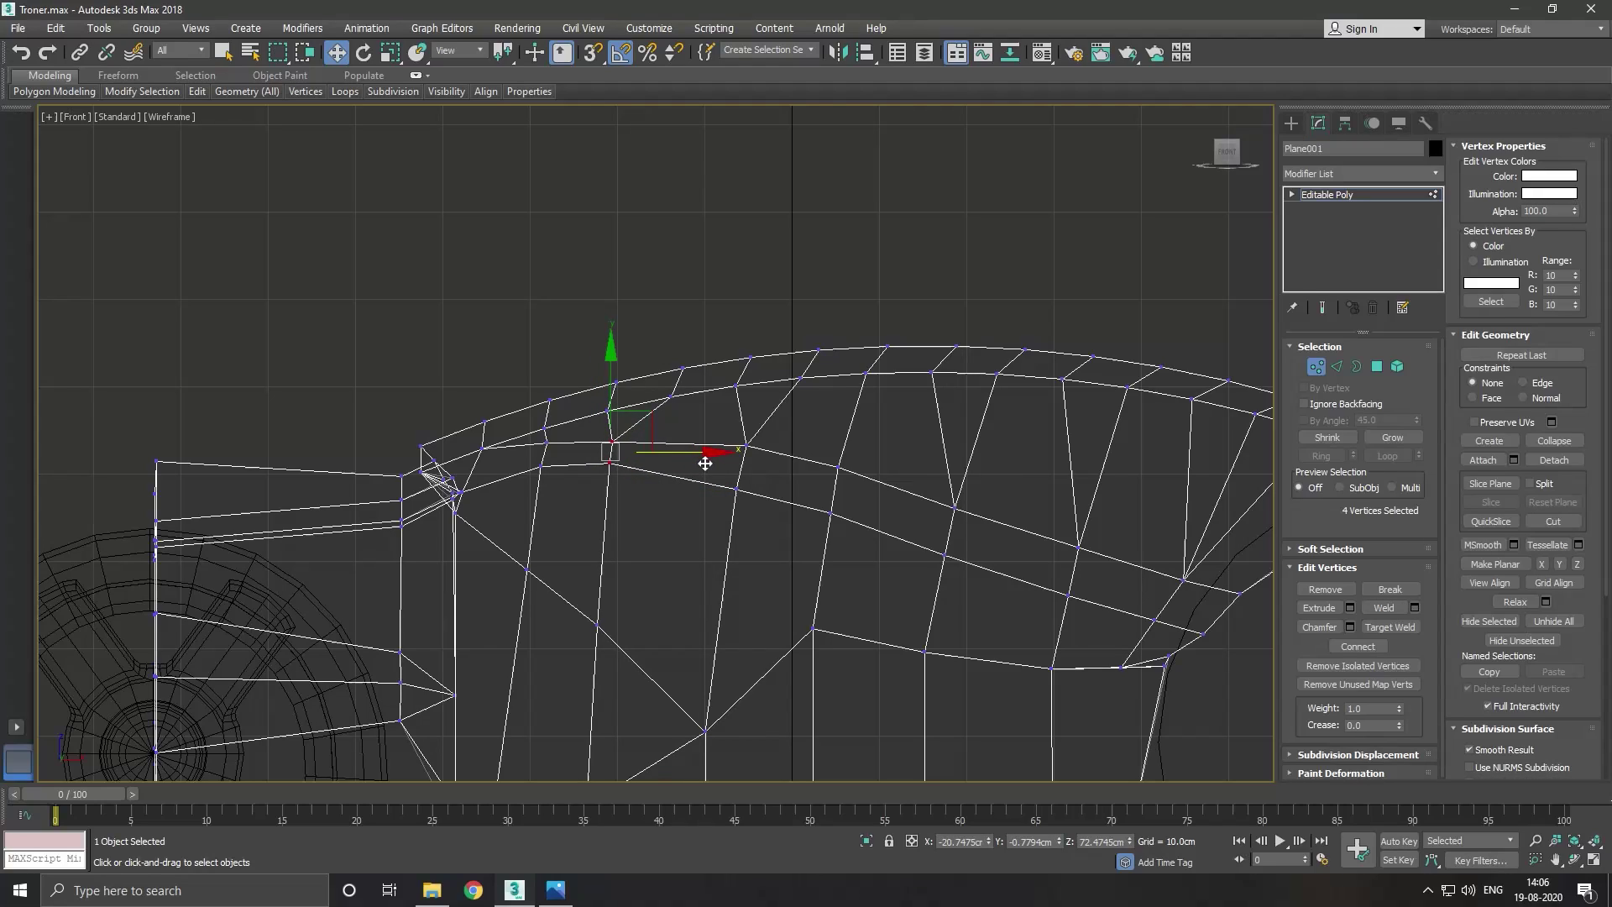
pyautogui.scroll(2, 557, 431)
pyautogui.click(535, 447)
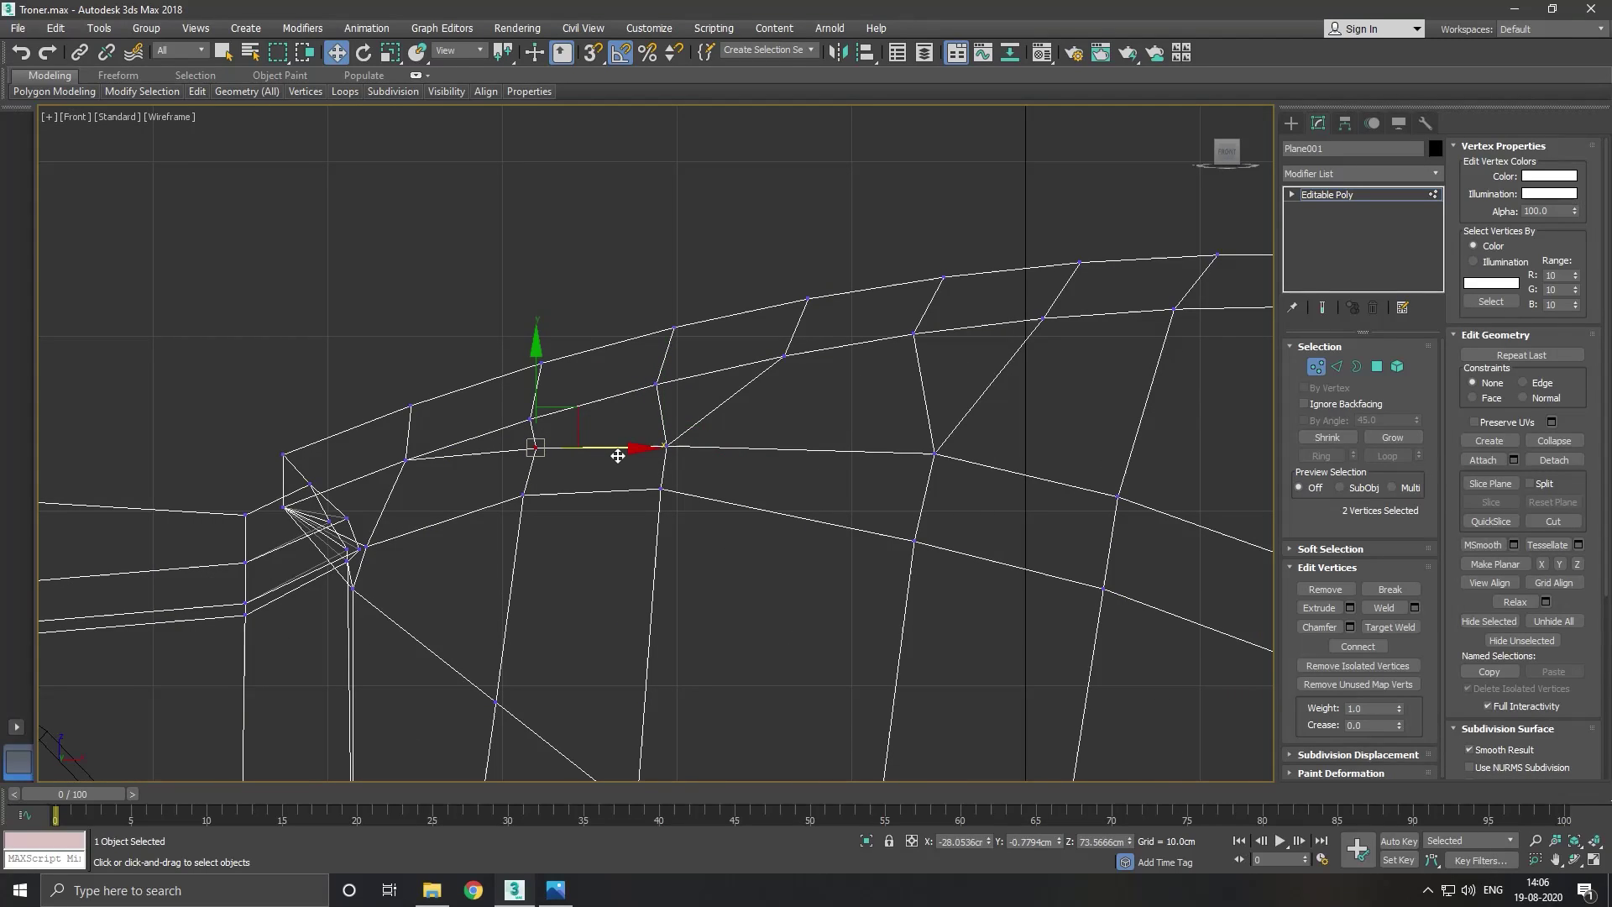
pyautogui.moveTo(618, 455); pyautogui.dragTo(611, 454)
# Select vertices on the upper panel line and lower the next pair slightly.
pyautogui.scroll(-2, 612, 455)
pyautogui.scroll(-1, 638, 458)
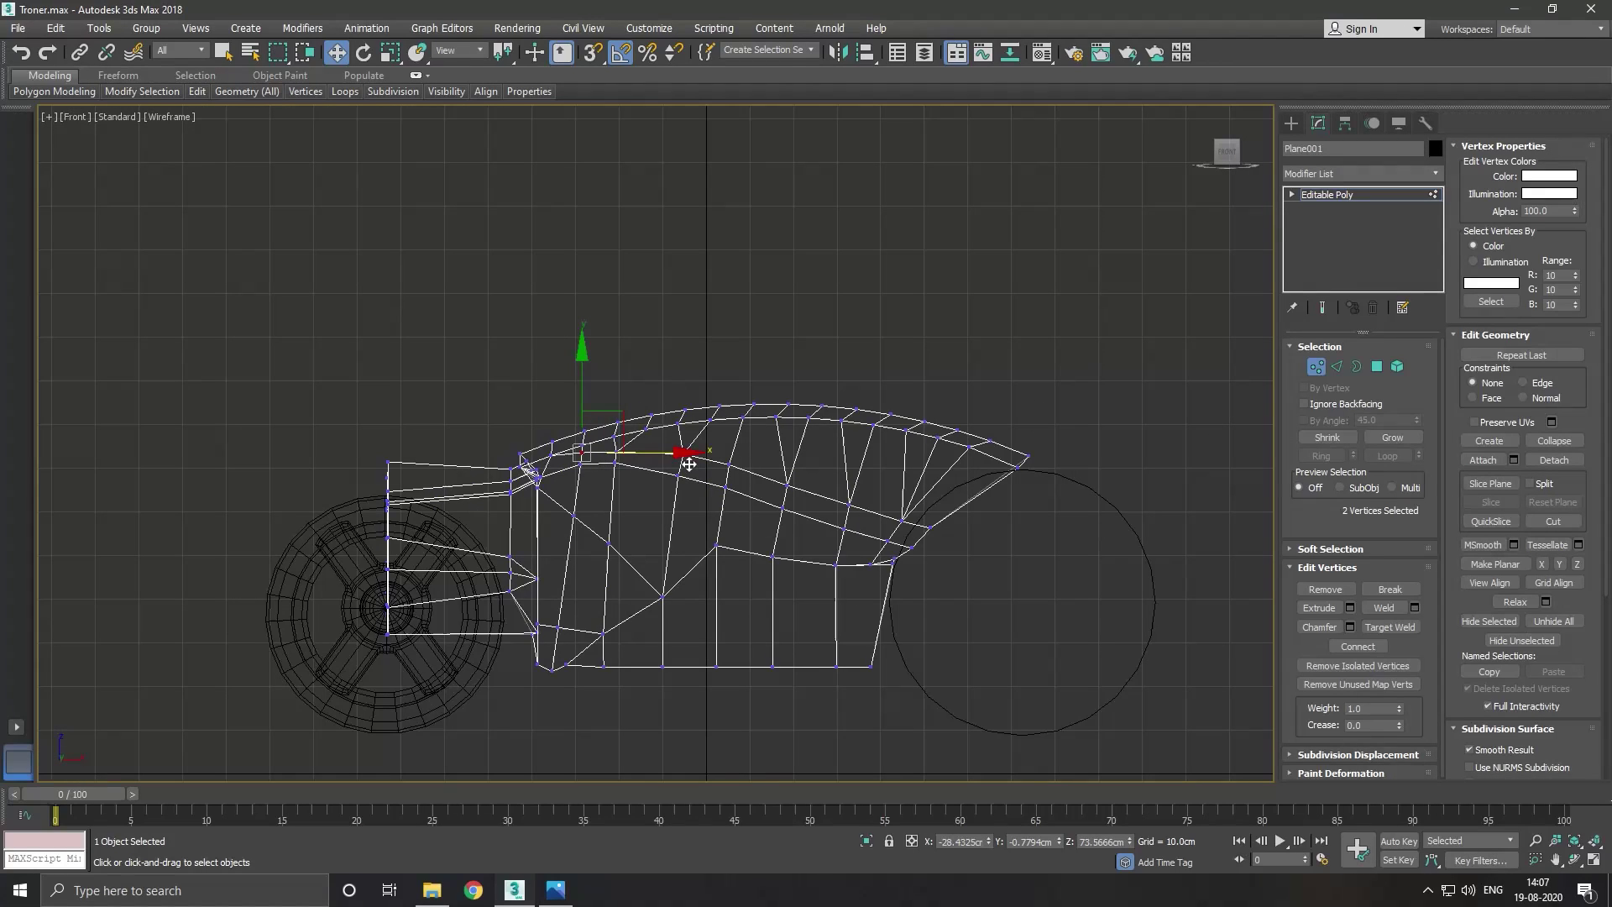
pyautogui.scroll(3, 747, 457)
pyautogui.scroll(-3, 663, 475)
pyautogui.click(662, 501)
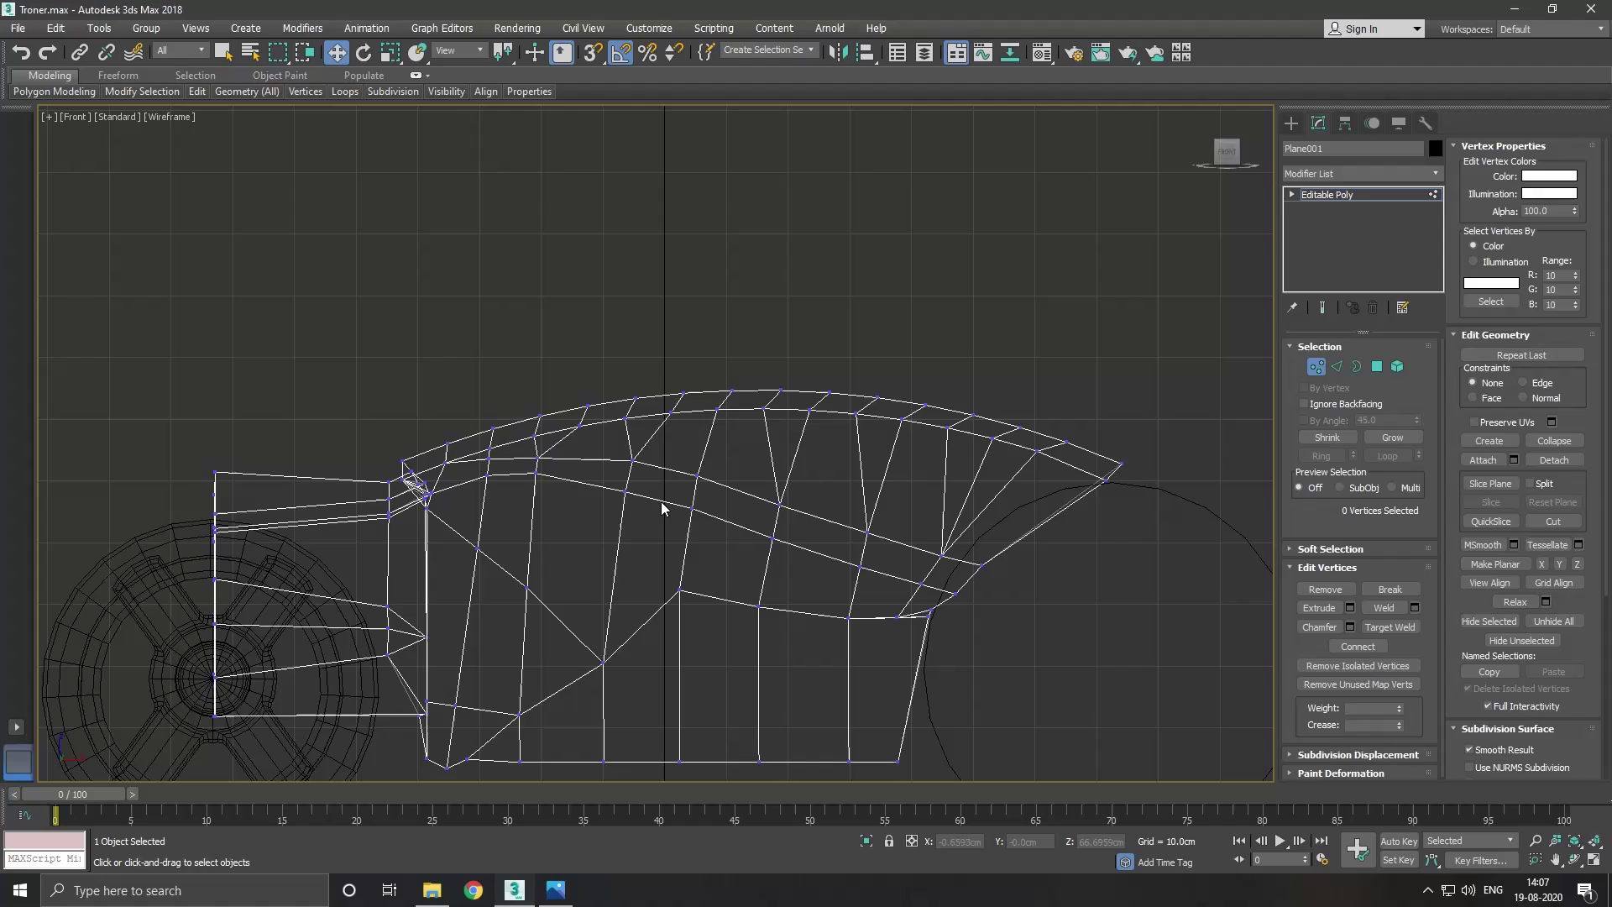
pyautogui.scroll(4, 588, 462)
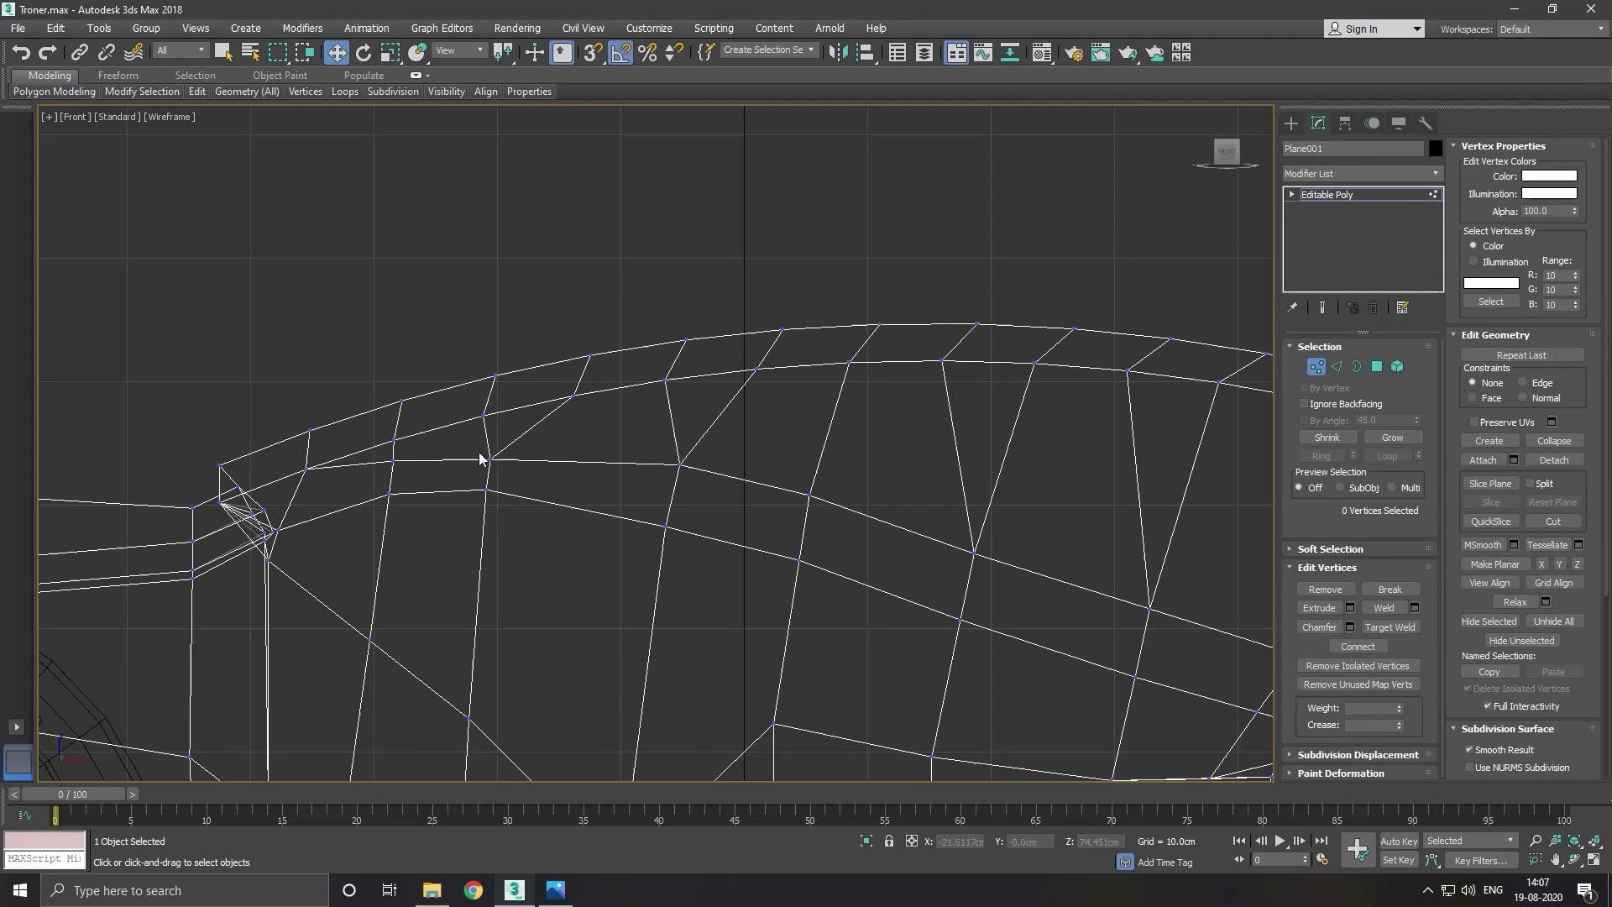
pyautogui.moveTo(476, 450)
pyautogui.mouseDown()
pyautogui.moveTo(516, 509)
pyautogui.moveTo(501, 450)
pyautogui.mouseUp()
pyautogui.moveTo(704, 542); pyautogui.dragTo(704, 541)
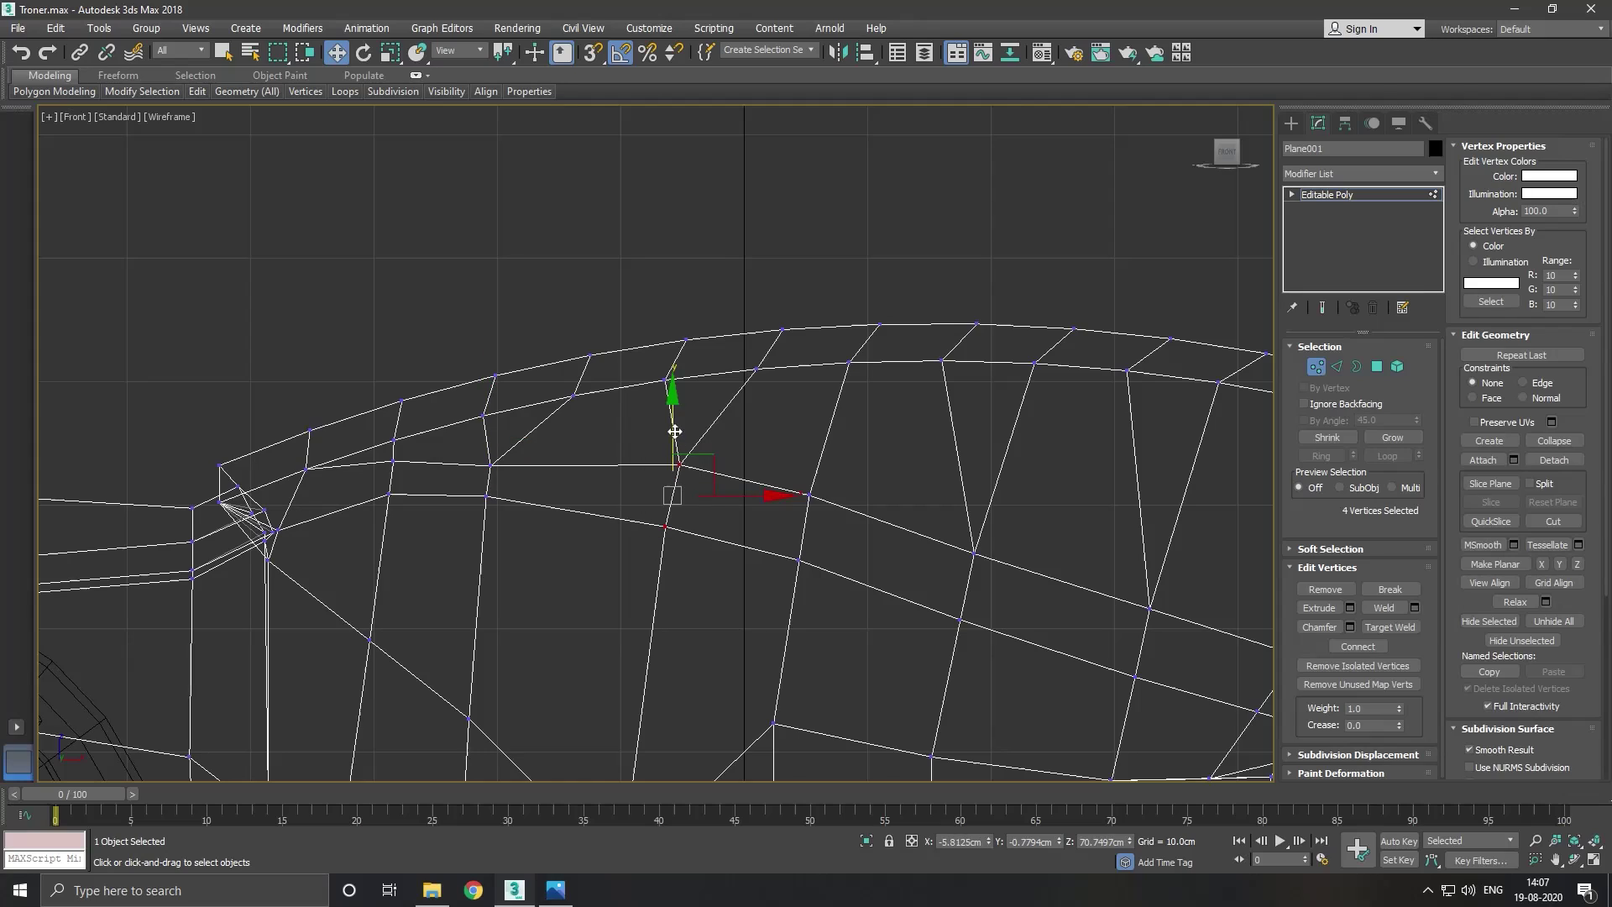
pyautogui.moveTo(676, 447); pyautogui.dragTo(676, 464)
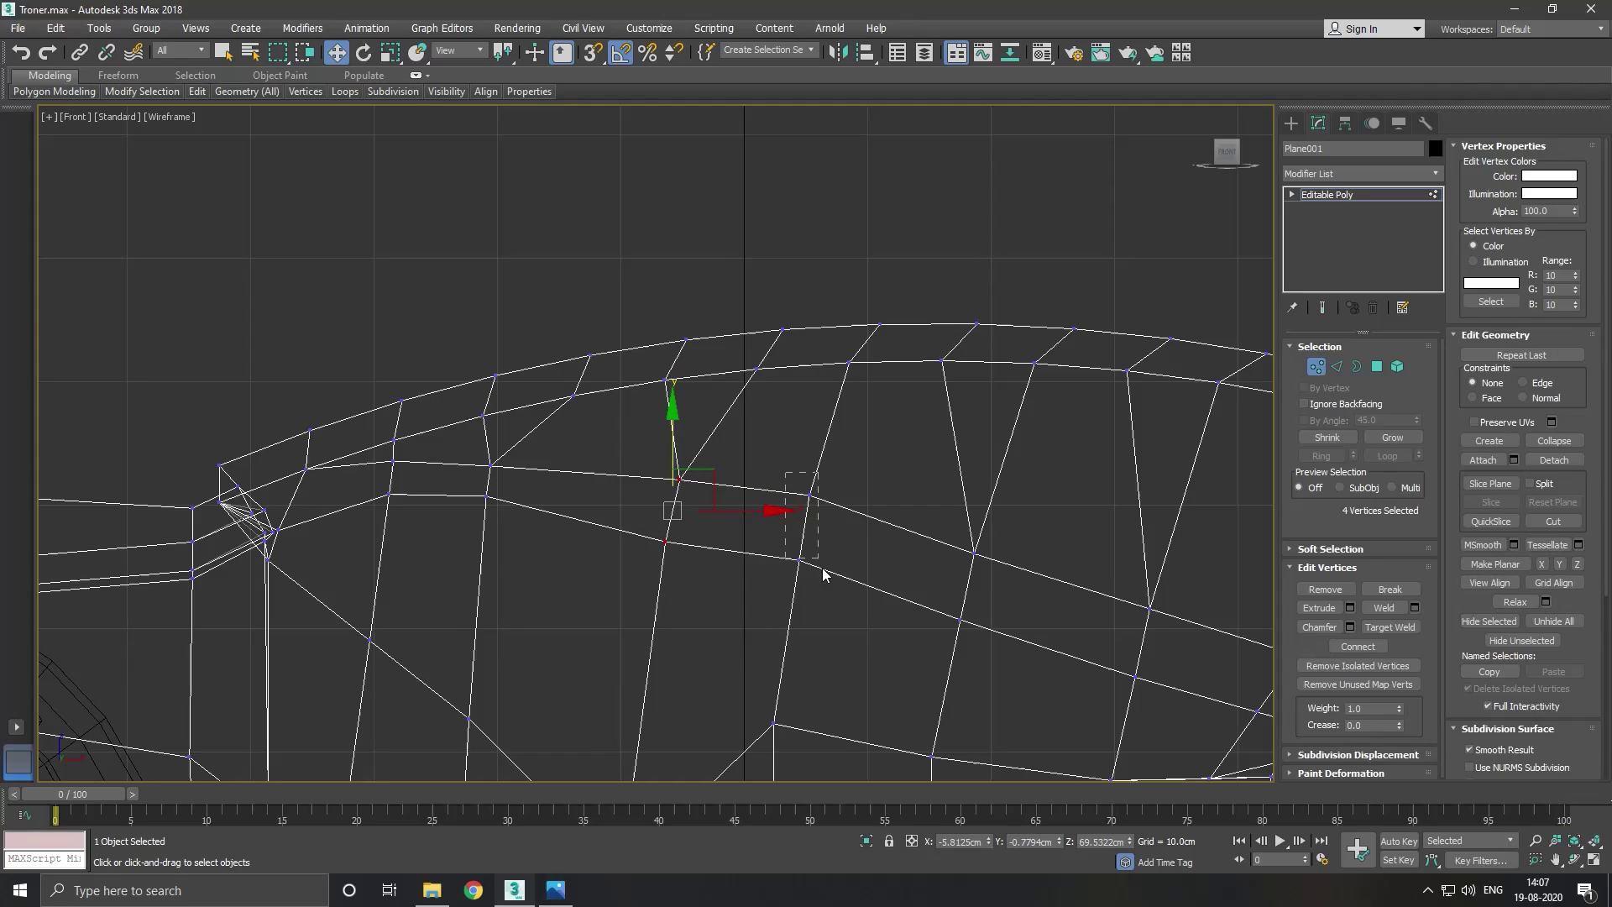
# Pull two more vertex pairs down slightly, including the pair near the front top.
pyautogui.moveTo(823, 575); pyautogui.dragTo(823, 575)
pyautogui.moveTo(815, 476); pyautogui.dragTo(819, 487)
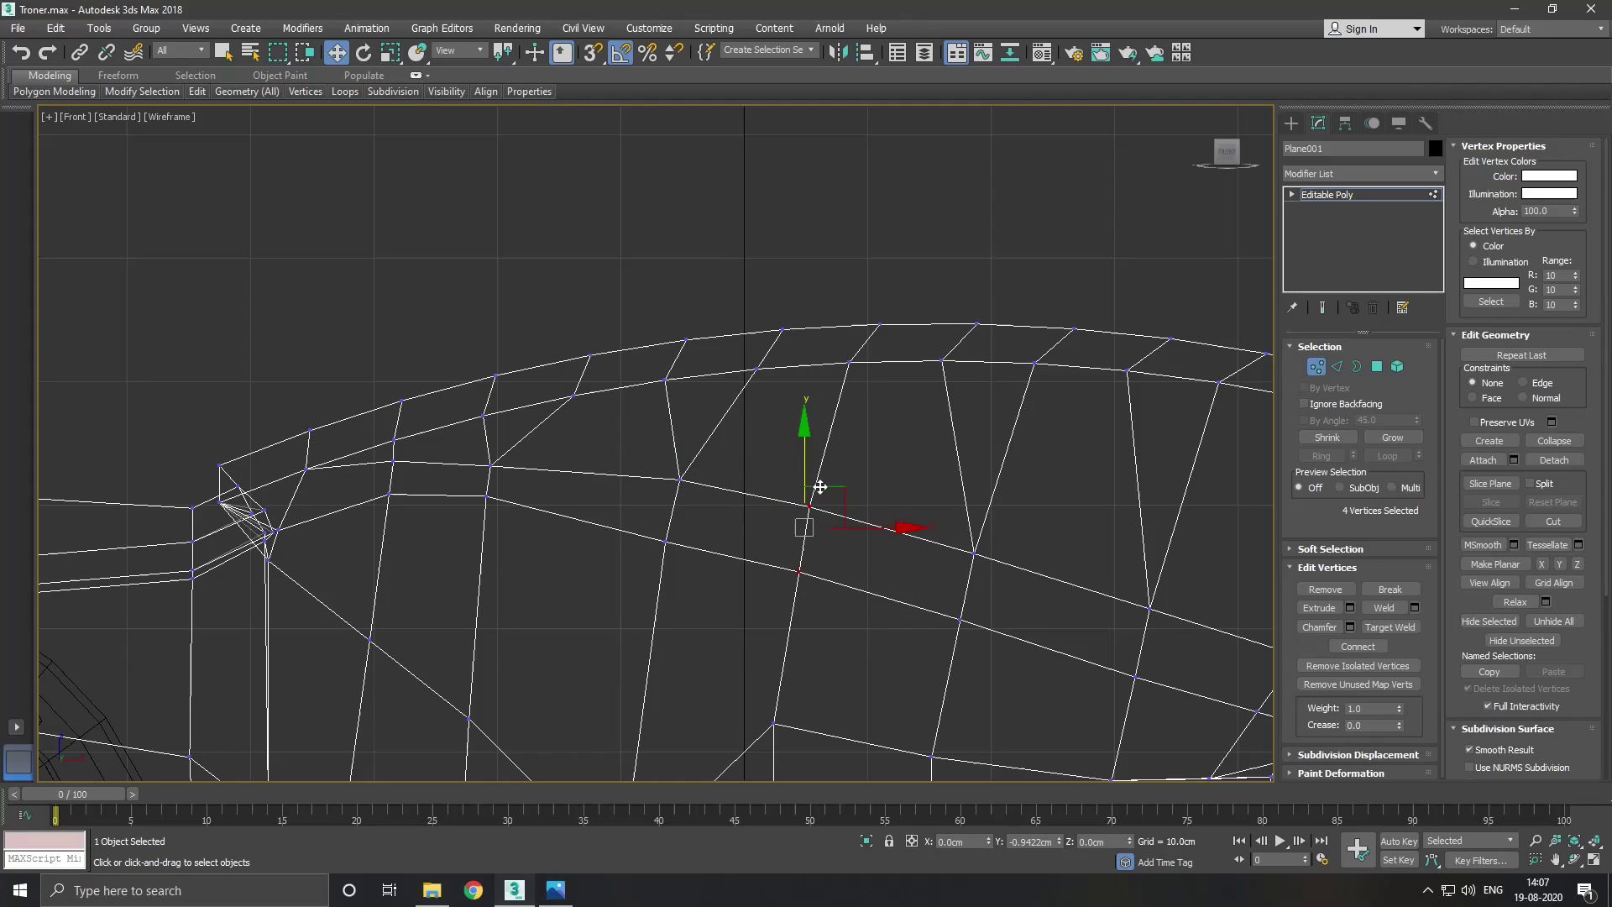
pyautogui.scroll(-2, 669, 514)
pyautogui.scroll(-3, 568, 503)
pyautogui.scroll(3, 568, 504)
pyautogui.moveTo(571, 503); pyautogui.dragTo(617, 529)
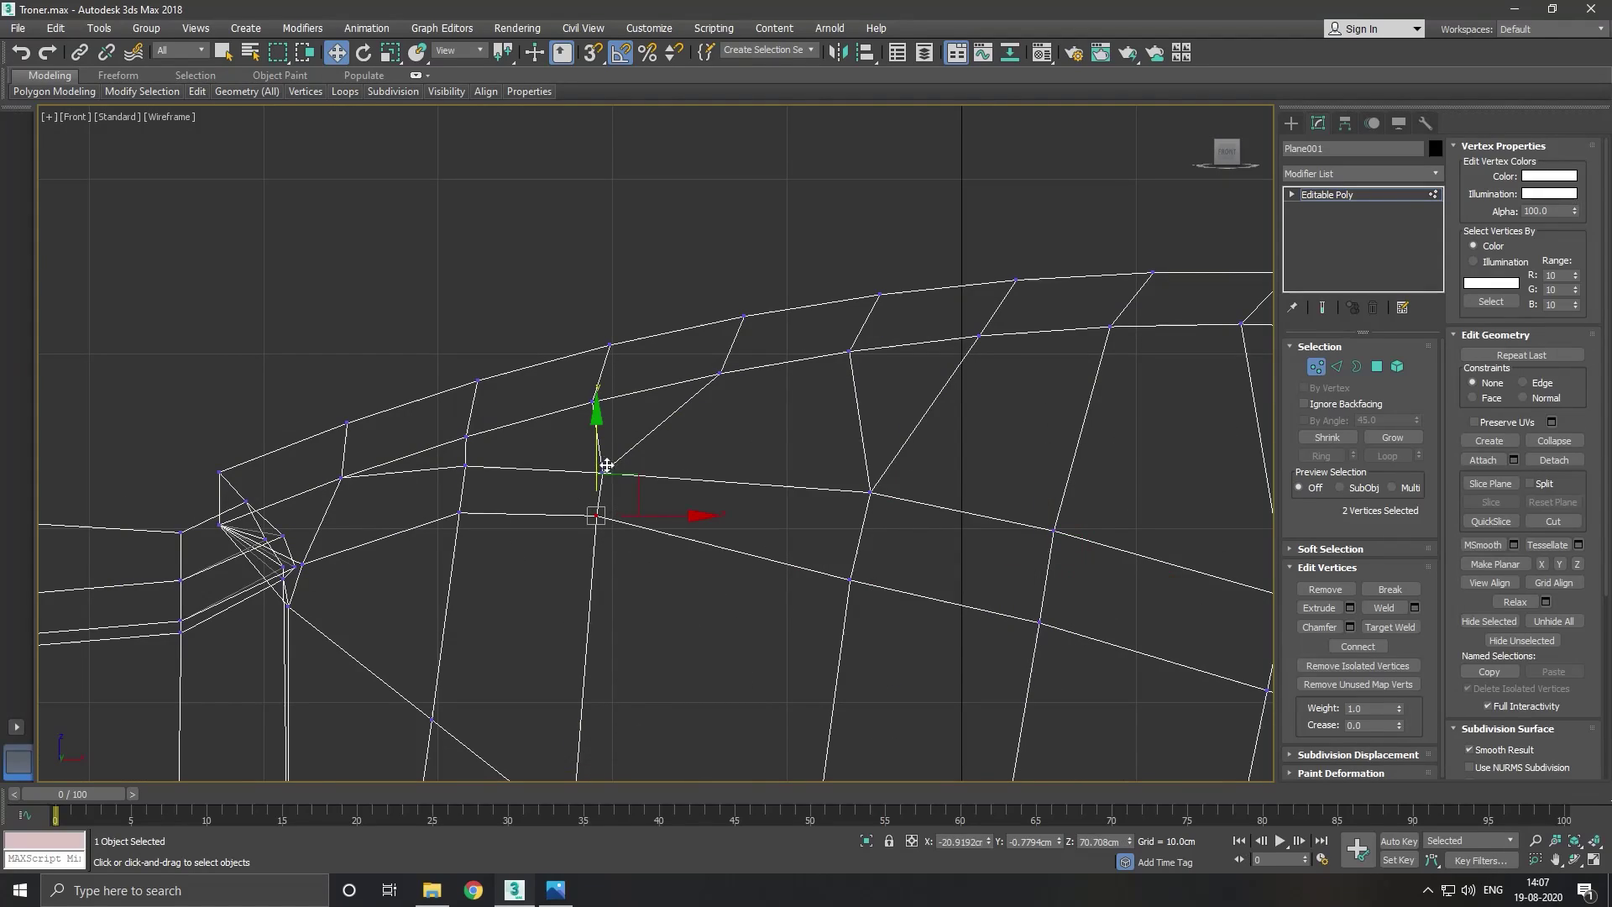
pyautogui.moveTo(605, 449); pyautogui.dragTo(605, 461)
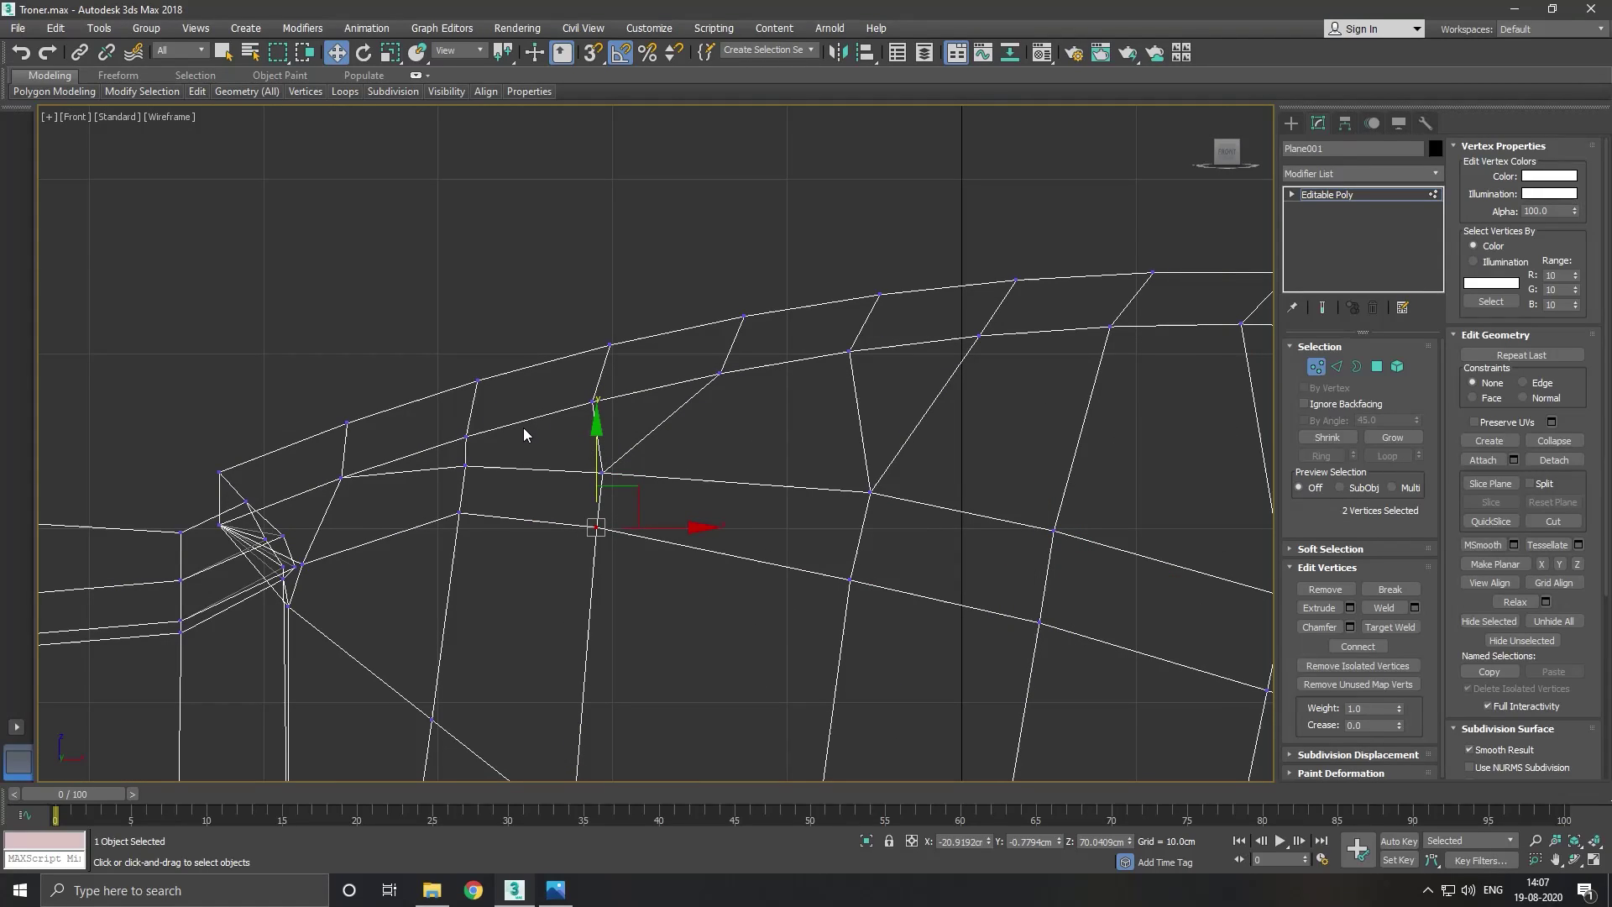
pyautogui.scroll(-2, 522, 430)
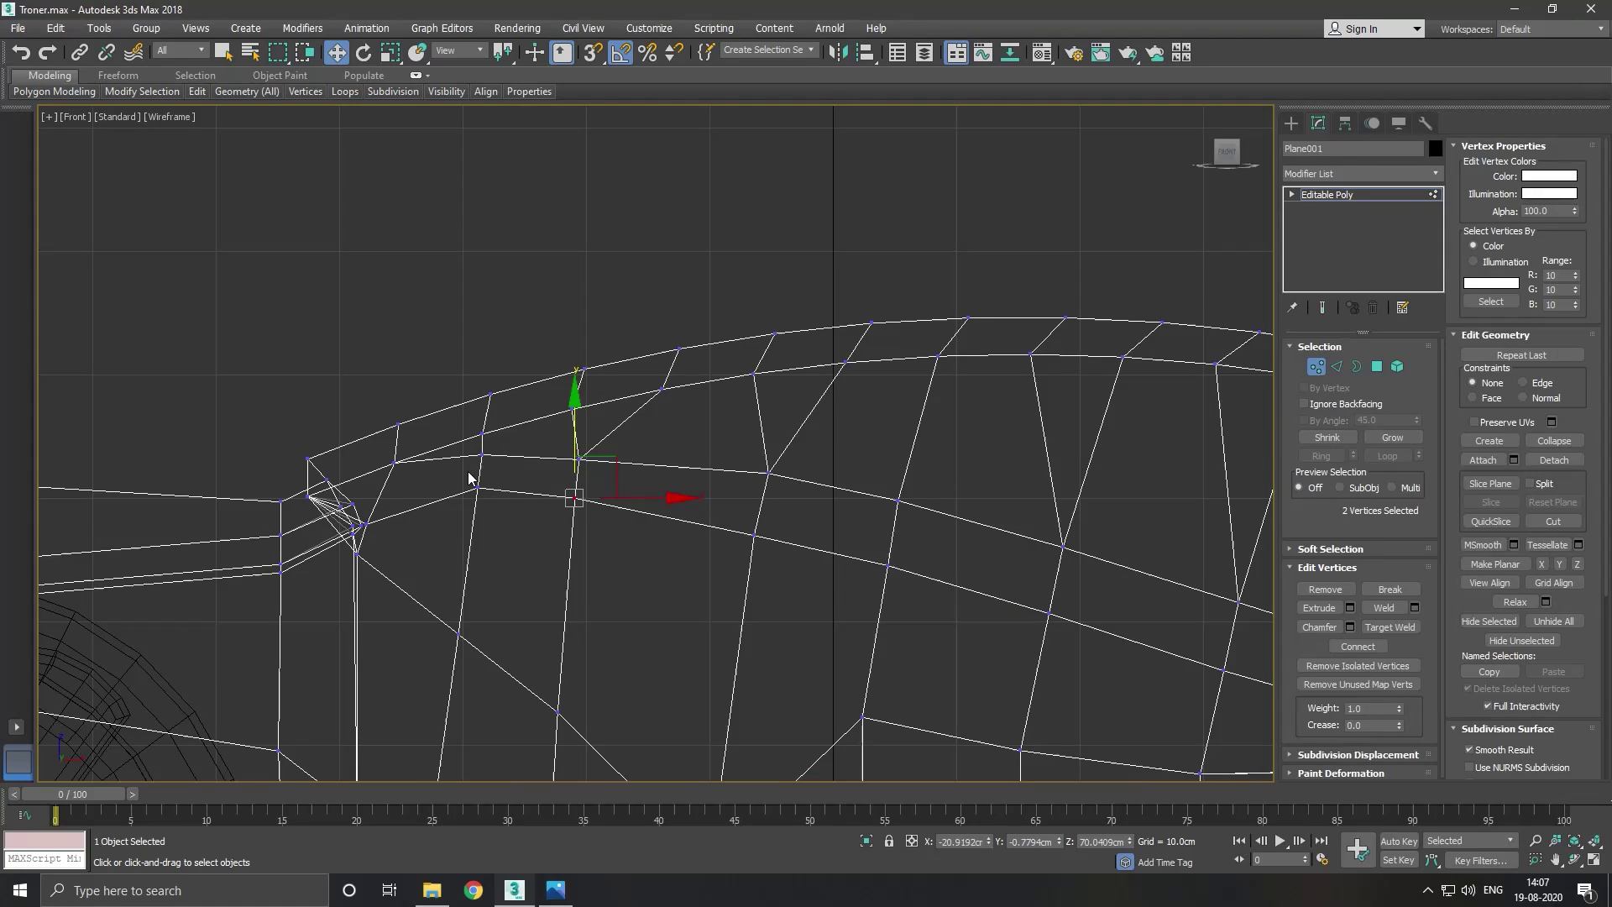
pyautogui.scroll(-3, 534, 485)
# Raise the lower side panel vertices, including the diagonal's lowest vertex.
pyautogui.moveTo(686, 601); pyautogui.dragTo(723, 554, button='middle')
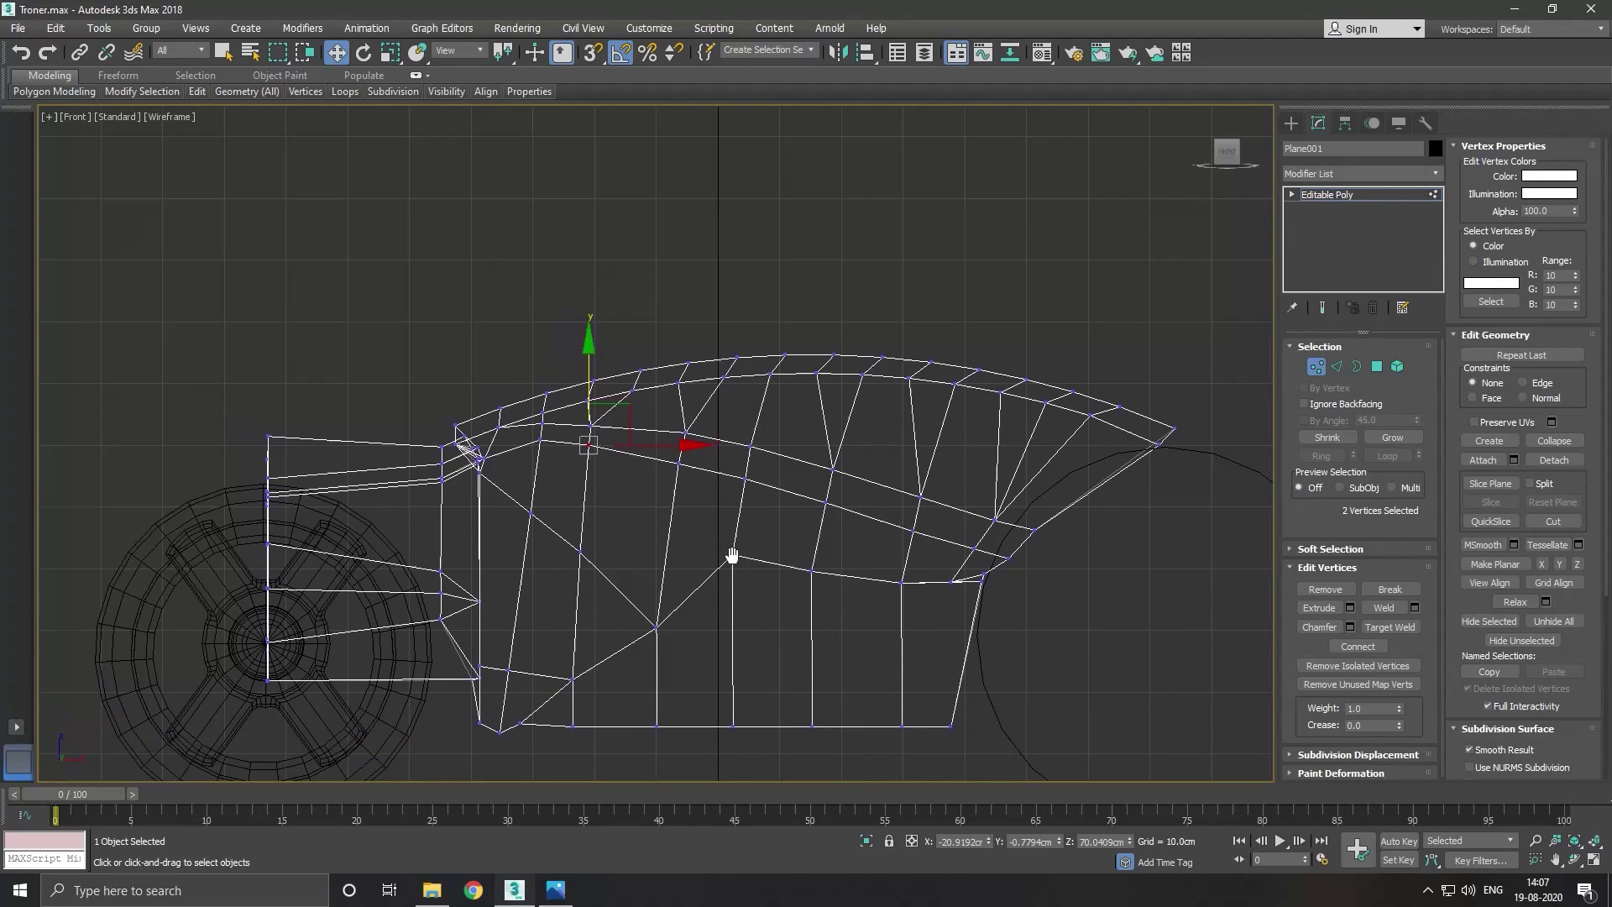
pyautogui.click(674, 601)
pyautogui.moveTo(687, 670); pyautogui.dragTo(686, 669)
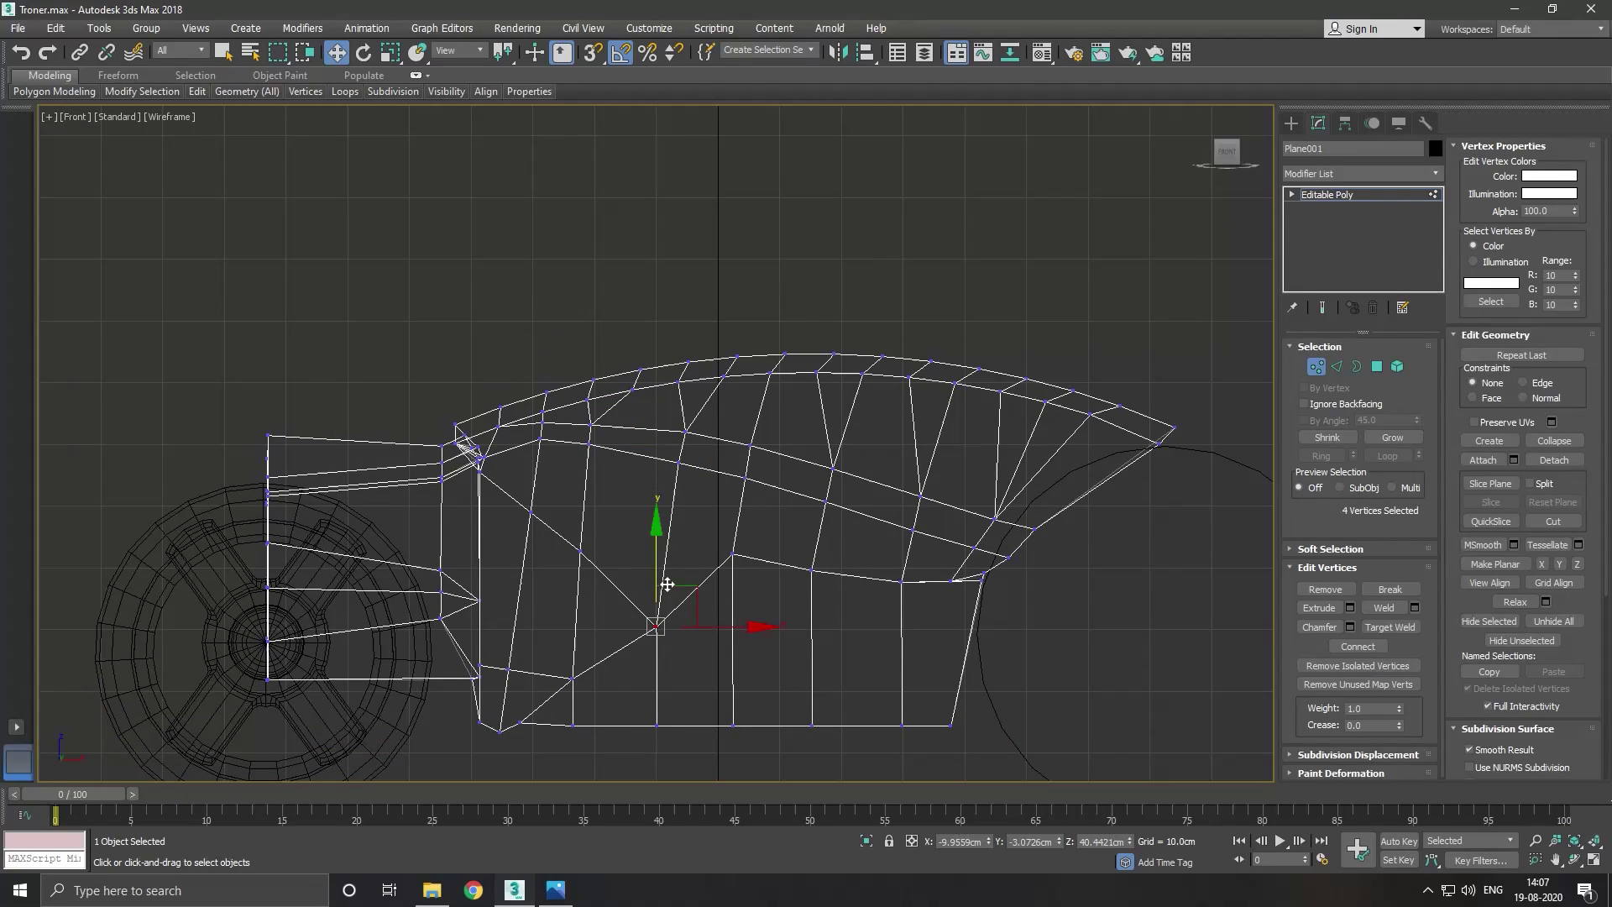
pyautogui.moveTo(660, 572); pyautogui.dragTo(661, 518)
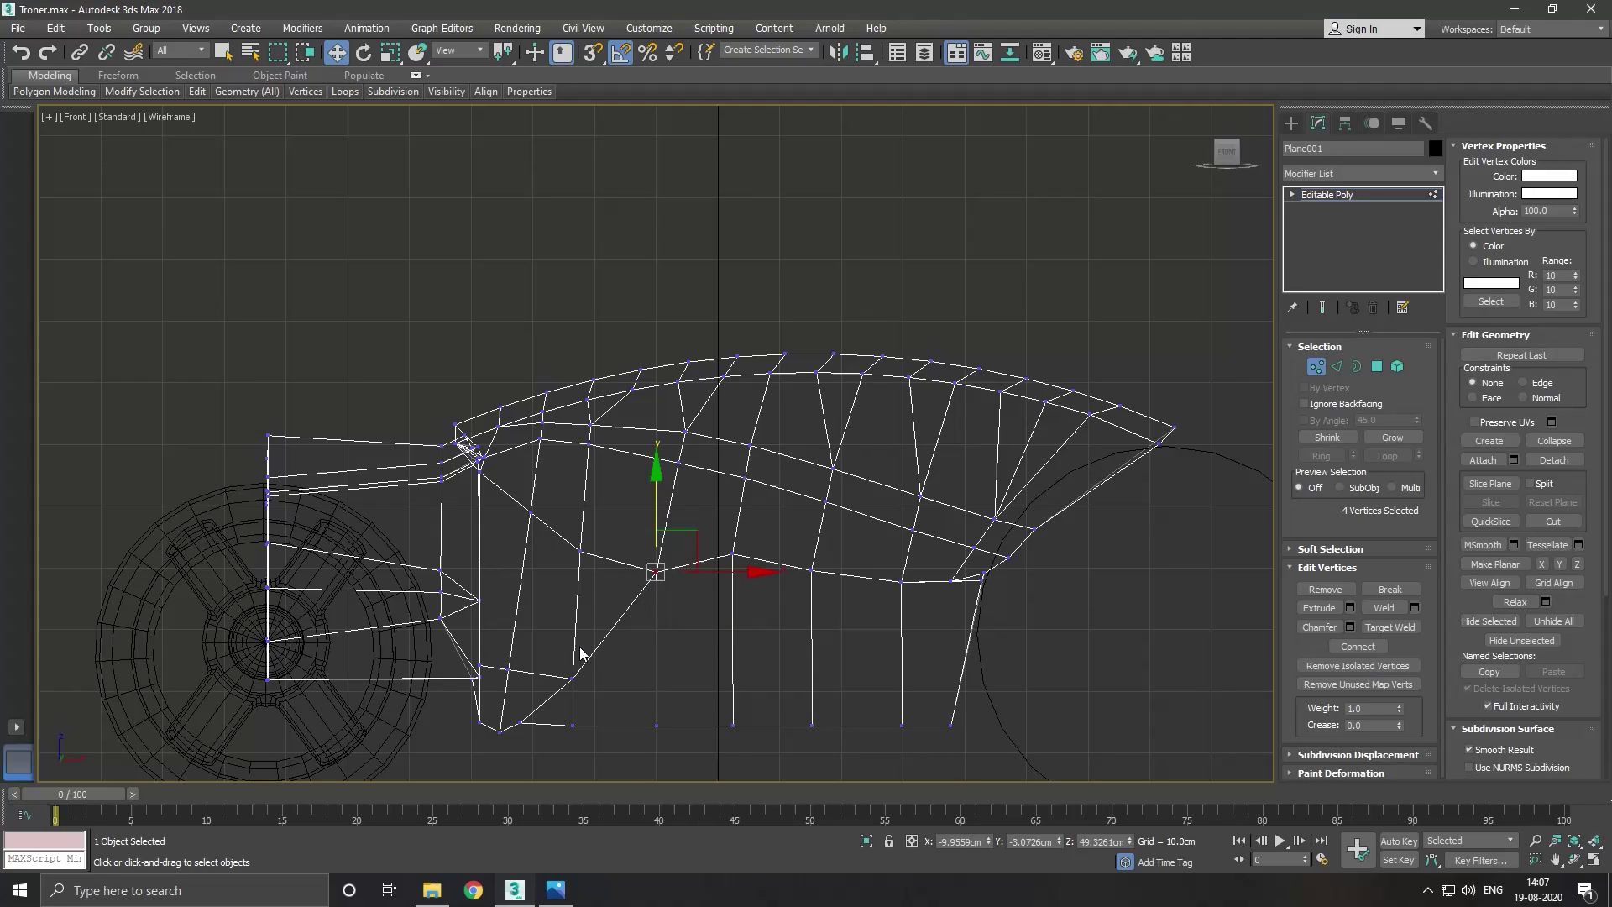
pyautogui.click(587, 693)
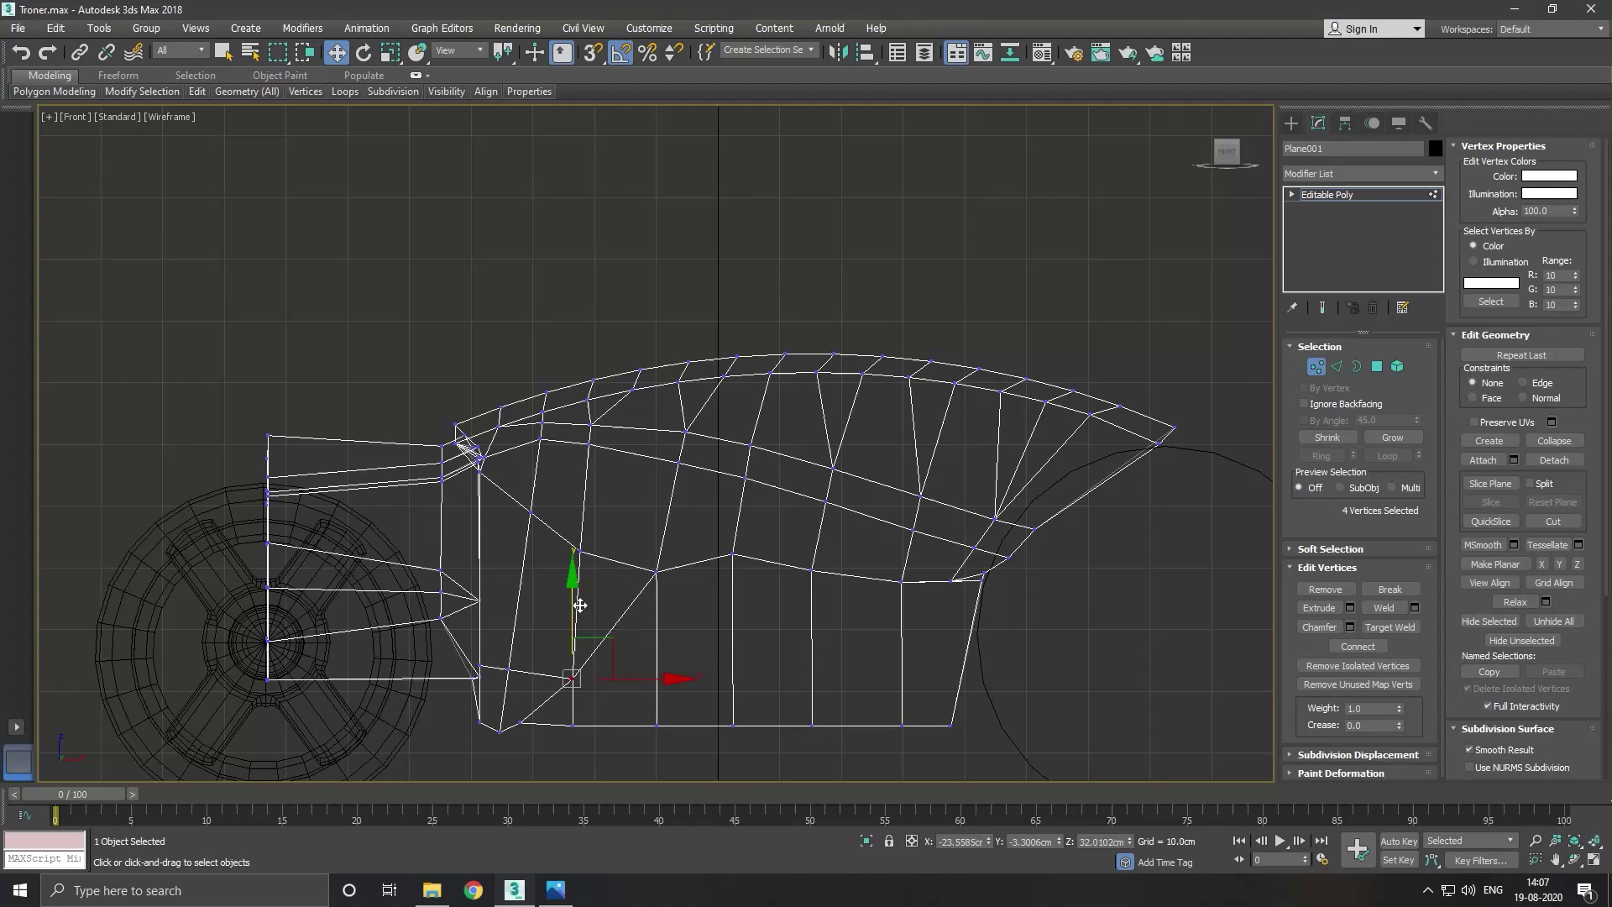
pyautogui.moveTo(580, 607); pyautogui.dragTo(584, 573)
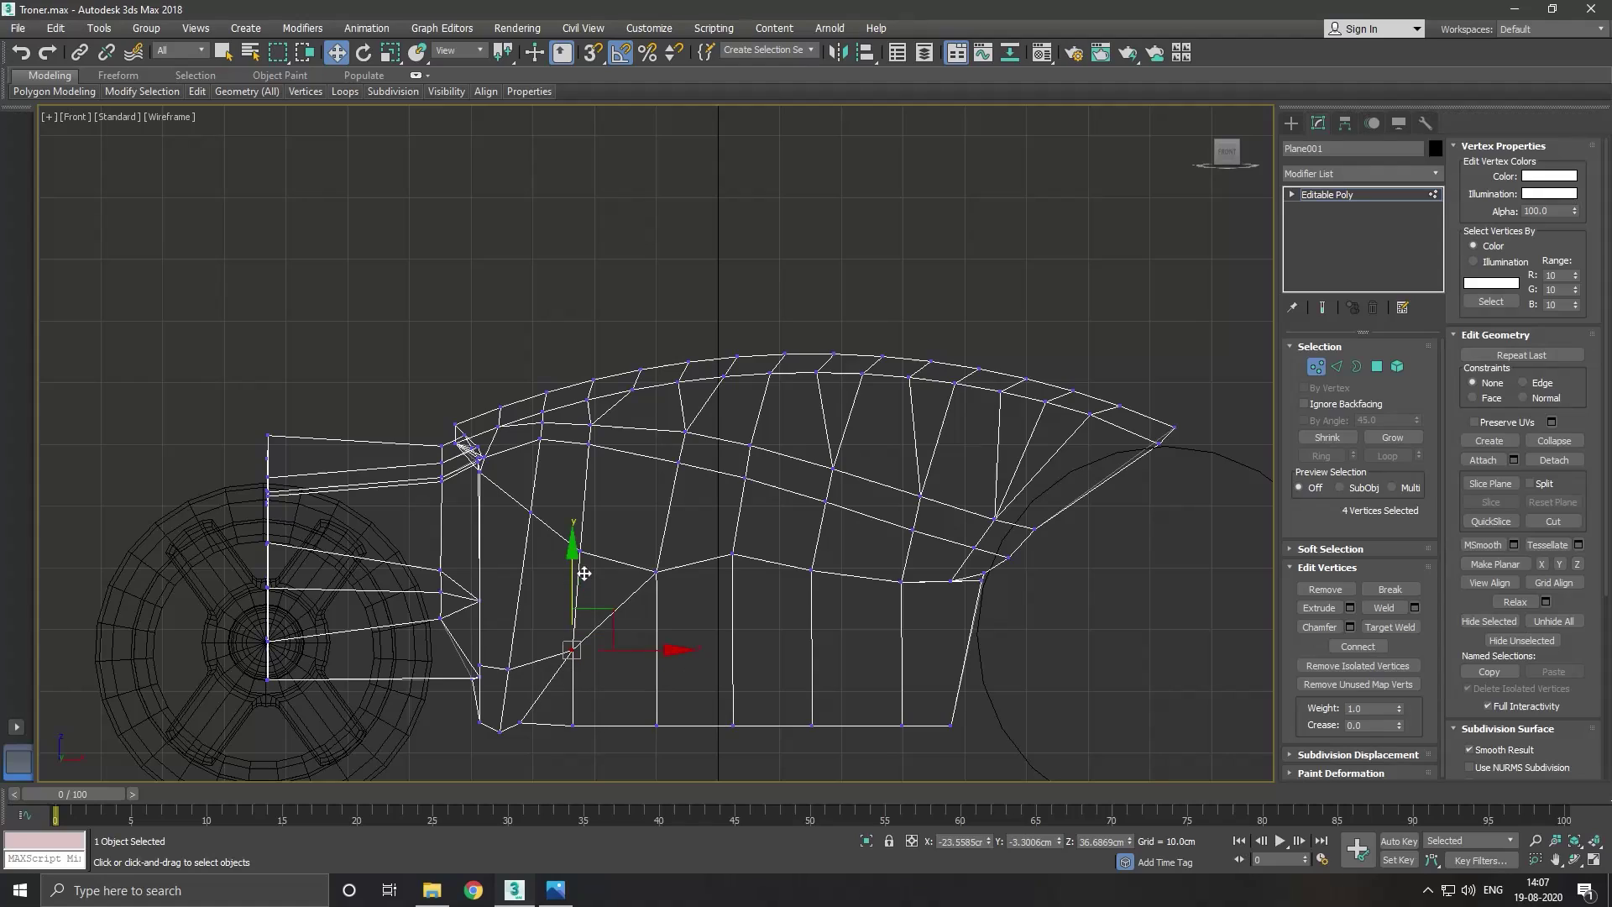
# Select the vertices near the front of the cowl, narrow to the lower pair, then clear the selection.
pyautogui.click(588, 481)
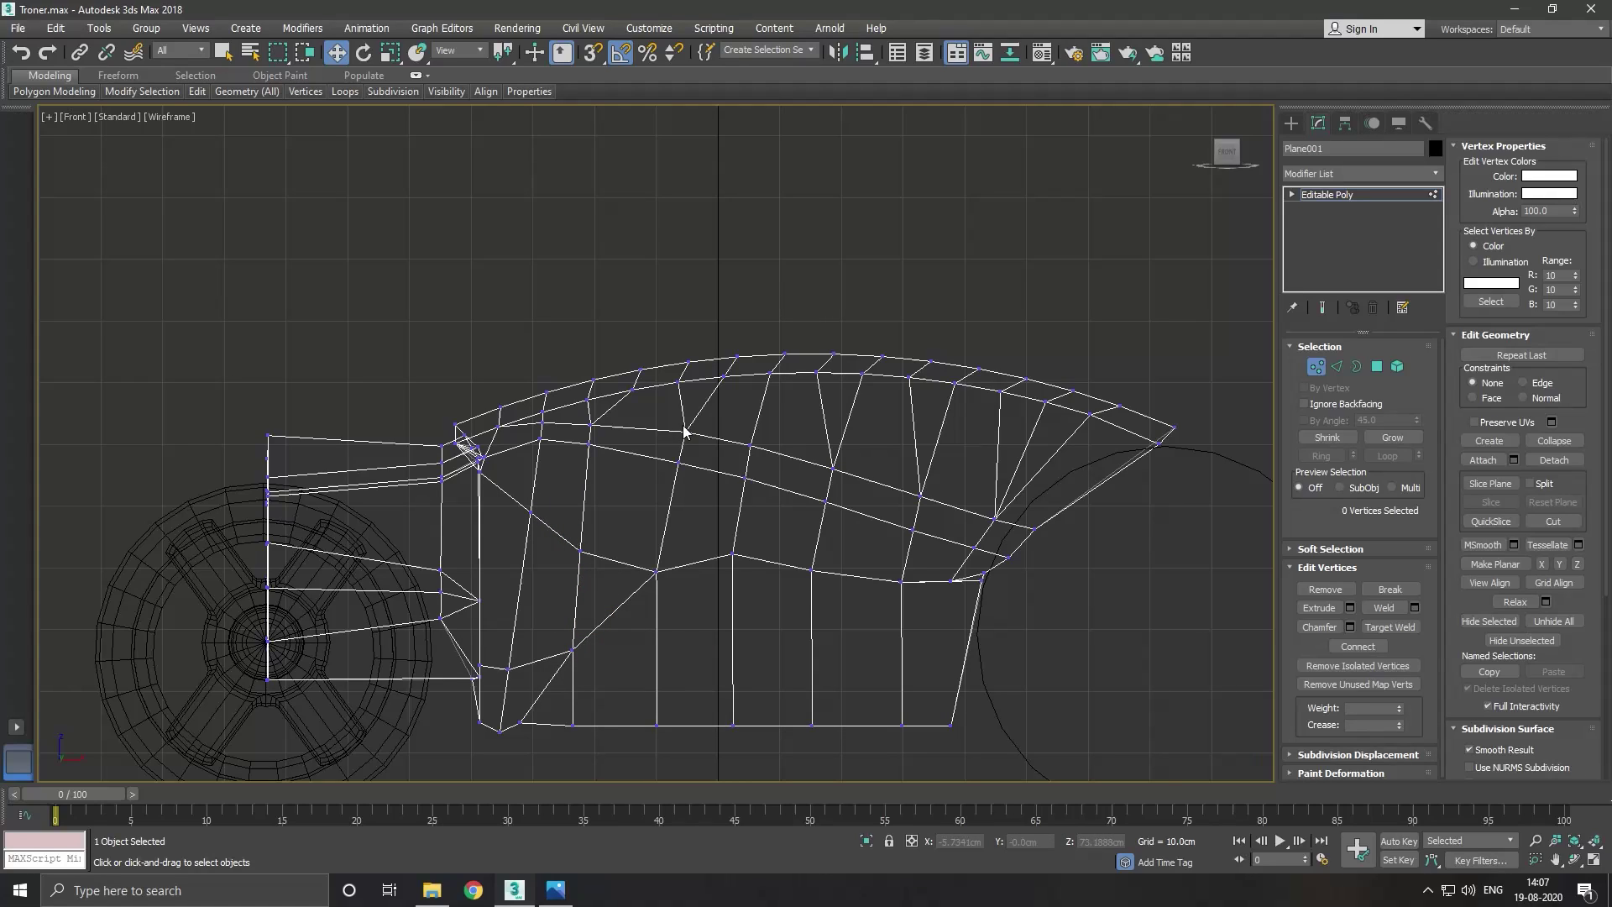
pyautogui.scroll(2, 549, 428)
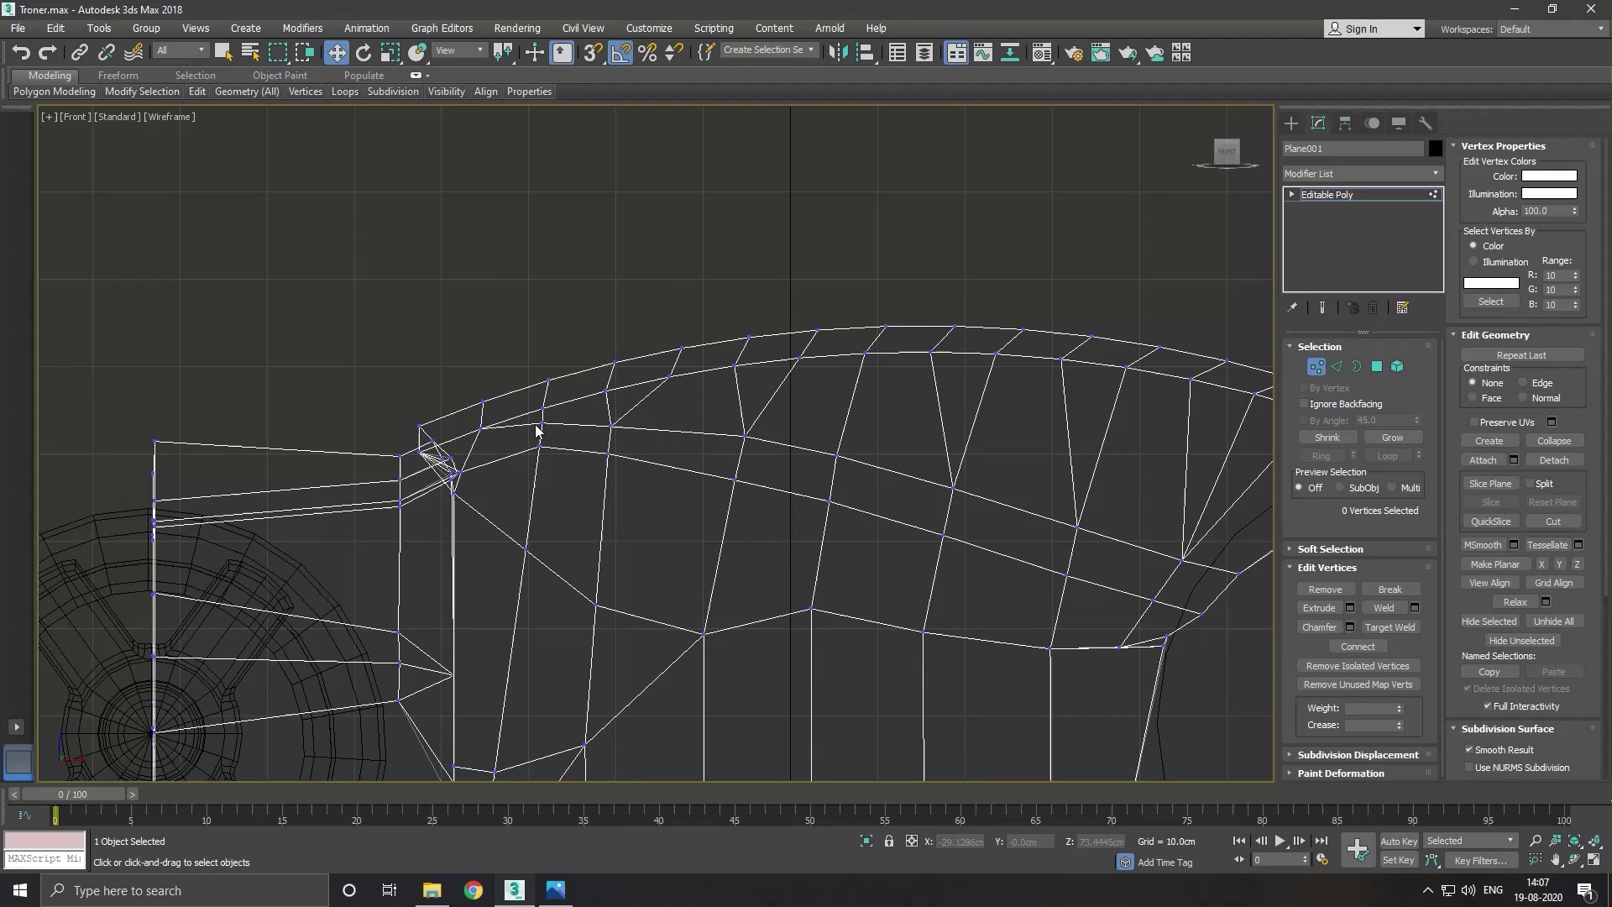
pyautogui.moveTo(533, 422)
pyautogui.mouseDown()
pyautogui.moveTo(556, 452)
pyautogui.moveTo(554, 401)
pyautogui.mouseUp()
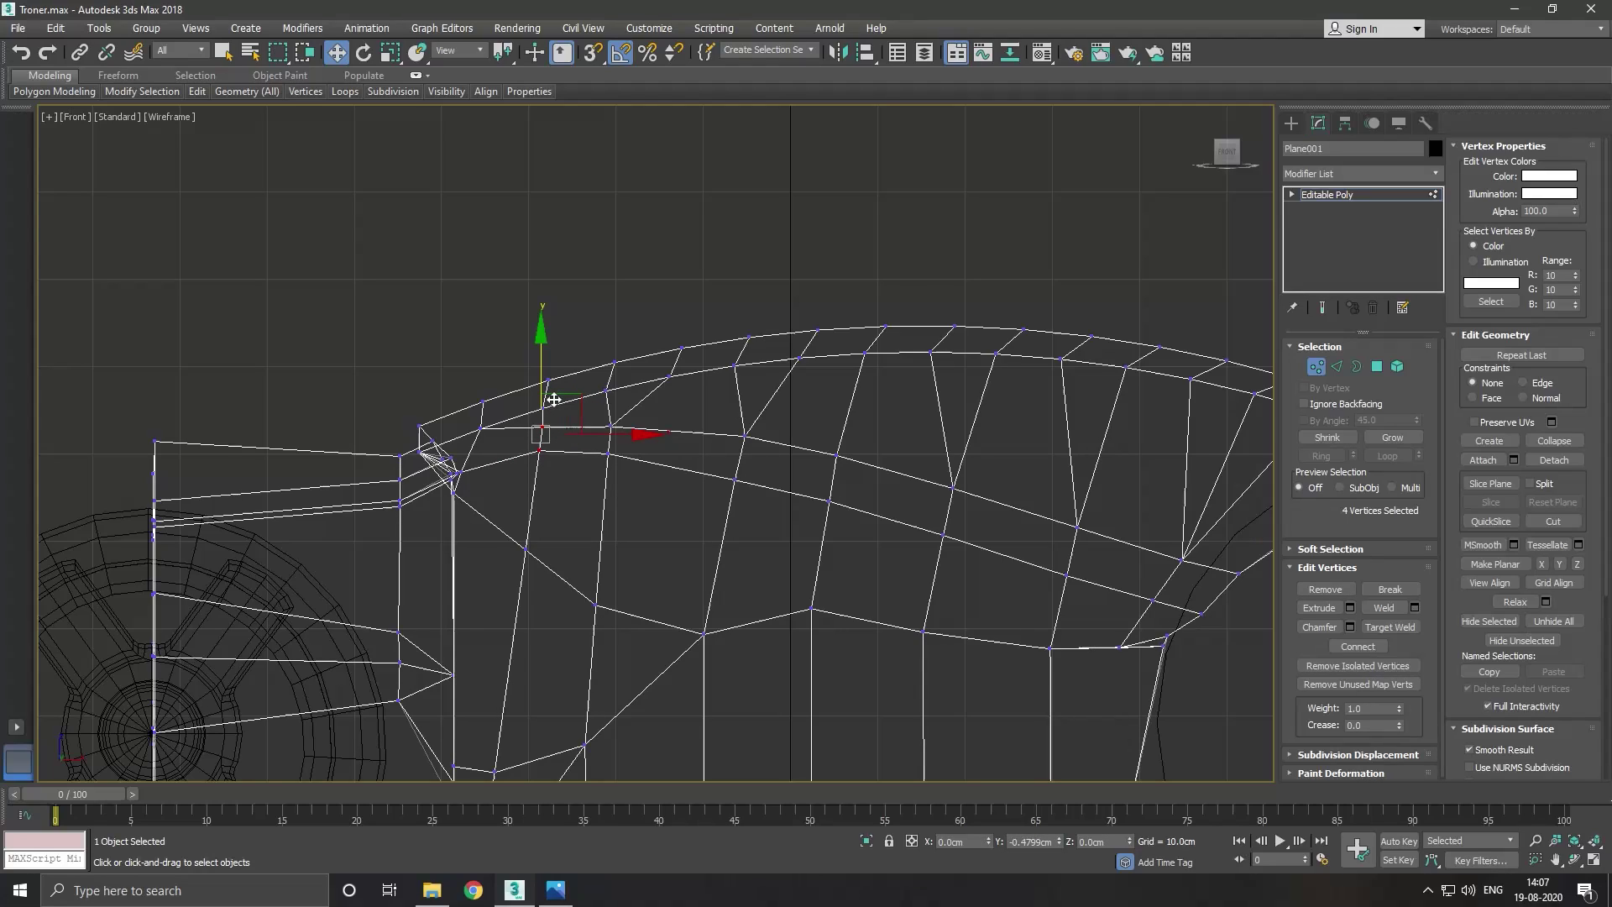
pyautogui.moveTo(523, 485); pyautogui.dragTo(556, 438)
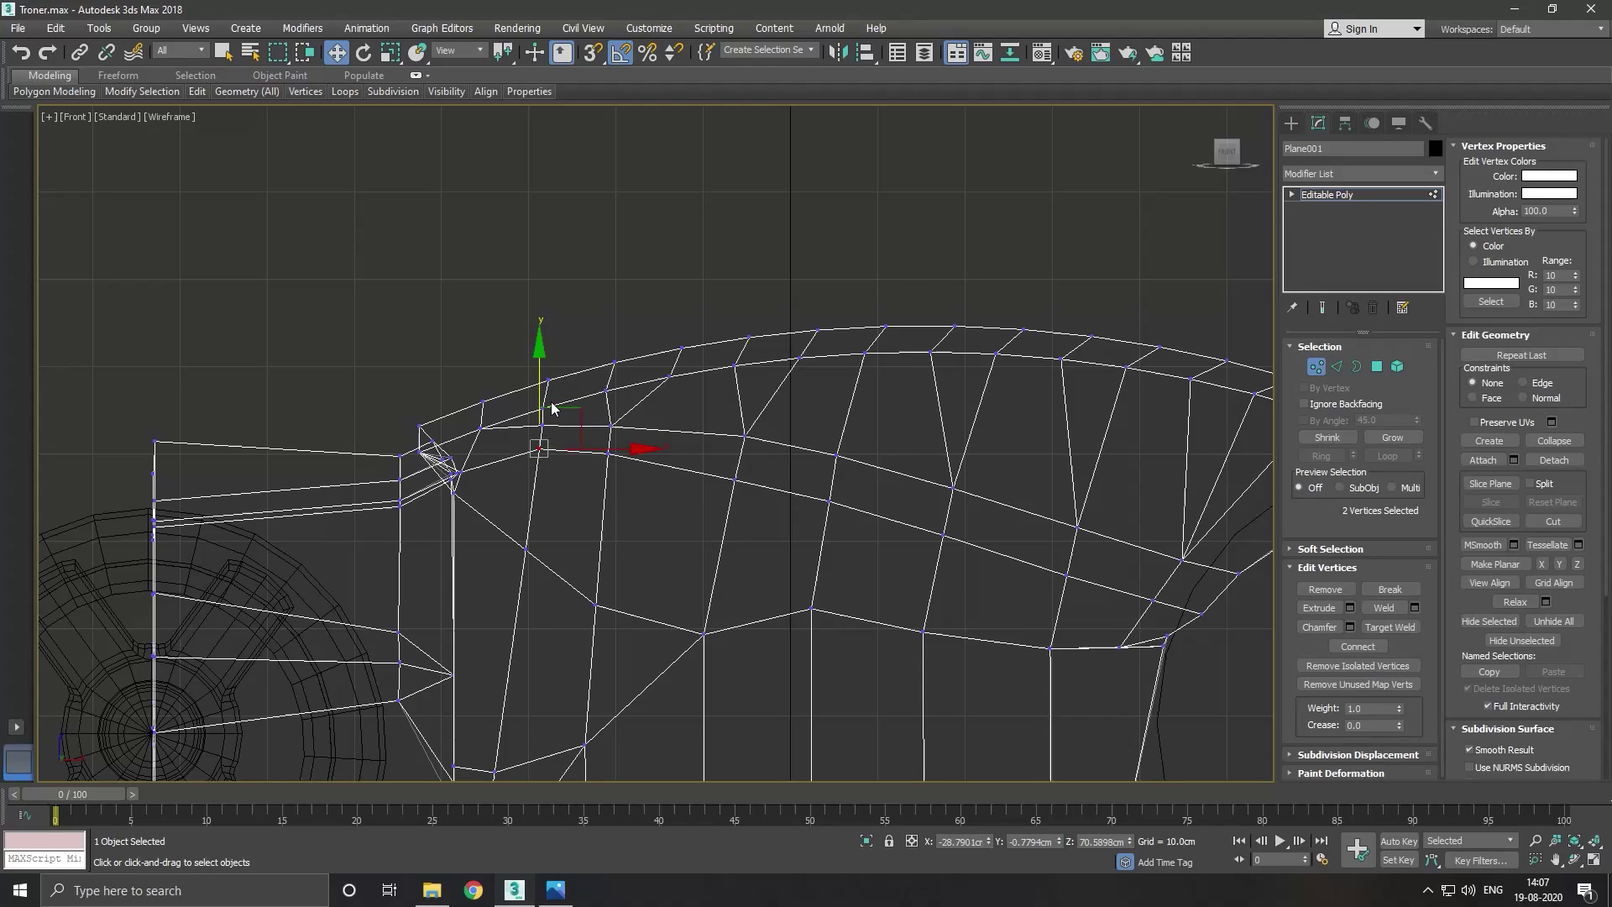
pyautogui.click(605, 470)
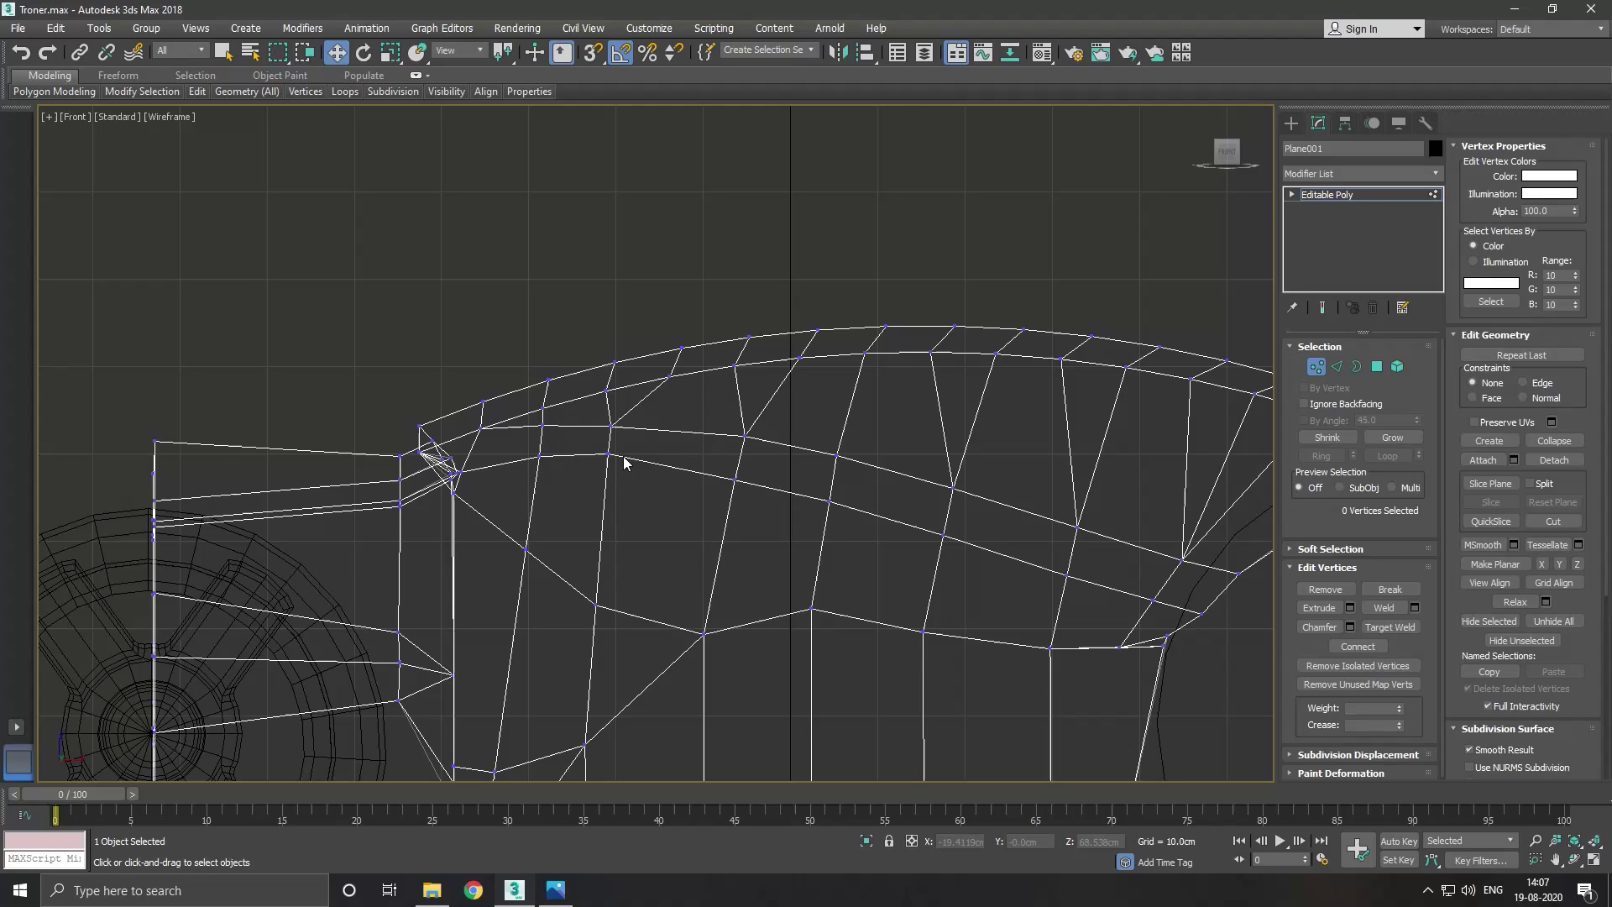
pyautogui.scroll(-4, 595, 435)
pyautogui.scroll(-2, 589, 436)
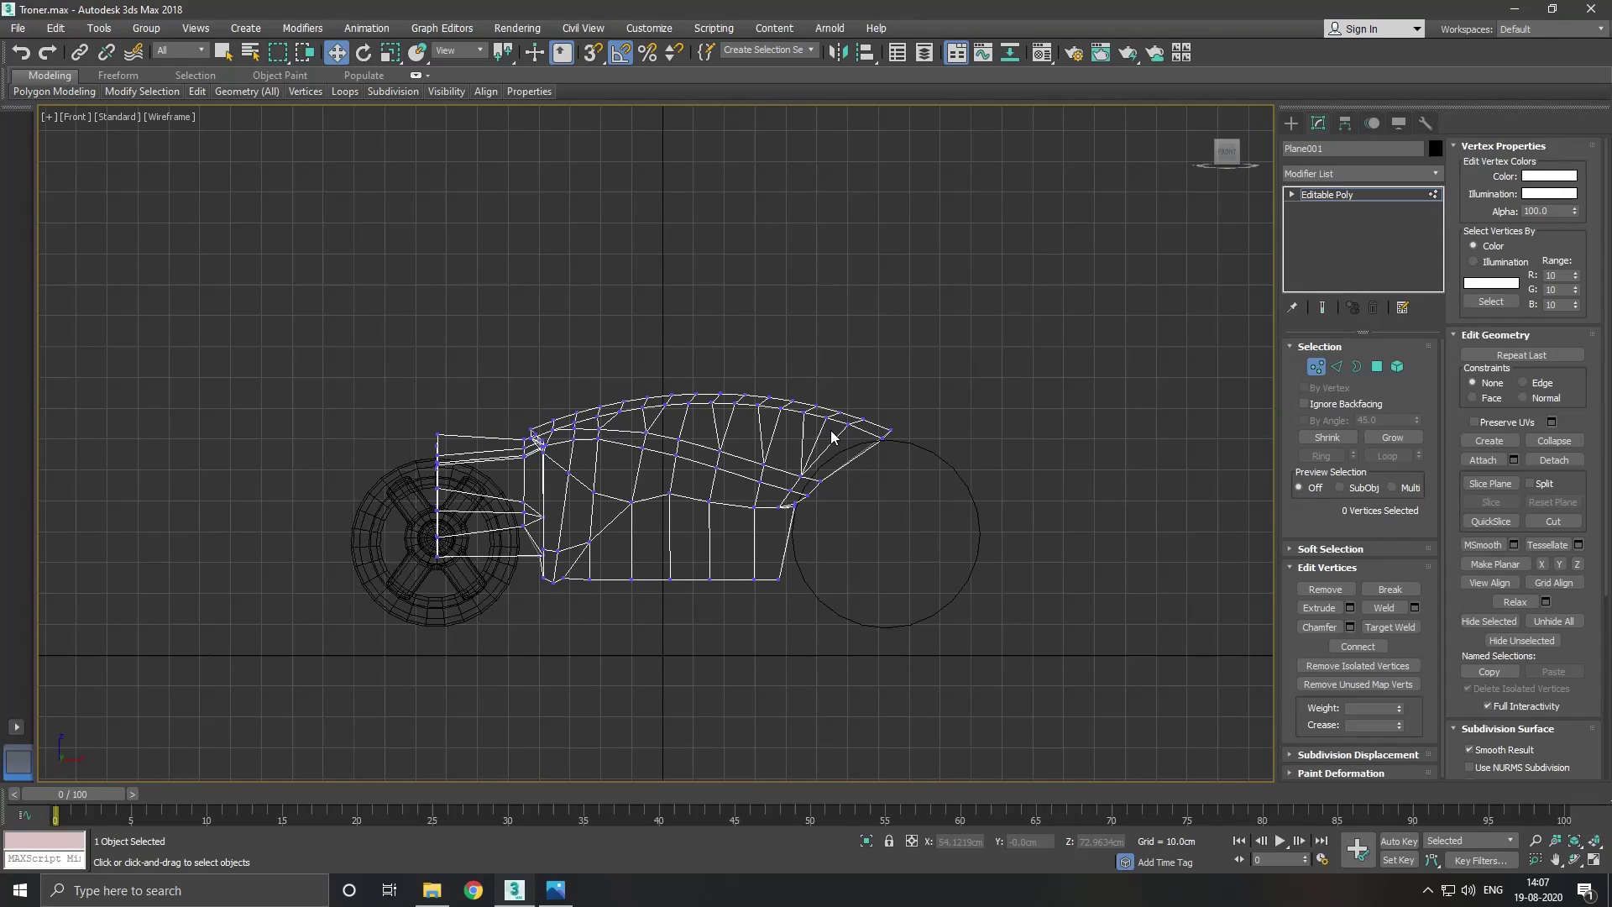
pyautogui.scroll(2, 827, 458)
pyautogui.scroll(3, 806, 503)
pyautogui.scroll(-3, 802, 530)
pyautogui.scroll(-1, 822, 520)
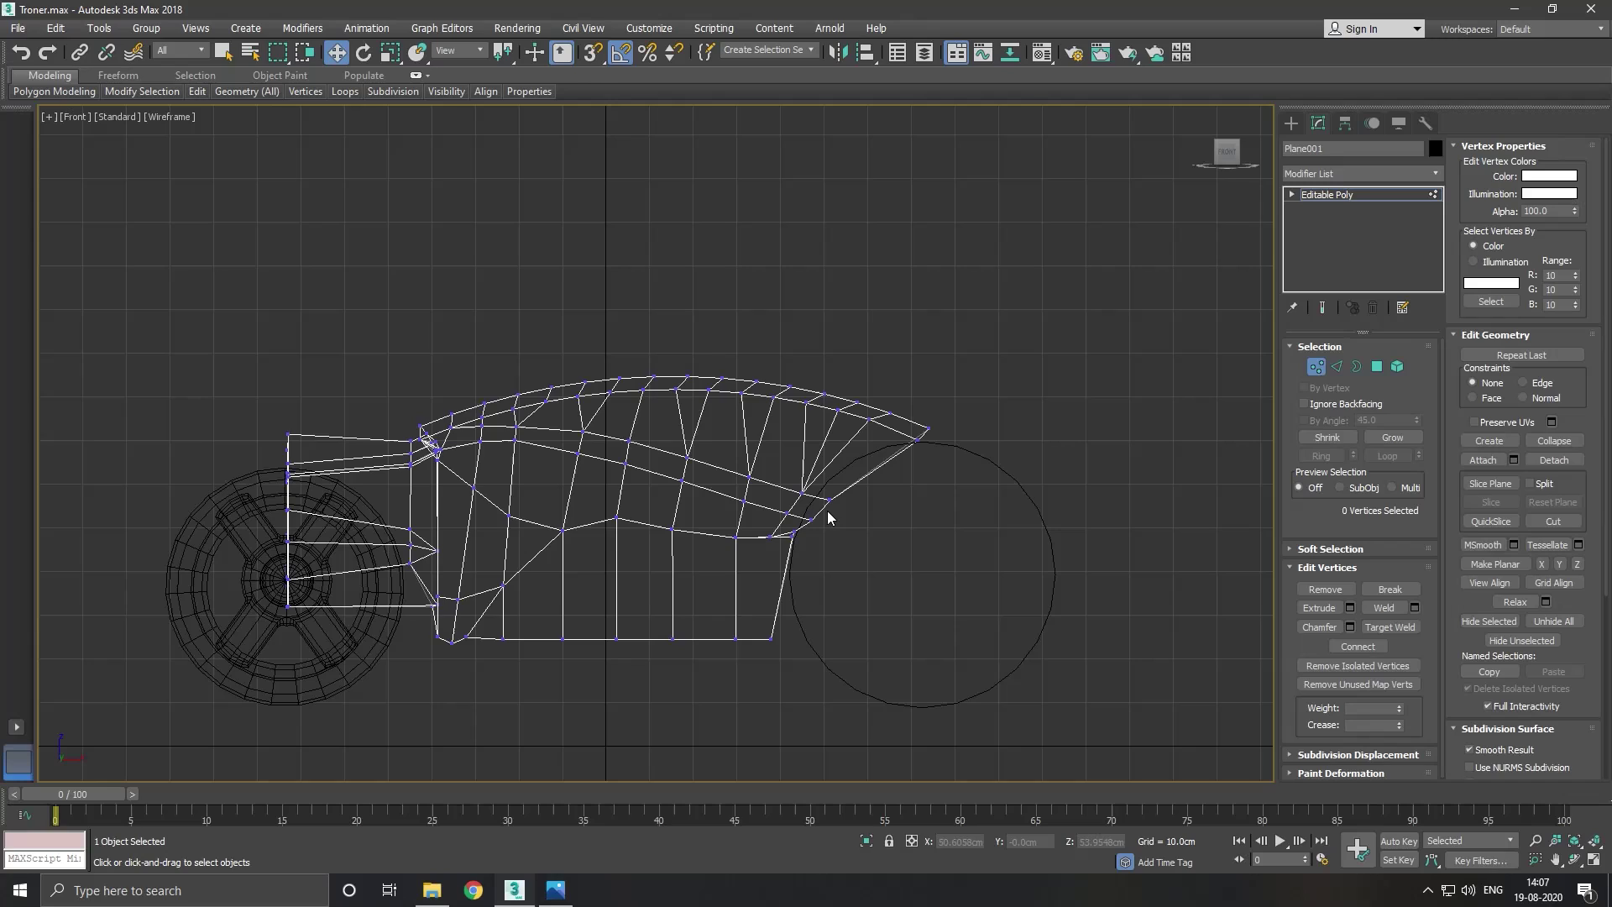
pyautogui.scroll(2, 785, 623)
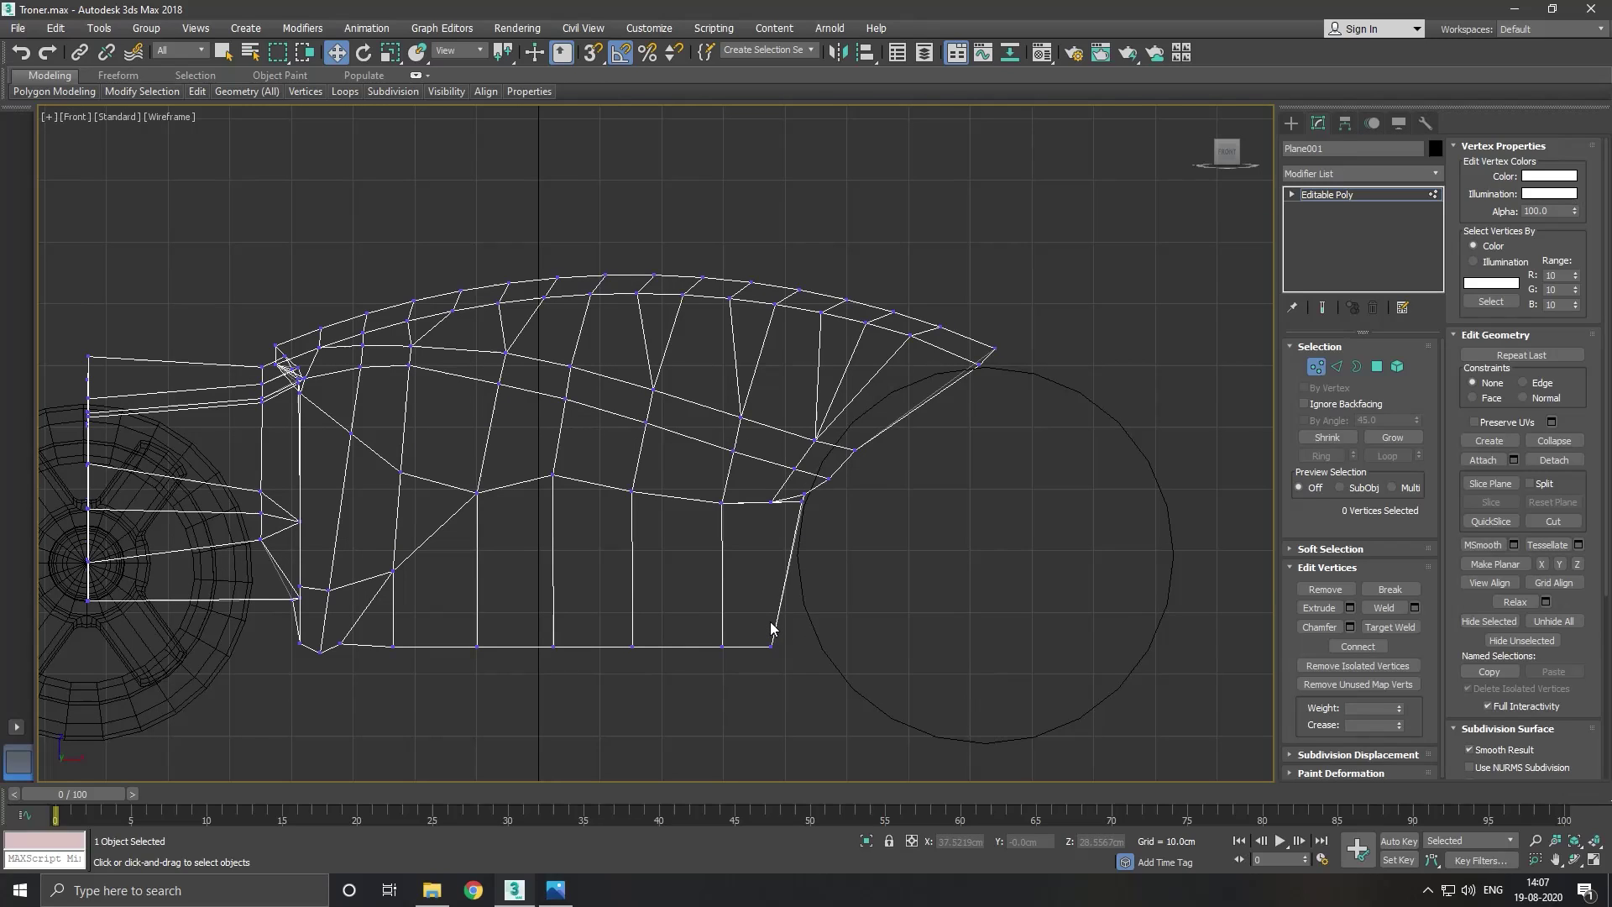
# Exit Vertex mode on the body and select the Cylinder001 wheel.
pyautogui.click(1336, 198)
pyautogui.scroll(-3, 907, 314)
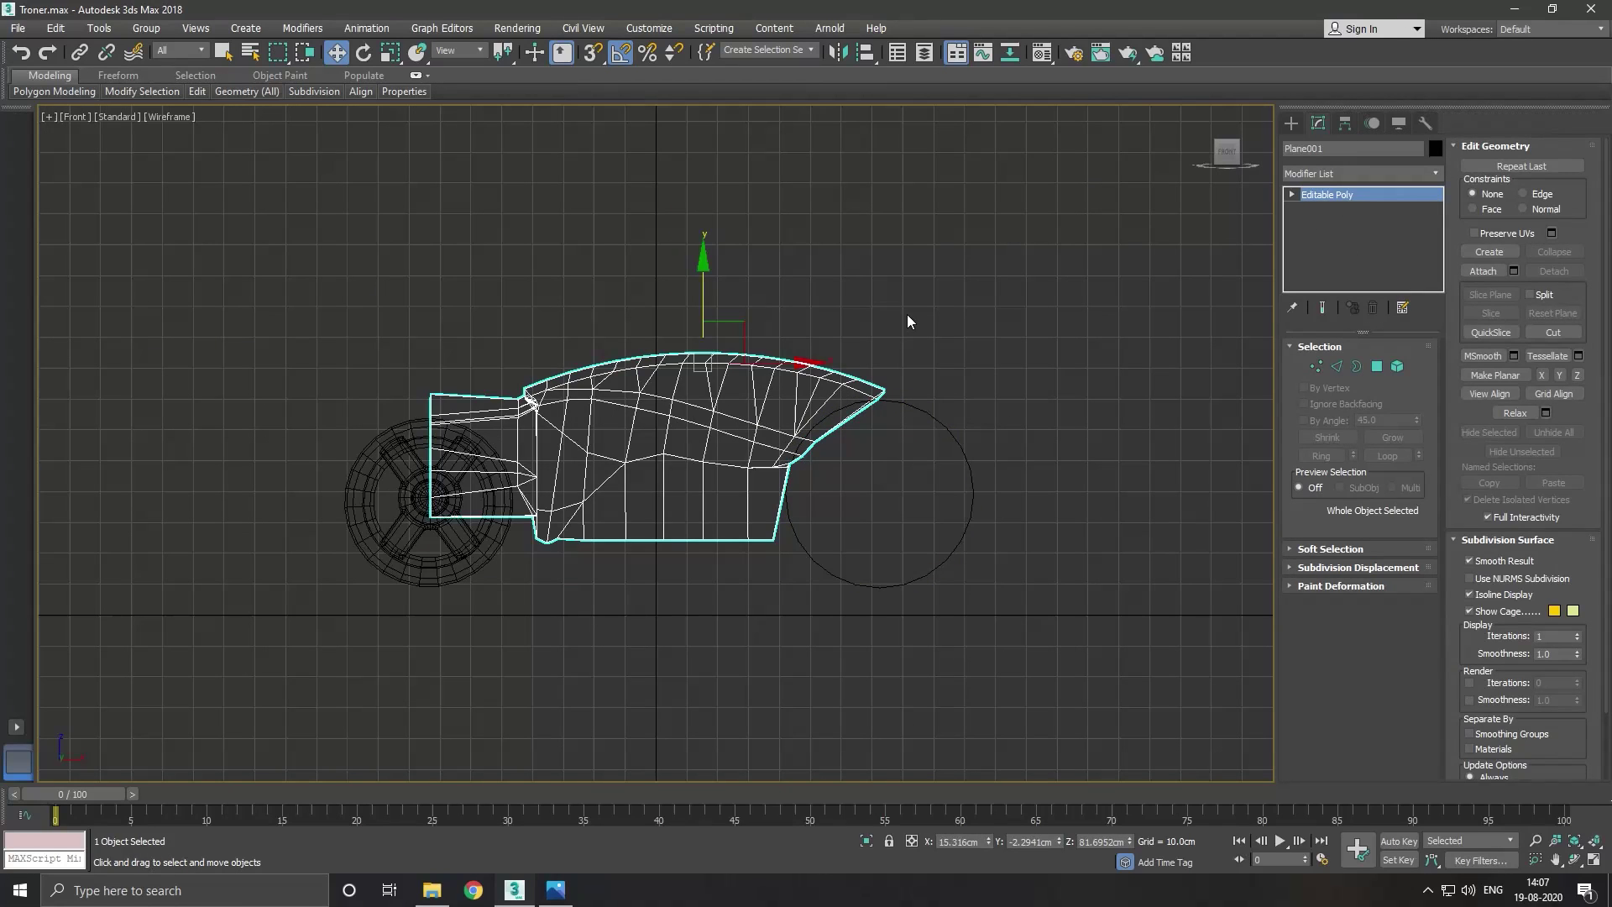
pyautogui.click(946, 445)
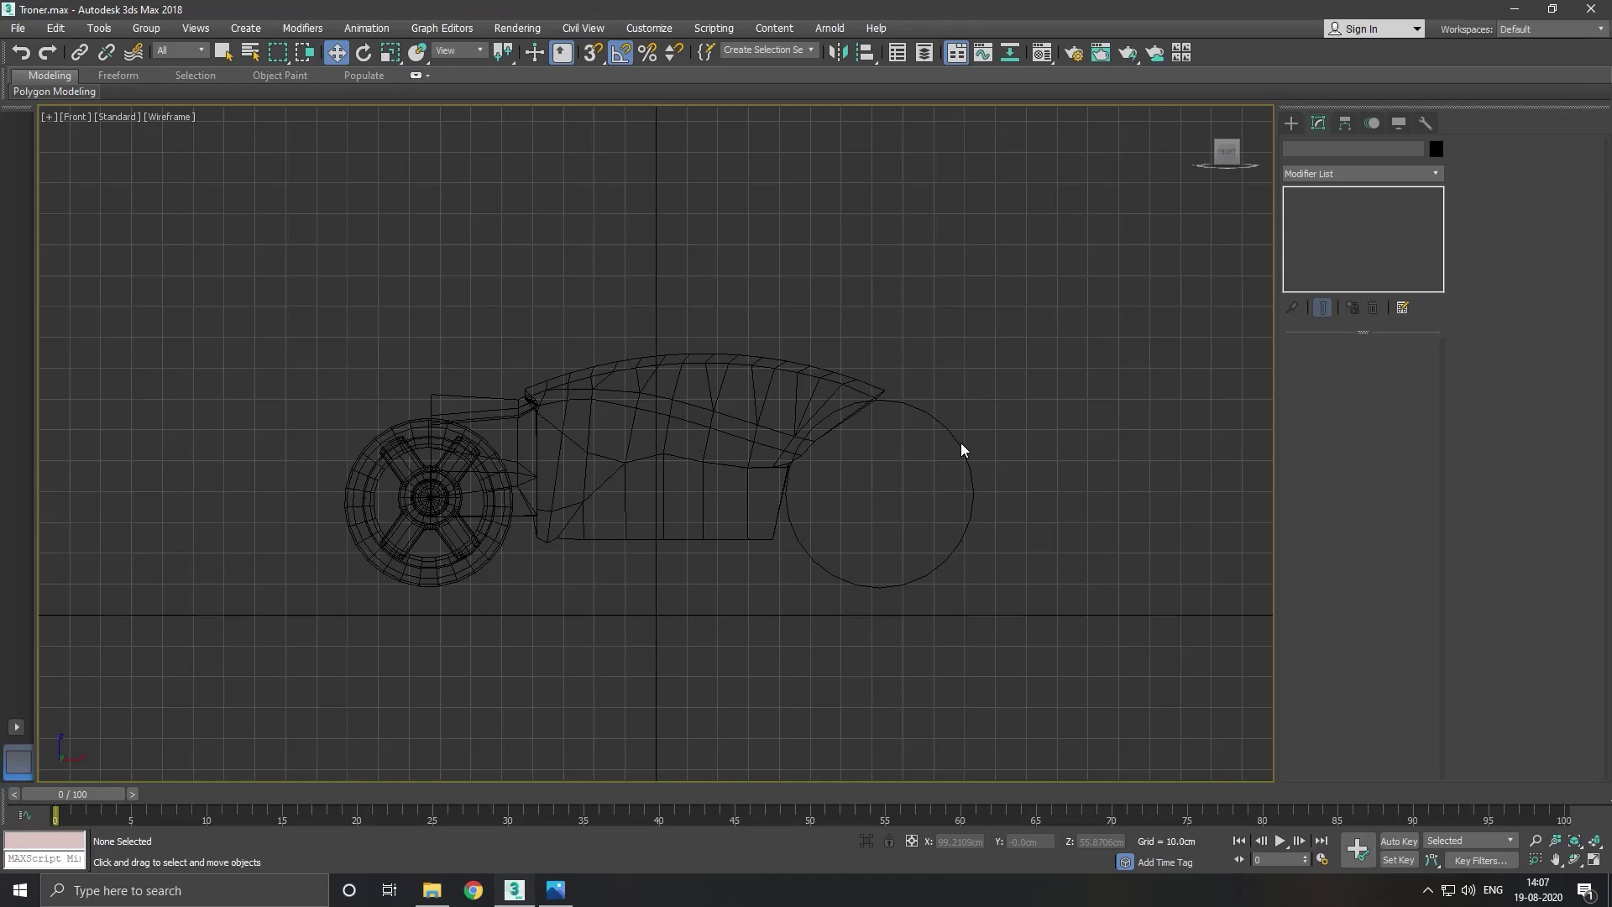
pyautogui.click(963, 448)
# Clone Cylinder001 to the right in the perspective view, then delete the clone.
pyautogui.press('p')
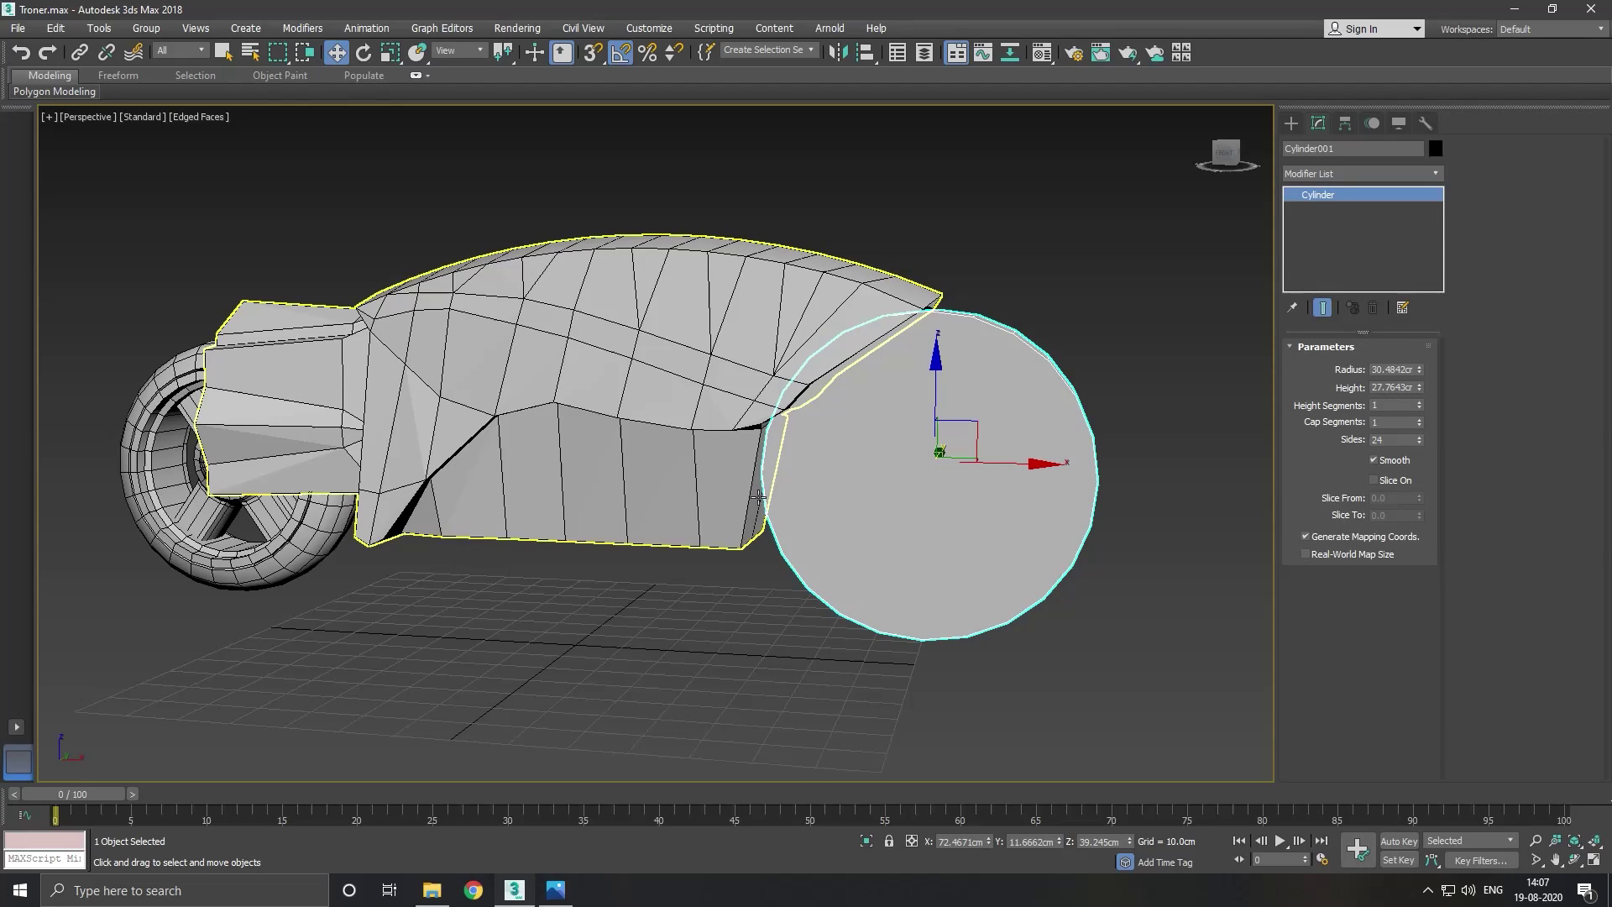
pyautogui.moveTo(825, 521)
pyautogui.keyDown('alt'); pyautogui.mouseDown(button='middle')
pyautogui.moveTo(709, 540)
pyautogui.moveTo(662, 529)
pyautogui.moveTo(872, 522)
pyautogui.mouseUp(button='middle'); pyautogui.keyUp('alt')
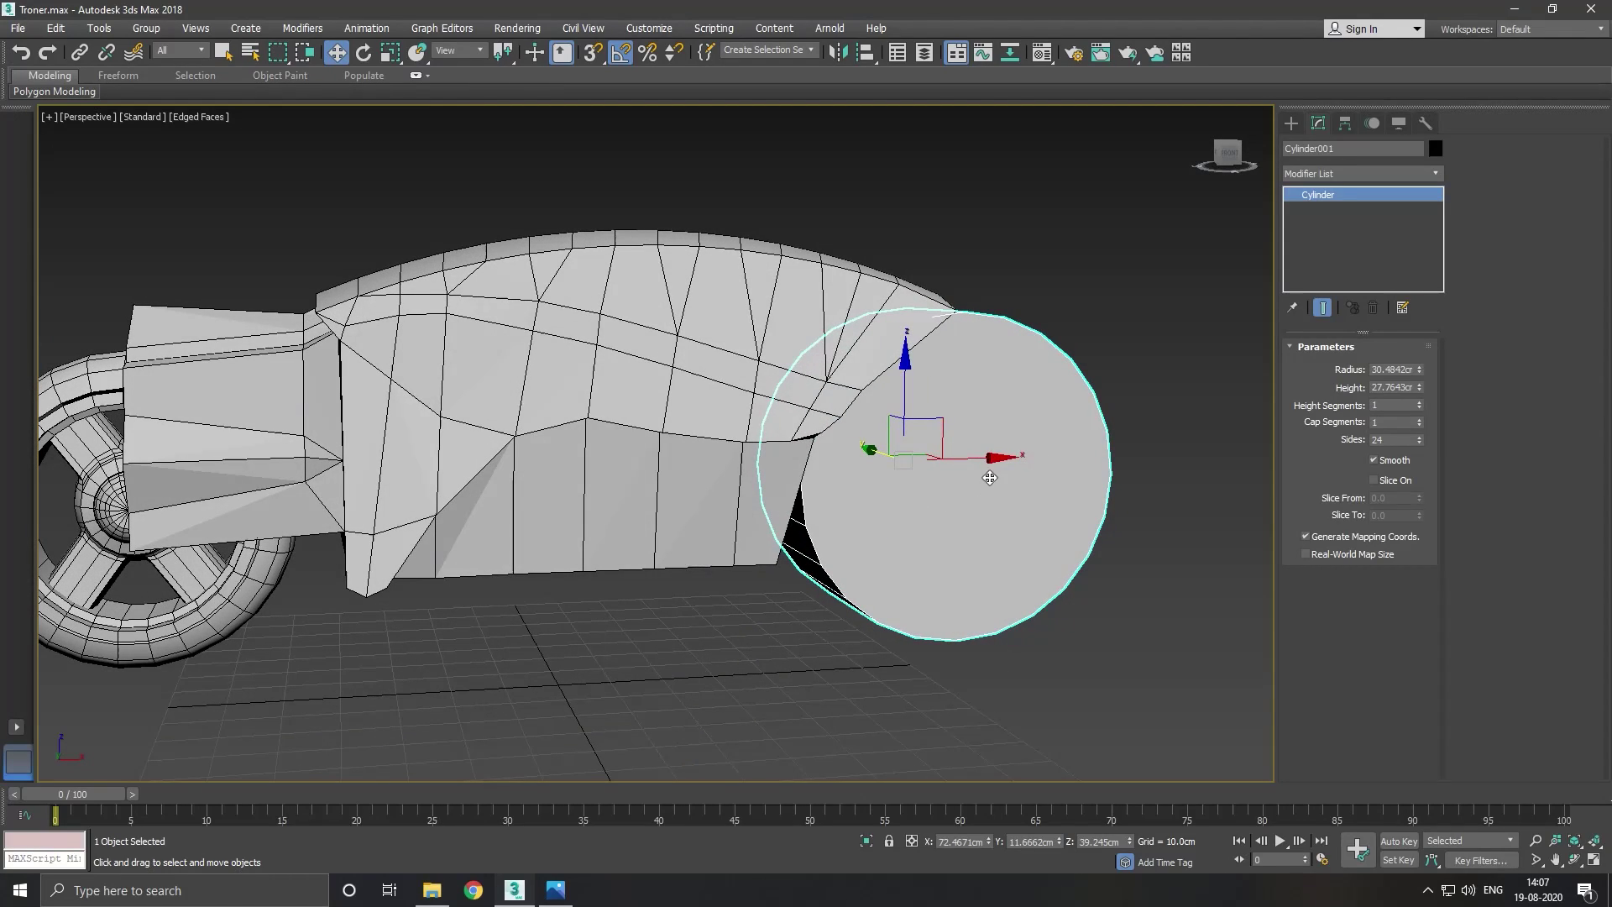
pyautogui.scroll(-2, 990, 477)
pyautogui.scroll(-2, 846, 478)
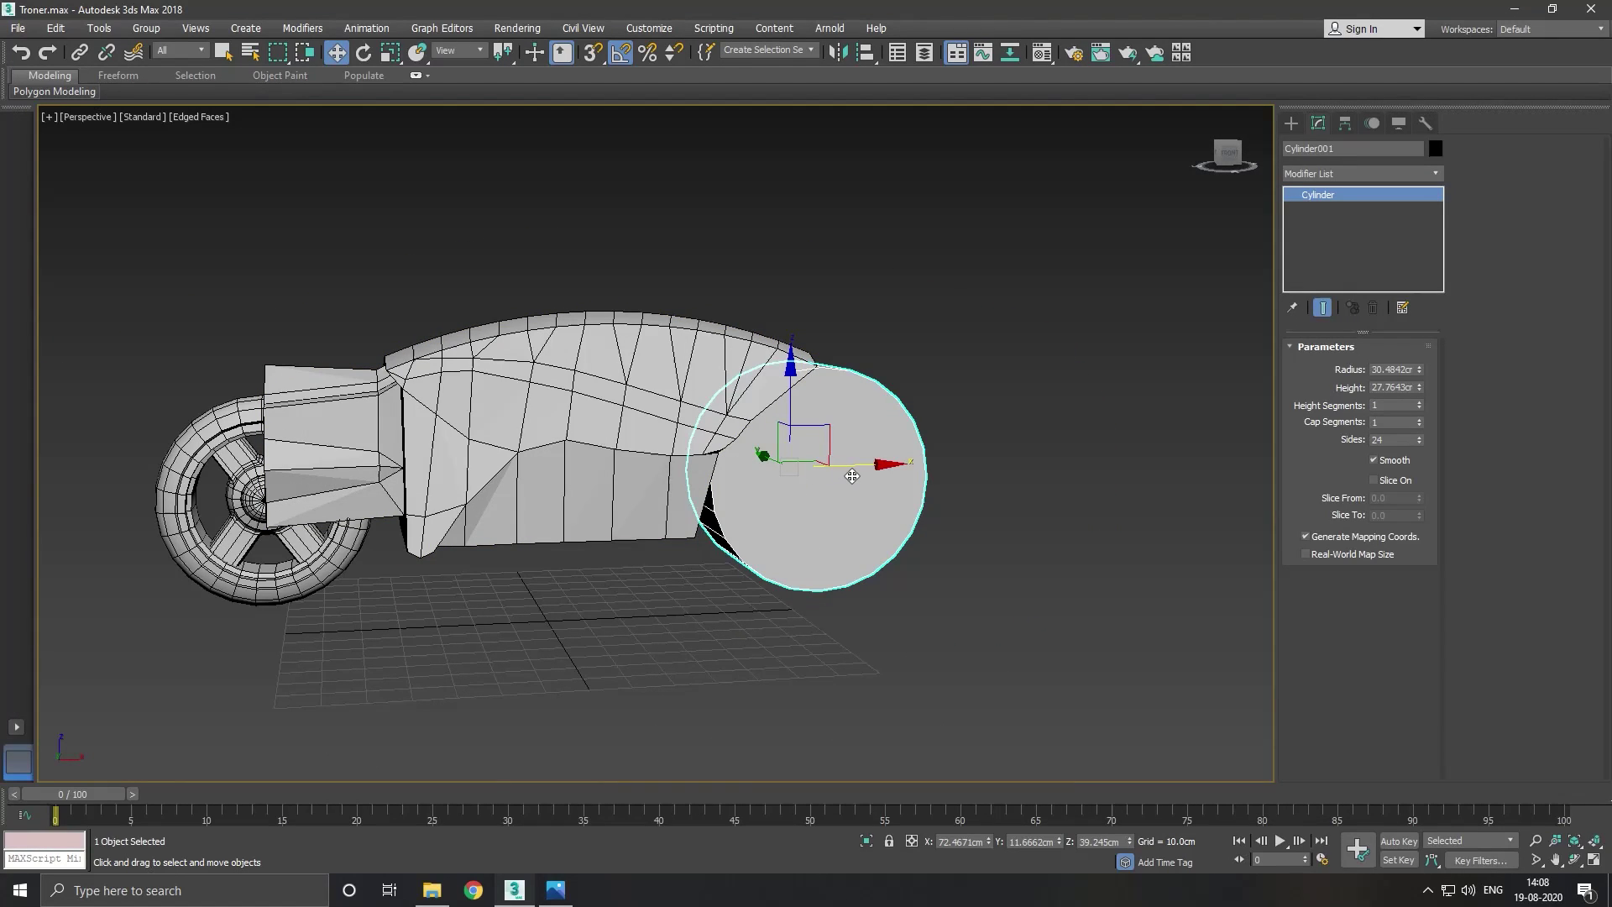
pyautogui.keyDown('shift'); pyautogui.moveTo(852, 476); pyautogui.dragTo(1193, 458); pyautogui.keyUp('shift')
pyautogui.click(815, 521)
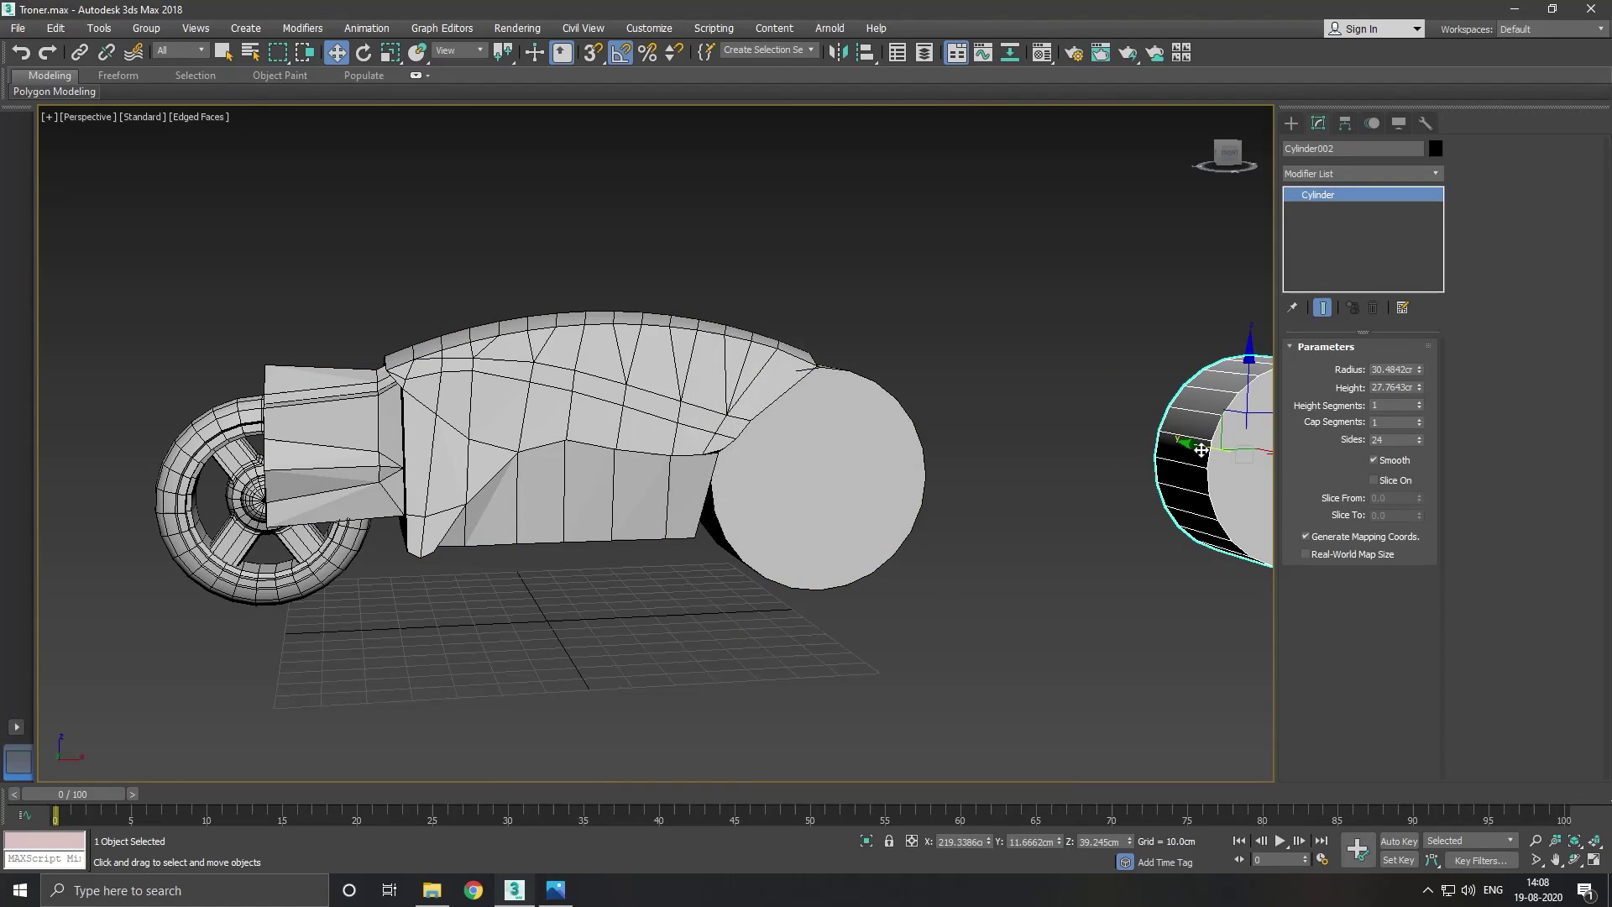
pyautogui.rightClick(1201, 450)
pyautogui.press('Delete')
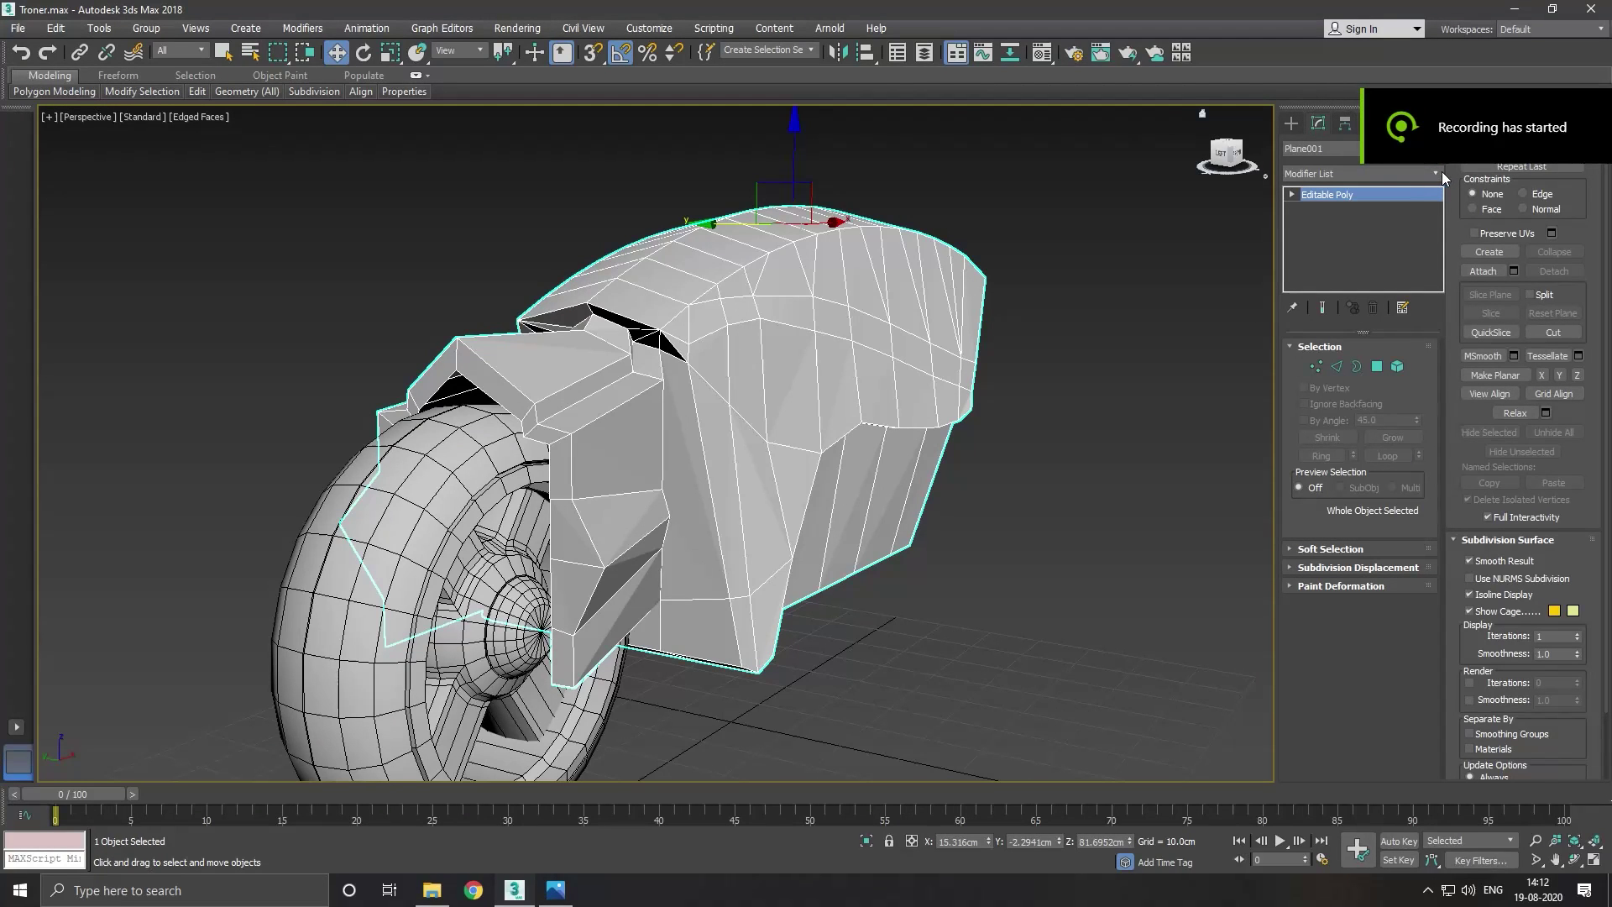
# Add TurboSmooth to Plane001, isolate it from the wheel, and return to its Editable Poly level.
pyautogui.click(1442, 171)
pyautogui.scroll(-5, 1354, 659)
pyautogui.scroll(-2, 1335, 604)
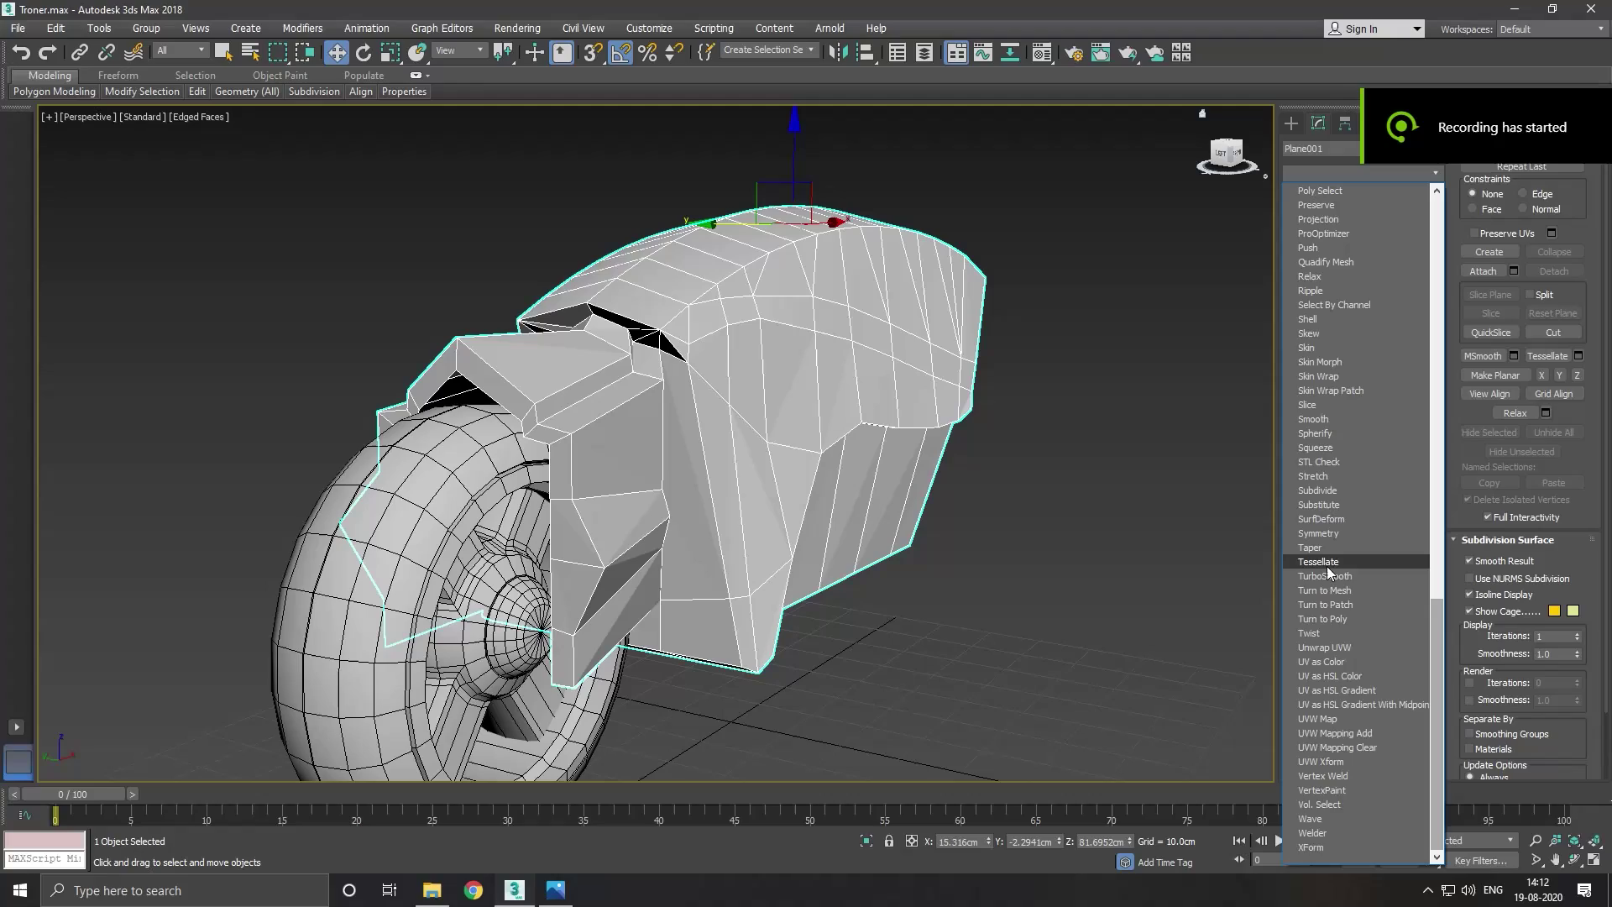
pyautogui.click(1327, 577)
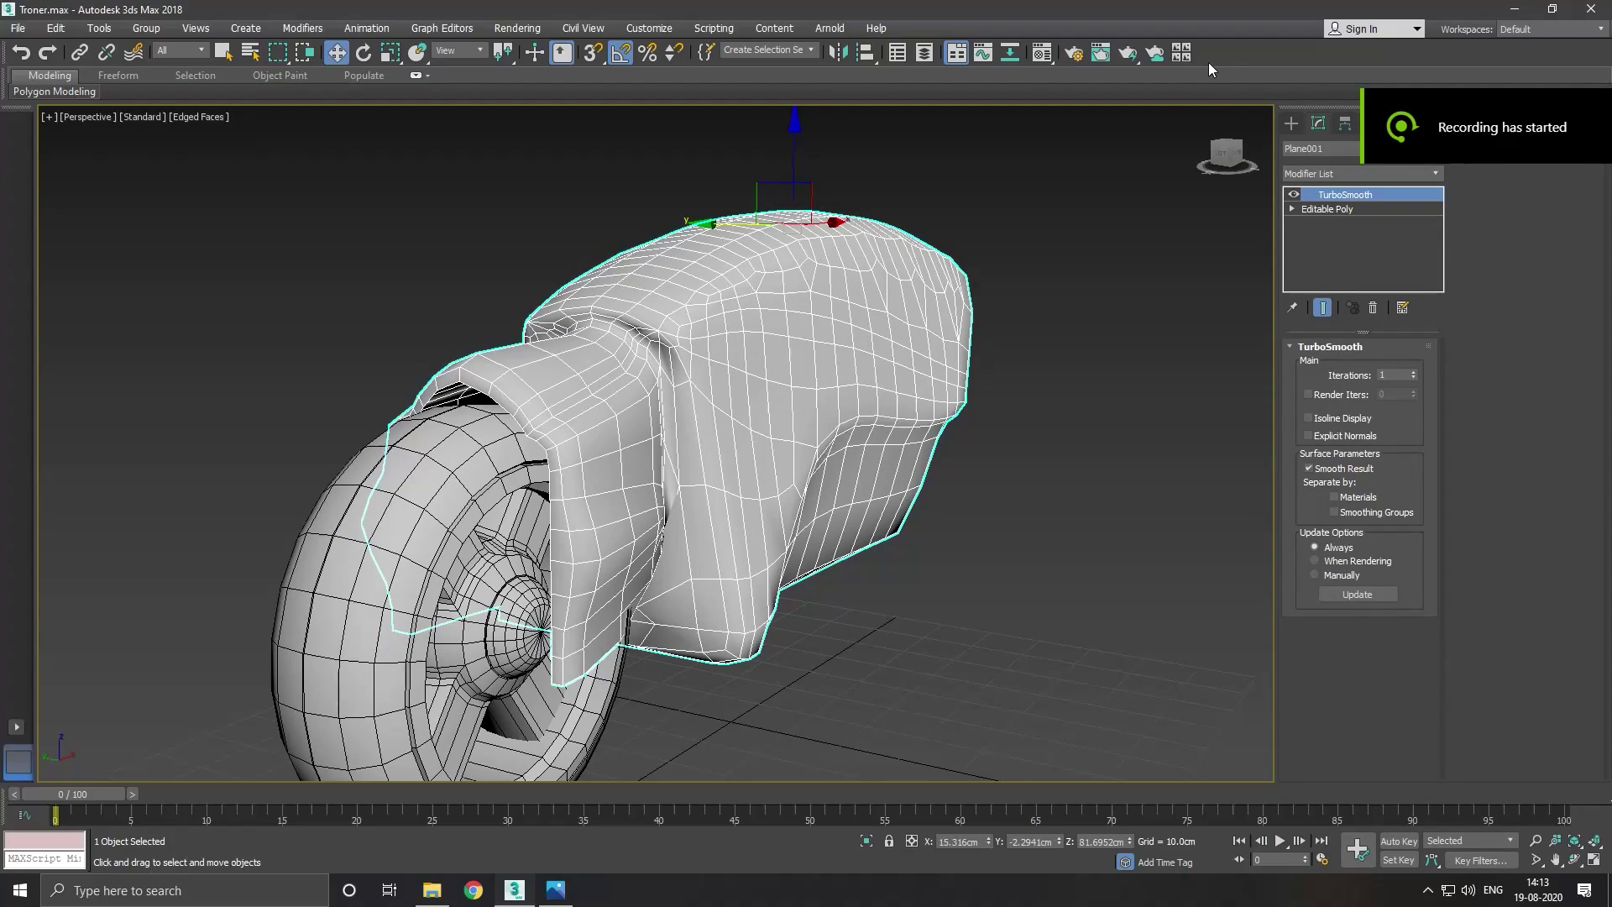
pyautogui.keyDown('alt'); pyautogui.moveTo(872, 411); pyautogui.dragTo(735, 431, button='middle'); pyautogui.keyUp('alt')
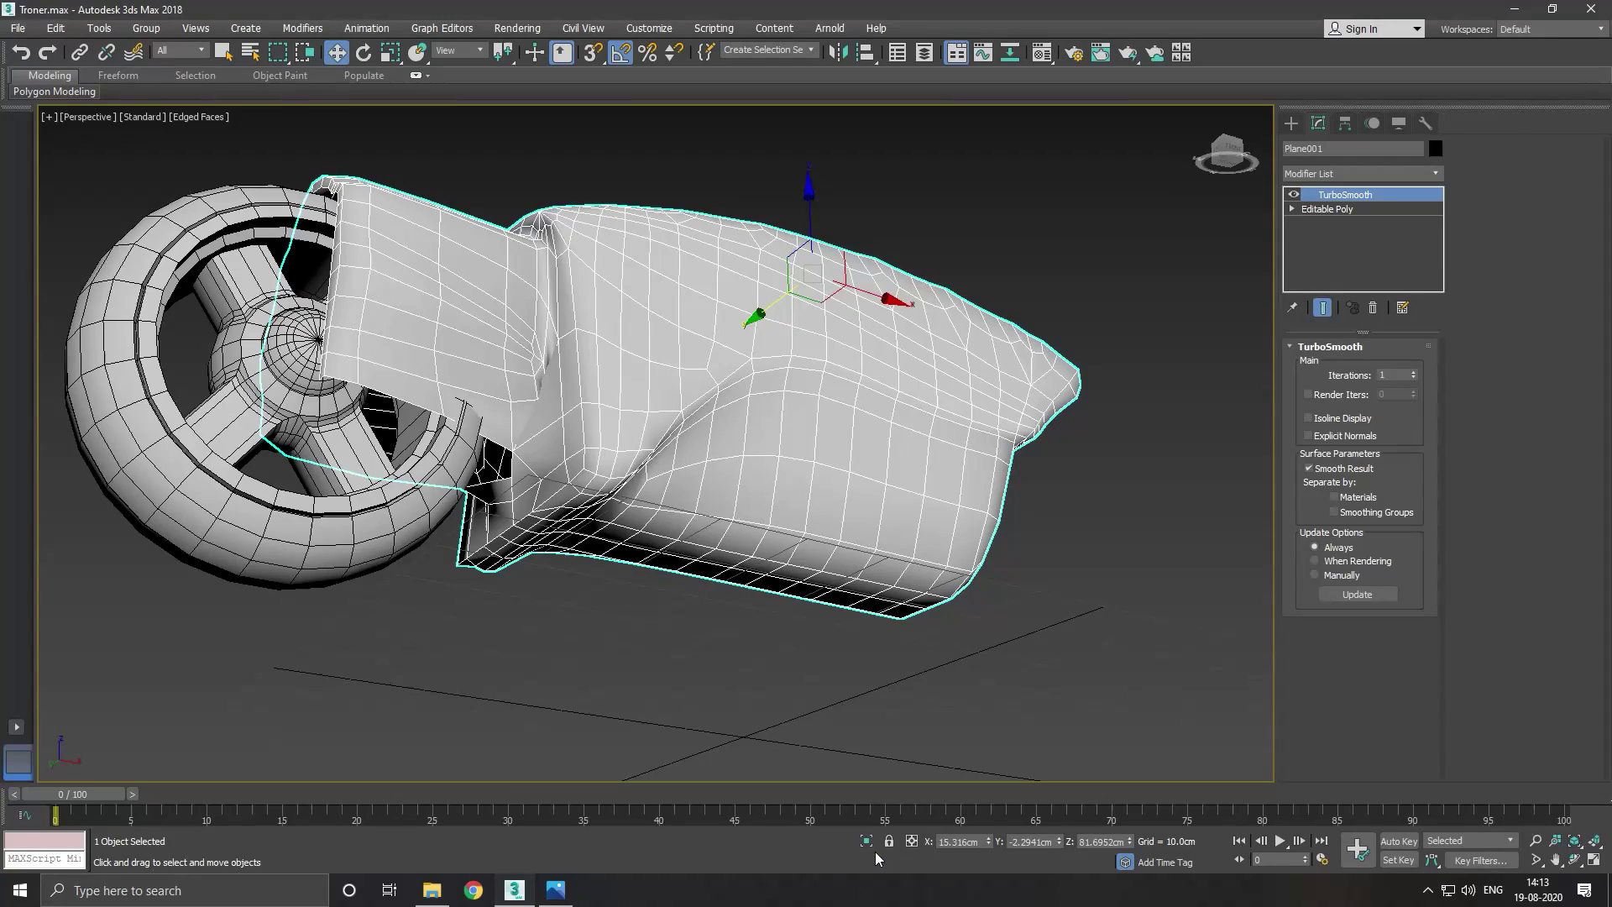
pyautogui.click(866, 842)
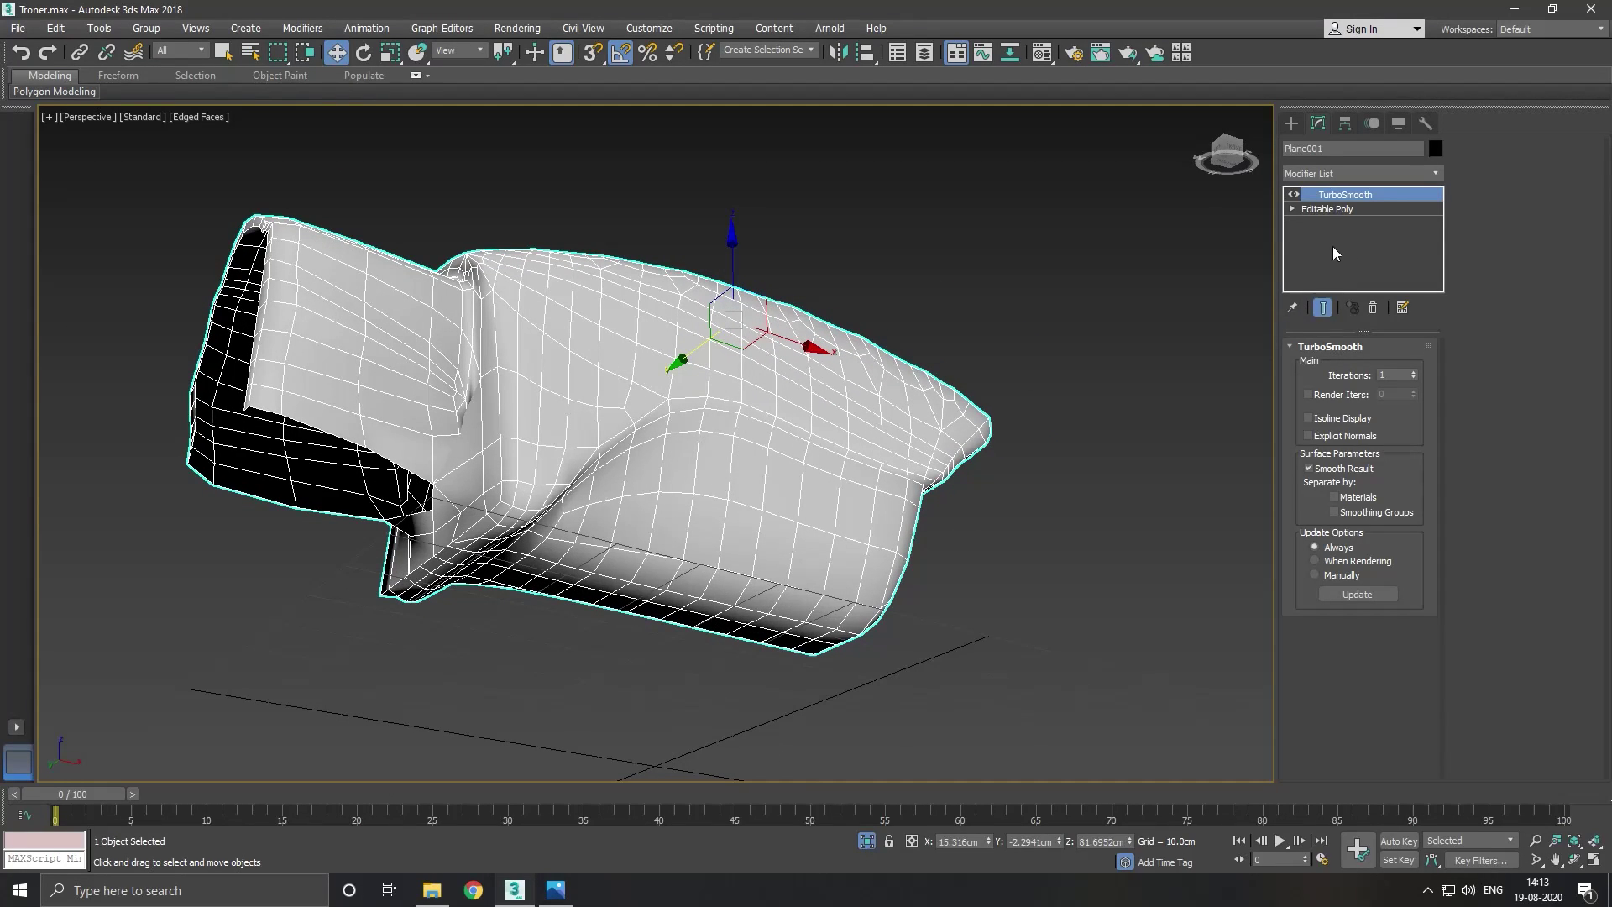
pyautogui.click(1326, 209)
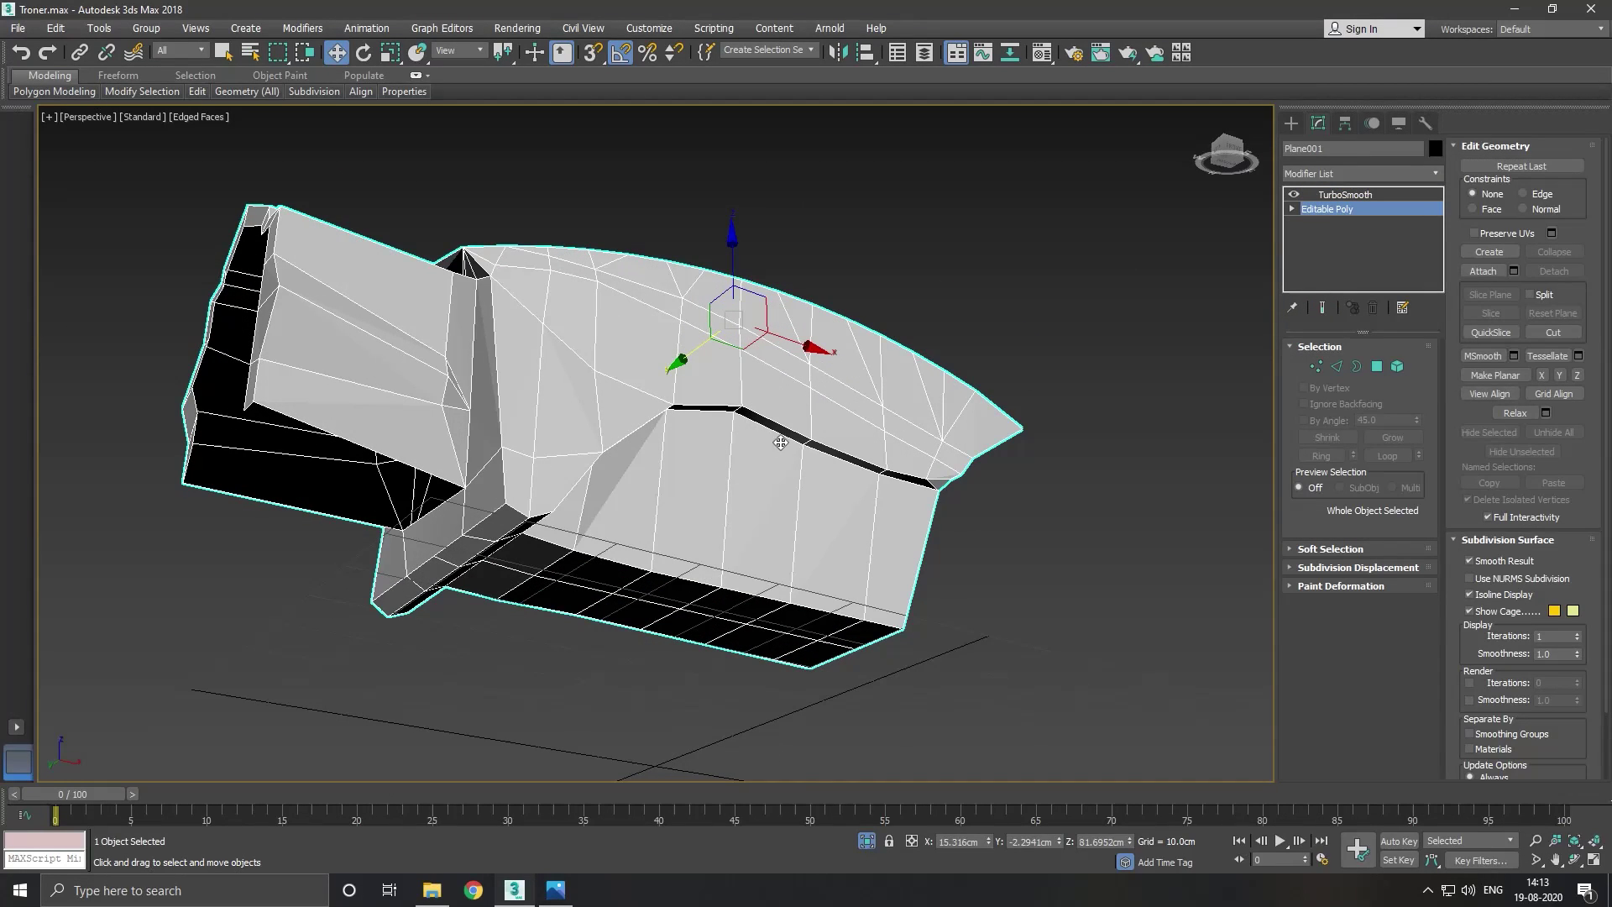
# Toggle Show End Result on and off while inspecting the smoothed body from several angles.
pyautogui.keyDown('alt'); pyautogui.moveTo(430, 422); pyautogui.dragTo(586, 438, button='middle'); pyautogui.keyUp('alt')
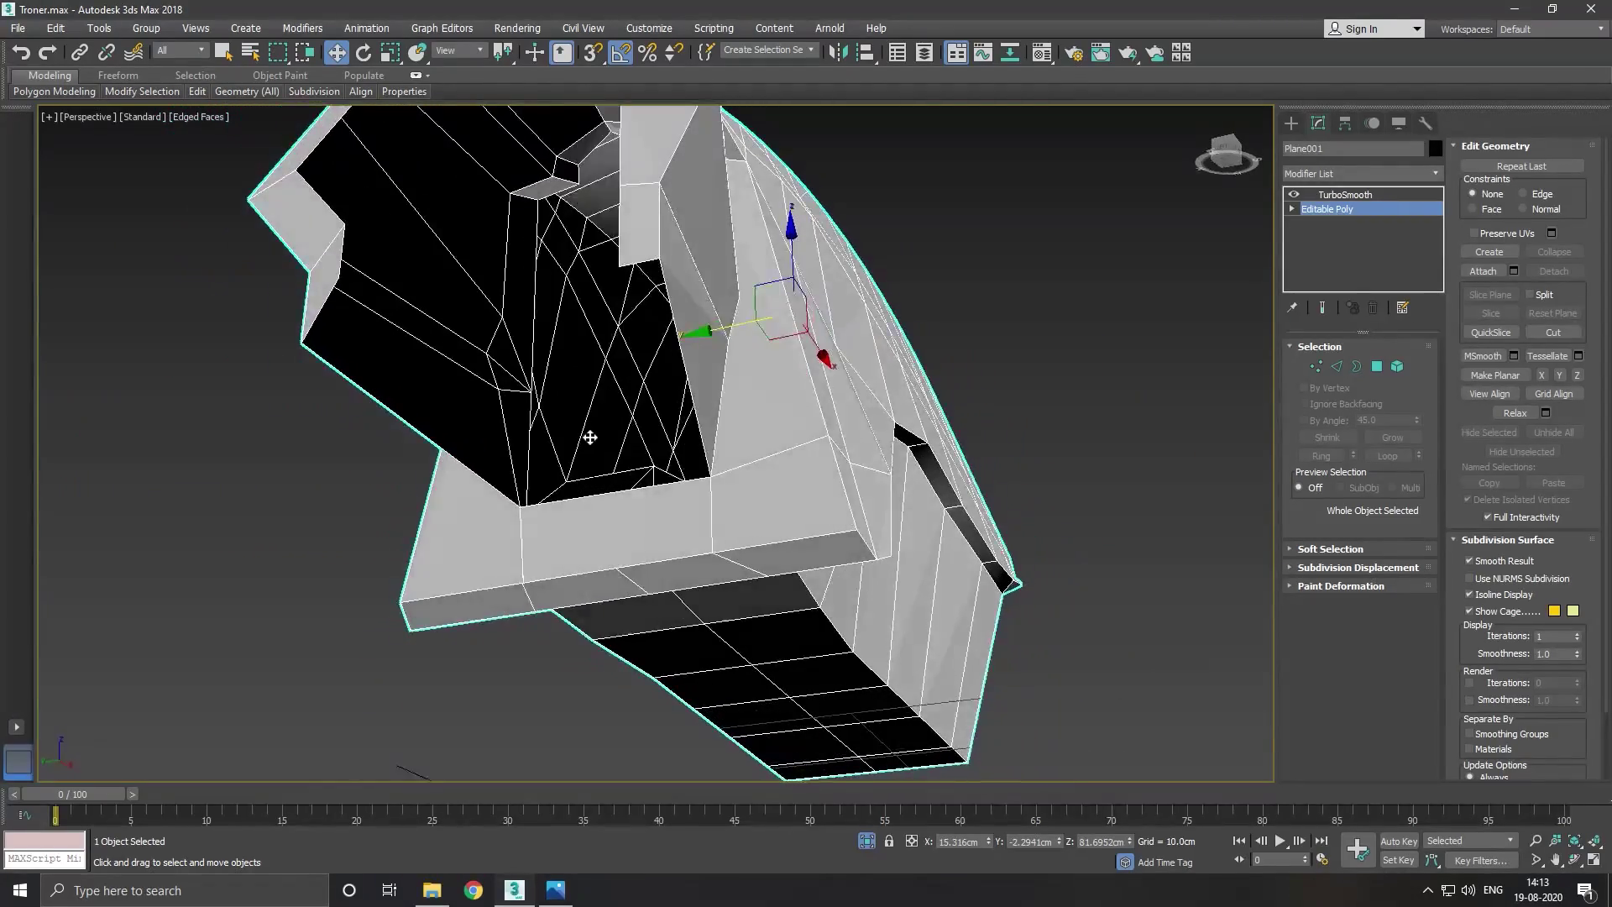
pyautogui.click(1323, 307)
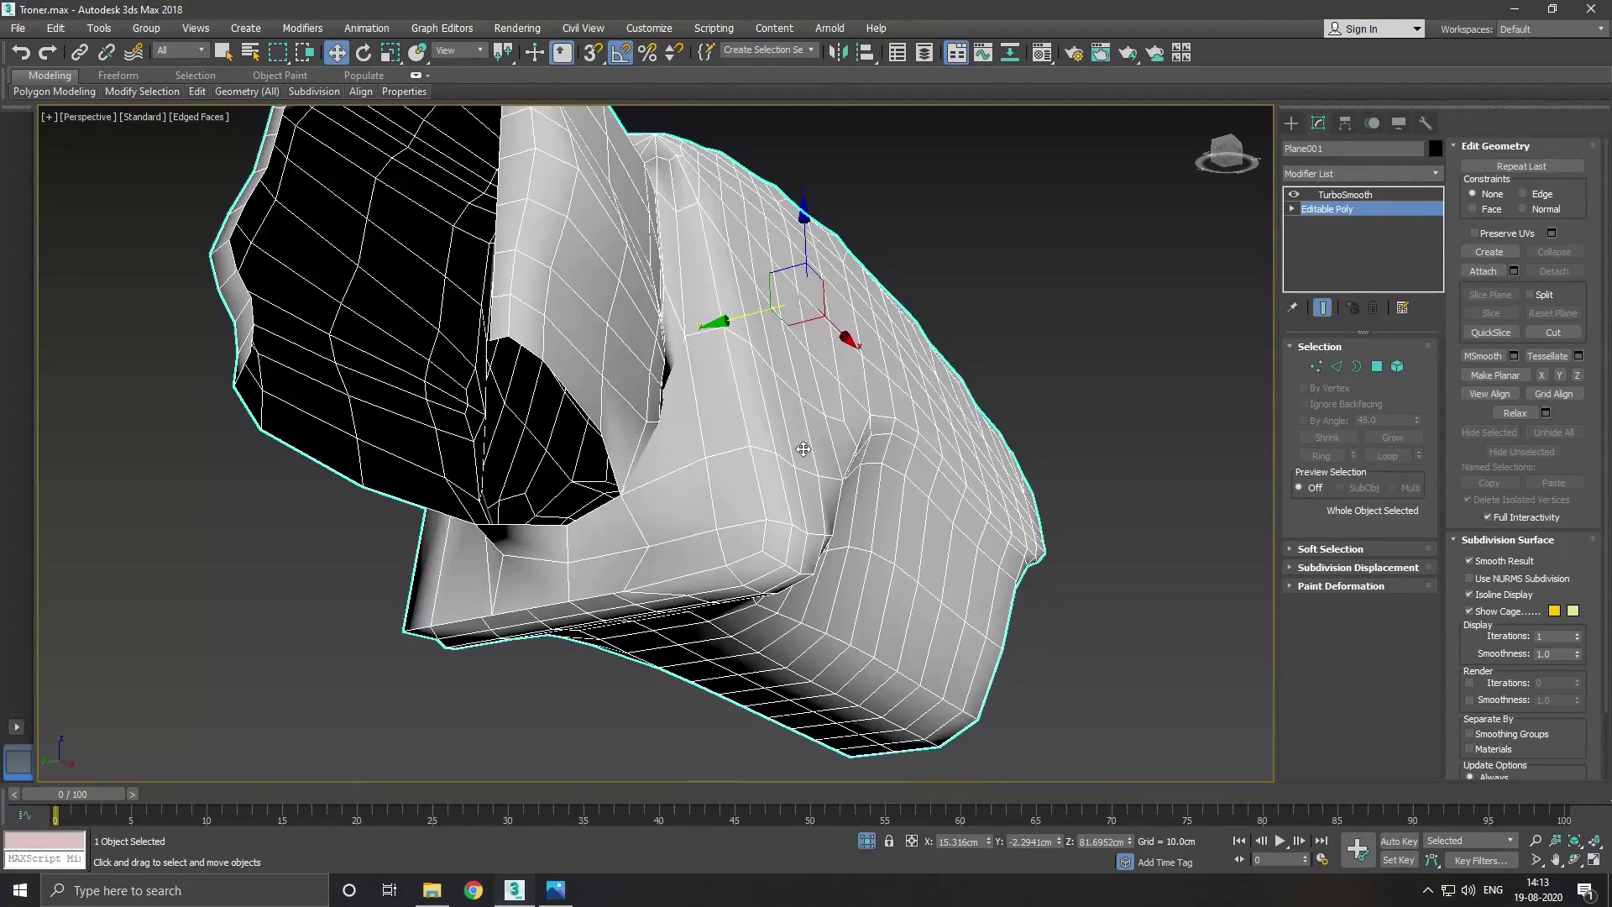
pyautogui.moveTo(756, 453)
pyautogui.keyDown('alt'); pyautogui.mouseDown(button='middle')
pyautogui.moveTo(793, 482)
pyautogui.moveTo(745, 504)
pyautogui.mouseUp(button='middle'); pyautogui.keyUp('alt')
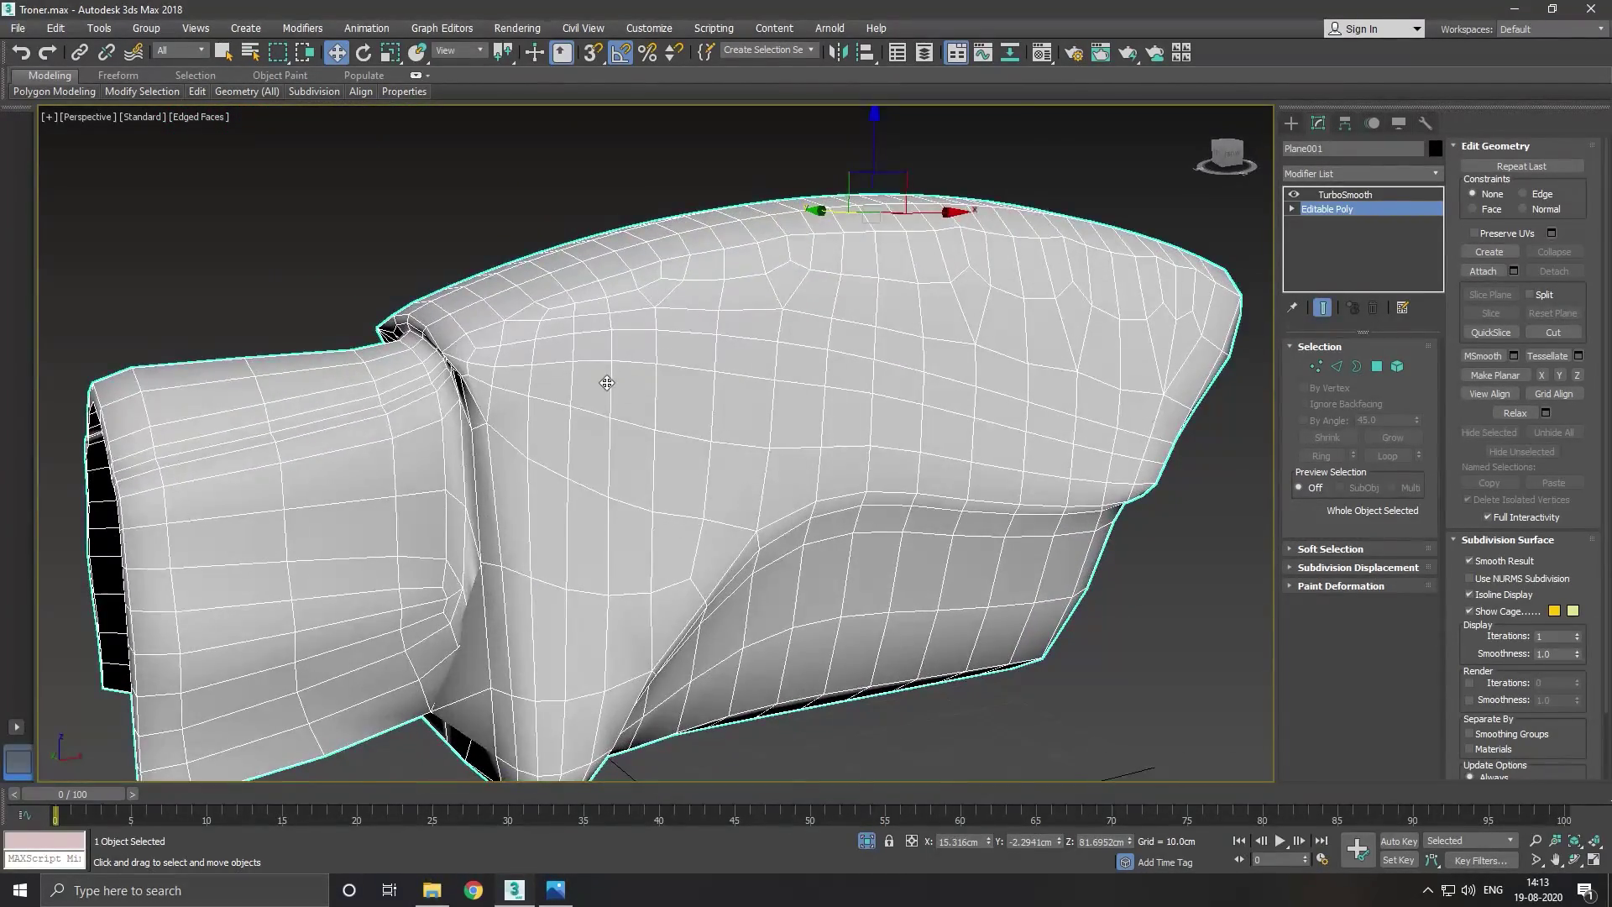
pyautogui.moveTo(730, 403)
pyautogui.keyDown('alt'); pyautogui.mouseDown(button='middle')
pyautogui.moveTo(602, 425)
pyautogui.moveTo(616, 403)
pyautogui.mouseUp(button='middle'); pyautogui.keyUp('alt')
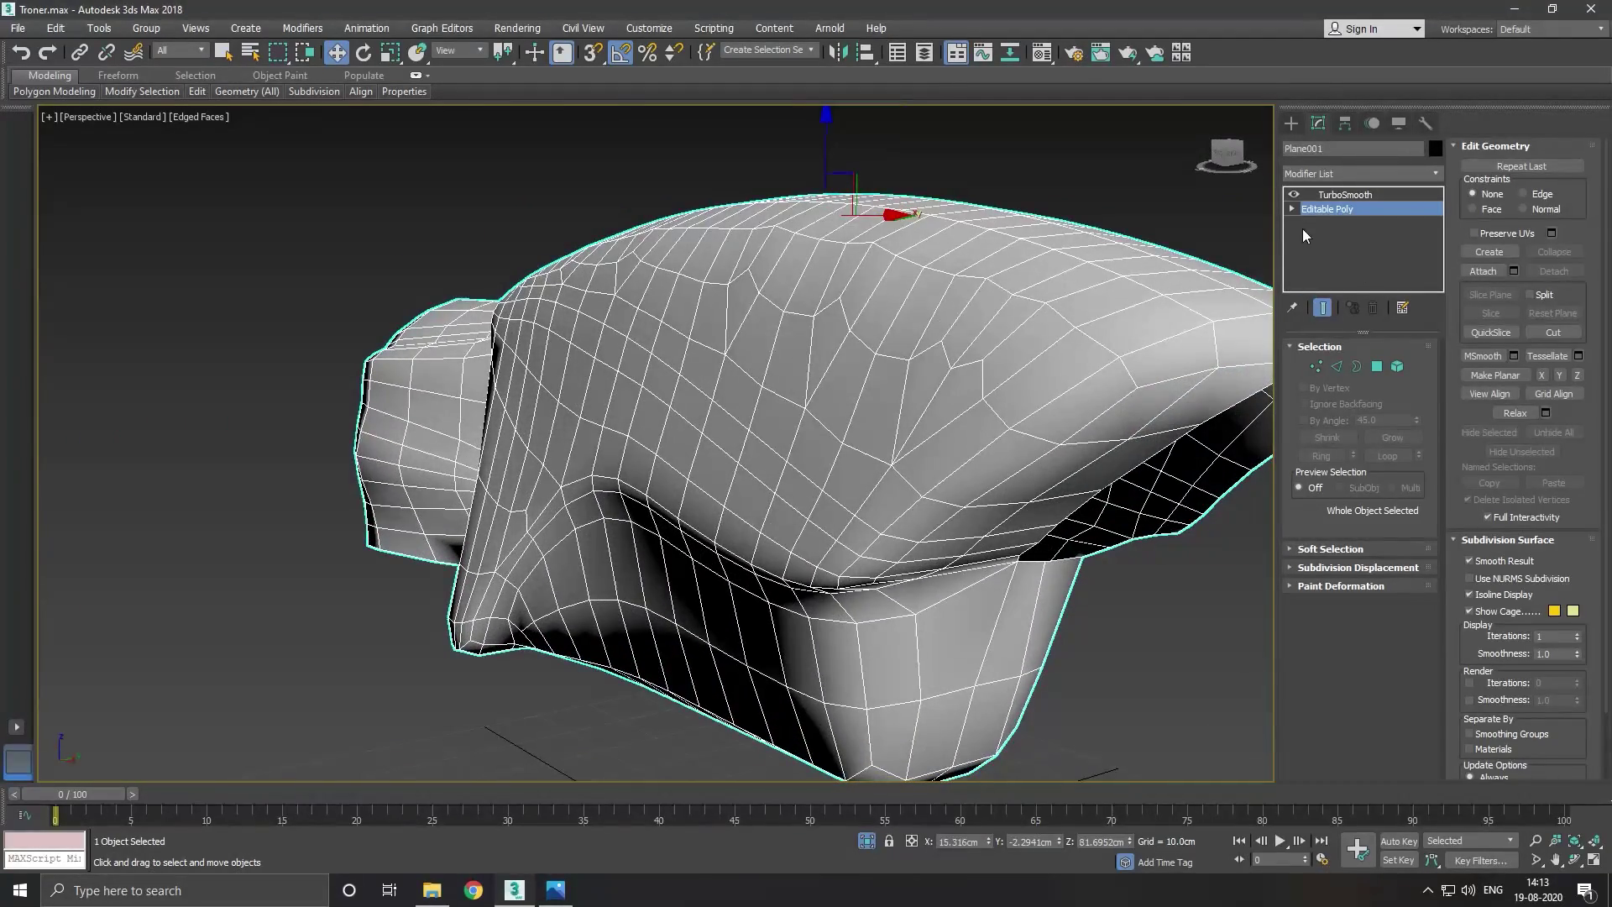
pyautogui.scroll(-5, 689, 344)
pyautogui.keyDown('alt'); pyautogui.moveTo(796, 398); pyautogui.dragTo(767, 385, button='middle'); pyautogui.keyUp('alt')
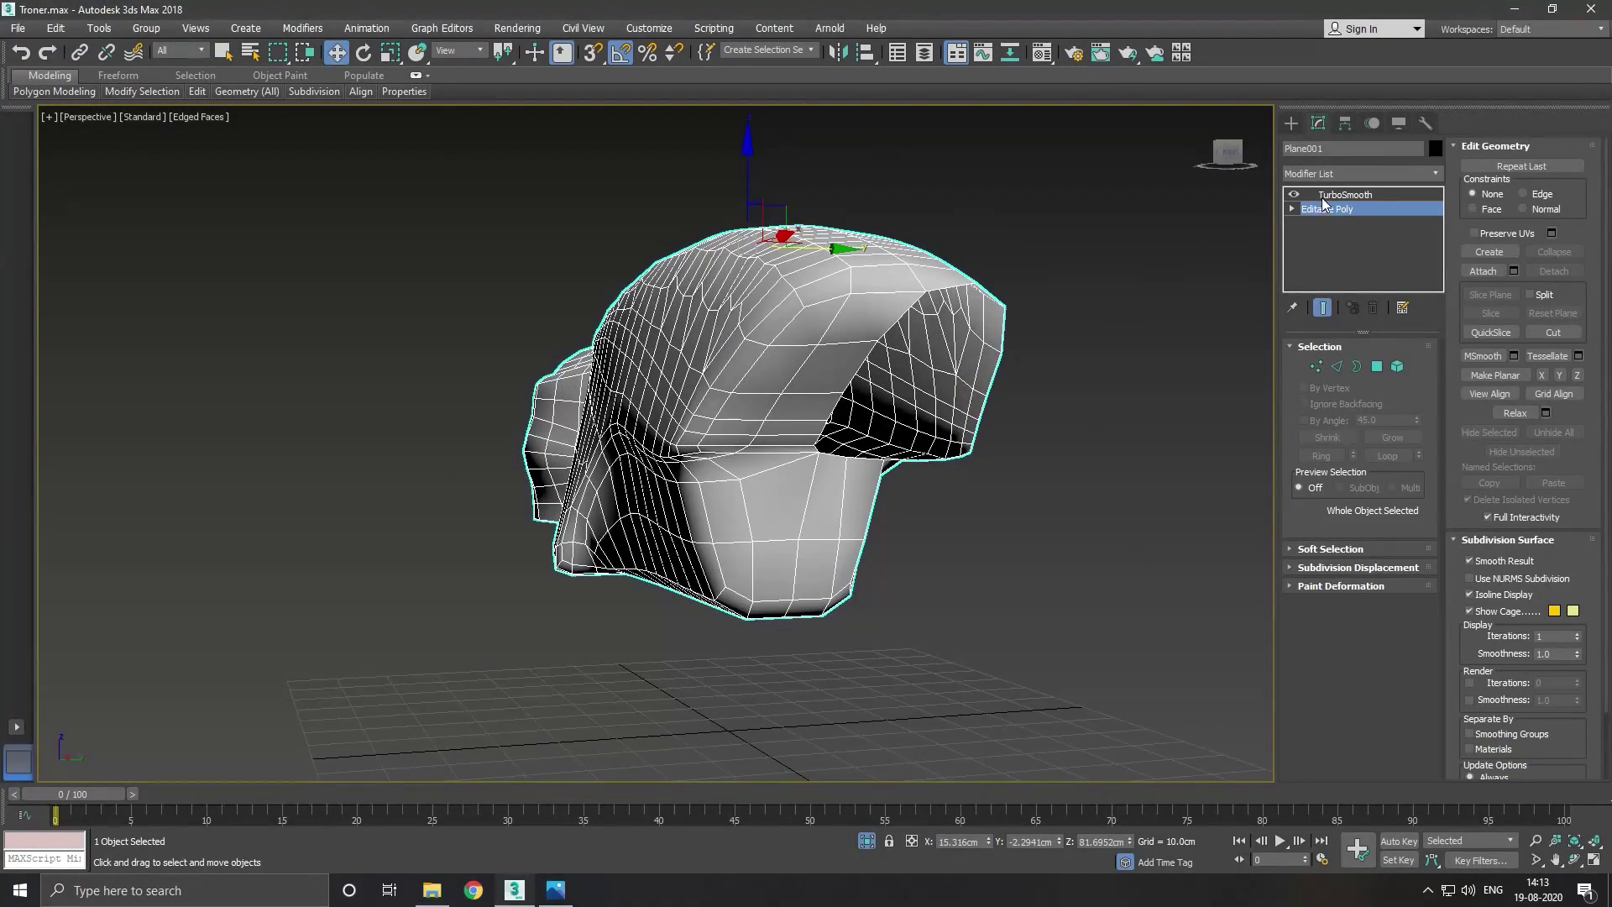
pyautogui.click(1323, 307)
pyautogui.moveTo(822, 442)
pyautogui.keyDown('alt'); pyautogui.mouseDown(button='middle')
pyautogui.moveTo(876, 384)
pyautogui.moveTo(834, 370)
pyautogui.moveTo(900, 403)
pyautogui.mouseUp(button='middle'); pyautogui.keyUp('alt')
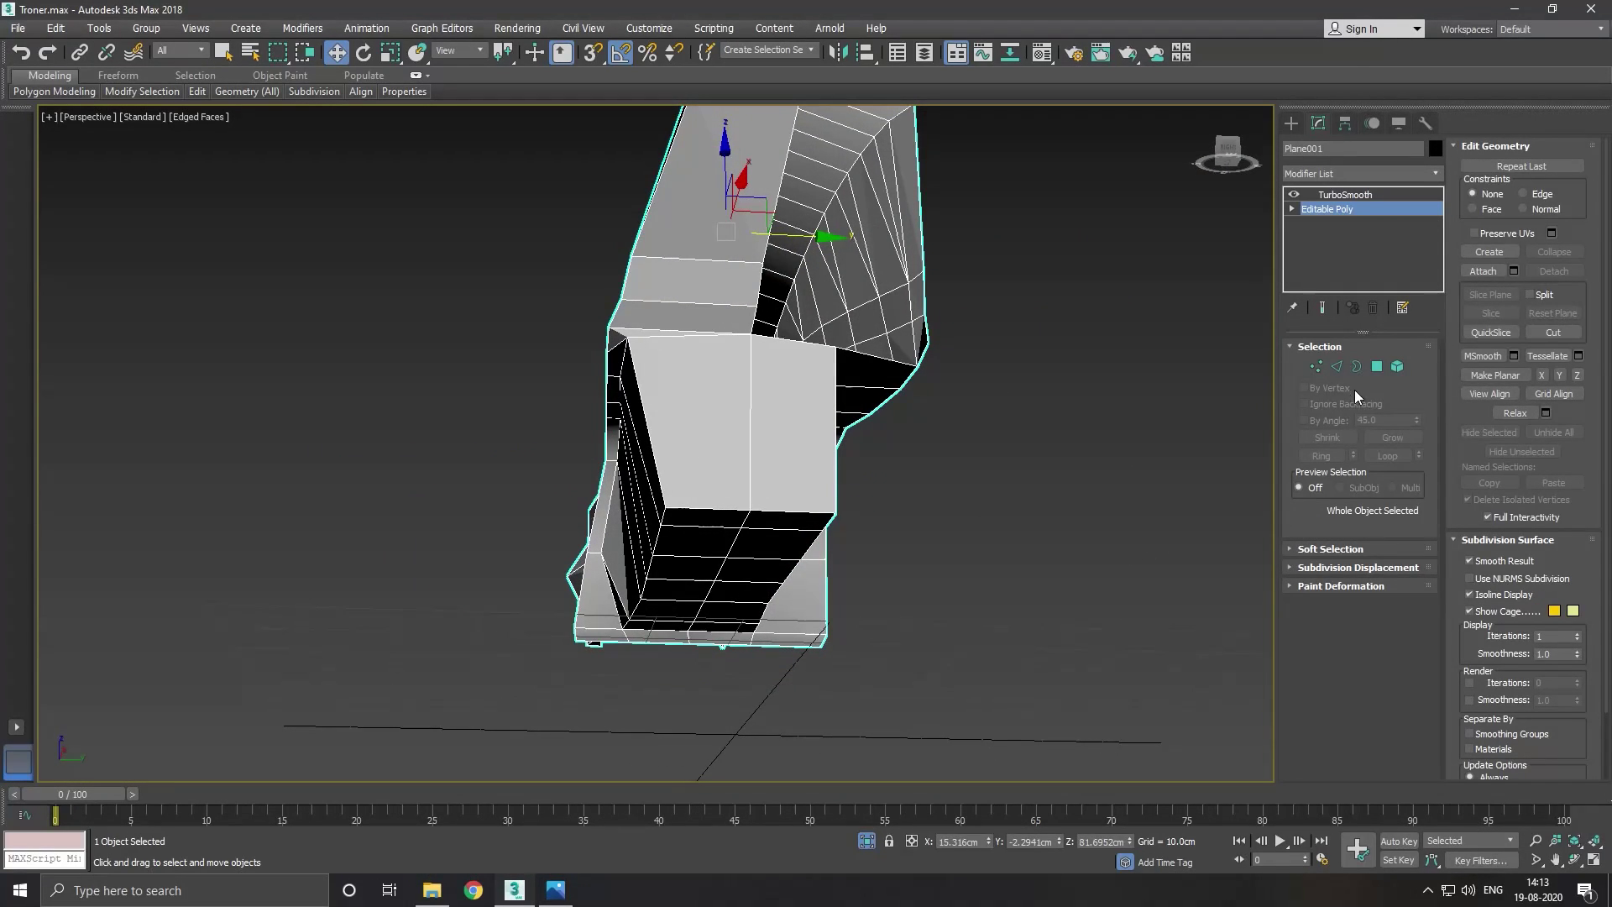
# Move vertex 160 on the lower body about 2.7 cm along Y.
pyautogui.click(1317, 366)
pyautogui.scroll(4, 588, 558)
pyautogui.click(632, 552)
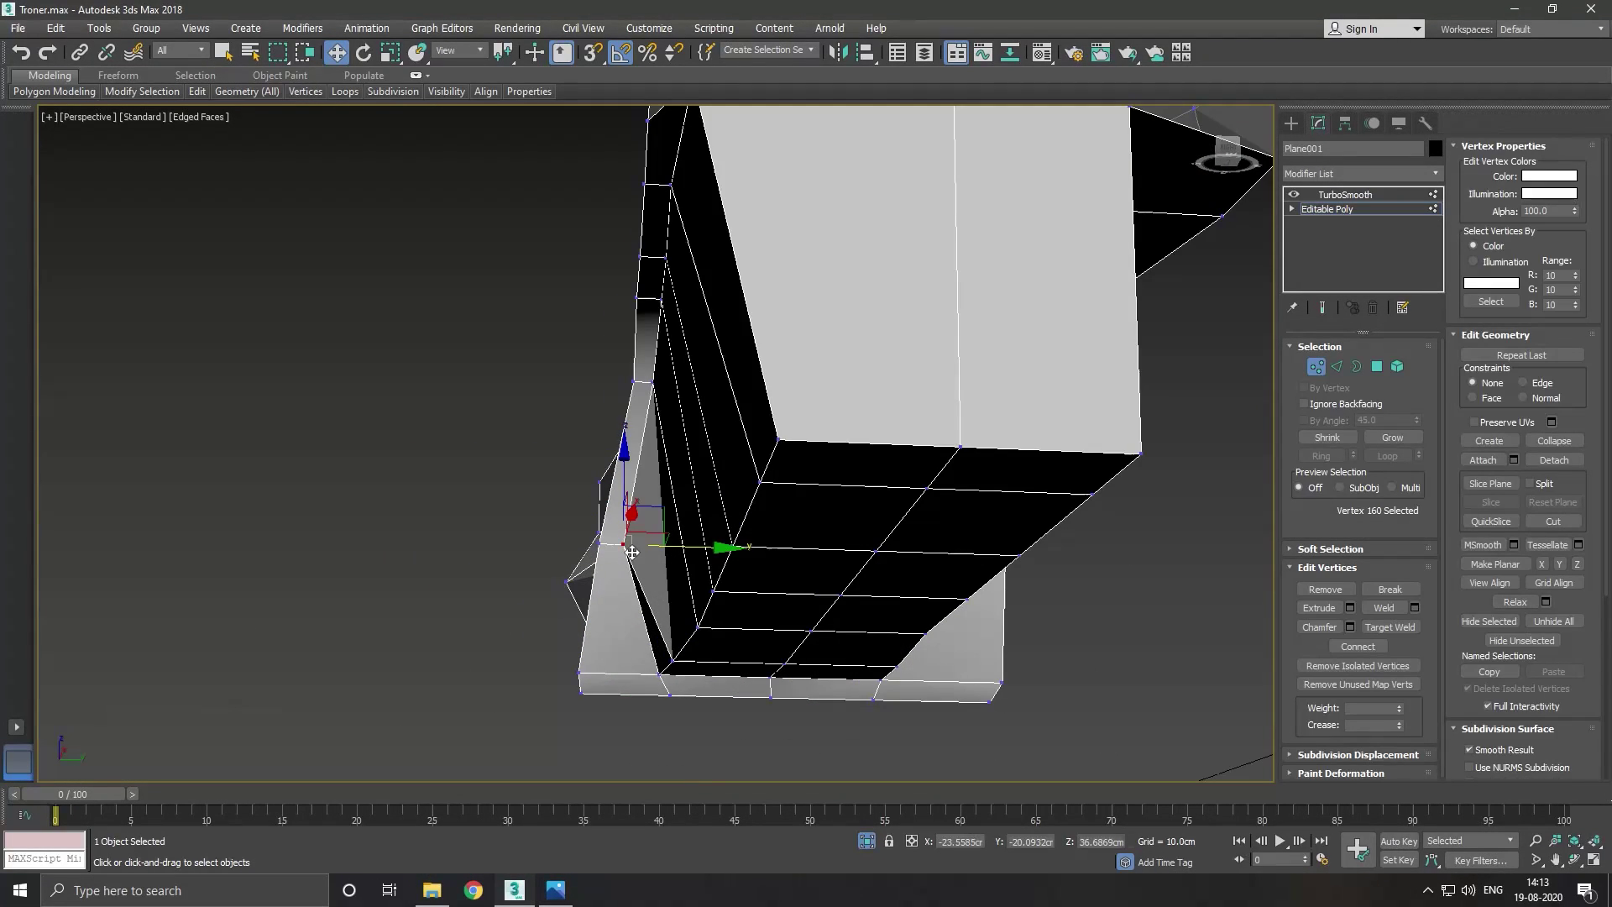
pyautogui.moveTo(721, 550); pyautogui.dragTo(744, 553)
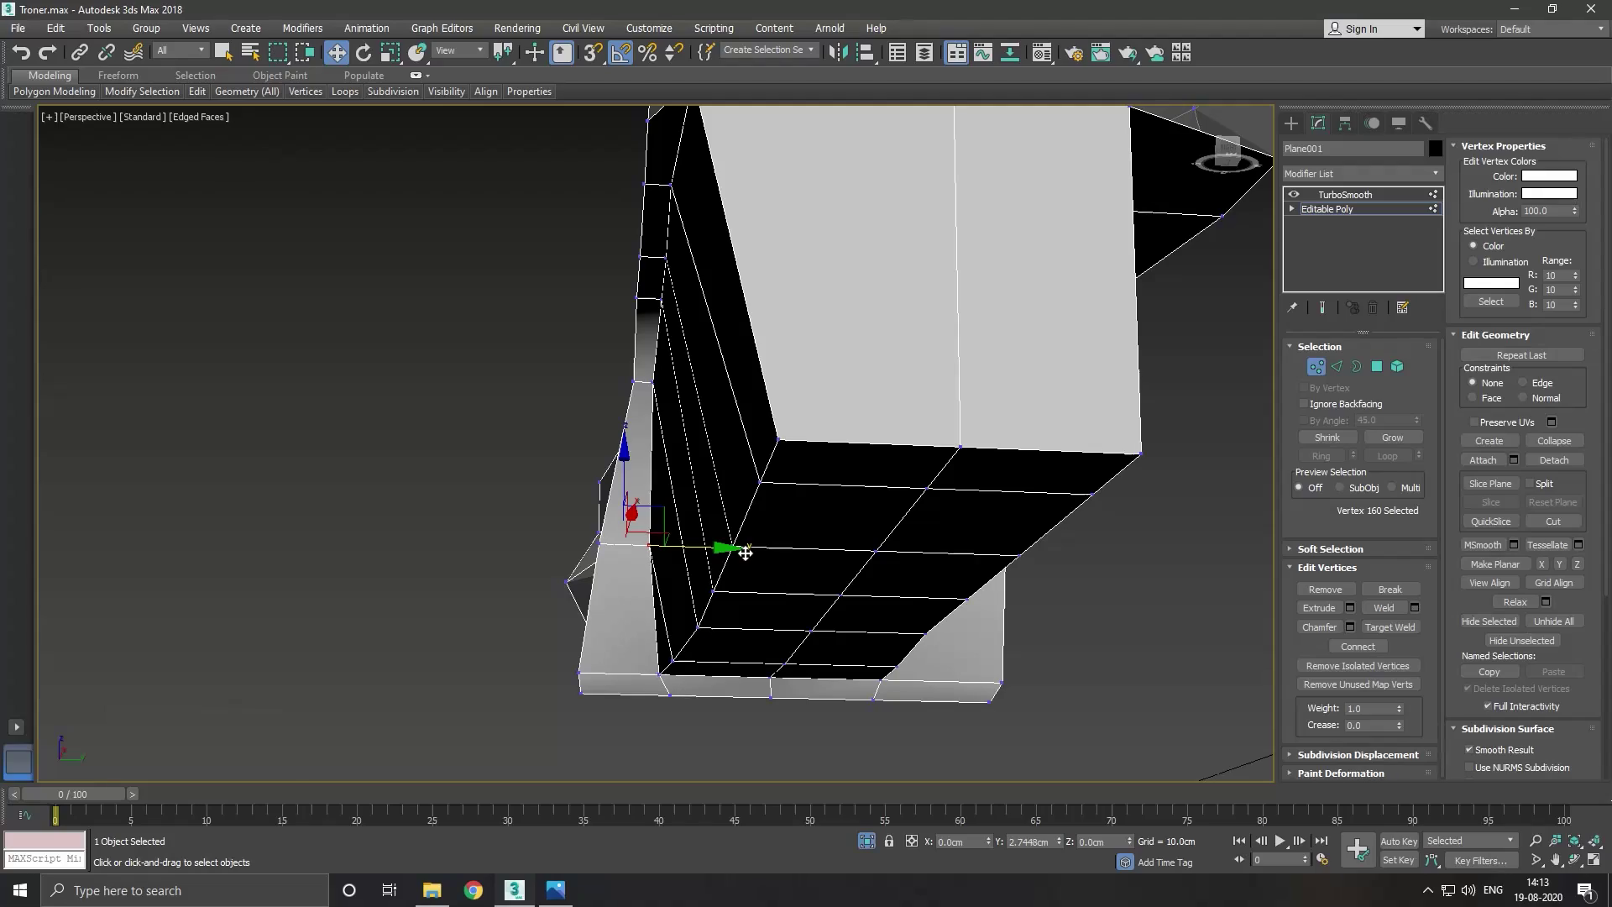
pyautogui.keyDown('alt'); pyautogui.moveTo(720, 524); pyautogui.dragTo(665, 523, button='middle'); pyautogui.keyUp('alt')
pyautogui.moveTo(777, 533)
pyautogui.keyDown('alt'); pyautogui.mouseDown(button='middle')
pyautogui.moveTo(999, 578)
pyautogui.moveTo(638, 607)
pyautogui.mouseUp(button='middle'); pyautogui.keyUp('alt')
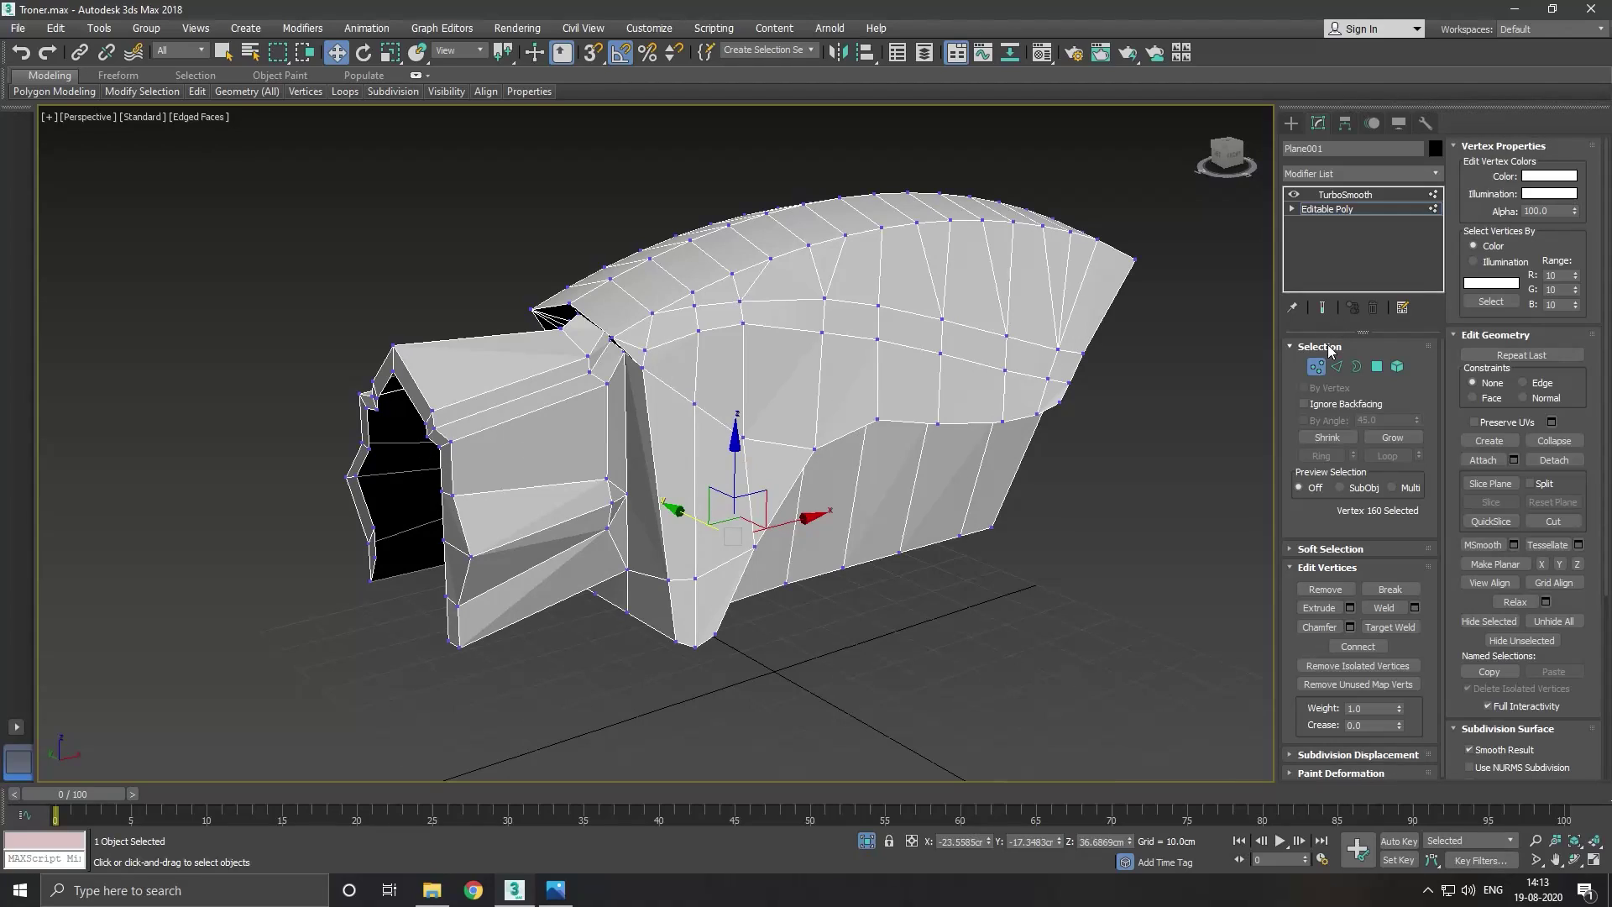
# Ring-select the snout opening's rim edges and connect 2 segments with Pinch 72.
pyautogui.click(1337, 367)
pyautogui.scroll(2, 474, 571)
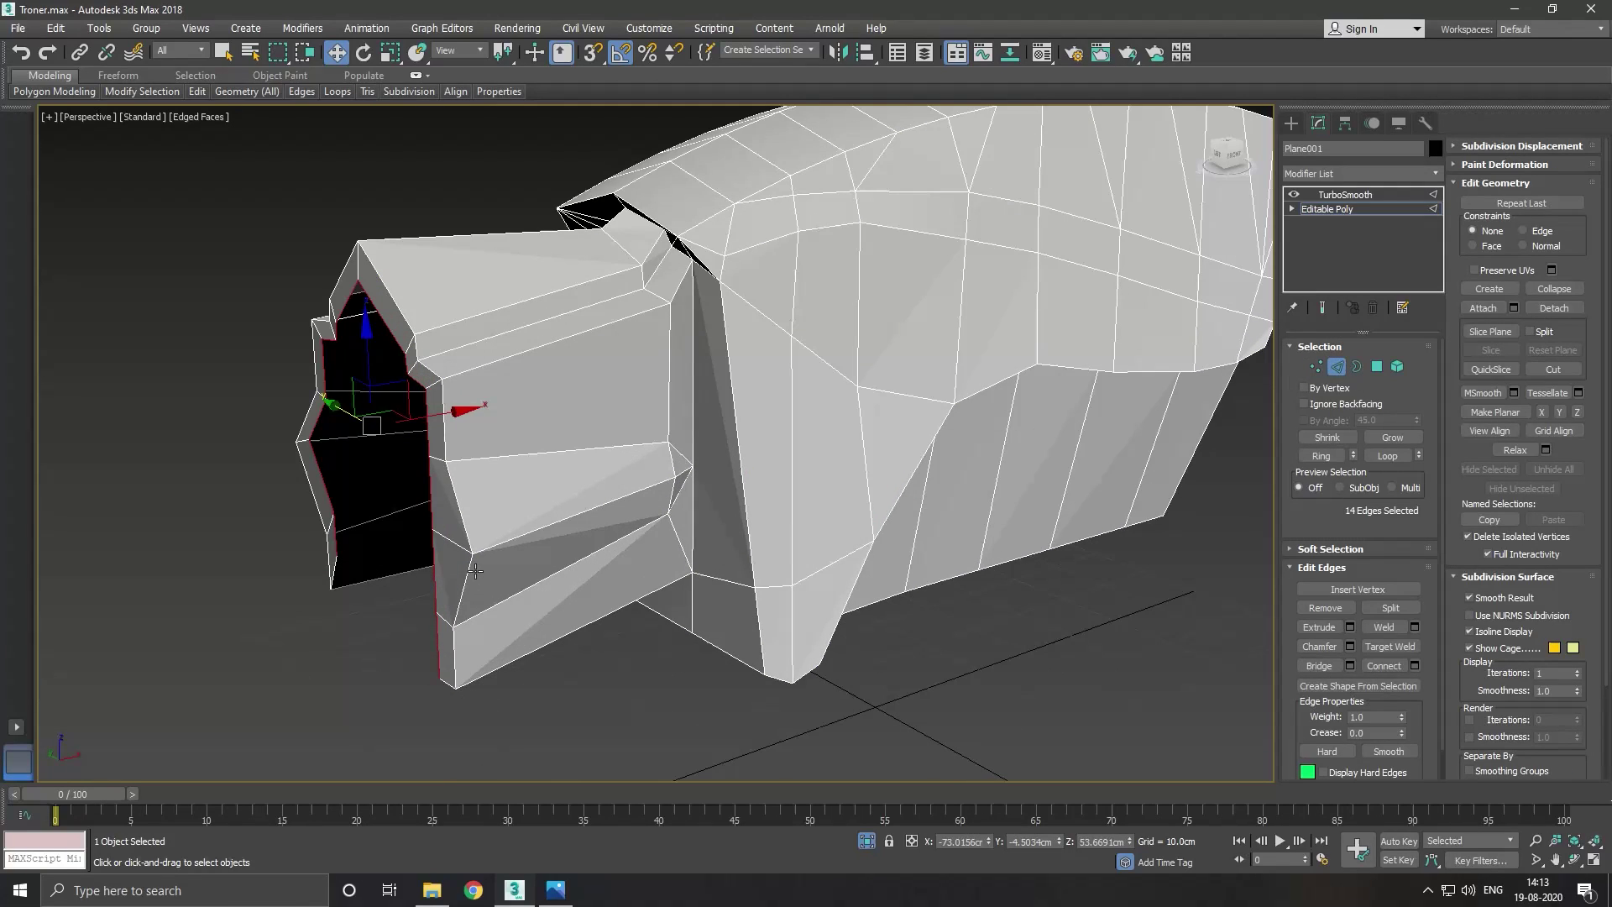
pyautogui.click(469, 555)
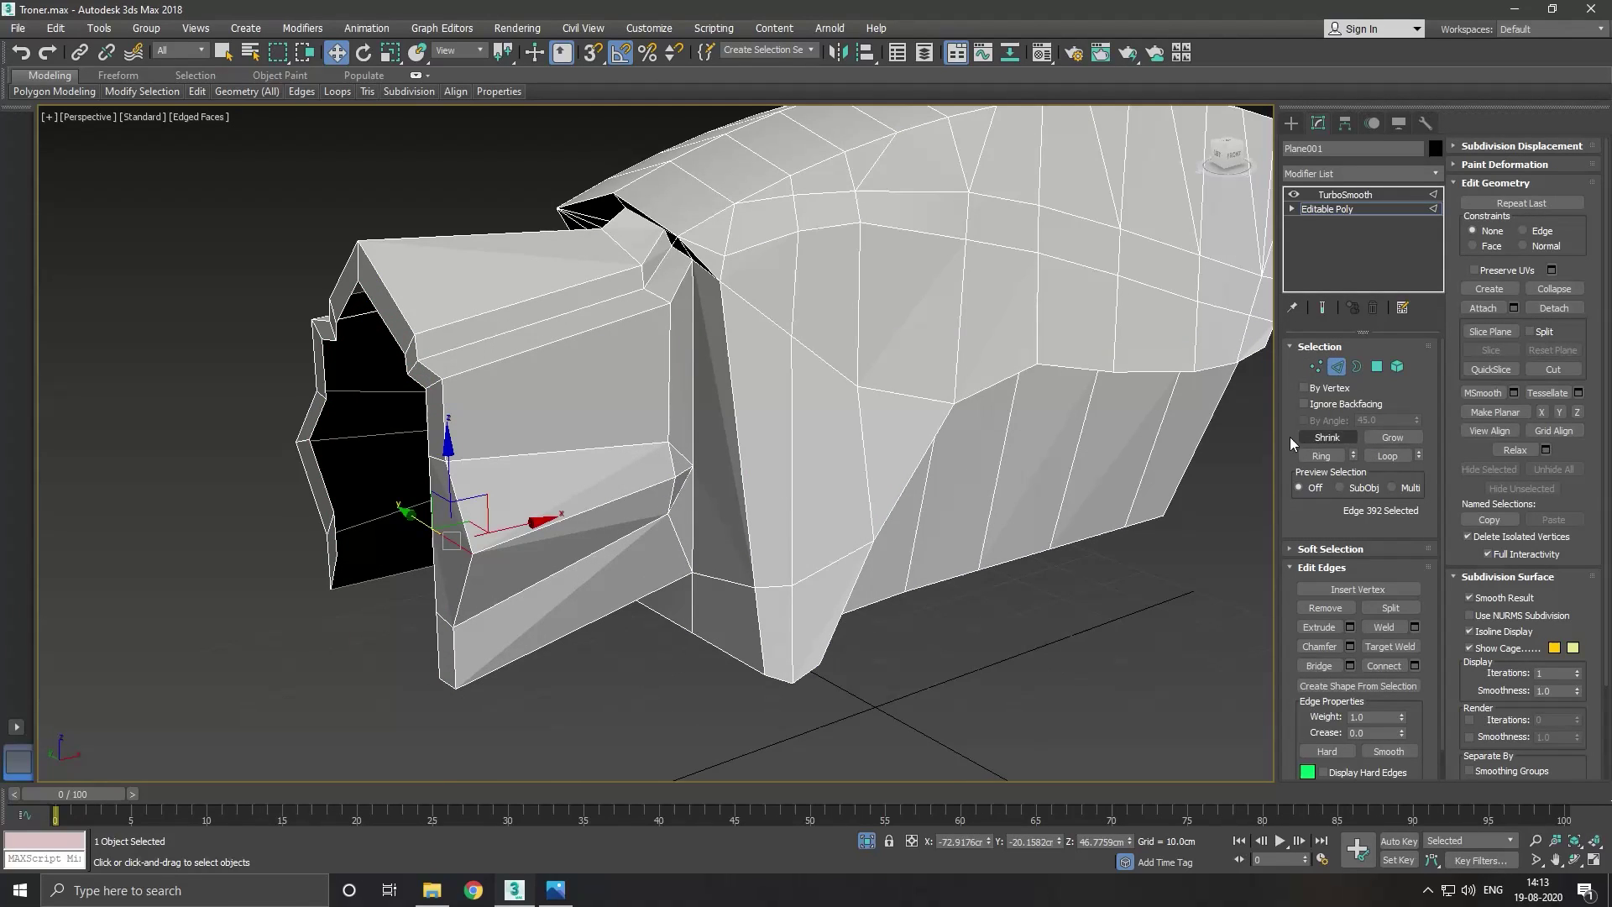
pyautogui.click(1306, 456)
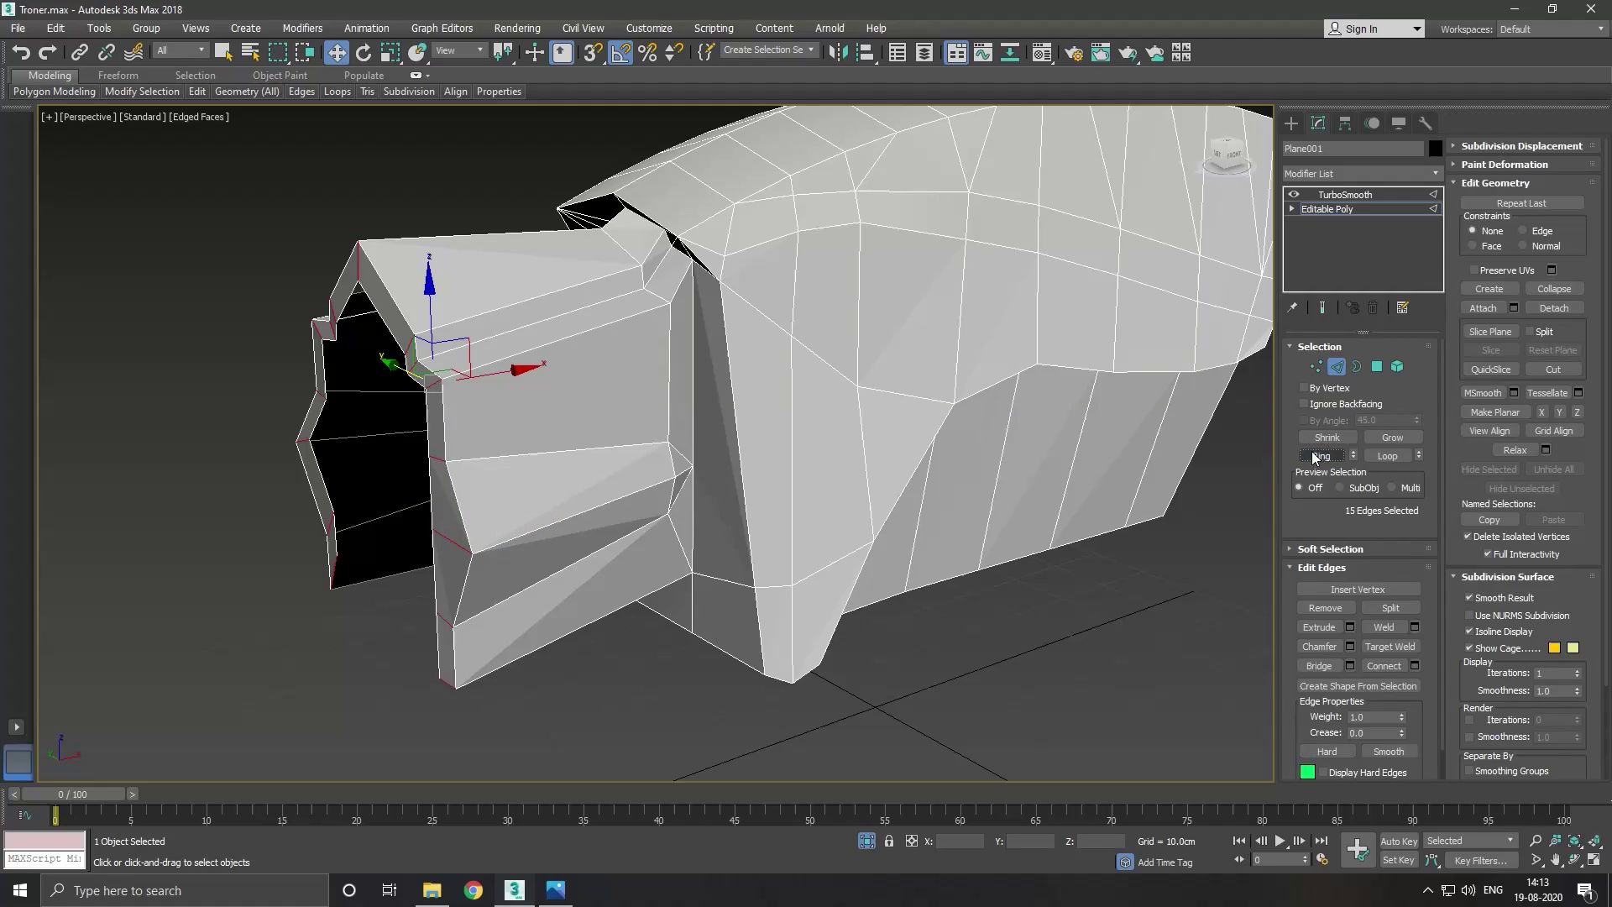
pyautogui.click(1415, 666)
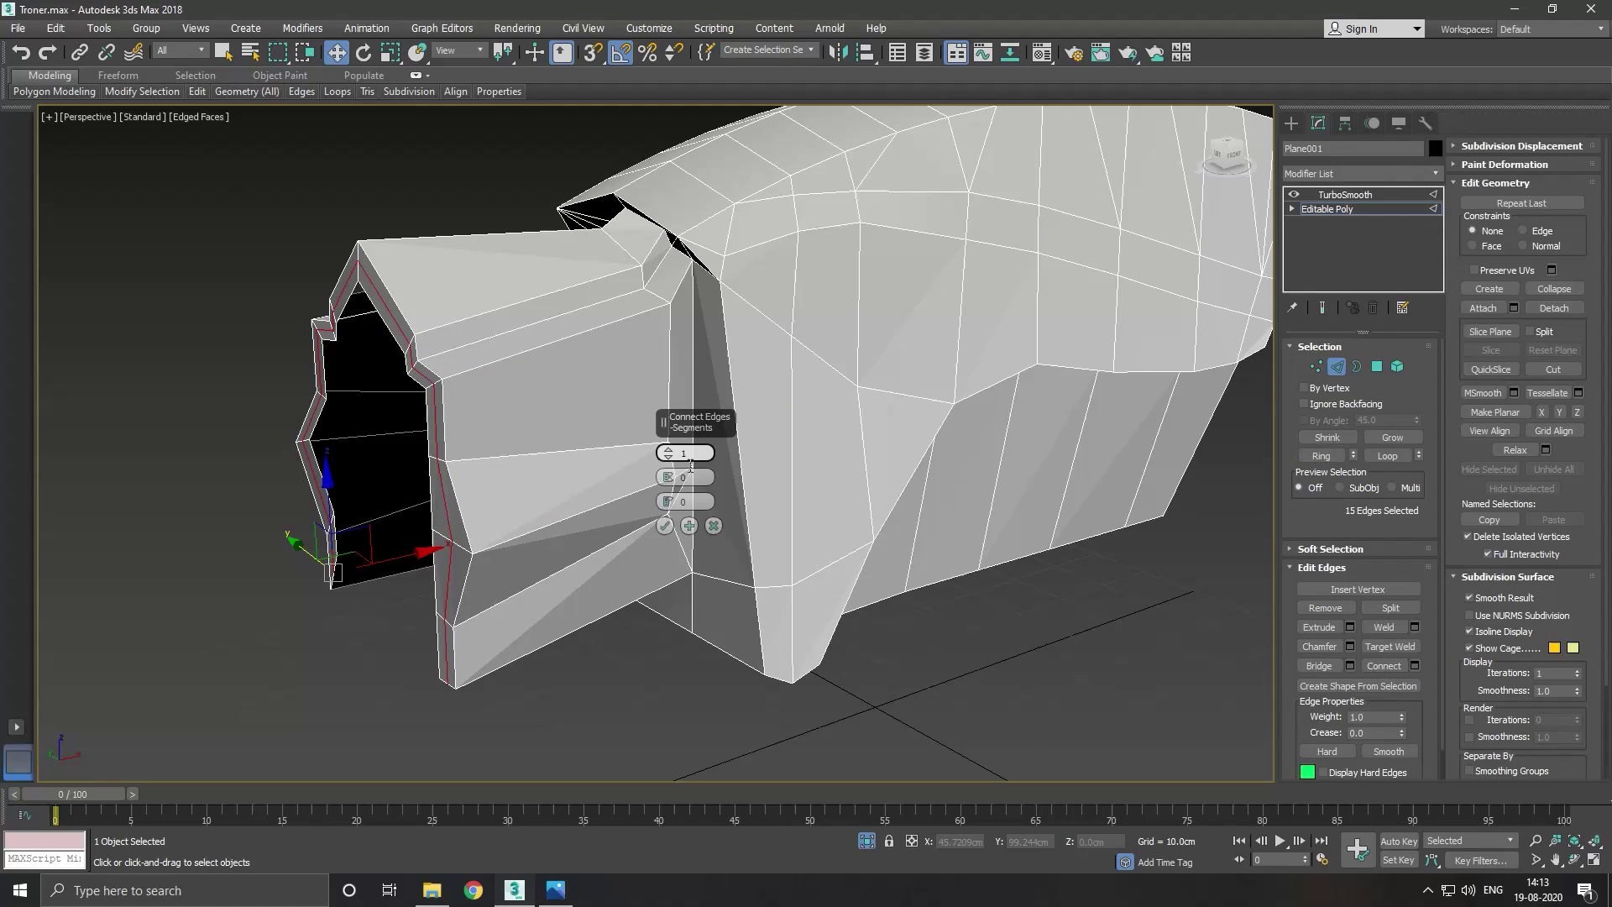
pyautogui.click(664, 454)
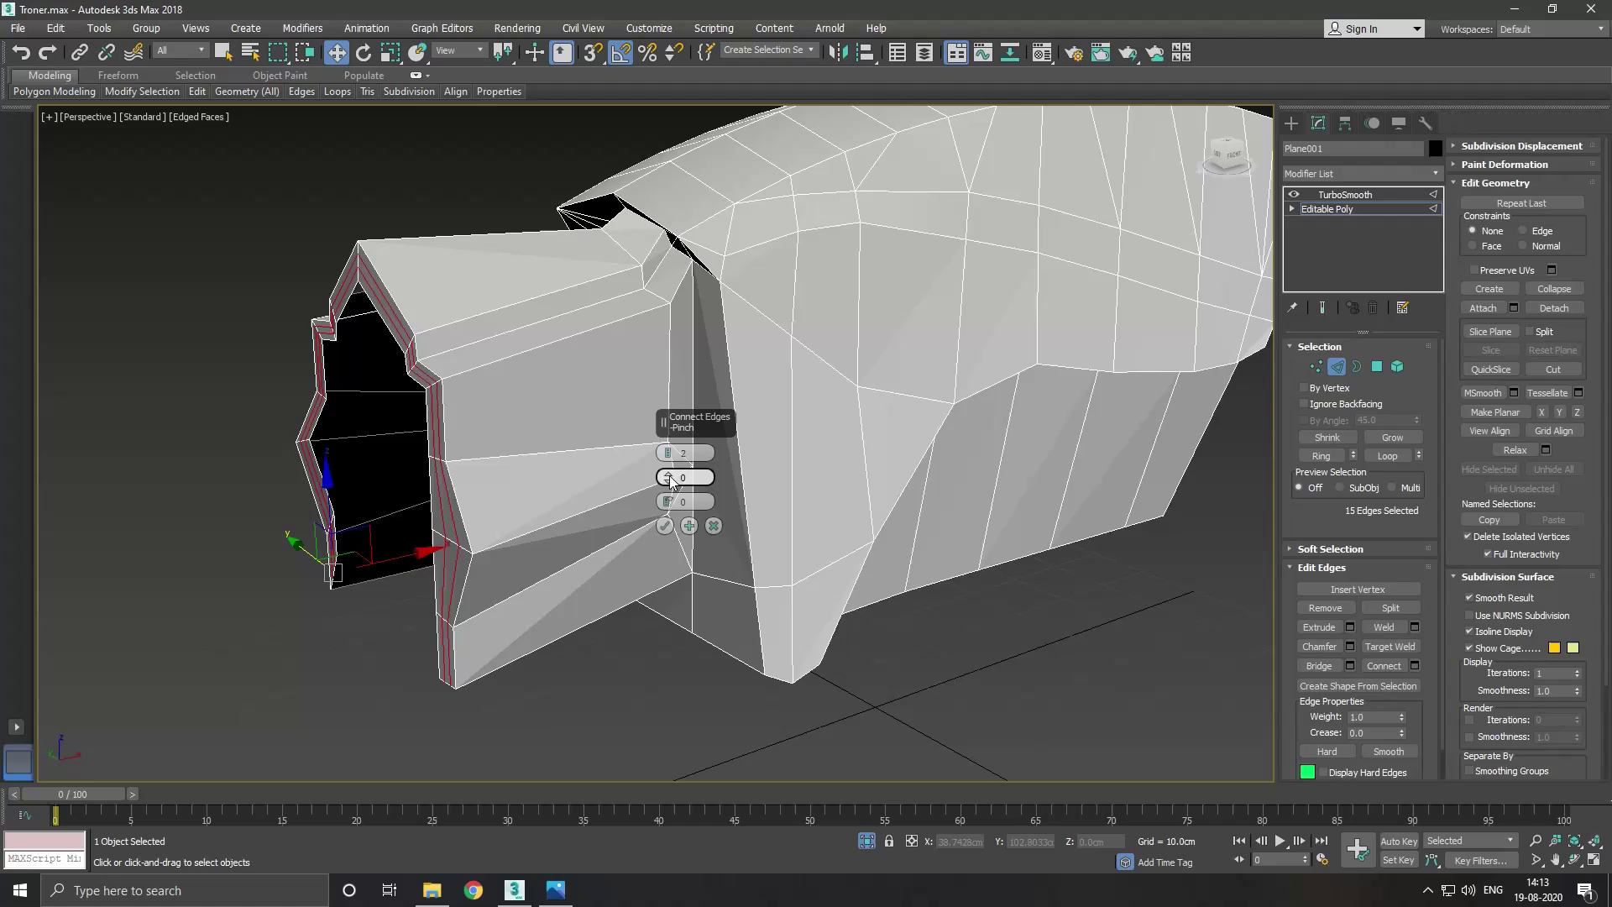
pyautogui.moveTo(672, 485); pyautogui.dragTo(706, 314)
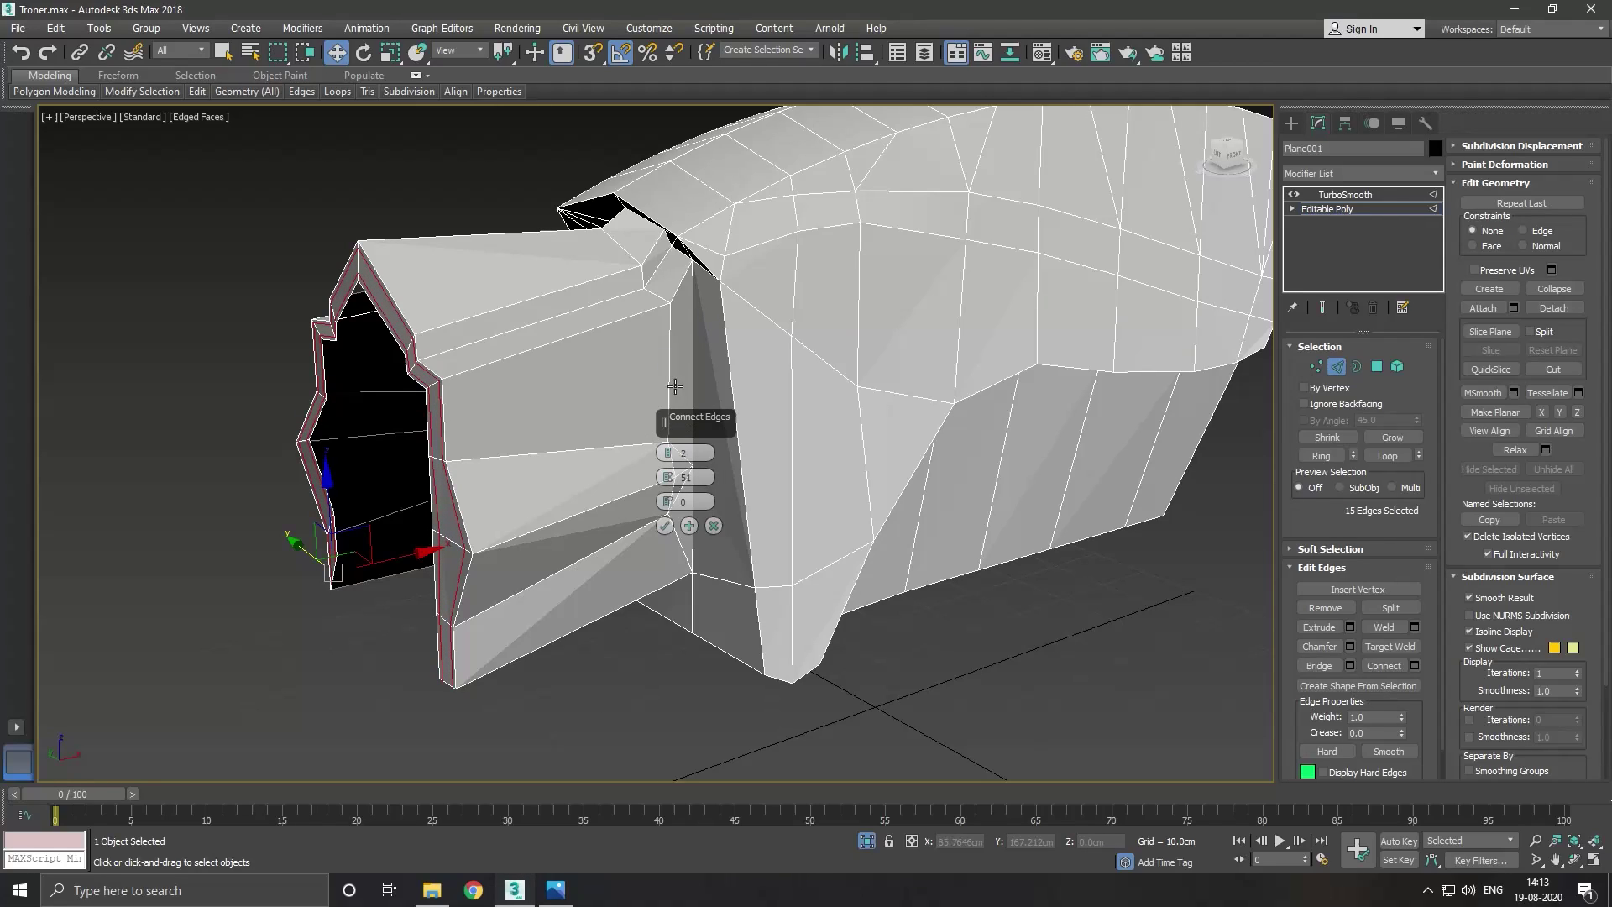
pyautogui.moveTo(675, 386); pyautogui.dragTo(672, 546)
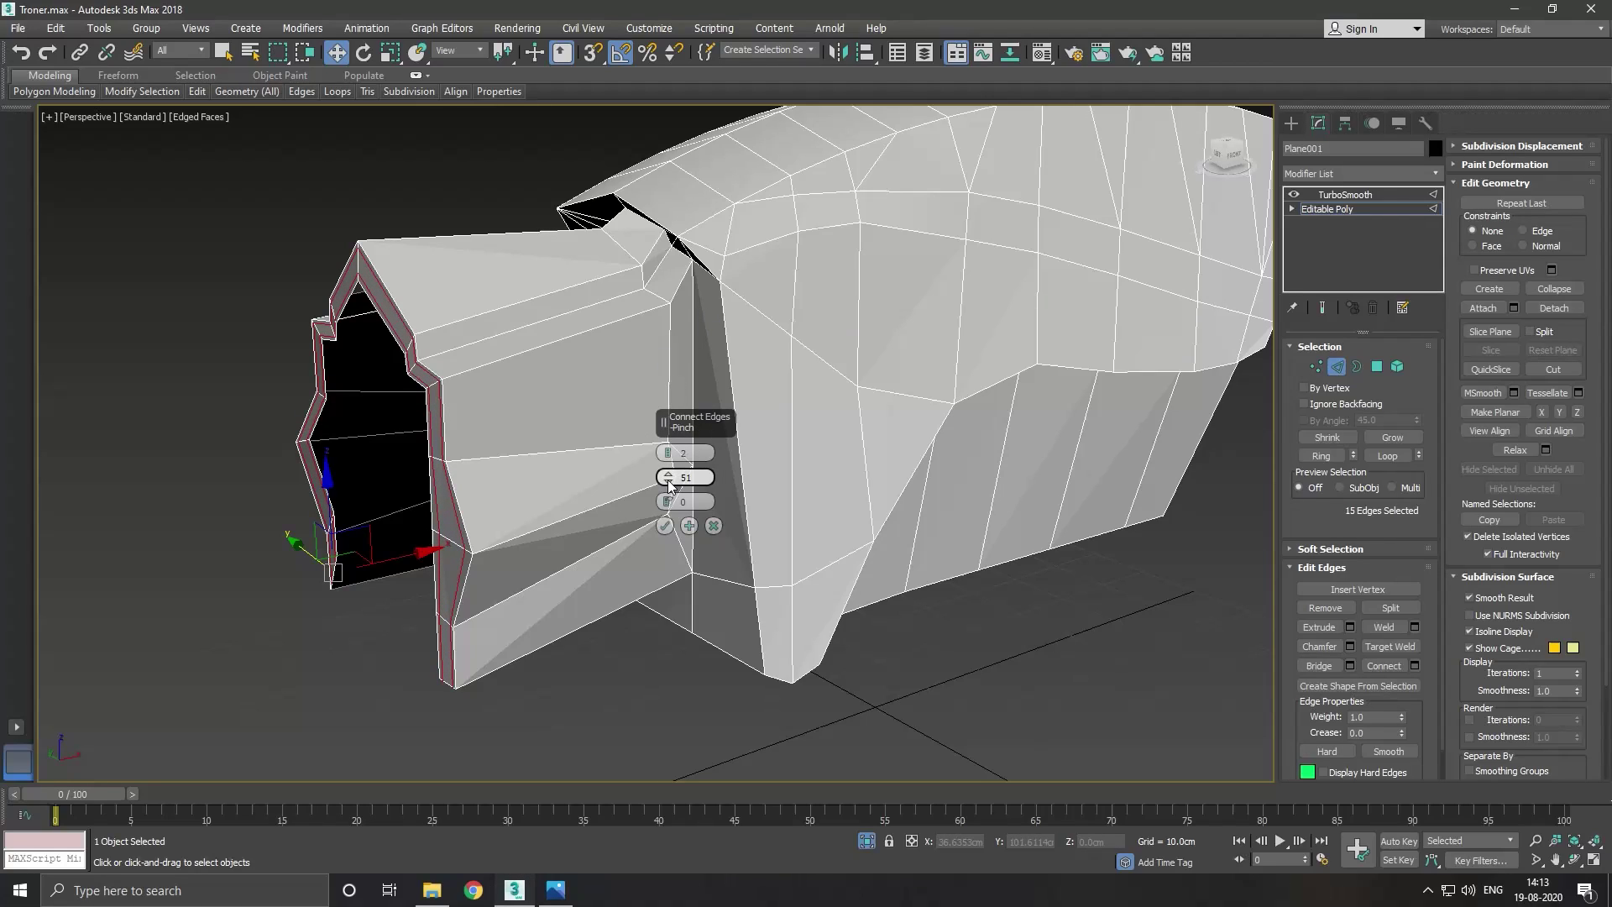
pyautogui.click(664, 526)
pyautogui.scroll(-3, 661, 474)
pyautogui.keyDown('alt'); pyautogui.moveTo(699, 453); pyautogui.dragTo(668, 472, button='middle'); pyautogui.keyUp('alt')
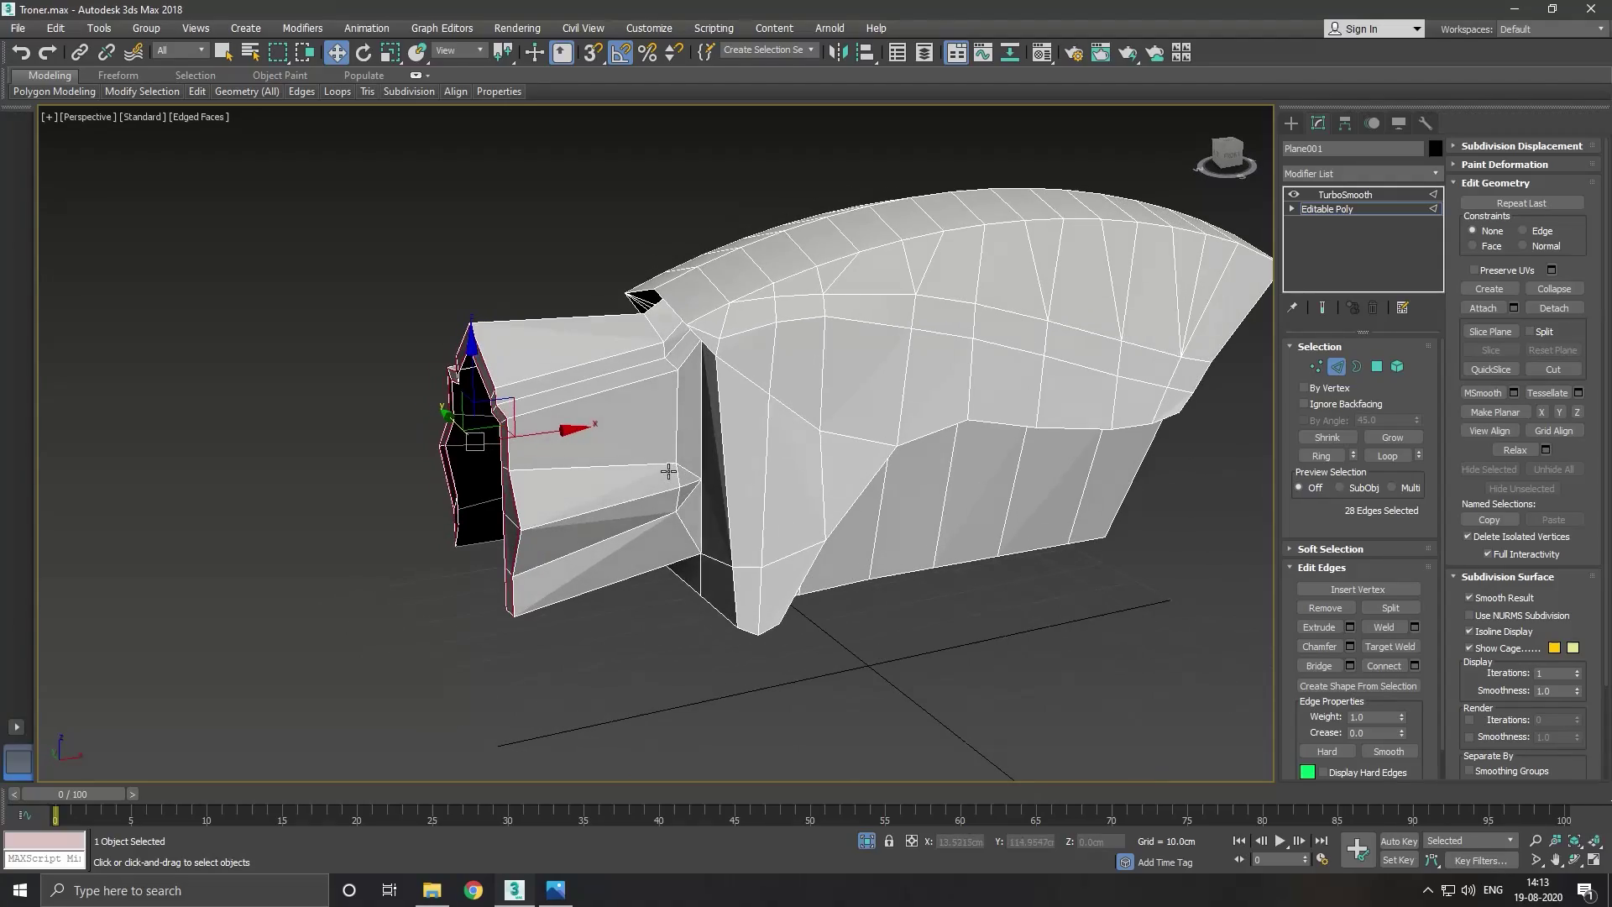
pyautogui.scroll(3, 483, 437)
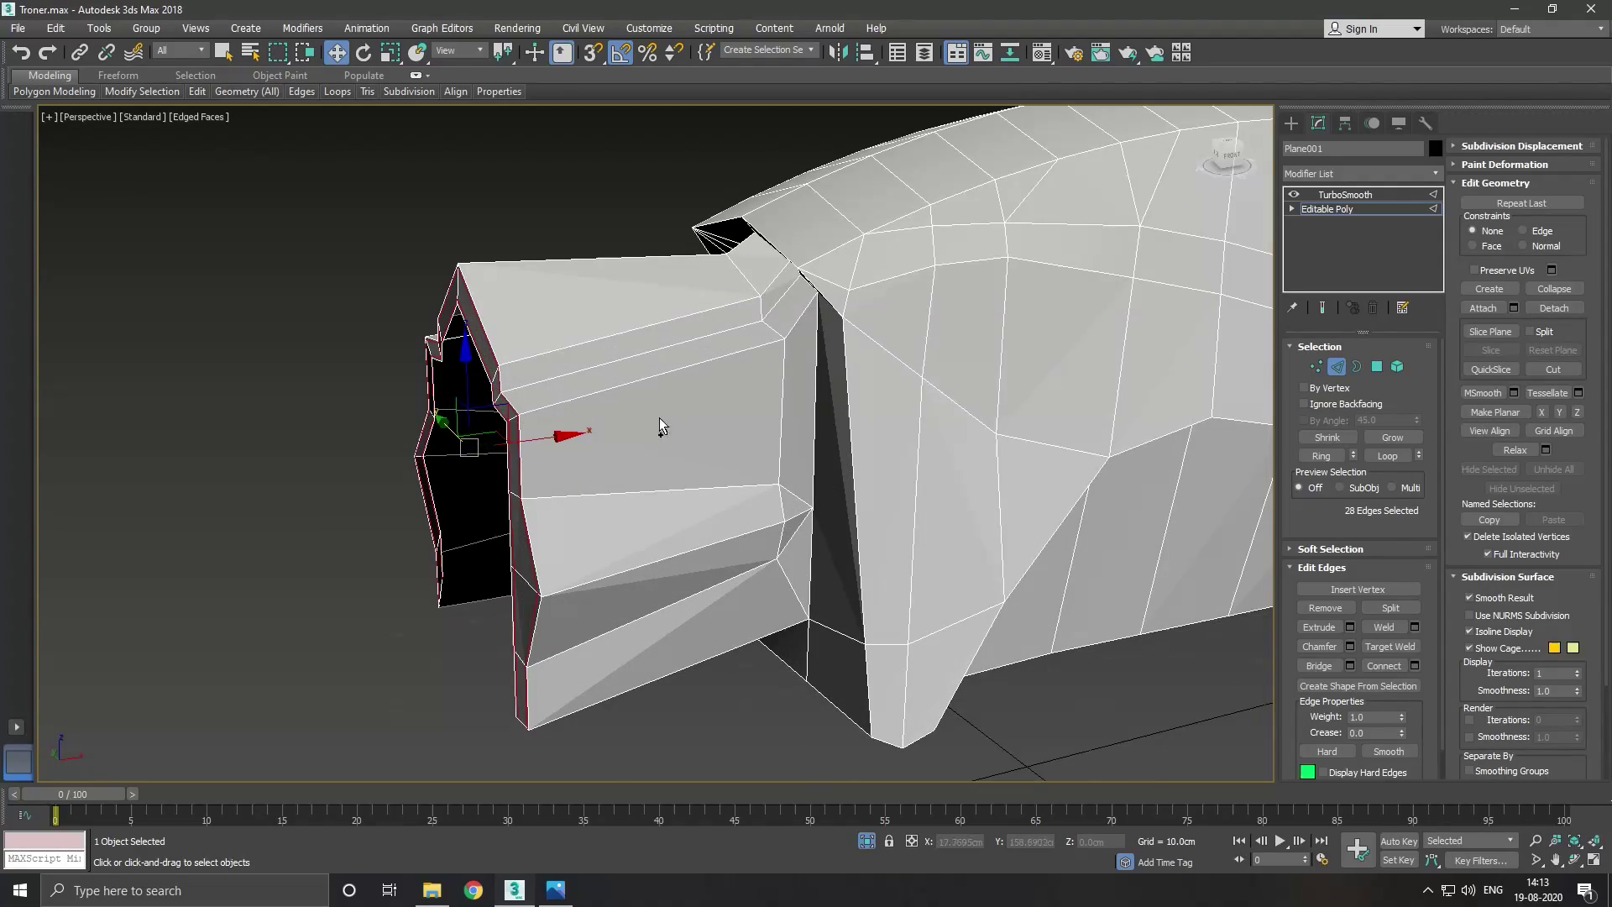
pyautogui.moveTo(659, 417)
pyautogui.keyDown('alt'); pyautogui.mouseDown(button='middle')
pyautogui.moveTo(736, 454)
pyautogui.moveTo(688, 421)
pyautogui.moveTo(732, 431)
pyautogui.mouseUp(button='middle'); pyautogui.keyUp('alt')
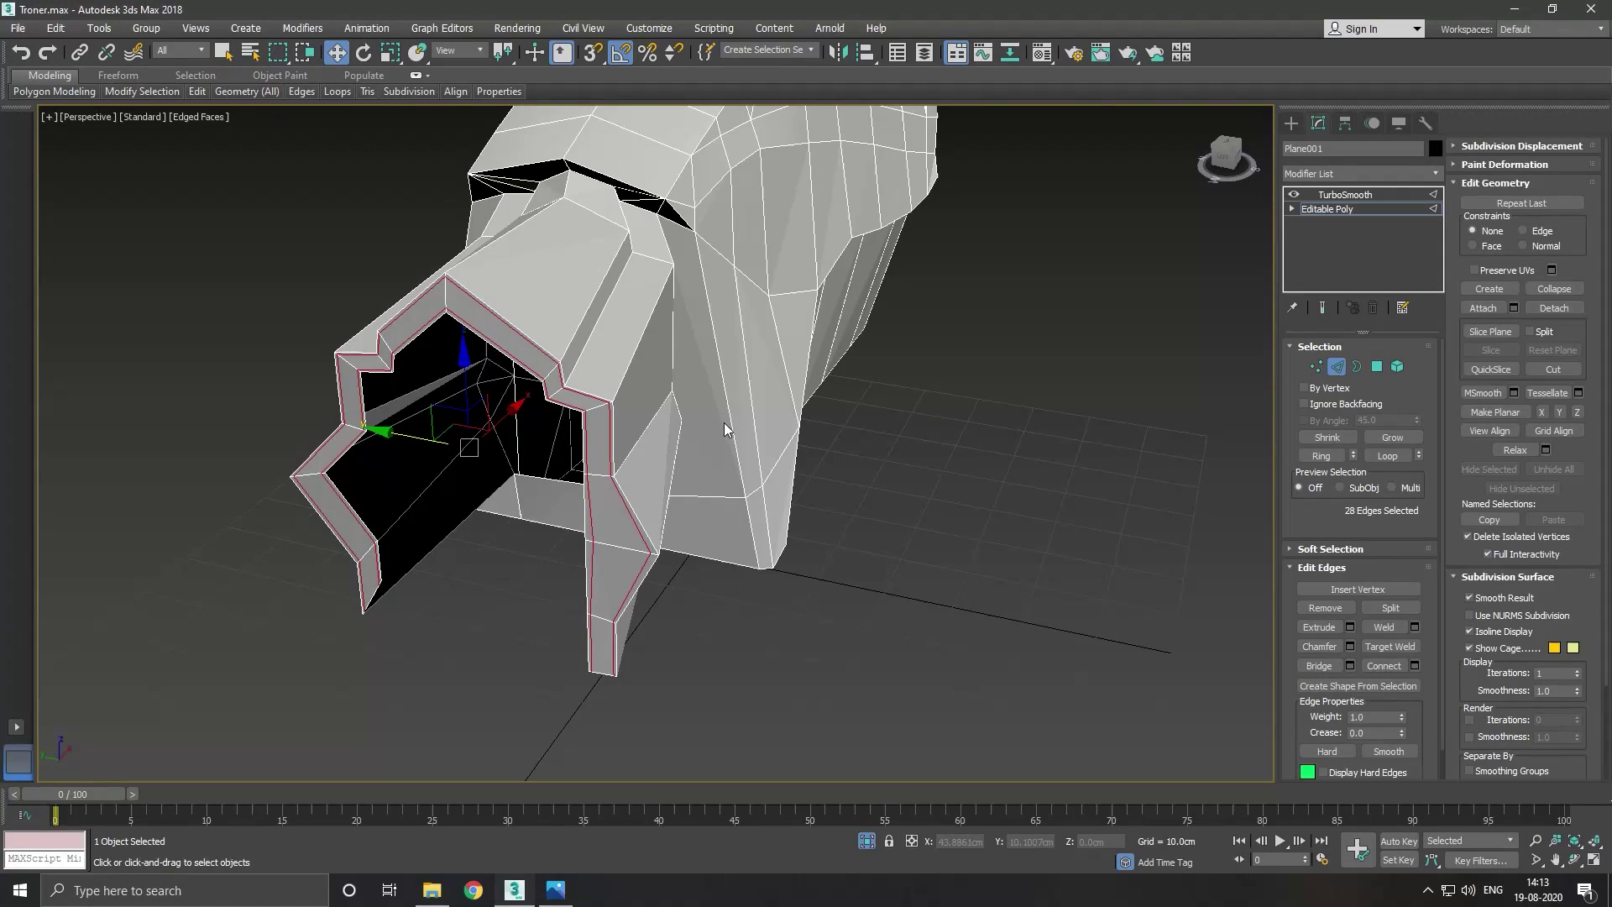
# Select the edge loop along the top of the snout after briefly previewing the smoothing.
pyautogui.click(1317, 311)
pyautogui.click(1317, 310)
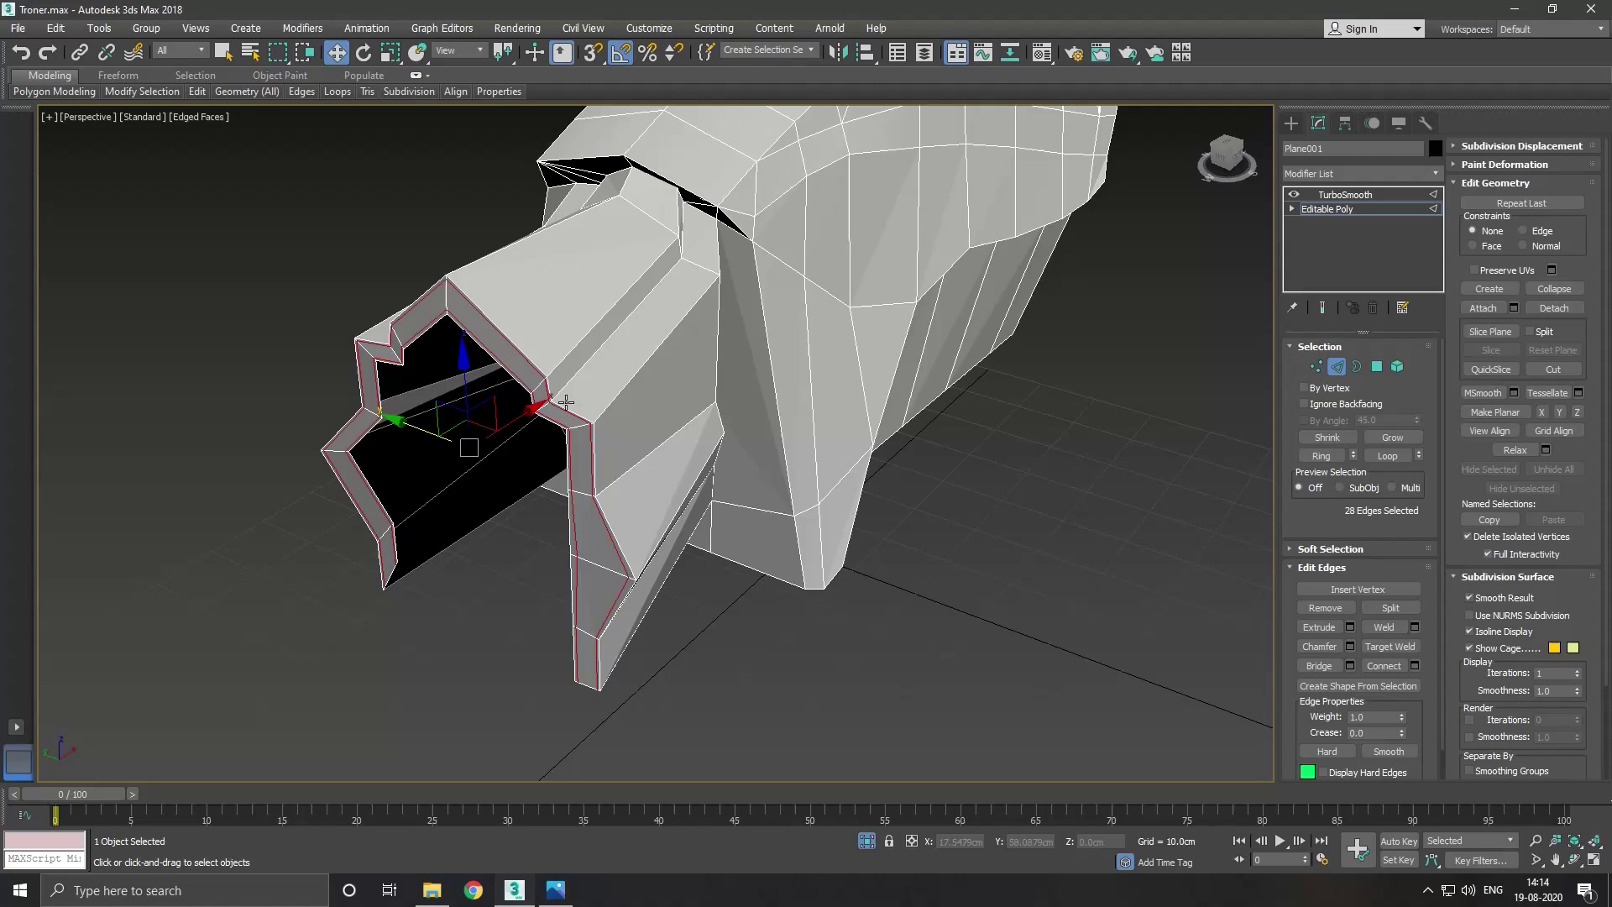
pyautogui.doubleClick(622, 345)
pyautogui.keyDown('alt'); pyautogui.moveTo(621, 344); pyautogui.dragTo(722, 315, button='middle'); pyautogui.keyUp('alt')
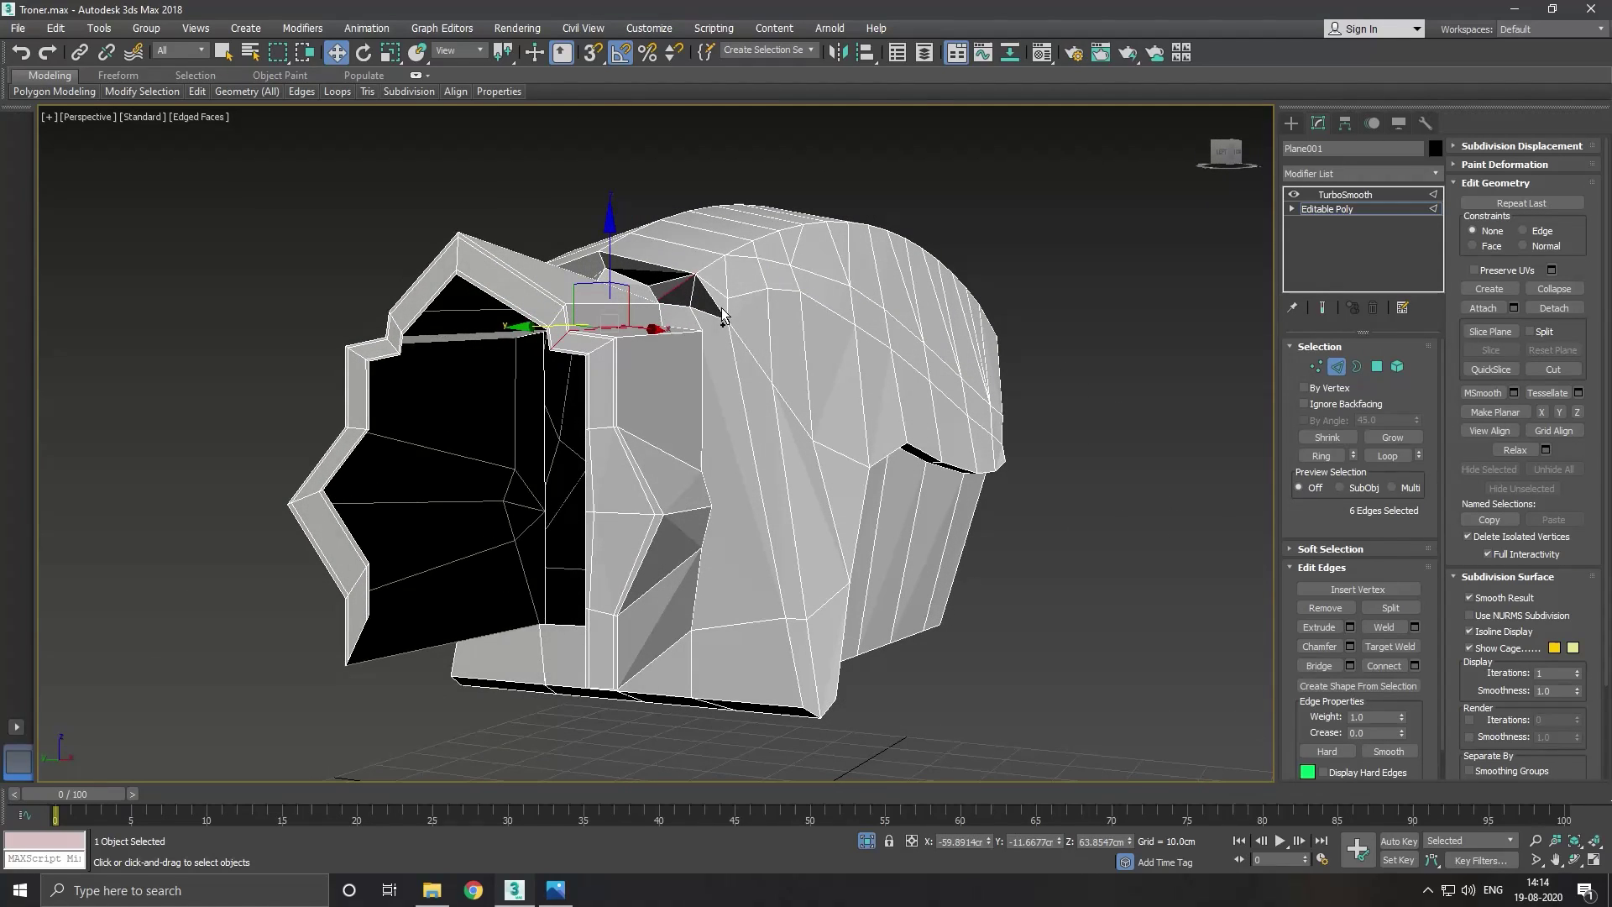
pyautogui.scroll(2, 710, 284)
pyautogui.scroll(2, 692, 302)
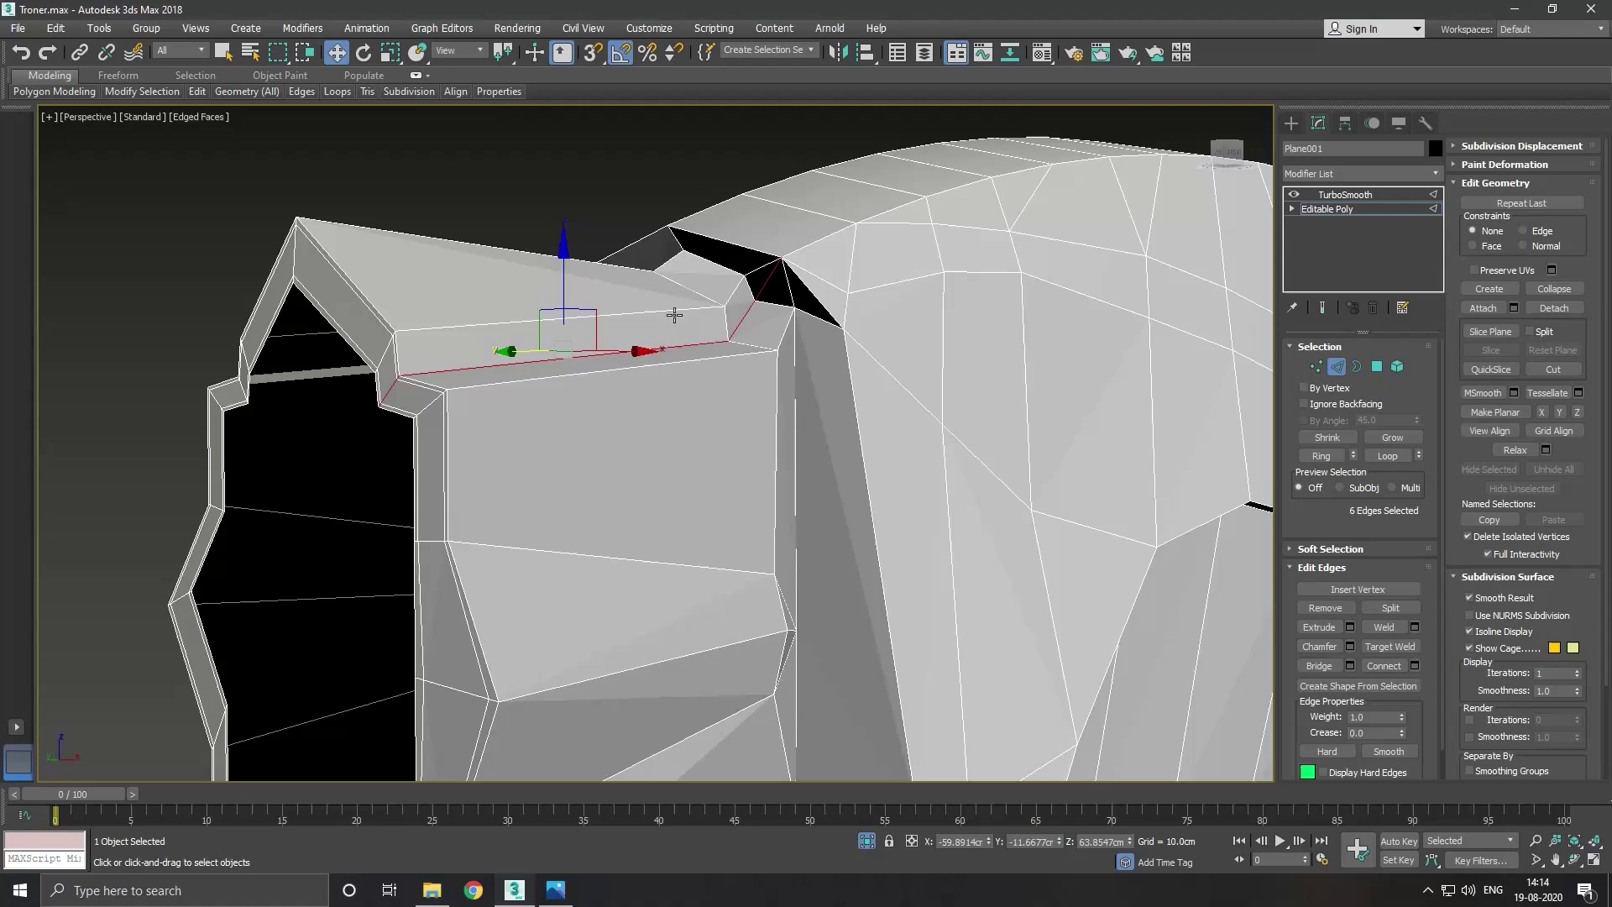
pyautogui.keyDown('alt'); pyautogui.moveTo(679, 315); pyautogui.dragTo(712, 354, button='middle'); pyautogui.keyUp('alt')
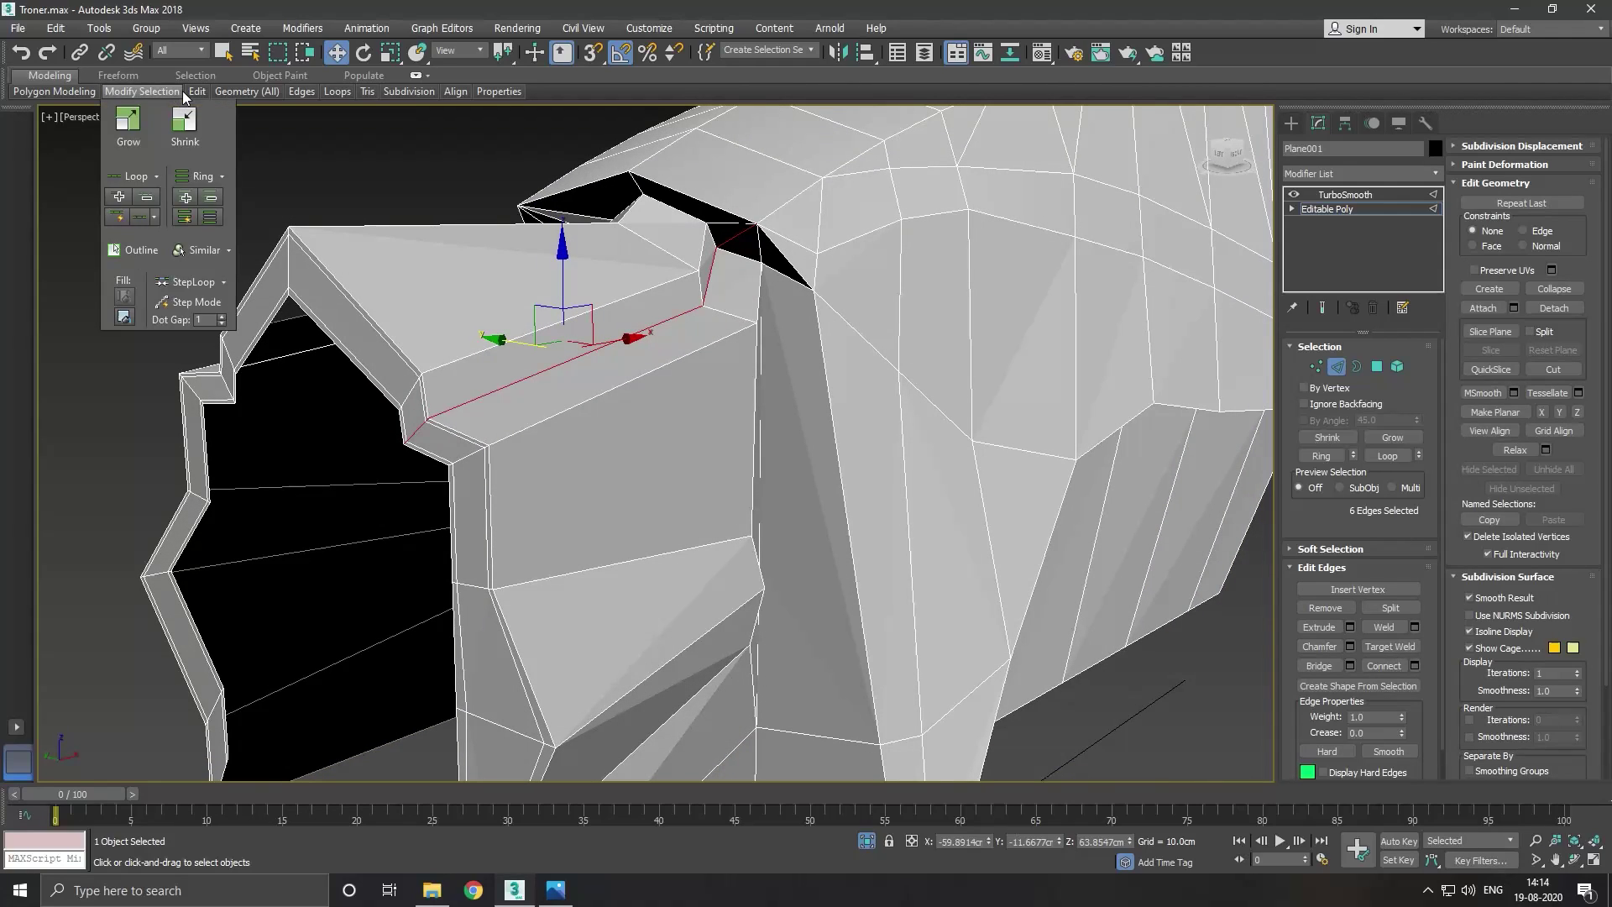
# Drop the top edge and chamfer the remaining diagonal snout edges into a narrow strip.
pyautogui.click(333, 134)
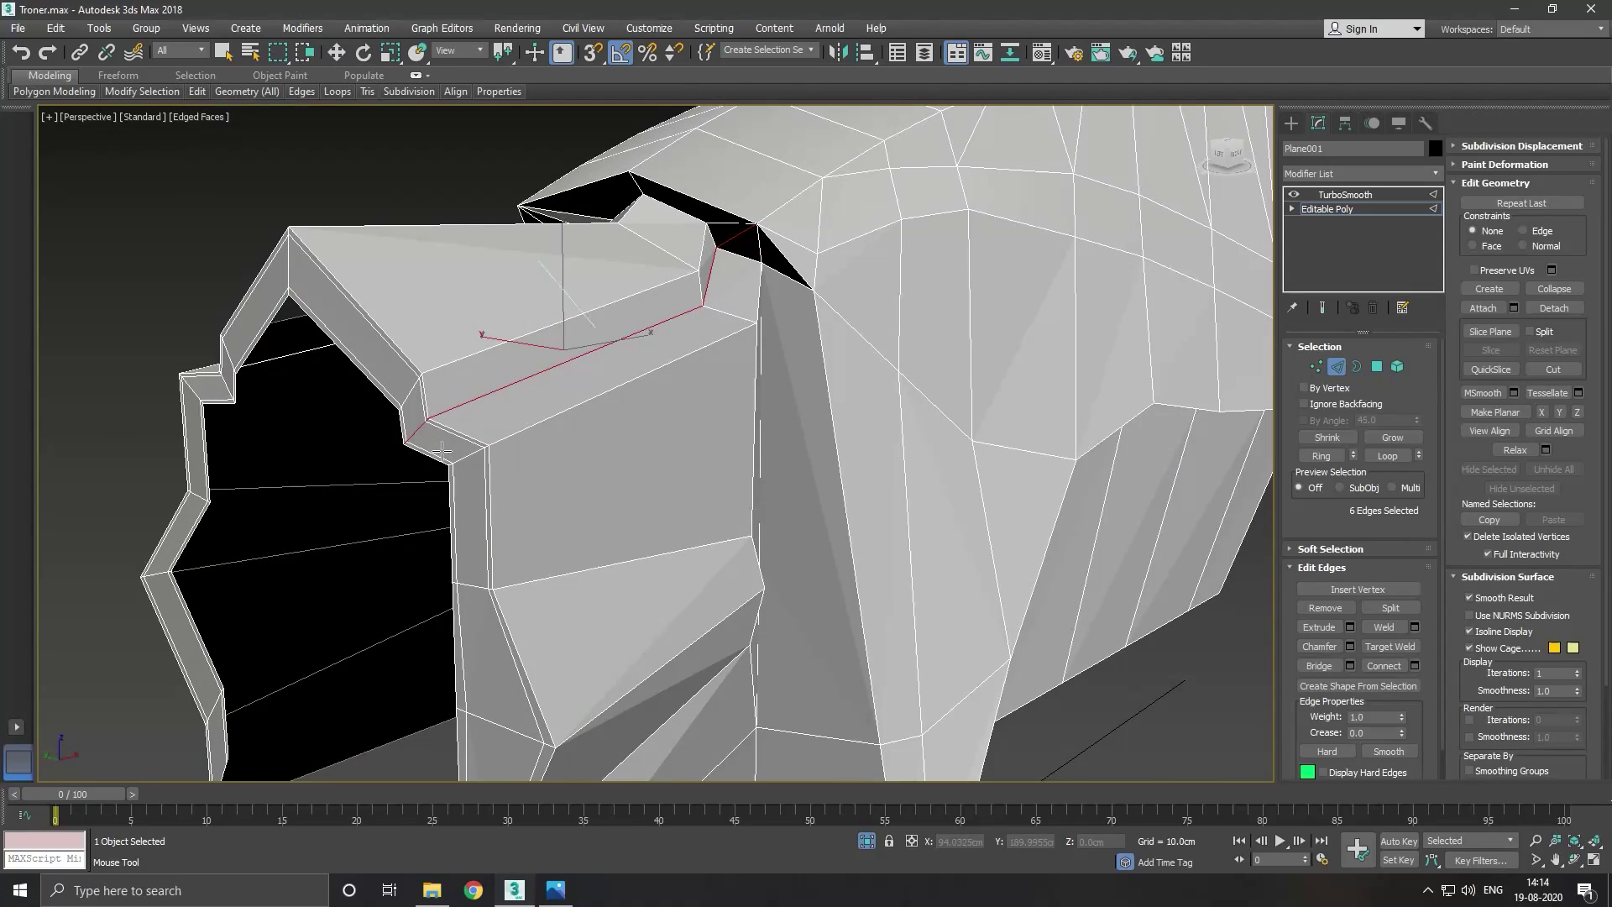
pyautogui.keyDown('alt'); pyautogui.moveTo(475, 420); pyautogui.dragTo(479, 473, button='middle'); pyautogui.keyUp('alt')
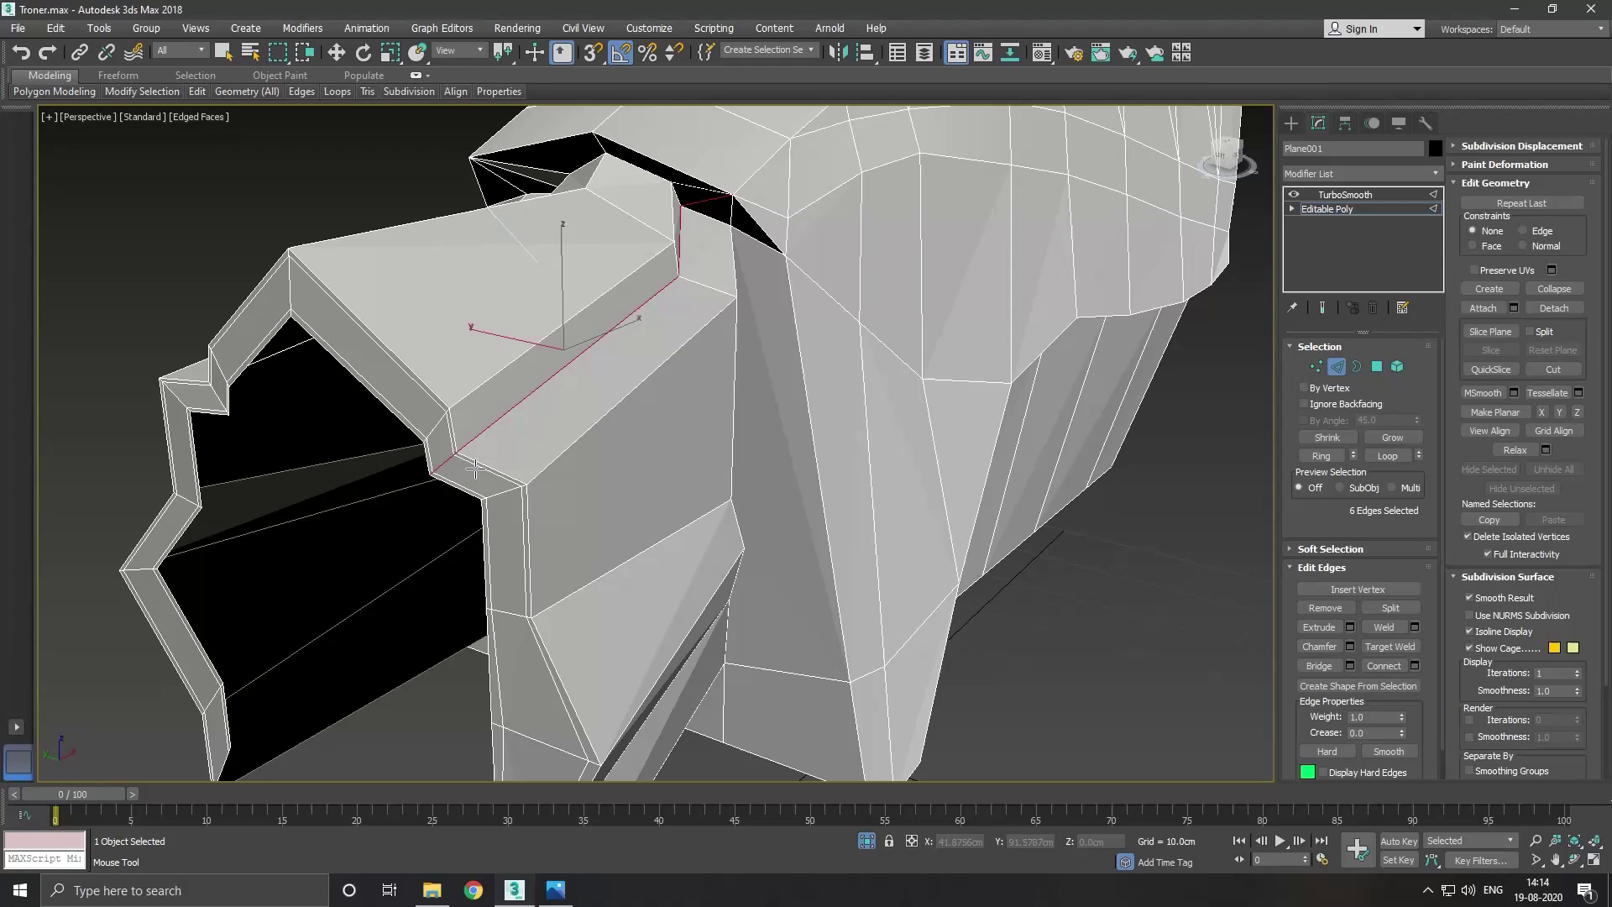
pyautogui.scroll(3, 467, 458)
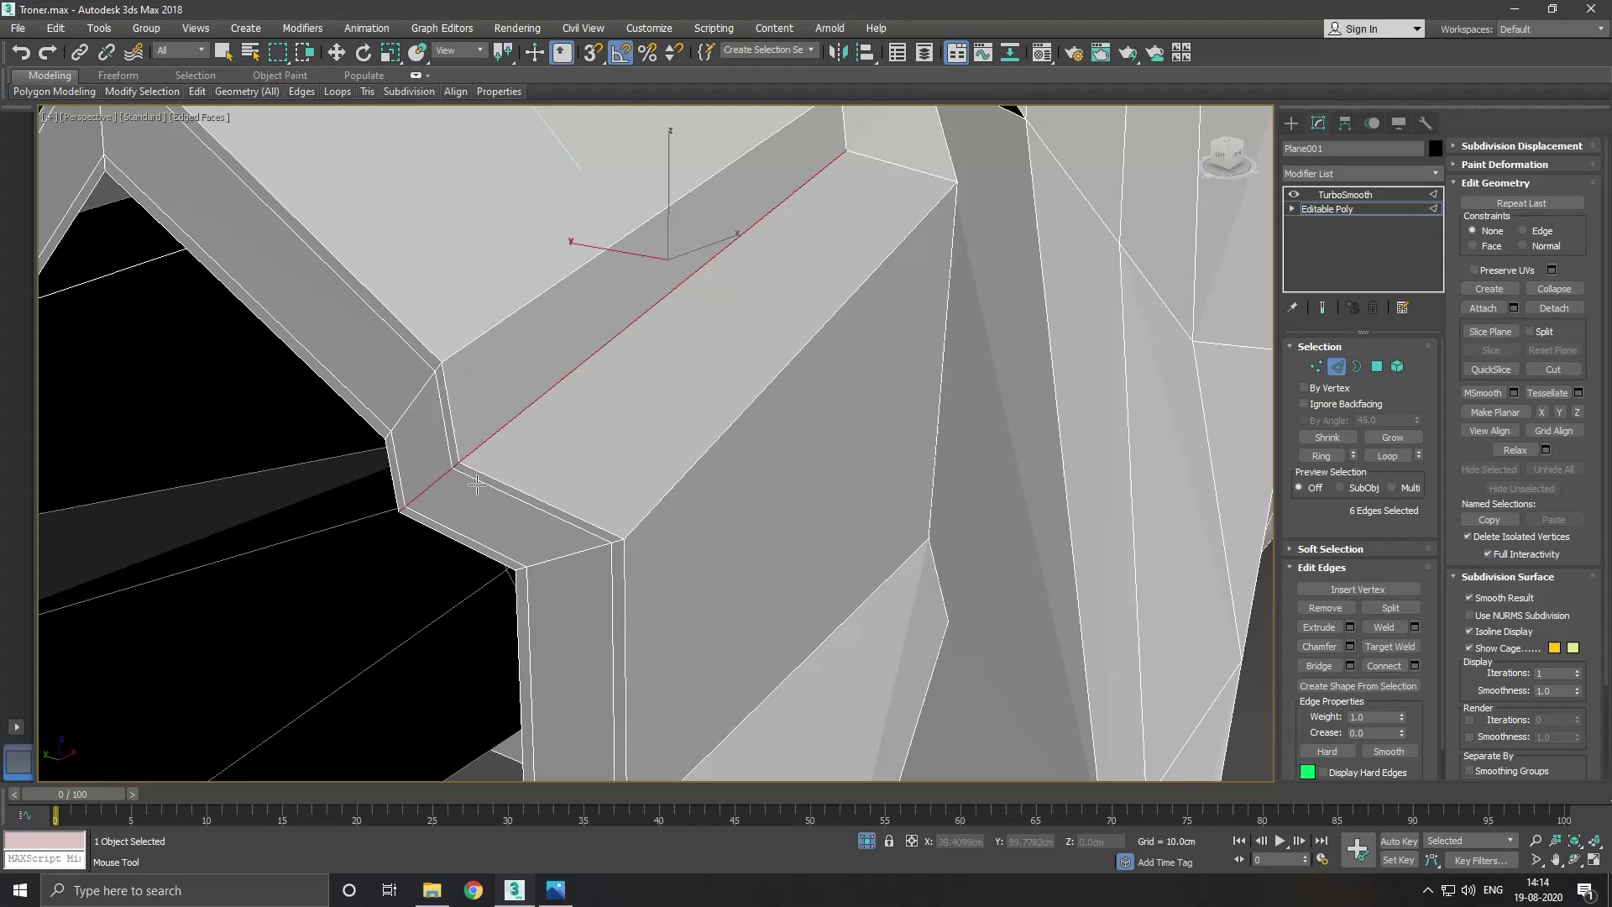
pyautogui.scroll(-2, 476, 485)
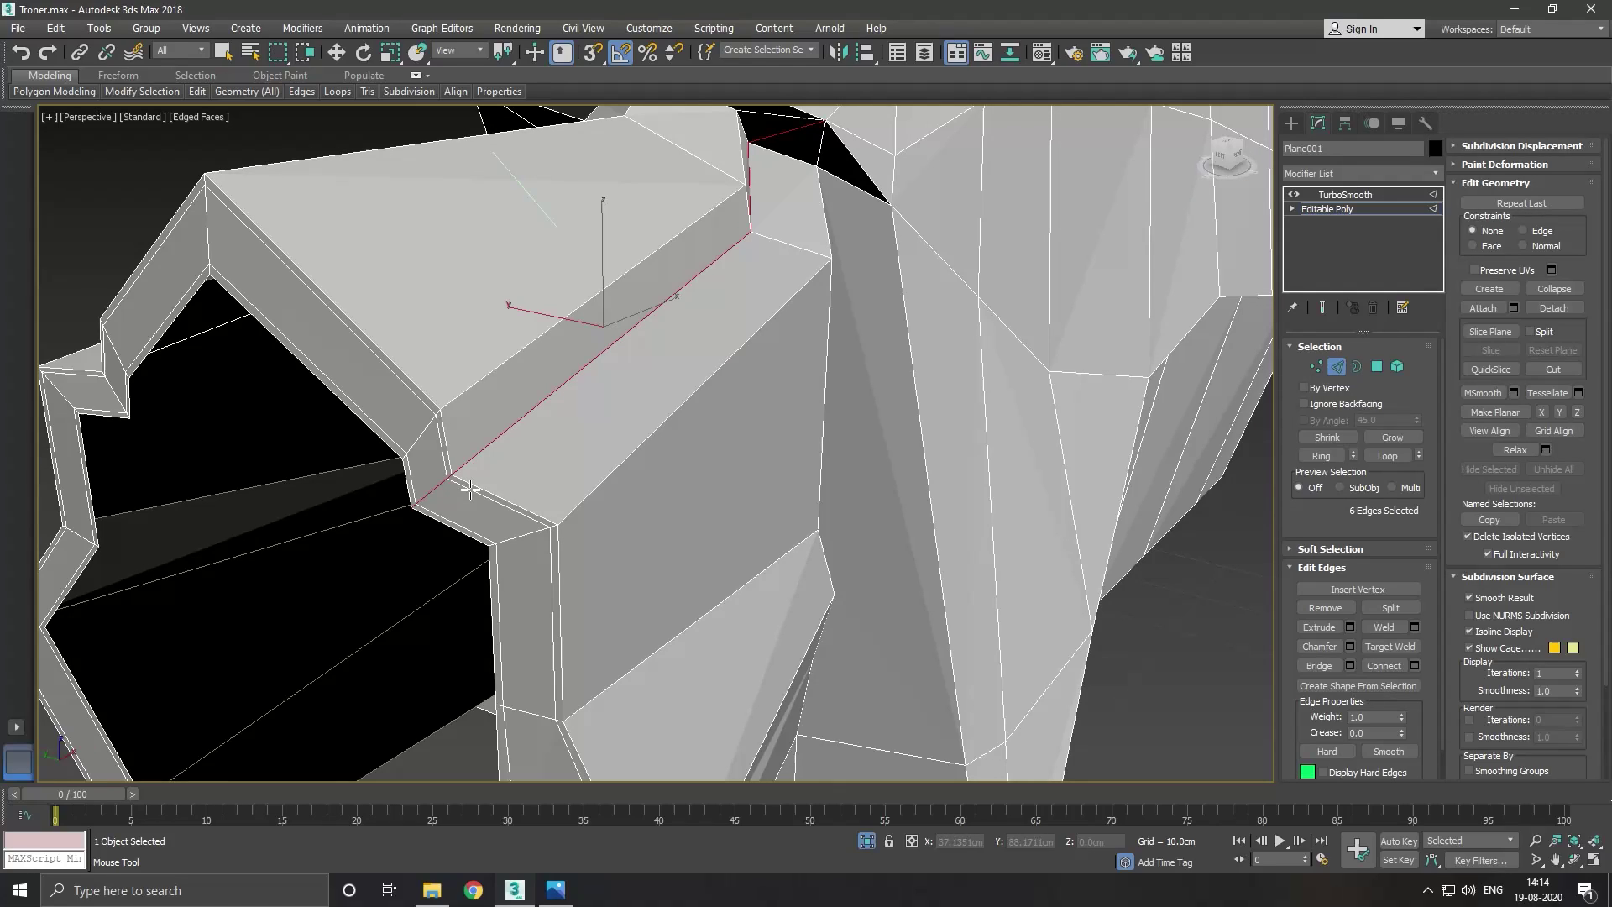
pyautogui.scroll(-3, 470, 490)
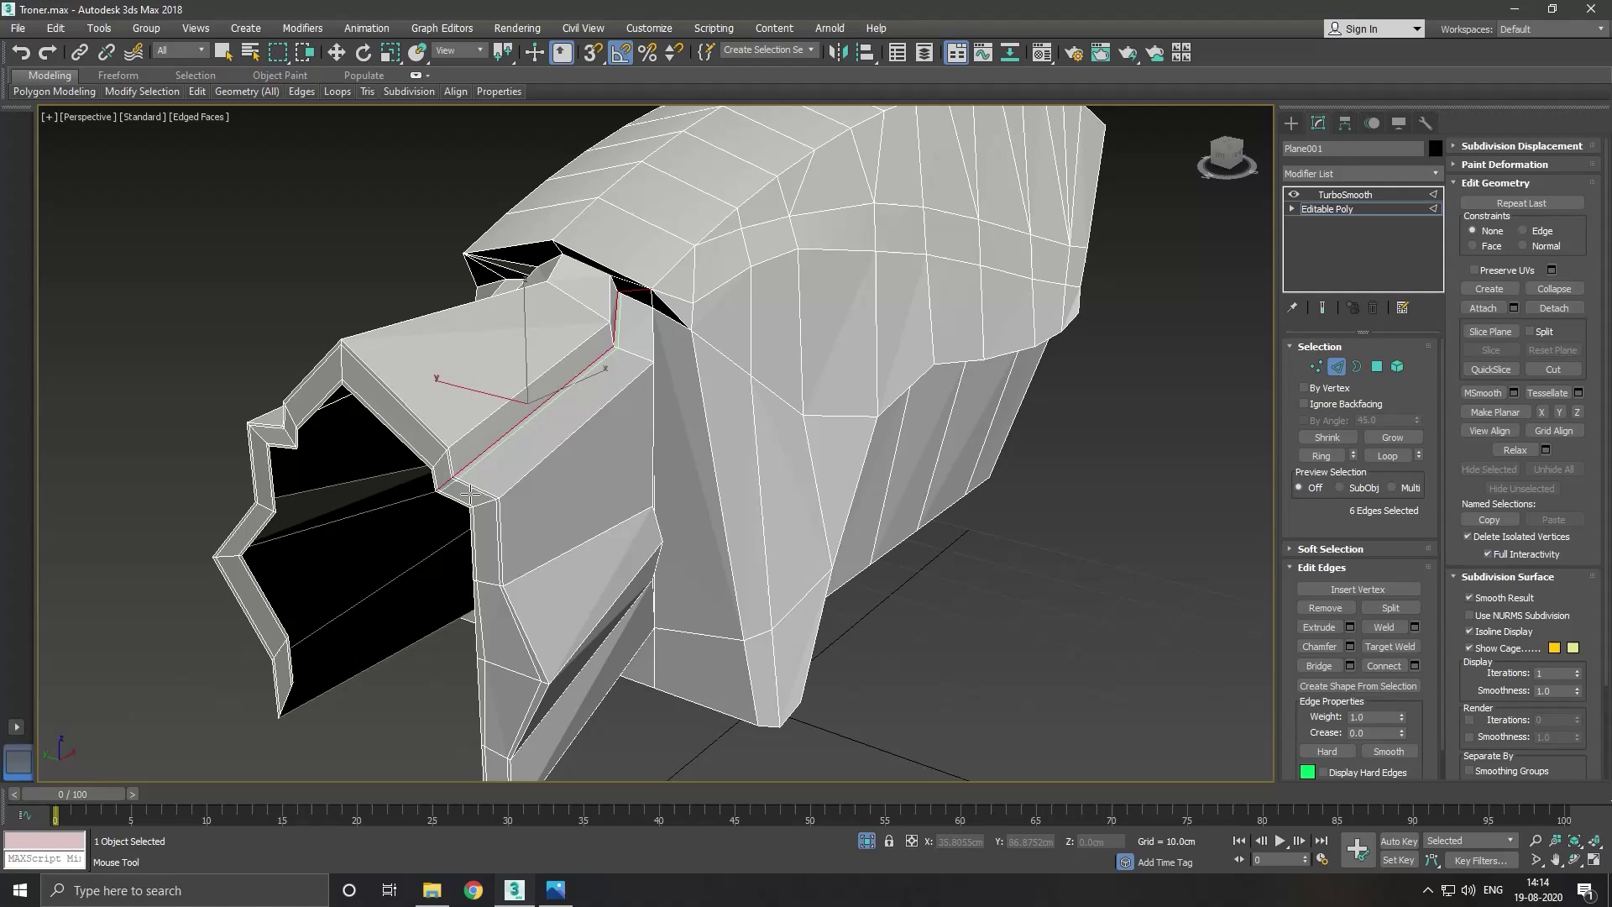
pyautogui.hotkey('ctrl', 'z')
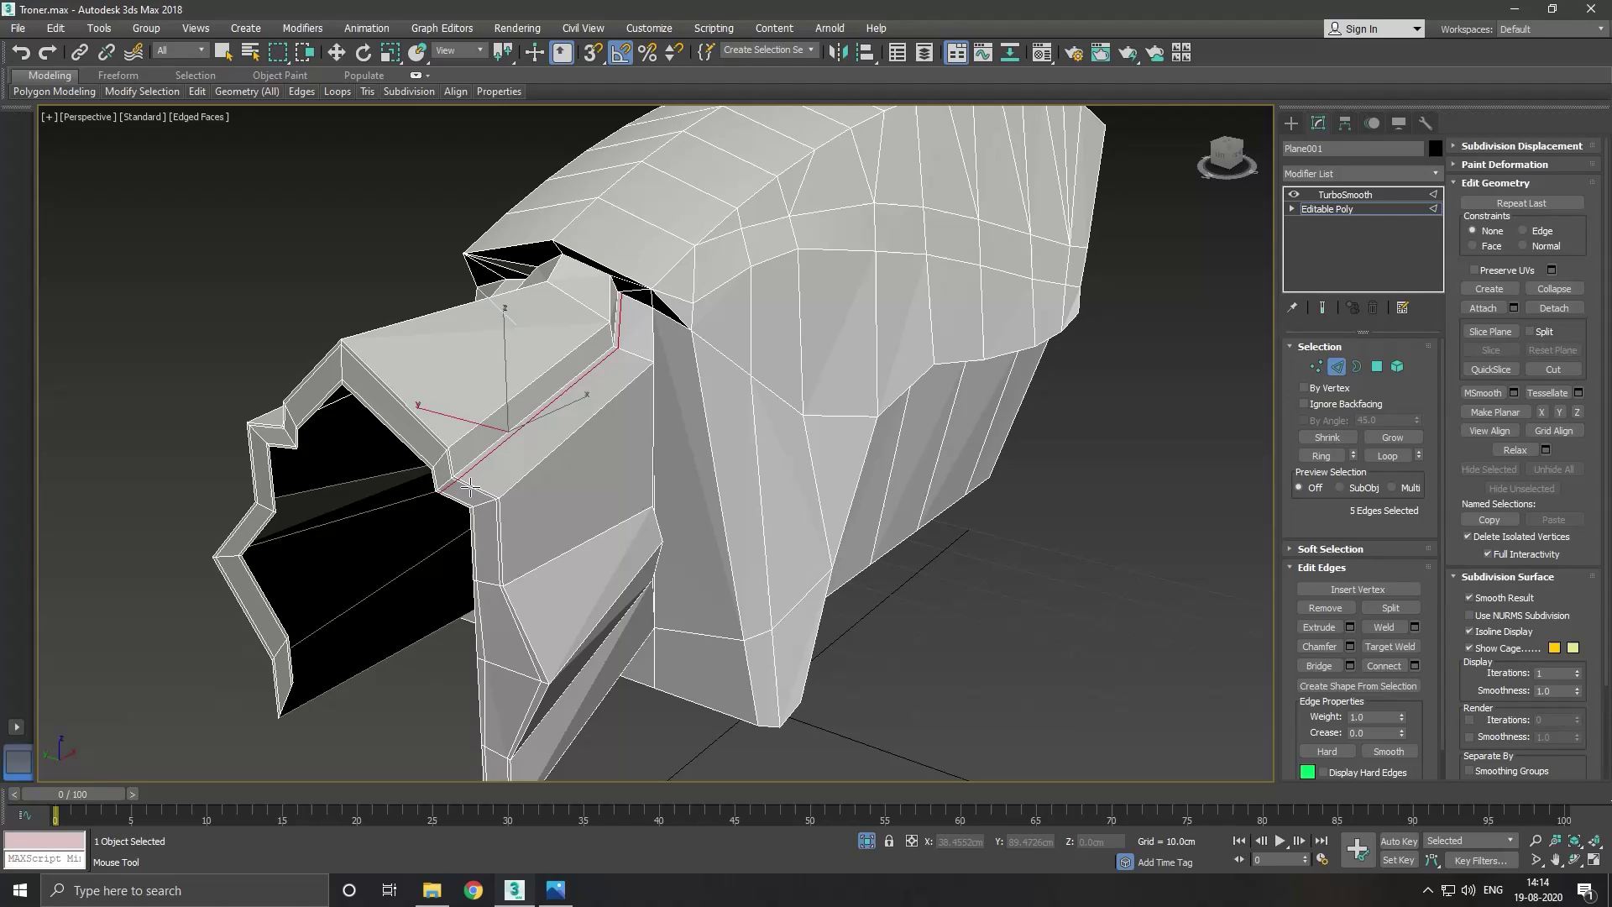
pyautogui.hotkey('ctrl', 'shift', 'c')
pyautogui.moveTo(624, 348); pyautogui.dragTo(623, 357)
# Switch to Move and inspect the TurboSmooth helmet before returning to the low-poly cage.
pyautogui.press('w')
pyautogui.click(1322, 308)
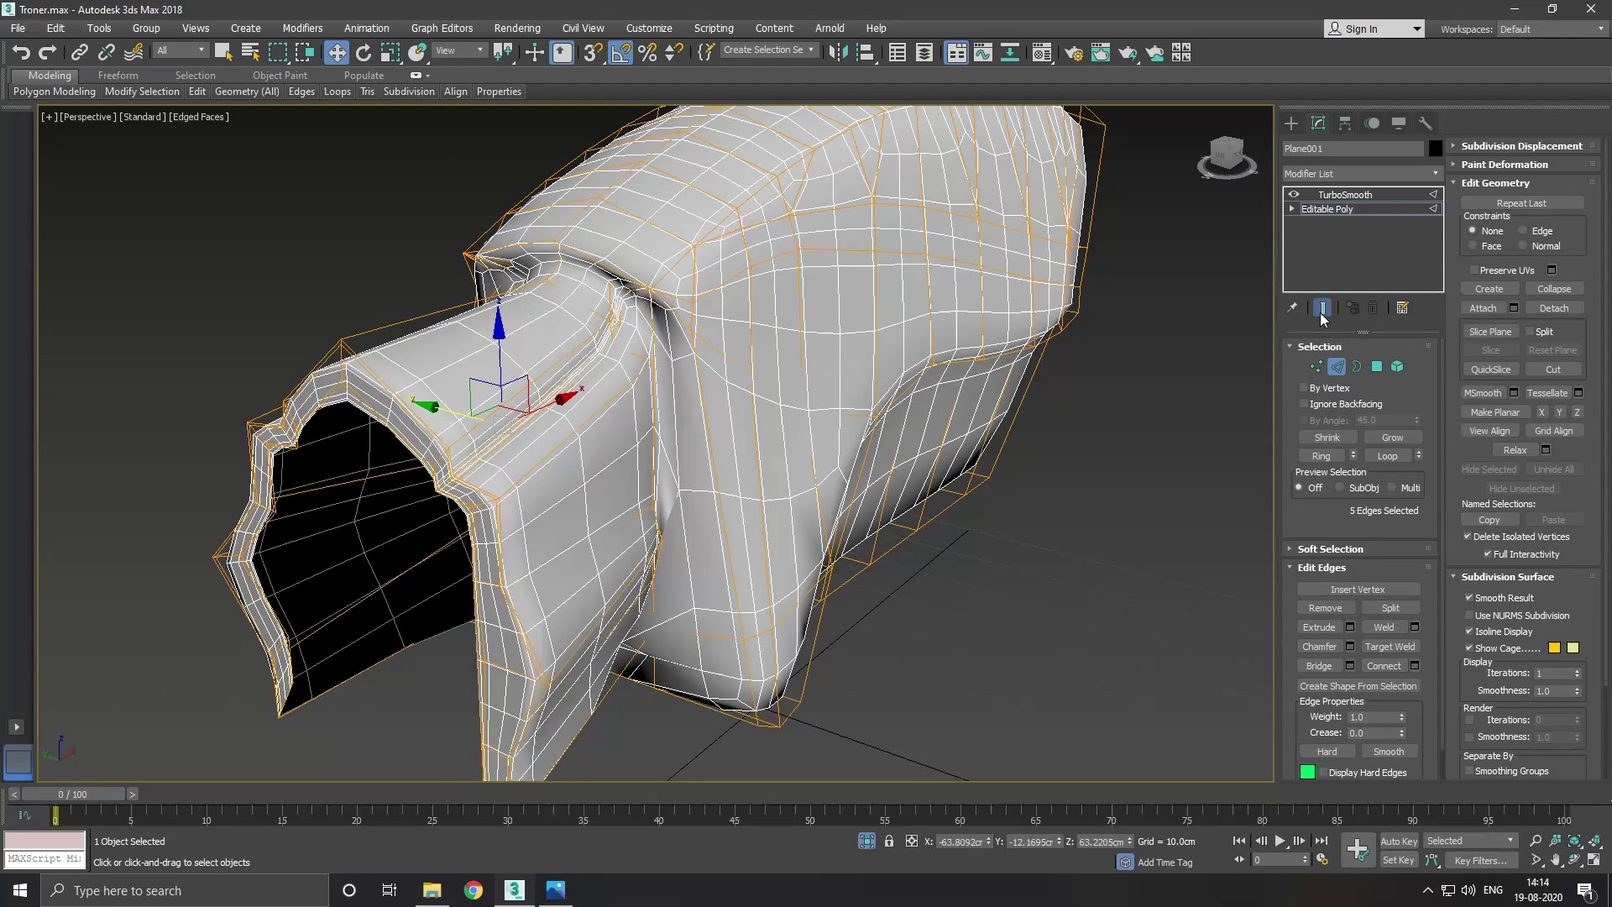
pyautogui.moveTo(431, 361)
pyautogui.keyDown('alt'); pyautogui.mouseDown(button='middle')
pyautogui.moveTo(514, 400)
pyautogui.moveTo(521, 428)
pyautogui.moveTo(511, 388)
pyautogui.moveTo(542, 391)
pyautogui.mouseUp(button='middle'); pyautogui.keyUp('alt')
pyautogui.click(1323, 308)
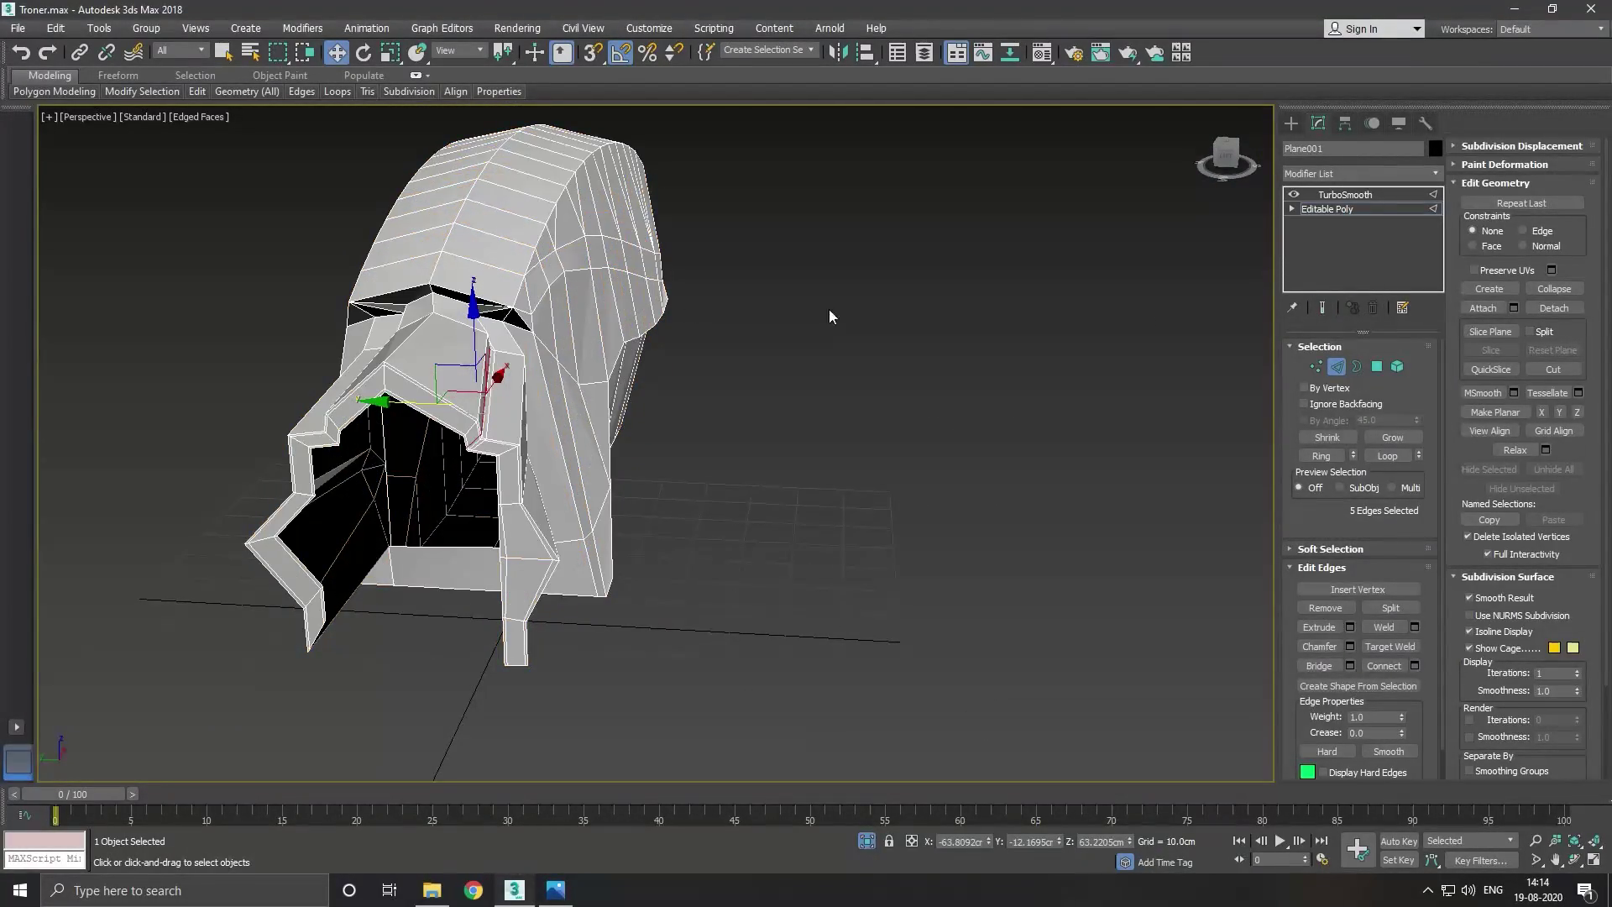
# Raise the top vertices of the head in Vertex mode and recheck the smoothed result.
pyautogui.click(1317, 366)
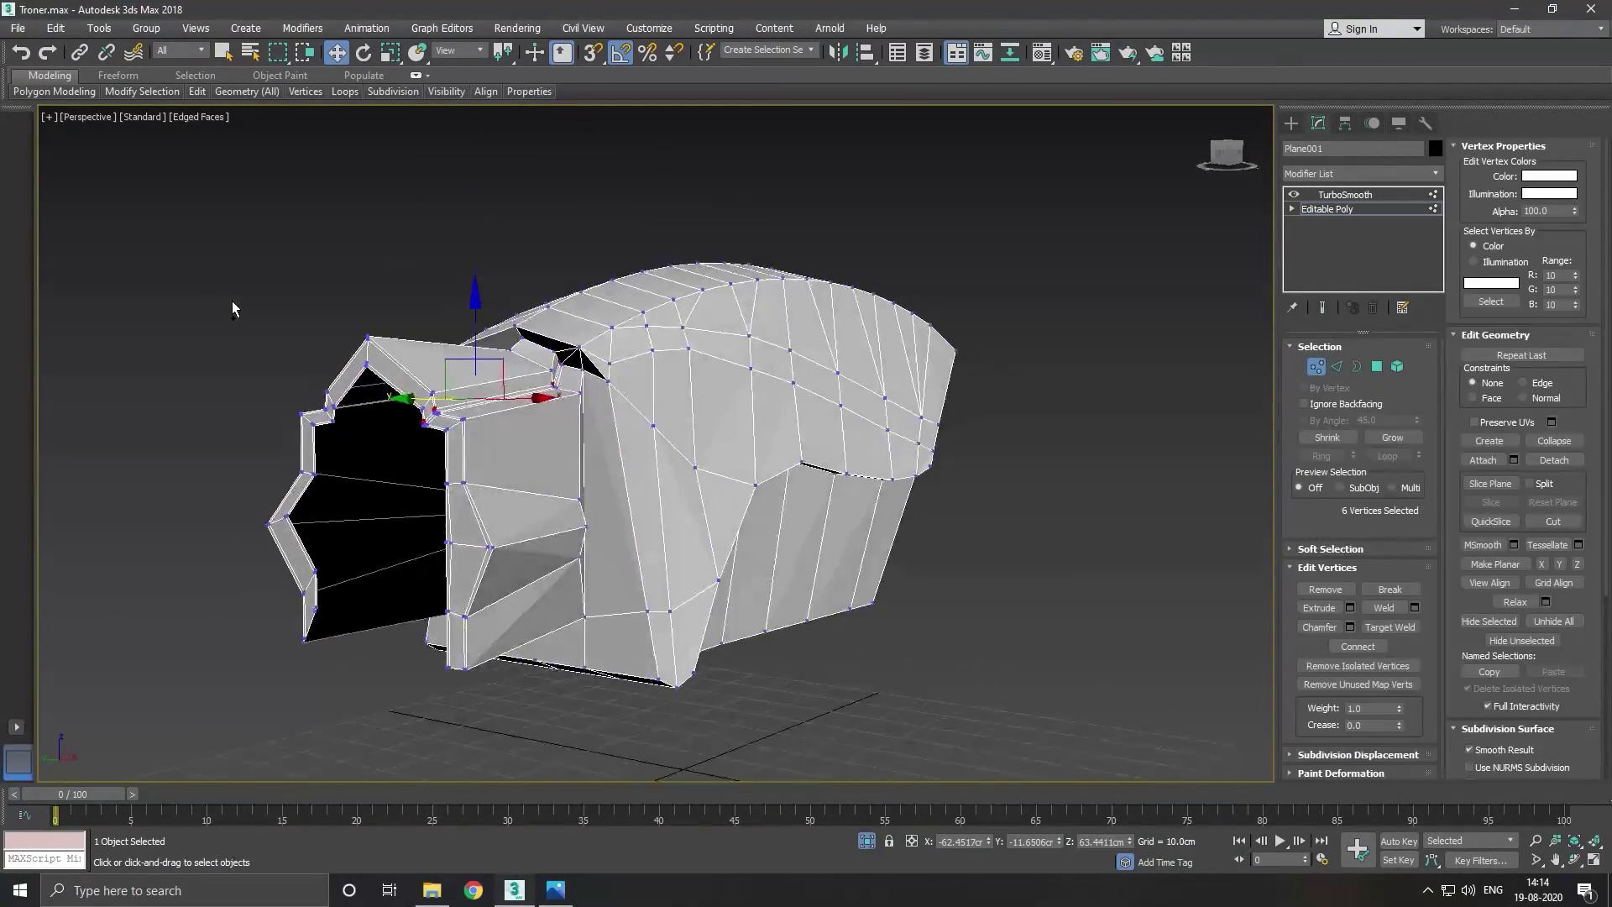
pyautogui.keyDown('alt'); pyautogui.moveTo(234, 306); pyautogui.dragTo(355, 327, button='middle'); pyautogui.keyUp('alt')
pyautogui.moveTo(395, 384); pyautogui.dragTo(378, 278)
pyautogui.moveTo(378, 277)
pyautogui.keyDown('alt'); pyautogui.mouseDown(button='middle')
pyautogui.moveTo(506, 454)
pyautogui.moveTo(916, 296)
pyautogui.mouseUp(button='middle'); pyautogui.keyUp('alt')
pyautogui.click(1322, 310)
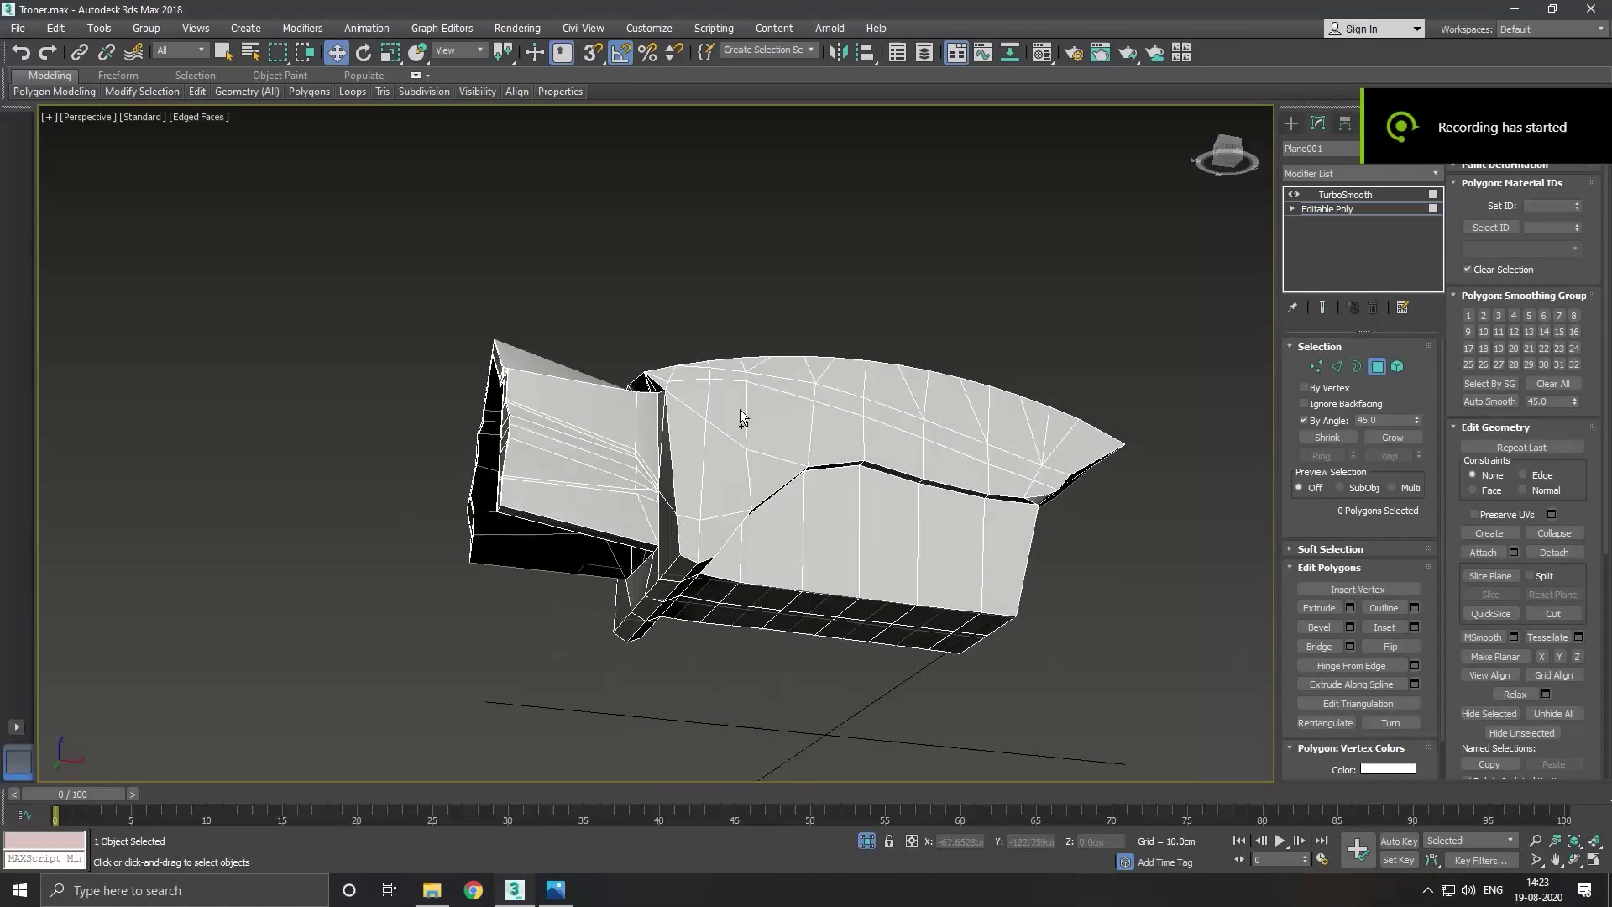
pyautogui.moveTo(739, 415)
pyautogui.keyDown('alt'); pyautogui.mouseDown(button='middle')
pyautogui.moveTo(787, 546)
pyautogui.moveTo(748, 502)
pyautogui.moveTo(751, 453)
pyautogui.mouseUp(button='middle'); pyautogui.keyUp('alt')
# Select polygons on the side of the head, undoing oversized selections back to six side polygons.
pyautogui.click(788, 547)
pyautogui.keyDown('ctrl'); pyautogui.click(670, 601); pyautogui.keyUp('ctrl')
pyautogui.keyDown('ctrl'); pyautogui.doubleClick(715, 389); pyautogui.keyUp('ctrl')
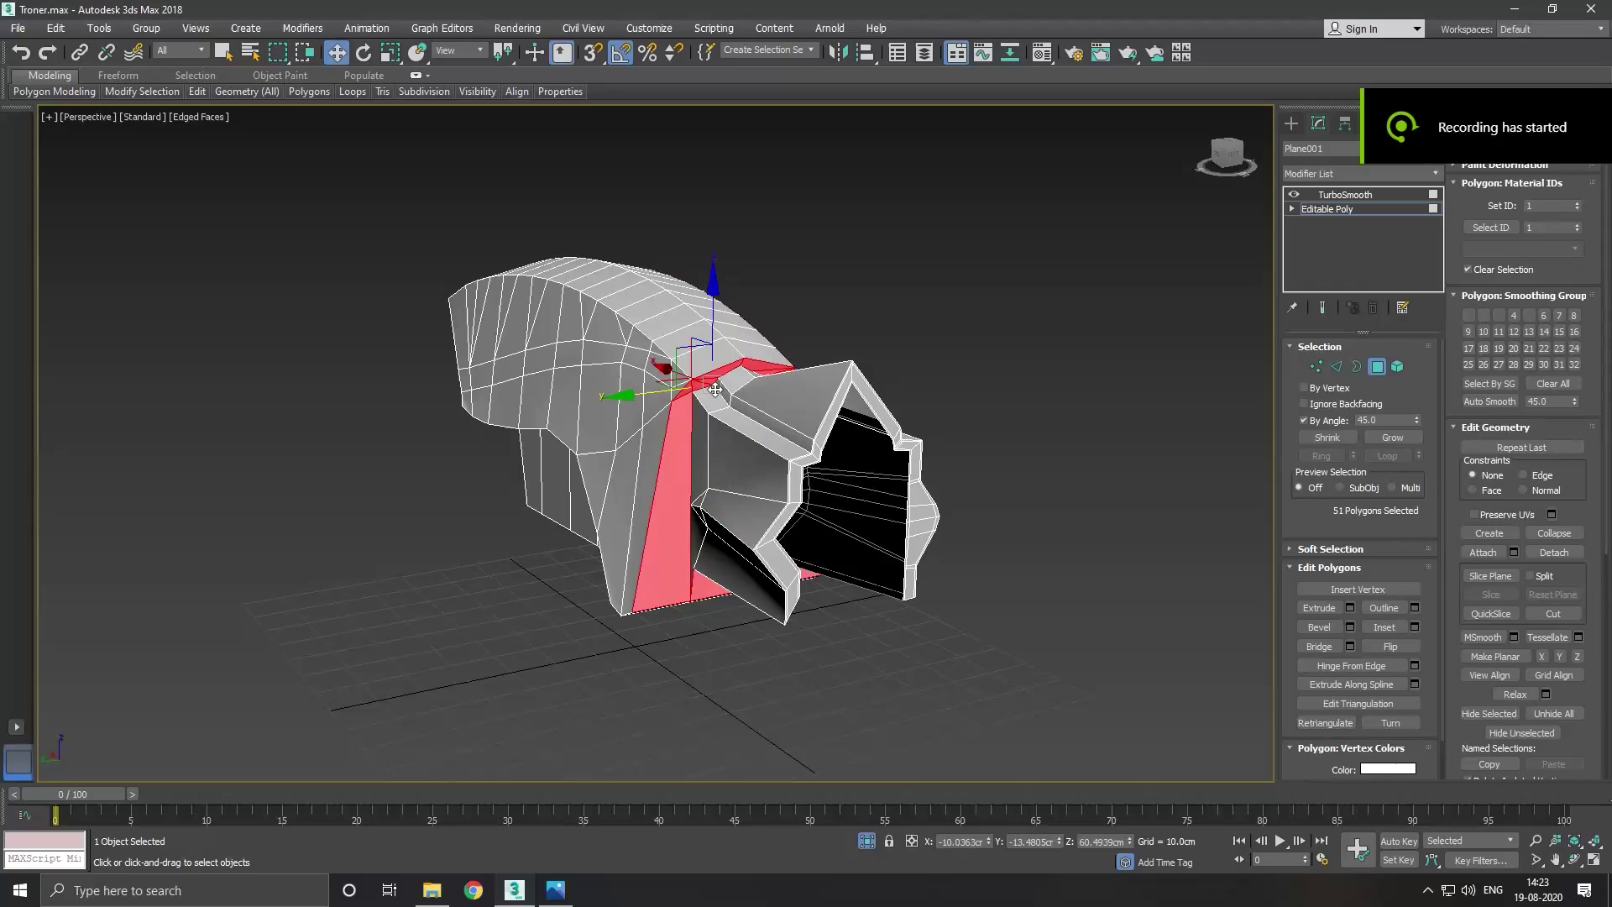
pyautogui.keyDown('alt'); pyautogui.moveTo(715, 389); pyautogui.dragTo(681, 416, button='middle'); pyautogui.keyUp('alt')
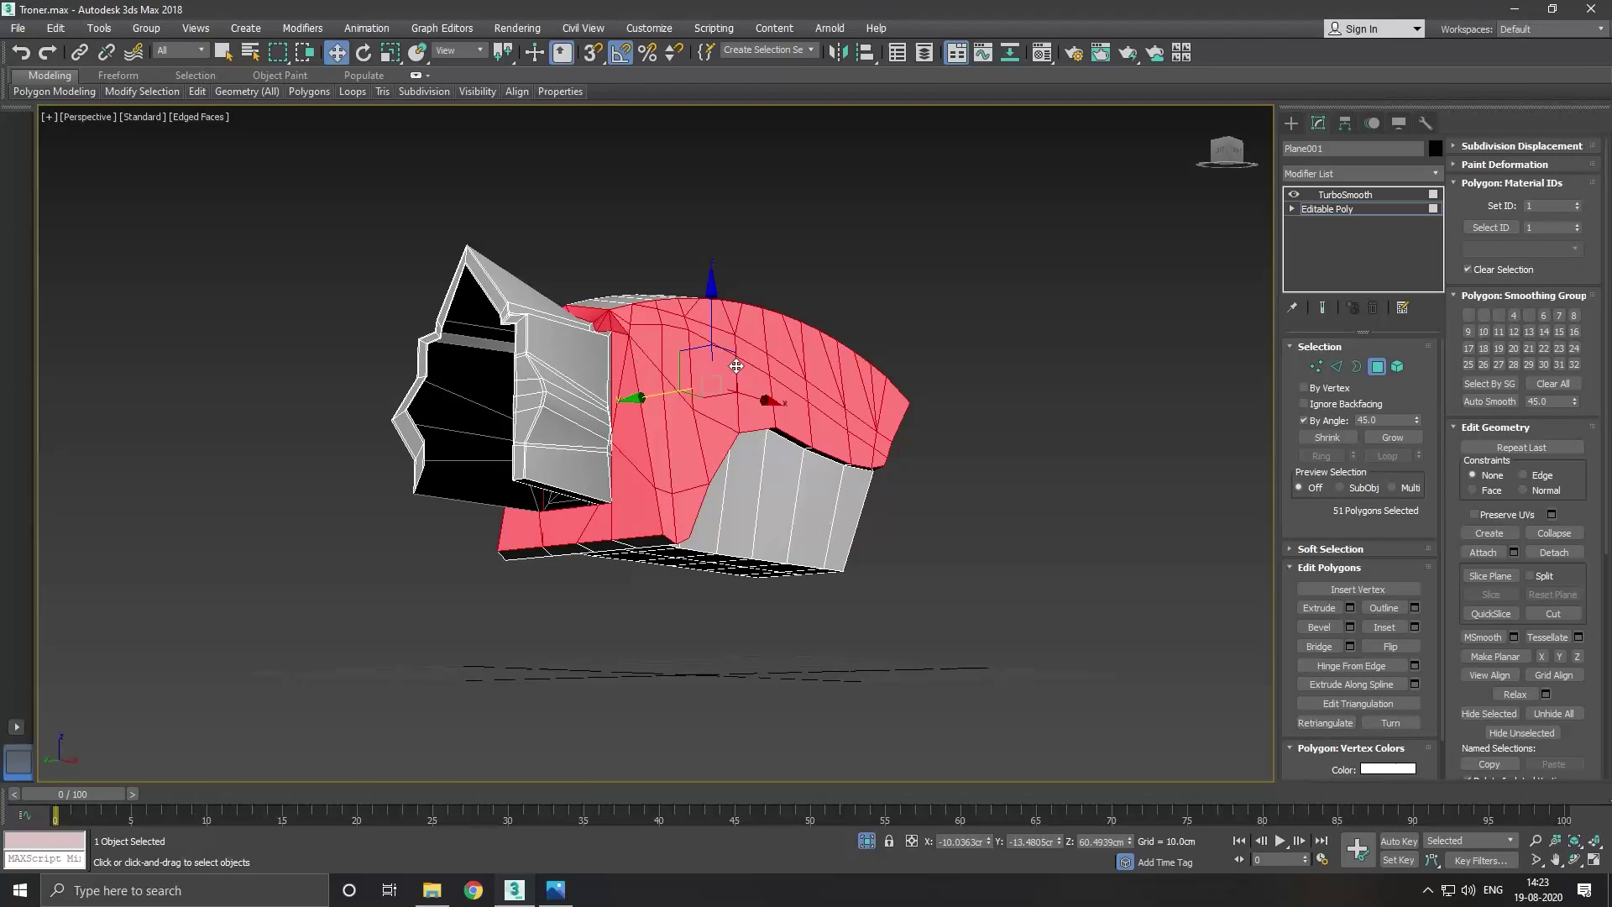
pyautogui.click(21, 52)
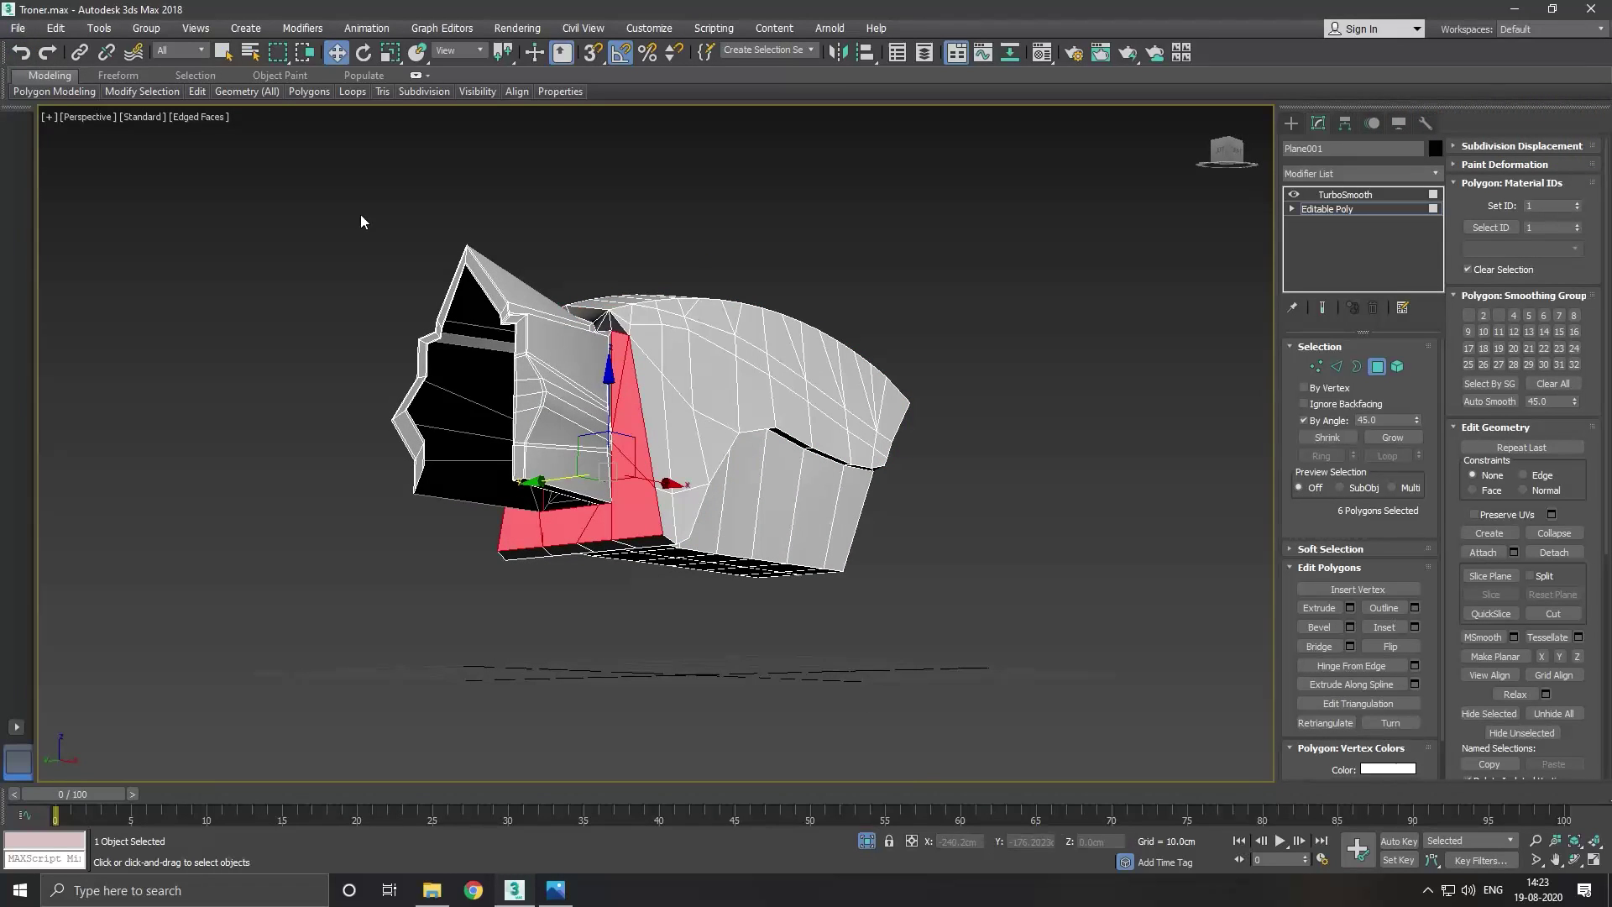
pyautogui.keyDown('shift'); pyautogui.click(612, 323); pyautogui.keyUp('shift')
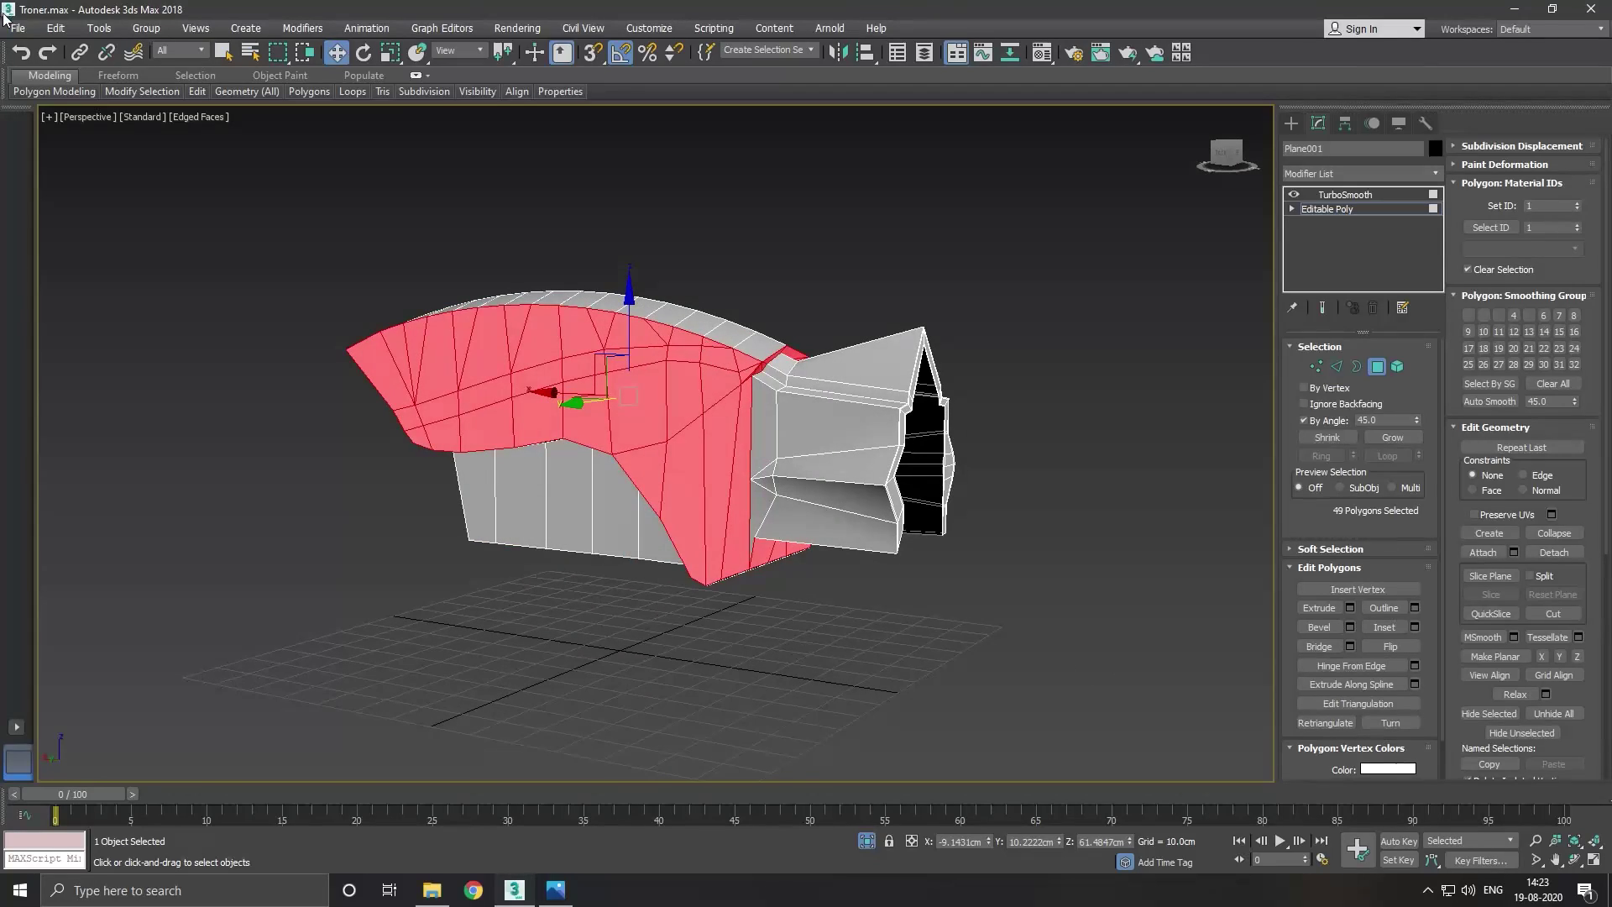
pyautogui.click(32, 55)
pyautogui.scroll(3, 787, 433)
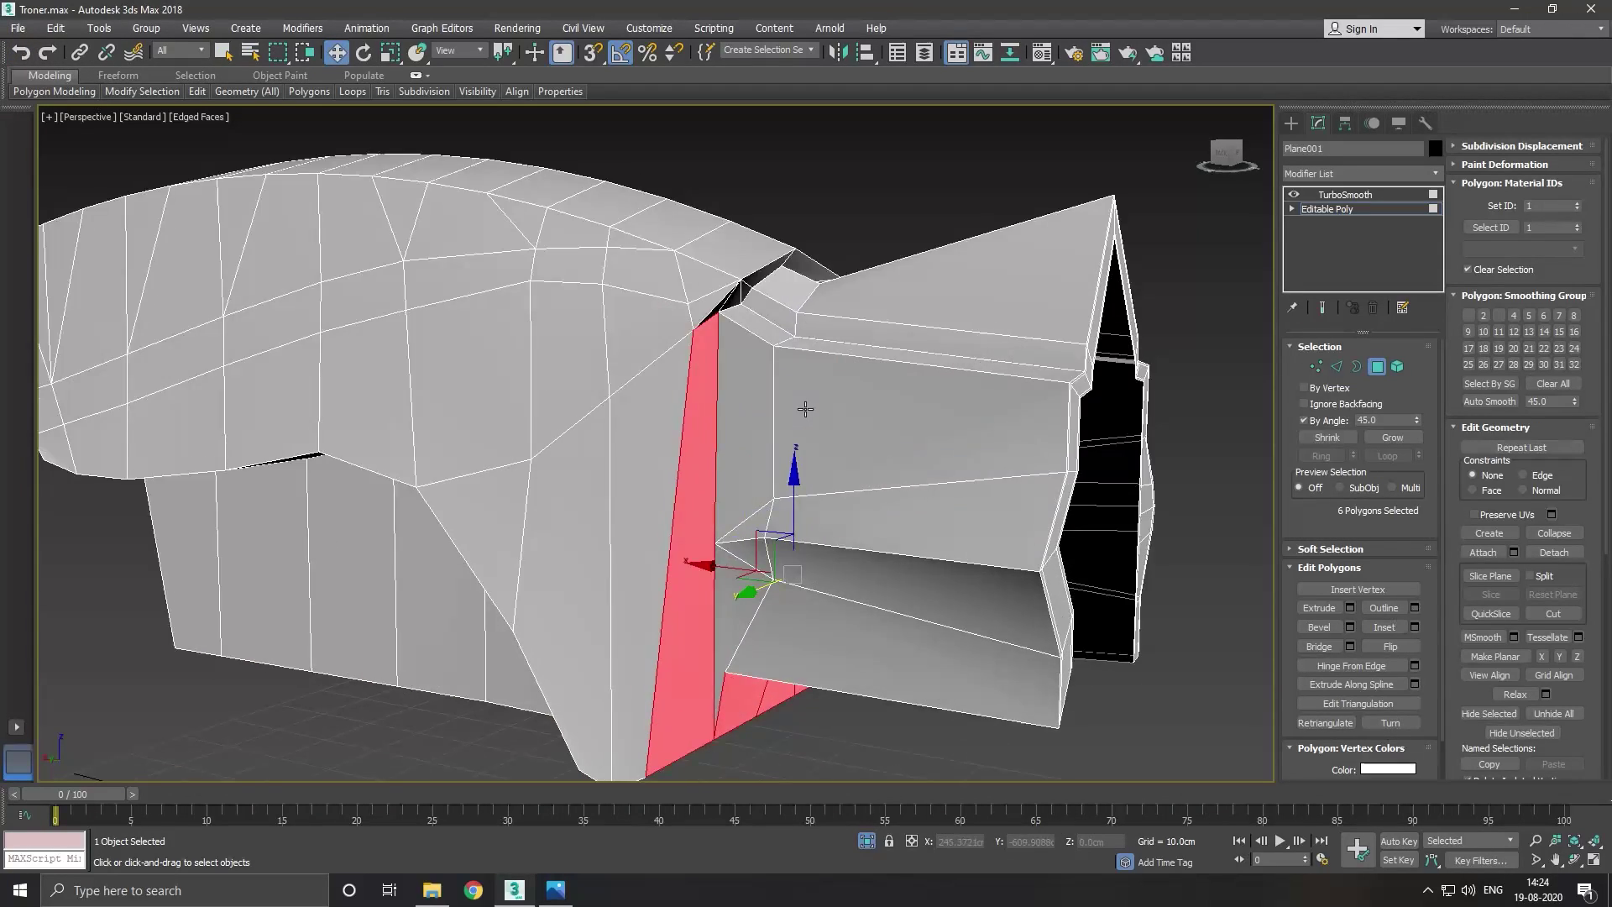
pyautogui.scroll(2, 798, 411)
# Refine the selection to the narrow strip where the snout meets the head.
pyautogui.keyDown('ctrl'); pyautogui.click(742, 310); pyautogui.keyUp('ctrl')
pyautogui.scroll(2, 812, 379)
pyautogui.keyDown('alt'); pyautogui.moveTo(812, 379); pyautogui.dragTo(707, 382, button='middle'); pyautogui.keyUp('alt')
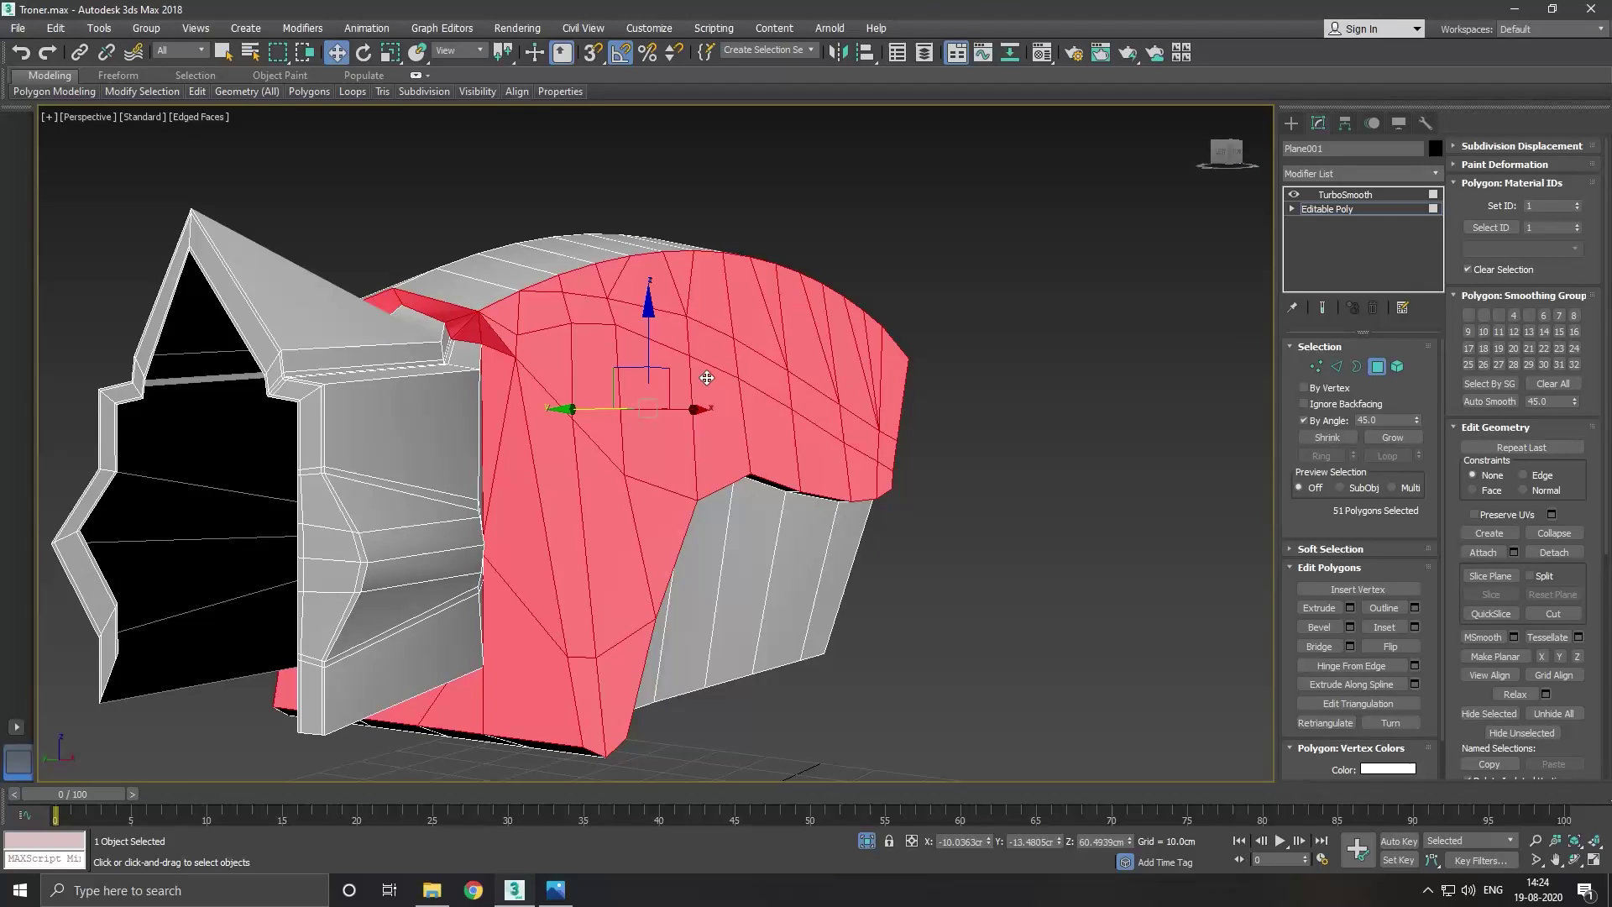
pyautogui.keyDown('alt'); pyautogui.click(912, 379); pyautogui.keyUp('alt')
pyautogui.keyDown('alt'); pyautogui.moveTo(683, 408); pyautogui.dragTo(687, 410, button='middle'); pyautogui.keyUp('alt')
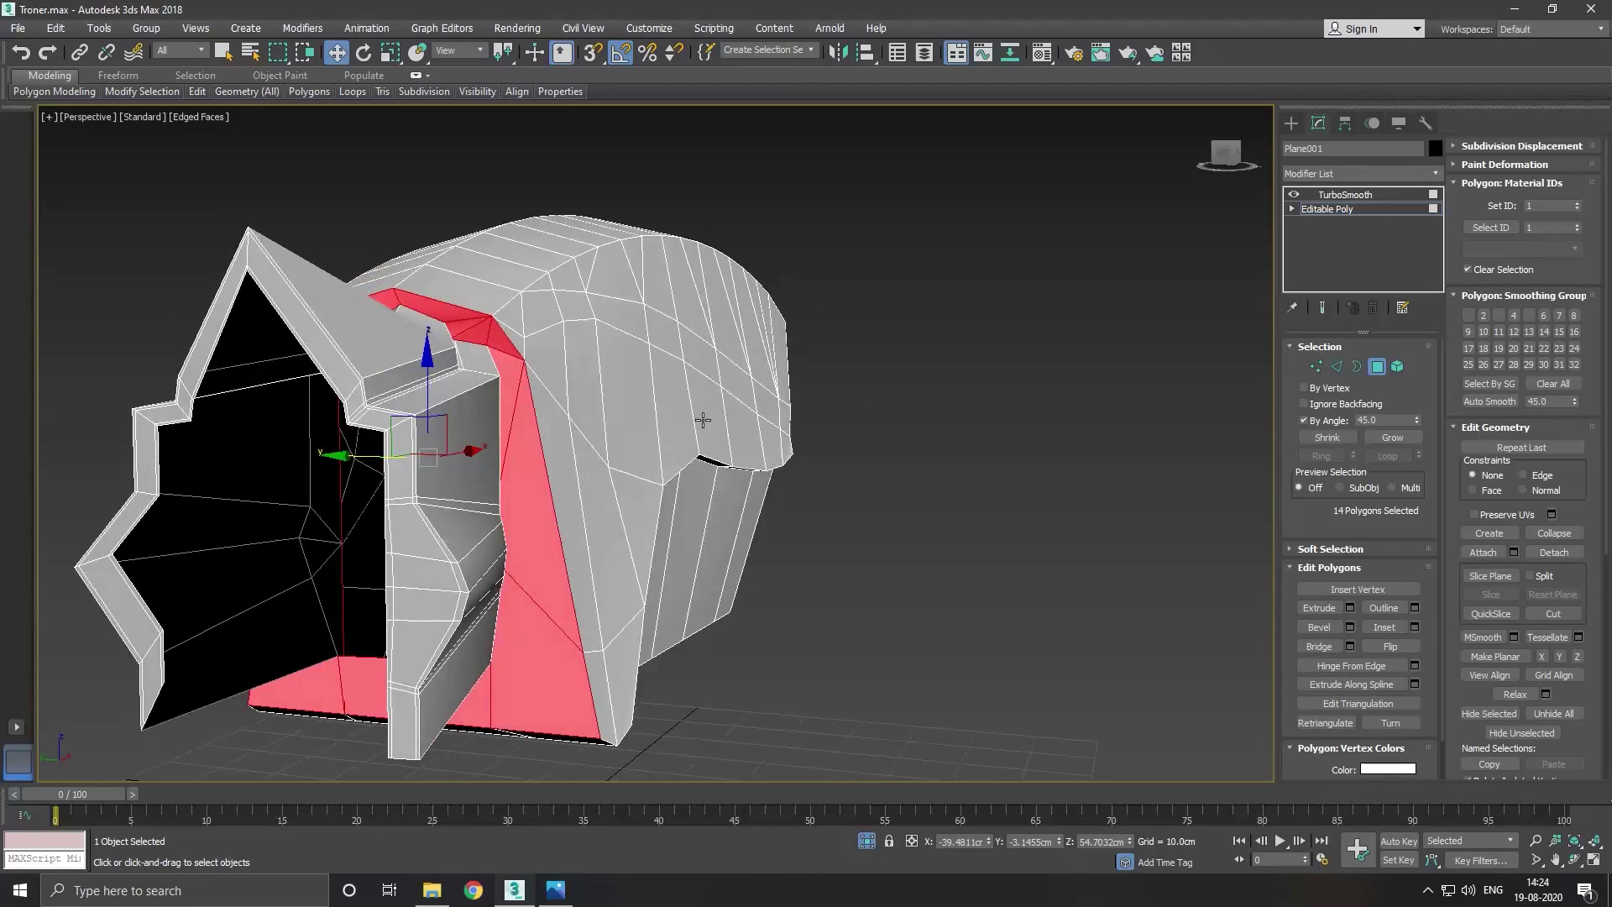
pyautogui.scroll(5, 498, 352)
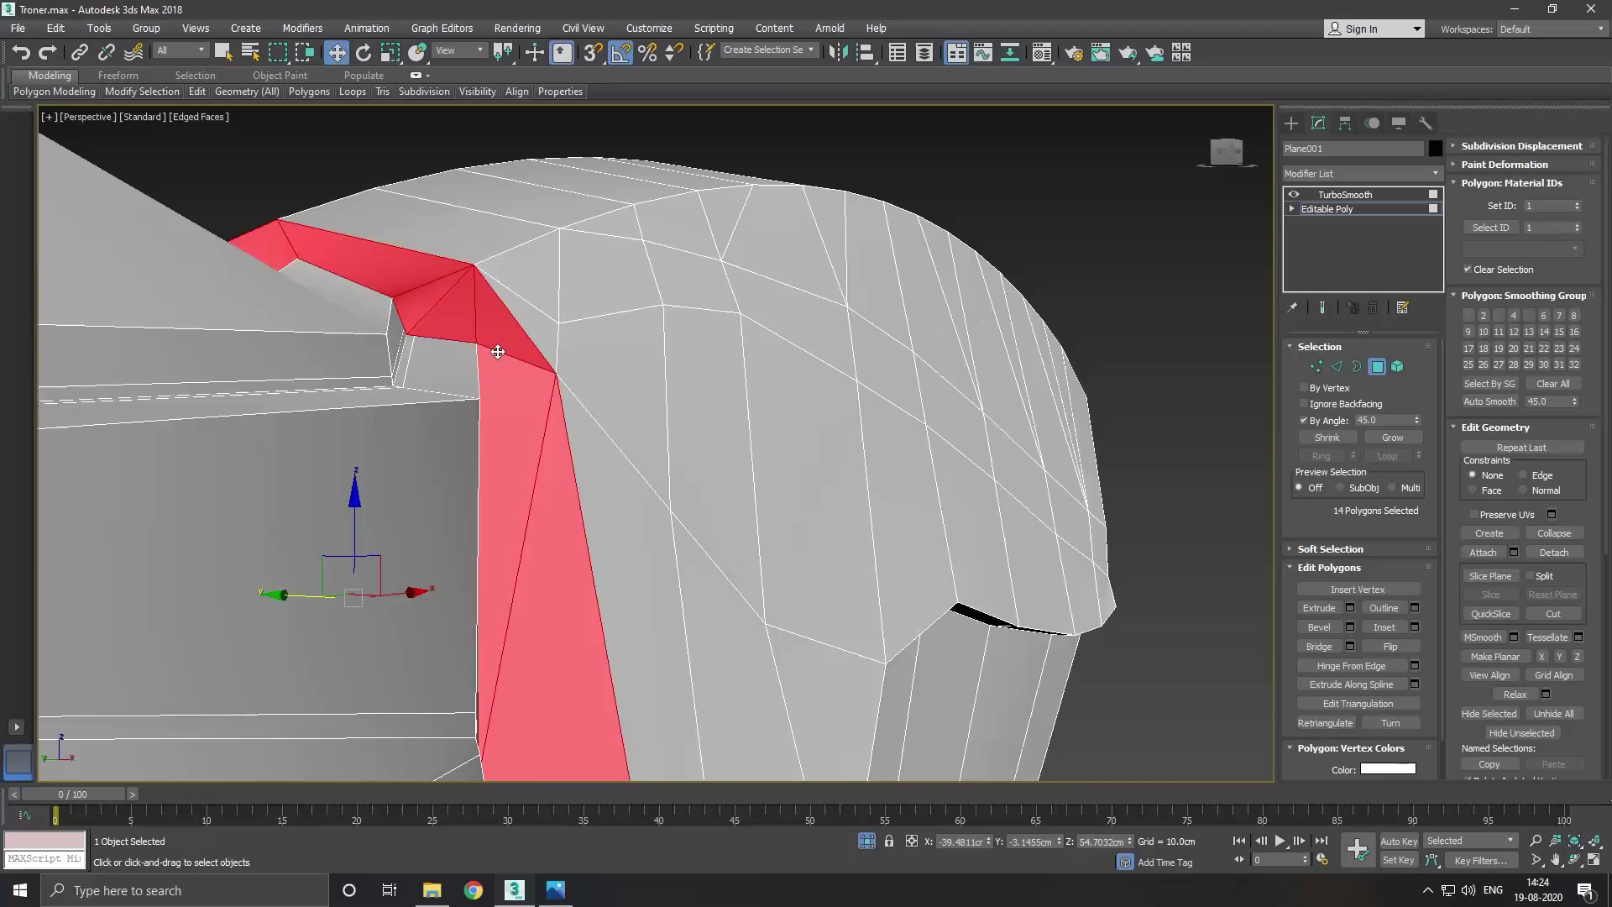
pyautogui.moveTo(633, 706)
pyautogui.keyDown('alt'); pyautogui.mouseDown(button='middle')
pyautogui.moveTo(849, 493)
pyautogui.moveTo(662, 686)
pyautogui.mouseUp(button='middle'); pyautogui.keyUp('alt')
pyautogui.scroll(5, 674, 652)
pyautogui.scroll(-5, 710, 612)
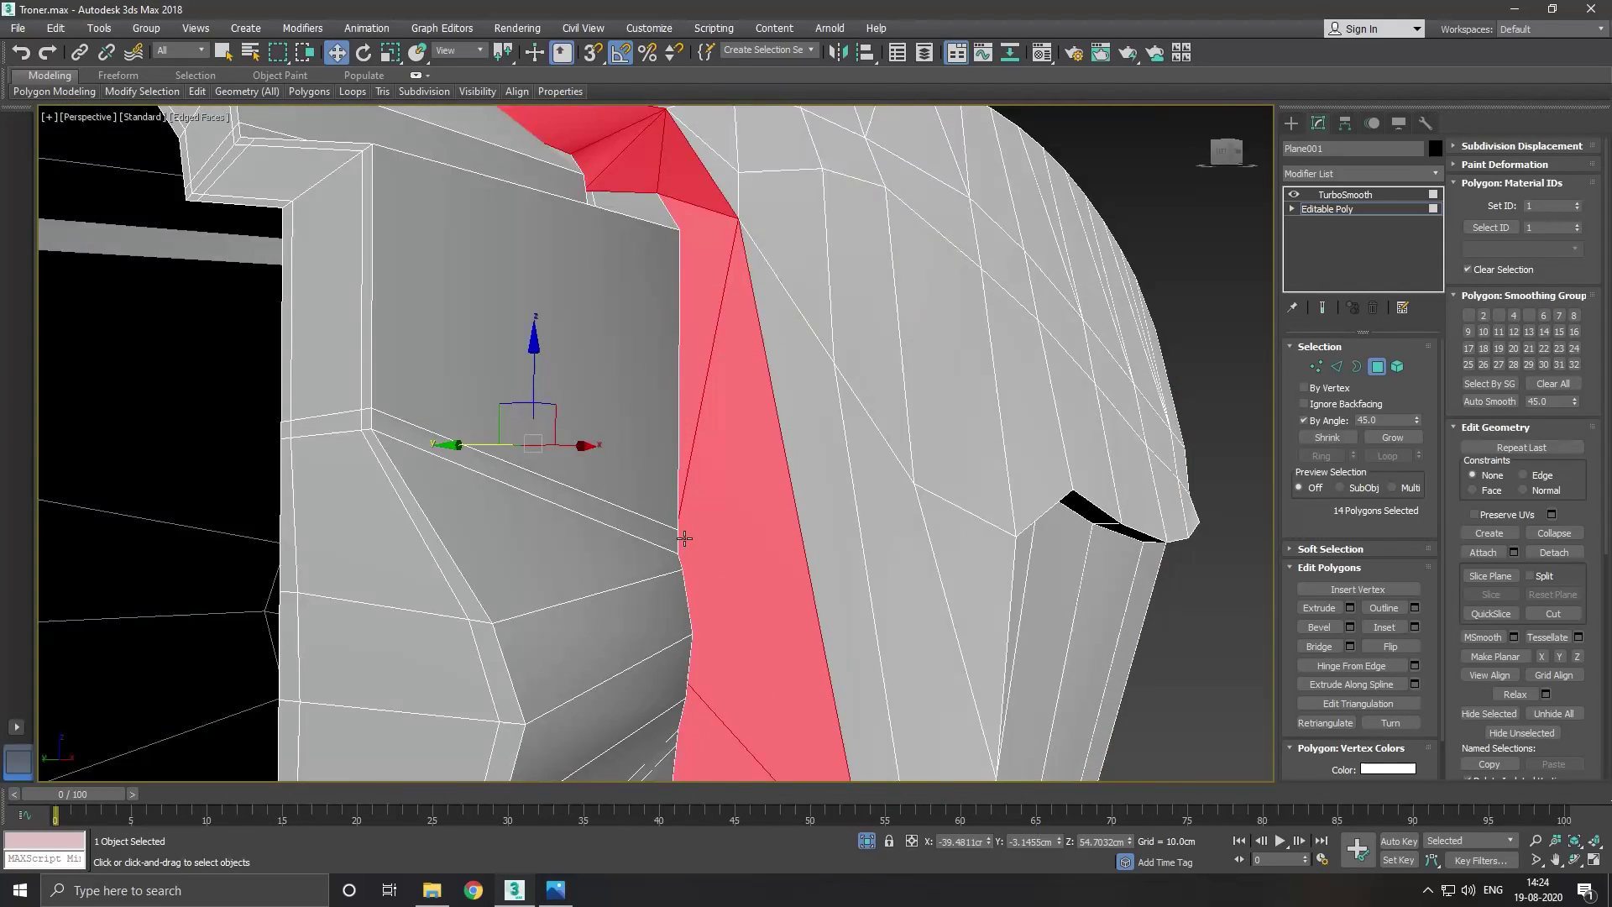
pyautogui.scroll(-4, 684, 540)
pyautogui.scroll(6, 684, 534)
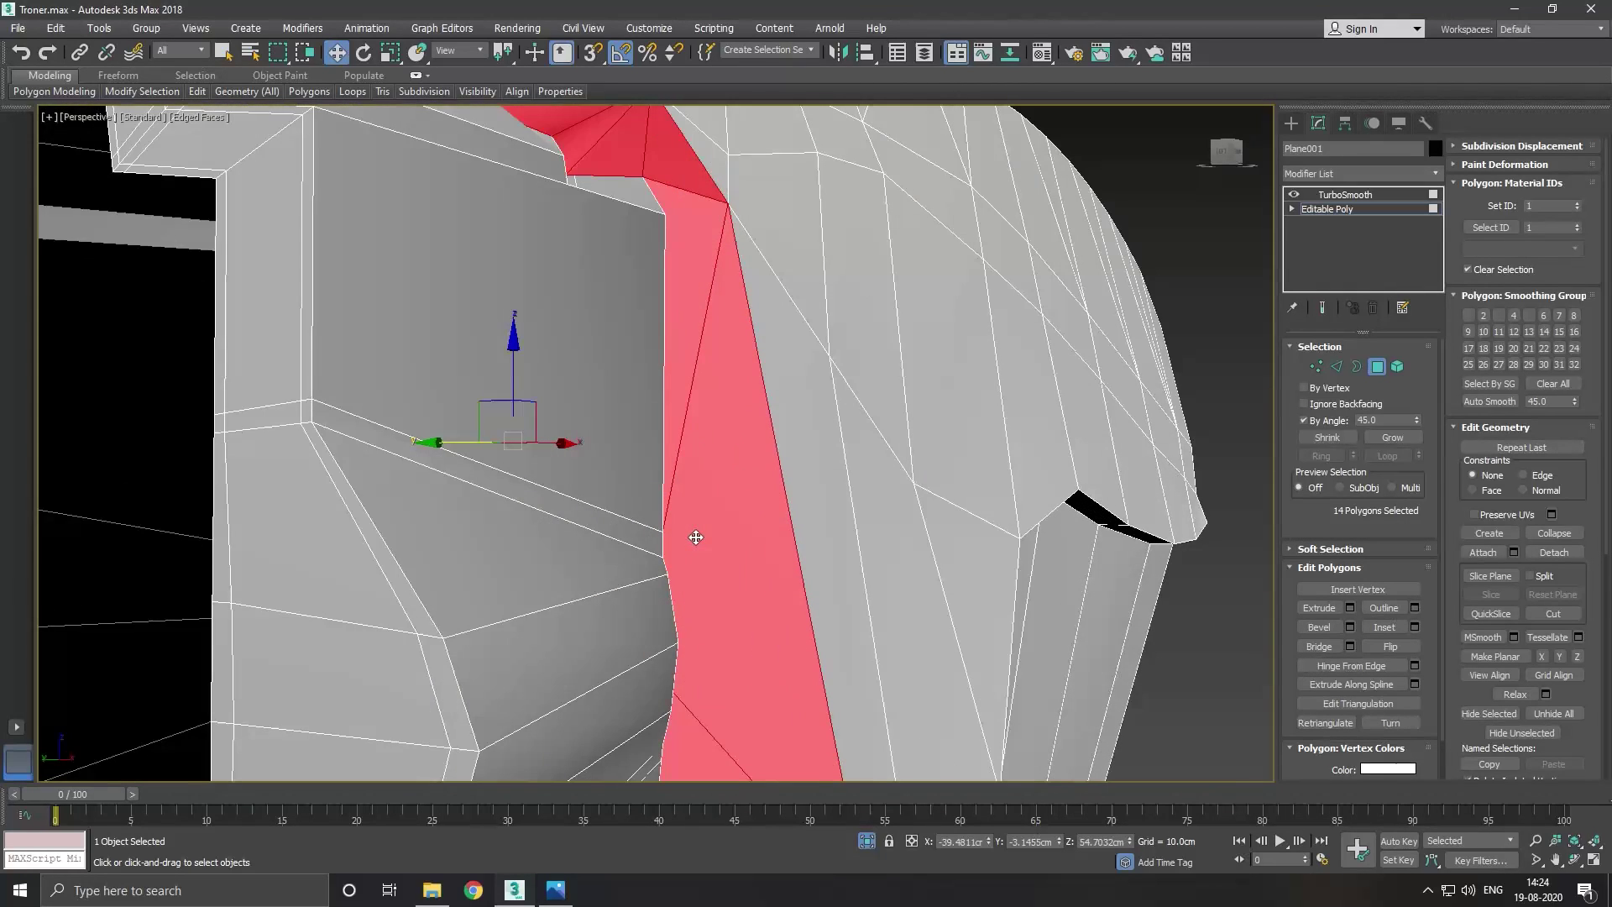
# Inset the side strip polygons by 0.14 cm.
pyautogui.click(1414, 627)
pyautogui.moveTo(821, 342); pyautogui.dragTo(765, 421, button='middle')
pyautogui.scroll(-1, 765, 422)
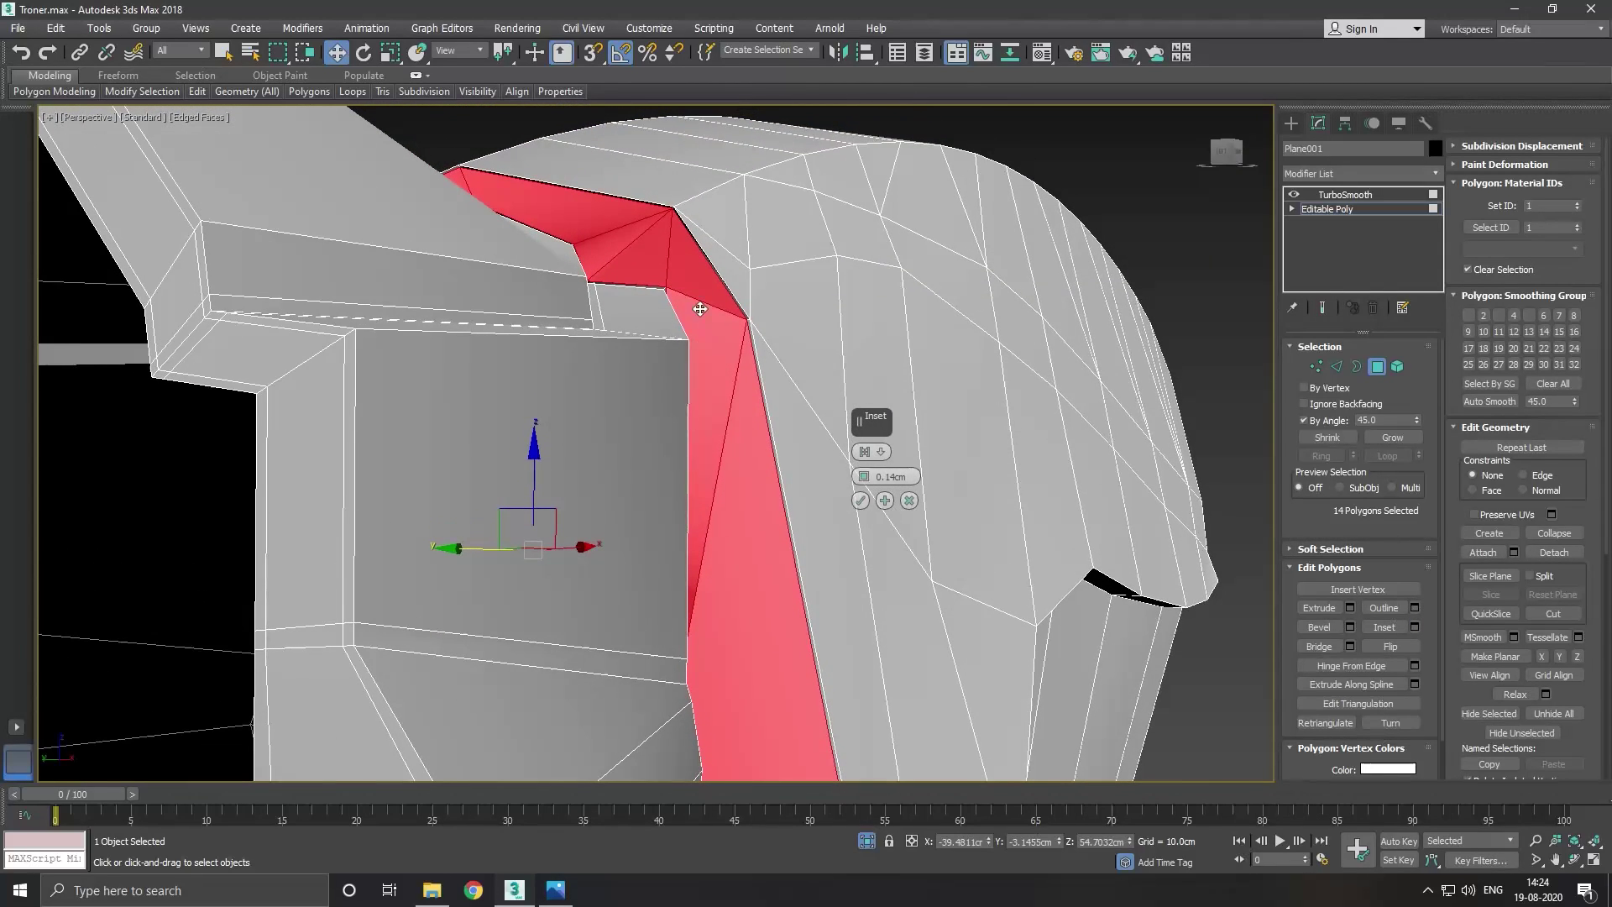
pyautogui.scroll(3, 707, 248)
pyautogui.scroll(3, 680, 150)
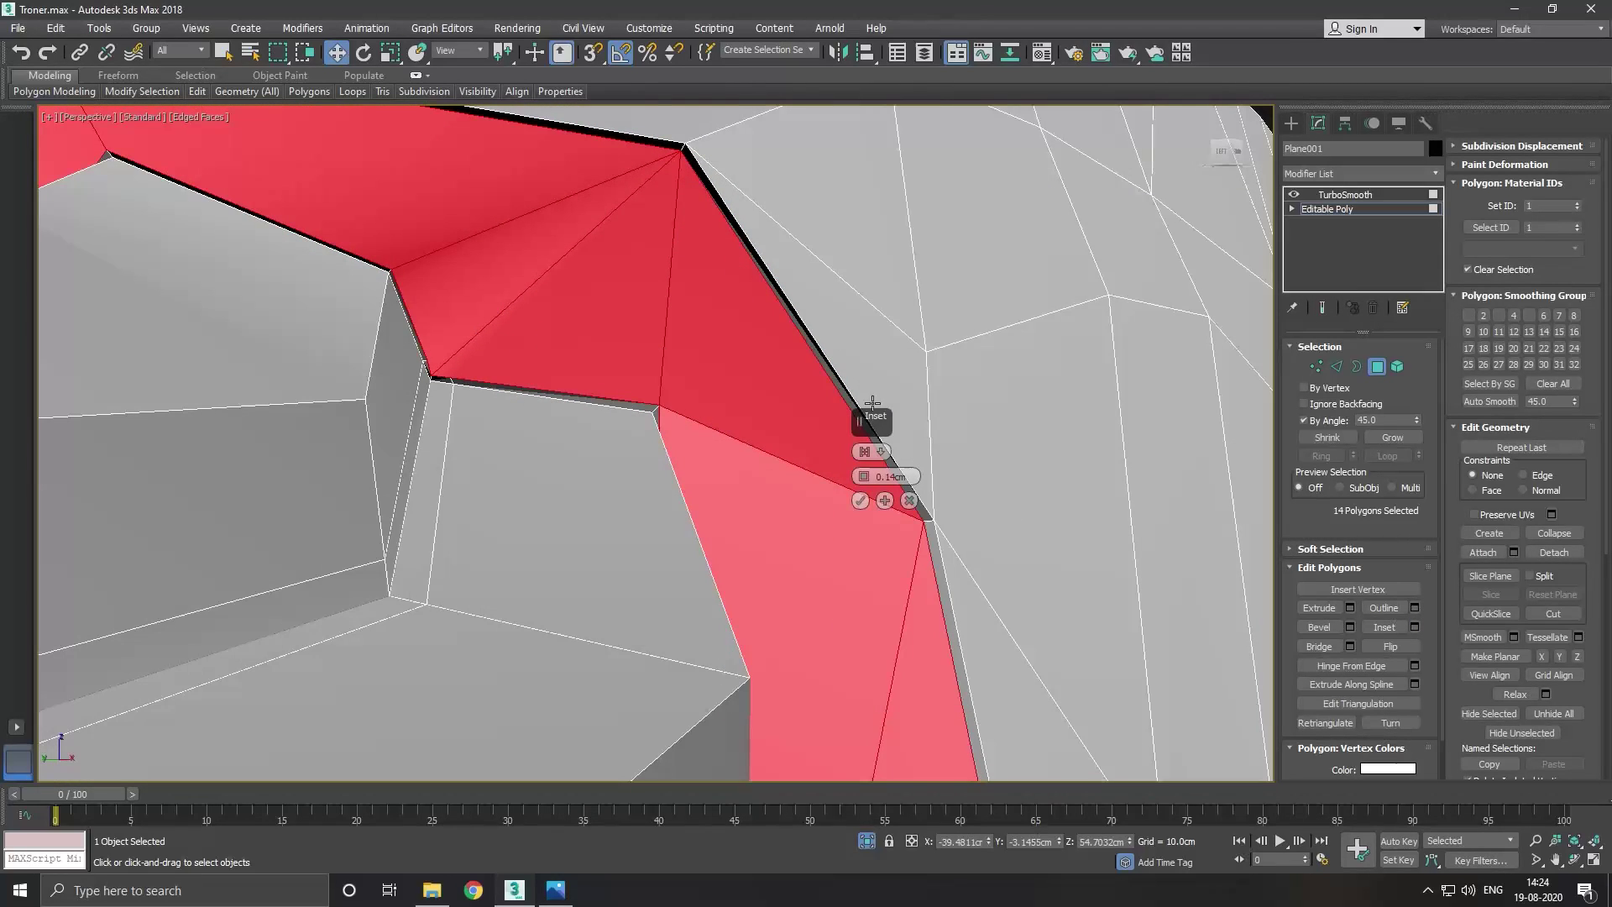
pyautogui.click(863, 502)
pyautogui.scroll(-5, 651, 338)
pyautogui.scroll(-3, 652, 338)
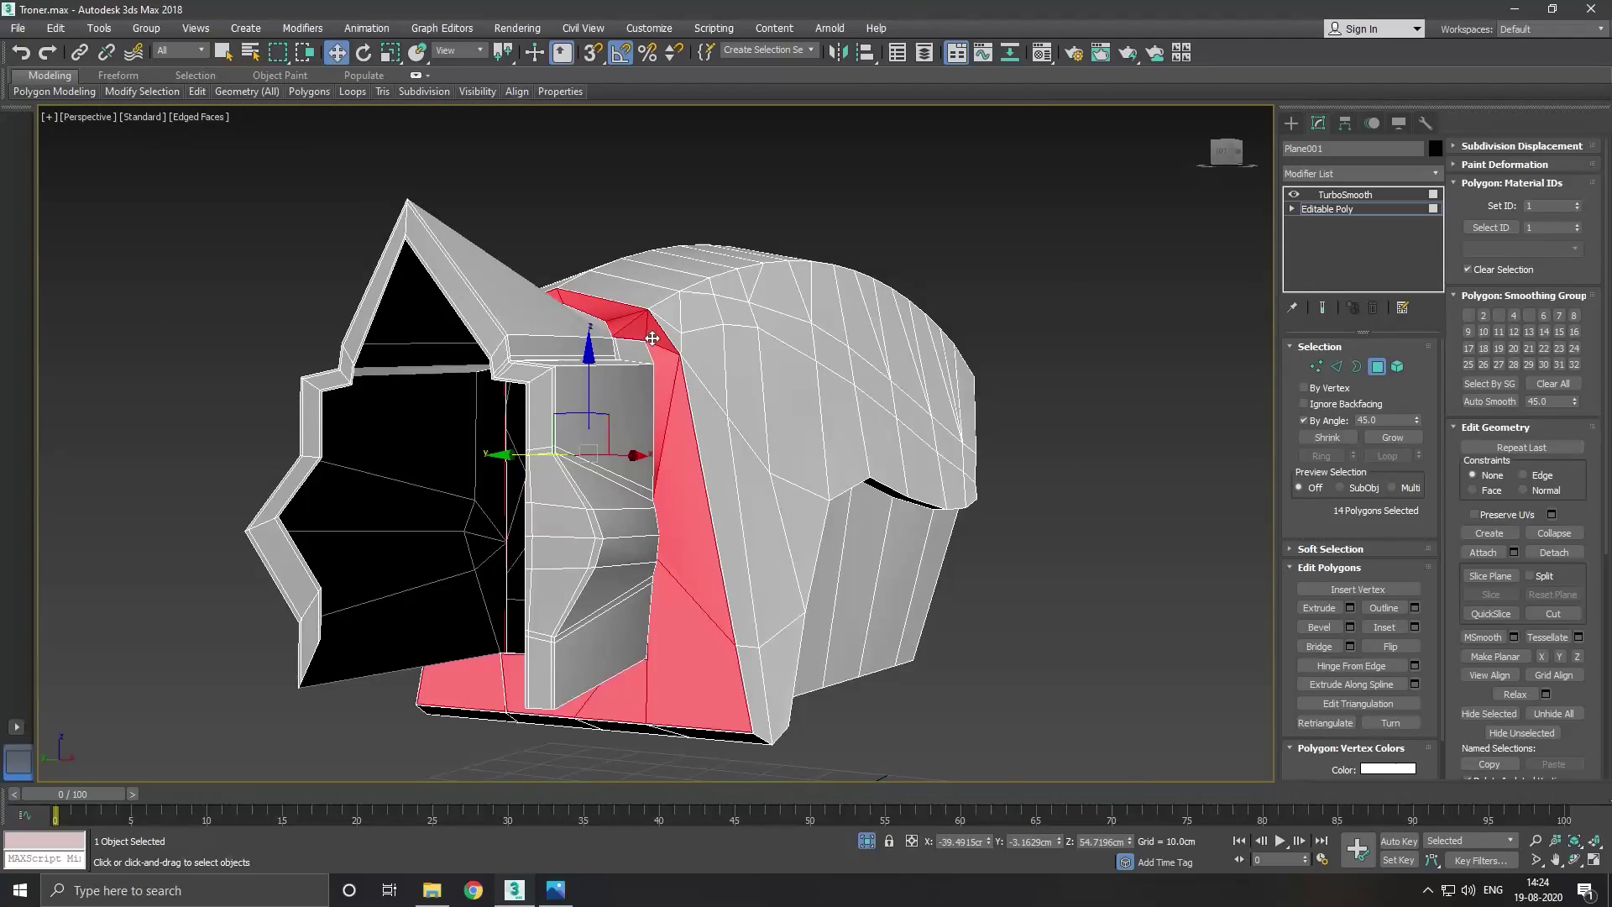
pyautogui.scroll(-2, 651, 338)
# Select the upper and lower side panels of the body, then turn off By Angle.
pyautogui.keyDown('alt'); pyautogui.moveTo(764, 404); pyautogui.dragTo(703, 358, button='middle'); pyautogui.keyUp('alt')
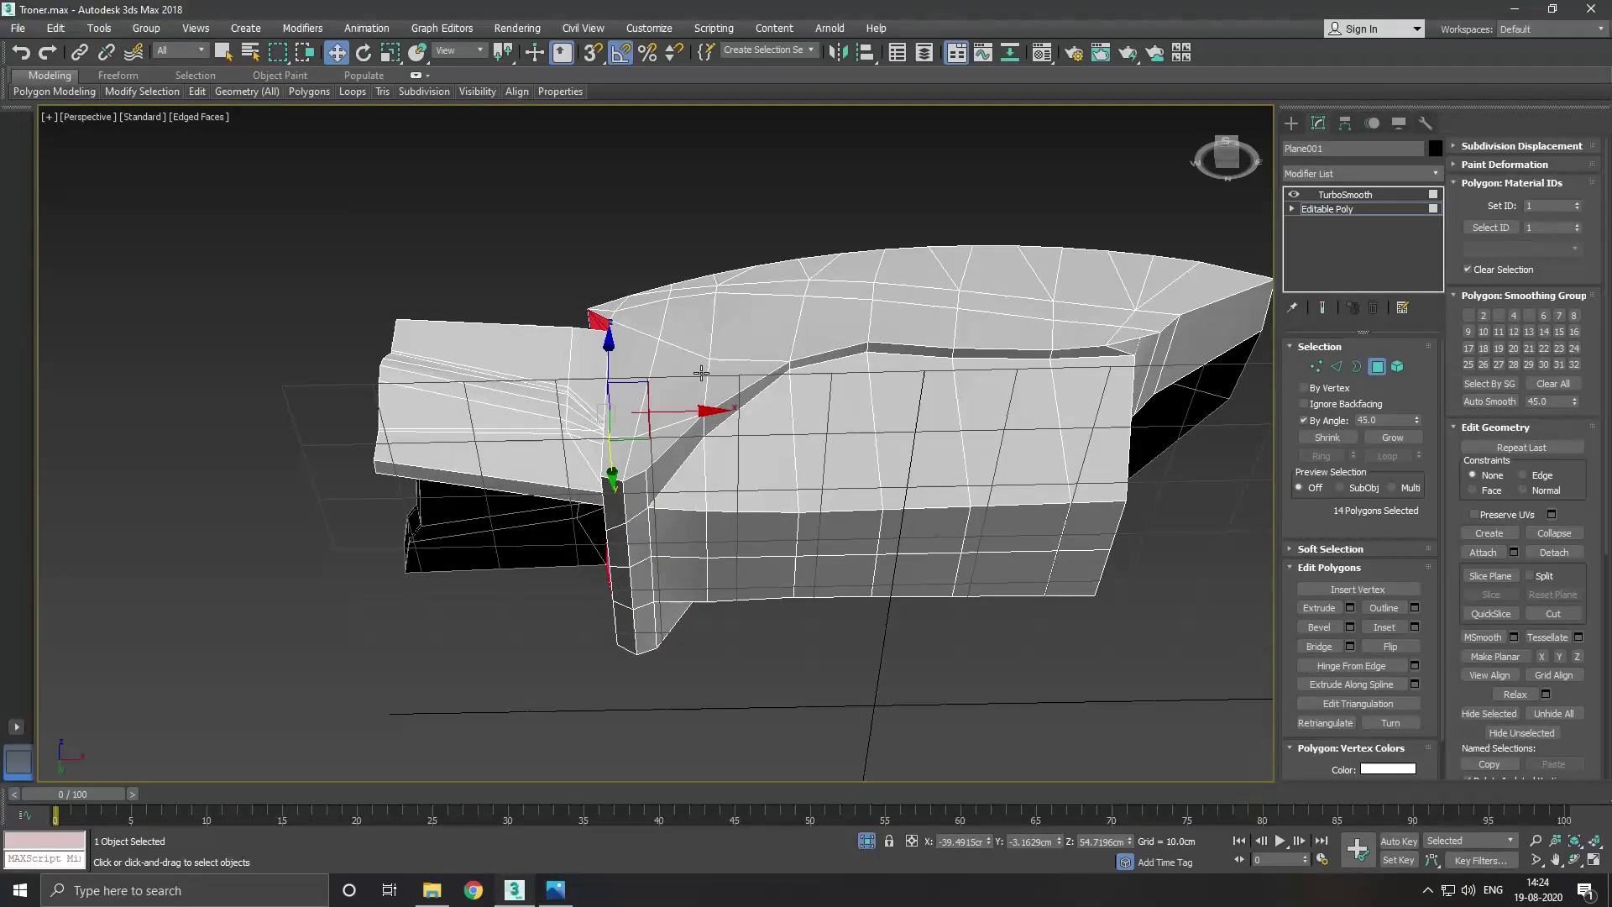
pyautogui.keyDown('alt'); pyautogui.moveTo(827, 495); pyautogui.dragTo(703, 450, button='middle'); pyautogui.keyUp('alt')
pyautogui.click(707, 442)
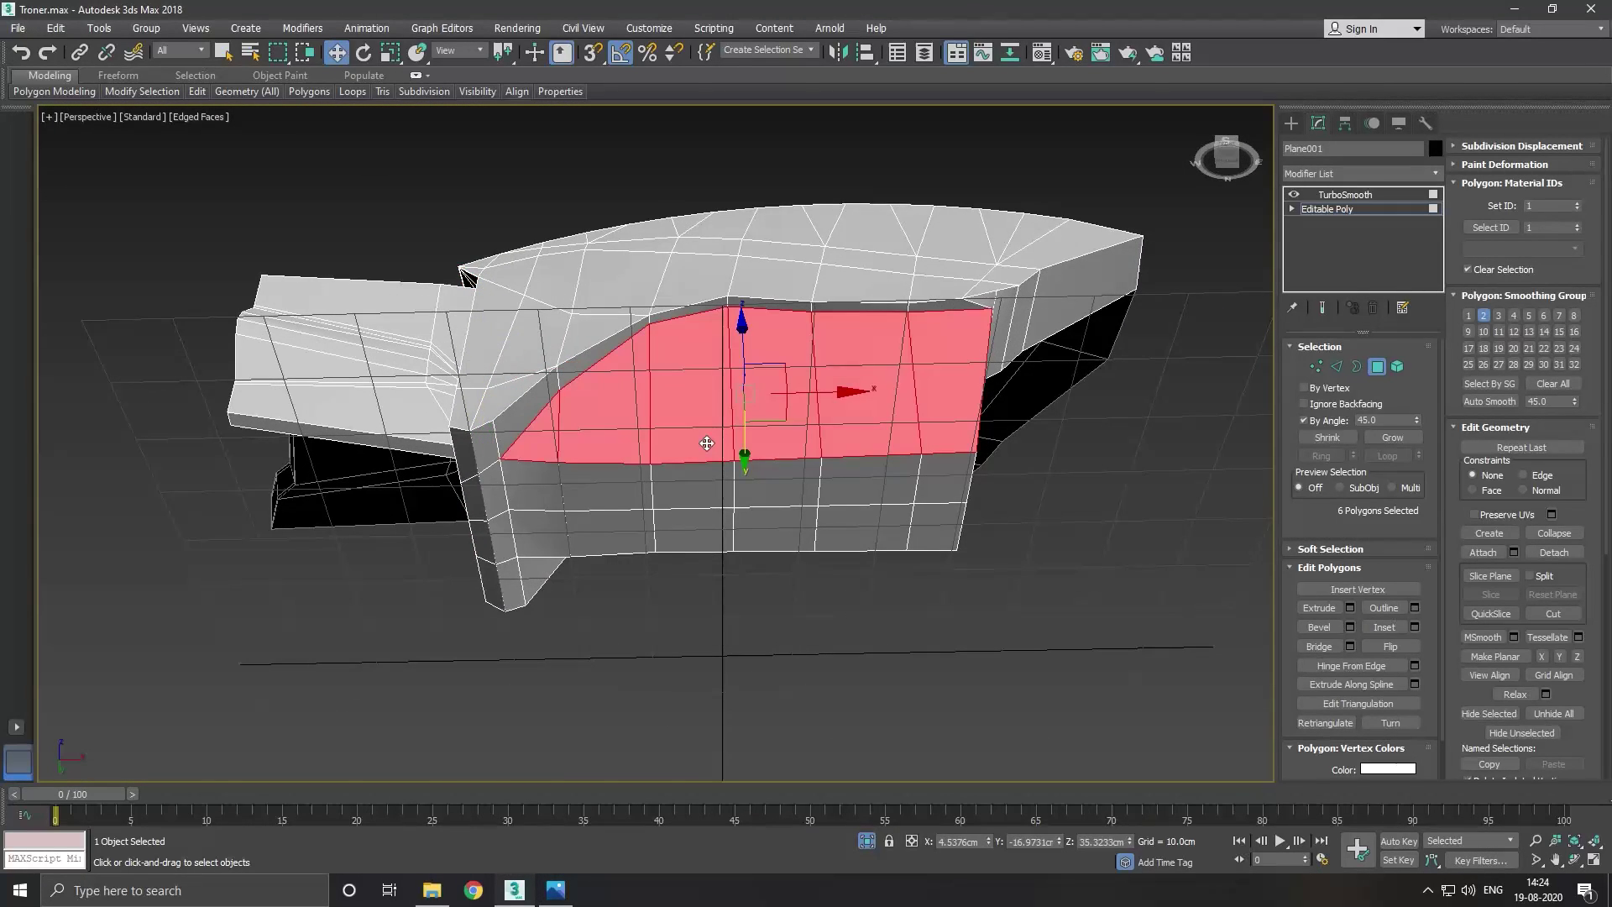
pyautogui.keyDown('ctrl'); pyautogui.click(735, 531); pyautogui.keyUp('ctrl')
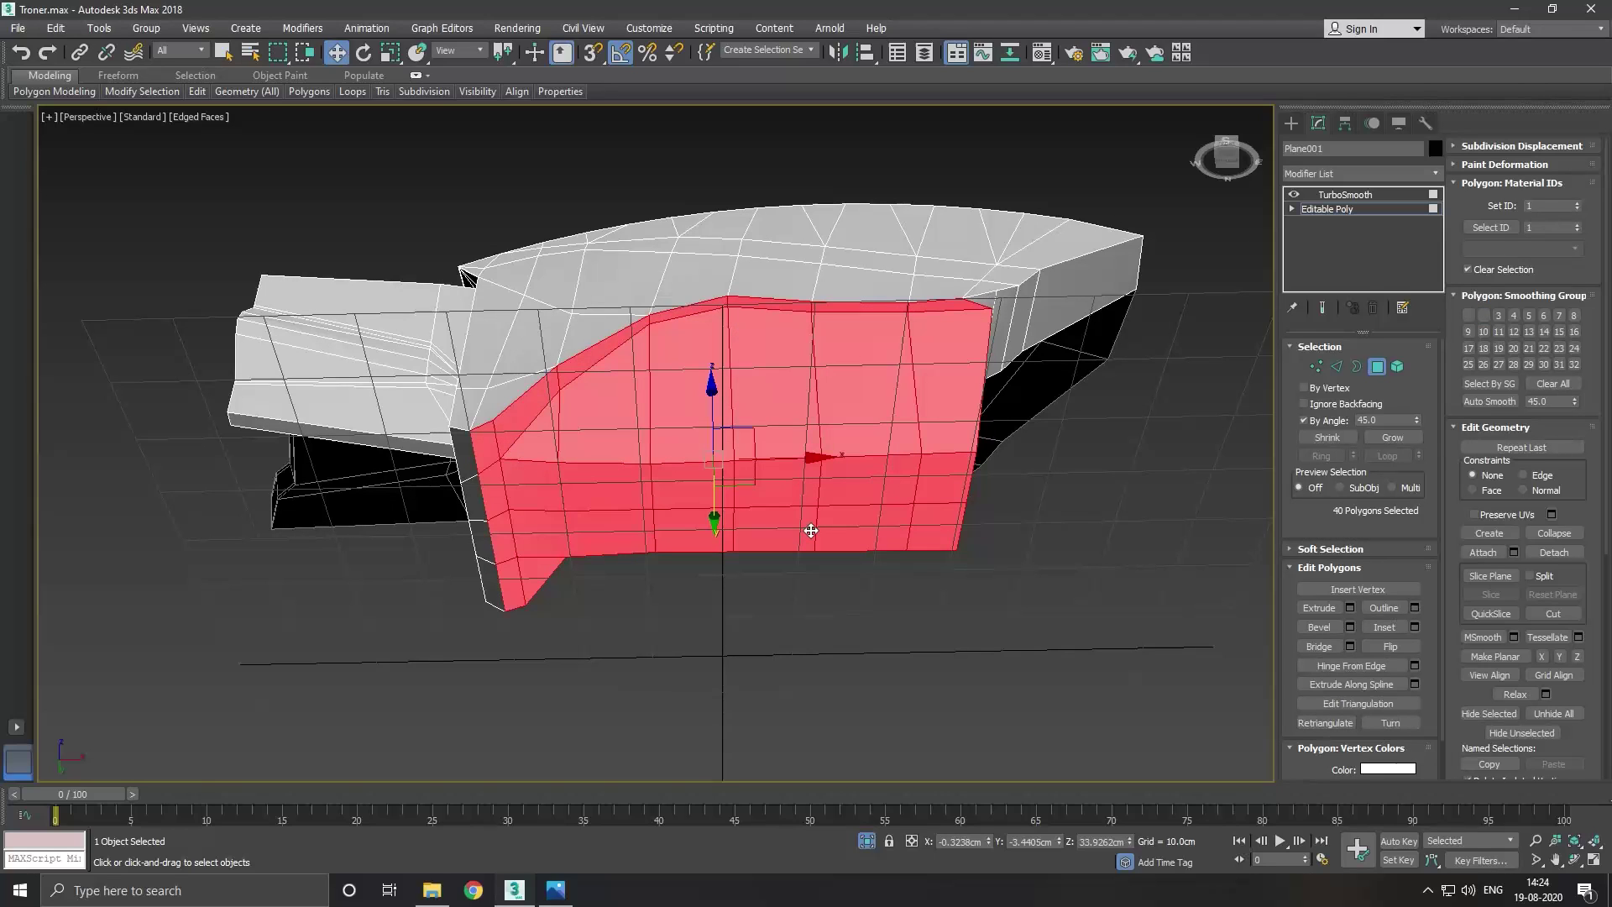
pyautogui.click(685, 425)
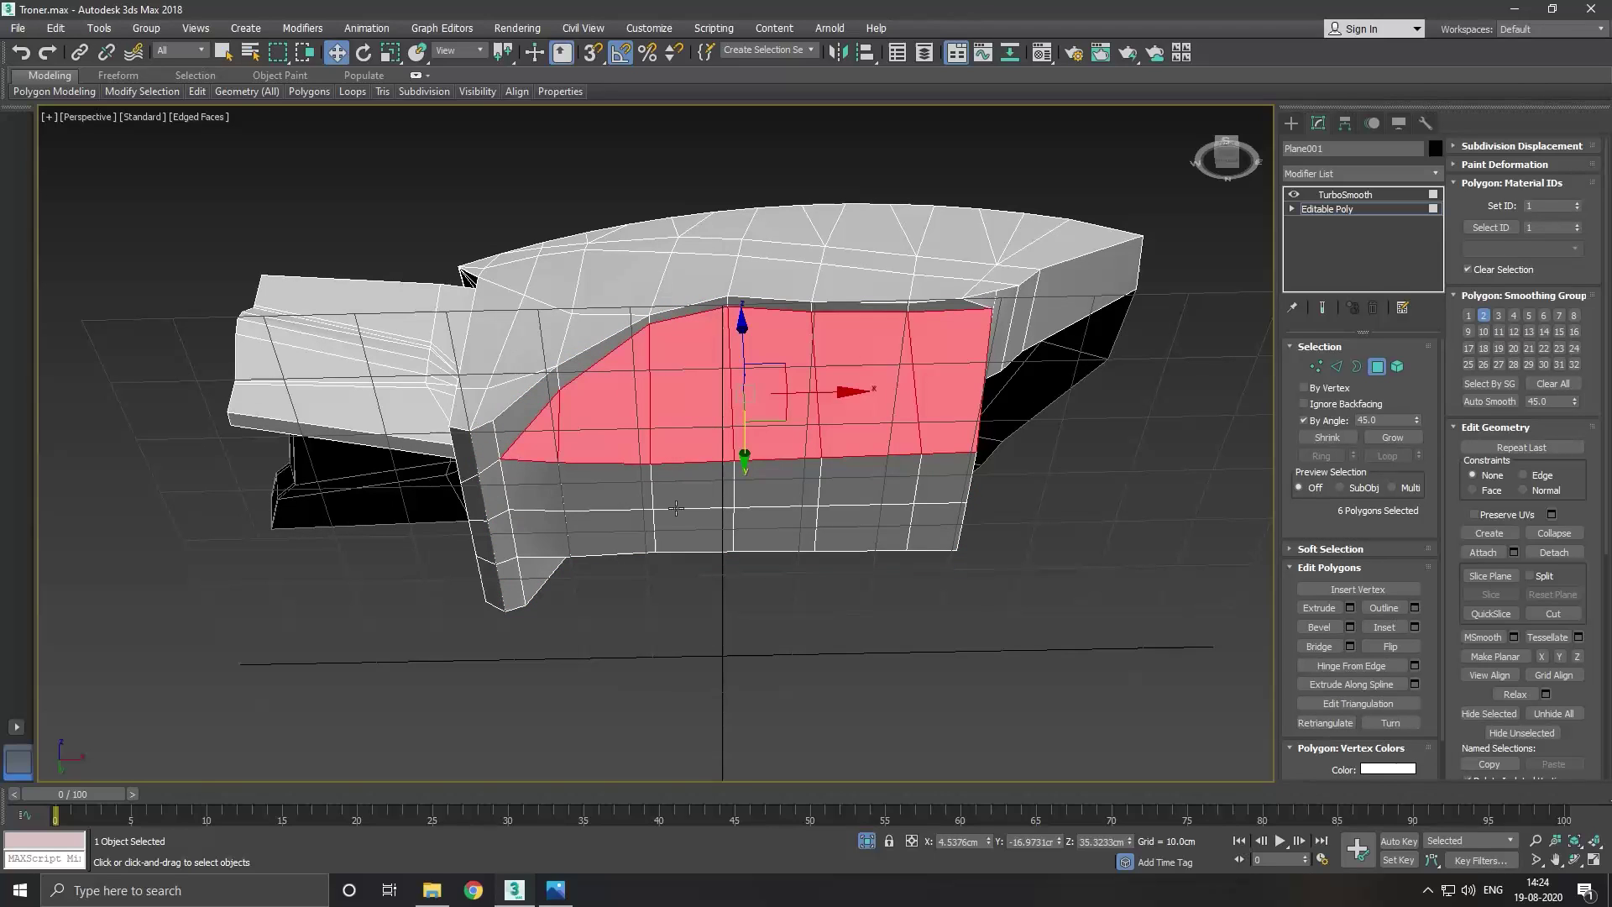
pyautogui.keyDown('ctrl'); pyautogui.click(676, 518); pyautogui.keyUp('ctrl')
pyautogui.moveTo(842, 529)
pyautogui.keyDown('alt'); pyautogui.mouseDown(button='middle')
pyautogui.moveTo(716, 548)
pyautogui.moveTo(846, 510)
pyautogui.moveTo(857, 532)
pyautogui.moveTo(890, 494)
pyautogui.mouseUp(button='middle'); pyautogui.keyUp('alt')
pyautogui.click(1329, 422)
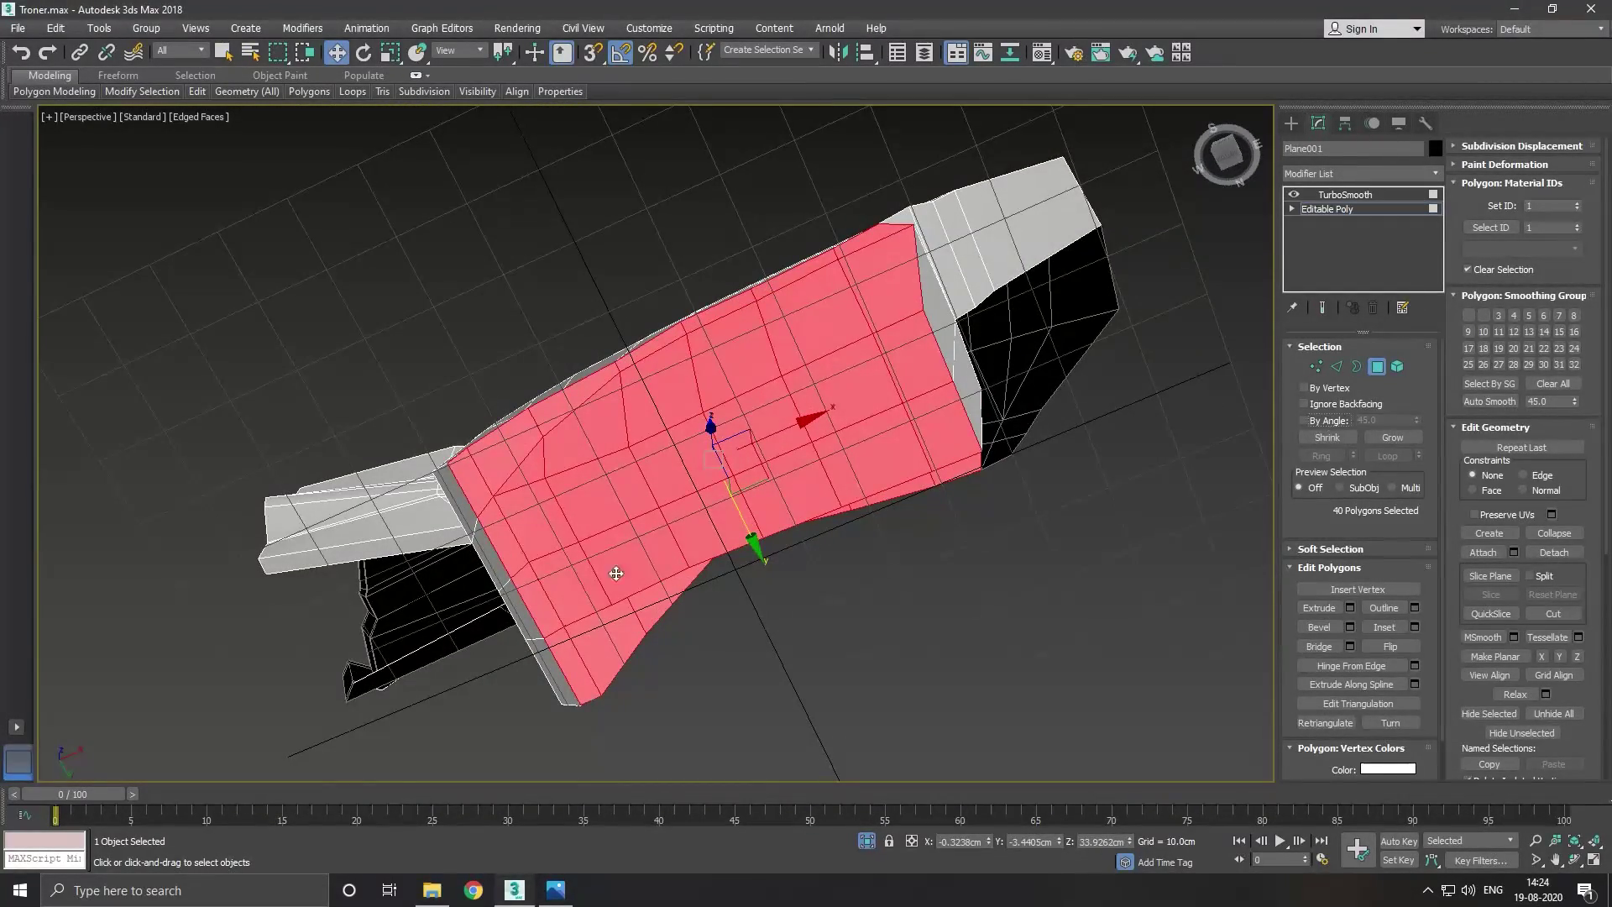
# Remove the edge-strip and thin top-strip polygons from the side panel selection.
pyautogui.keyDown('alt'); pyautogui.click(497, 529); pyautogui.keyUp('alt')
pyautogui.keyDown('alt'); pyautogui.click(546, 597); pyautogui.keyUp('alt')
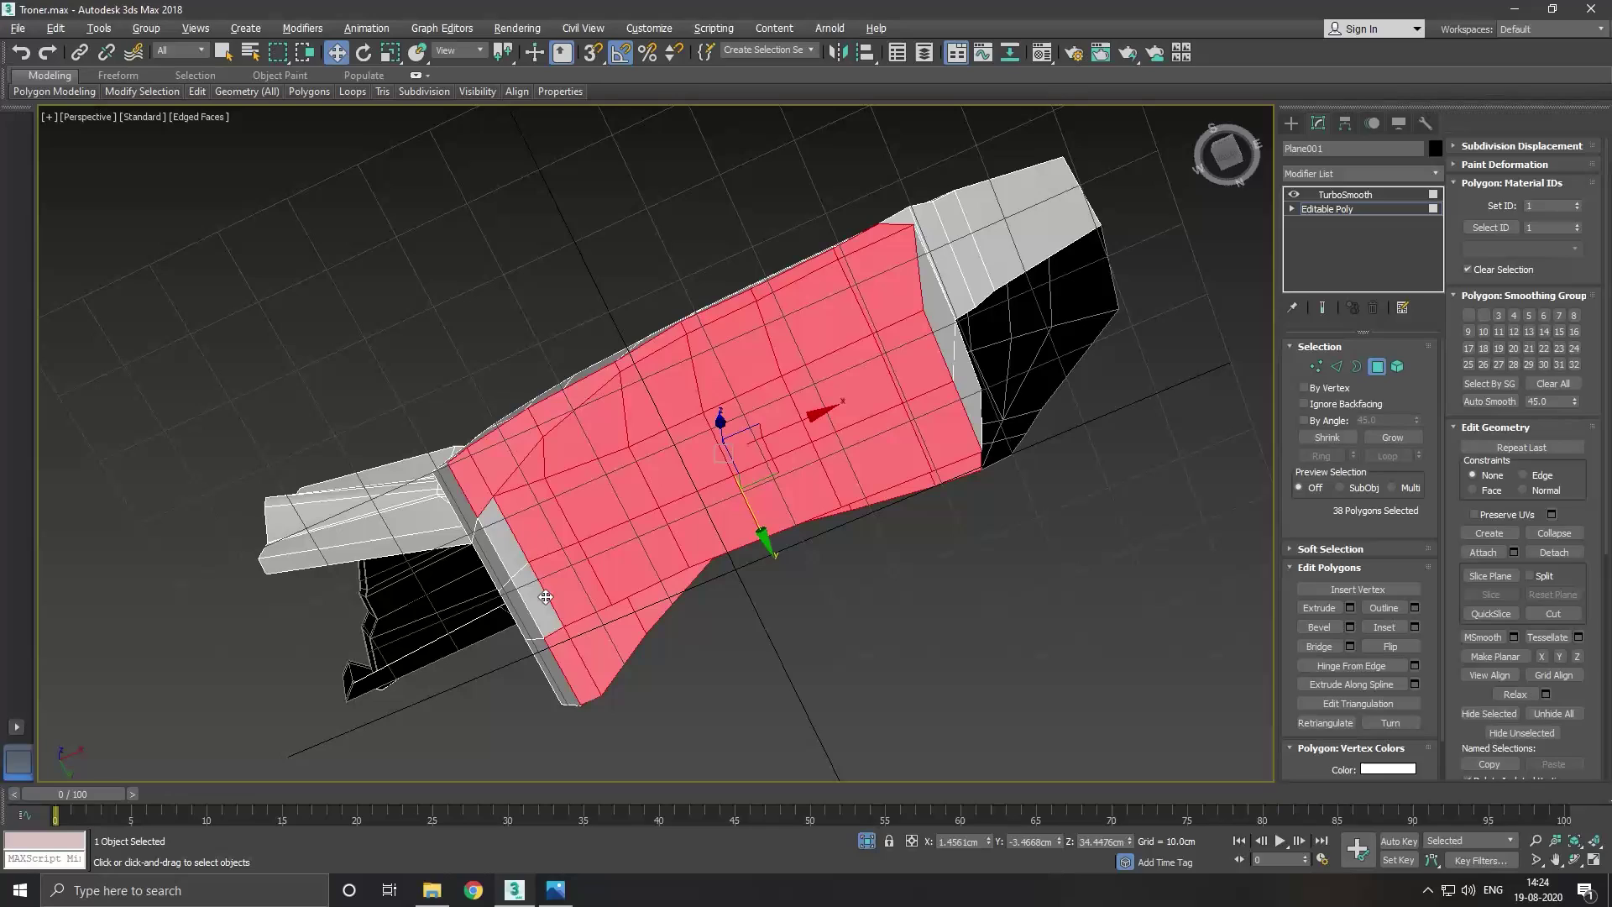
pyautogui.keyDown('alt'); pyautogui.click(562, 651); pyautogui.keyUp('alt')
pyautogui.keyDown('alt'); pyautogui.click(488, 480); pyautogui.keyUp('alt')
pyautogui.keyDown('alt'); pyautogui.moveTo(508, 487); pyautogui.dragTo(593, 512, button='middle'); pyautogui.keyUp('alt')
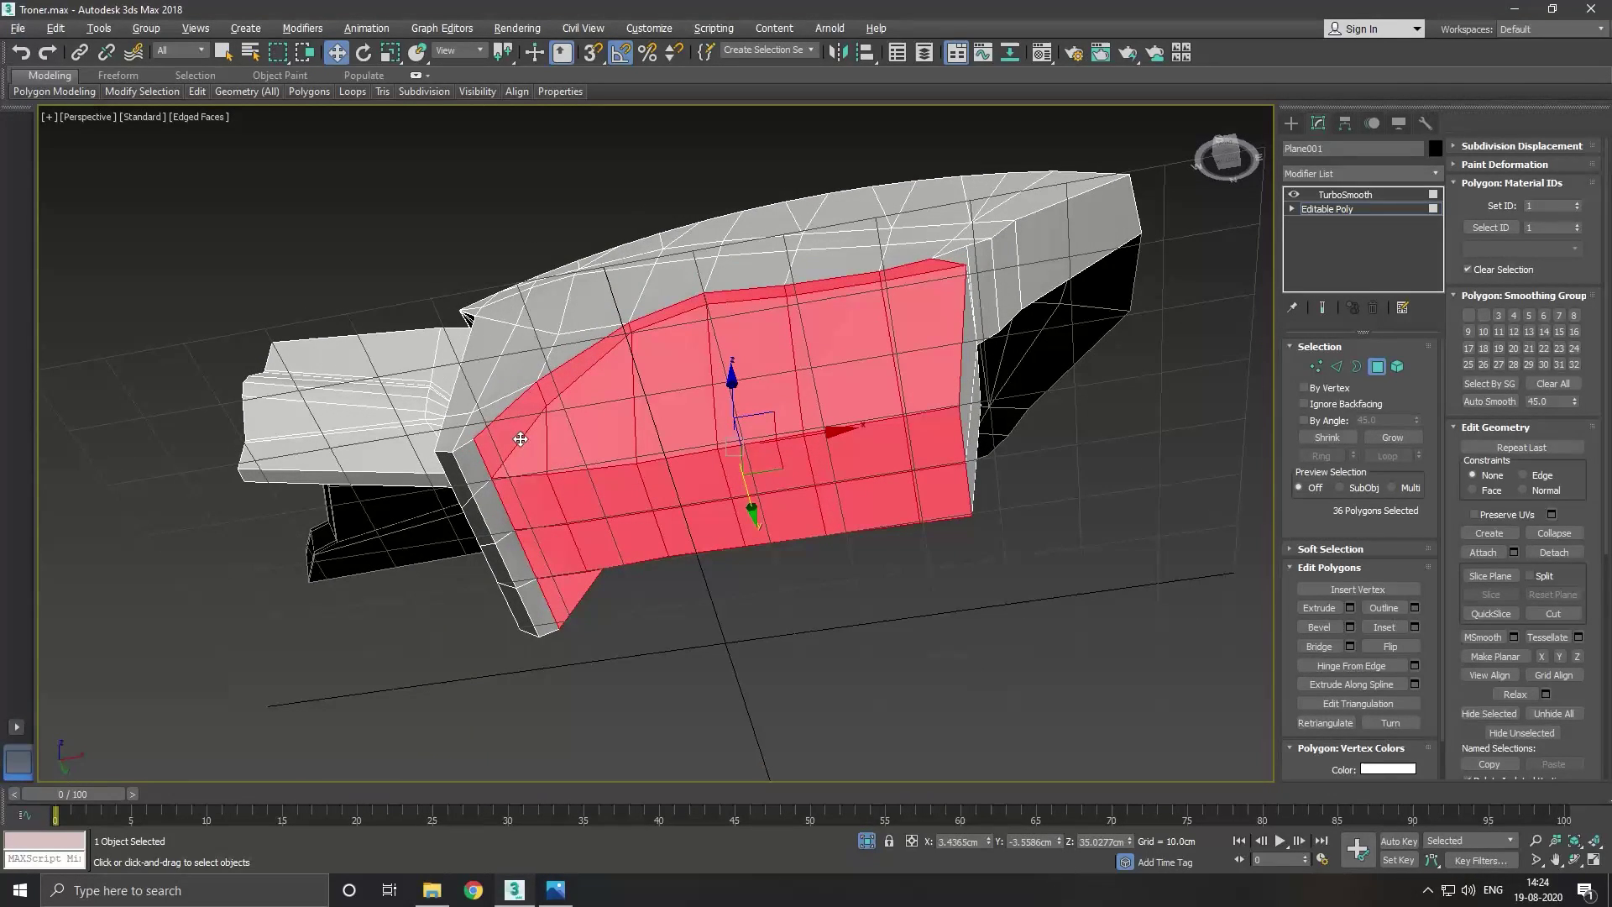
pyautogui.keyDown('alt'); pyautogui.click(521, 437); pyautogui.keyUp('alt')
pyautogui.keyDown('alt'); pyautogui.click(598, 363); pyautogui.keyUp('alt')
pyautogui.keyDown('alt'); pyautogui.click(666, 322); pyautogui.keyUp('alt')
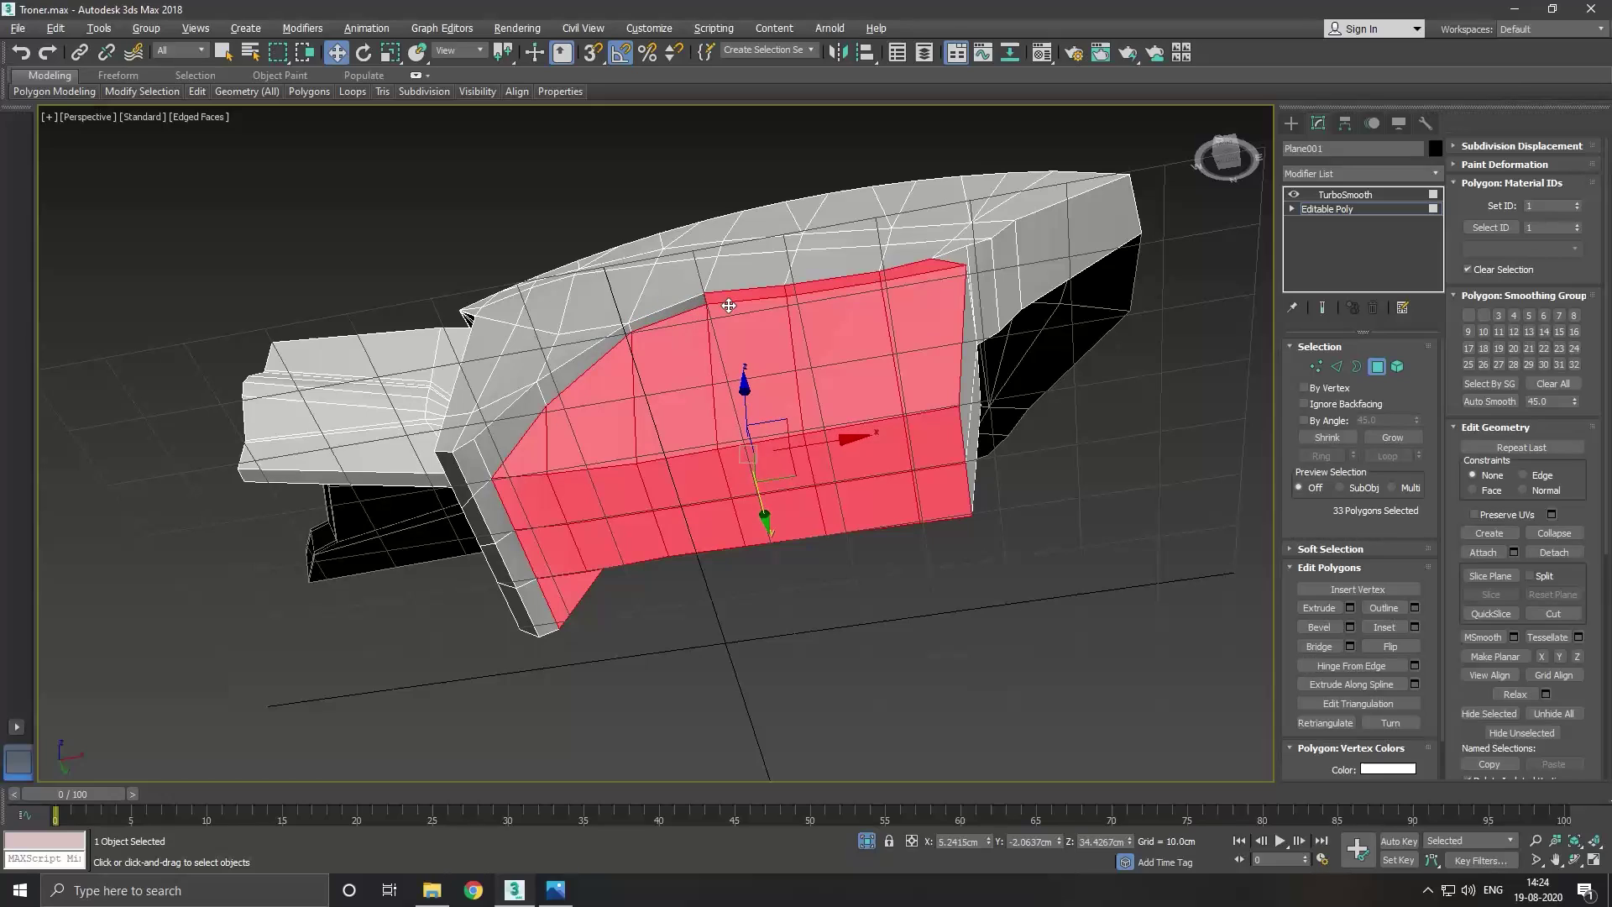
pyautogui.keyDown('alt'); pyautogui.click(746, 298); pyautogui.keyUp('alt')
pyautogui.keyDown('alt'); pyautogui.click(840, 285); pyautogui.keyUp('alt')
pyautogui.keyDown('alt'); pyautogui.click(905, 276); pyautogui.keyUp('alt')
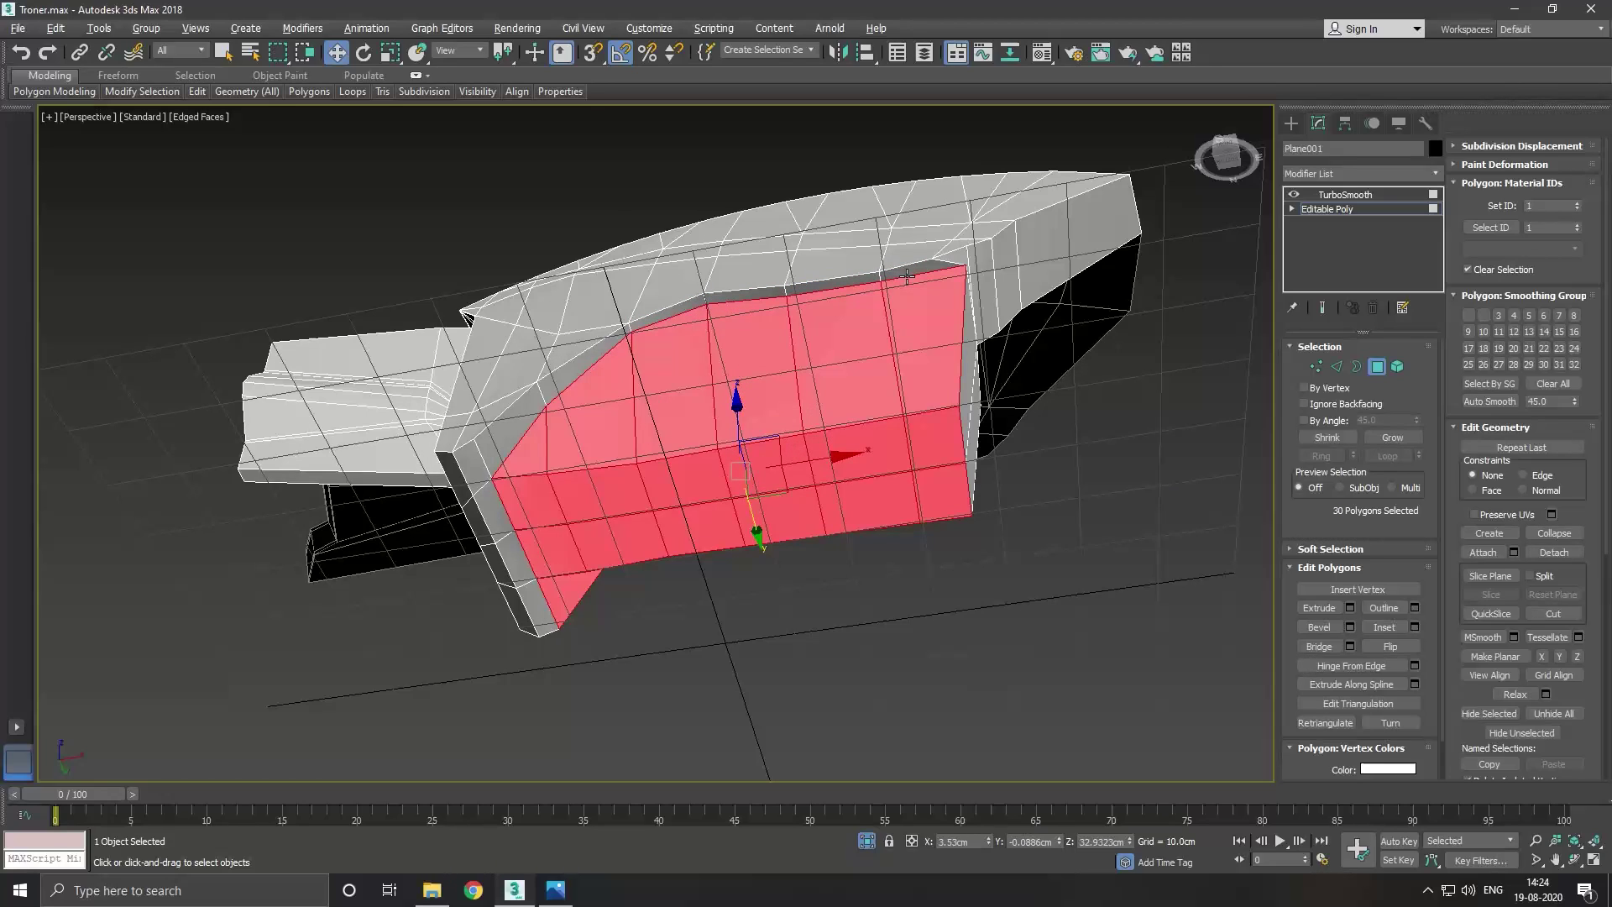
# Remove the underside strip polygons, leaving 24 side panel faces selected.
pyautogui.keyDown('alt'); pyautogui.moveTo(1041, 445); pyautogui.dragTo(667, 286, button='middle'); pyautogui.keyUp('alt')
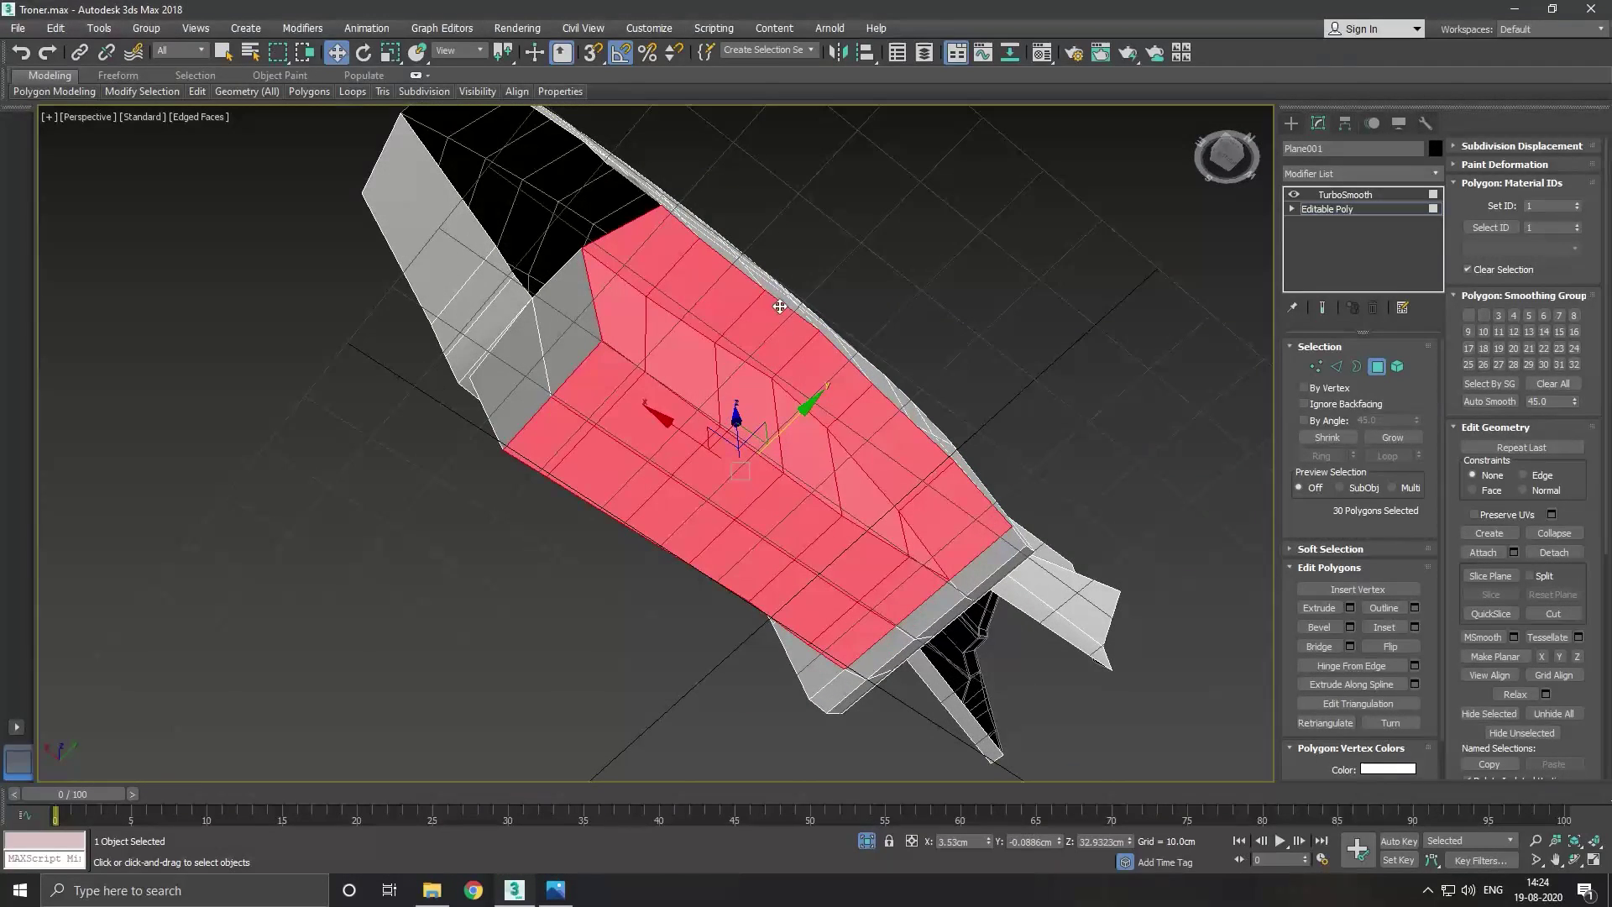
pyautogui.keyDown('alt'); pyautogui.click(662, 282); pyautogui.keyUp('alt')
pyautogui.keyDown('alt'); pyautogui.click(768, 323); pyautogui.keyUp('alt')
pyautogui.keyDown('alt'); pyautogui.click(837, 394); pyautogui.keyUp('alt')
pyautogui.keyDown('alt'); pyautogui.click(900, 449); pyautogui.keyUp('alt')
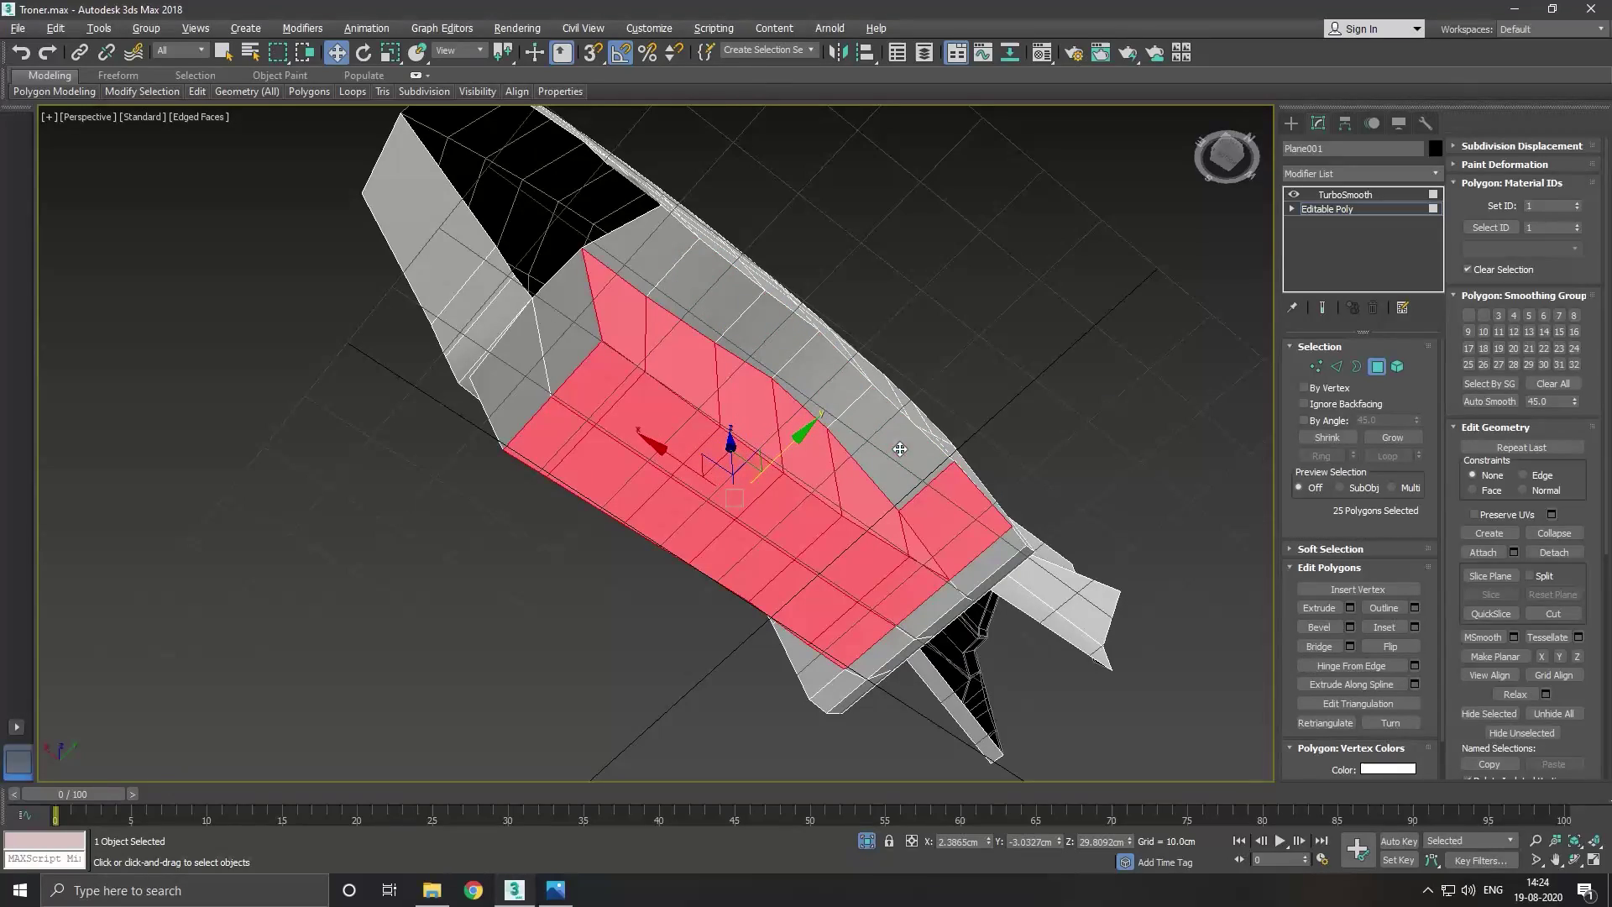
pyautogui.keyDown('alt'); pyautogui.click(943, 525); pyautogui.keyUp('alt')
pyautogui.keyDown('alt'); pyautogui.moveTo(726, 419); pyautogui.dragTo(933, 454, button='middle'); pyautogui.keyUp('alt')
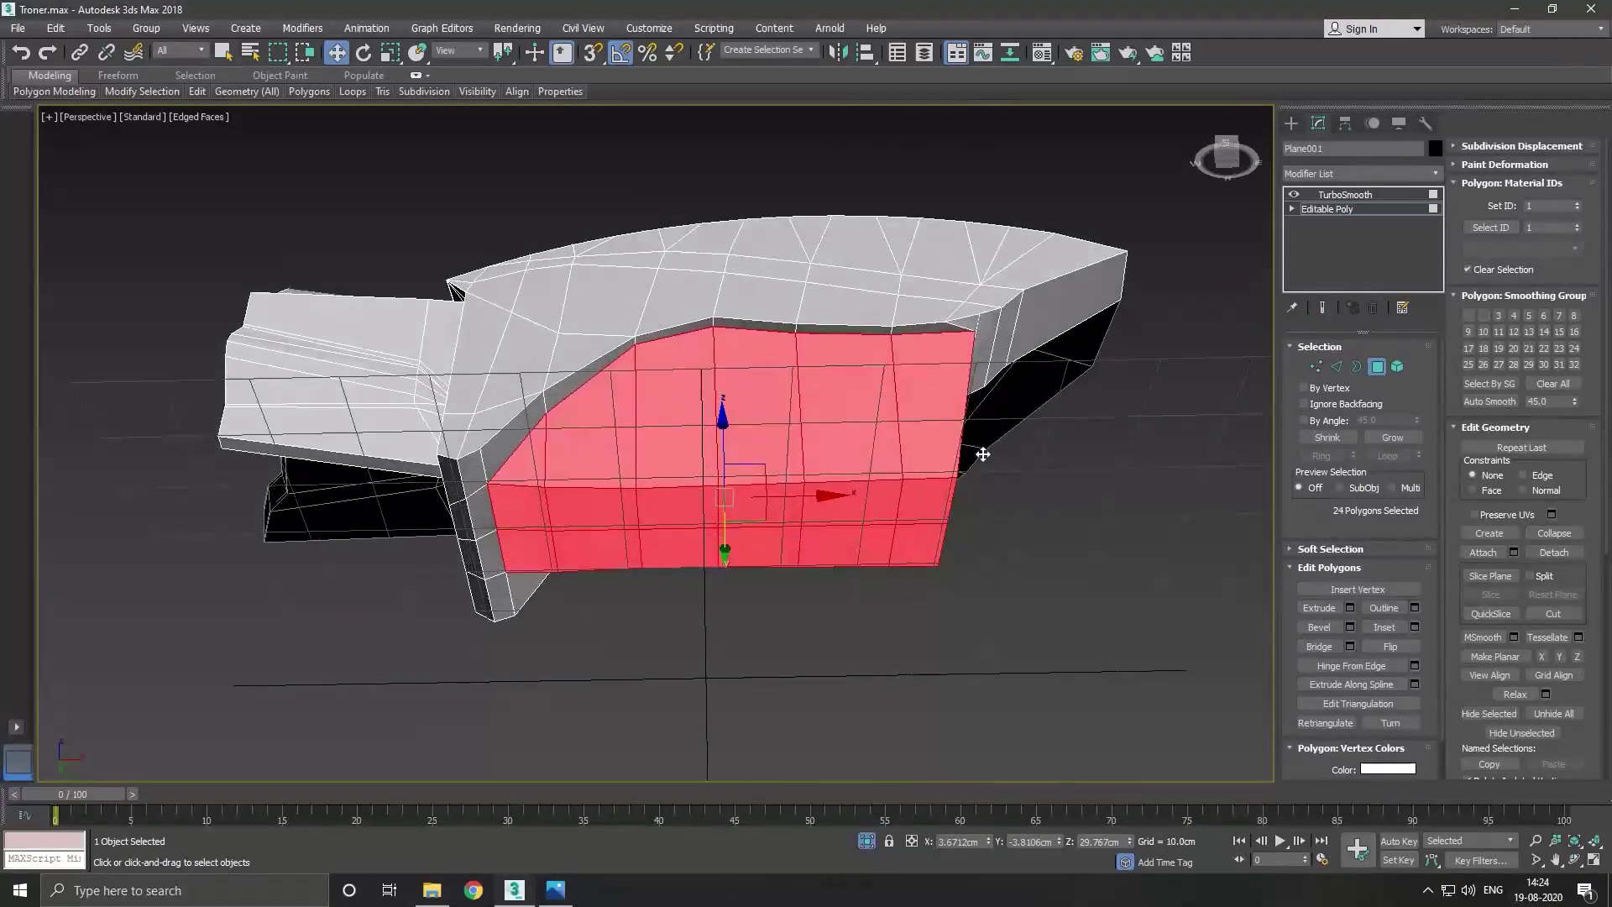
pyautogui.scroll(5, 865, 303)
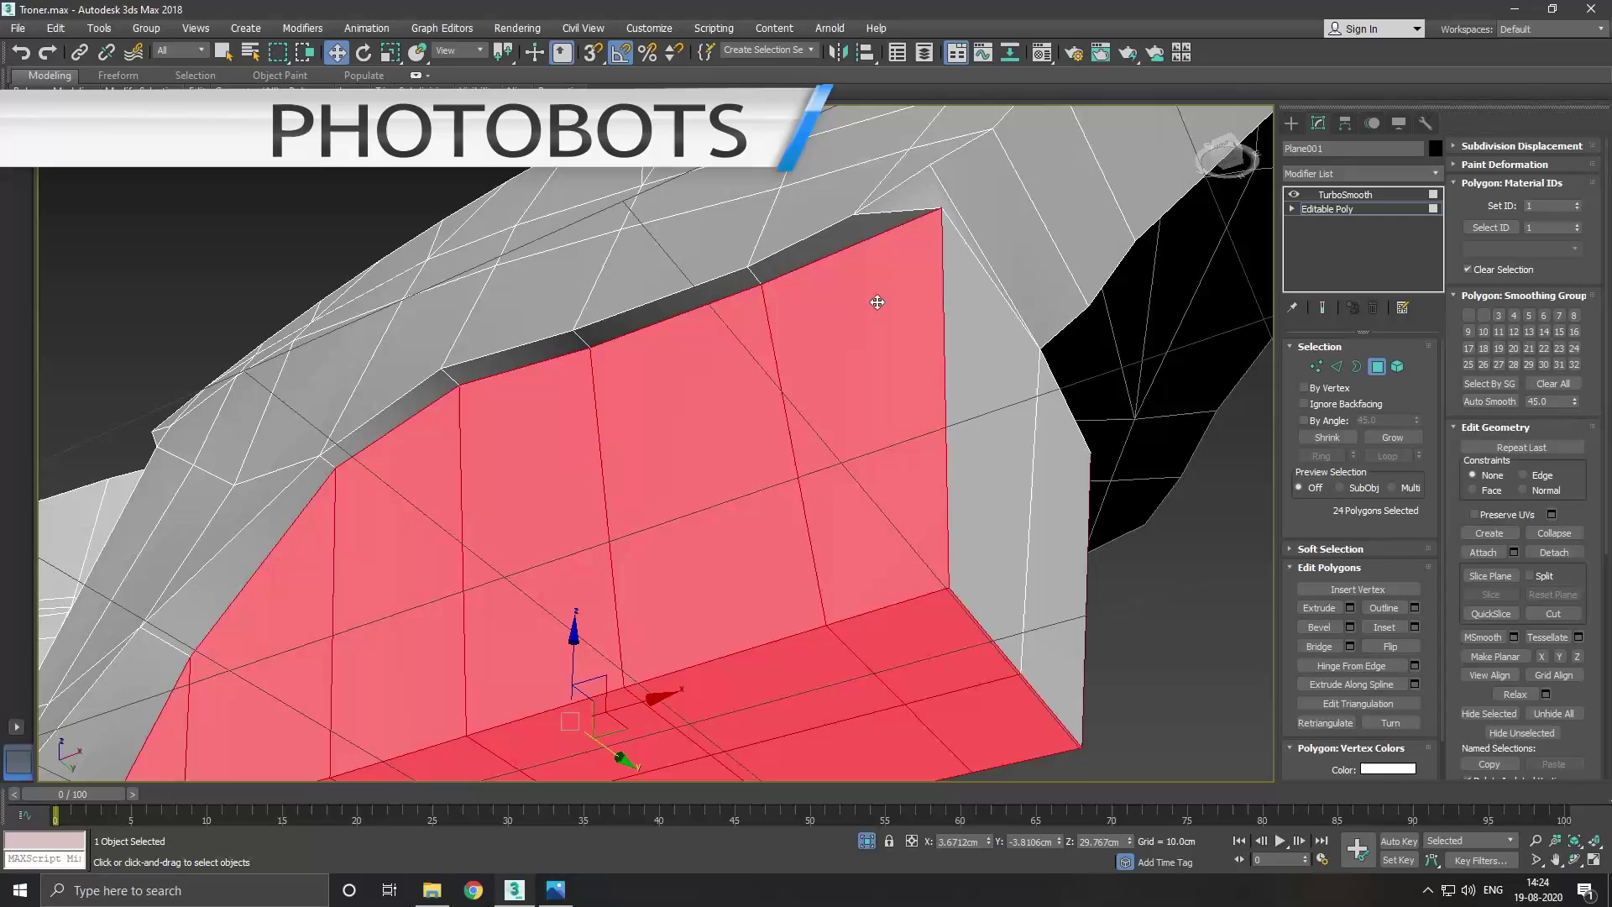
# Apply a 0.14 cm inset to the 24-polygon side panel.
pyautogui.click(1414, 627)
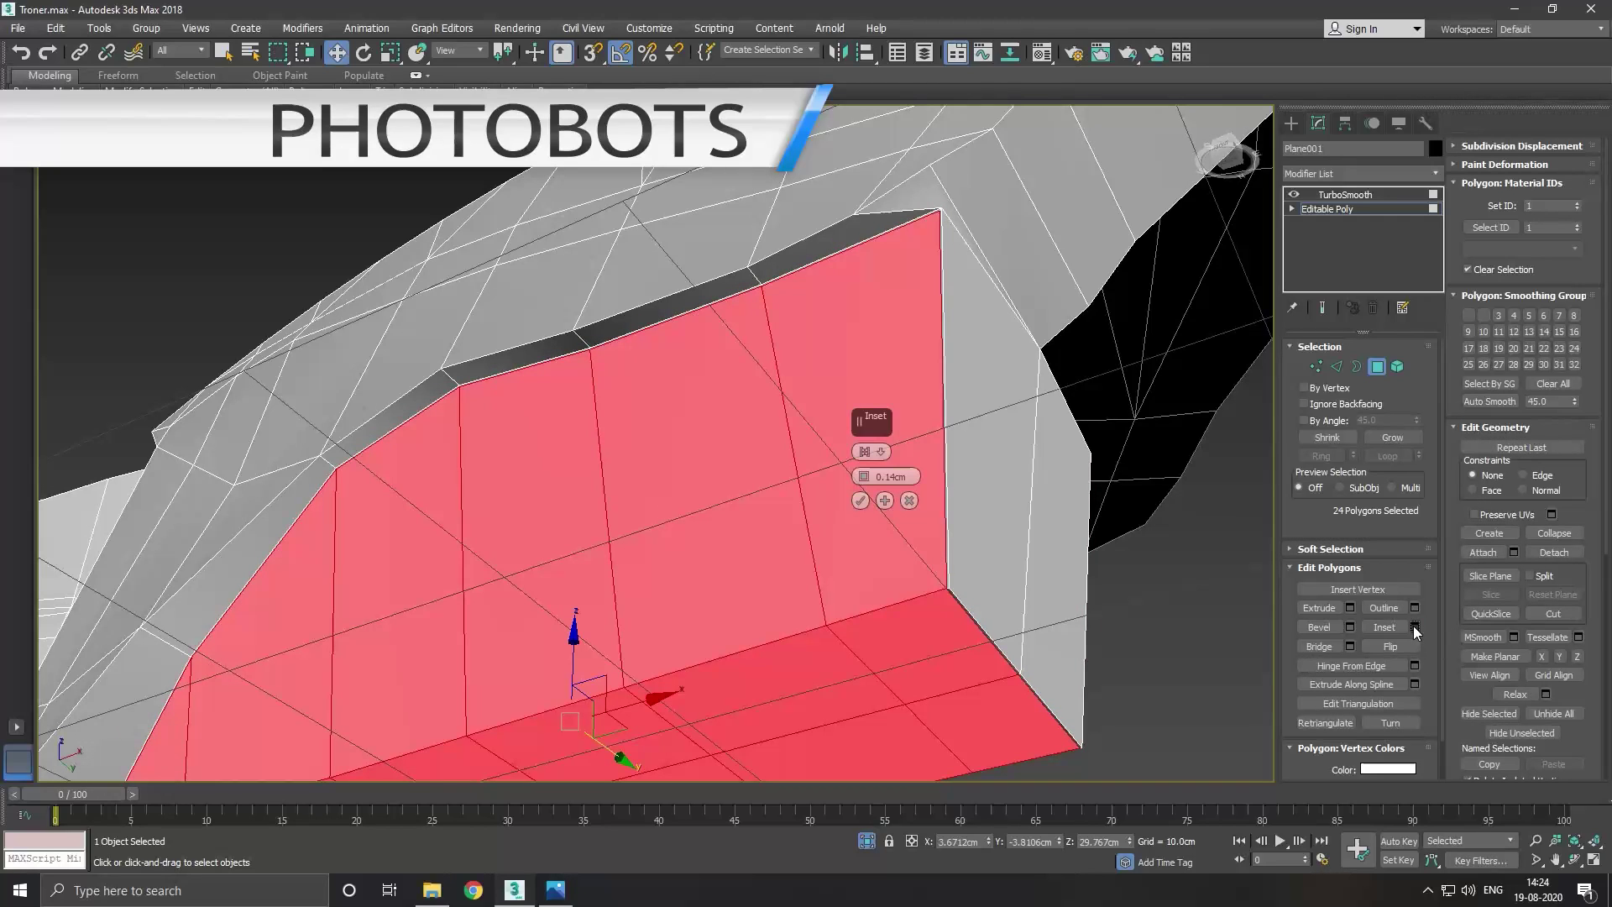
pyautogui.scroll(3, 907, 213)
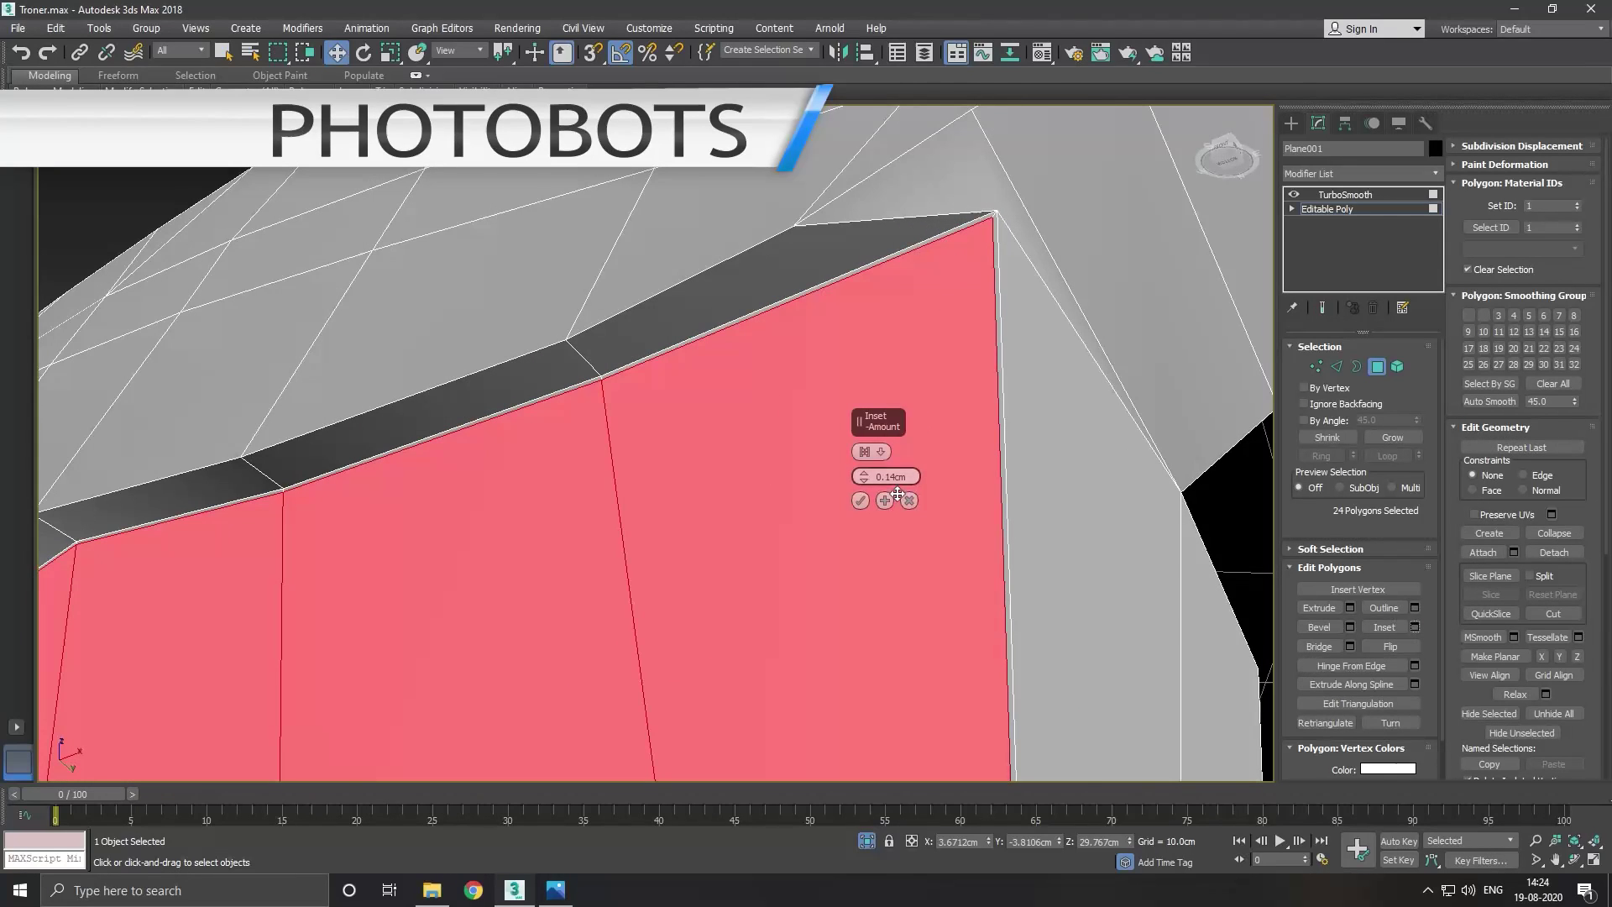
pyautogui.click(862, 501)
pyautogui.scroll(-5, 932, 385)
pyautogui.scroll(-3, 921, 369)
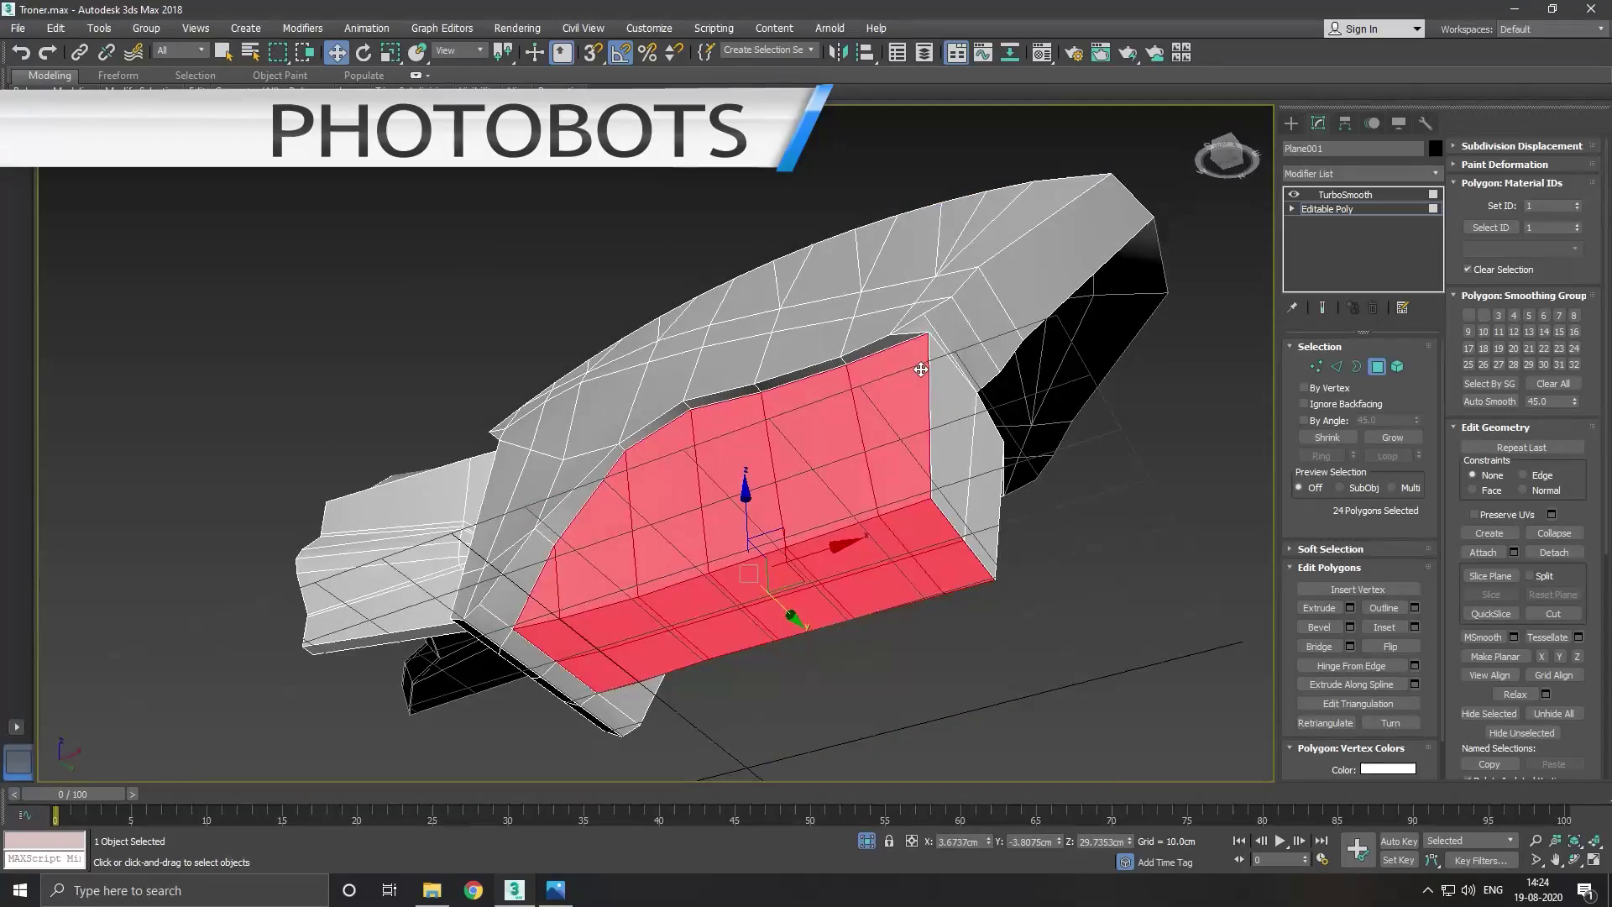
pyautogui.scroll(2, 978, 497)
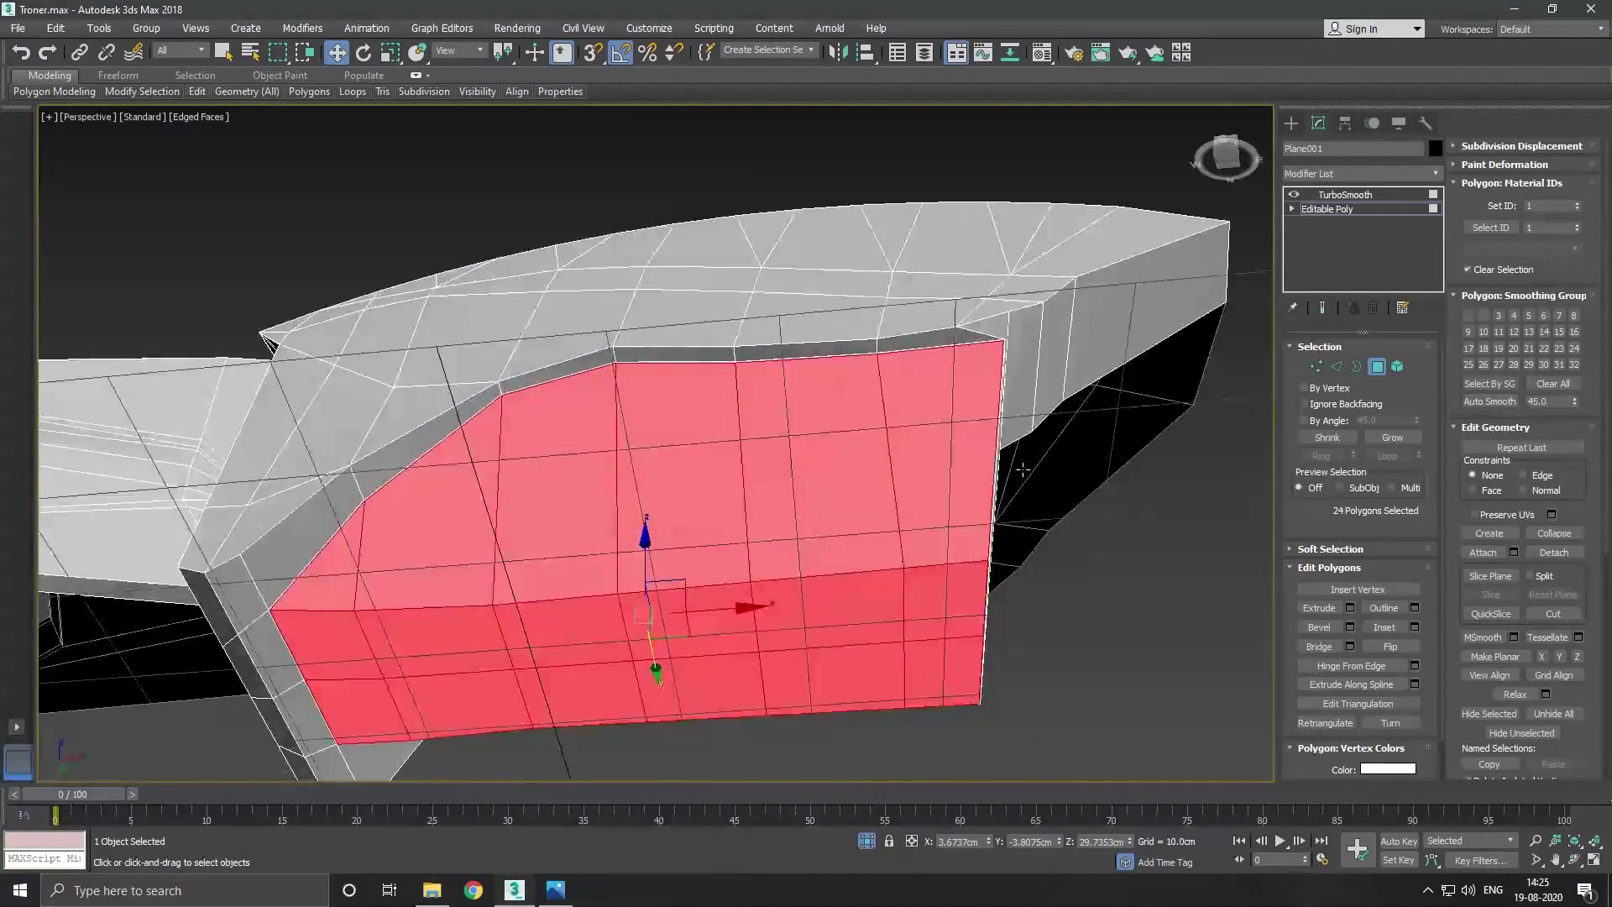
# Select the flat side face on the other panel using By Angle, then turn By Angle off.
pyautogui.moveTo(985, 477)
pyautogui.keyDown('alt'); pyautogui.mouseDown(button='middle')
pyautogui.moveTo(663, 470)
pyautogui.moveTo(668, 397)
pyautogui.moveTo(685, 387)
pyautogui.mouseUp(button='middle'); pyautogui.keyUp('alt')
pyautogui.click(492, 411)
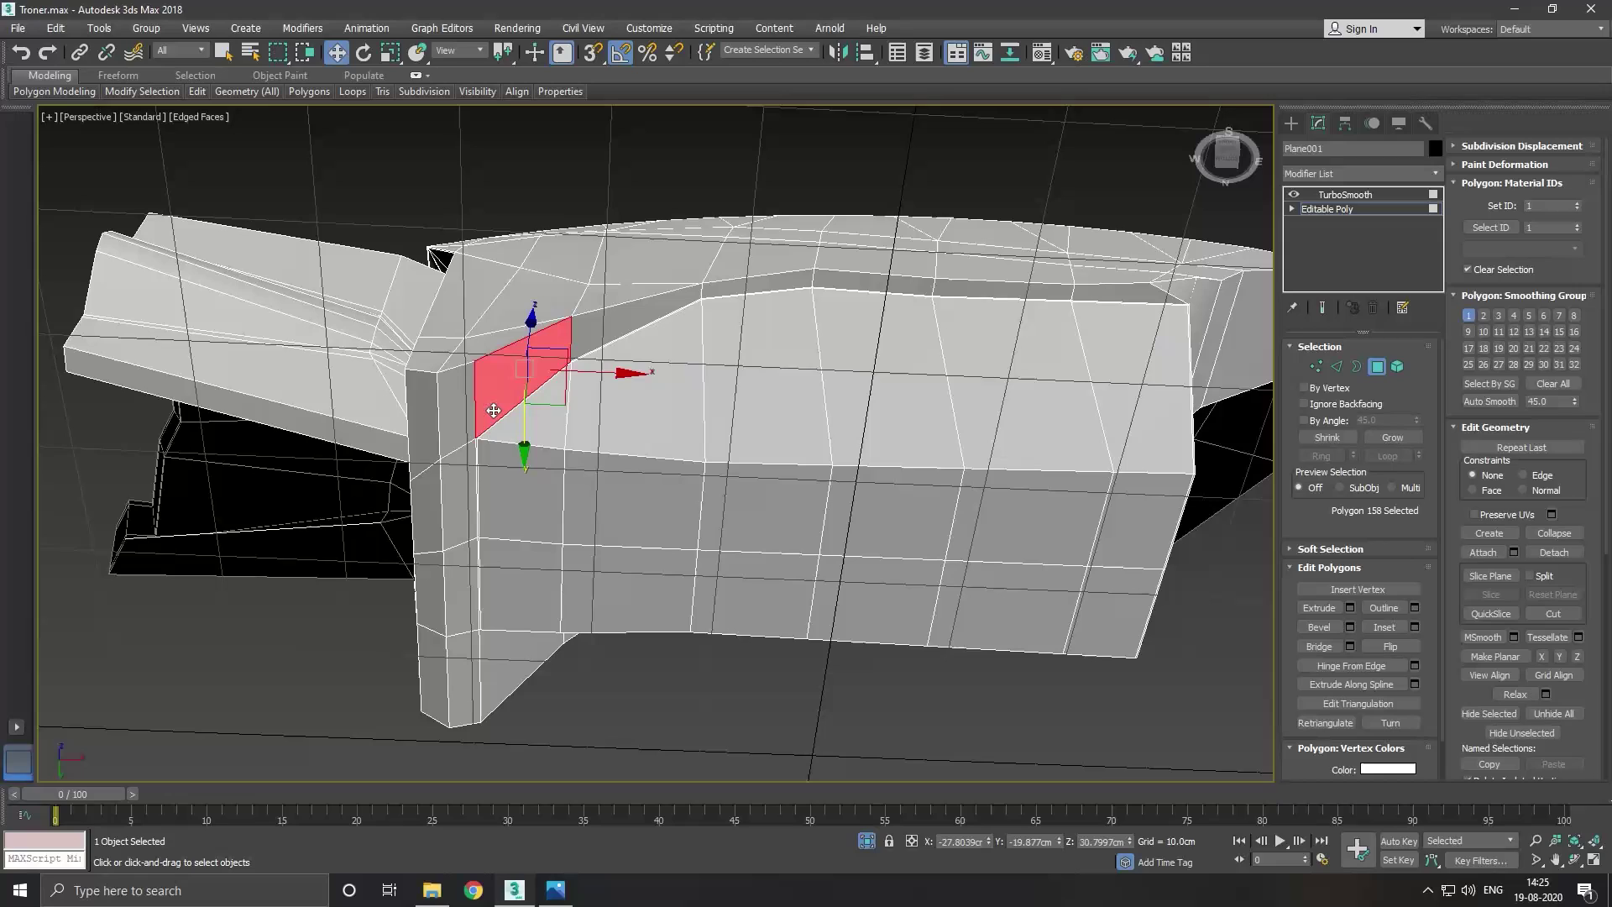
pyautogui.click(1304, 420)
pyautogui.click(468, 398)
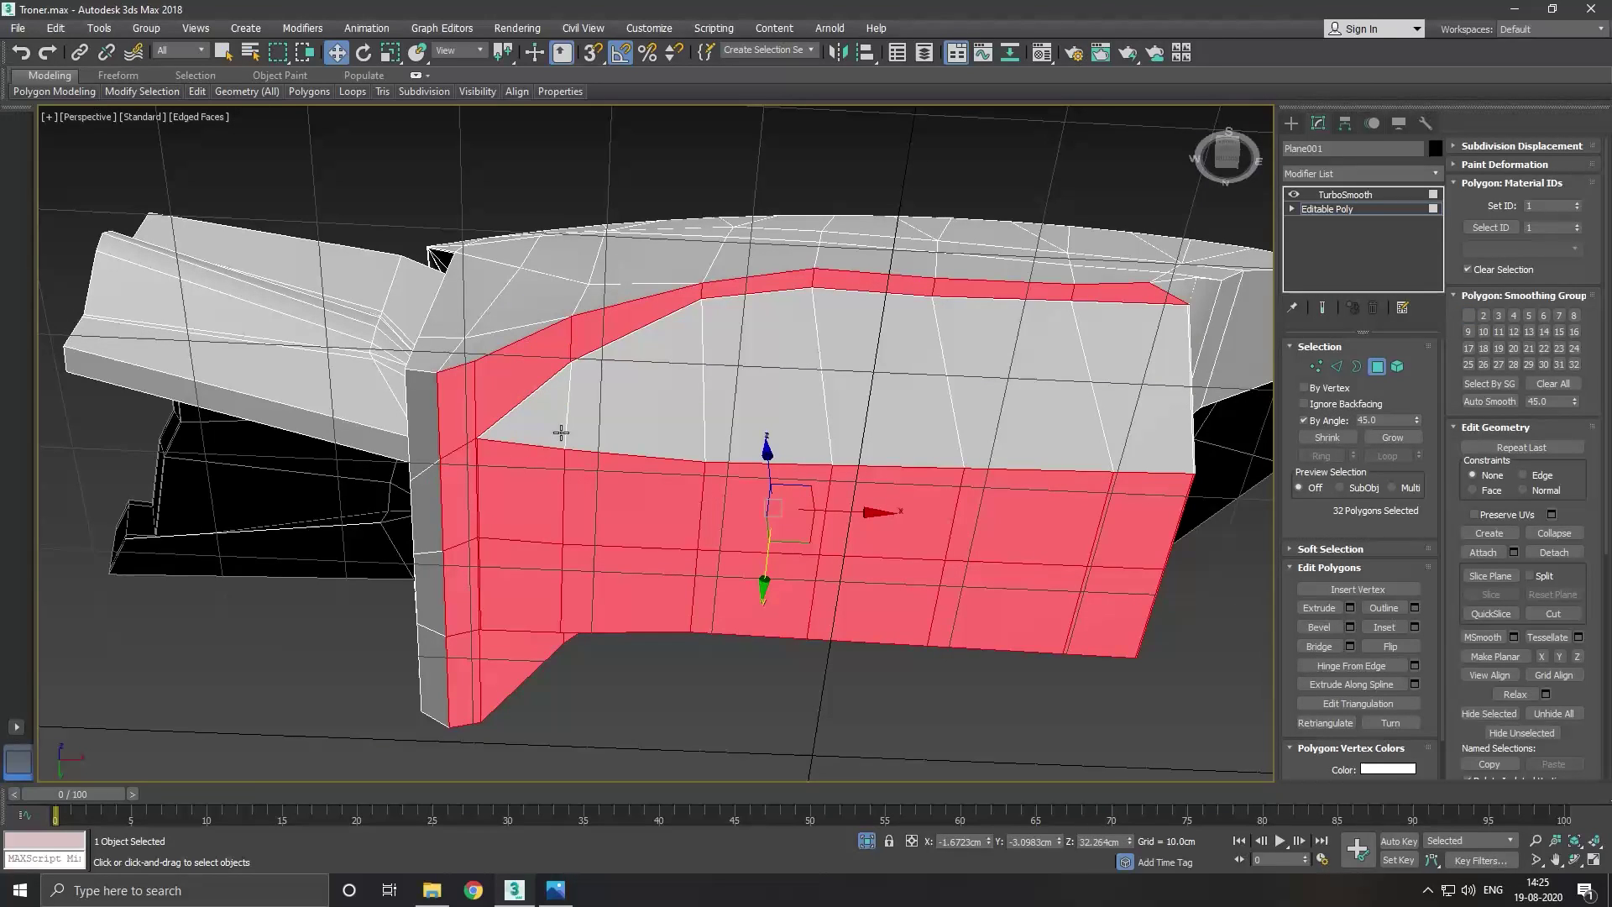
pyautogui.click(1333, 421)
# Deselect the polygons left of the panel centre and a thin corner polygon.
pyautogui.keyDown('alt'); pyautogui.click(550, 531); pyautogui.keyUp('alt')
pyautogui.keyDown('alt'); pyautogui.click(546, 568); pyautogui.keyUp('alt')
pyautogui.keyDown('alt'); pyautogui.click(607, 582); pyautogui.keyUp('alt')
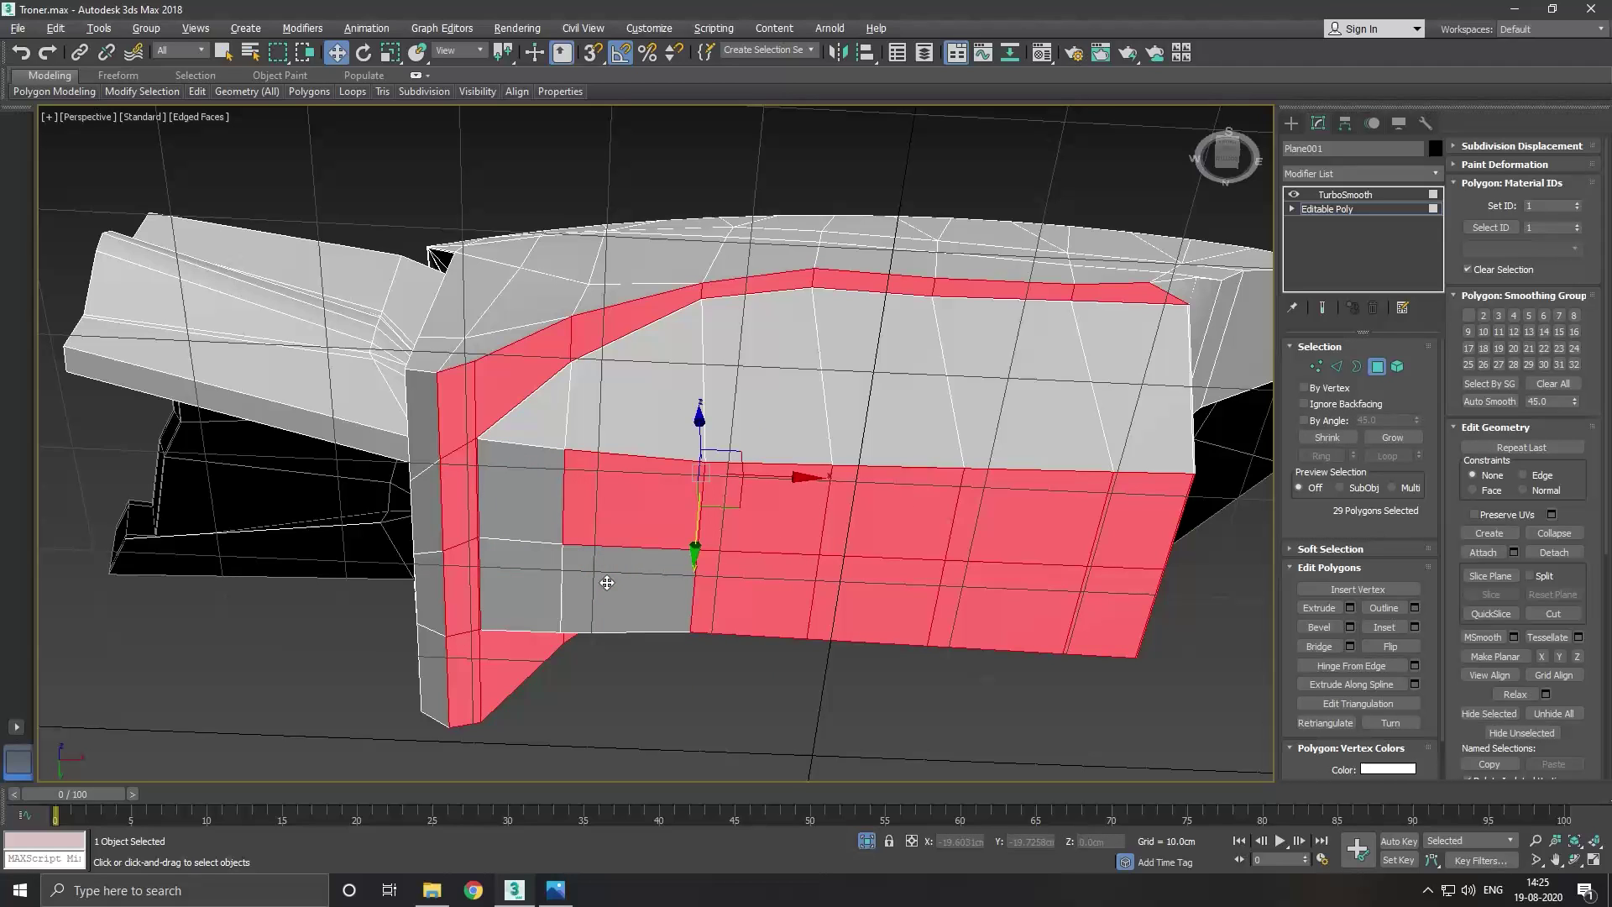
pyautogui.scroll(3, 488, 455)
pyautogui.scroll(3, 480, 425)
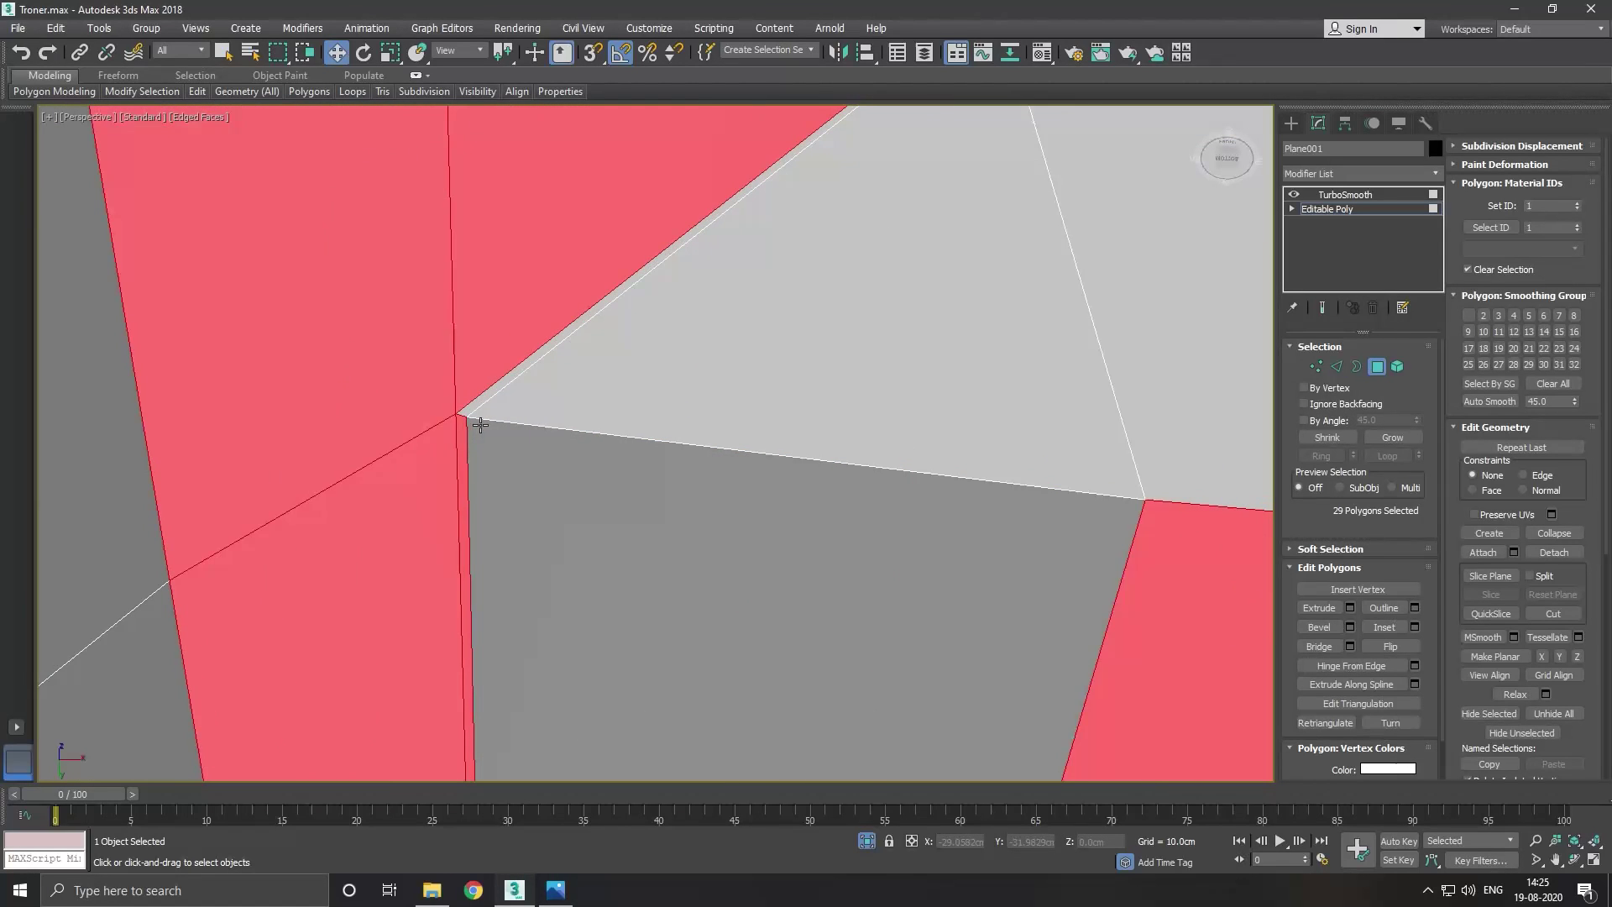
pyautogui.keyDown('alt'); pyautogui.click(465, 440); pyautogui.keyUp('alt')
pyautogui.scroll(-3, 470, 428)
pyautogui.scroll(-3, 497, 397)
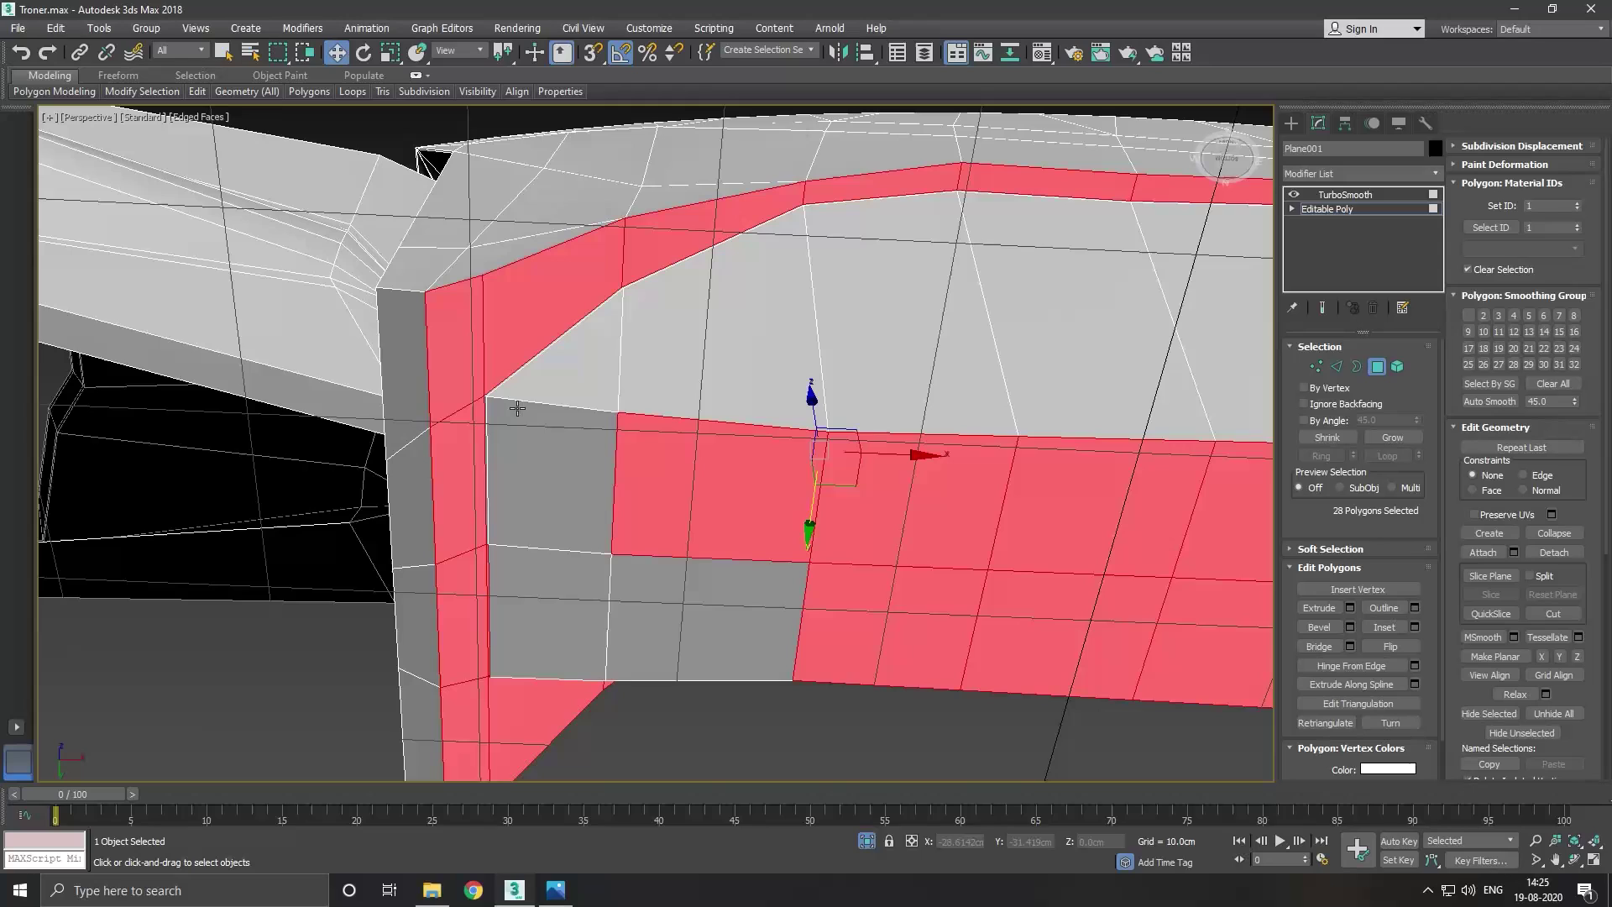
# Deselect the inner panel polygons across the centre, lower-right and right side.
pyautogui.keyDown('alt'); pyautogui.click(789, 537); pyautogui.keyUp('alt')
pyautogui.keyDown('alt'); pyautogui.click(849, 539); pyautogui.keyUp('alt')
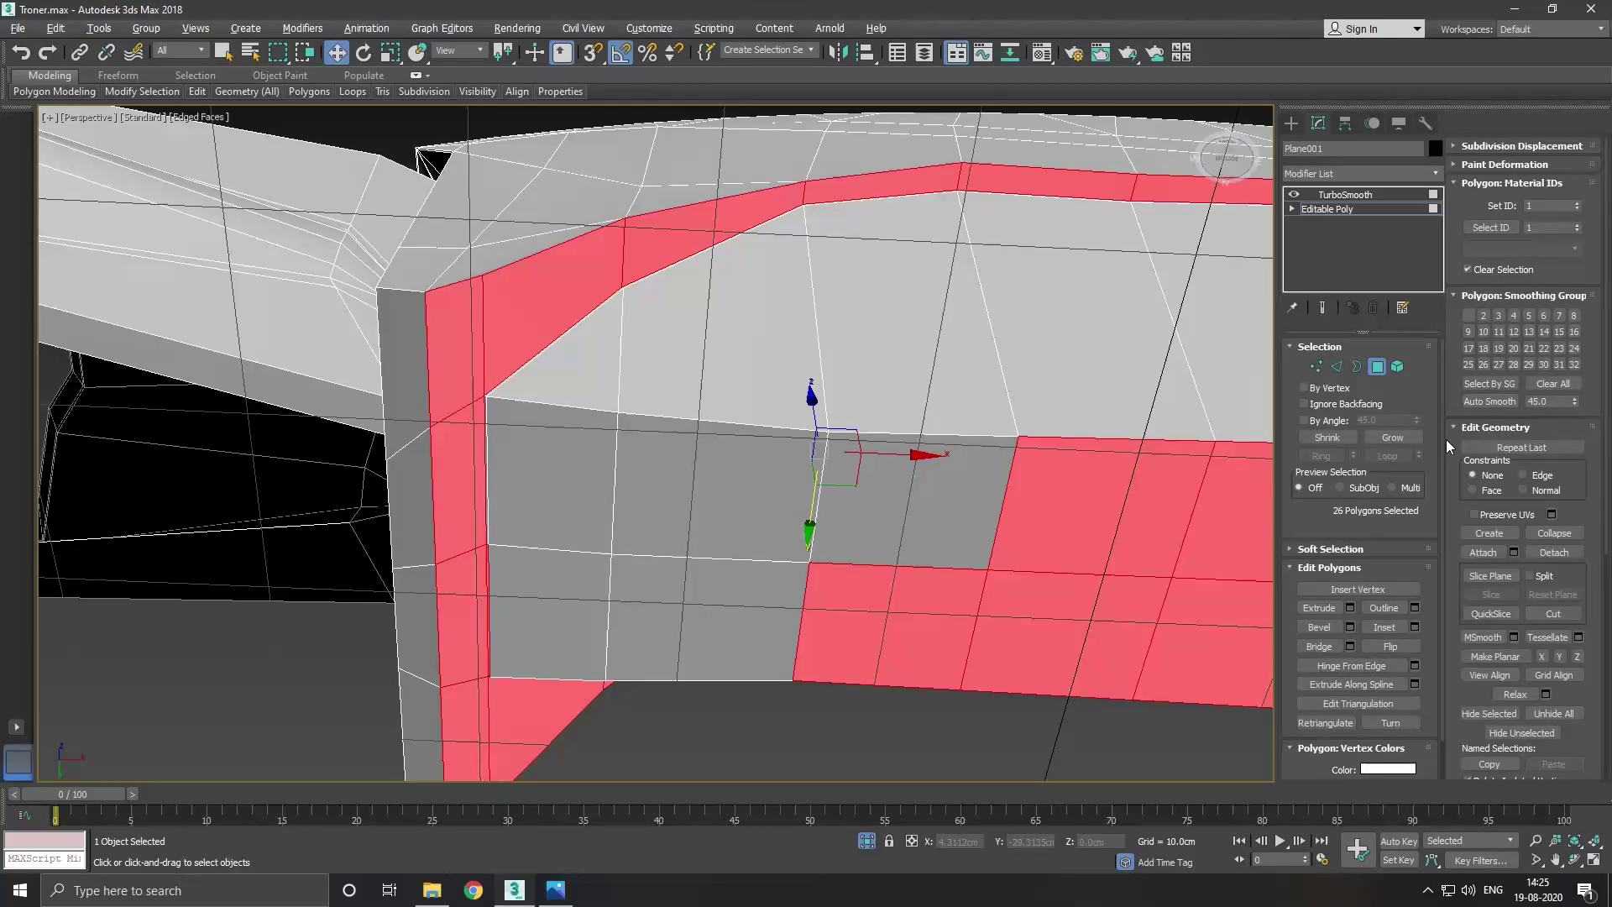
pyautogui.keyDown('alt'); pyautogui.click(971, 623); pyautogui.keyUp('alt')
pyautogui.keyDown('alt'); pyautogui.click(1022, 619); pyautogui.keyUp('alt')
pyautogui.keyDown('alt'); pyautogui.click(1061, 555); pyautogui.keyUp('alt')
pyautogui.keyDown('alt'); pyautogui.click(1232, 631); pyautogui.keyUp('alt')
pyautogui.keyDown('alt'); pyautogui.click(1222, 538); pyautogui.keyUp('alt')
pyautogui.scroll(-3, 785, 587)
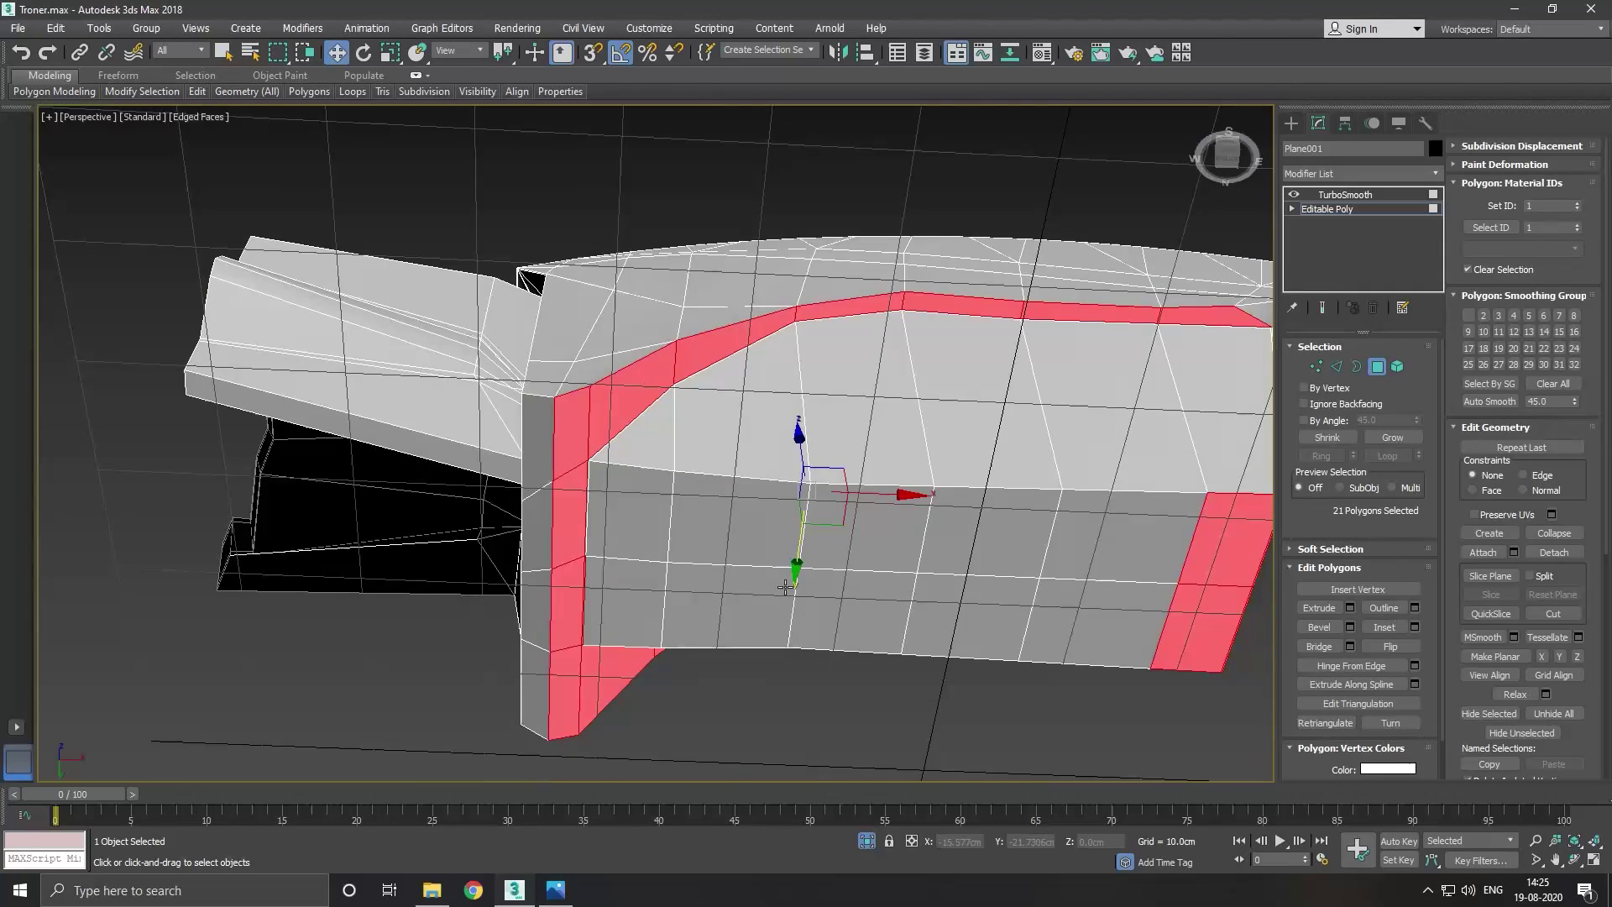
pyautogui.keyDown('alt'); pyautogui.click(1230, 537); pyautogui.keyUp('alt')
pyautogui.keyDown('alt'); pyautogui.click(1196, 626); pyautogui.keyUp('alt')
pyautogui.rightClick(1176, 621)
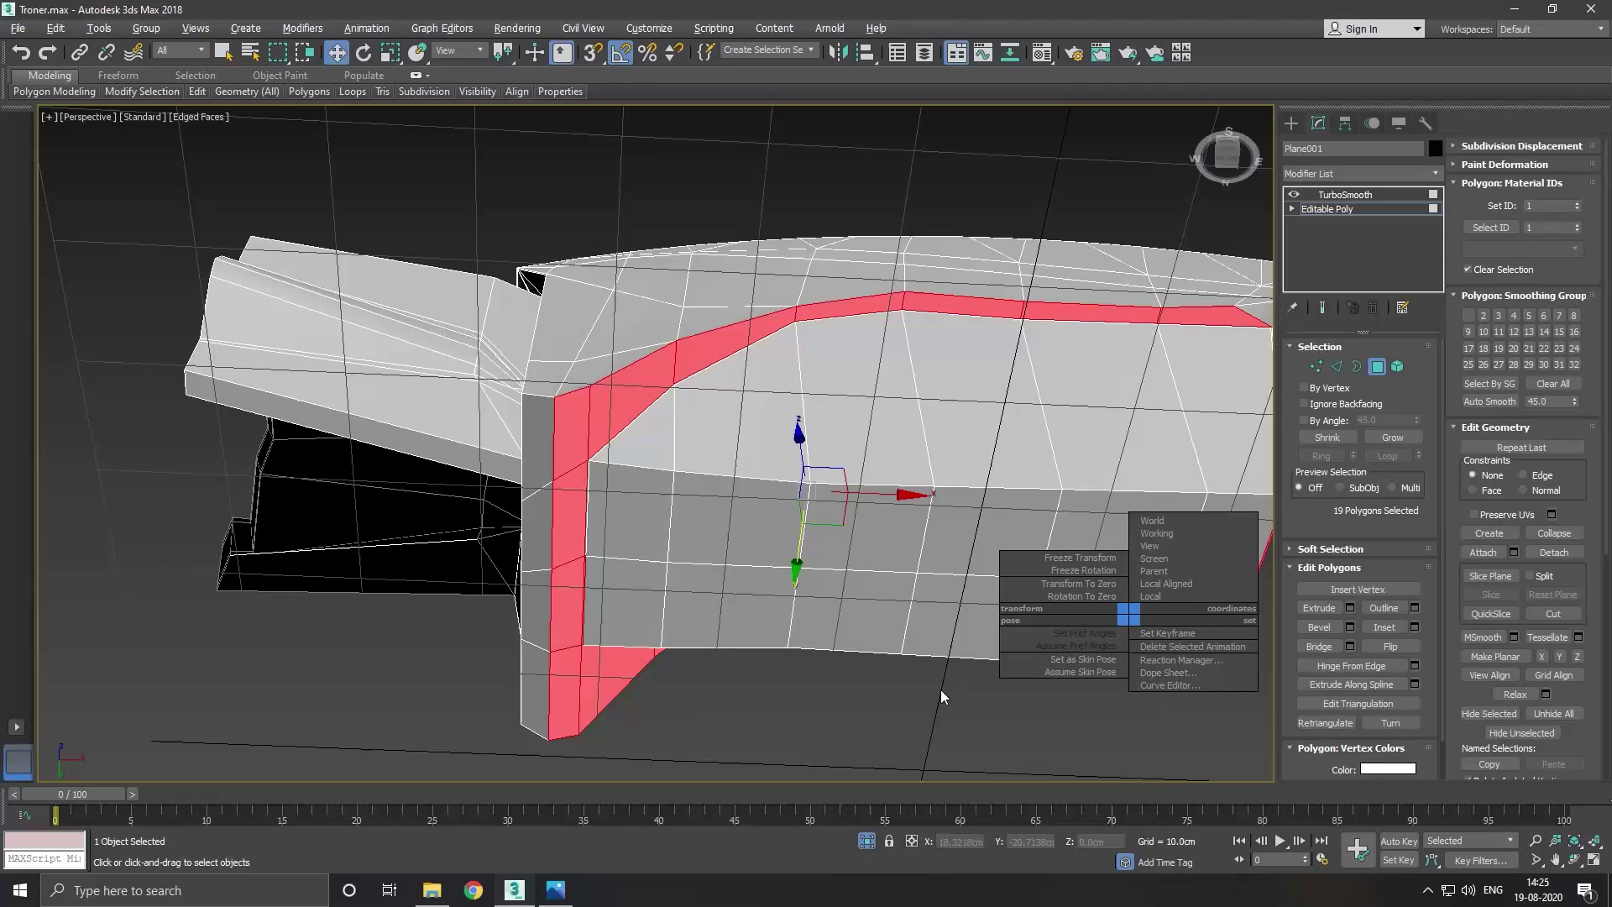
# Deselect the polygons along the panel's lower edge.
pyautogui.keyDown('alt'); pyautogui.moveTo(970, 563); pyautogui.dragTo(1185, 369, button='middle'); pyautogui.keyUp('alt')
pyautogui.scroll(5, 1167, 445)
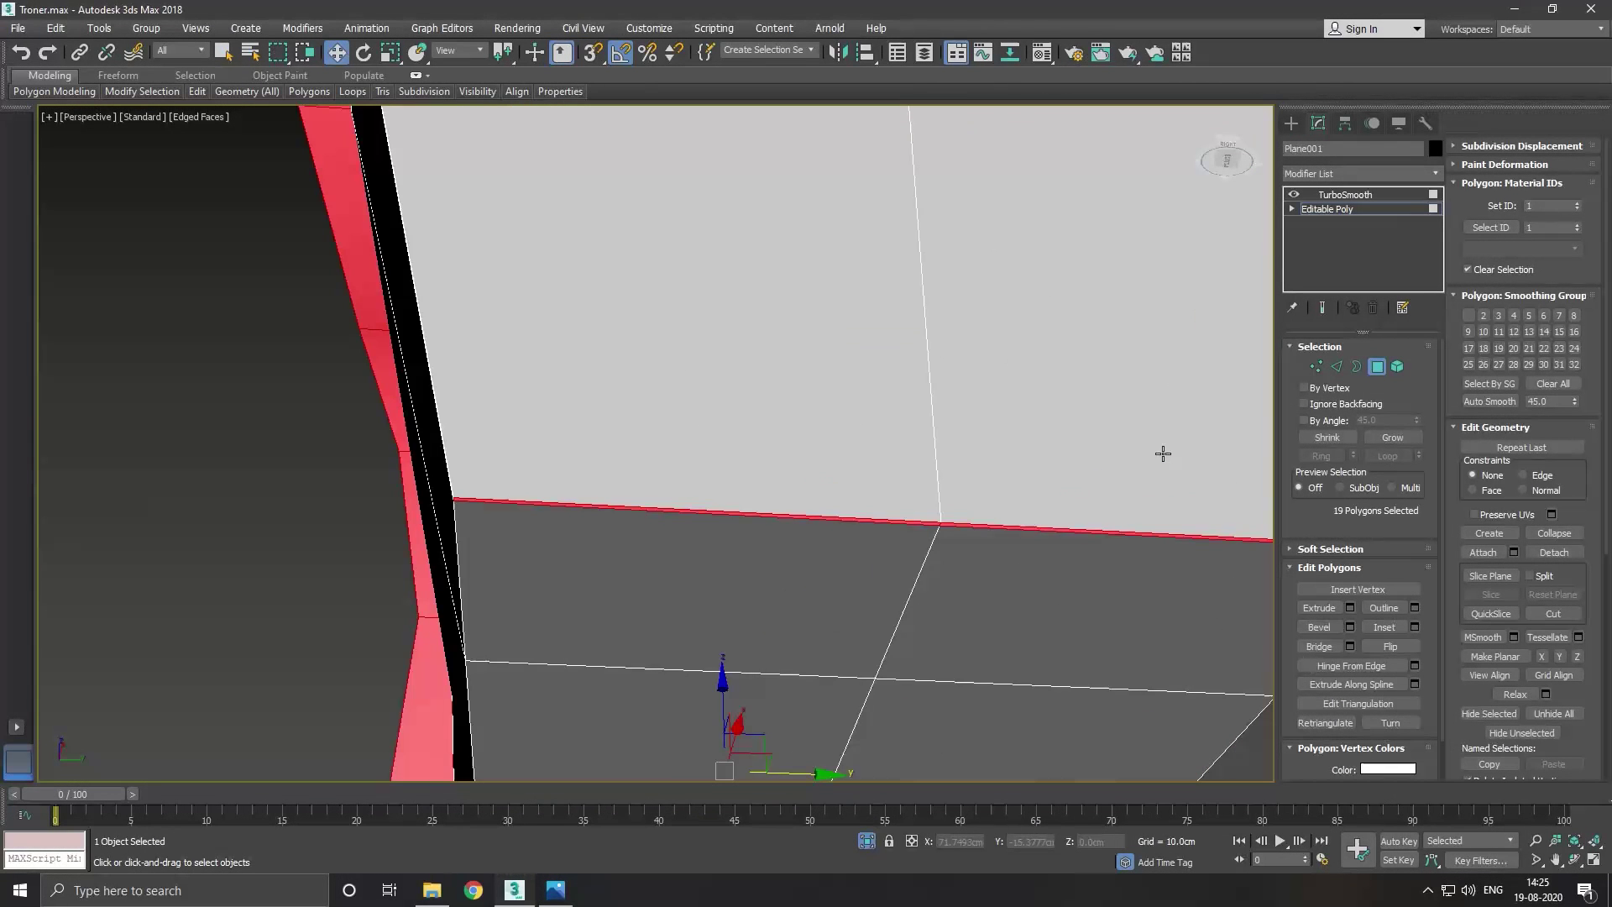
pyautogui.keyDown('alt'); pyautogui.click(954, 529); pyautogui.keyUp('alt')
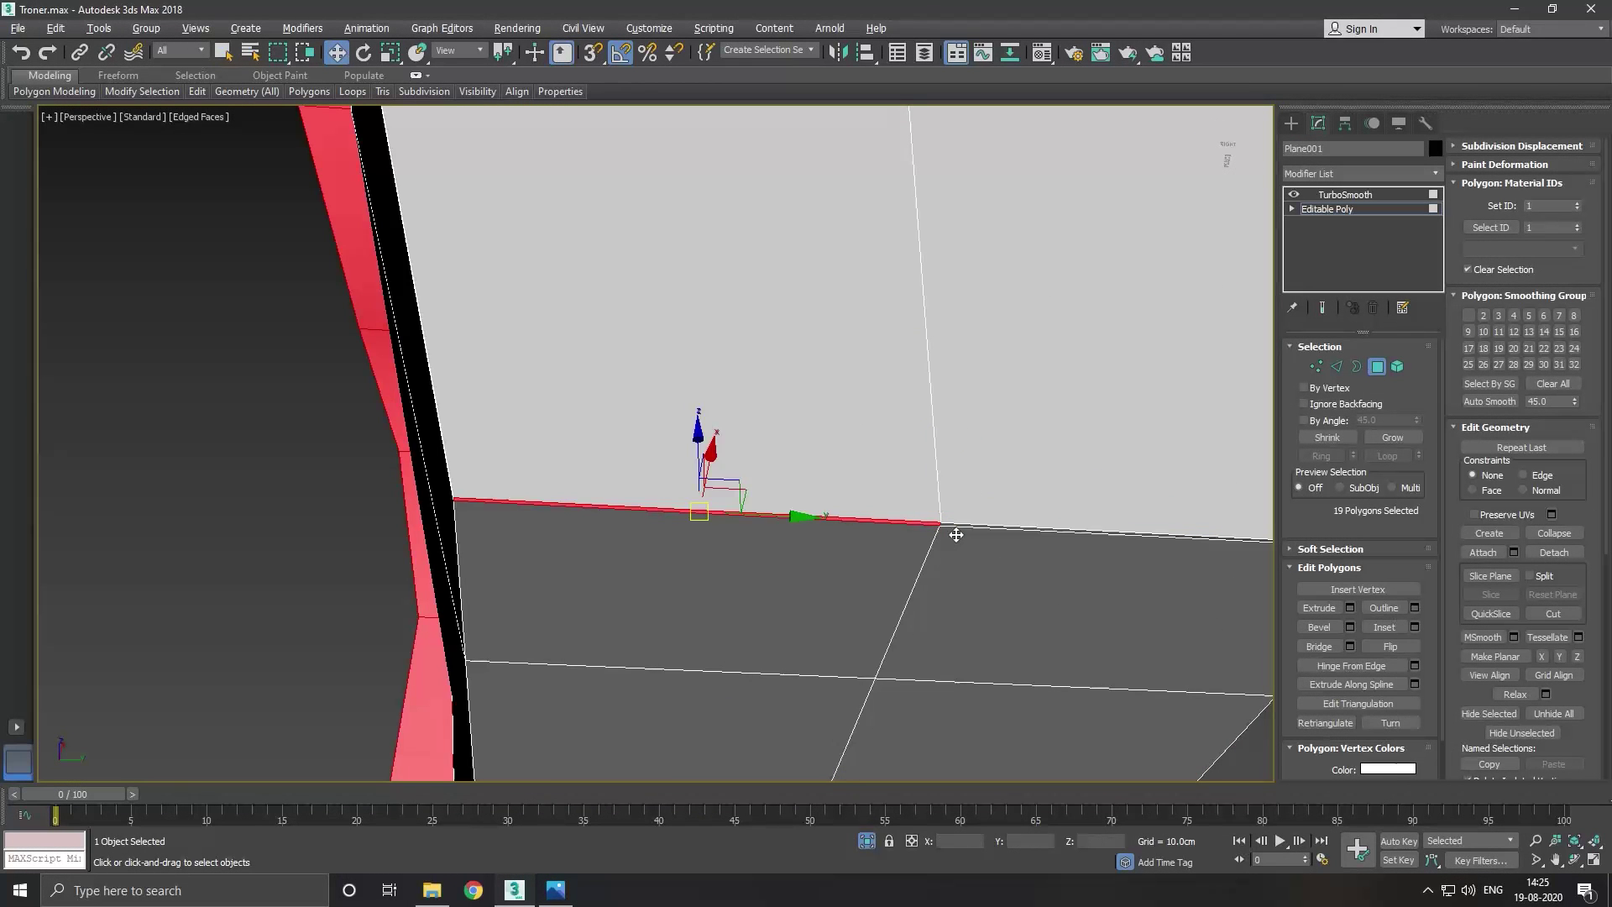
pyautogui.keyDown('alt'); pyautogui.click(928, 531); pyautogui.keyUp('alt')
pyautogui.scroll(-5, 835, 472)
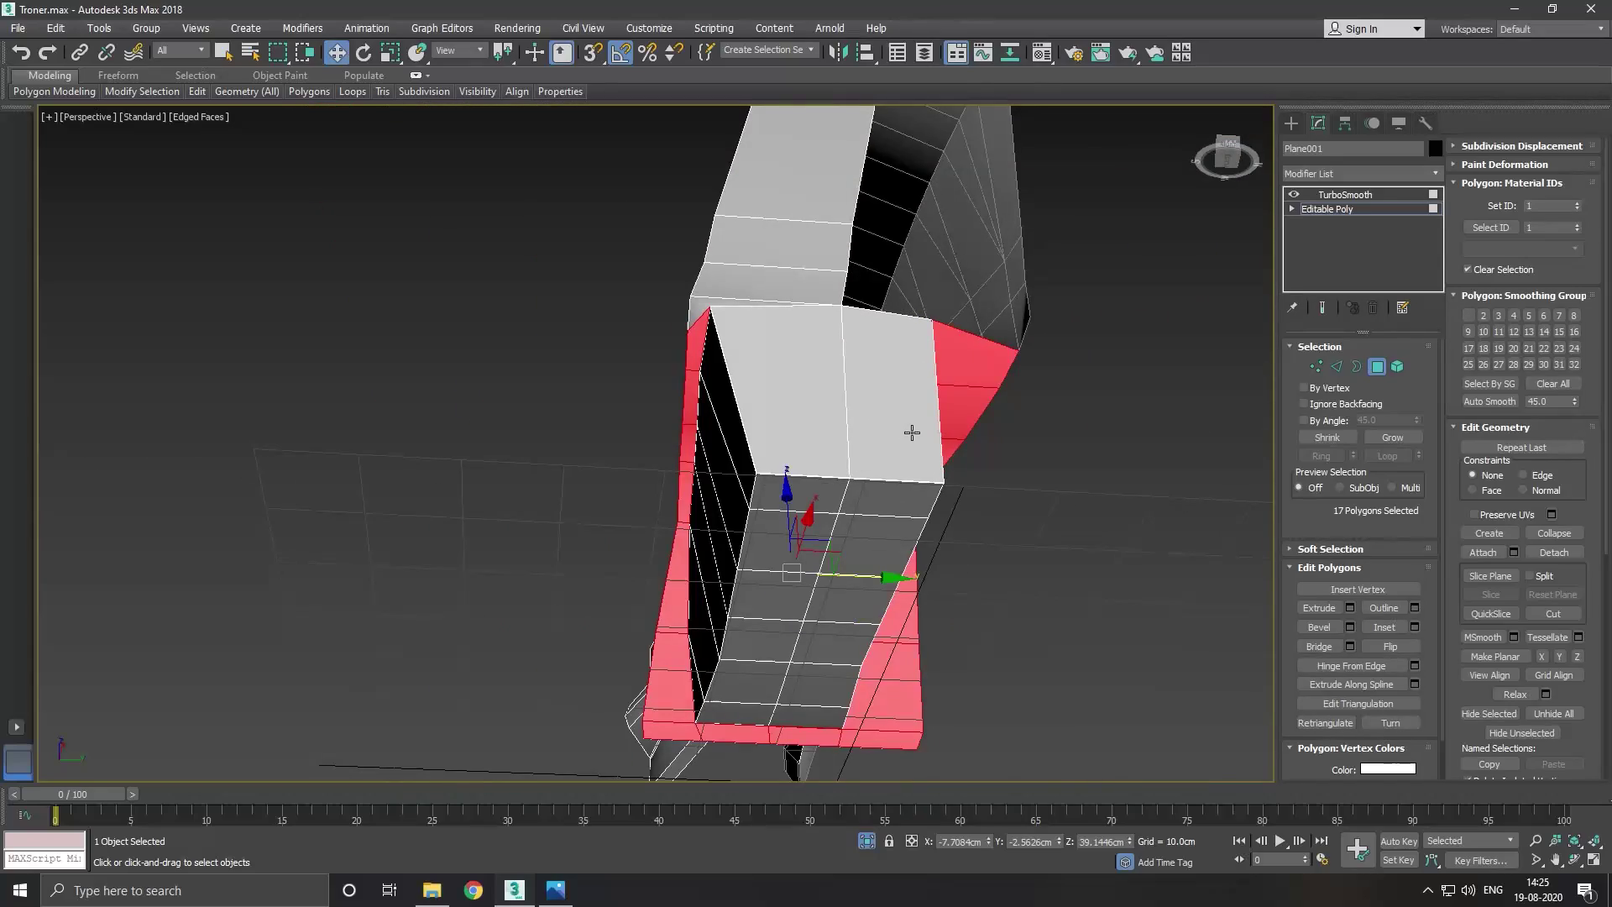
# Deselect one last polygon, leaving the 16-polygon upper and front border strip.
pyautogui.keyDown('alt'); pyautogui.moveTo(912, 432); pyautogui.dragTo(997, 405, button='middle'); pyautogui.keyUp('alt')
pyautogui.scroll(3, 881, 370)
pyautogui.scroll(2, 856, 396)
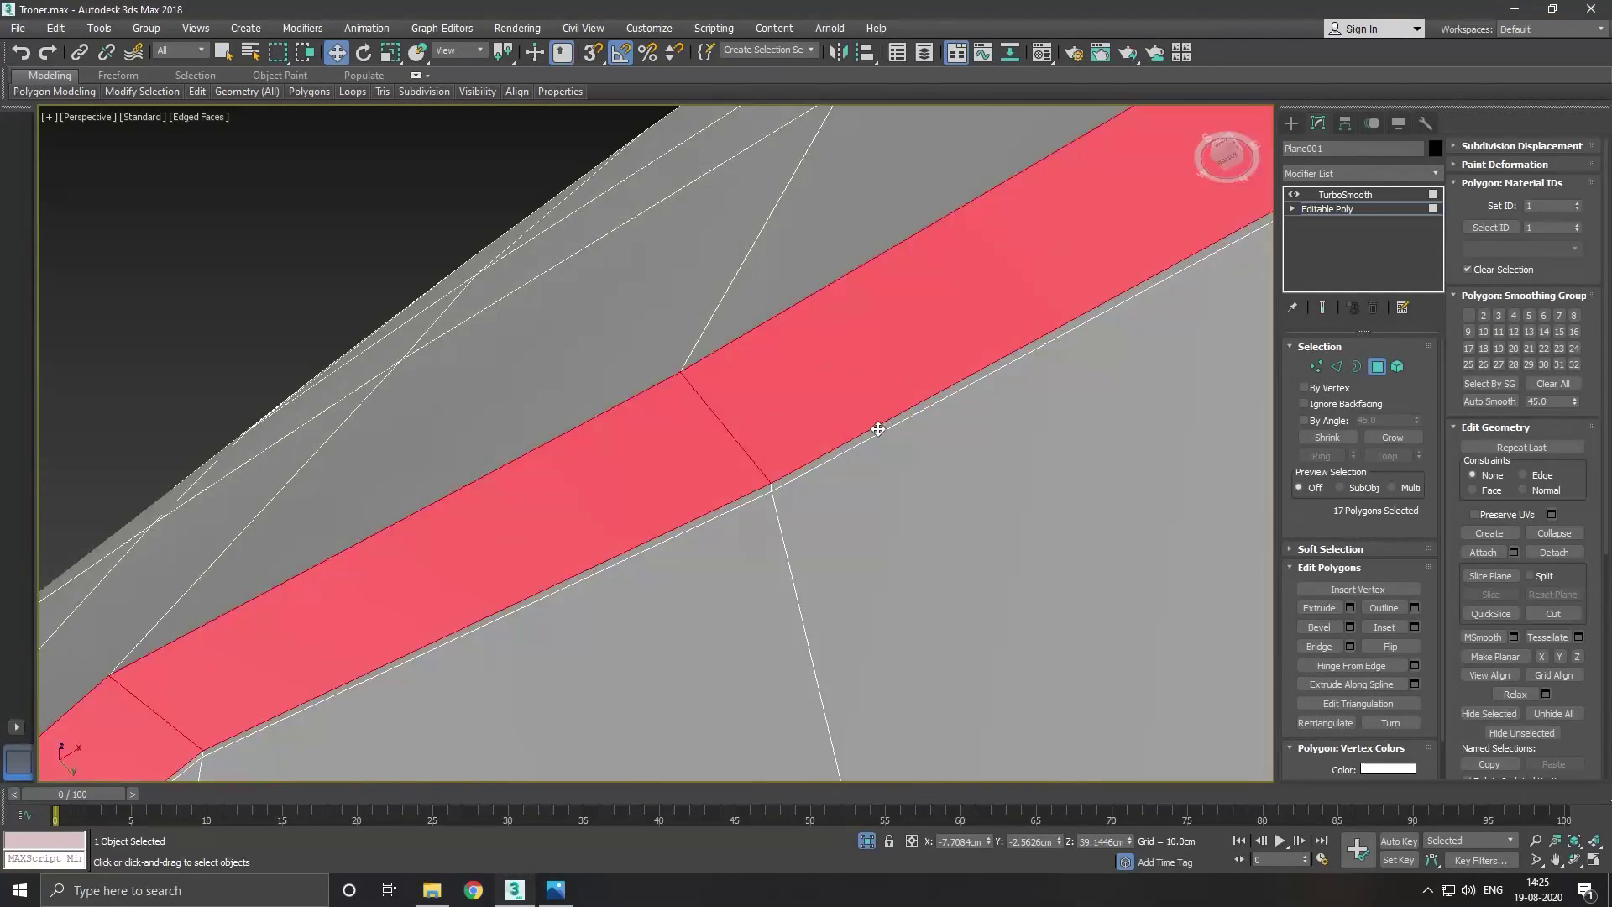
pyautogui.scroll(-5, 874, 432)
pyautogui.scroll(5, 790, 697)
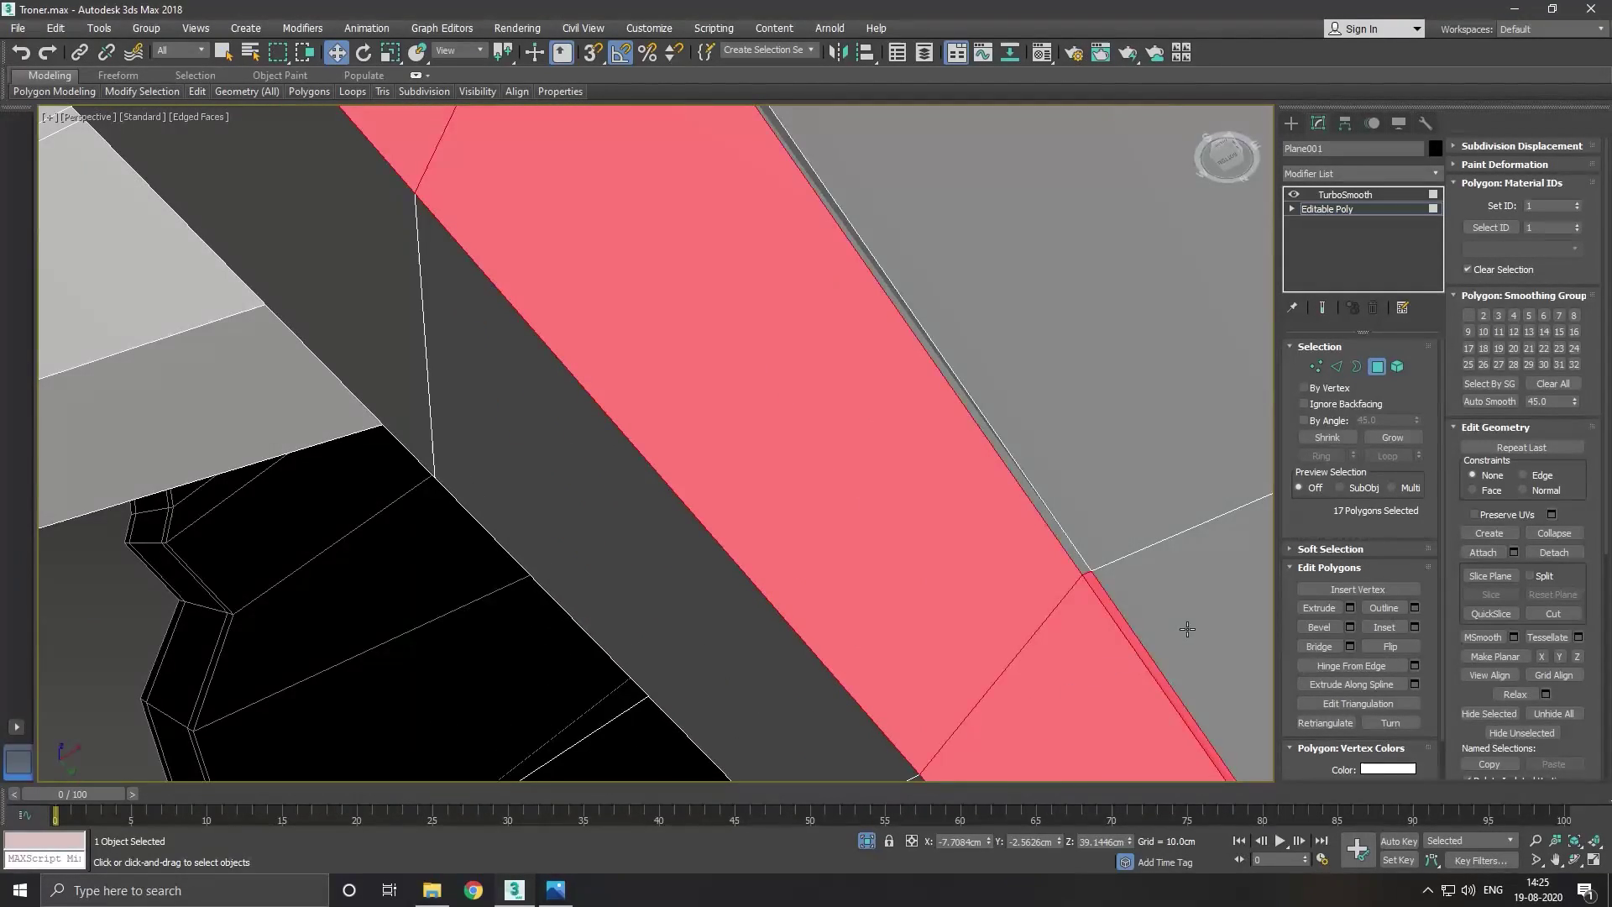
pyautogui.keyDown('alt'); pyautogui.click(1120, 624); pyautogui.keyUp('alt')
pyautogui.scroll(-4, 796, 470)
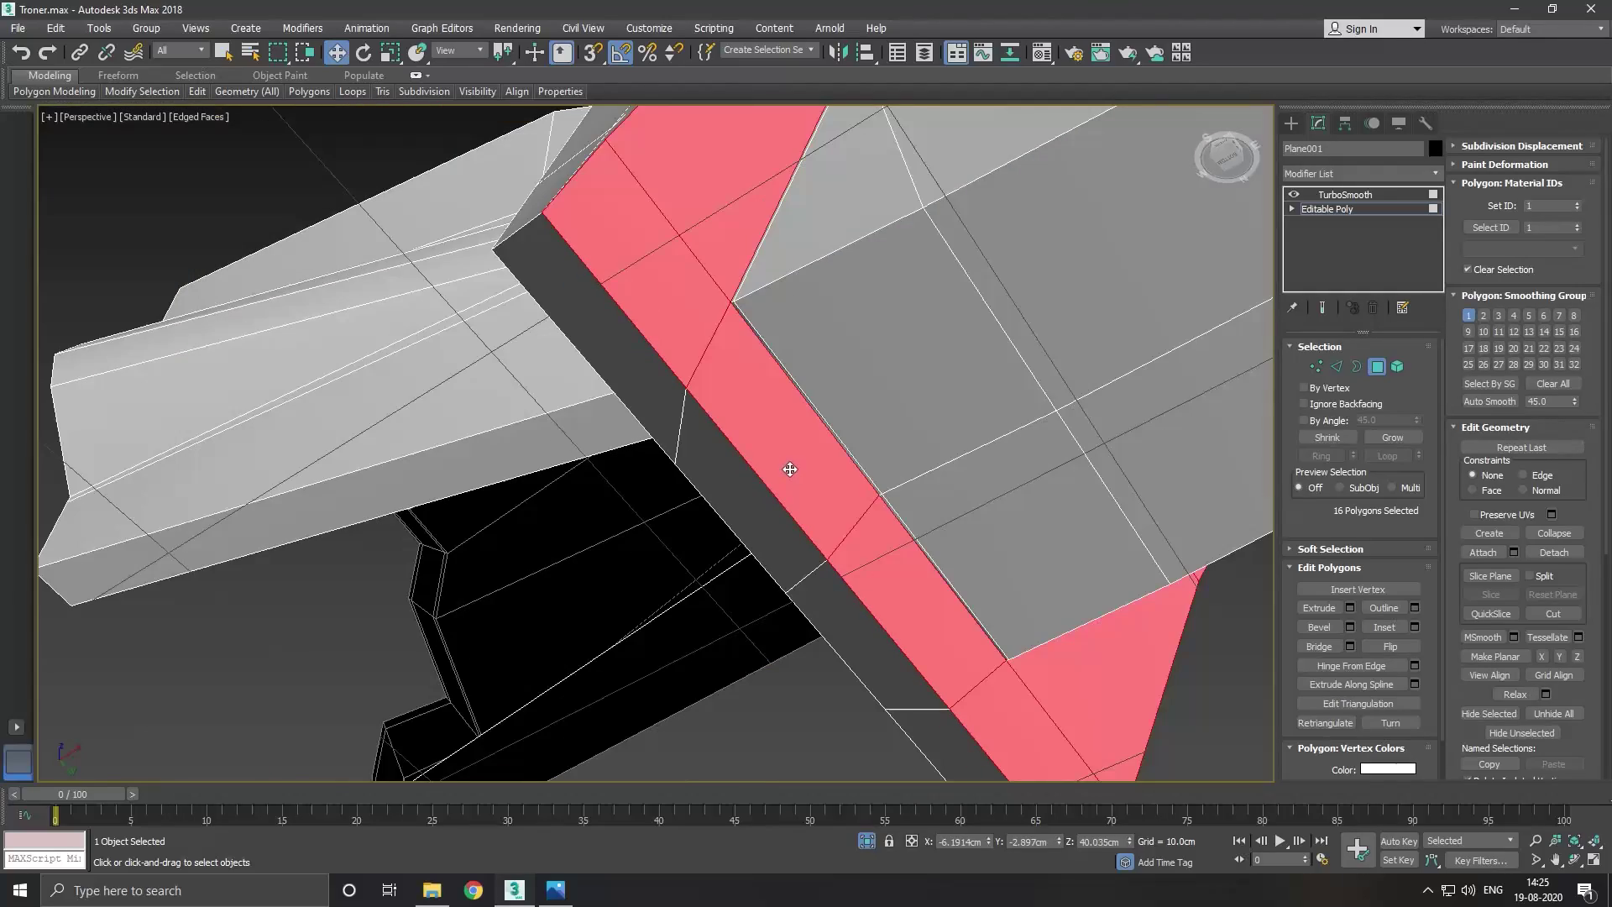
pyautogui.scroll(3, 1029, 510)
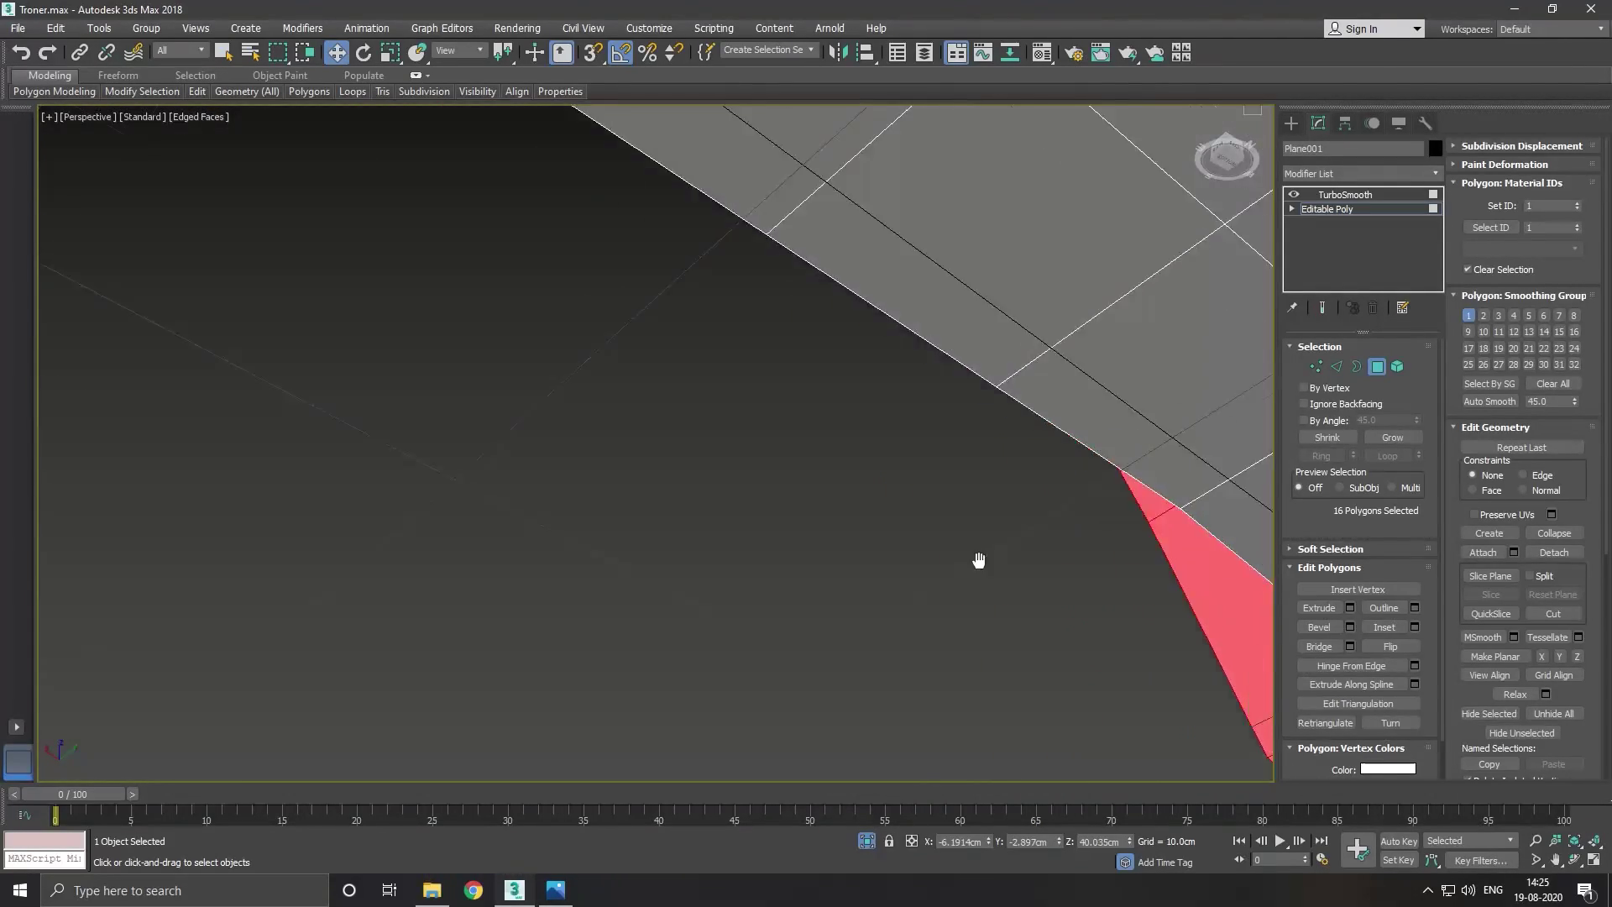
pyautogui.moveTo(979, 562); pyautogui.dragTo(604, 625, button='middle')
pyautogui.scroll(-5, 671, 546)
pyautogui.keyDown('alt'); pyautogui.moveTo(670, 546); pyautogui.dragTo(701, 472, button='middle'); pyautogui.keyUp('alt')
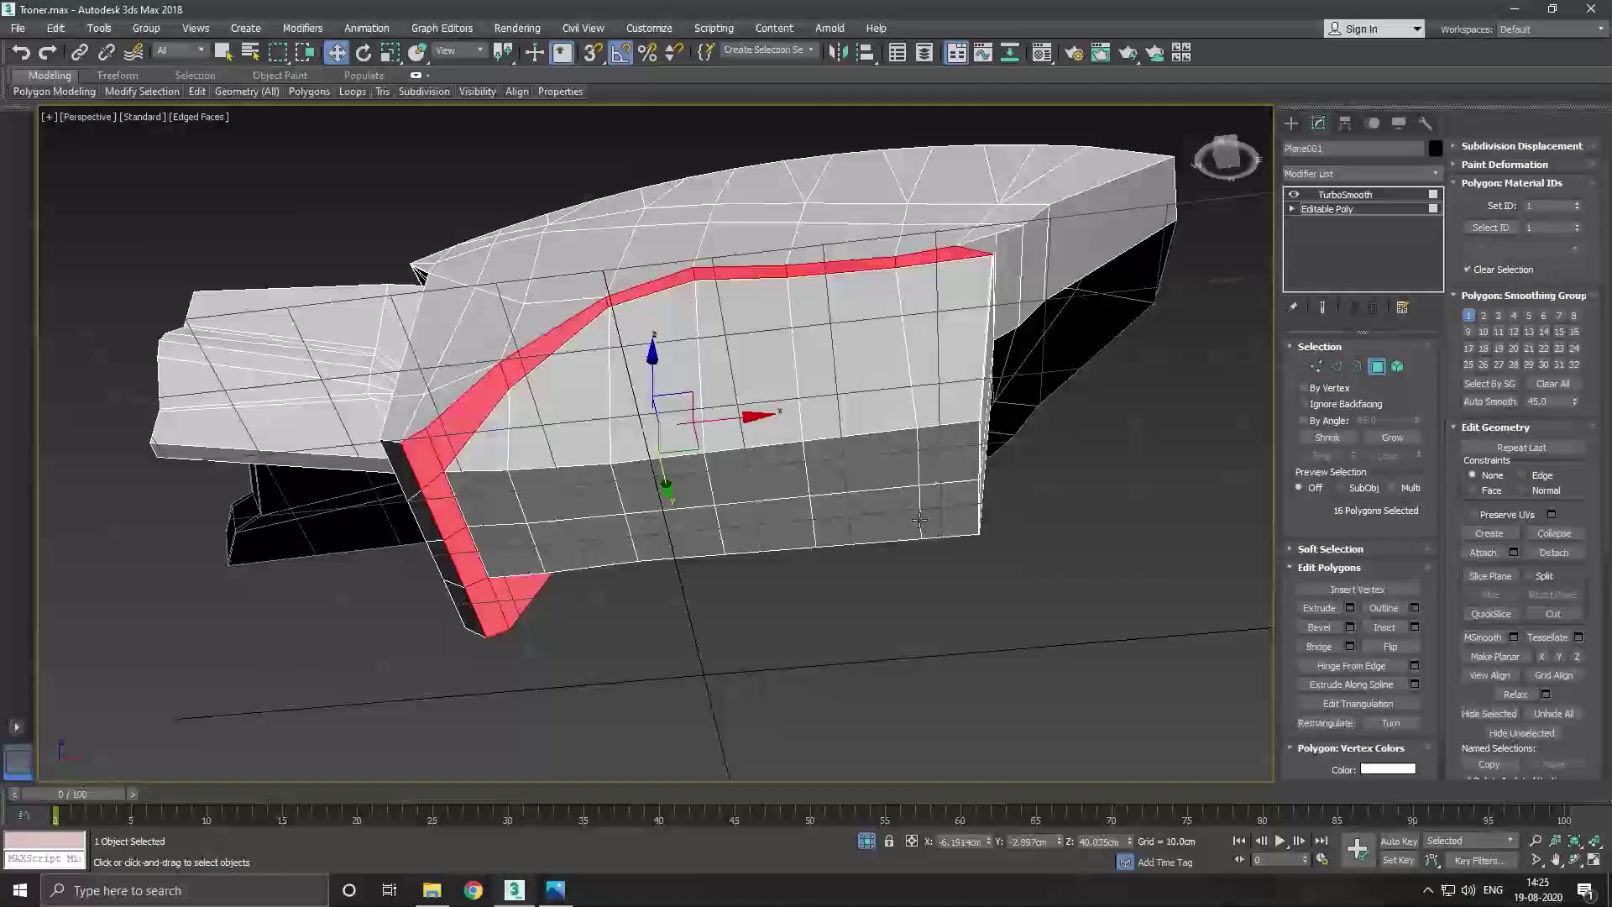
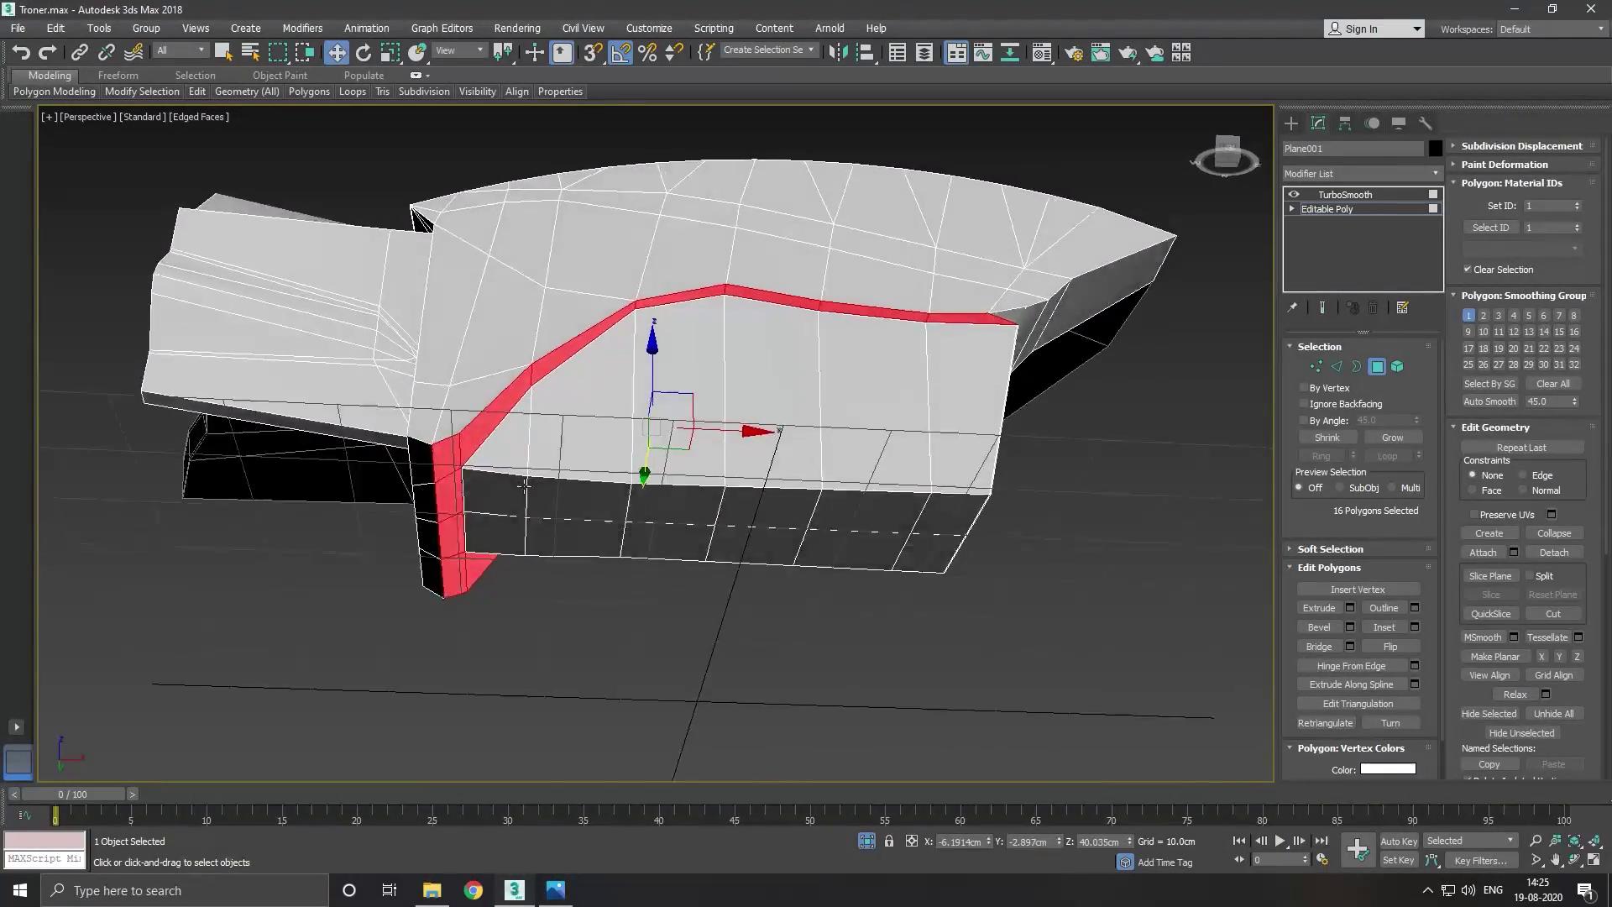
# Remove the four lowest faces from the red strip selection.
pyautogui.moveTo(489, 473)
pyautogui.keyDown('alt'); pyautogui.mouseDown(button='middle')
pyautogui.moveTo(545, 518)
pyautogui.moveTo(507, 483)
pyautogui.mouseUp(button='middle'); pyautogui.keyUp('alt')
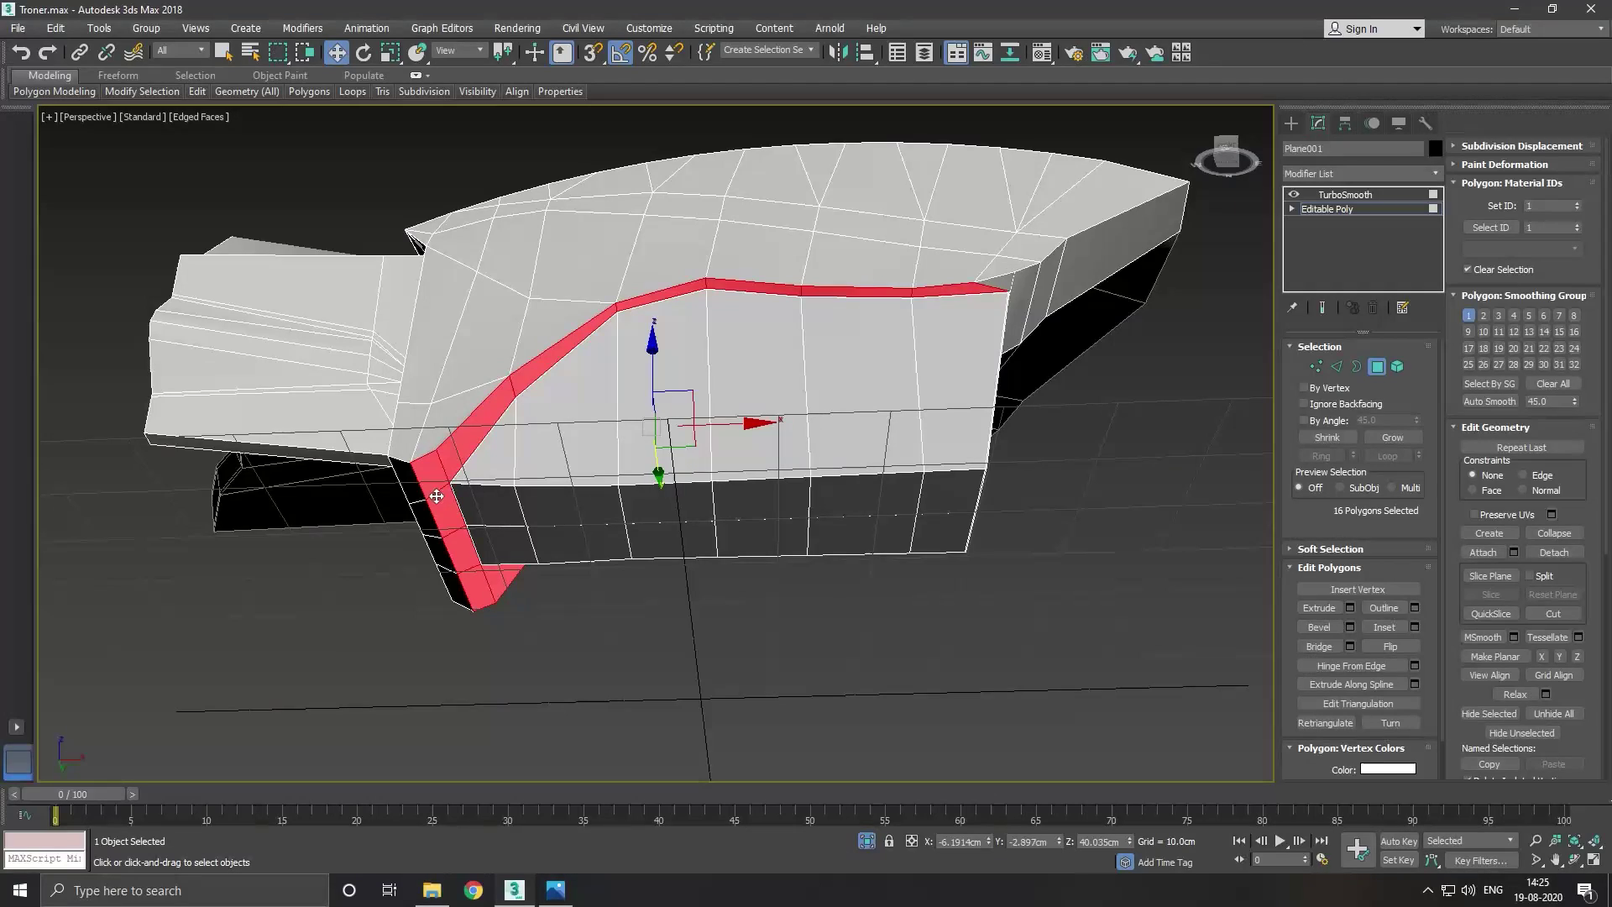
pyautogui.scroll(3, 437, 496)
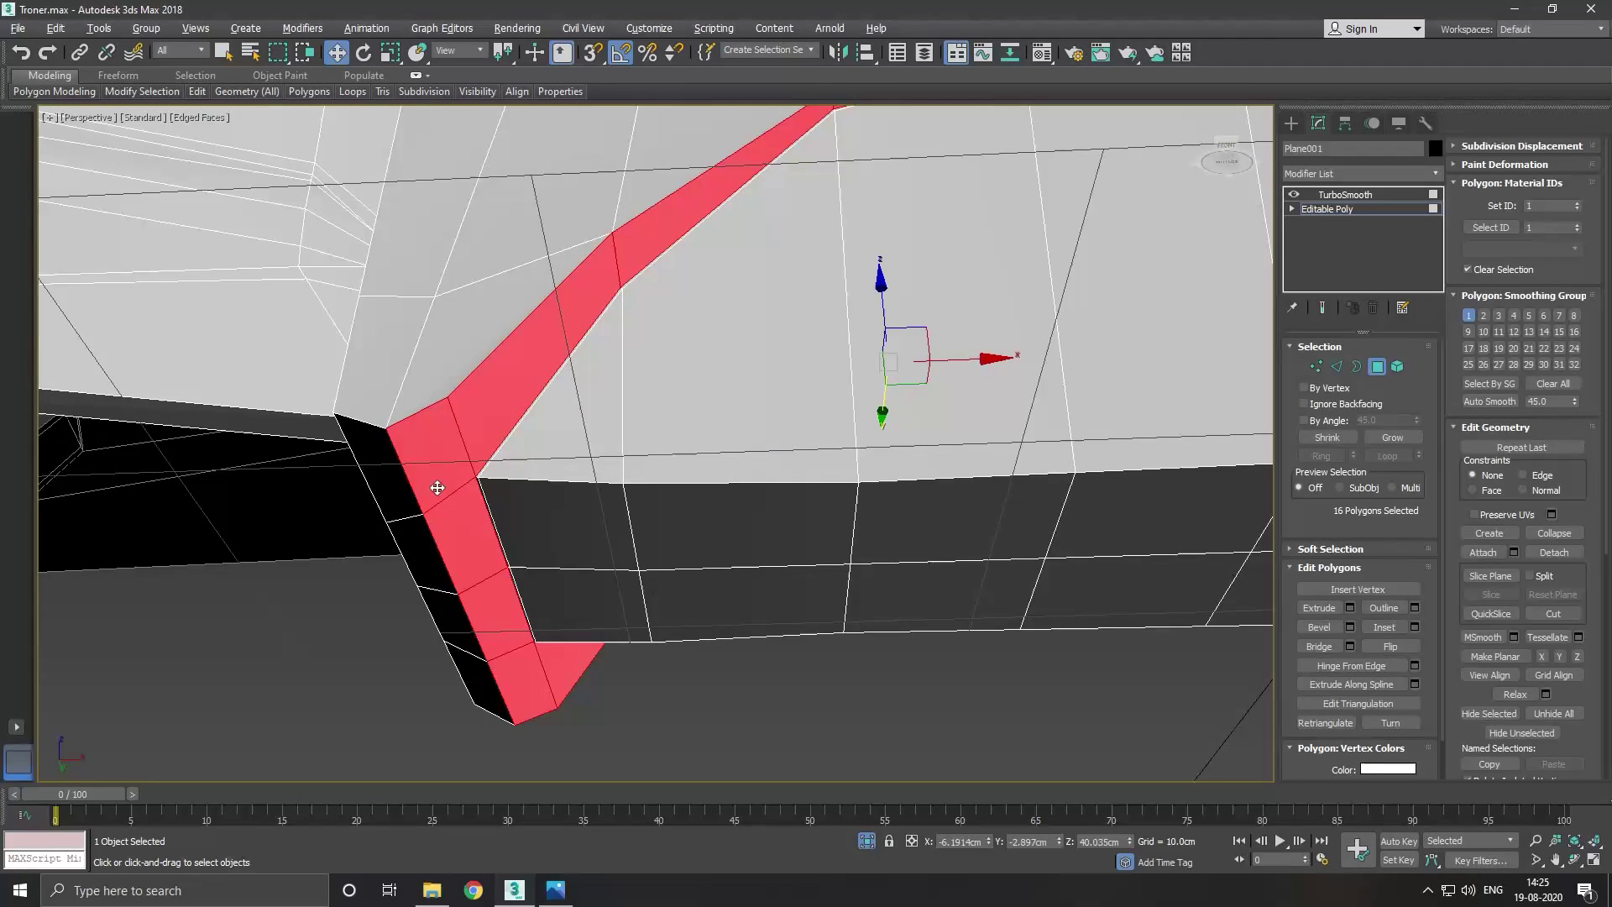
pyautogui.keyDown('alt'); pyautogui.click(437, 488); pyautogui.keyUp('alt')
pyautogui.keyDown('alt'); pyautogui.click(474, 542); pyautogui.keyUp('alt')
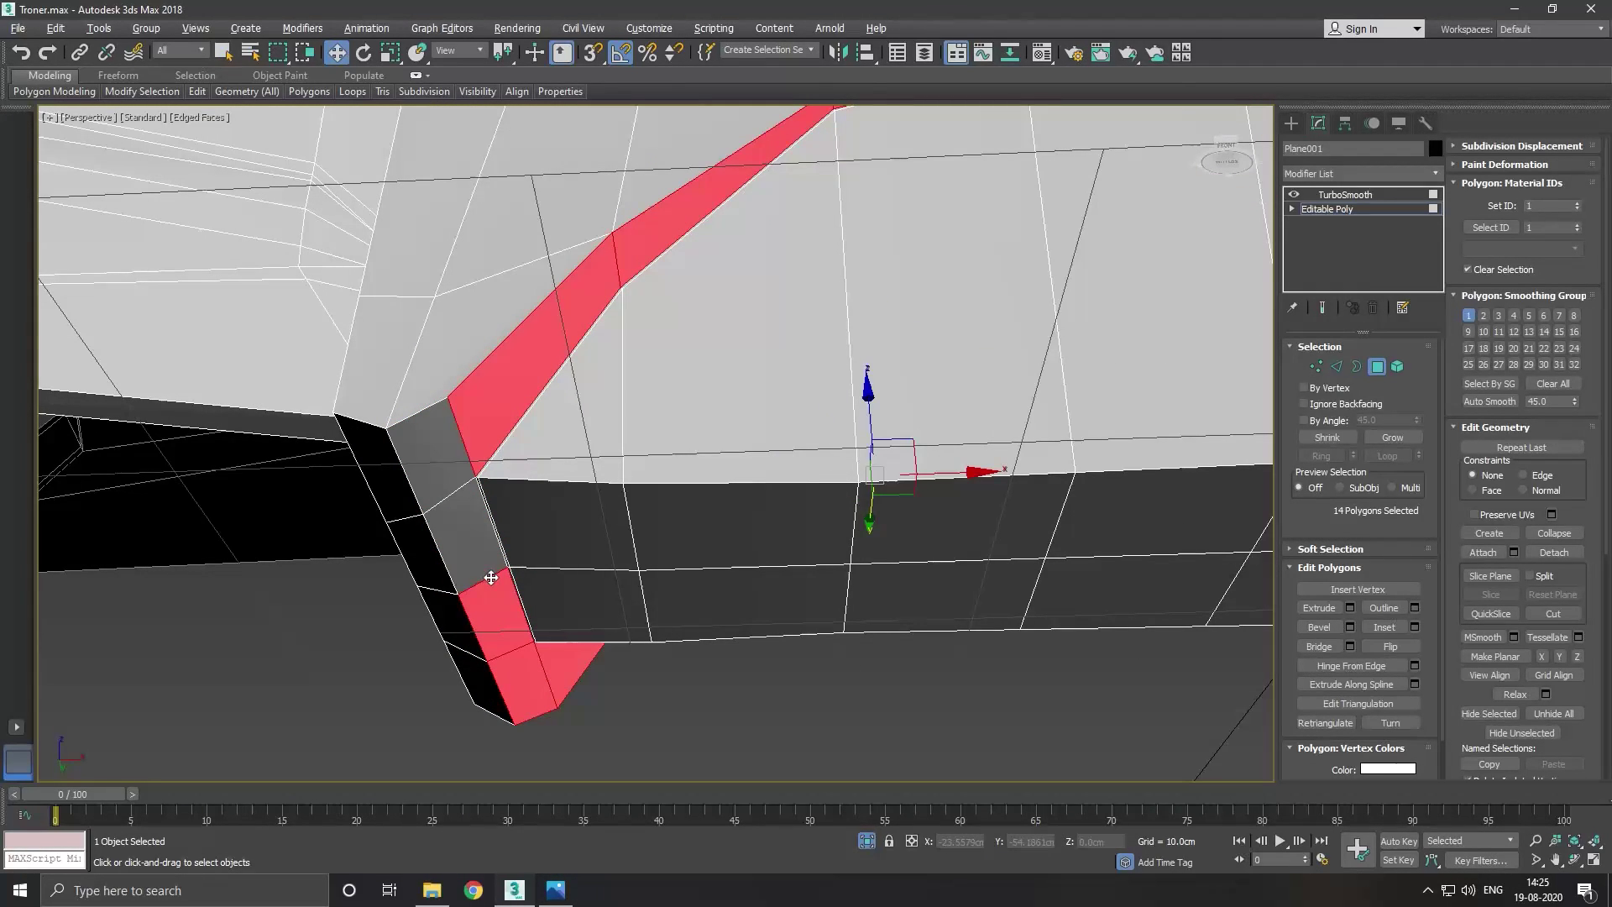
pyautogui.keyDown('alt'); pyautogui.click(507, 622); pyautogui.keyUp('alt')
pyautogui.keyDown('alt'); pyautogui.click(525, 697); pyautogui.keyUp('alt')
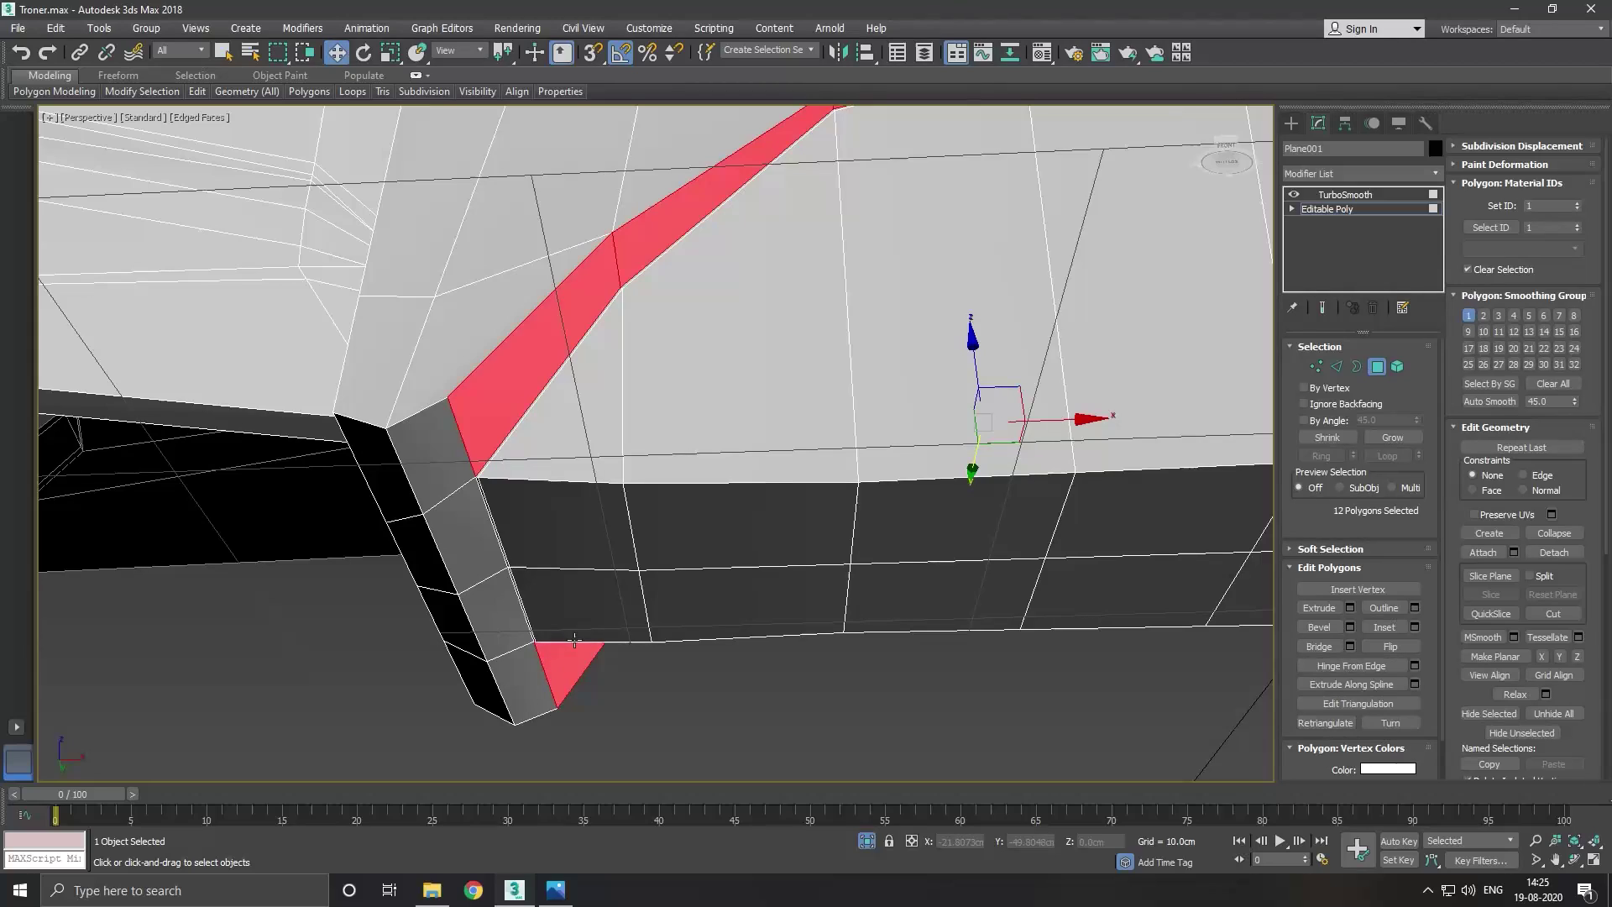
# Inset the remaining 12 strip faces by 0.14 cm and preview the smoothed hull.
pyautogui.click(1414, 627)
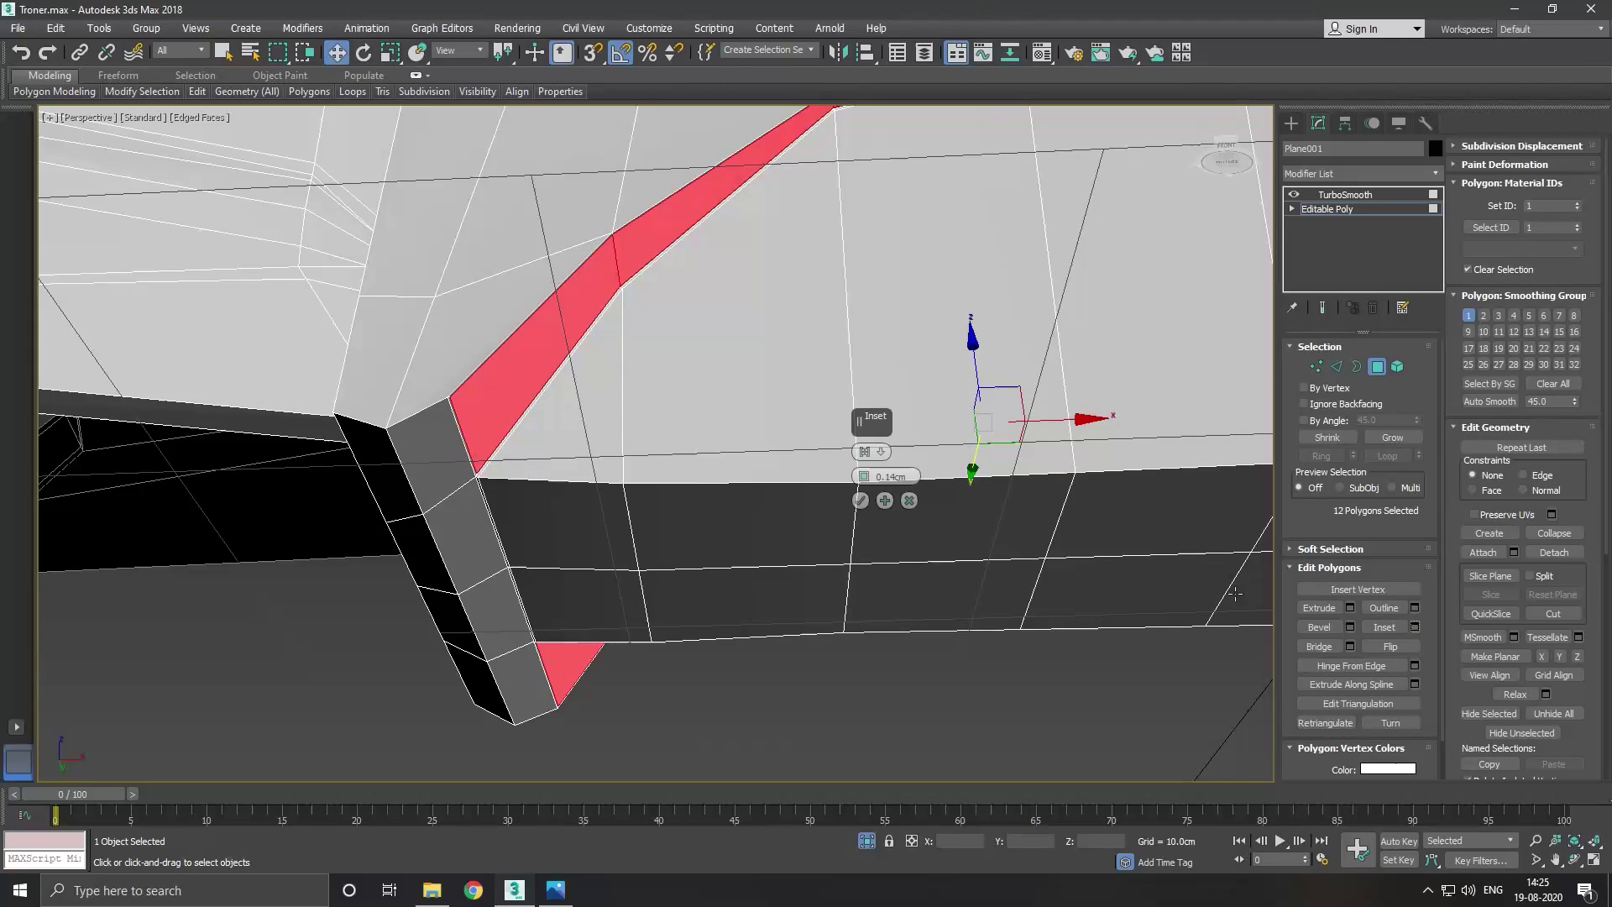
pyautogui.click(861, 500)
pyautogui.press('z')
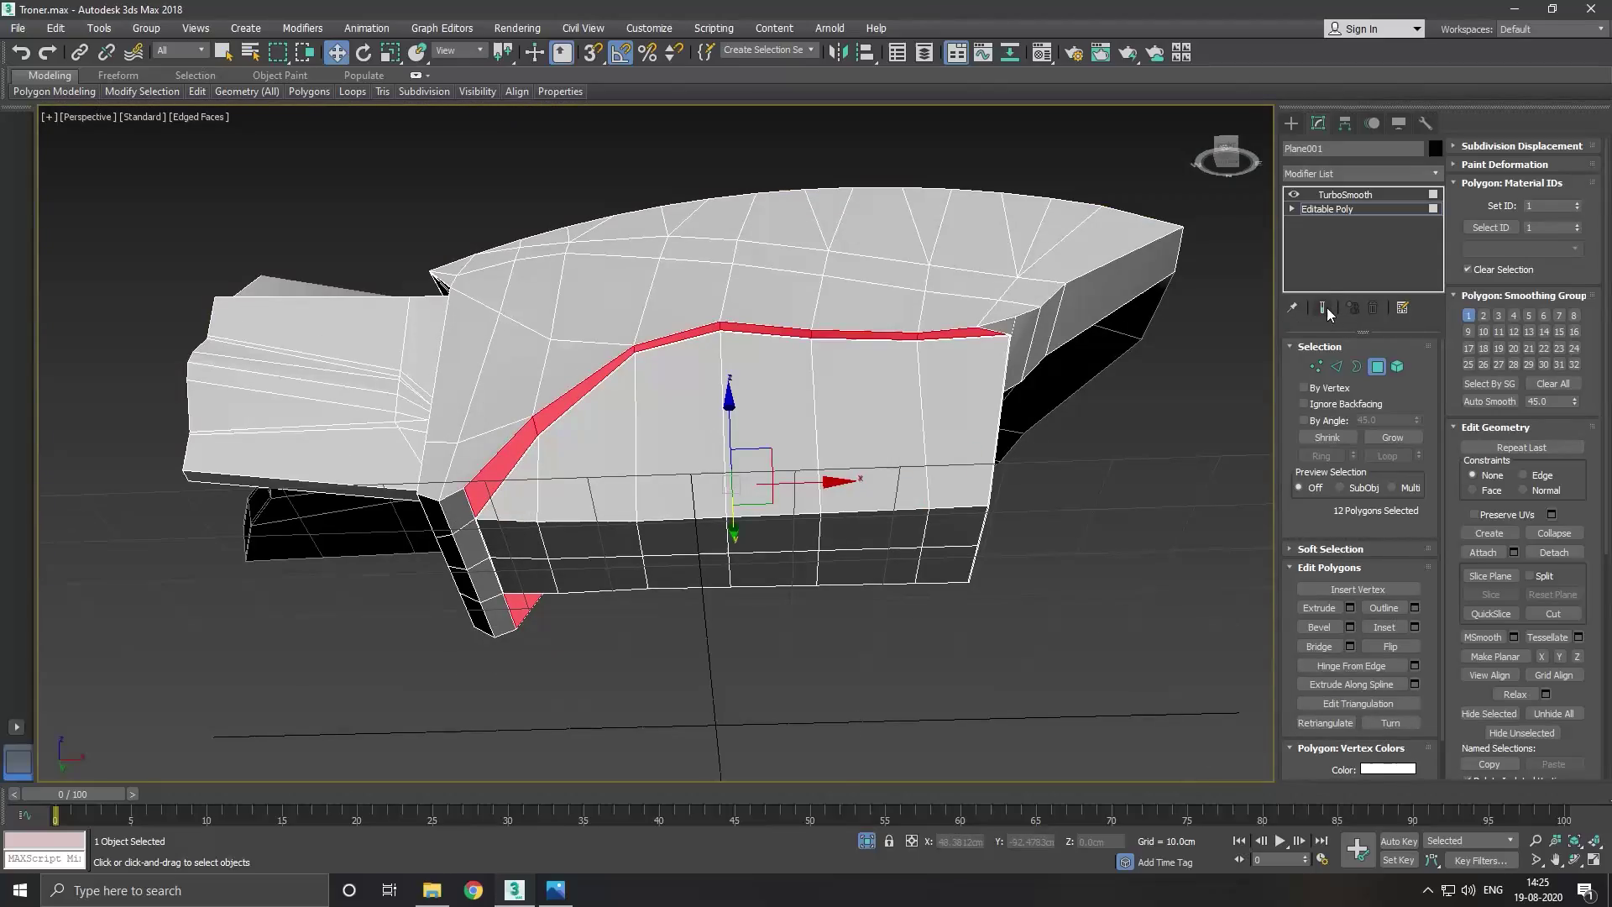
pyautogui.click(1323, 308)
# Compare the base cage with the smoothed hull from side-on and three-quarter views.
pyautogui.moveTo(676, 420)
pyautogui.keyDown('alt'); pyautogui.mouseDown(button='middle')
pyautogui.moveTo(710, 449)
pyautogui.moveTo(643, 420)
pyautogui.mouseUp(button='middle'); pyautogui.keyUp('alt')
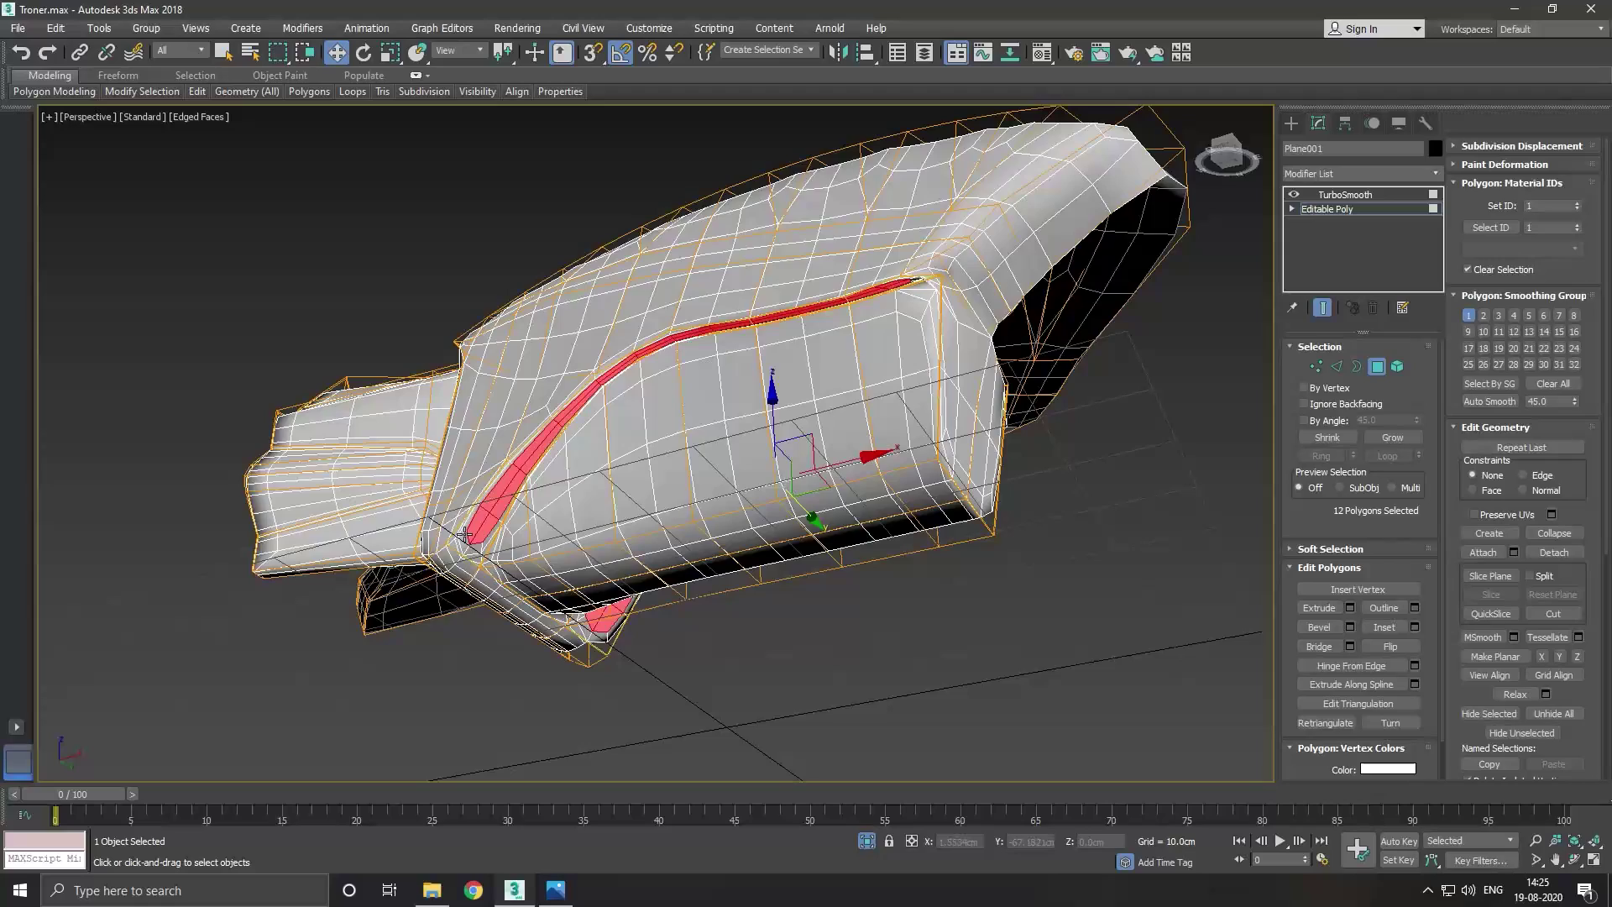
pyautogui.scroll(3, 464, 534)
pyautogui.scroll(2, 481, 542)
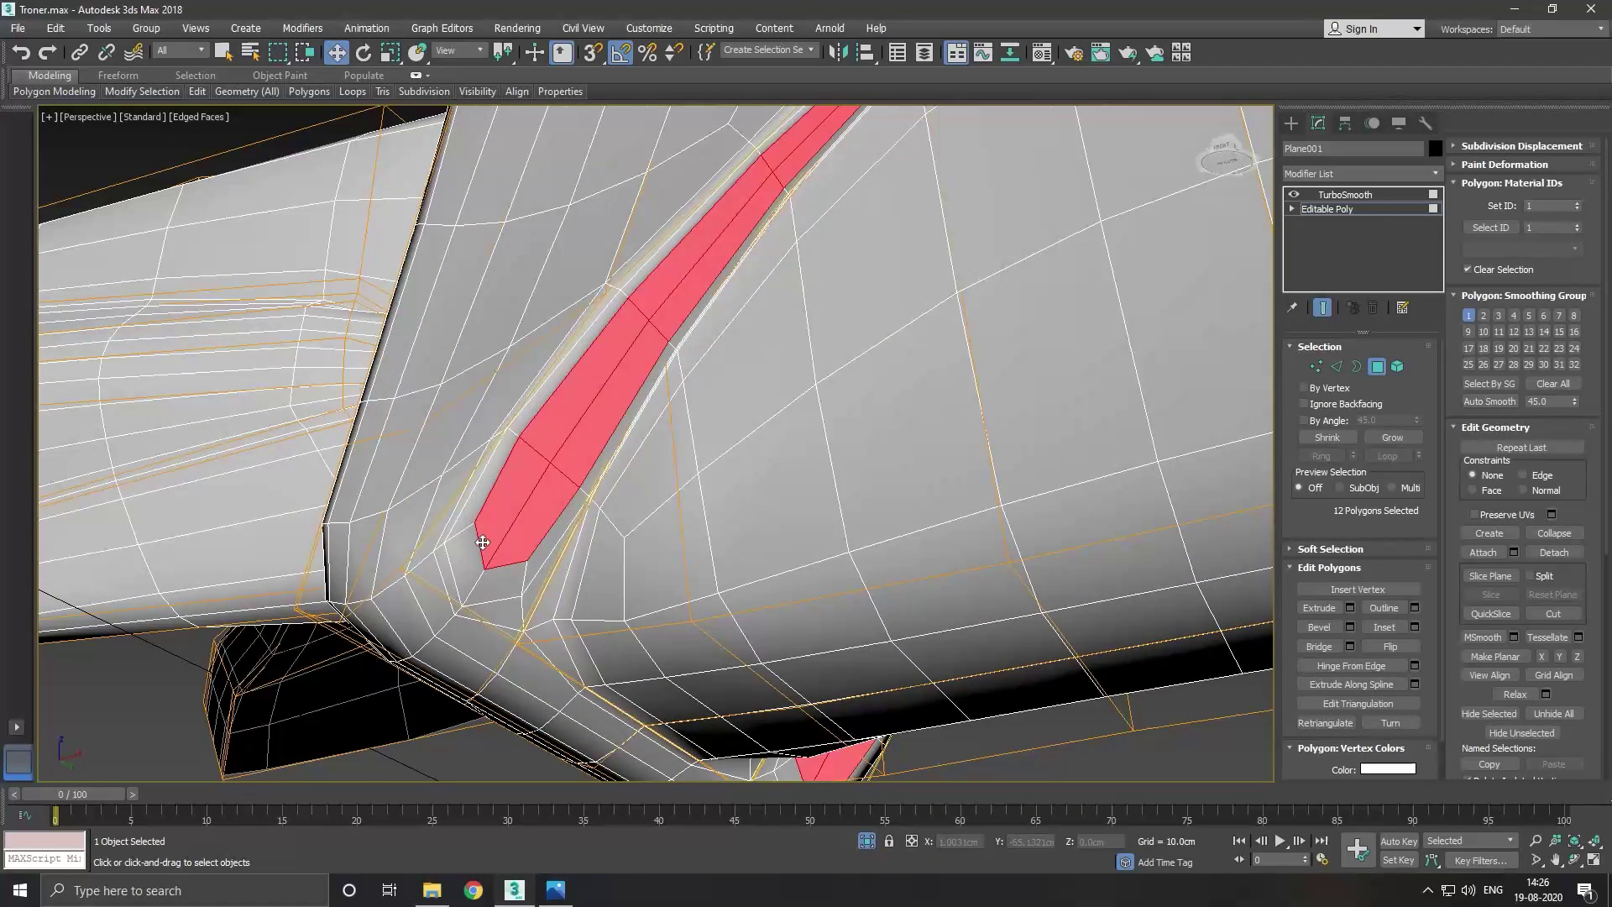
pyautogui.scroll(-4, 483, 542)
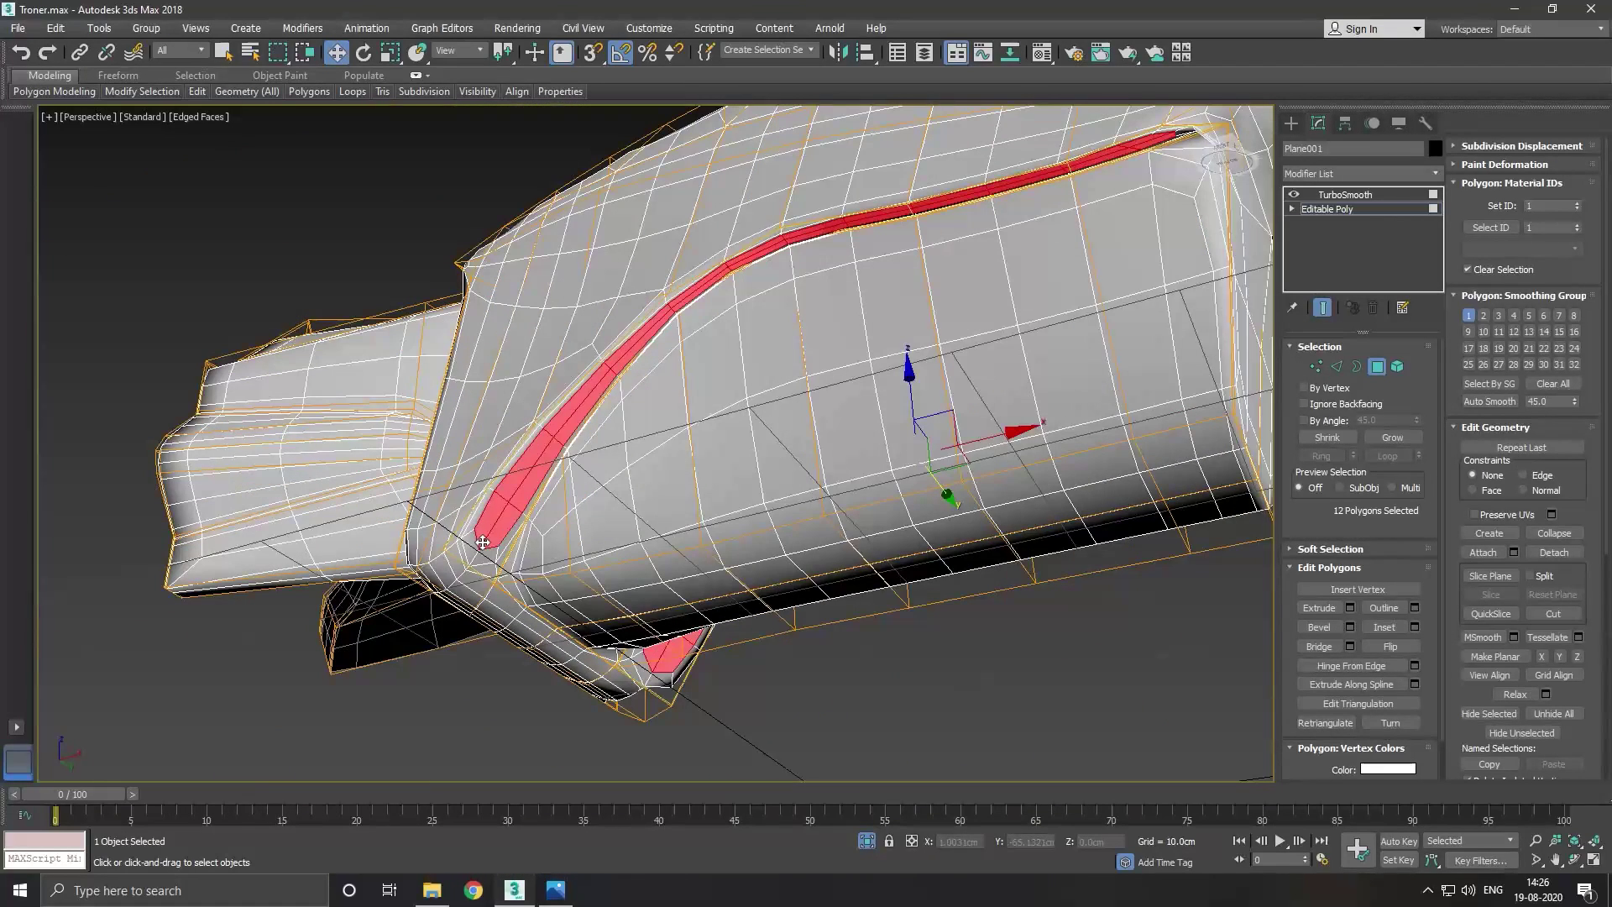
pyautogui.click(1322, 308)
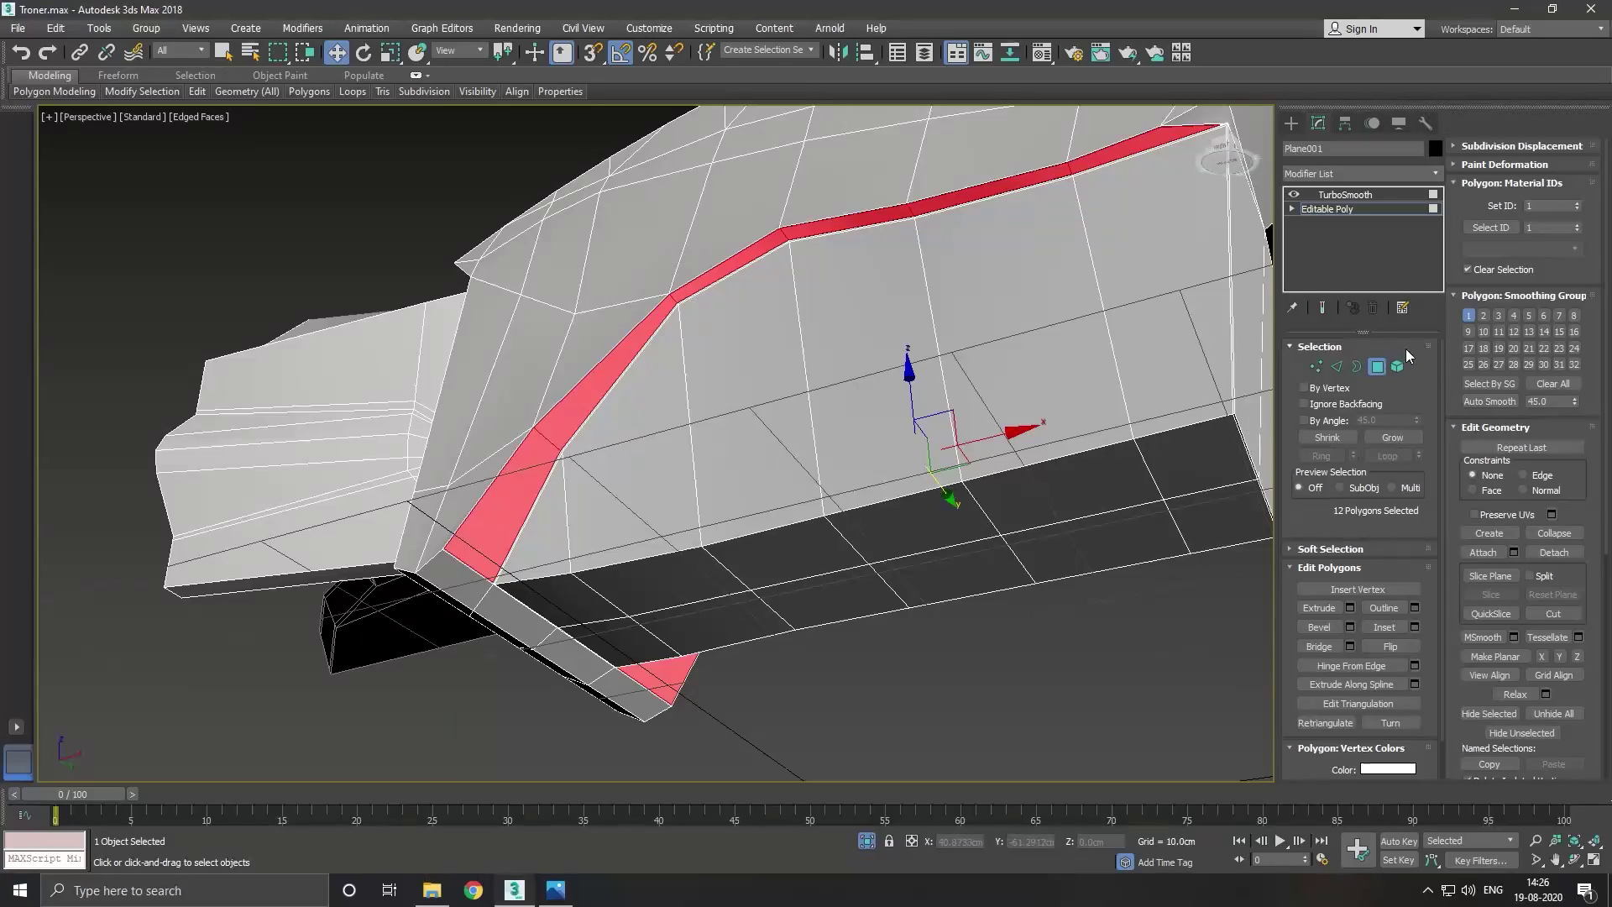
pyautogui.click(1322, 308)
pyautogui.scroll(-4, 643, 496)
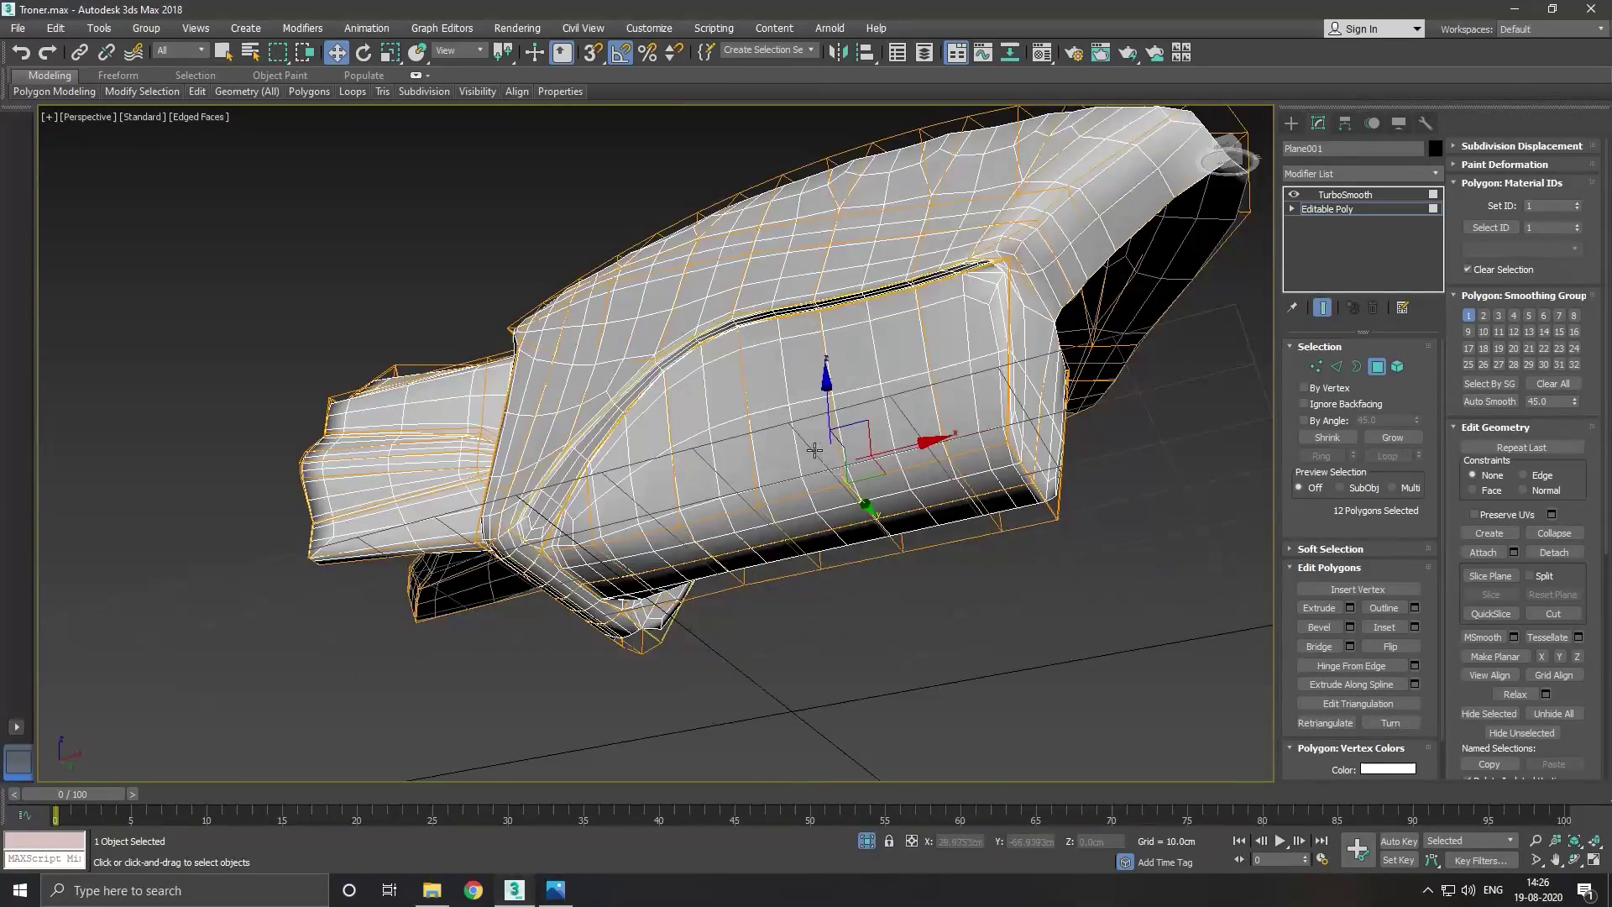
pyautogui.moveTo(815, 449)
pyautogui.keyDown('alt'); pyautogui.mouseDown(button='middle')
pyautogui.moveTo(807, 520)
pyautogui.moveTo(1075, 468)
pyautogui.mouseUp(button='middle'); pyautogui.keyUp('alt')
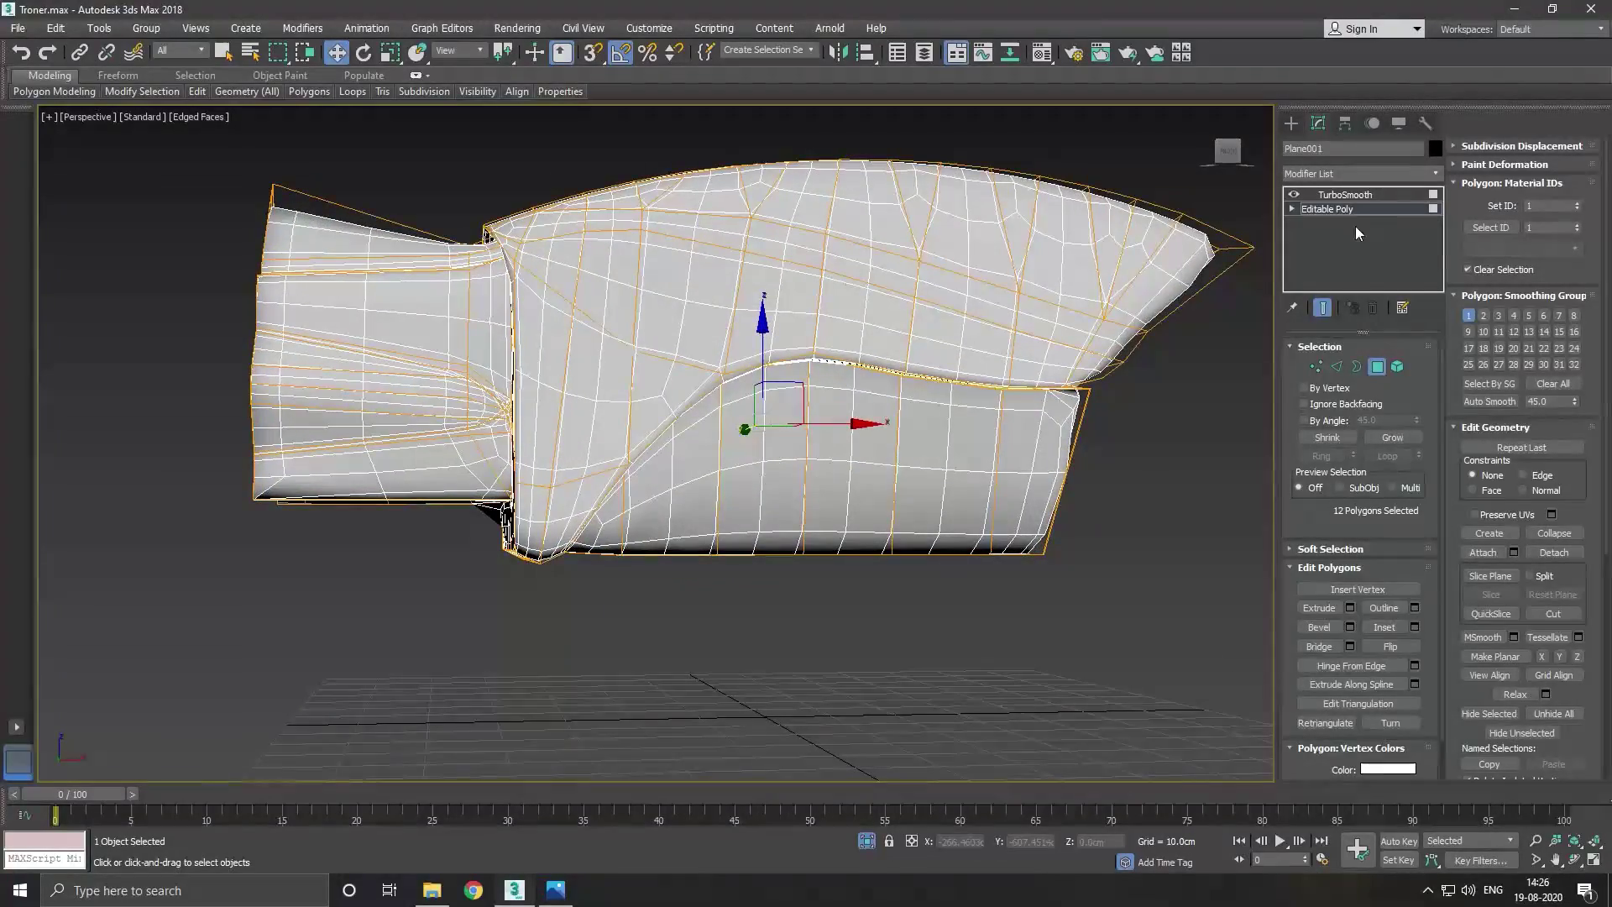
# Raise TurboSmooth iterations to 2, then reselect the Editable Poly.
pyautogui.click(1350, 194)
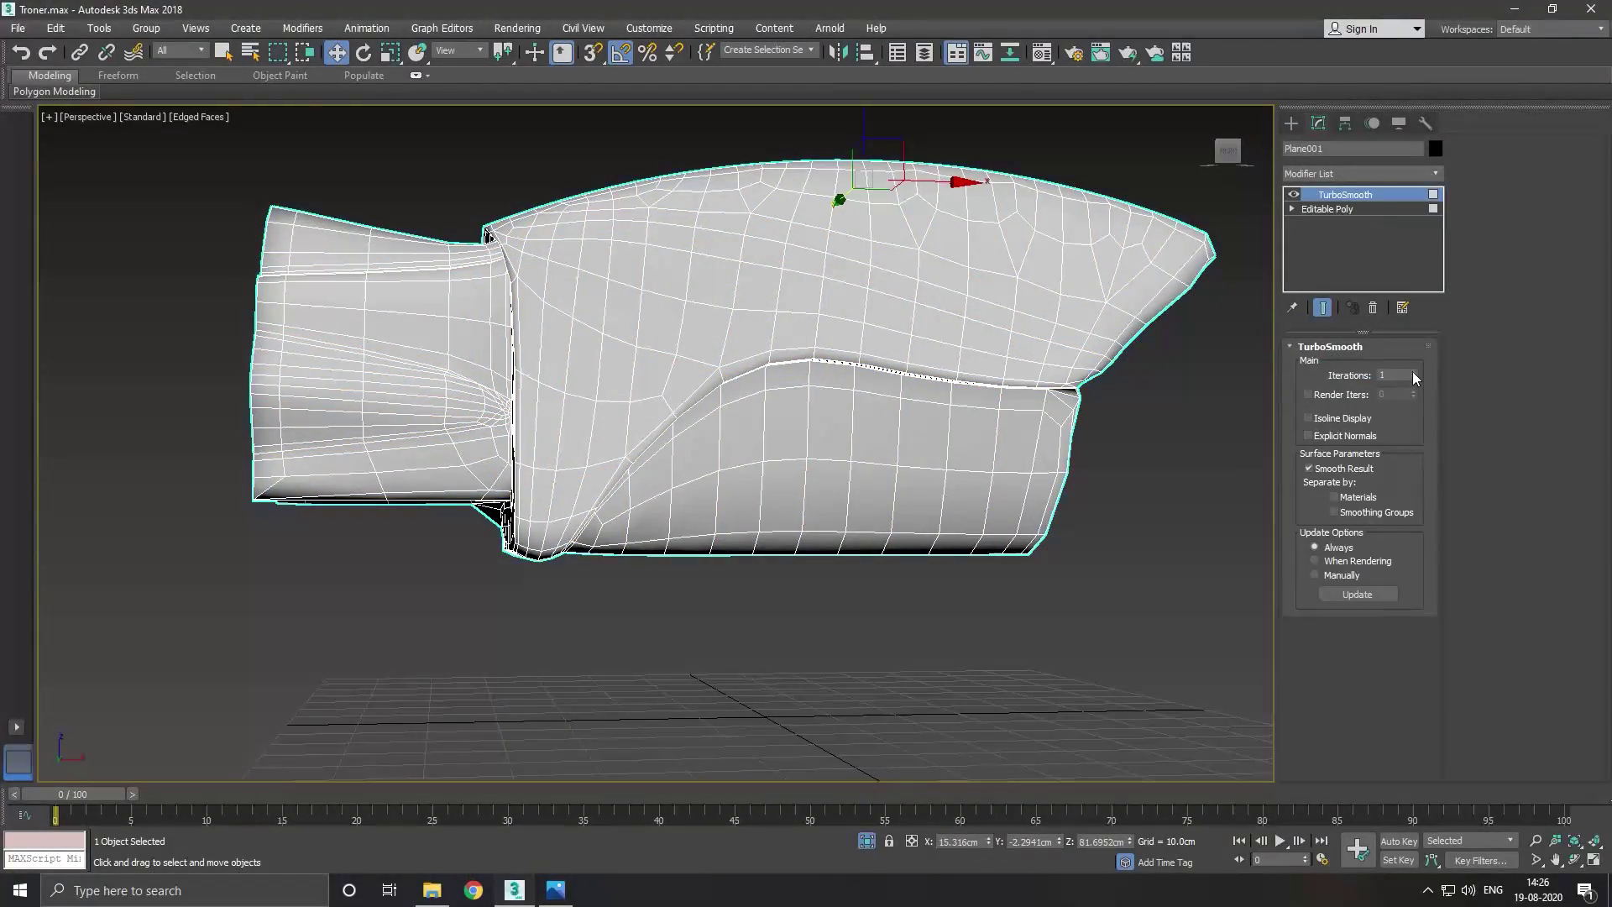
pyautogui.click(1413, 372)
pyautogui.moveTo(979, 450)
pyautogui.keyDown('alt'); pyautogui.mouseDown(button='middle')
pyautogui.moveTo(945, 382)
pyautogui.moveTo(892, 418)
pyautogui.moveTo(915, 411)
pyautogui.mouseUp(button='middle'); pyautogui.keyUp('alt')
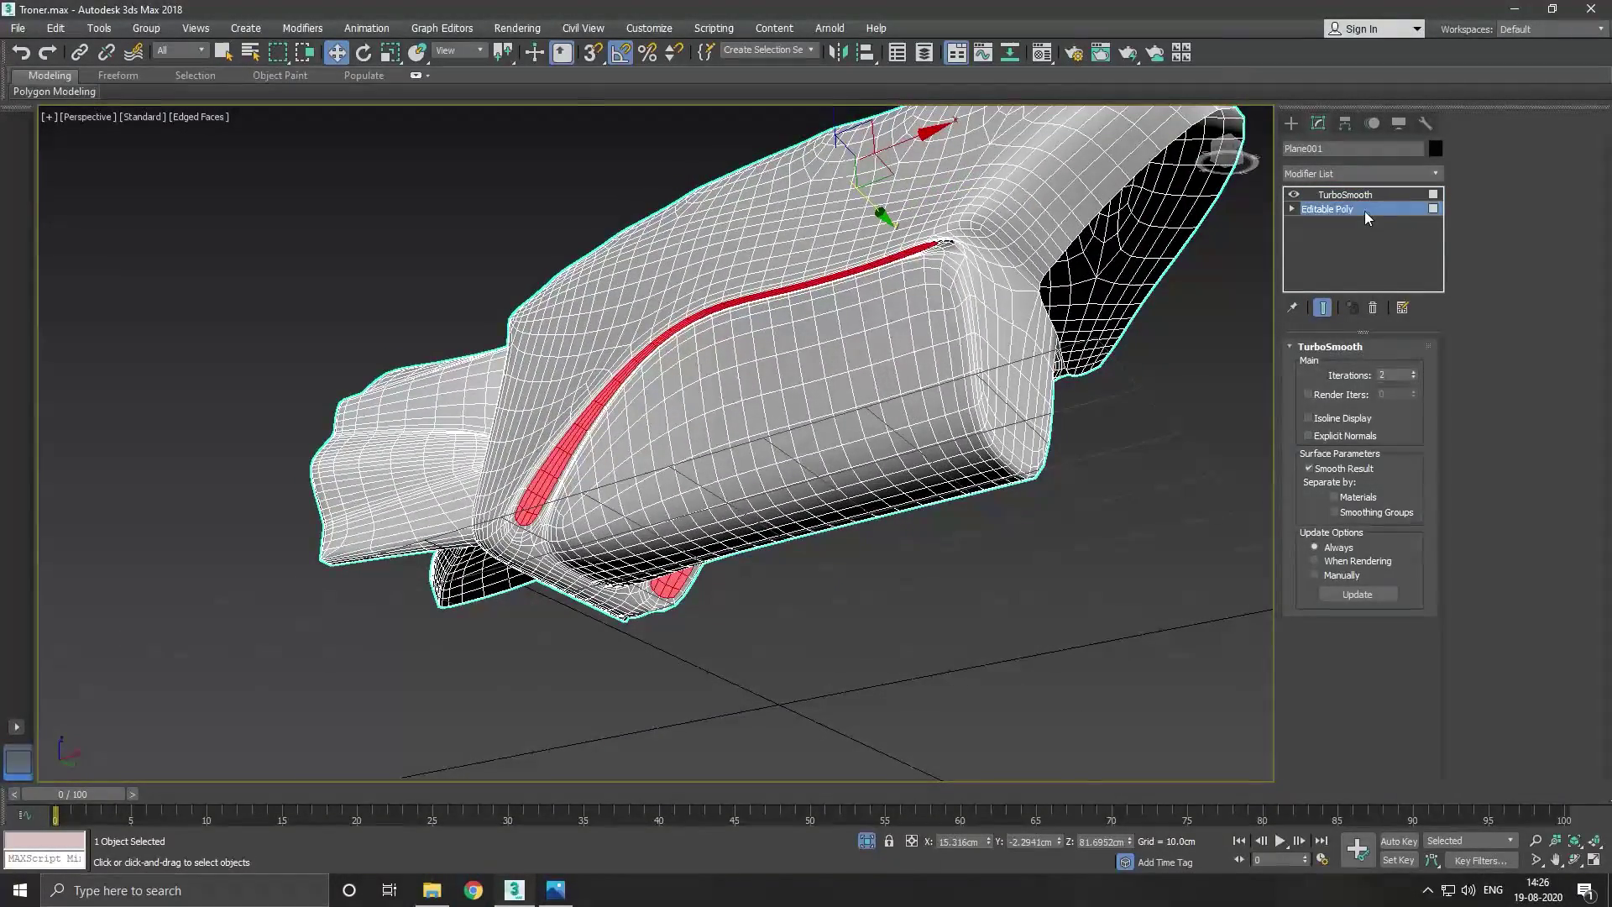
pyautogui.click(1335, 209)
# Inspect the strip's lower front corner with smoothing toggled off and on.
pyautogui.click(1322, 308)
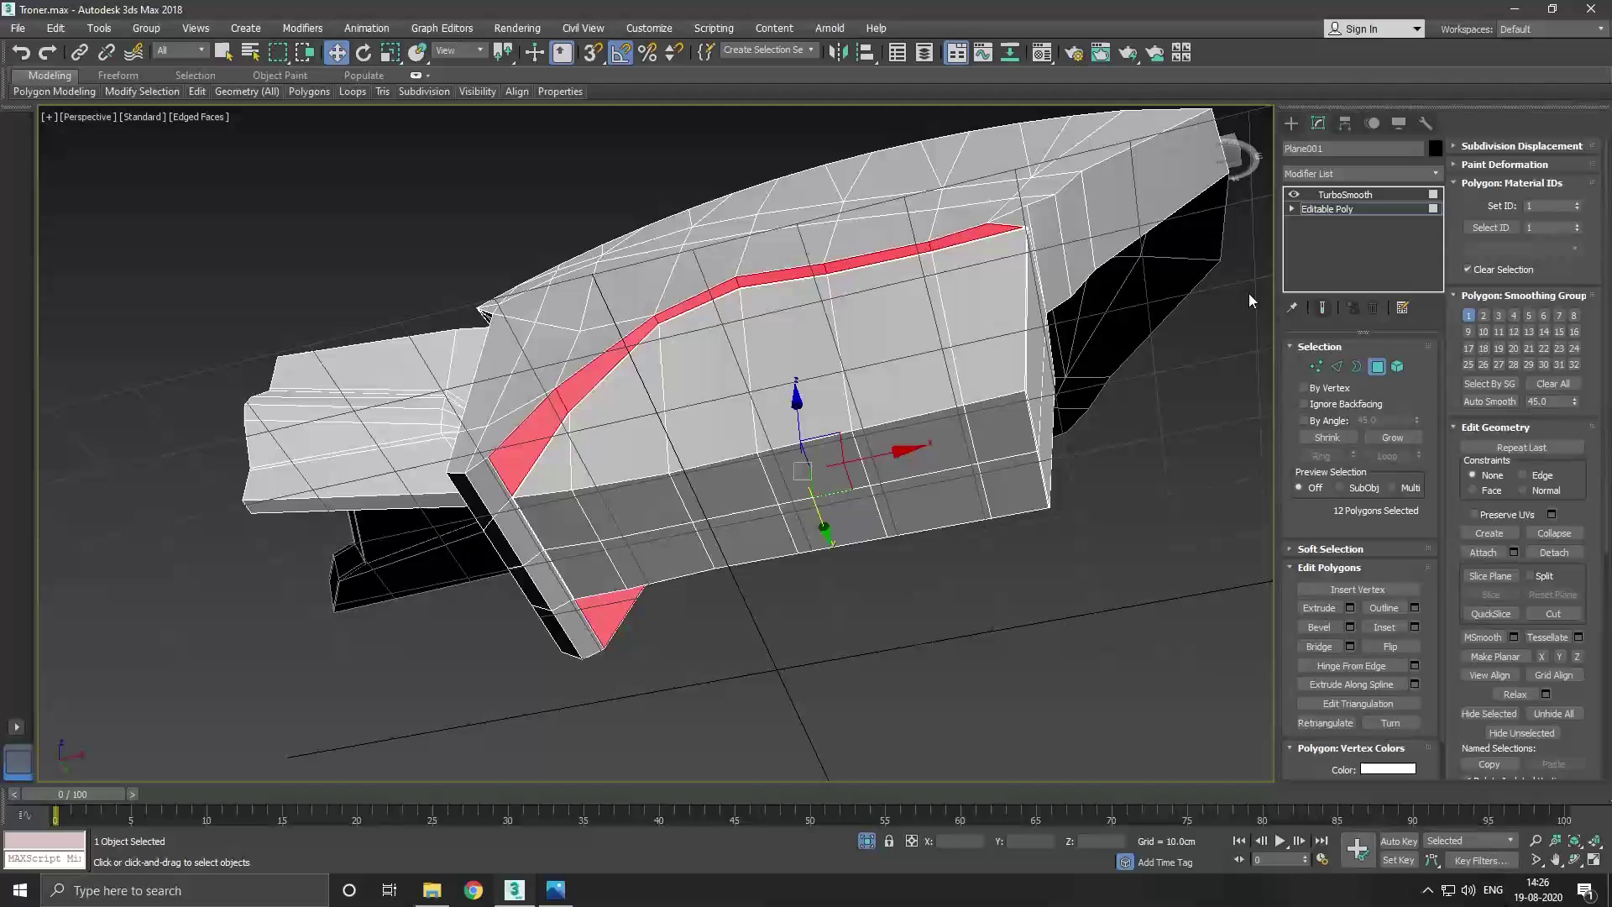
pyautogui.scroll(3, 1046, 233)
pyautogui.scroll(3, 1033, 244)
pyautogui.scroll(-3, 1008, 269)
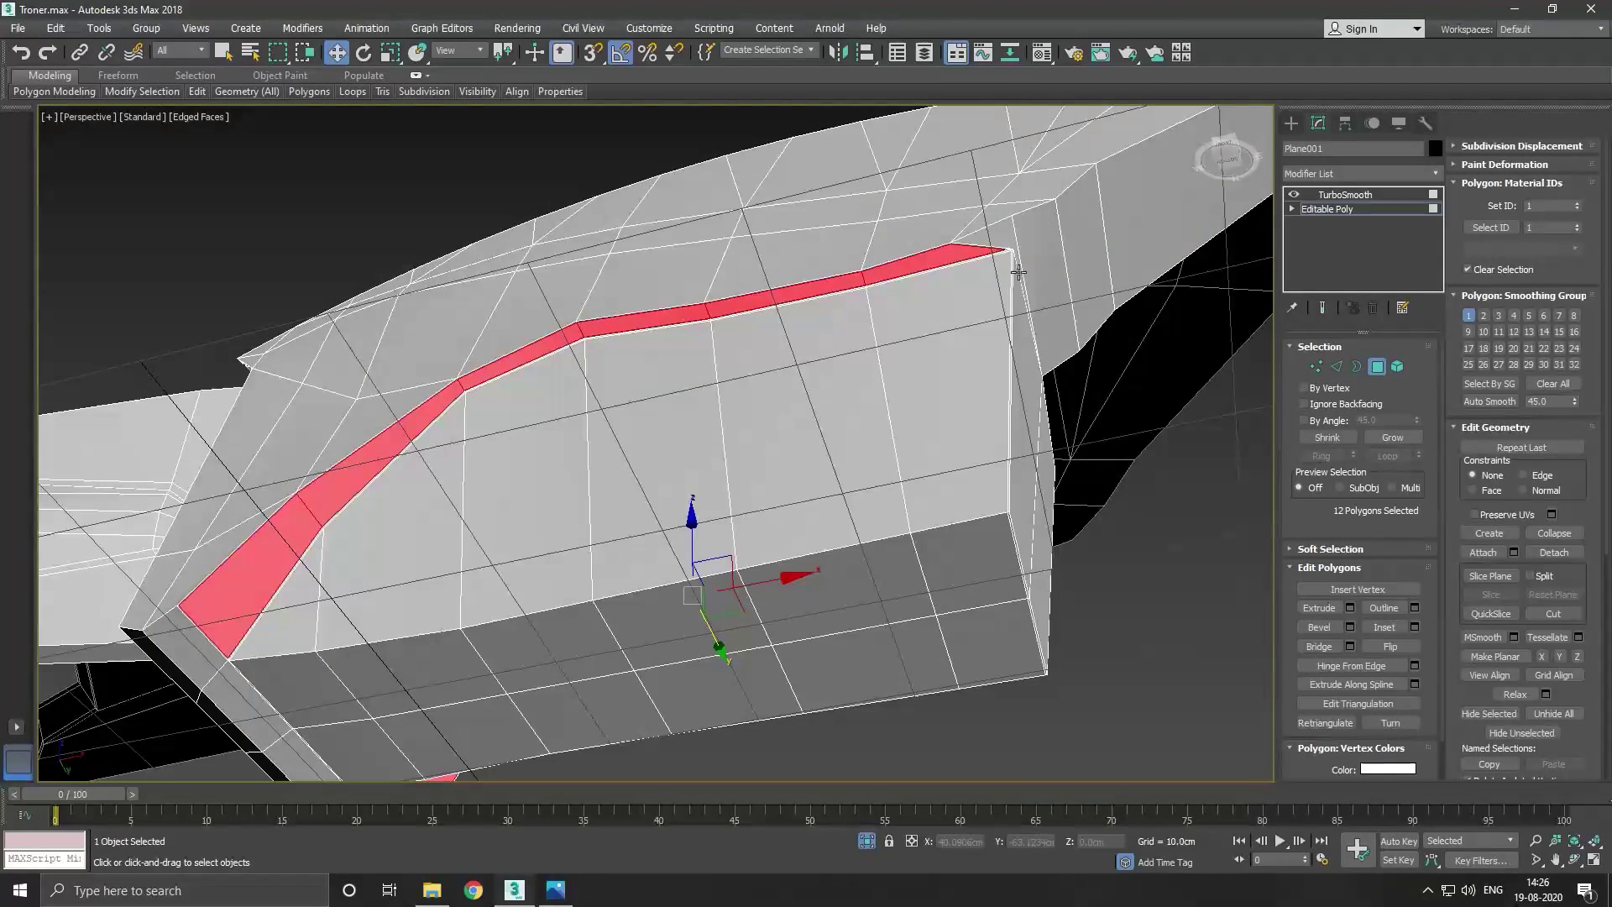
pyautogui.keyDown('alt'); pyautogui.moveTo(1084, 303); pyautogui.dragTo(1069, 384, button='middle'); pyautogui.keyUp('alt')
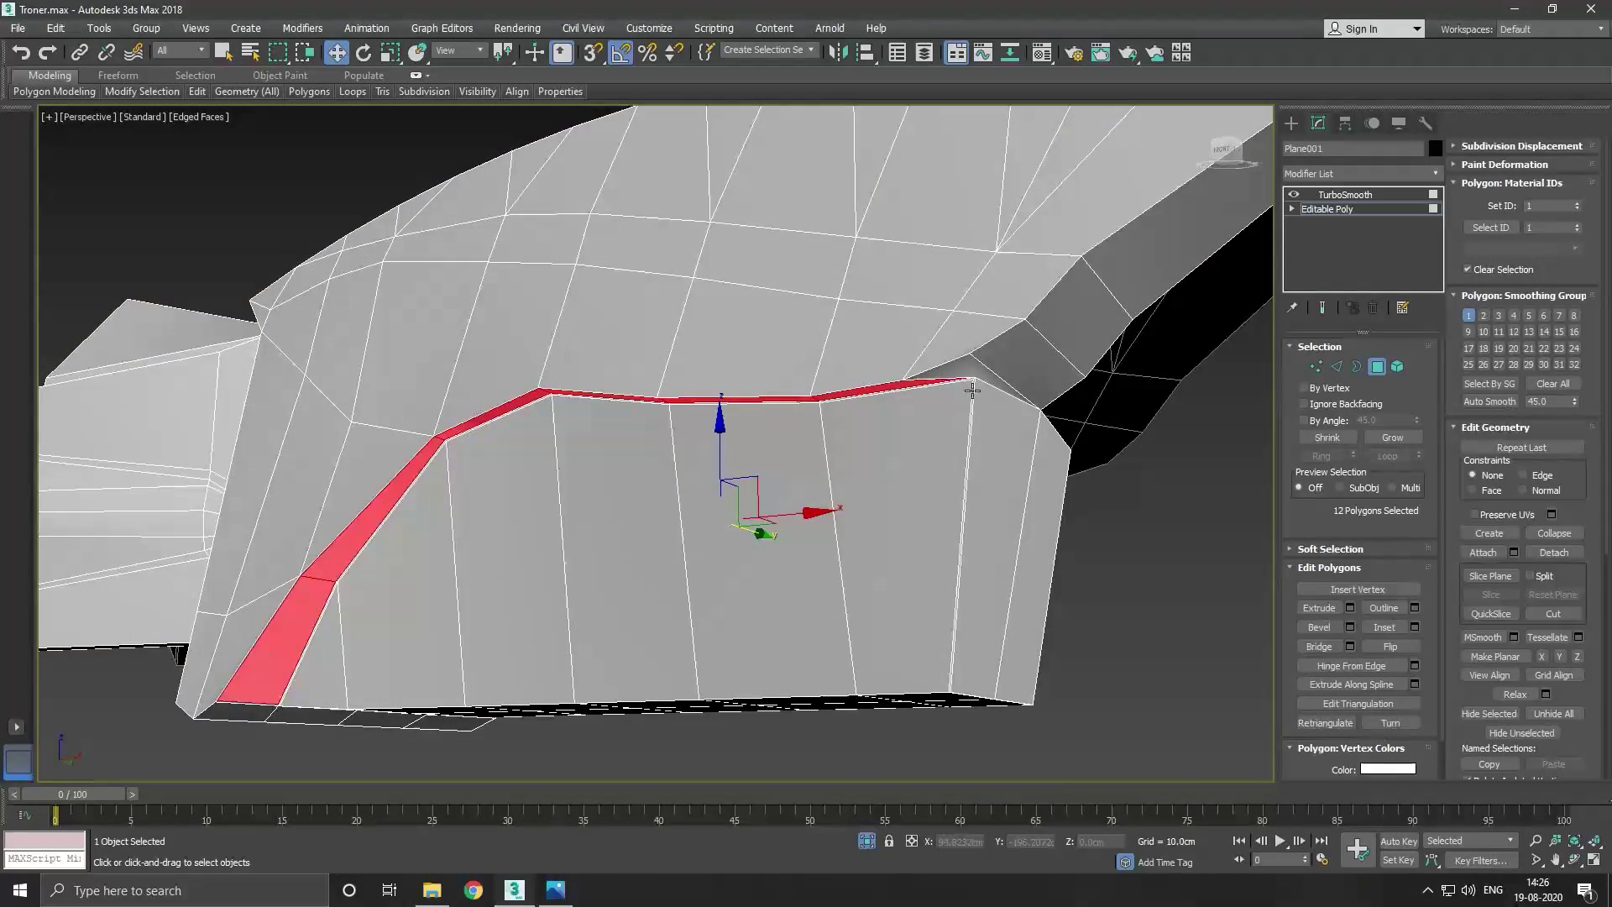
pyautogui.scroll(2, 981, 393)
pyautogui.click(1322, 308)
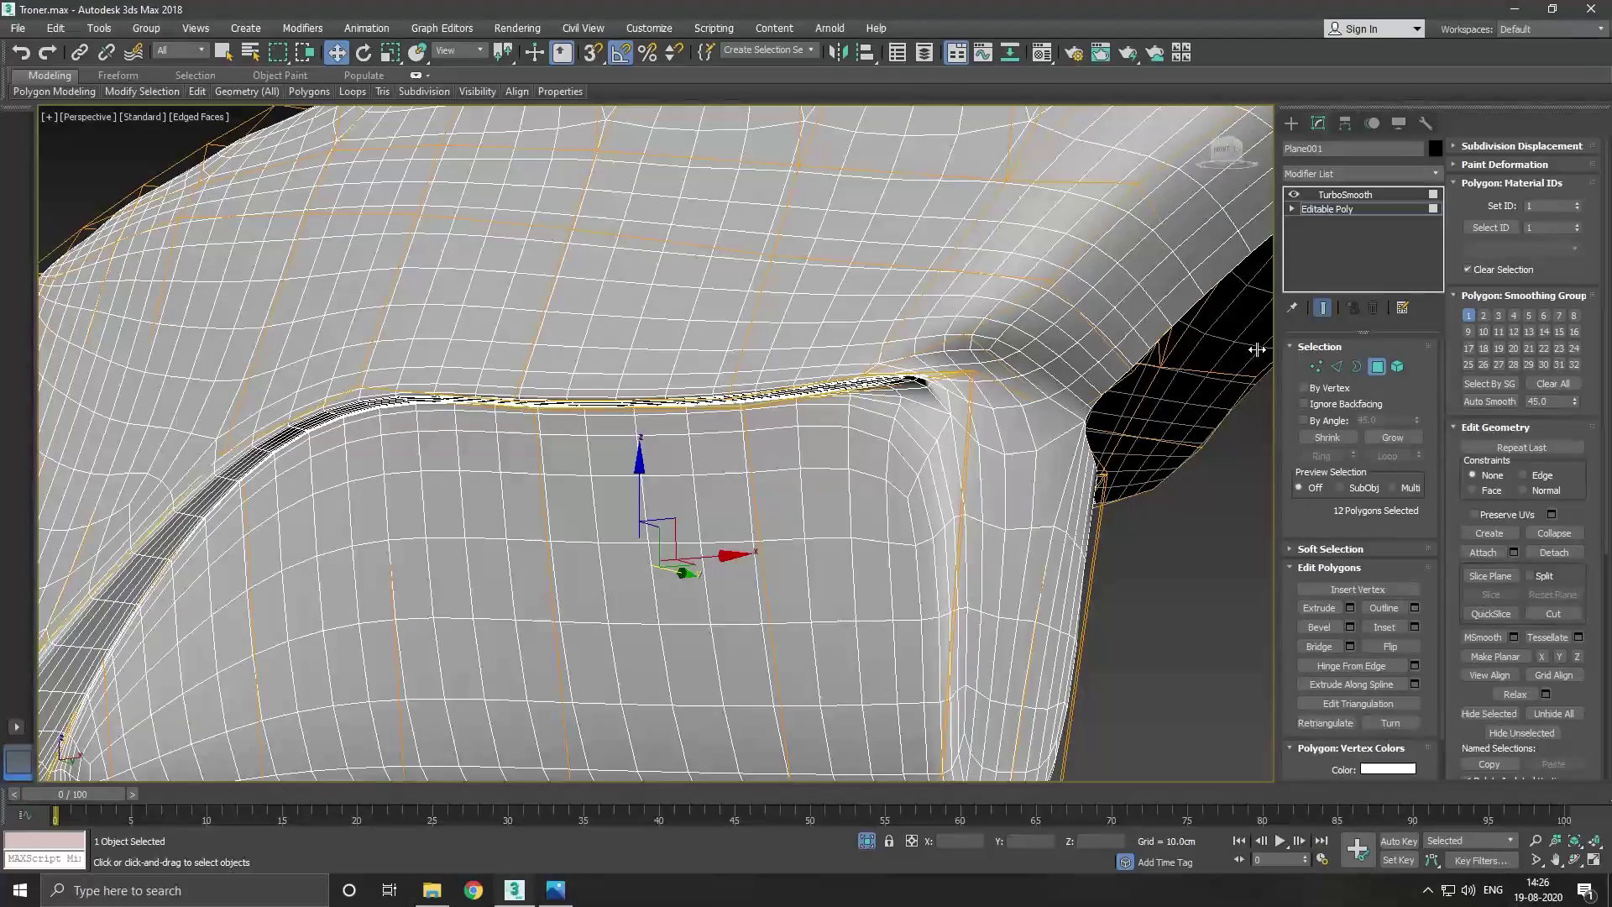
pyautogui.keyDown('alt'); pyautogui.moveTo(1012, 409); pyautogui.dragTo(1018, 378, button='middle'); pyautogui.keyUp('alt')
pyautogui.click(1327, 309)
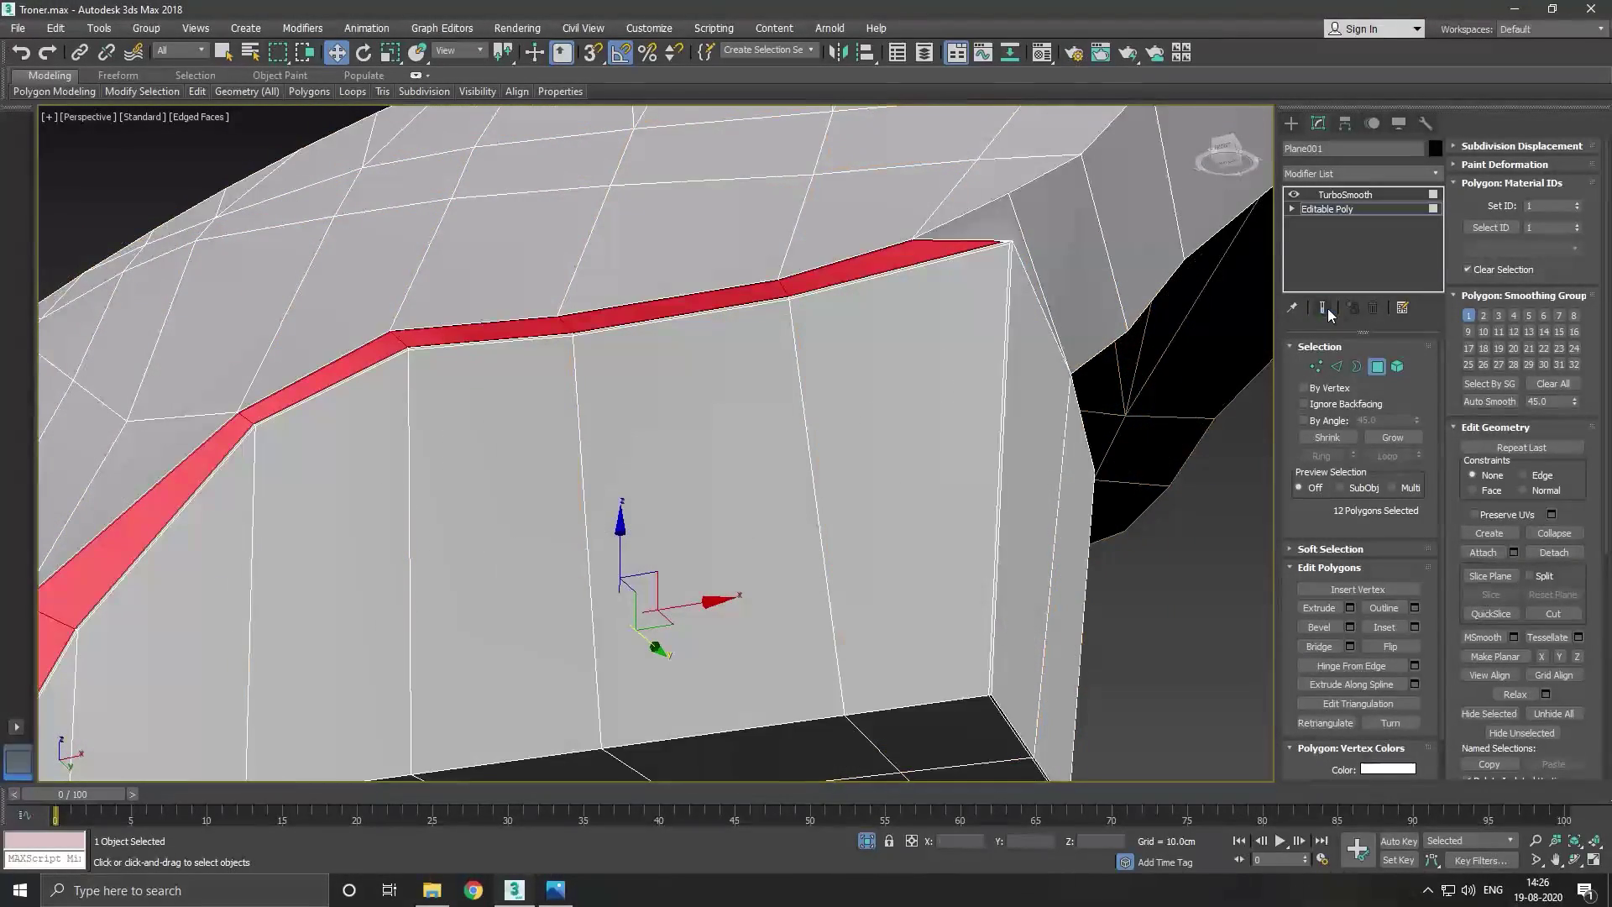
# In Front view, move the strip's right-corner vertices slightly down and left.
pyautogui.click(1316, 367)
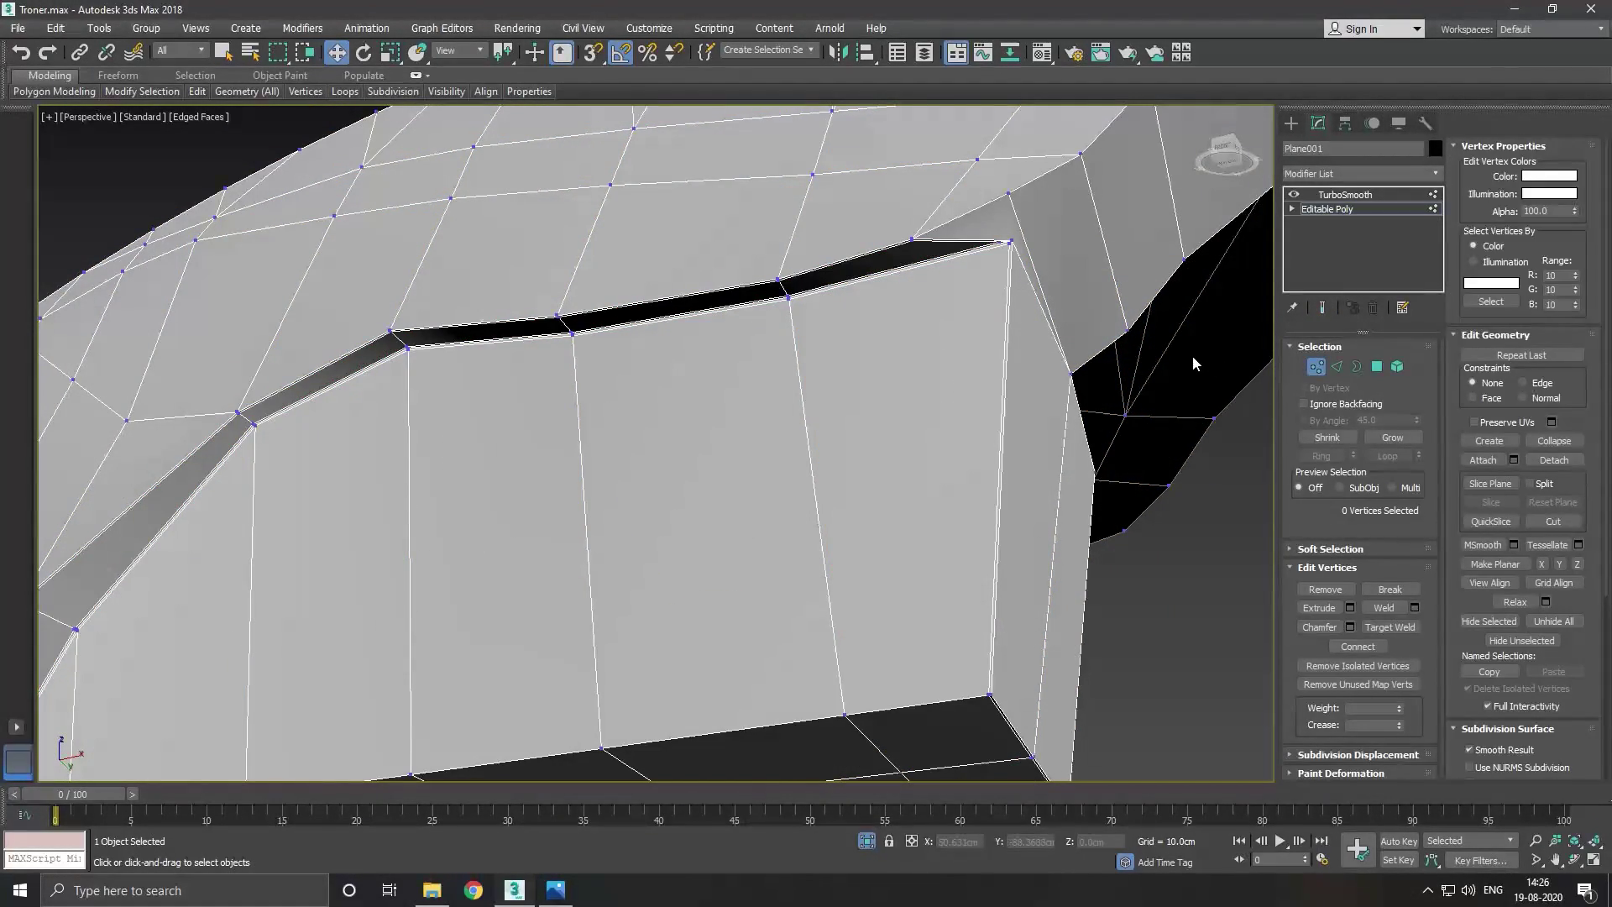
pyautogui.press('f')
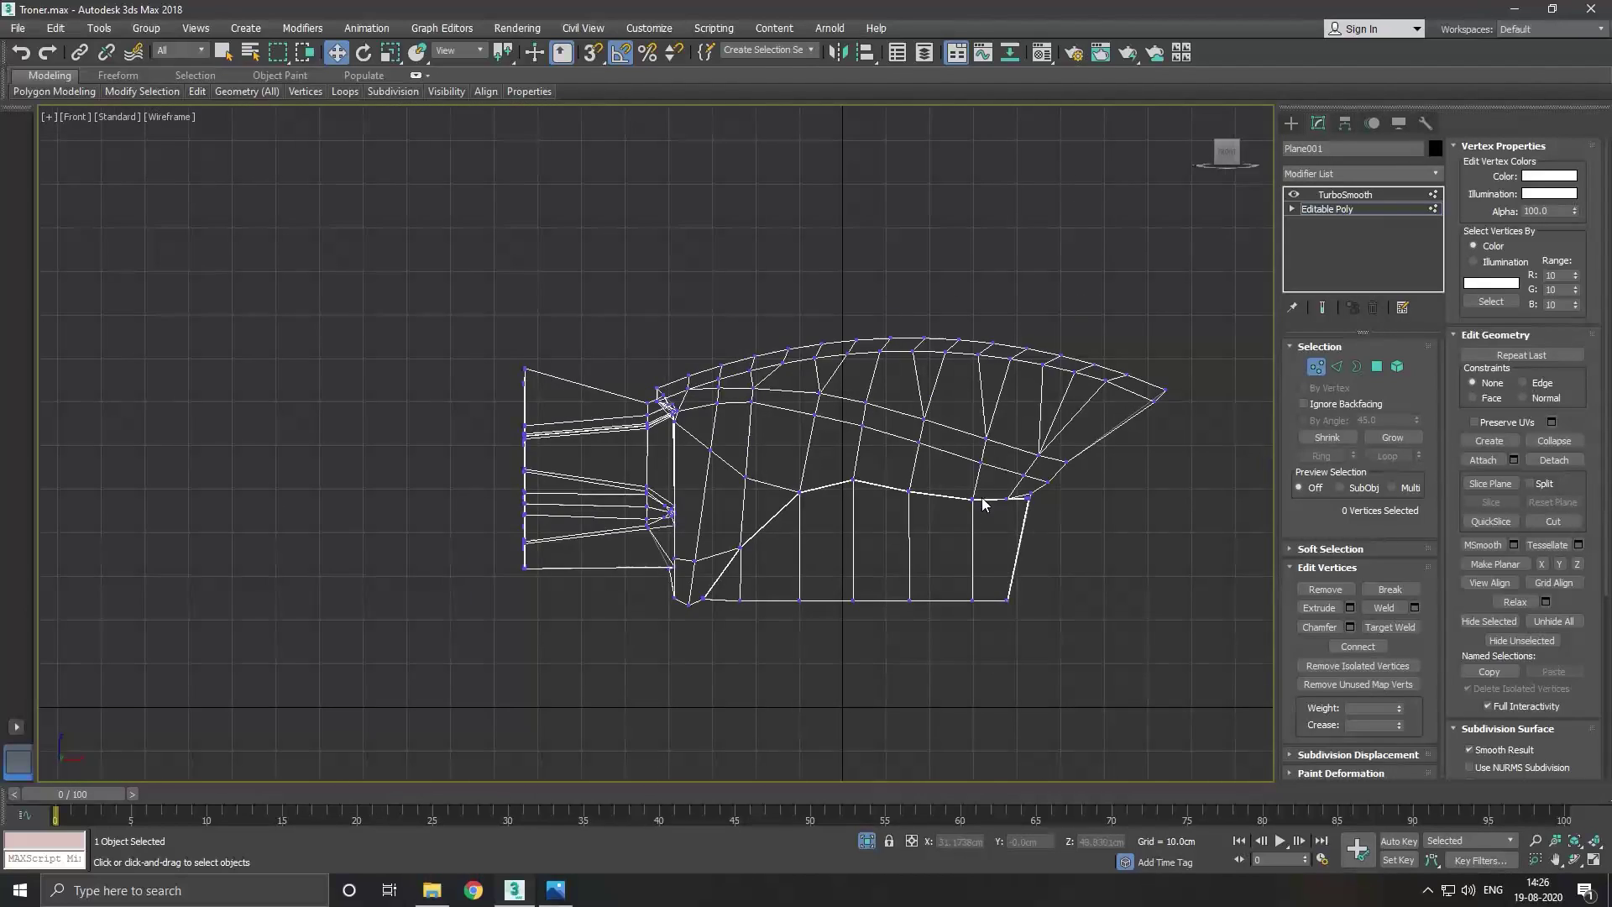
pyautogui.scroll(5, 1032, 510)
pyautogui.scroll(3, 1044, 477)
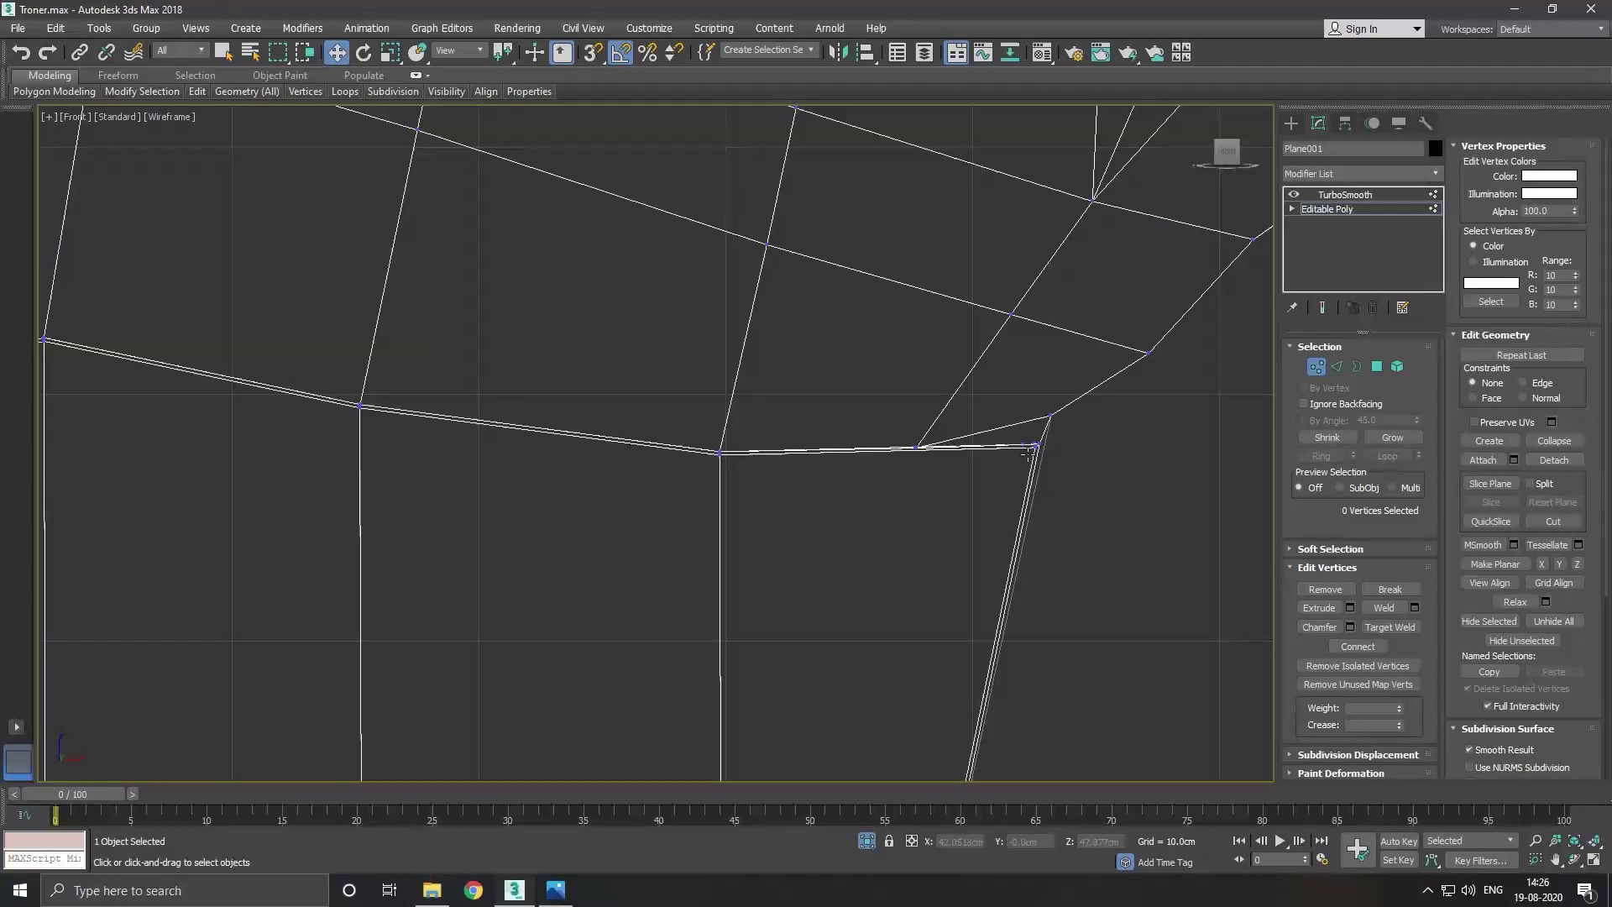
pyautogui.moveTo(1009, 481); pyautogui.dragTo(1025, 450, button='middle')
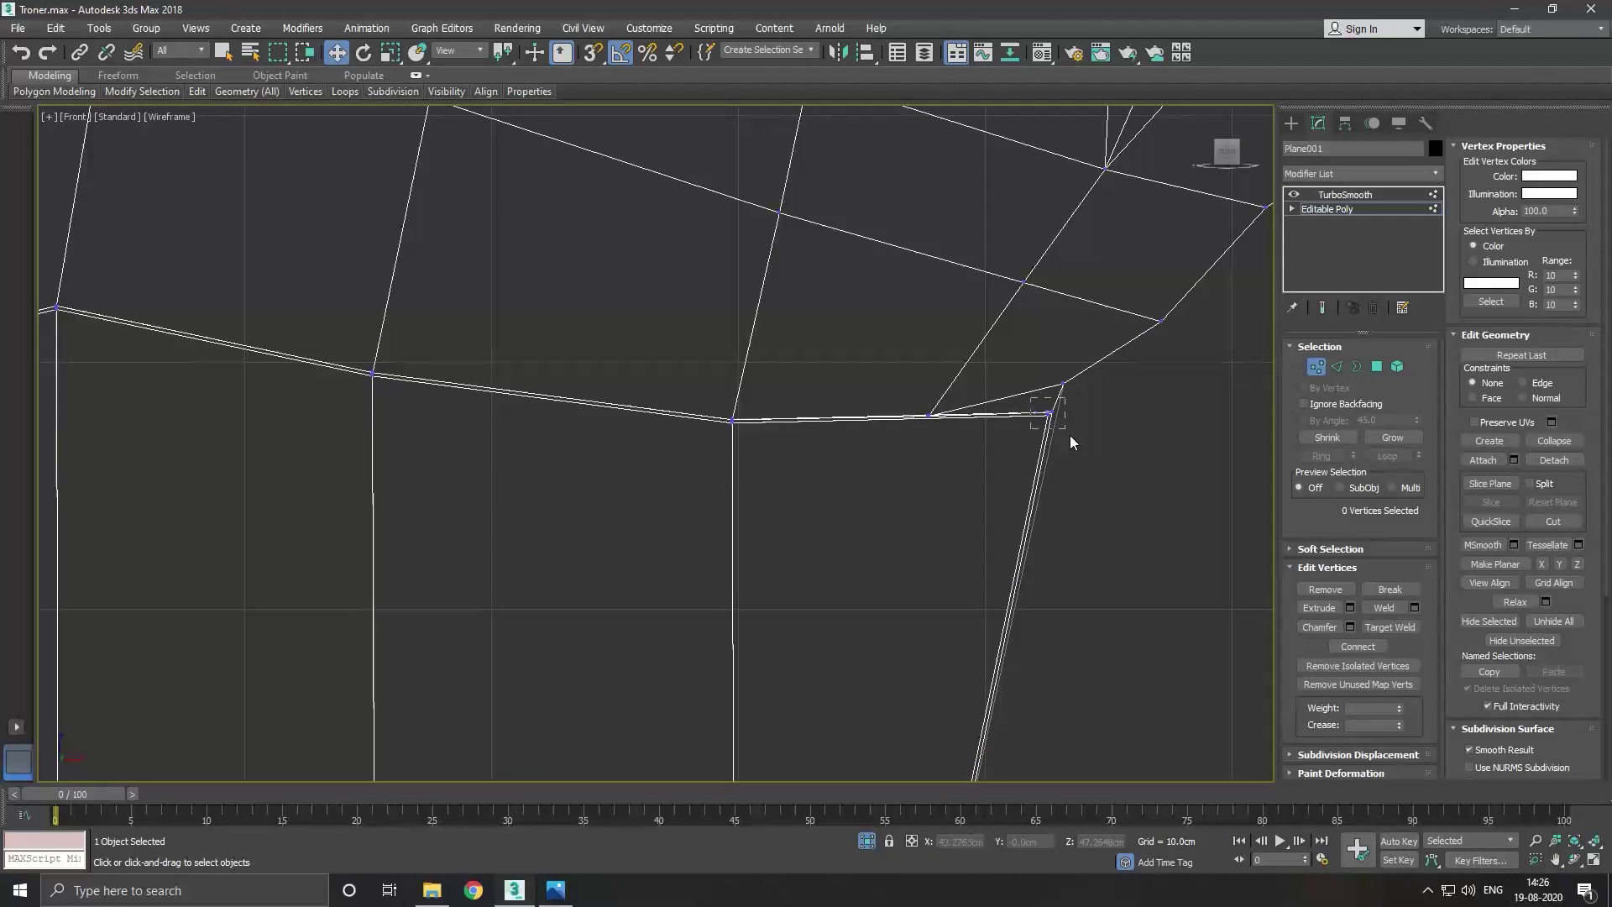
pyautogui.moveTo(1084, 459)
pyautogui.mouseDown()
pyautogui.moveTo(1096, 472)
pyautogui.moveTo(1034, 420)
pyautogui.mouseUp()
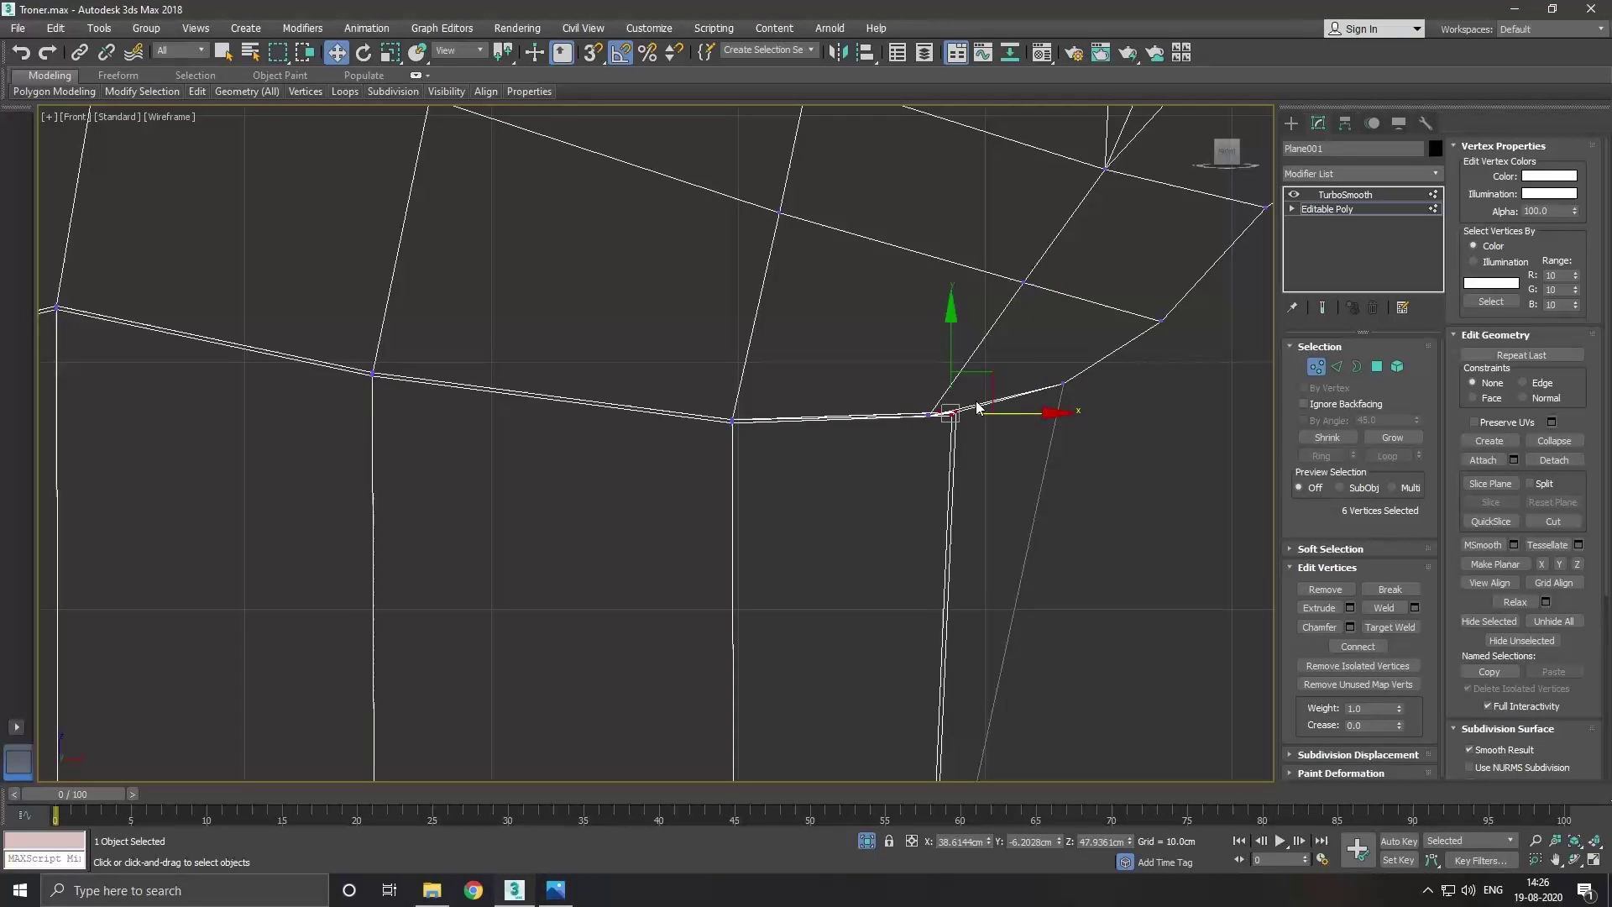
pyautogui.moveTo(952, 351); pyautogui.dragTo(953, 364)
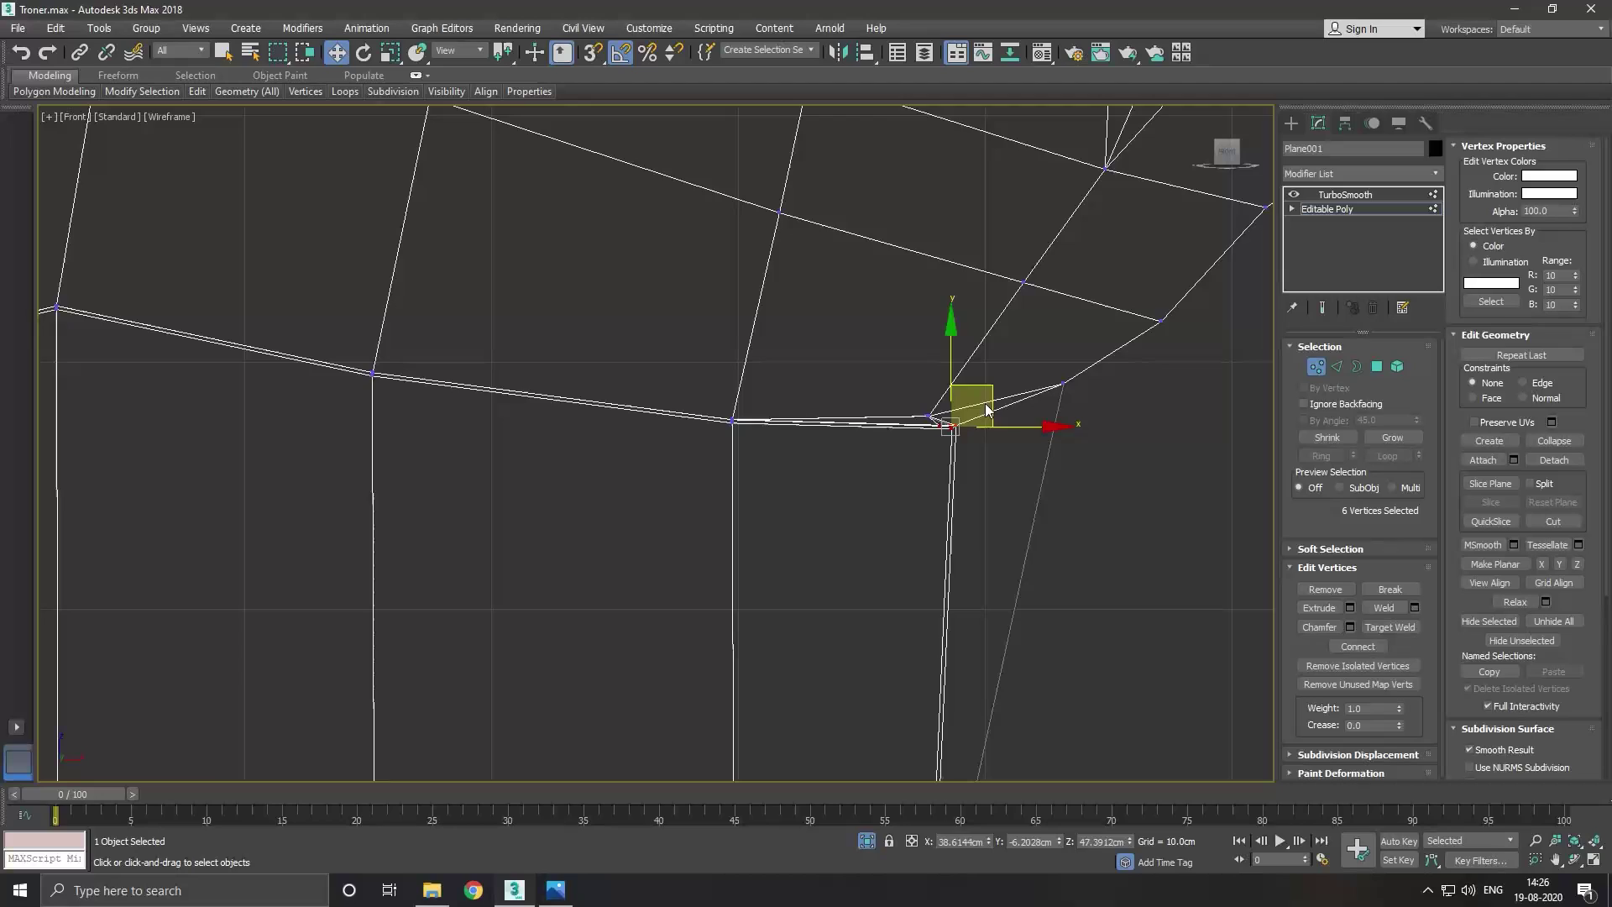
pyautogui.moveTo(1017, 438); pyautogui.dragTo(998, 430)
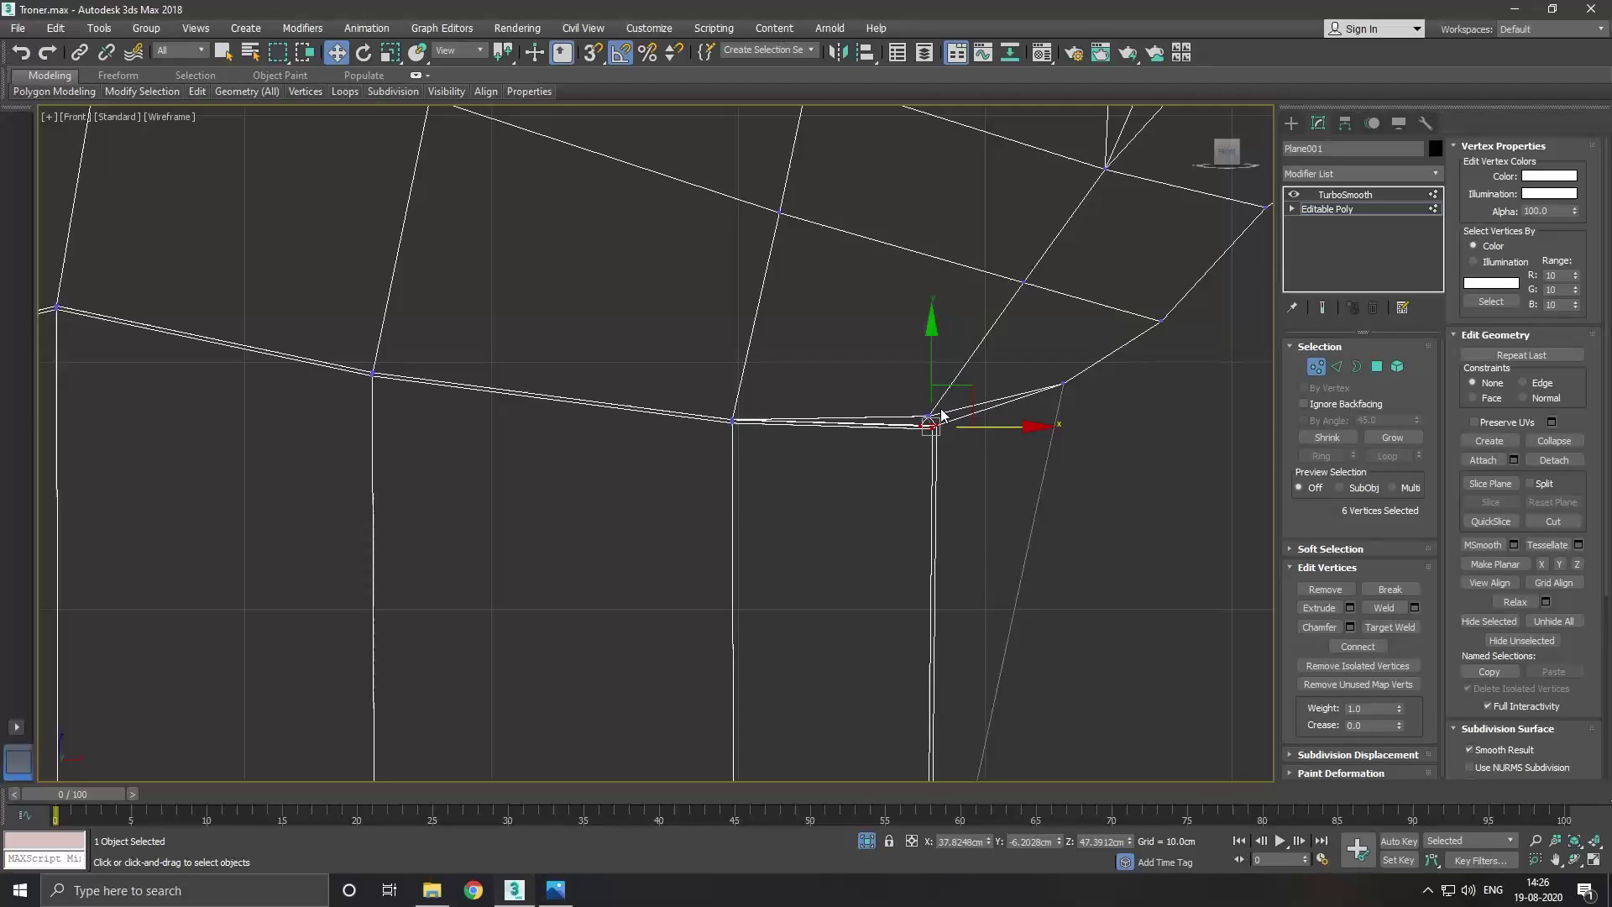
# Move vertex 351 right onto the panel's vertical edge.
pyautogui.scroll(5, 942, 412)
pyautogui.click(884, 463)
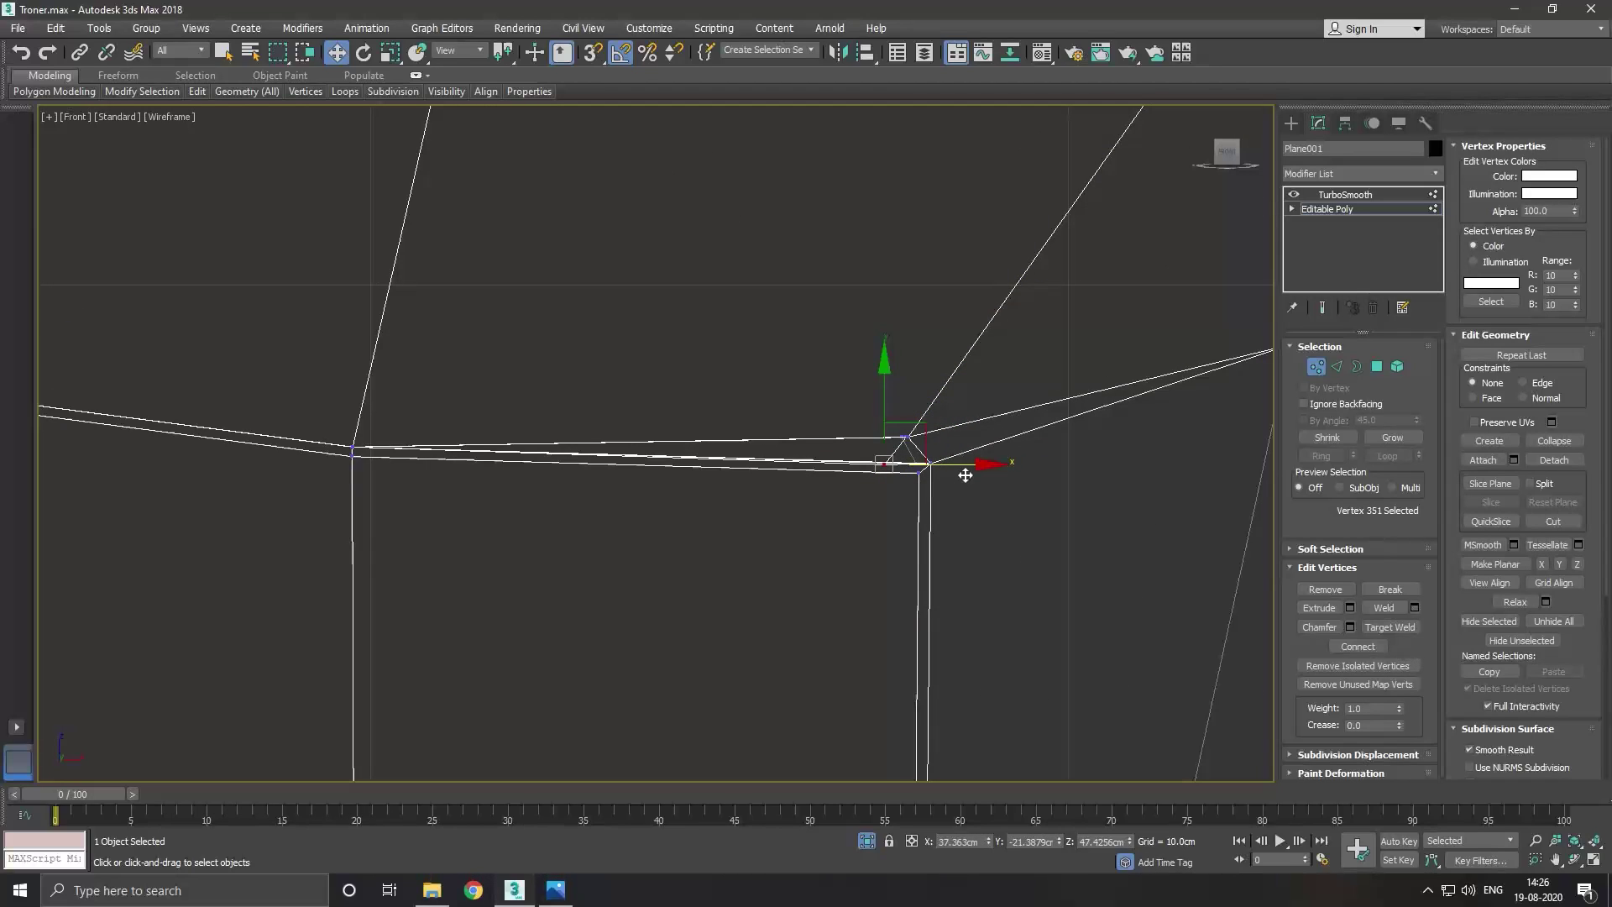
pyautogui.moveTo(978, 466); pyautogui.dragTo(1003, 455)
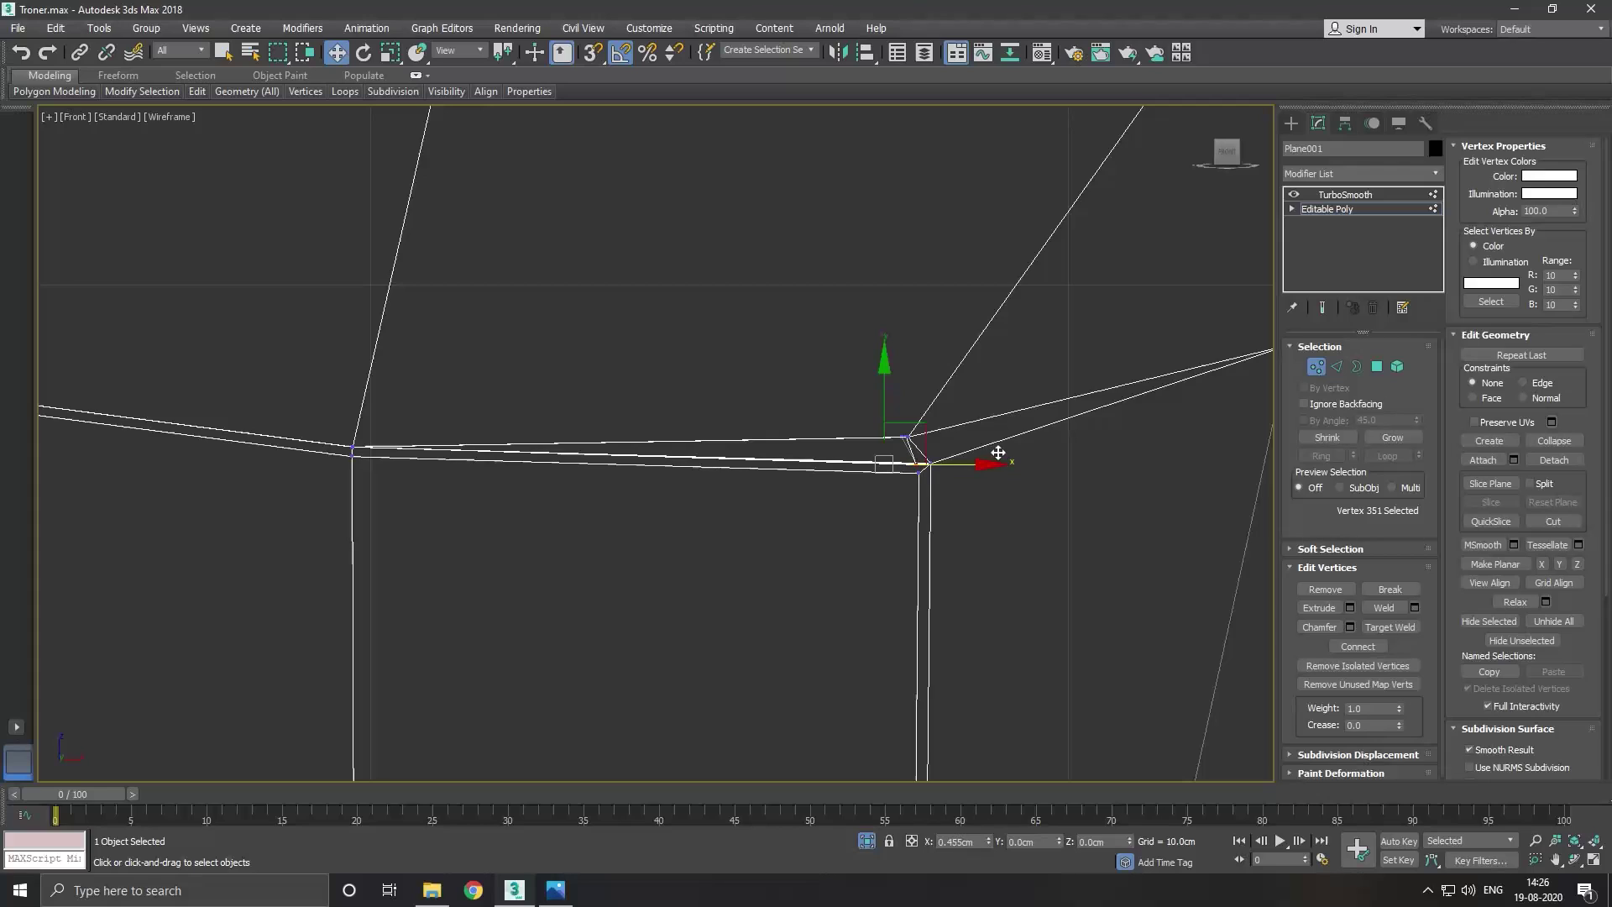
pyautogui.scroll(-2, 927, 438)
pyautogui.scroll(-2, 928, 438)
pyautogui.scroll(-1, 929, 445)
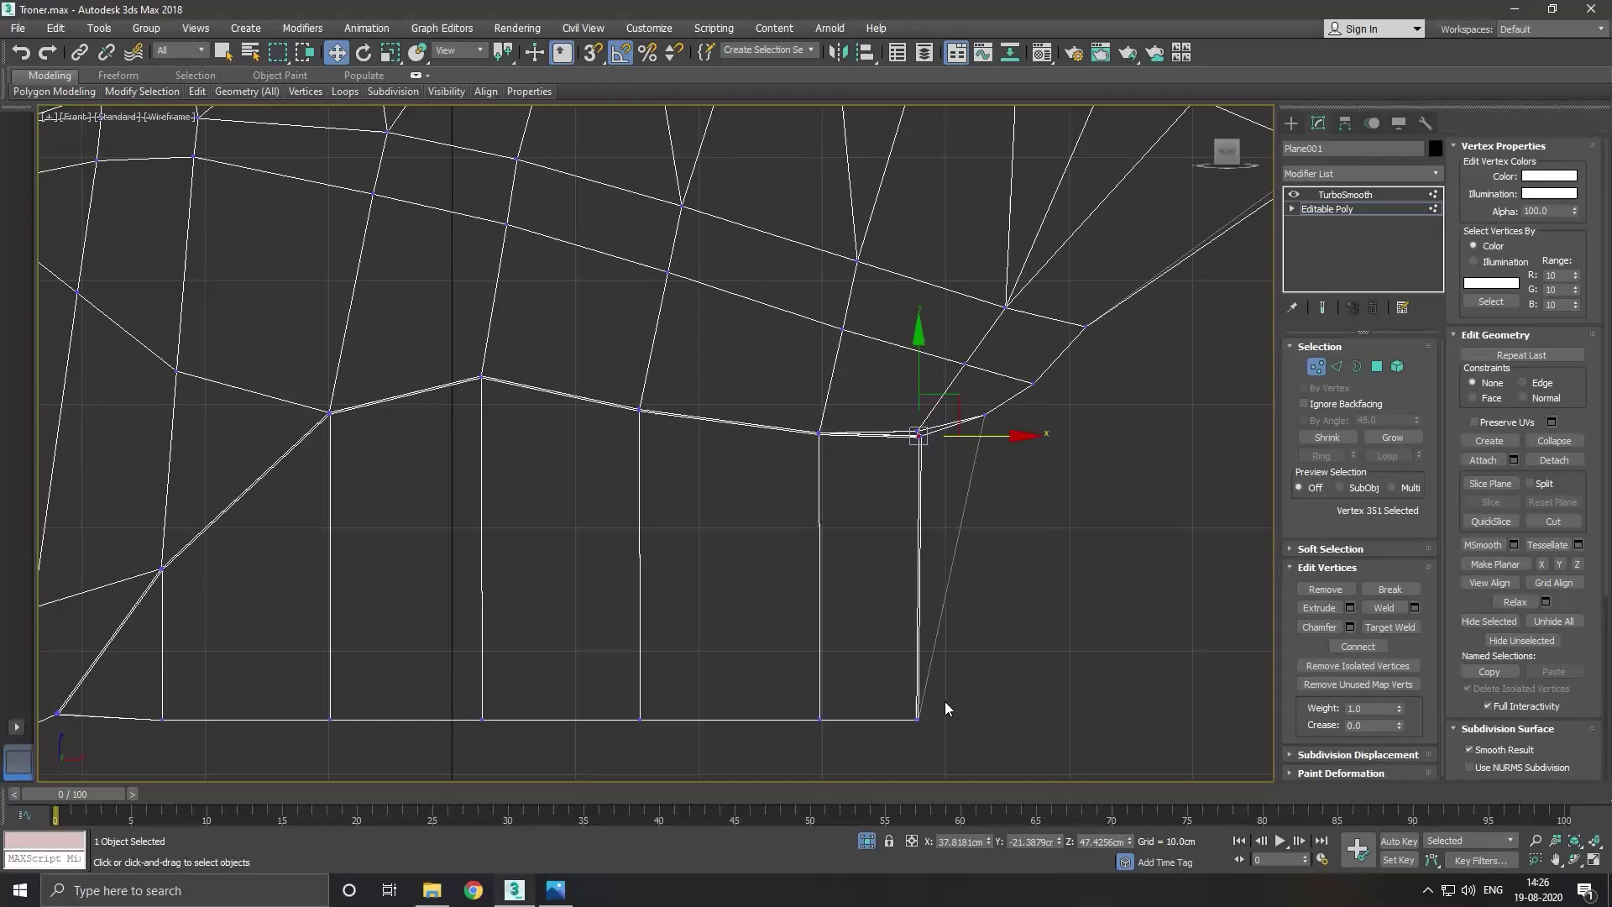
pyautogui.moveTo(945, 702); pyautogui.dragTo(951, 589, button='middle')
# Select the panel's two bottom corner vertices and check them in Front and Perspective views.
pyautogui.press('p')
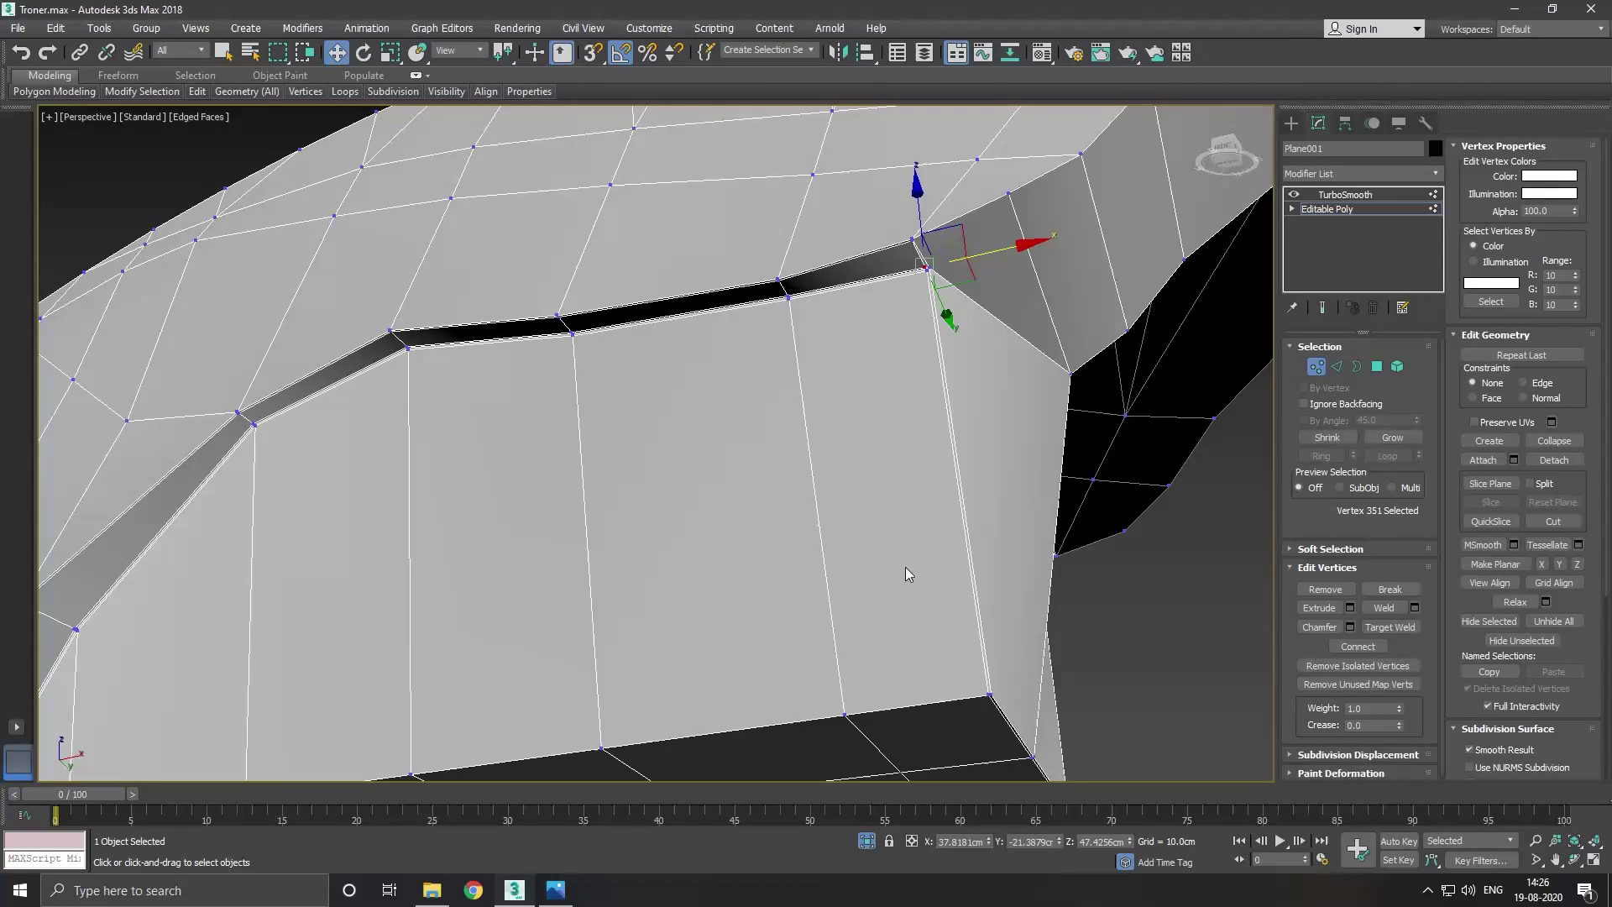
pyautogui.keyDown('alt'); pyautogui.moveTo(1012, 718); pyautogui.dragTo(1123, 727, button='middle'); pyautogui.keyUp('alt')
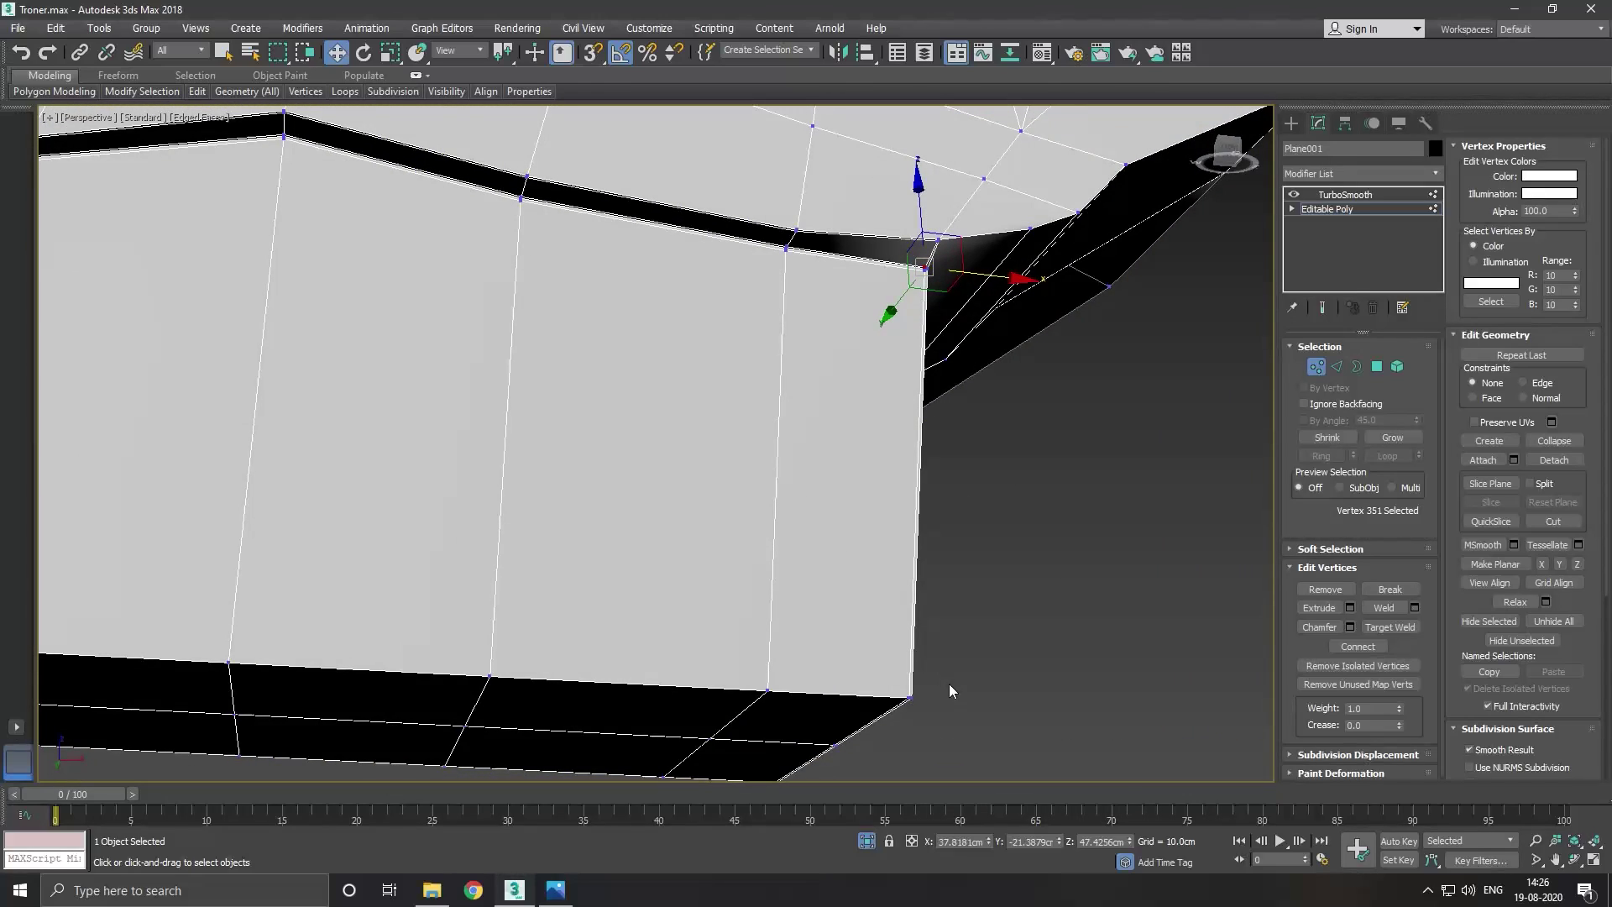
pyautogui.moveTo(893, 728)
pyautogui.mouseDown()
pyautogui.moveTo(967, 698)
pyautogui.moveTo(912, 702)
pyautogui.mouseUp()
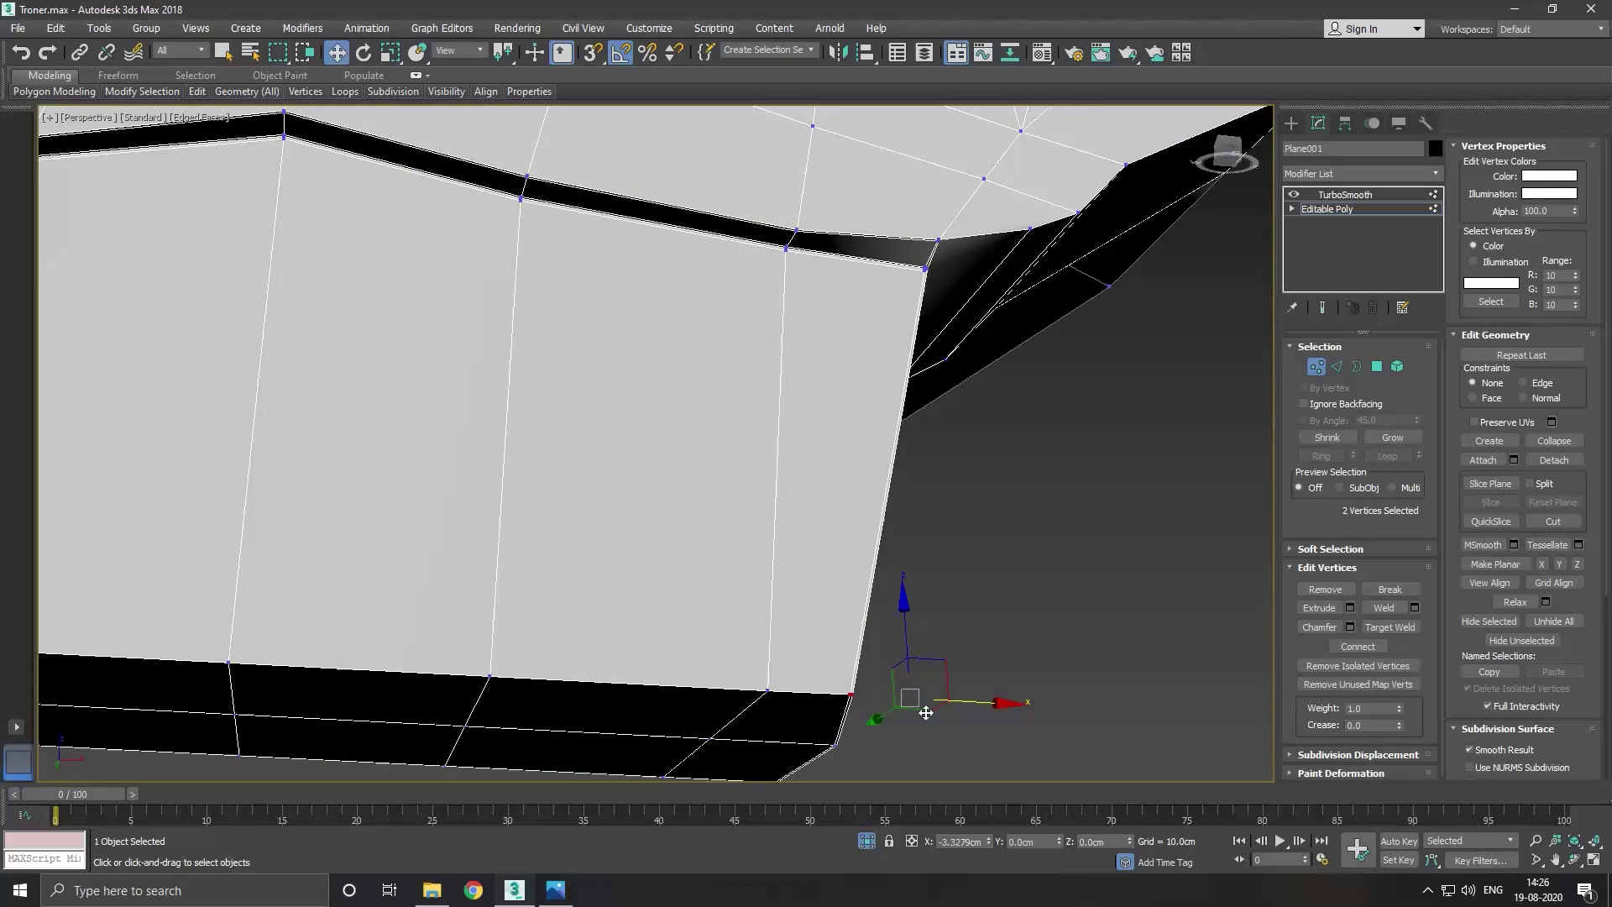
pyautogui.press('f')
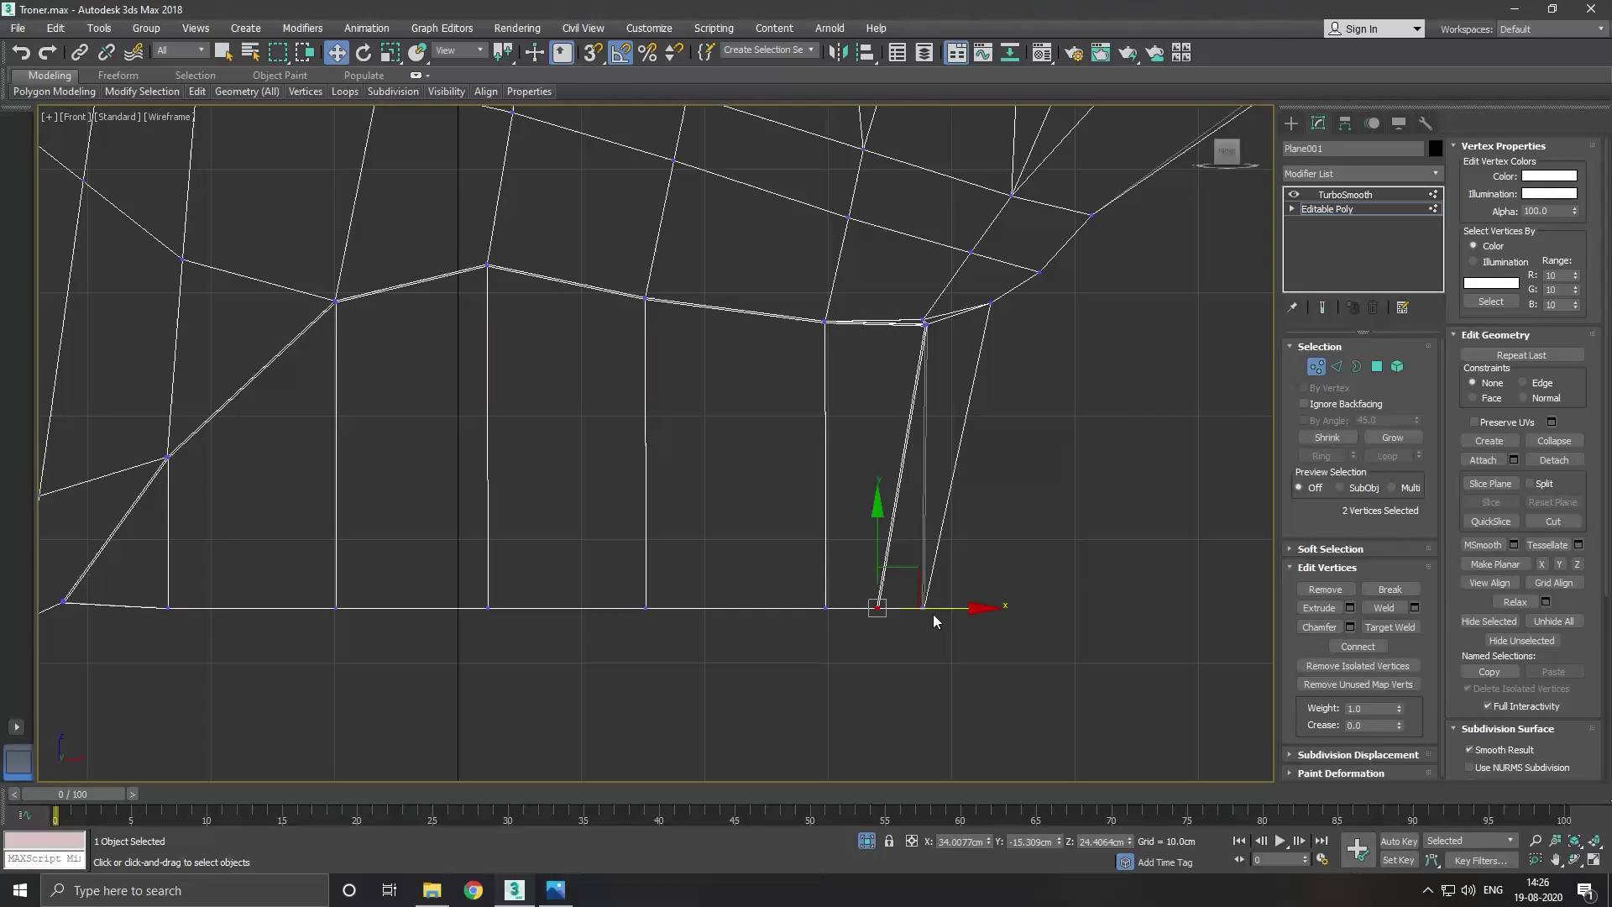
pyautogui.scroll(3, 933, 621)
pyautogui.scroll(-3, 923, 635)
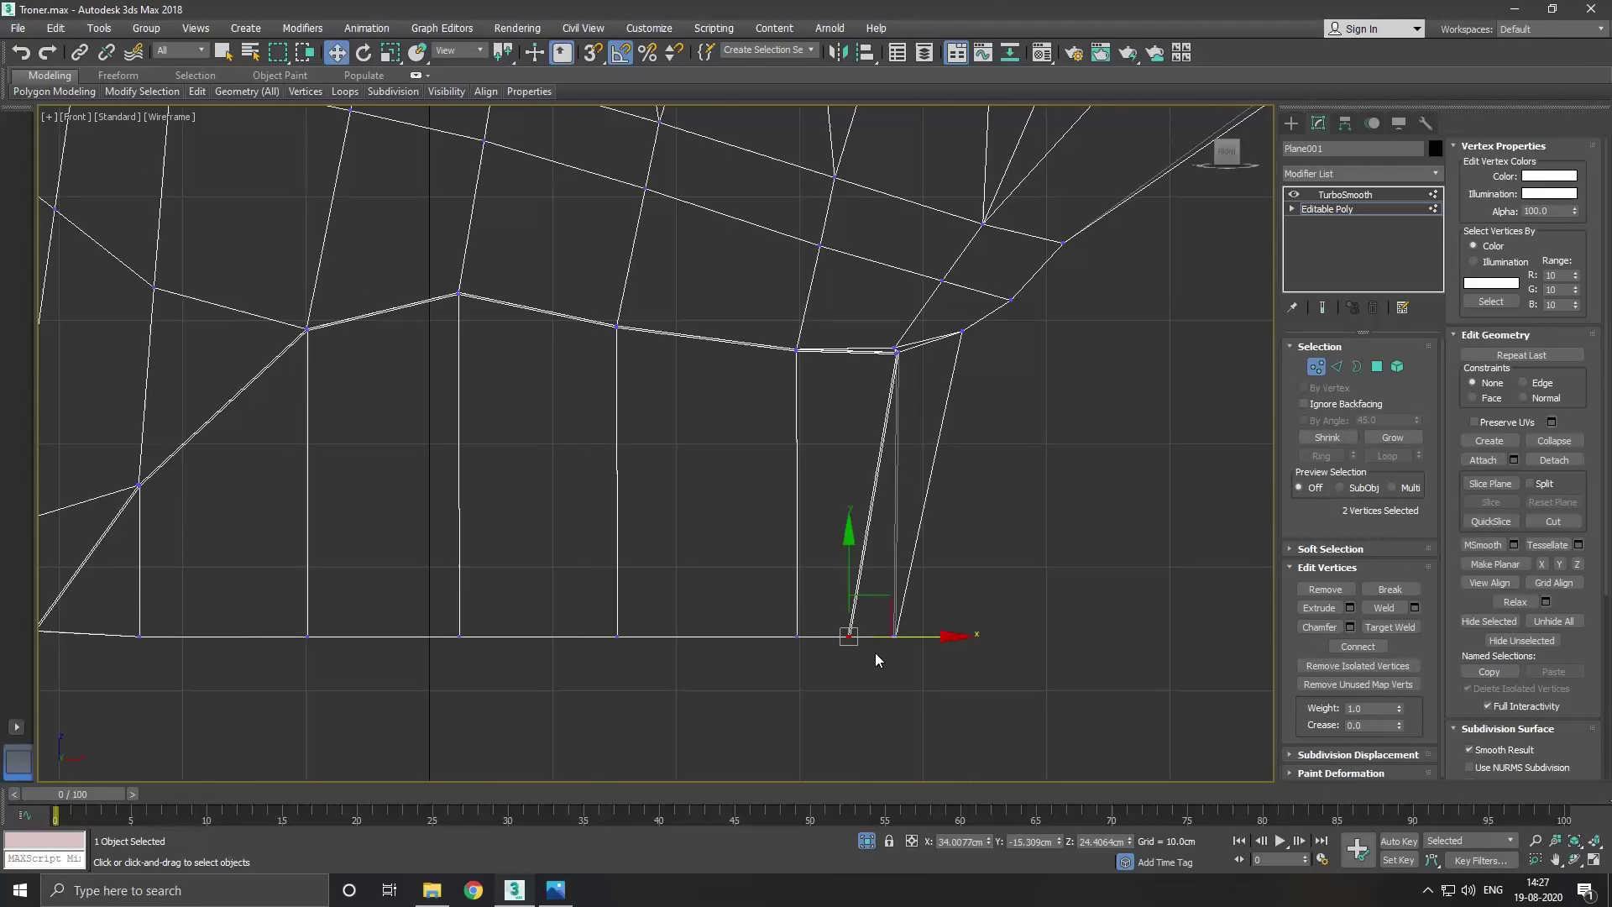
pyautogui.press('p')
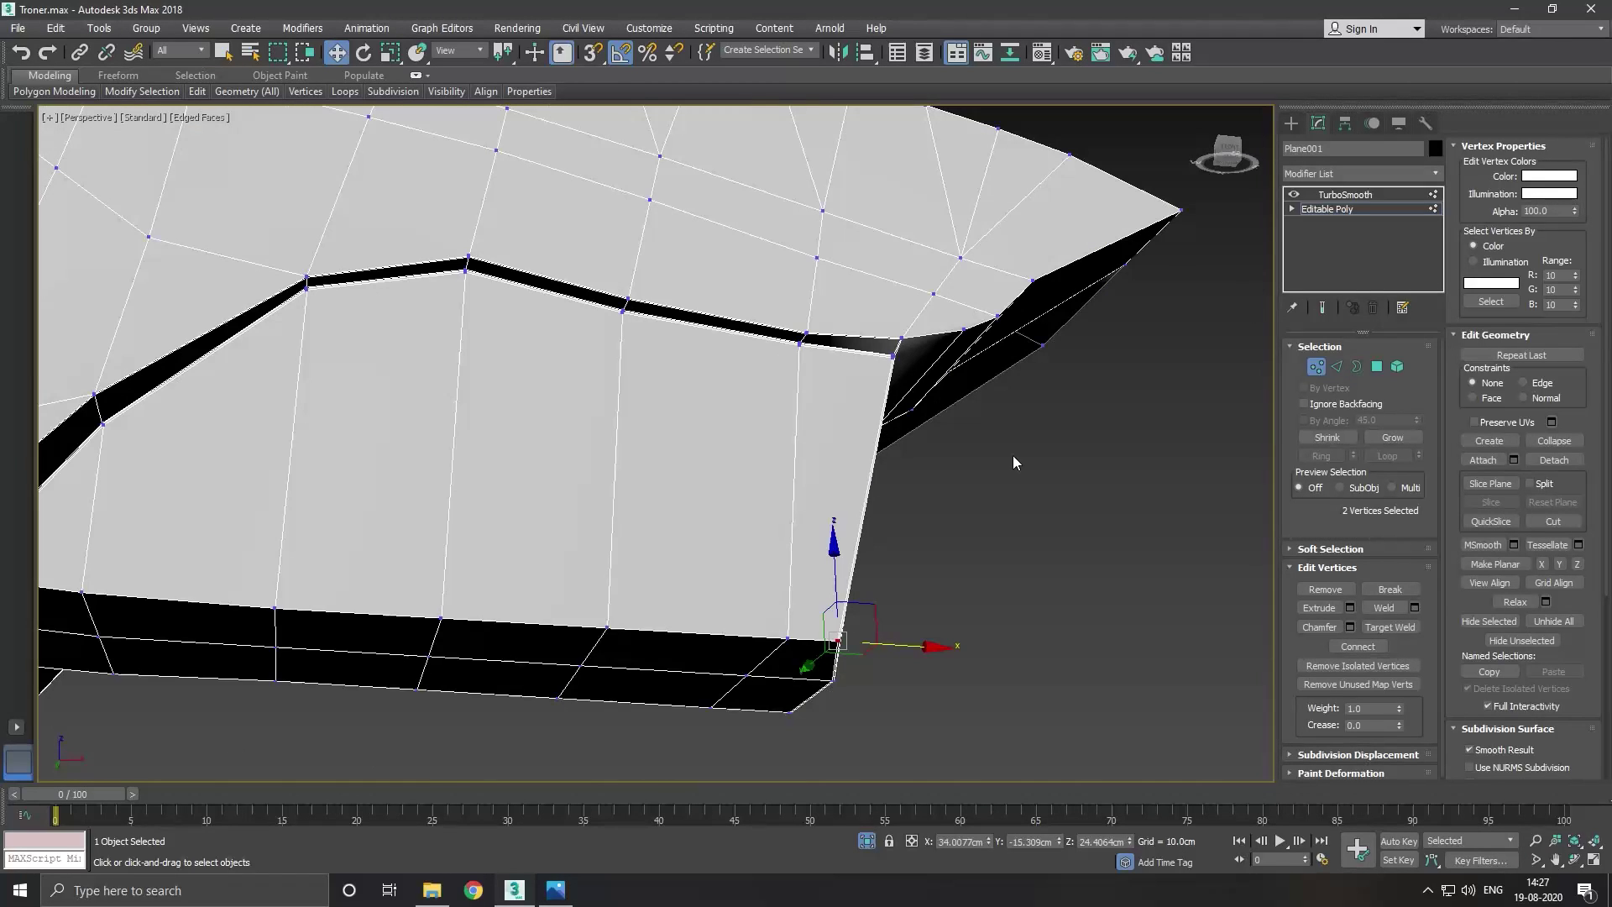
pyautogui.click(1335, 209)
# Preview the smoothed hull and orbit to view it from below.
pyautogui.click(1320, 306)
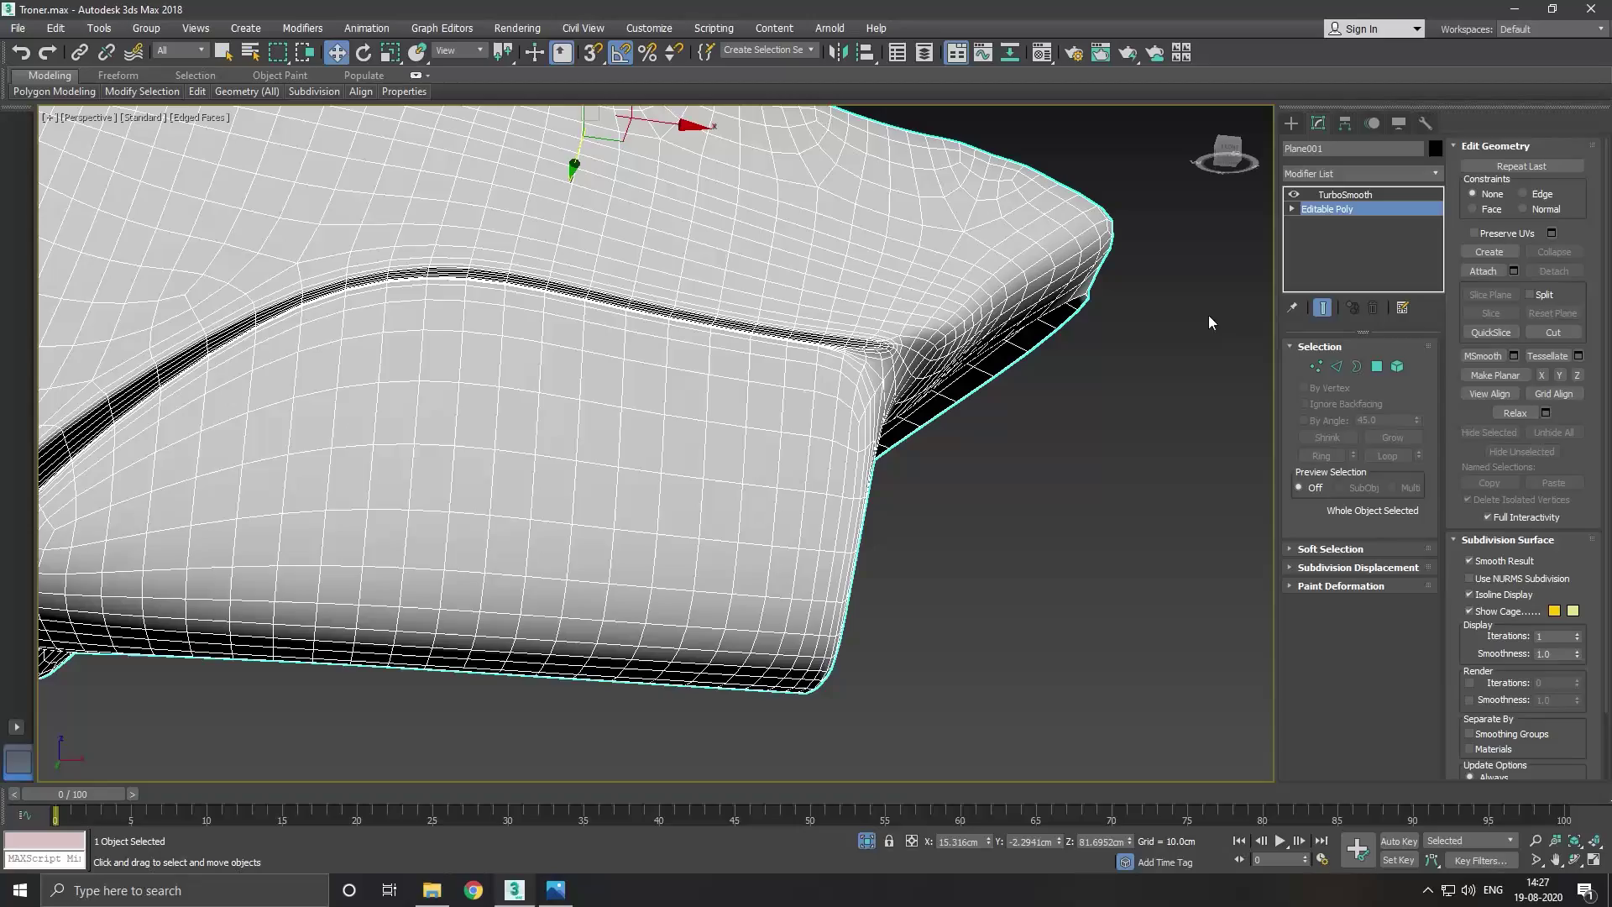
pyautogui.scroll(-3, 919, 382)
pyautogui.moveTo(935, 407)
pyautogui.keyDown('alt'); pyautogui.mouseDown(button='middle')
pyautogui.moveTo(839, 450)
pyautogui.moveTo(820, 439)
pyautogui.moveTo(862, 403)
pyautogui.mouseUp(button='middle'); pyautogui.keyUp('alt')
pyautogui.scroll(2, 863, 403)
pyautogui.scroll(2, 751, 206)
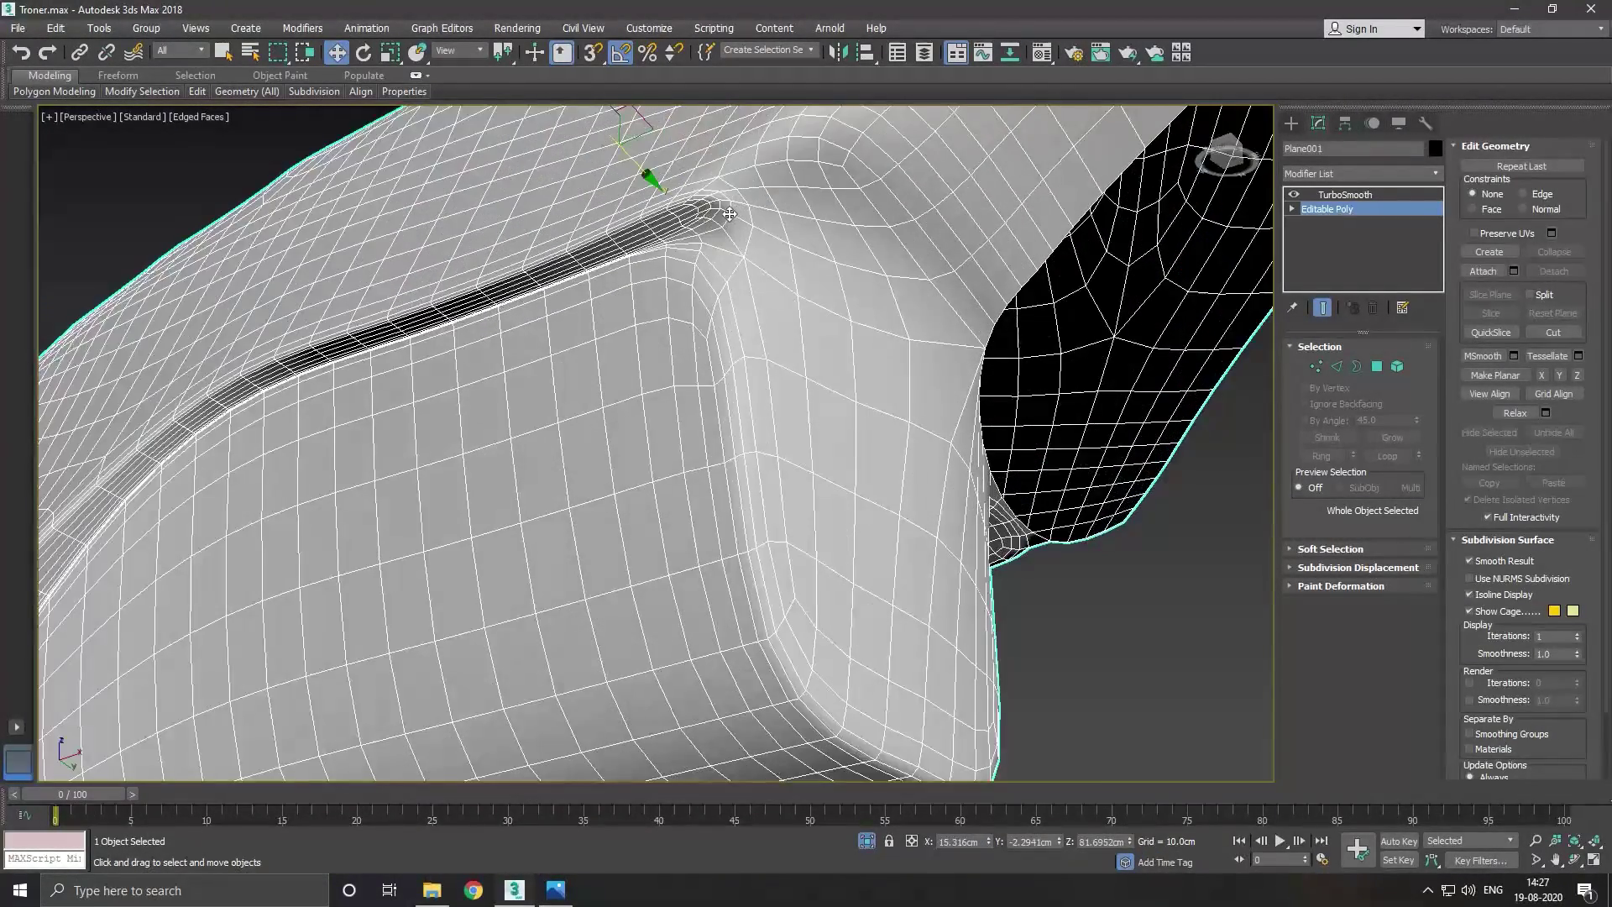
pyautogui.scroll(2, 735, 214)
pyautogui.scroll(-2, 864, 271)
pyautogui.scroll(-2, 865, 278)
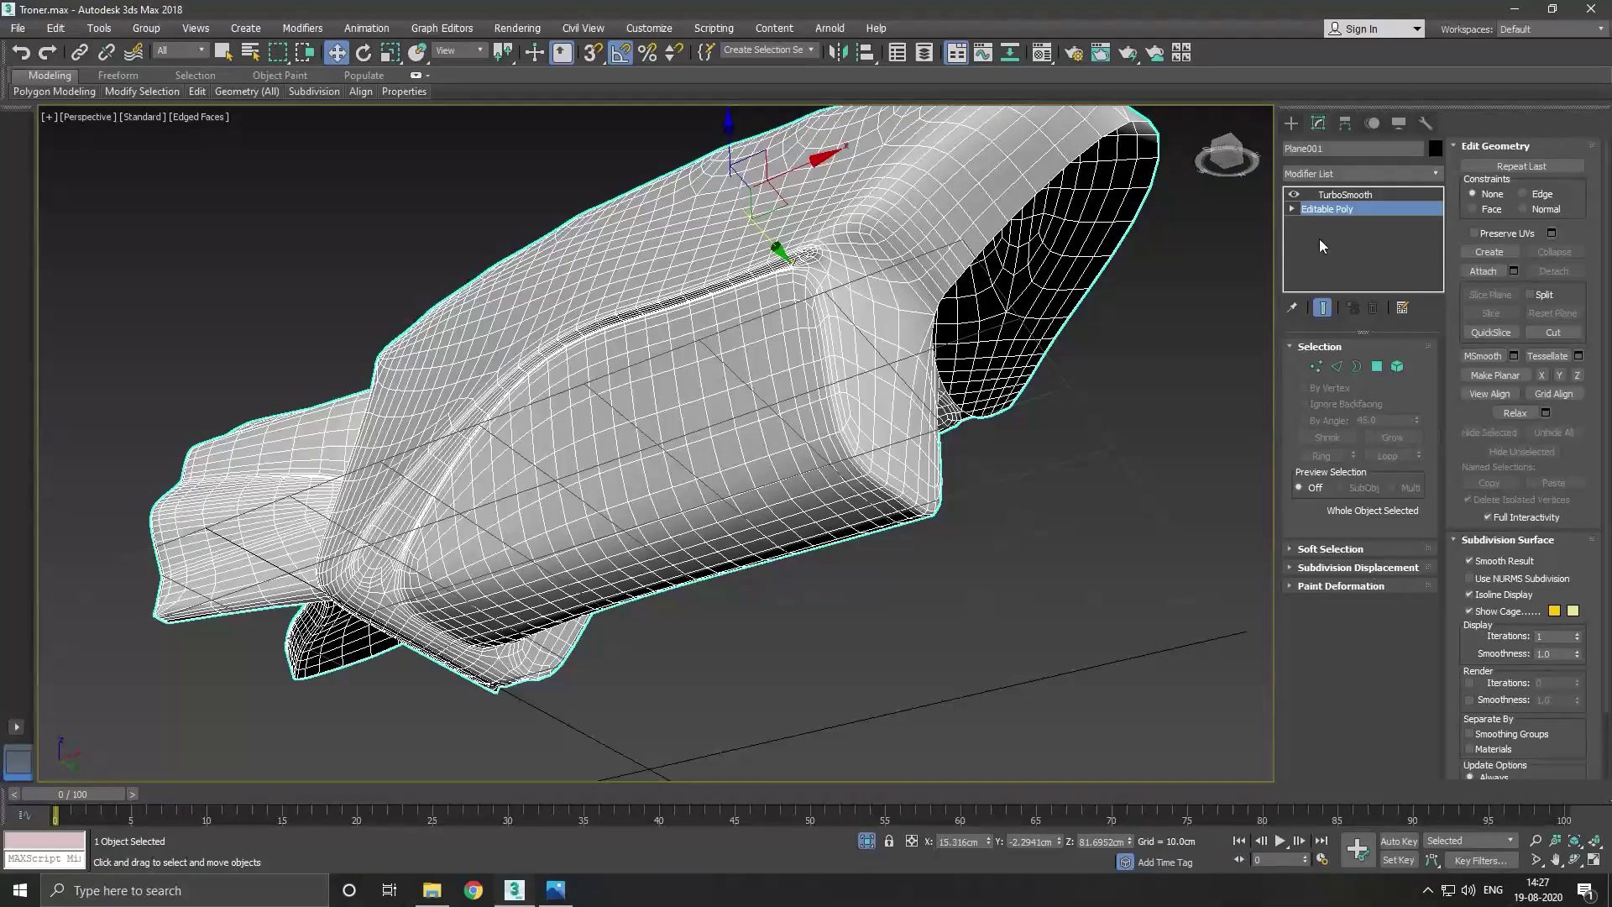
# Switch to Polygon level with smoothing hidden and frame the recessed strip's end.
pyautogui.click(1378, 366)
pyautogui.click(1322, 307)
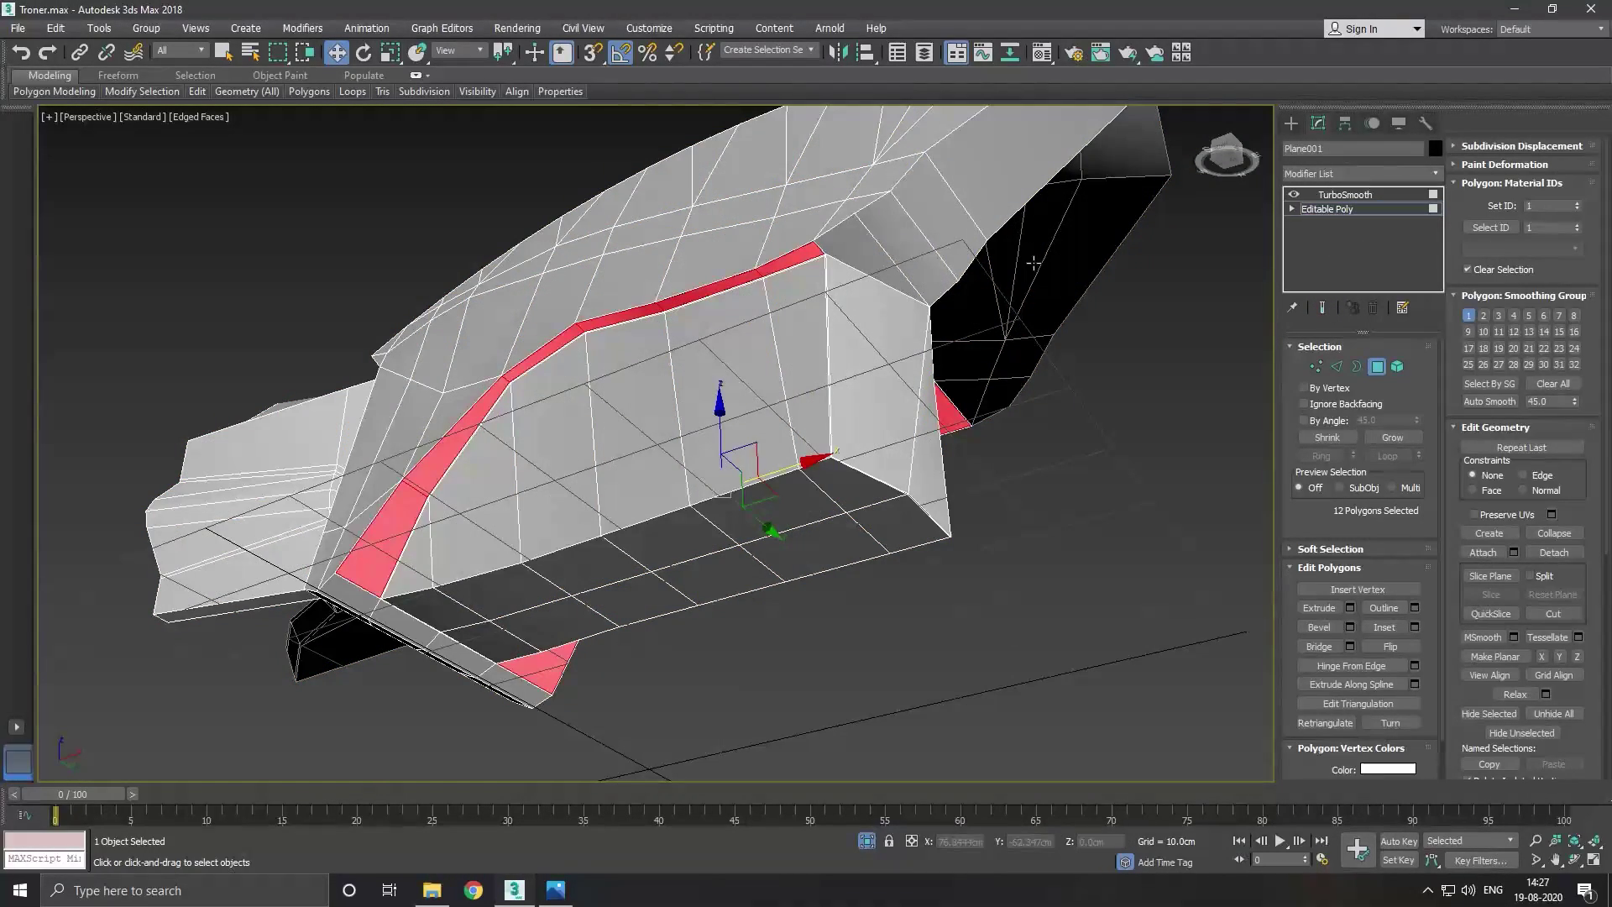
pyautogui.moveTo(908, 253)
pyautogui.mouseDown(button='middle')
pyautogui.moveTo(919, 364)
pyautogui.moveTo(961, 375)
pyautogui.mouseUp(button='middle')
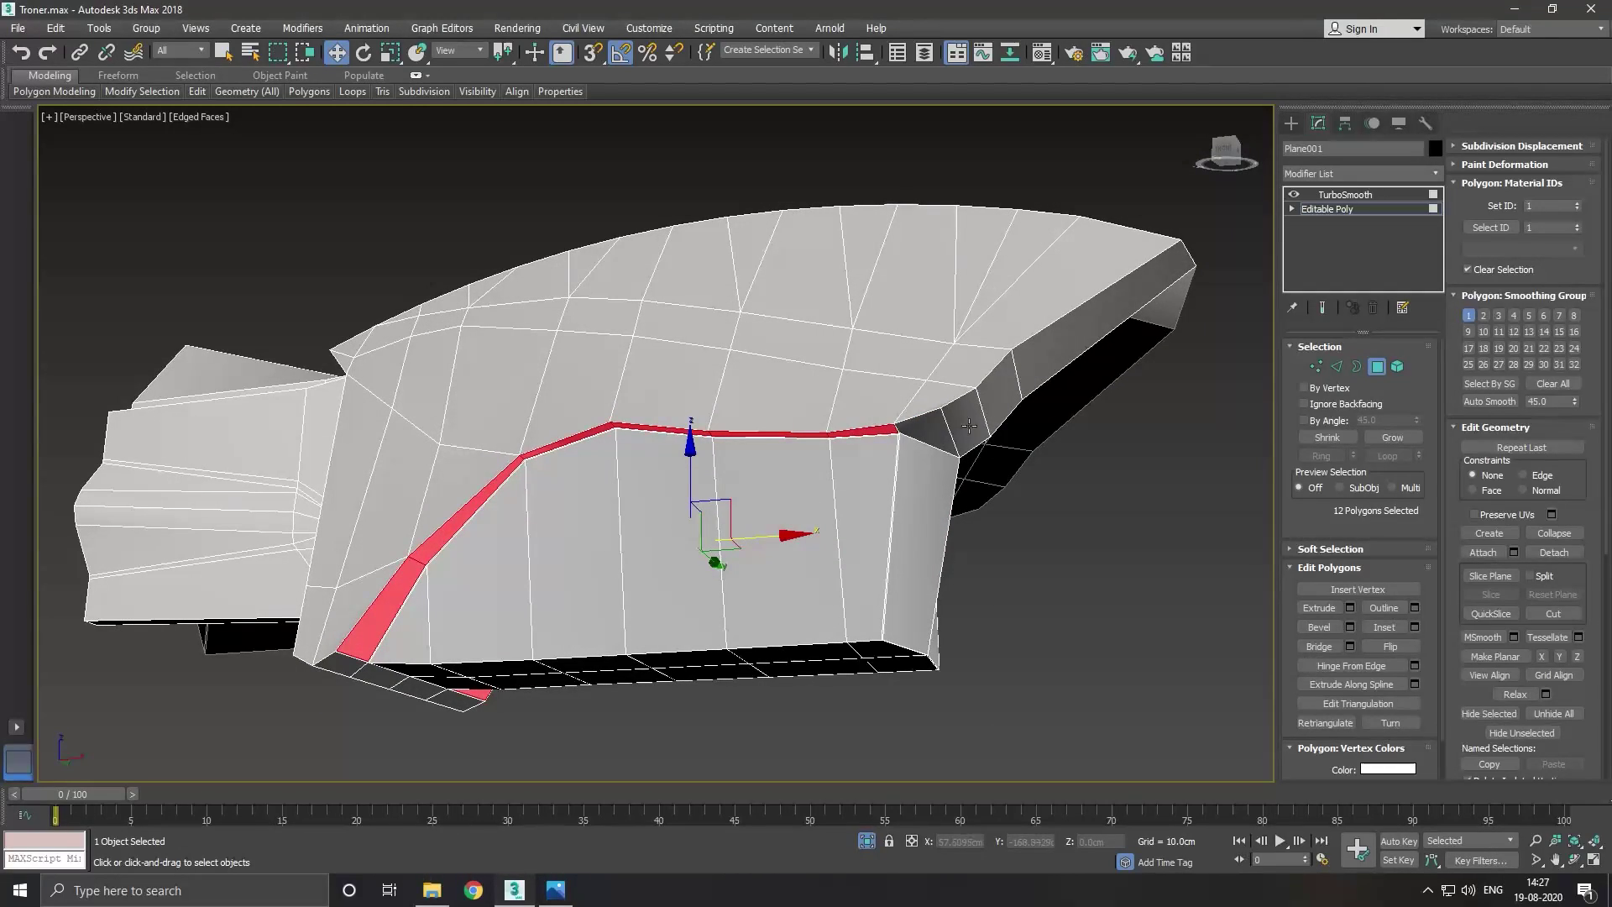
pyautogui.scroll(5, 938, 436)
pyautogui.scroll(-5, 1003, 370)
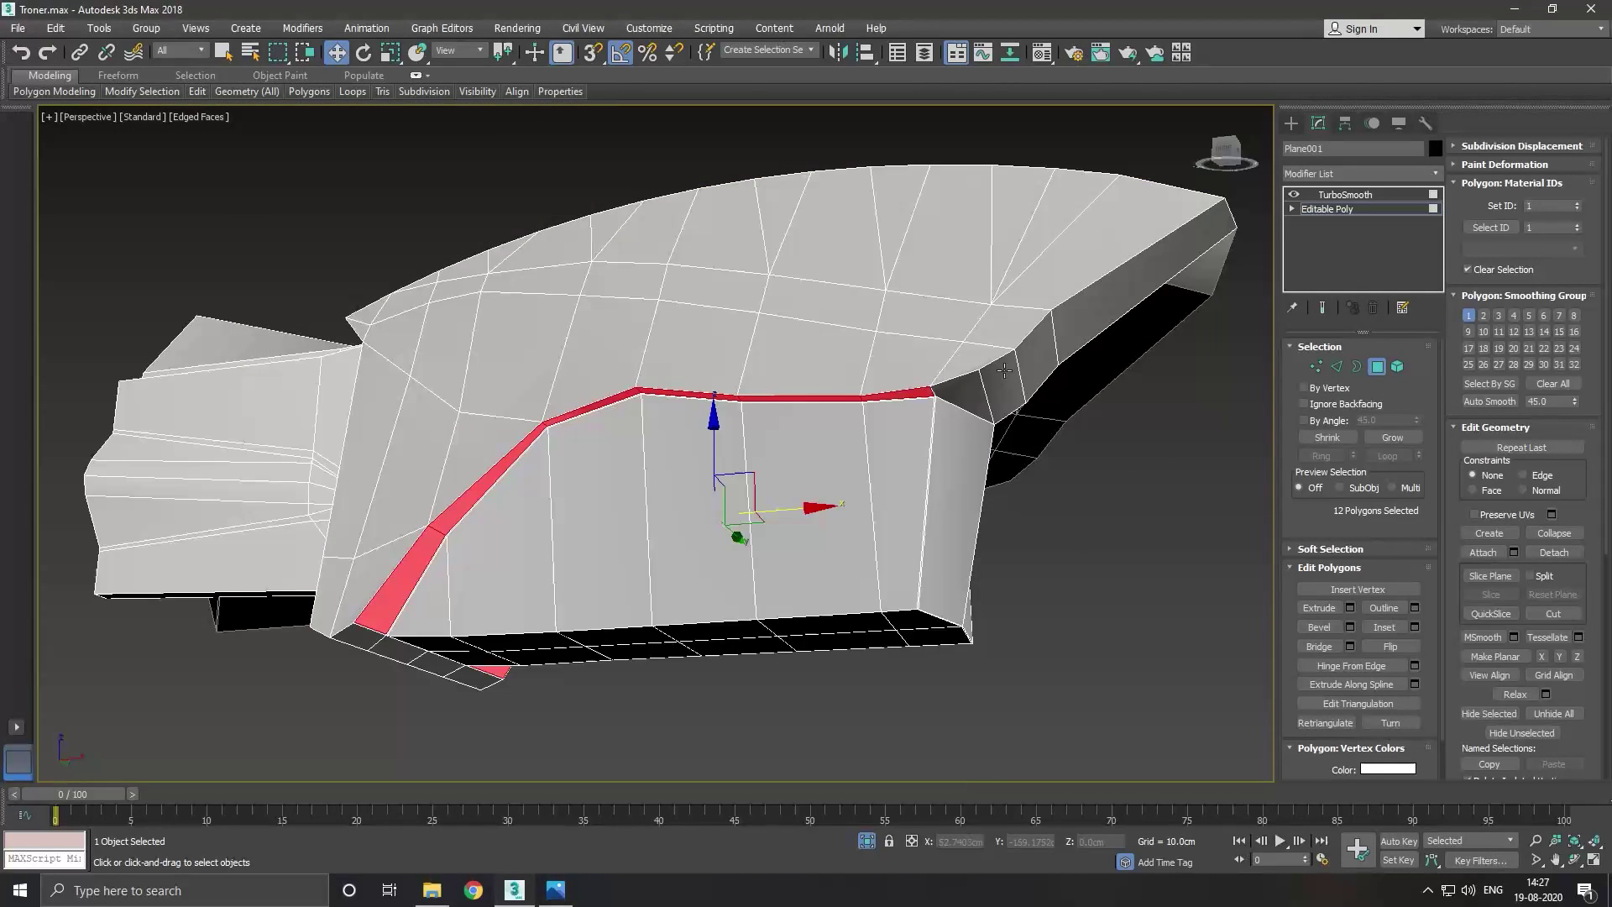
pyautogui.keyDown('alt'); pyautogui.moveTo(1003, 370); pyautogui.dragTo(973, 356, button='middle'); pyautogui.keyUp('alt')
pyautogui.scroll(4, 919, 290)
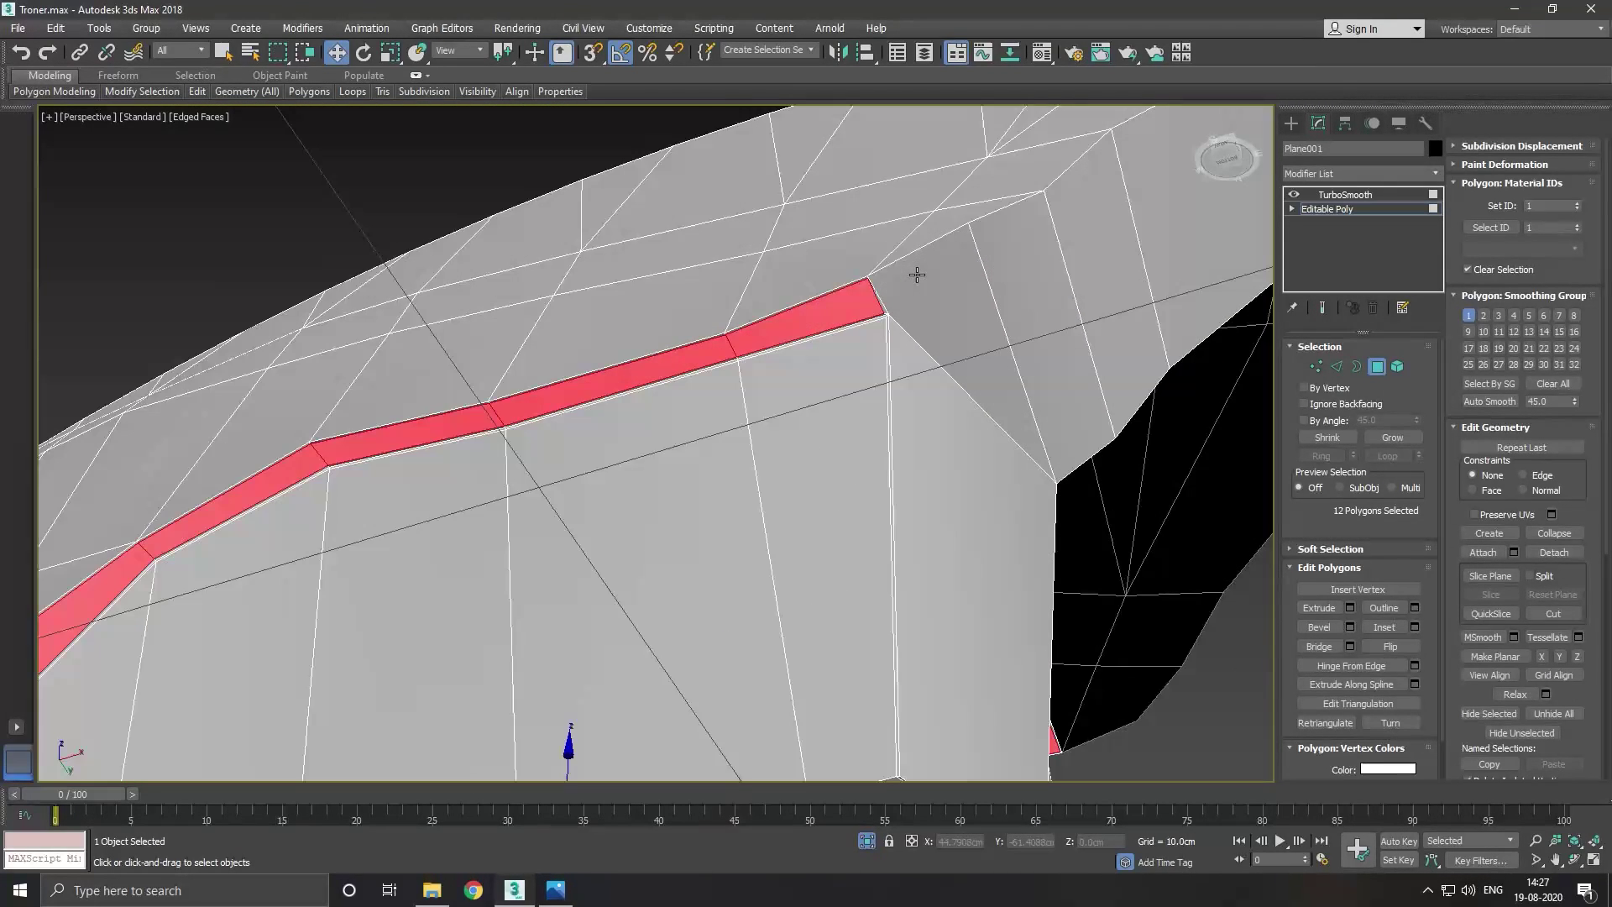
pyautogui.scroll(2, 884, 311)
pyautogui.scroll(1, 936, 295)
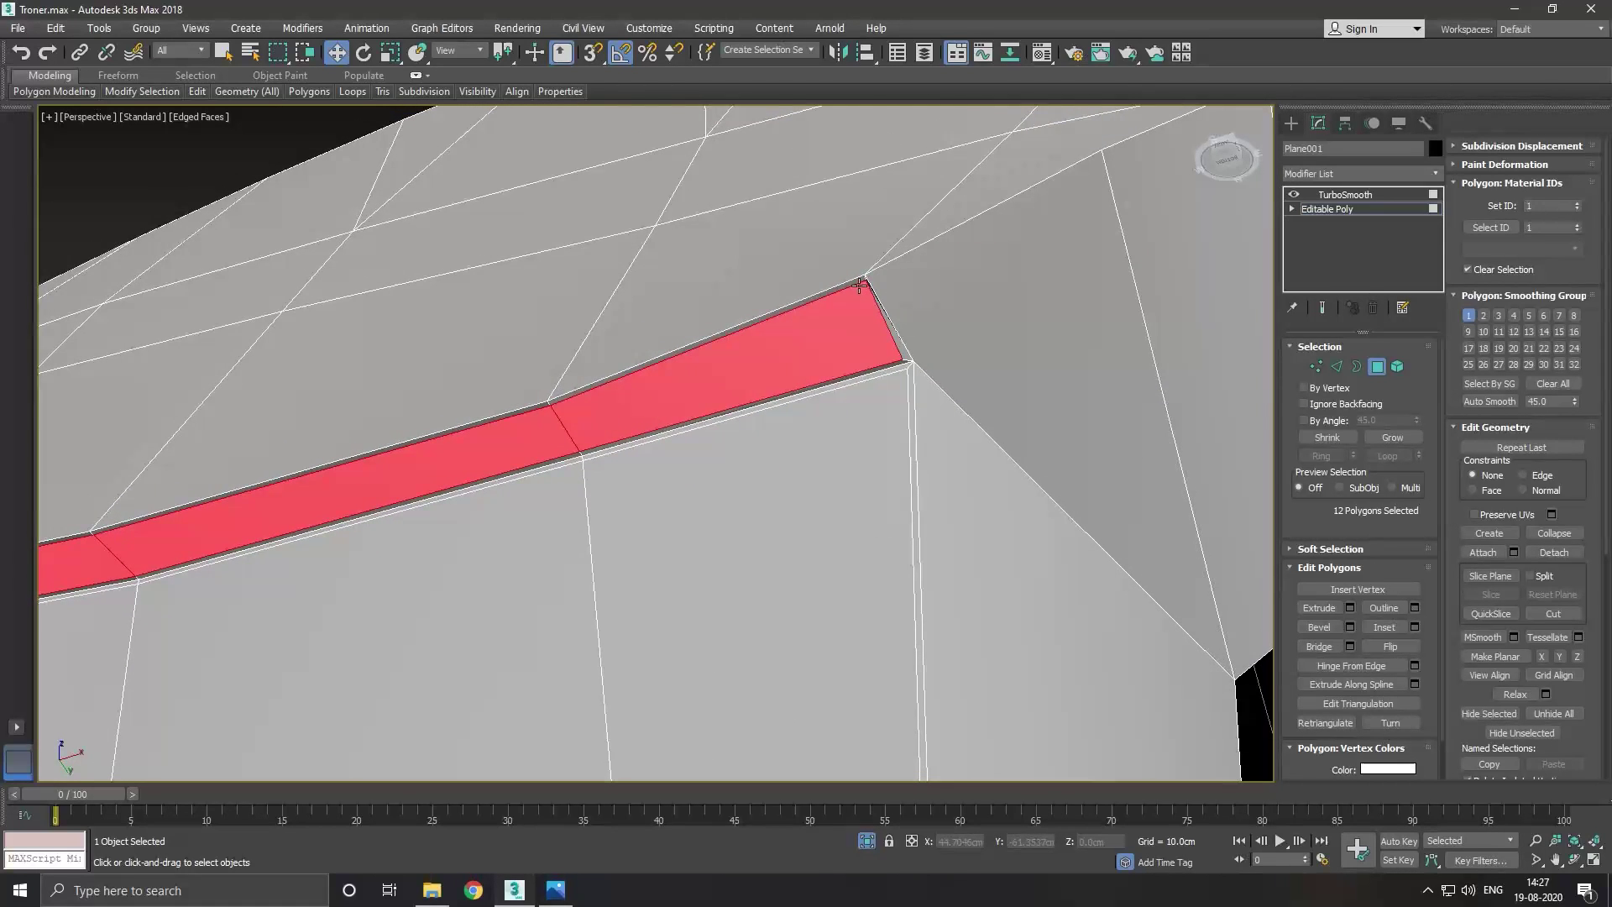
pyautogui.scroll(3, 890, 287)
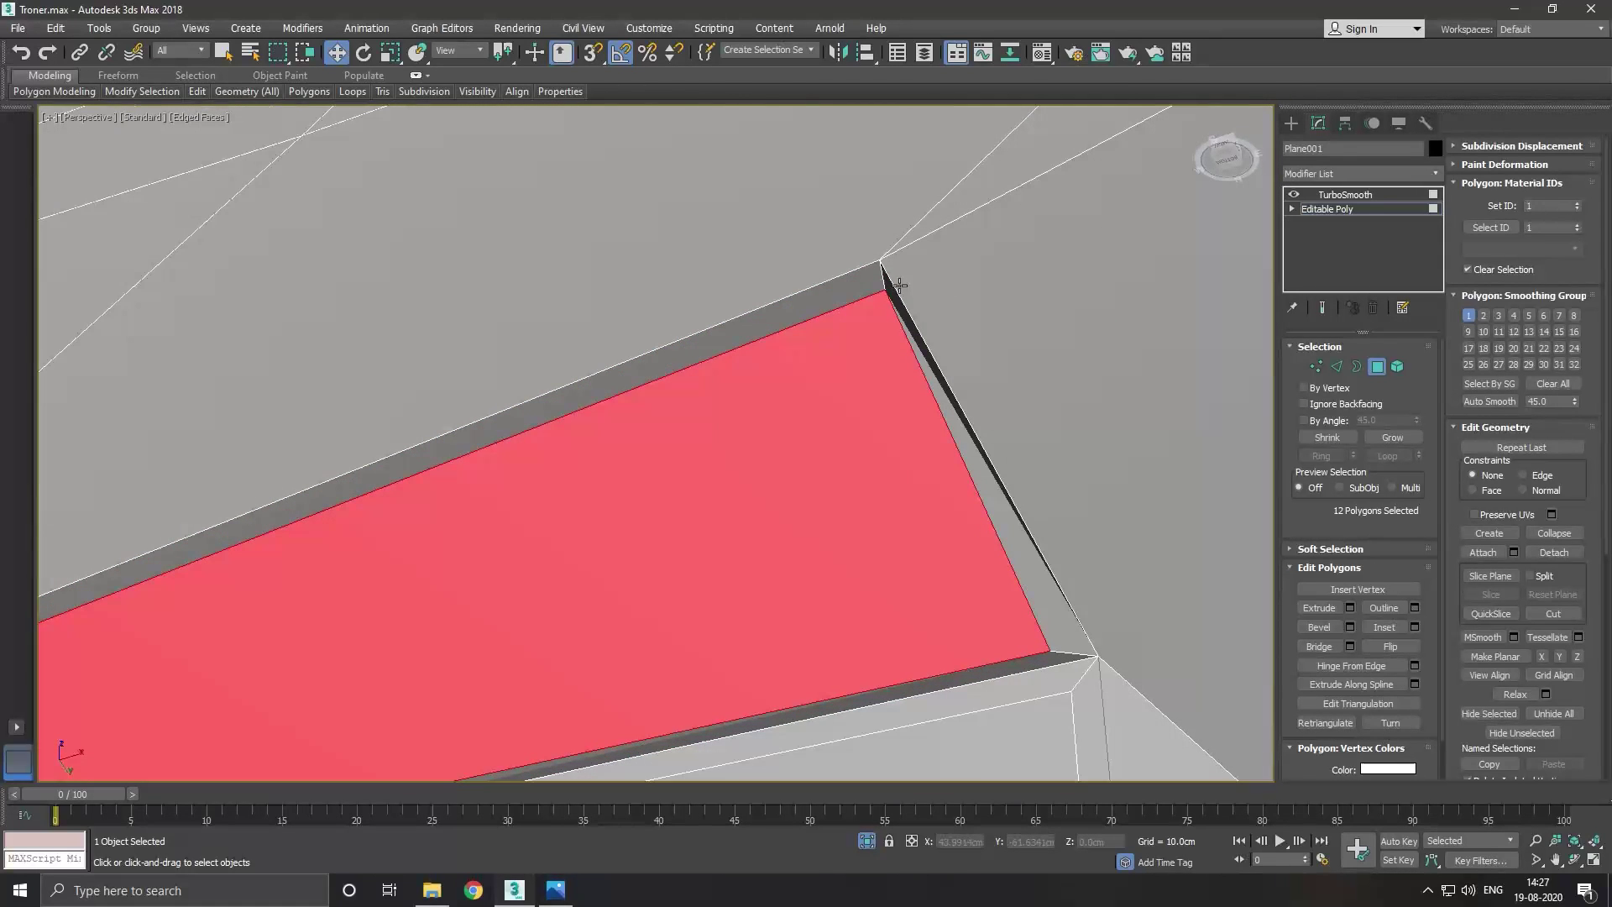
# Select vertex 352 at the strip's end corner and move it into place.
pyautogui.click(1316, 367)
pyautogui.click(887, 295)
pyautogui.keyDown('alt'); pyautogui.moveTo(994, 320); pyautogui.dragTo(944, 354, button='middle'); pyautogui.keyUp('alt')
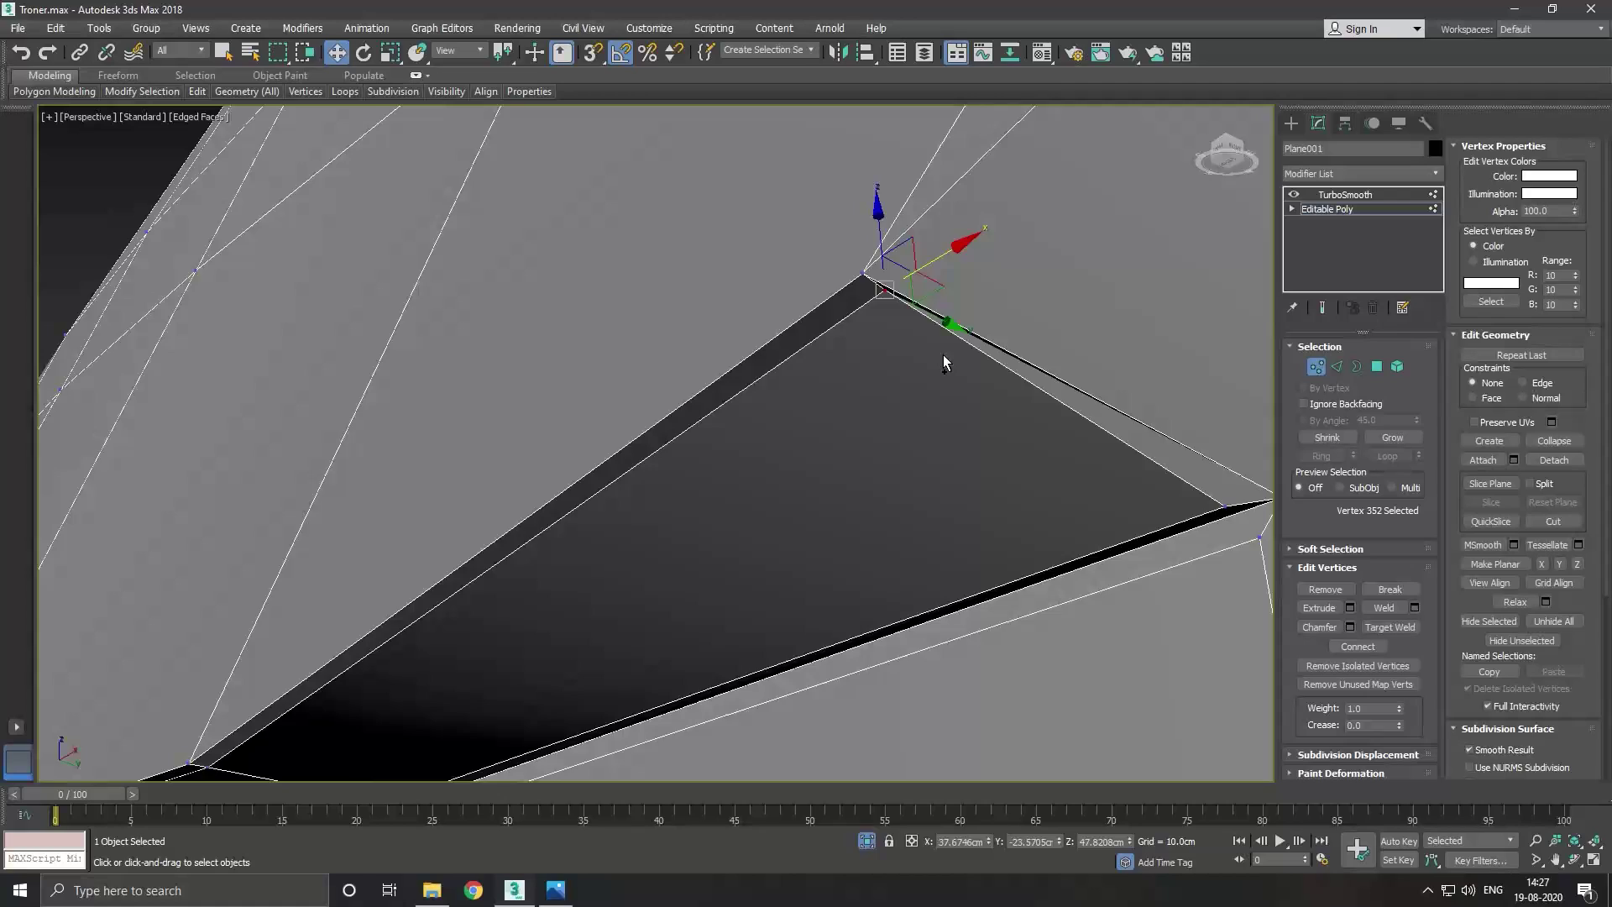
pyautogui.moveTo(939, 271); pyautogui.dragTo(857, 254)
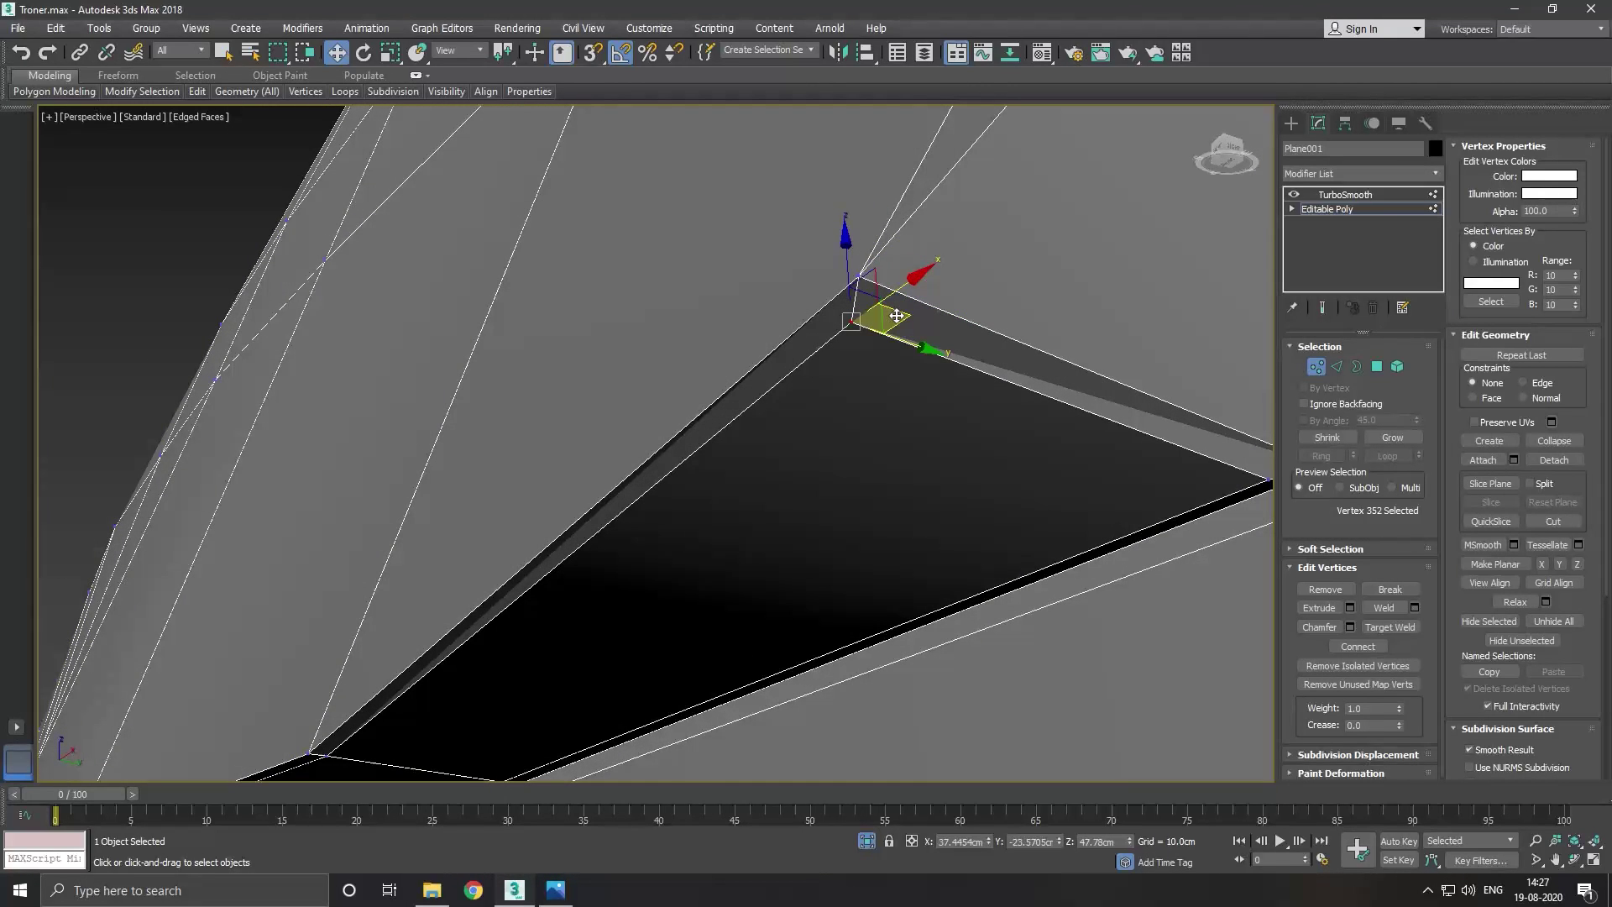
pyautogui.moveTo(904, 302); pyautogui.dragTo(900, 270)
pyautogui.moveTo(900, 270)
pyautogui.keyDown('alt'); pyautogui.mouseDown(button='middle')
pyautogui.moveTo(763, 339)
pyautogui.moveTo(1430, 386)
pyautogui.mouseUp(button='middle'); pyautogui.keyUp('alt')
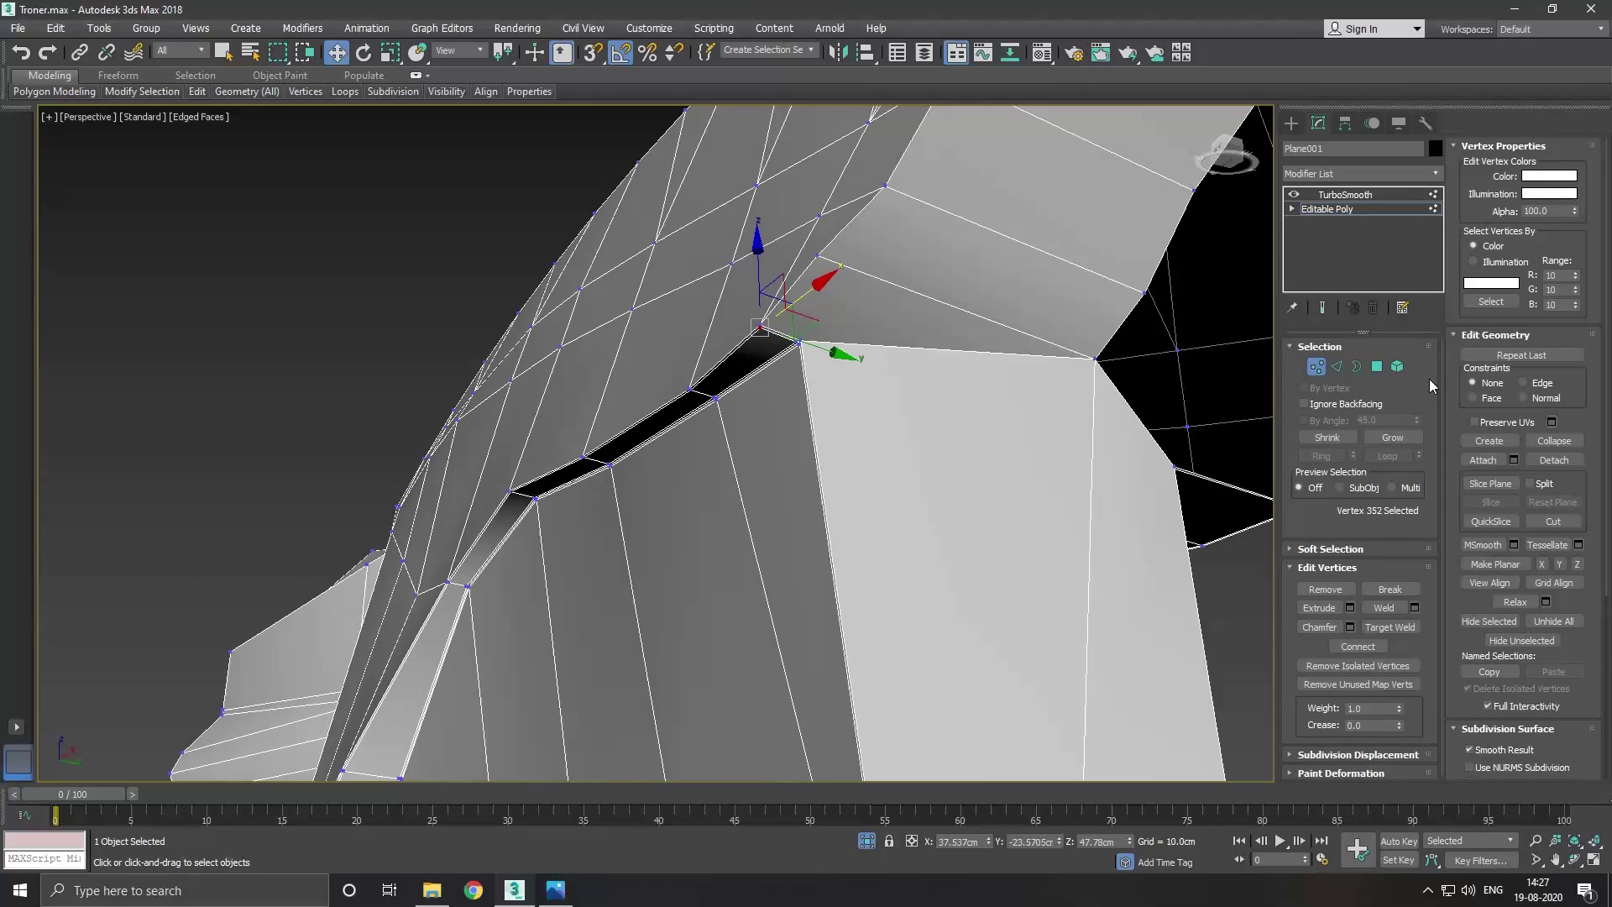
# Select the four polygons above the strip's end and inset them by 0.14 cm.
pyautogui.click(1378, 367)
pyautogui.click(849, 352)
pyautogui.keyDown('ctrl'); pyautogui.click(956, 308); pyautogui.keyUp('ctrl')
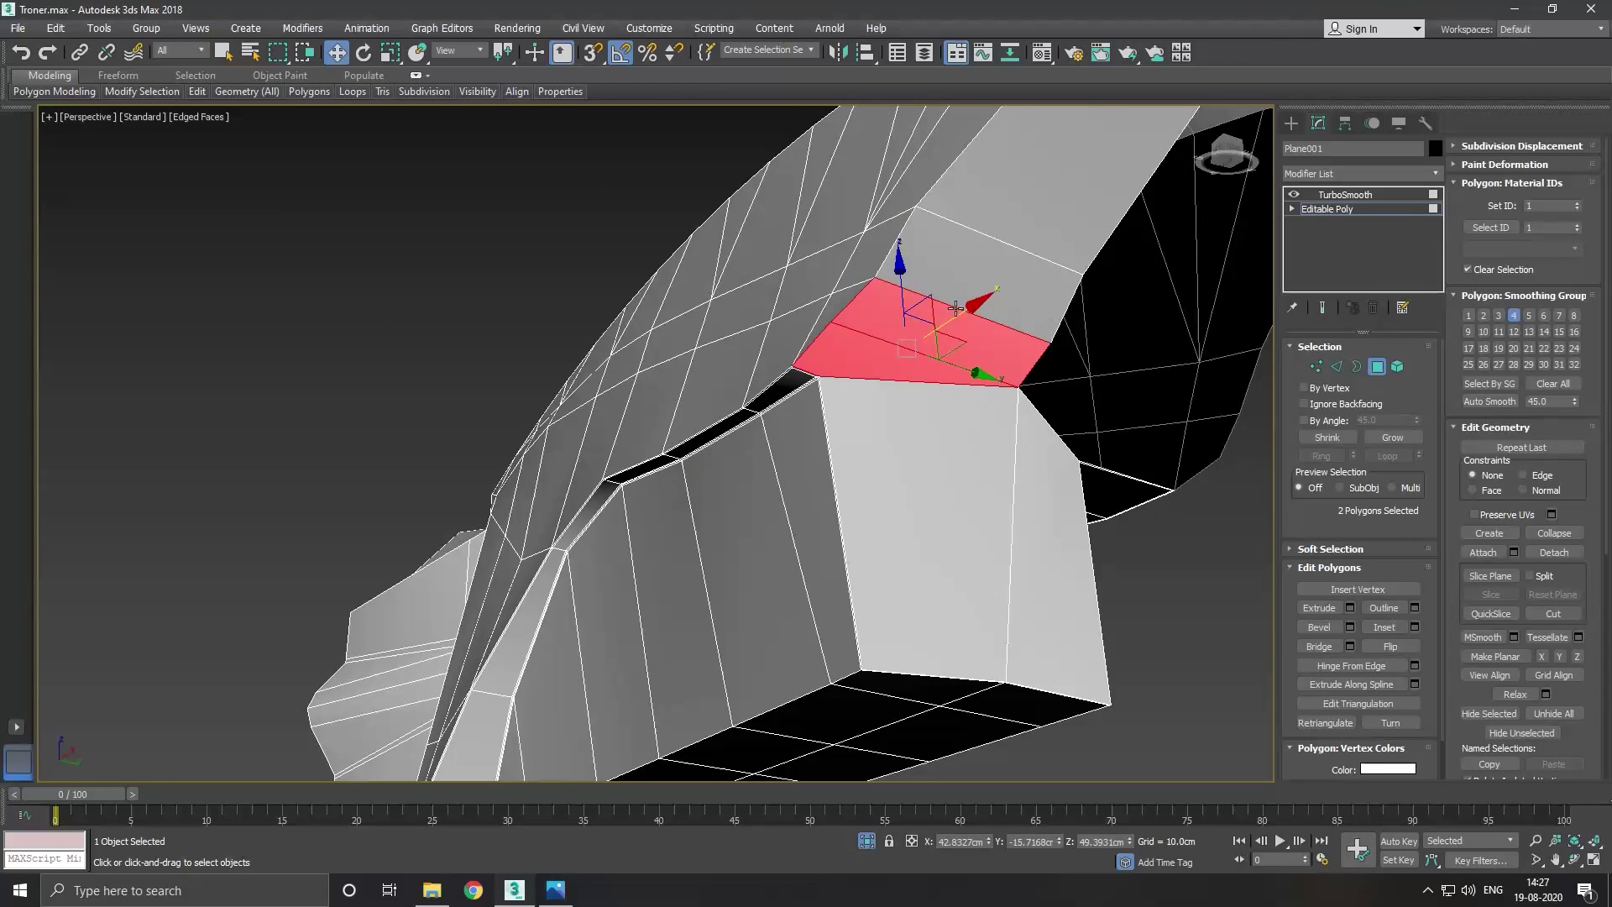
pyautogui.keyDown('alt'); pyautogui.moveTo(956, 308); pyautogui.dragTo(665, 467, button='middle'); pyautogui.keyUp('alt')
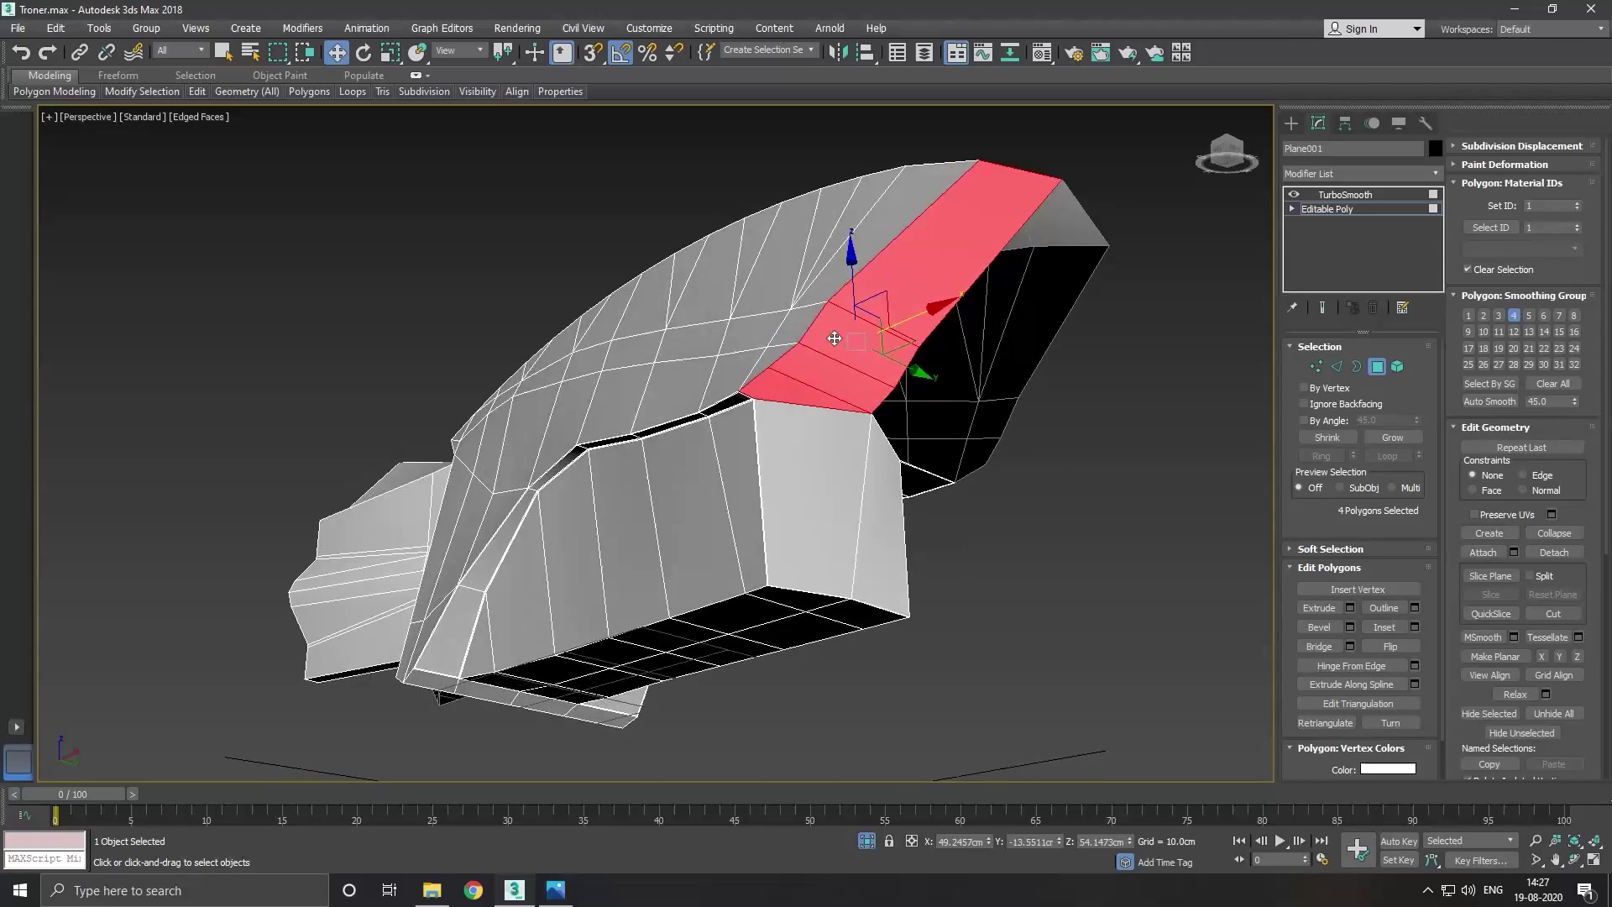
pyautogui.keyDown('alt'); pyautogui.moveTo(865, 285); pyautogui.dragTo(825, 335, button='middle'); pyautogui.keyUp('alt')
pyautogui.scroll(5, 777, 392)
pyautogui.scroll(2, 694, 398)
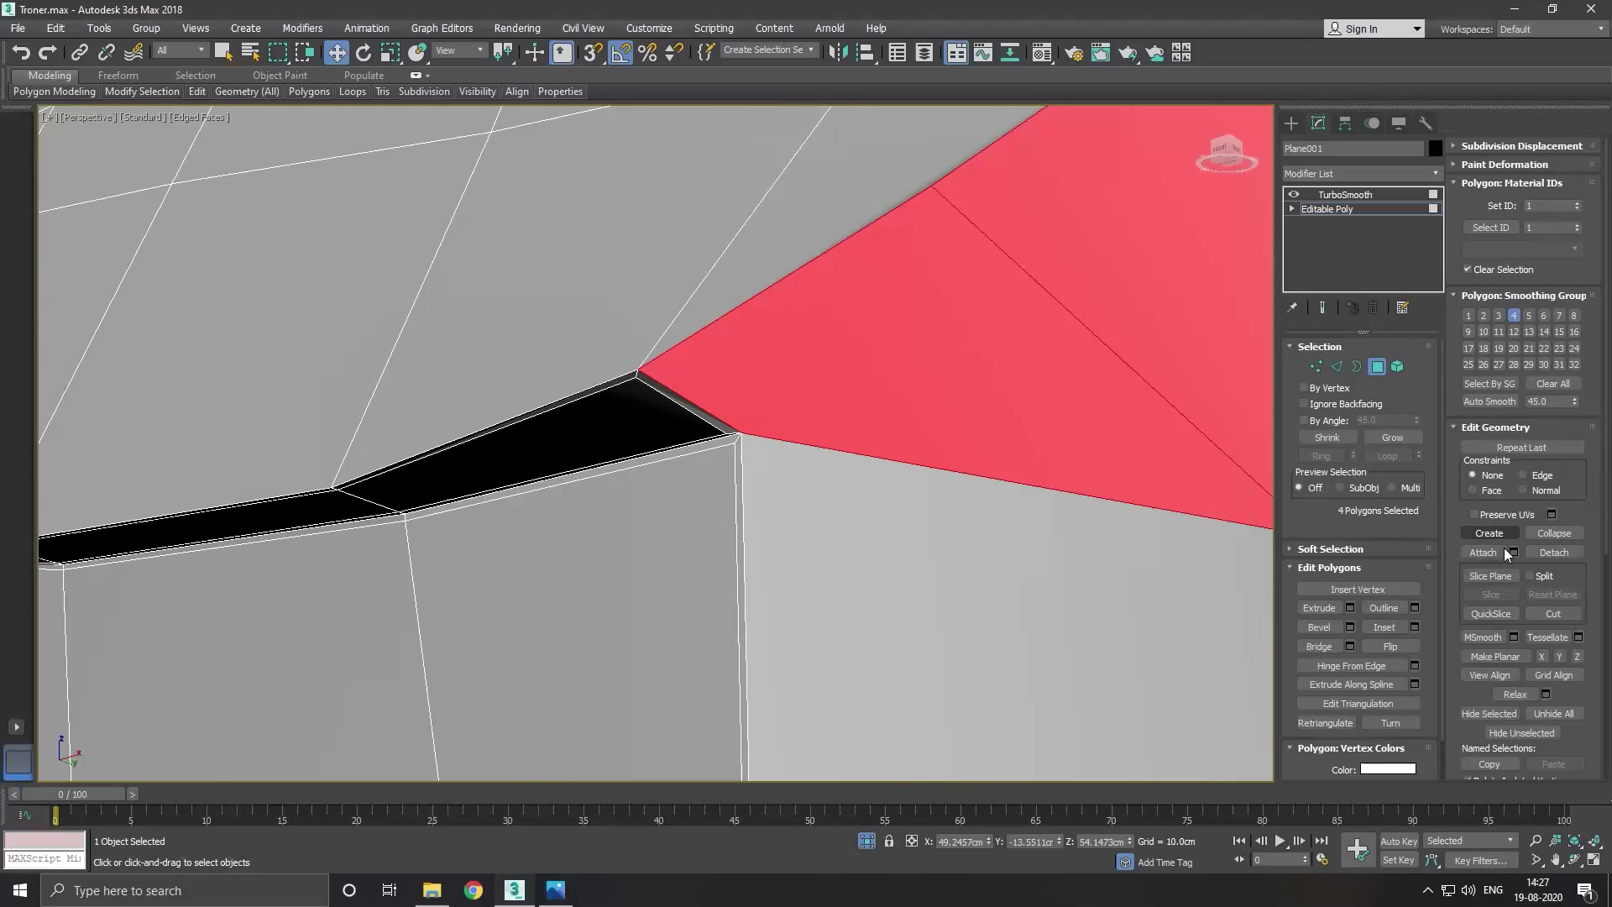
pyautogui.click(1417, 627)
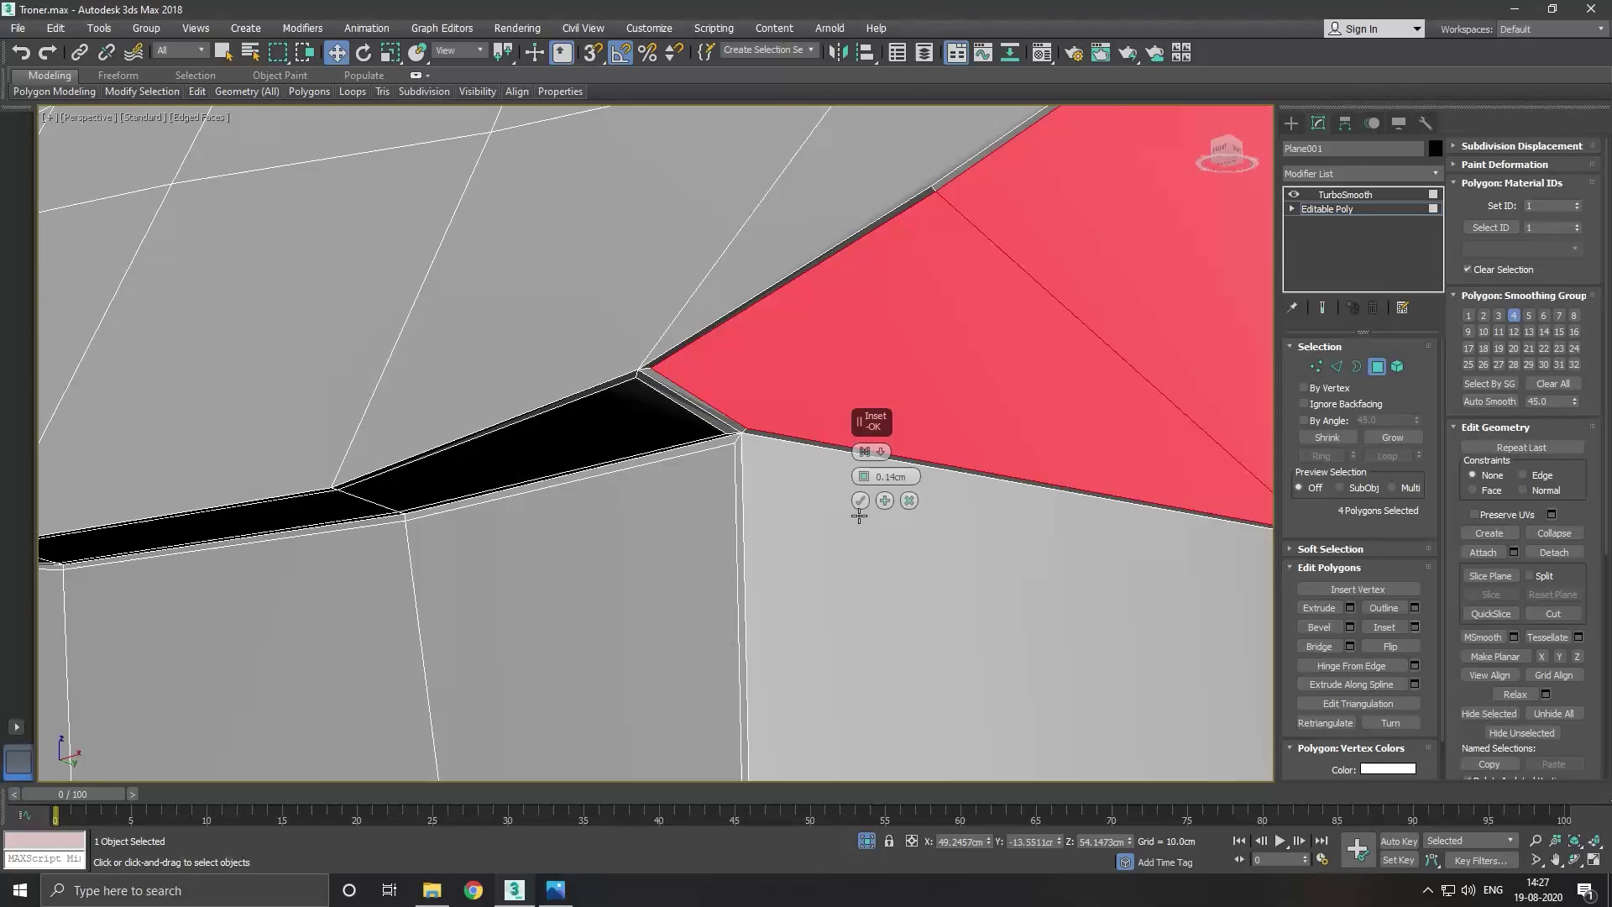
pyautogui.scroll(3, 602, 386)
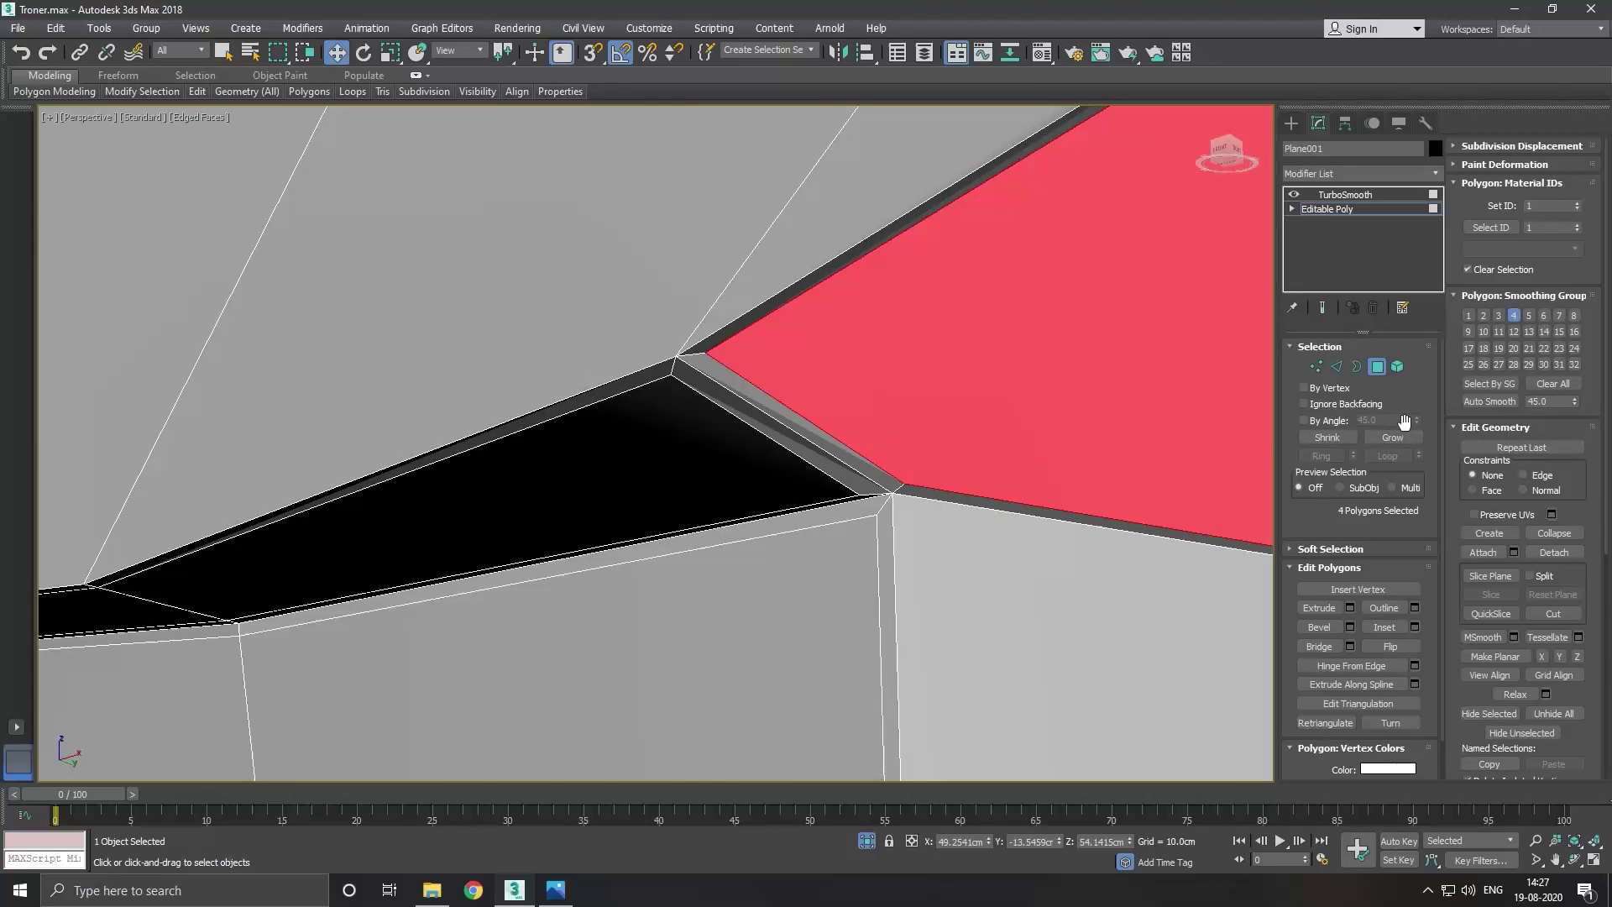
pyautogui.click(1316, 367)
# Cut two new edges across the inset strip at its upper and lower corners.
pyautogui.scroll(2, 849, 472)
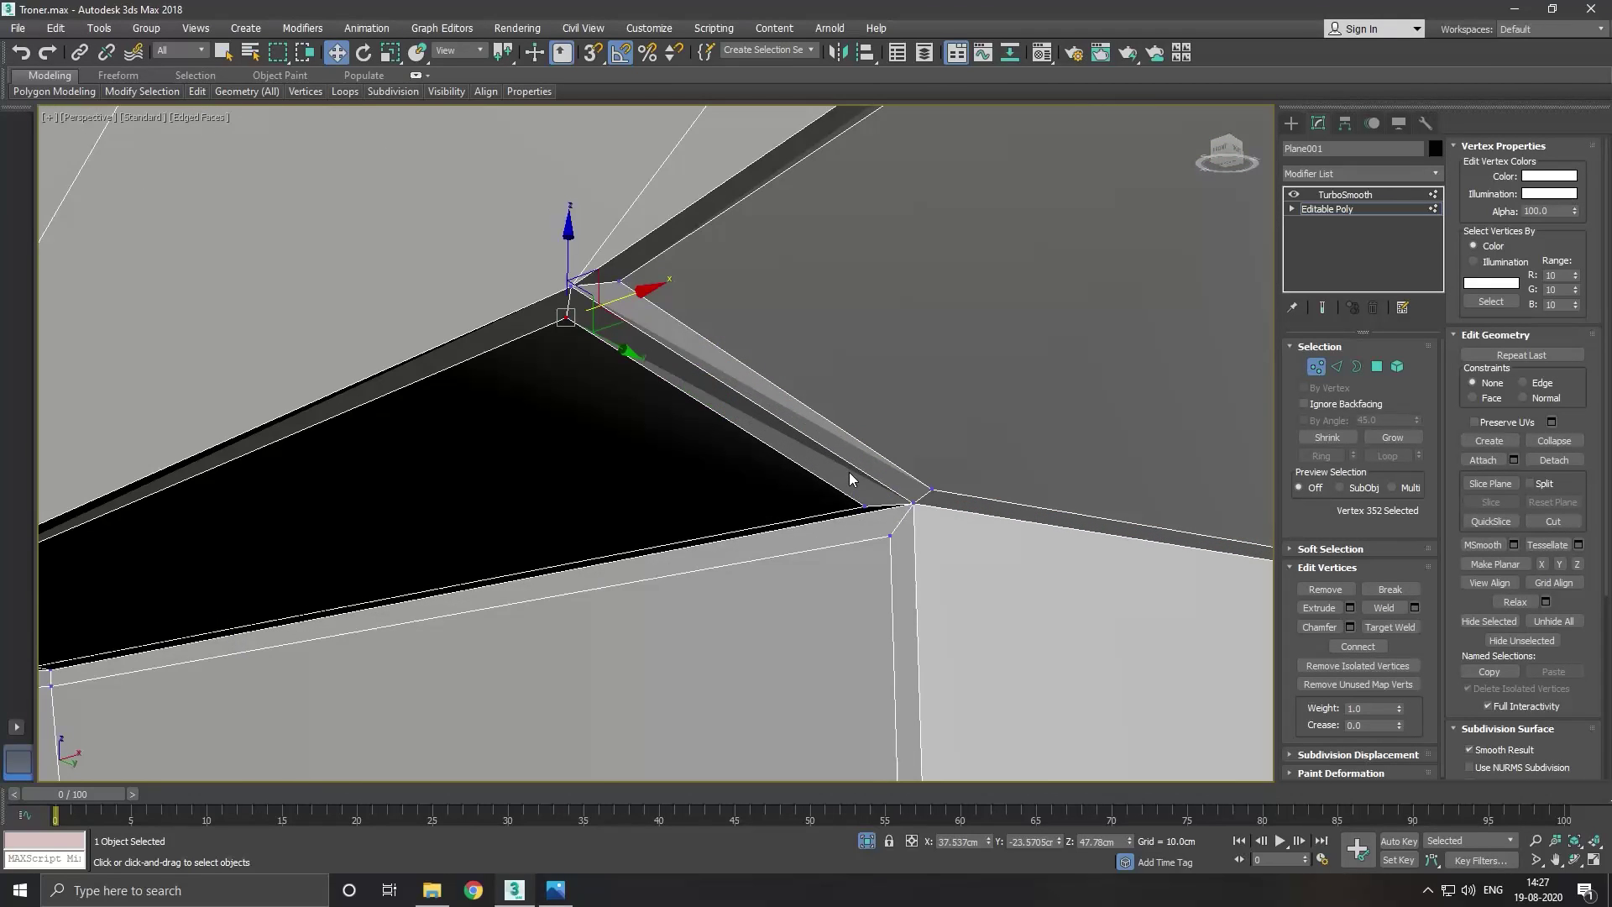
pyautogui.rightClick(844, 468)
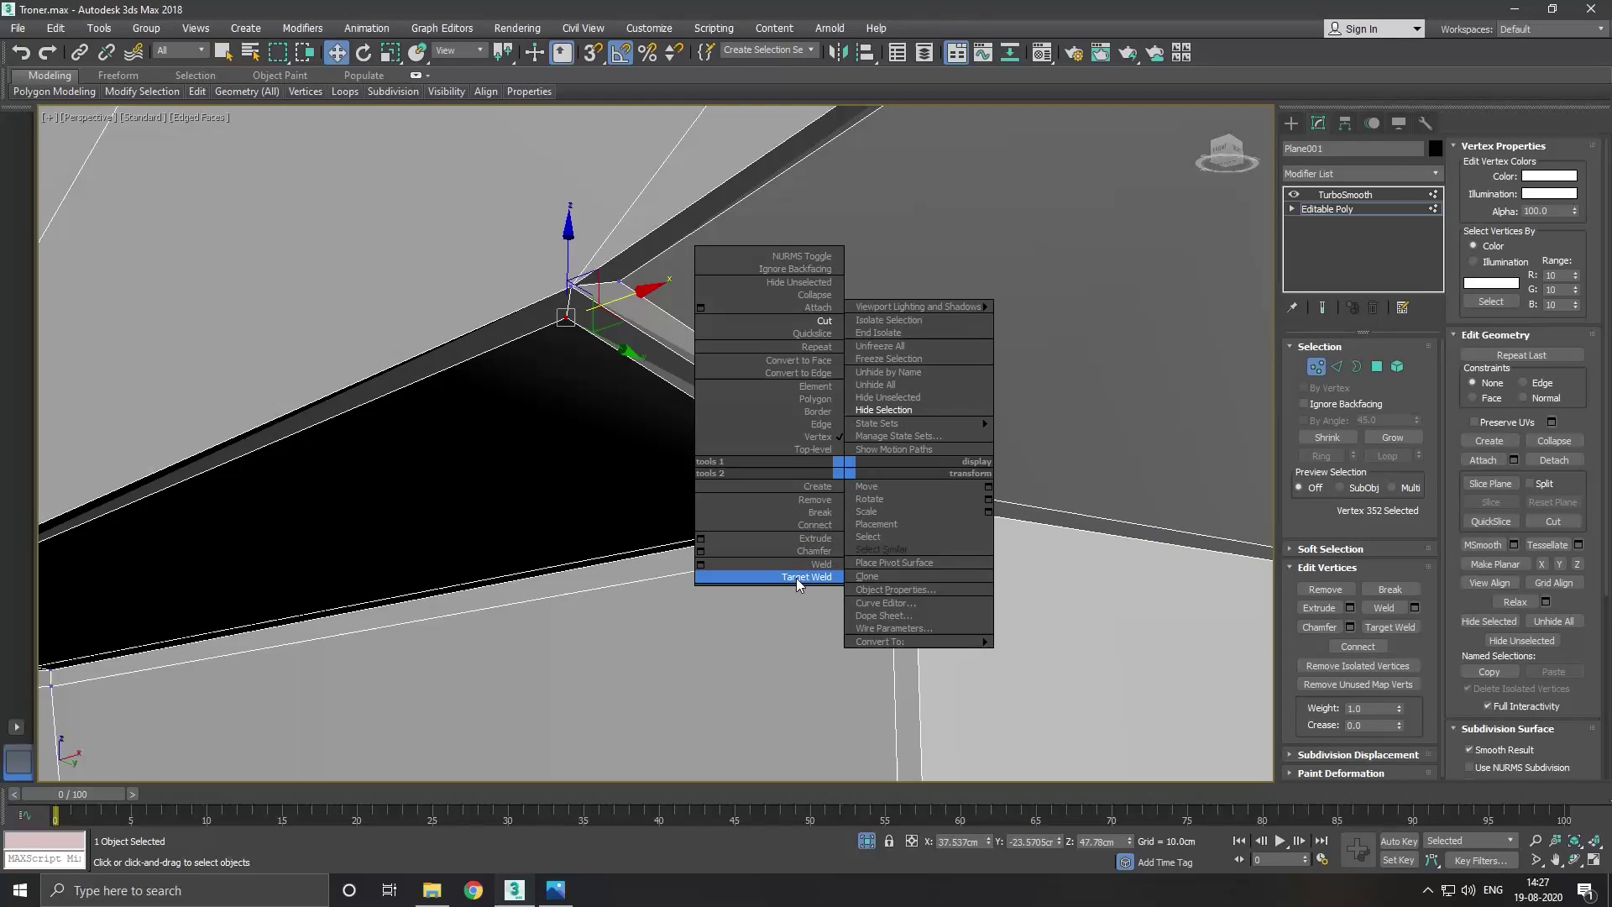
pyautogui.click(808, 324)
pyautogui.click(620, 282)
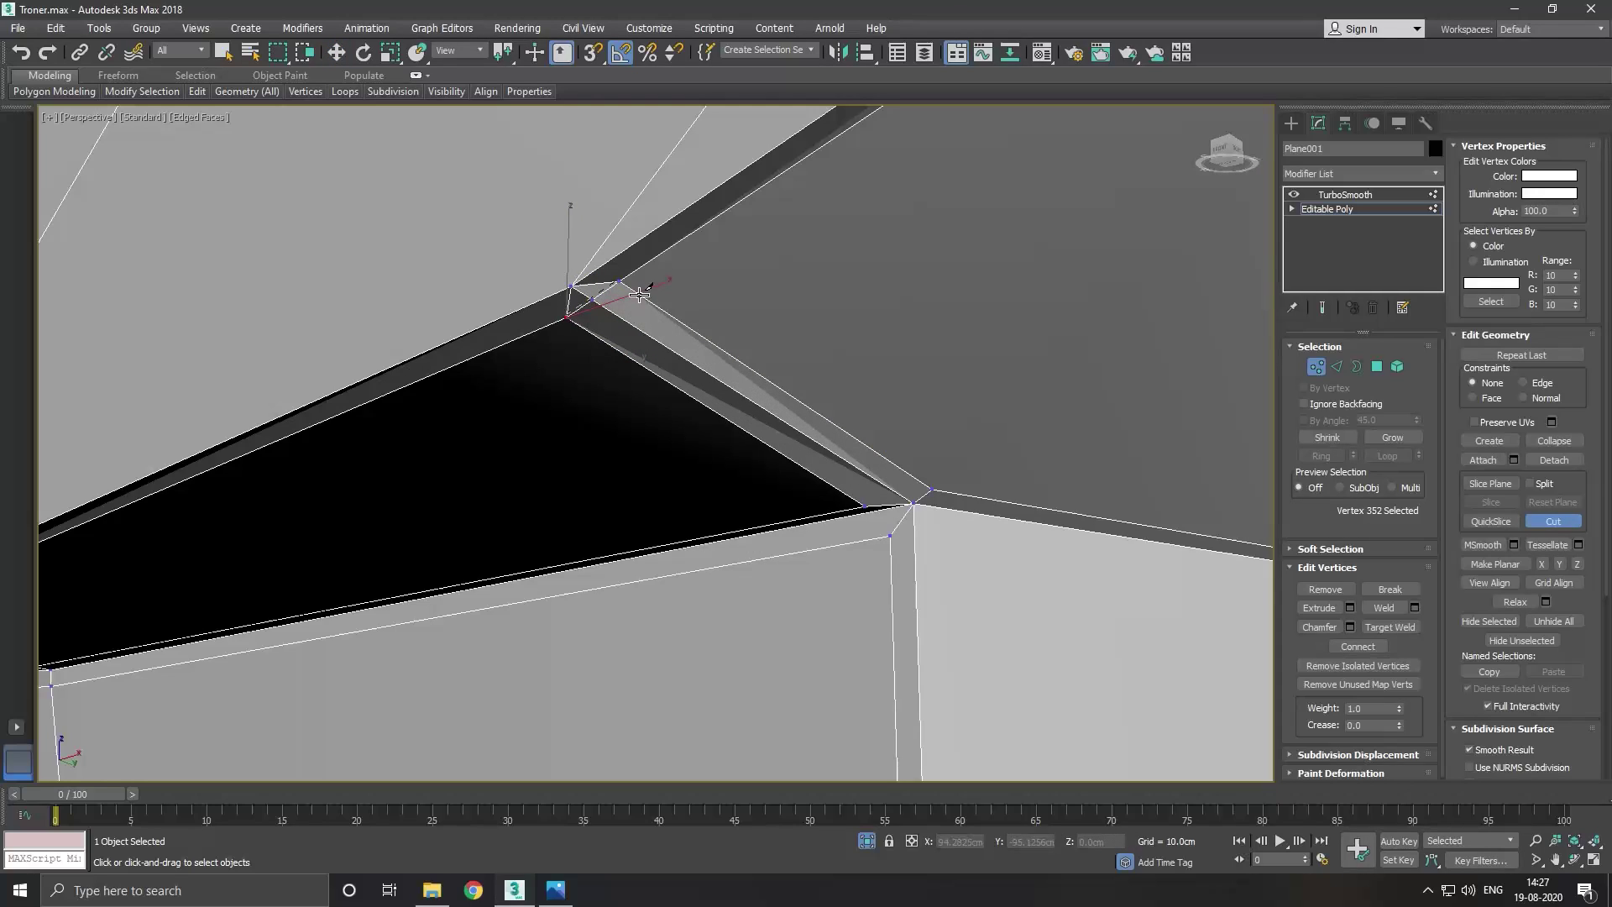
pyautogui.click(866, 507)
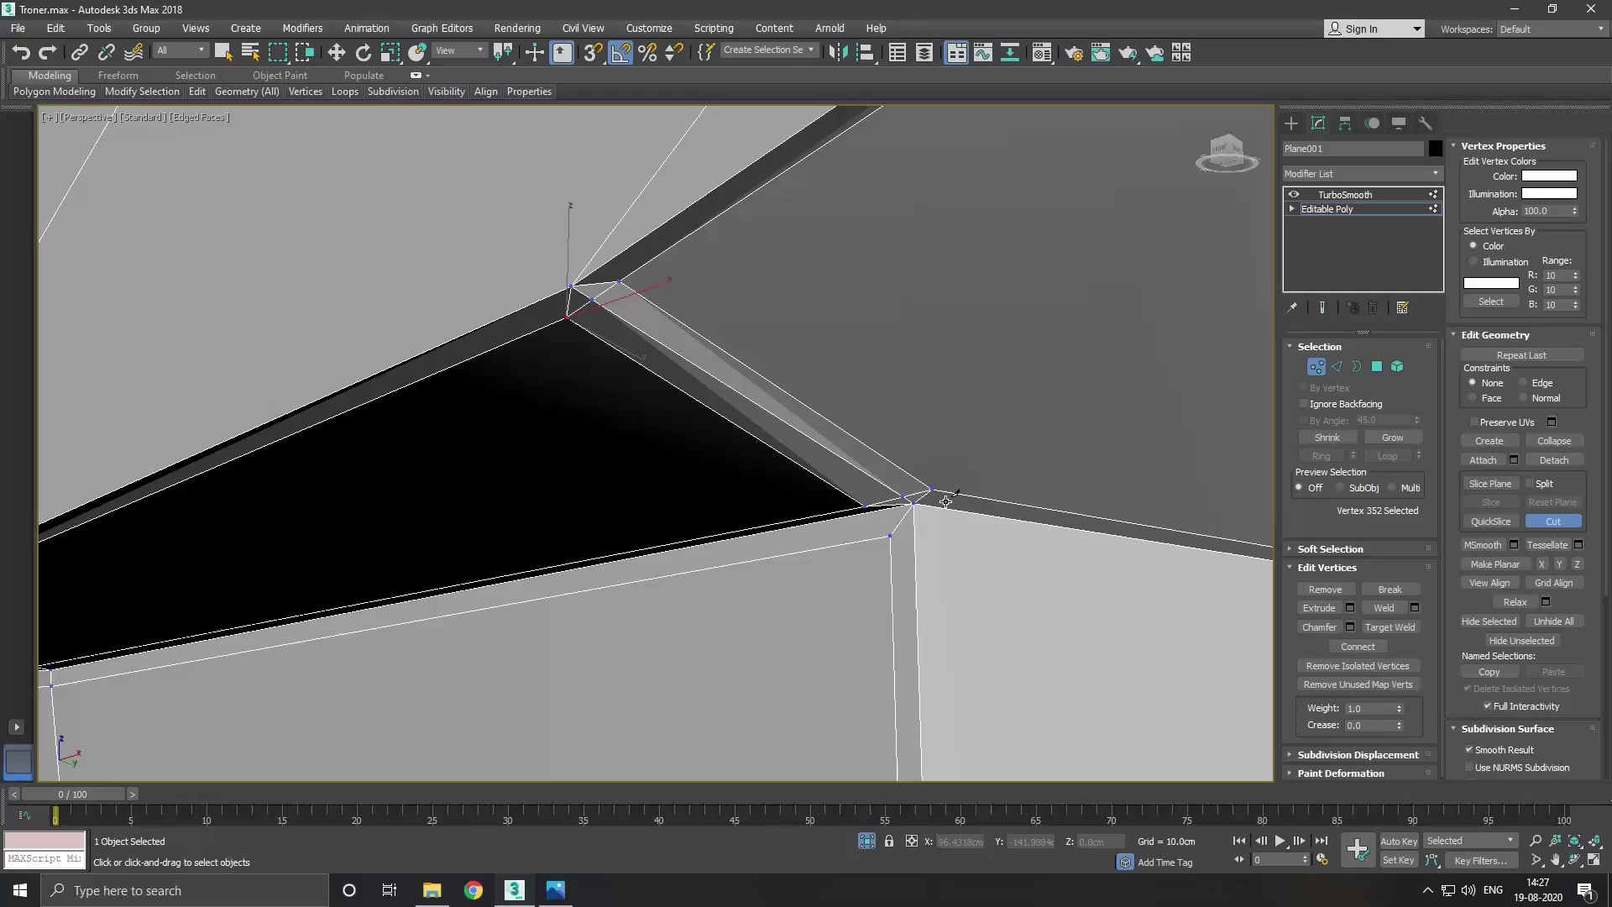
pyautogui.press('w')
# Target Weld the stray upper and lower vertices onto the strip's corner vertices.
pyautogui.rightClick(859, 364)
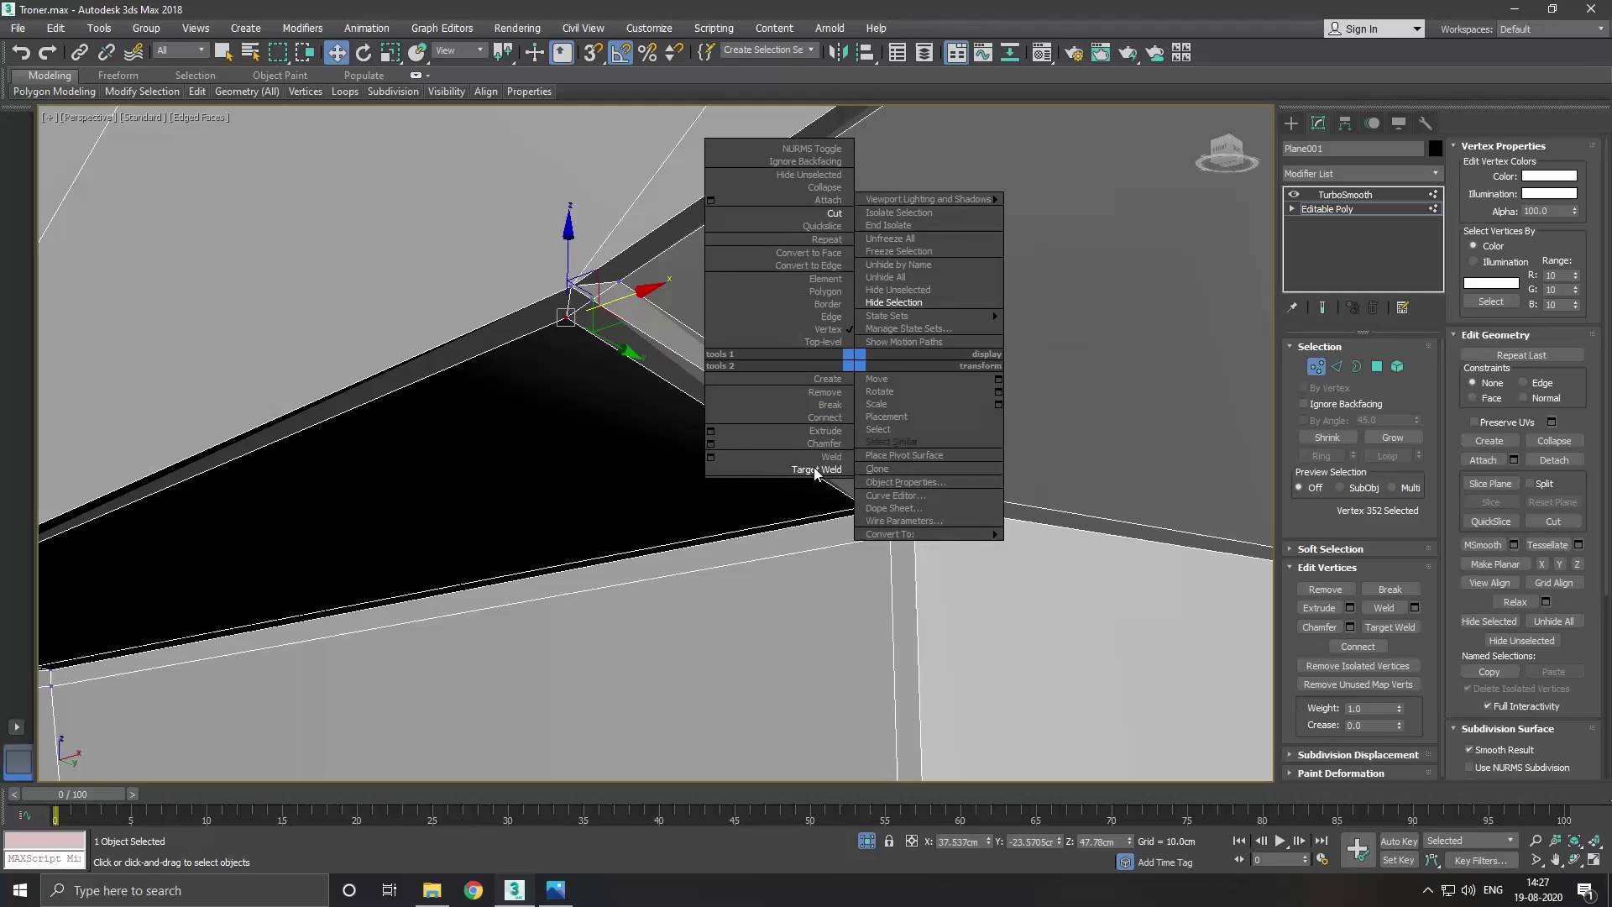
pyautogui.click(812, 470)
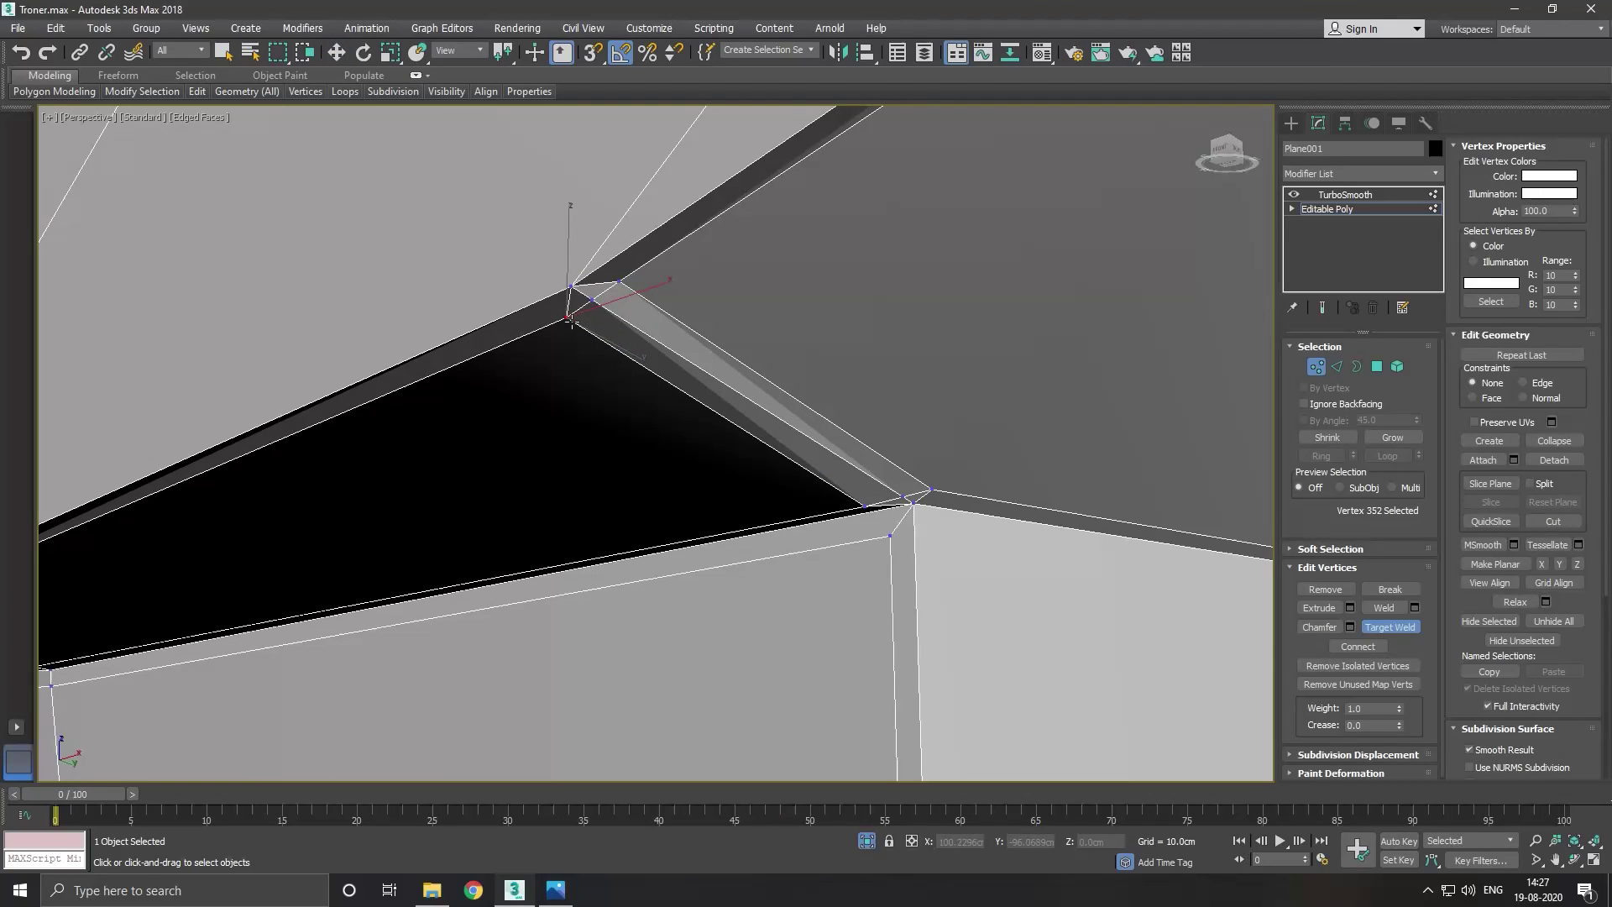
pyautogui.click(595, 305)
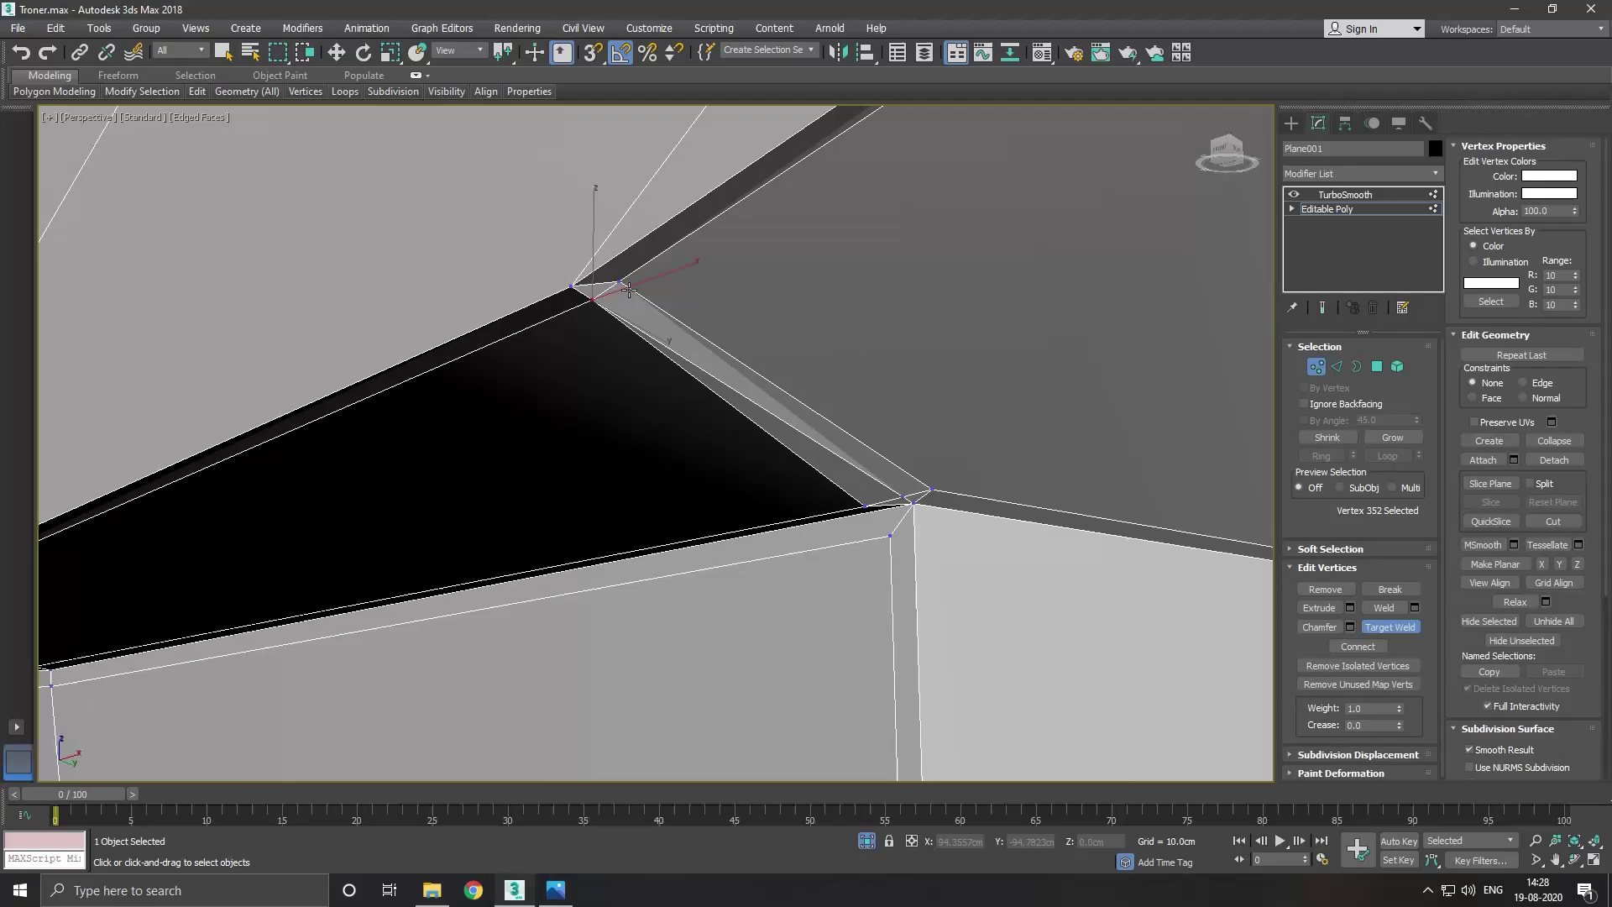
pyautogui.click(602, 309)
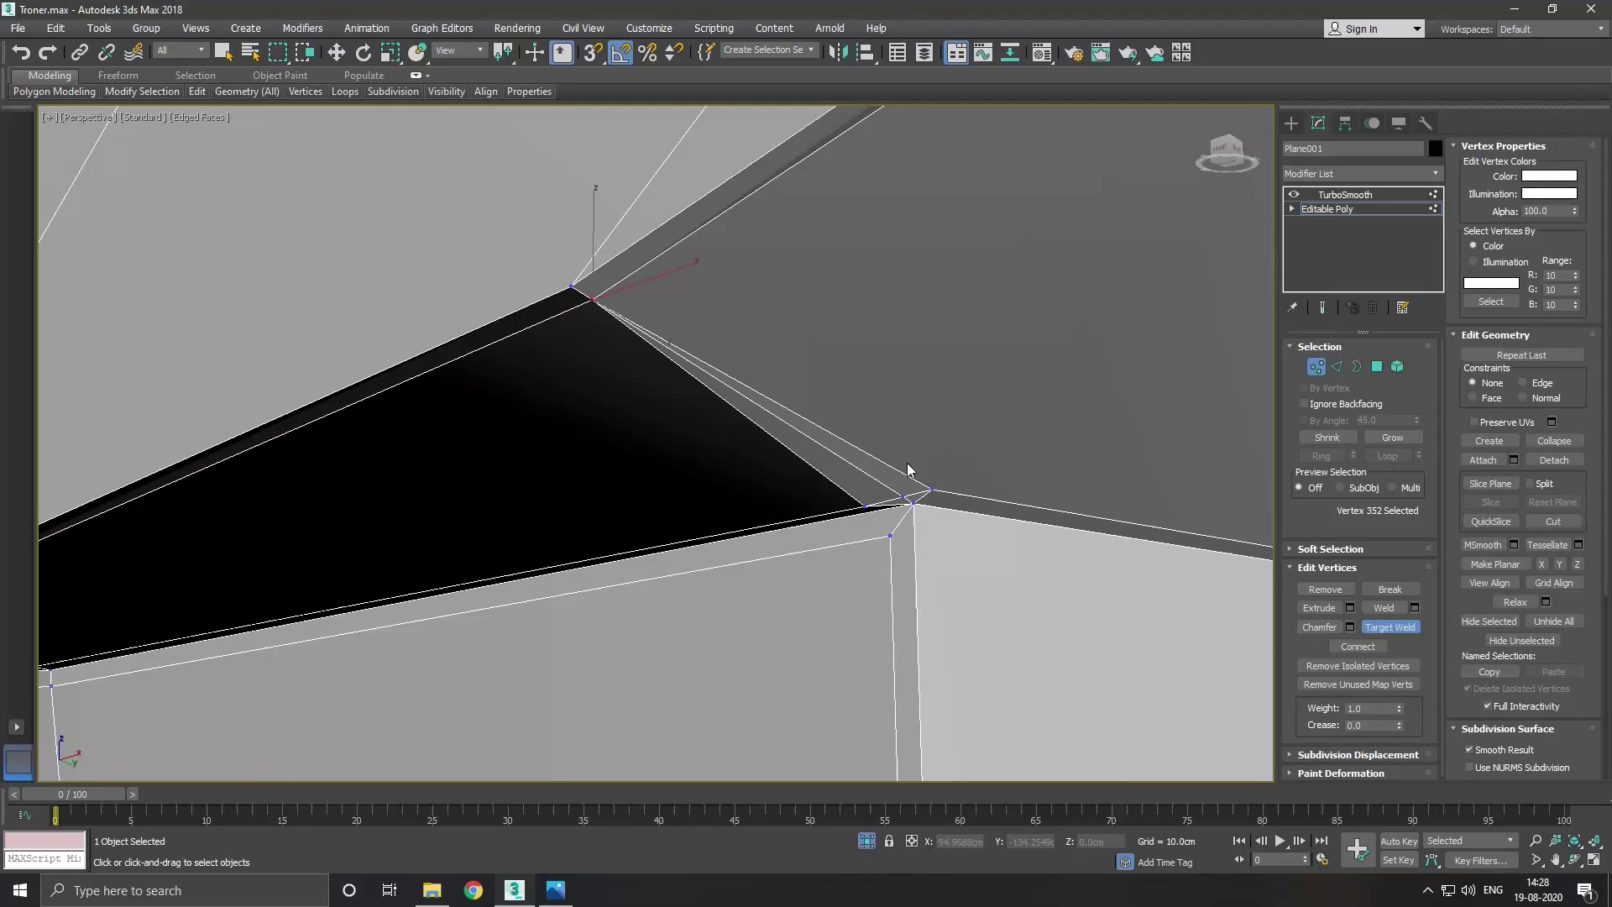
pyautogui.click(933, 487)
pyautogui.click(908, 502)
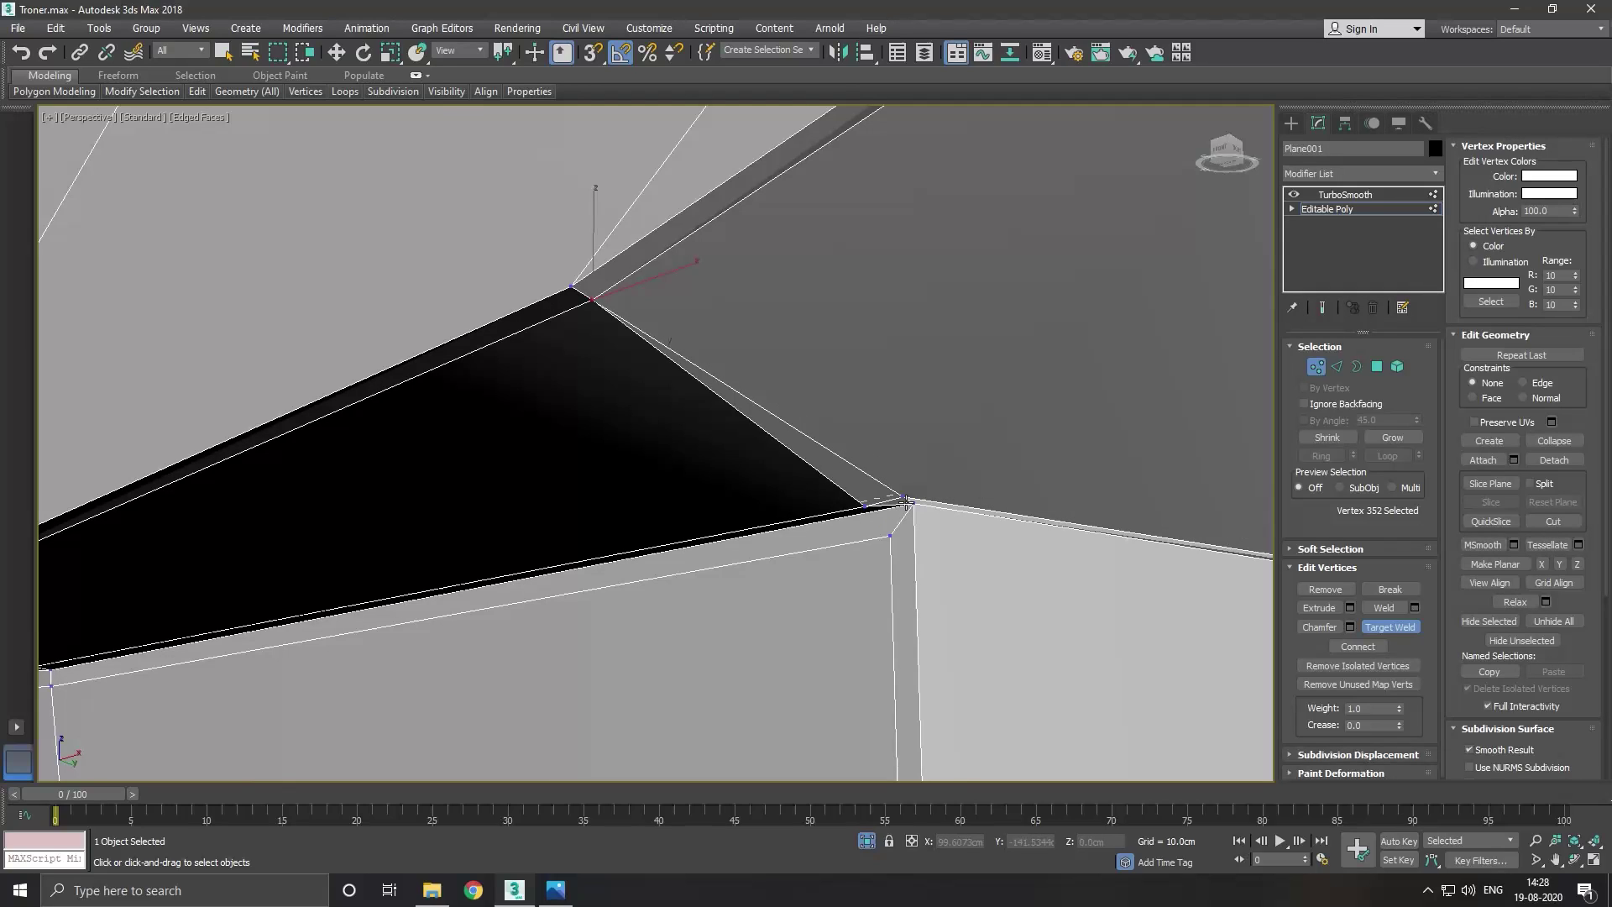
pyautogui.click(905, 501)
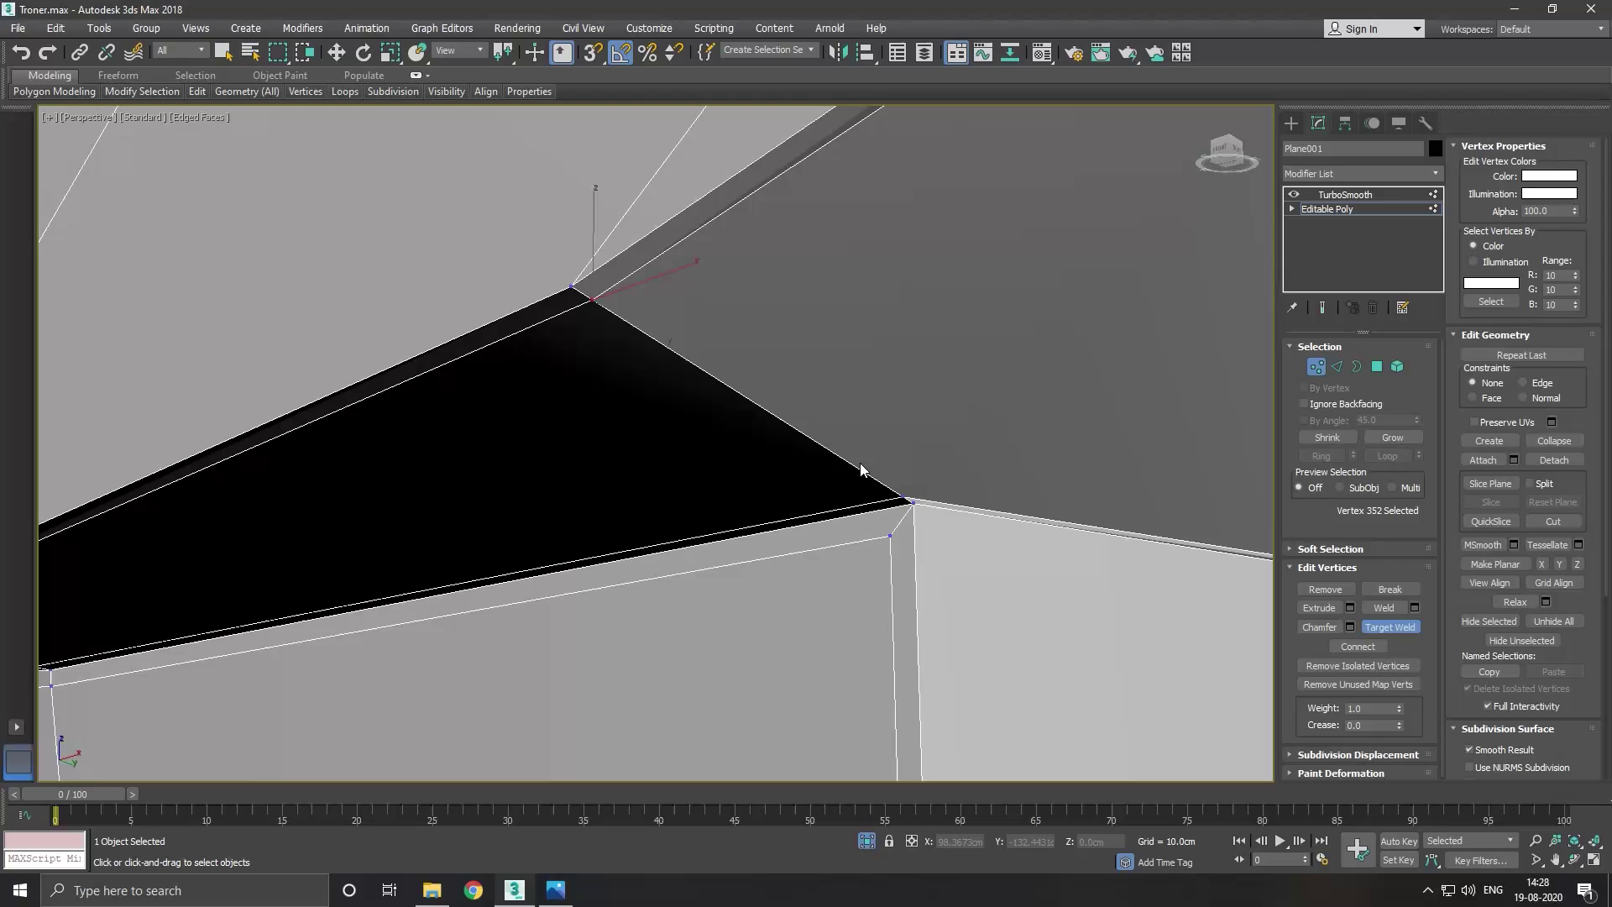
pyautogui.press('w')
pyautogui.scroll(-2, 698, 410)
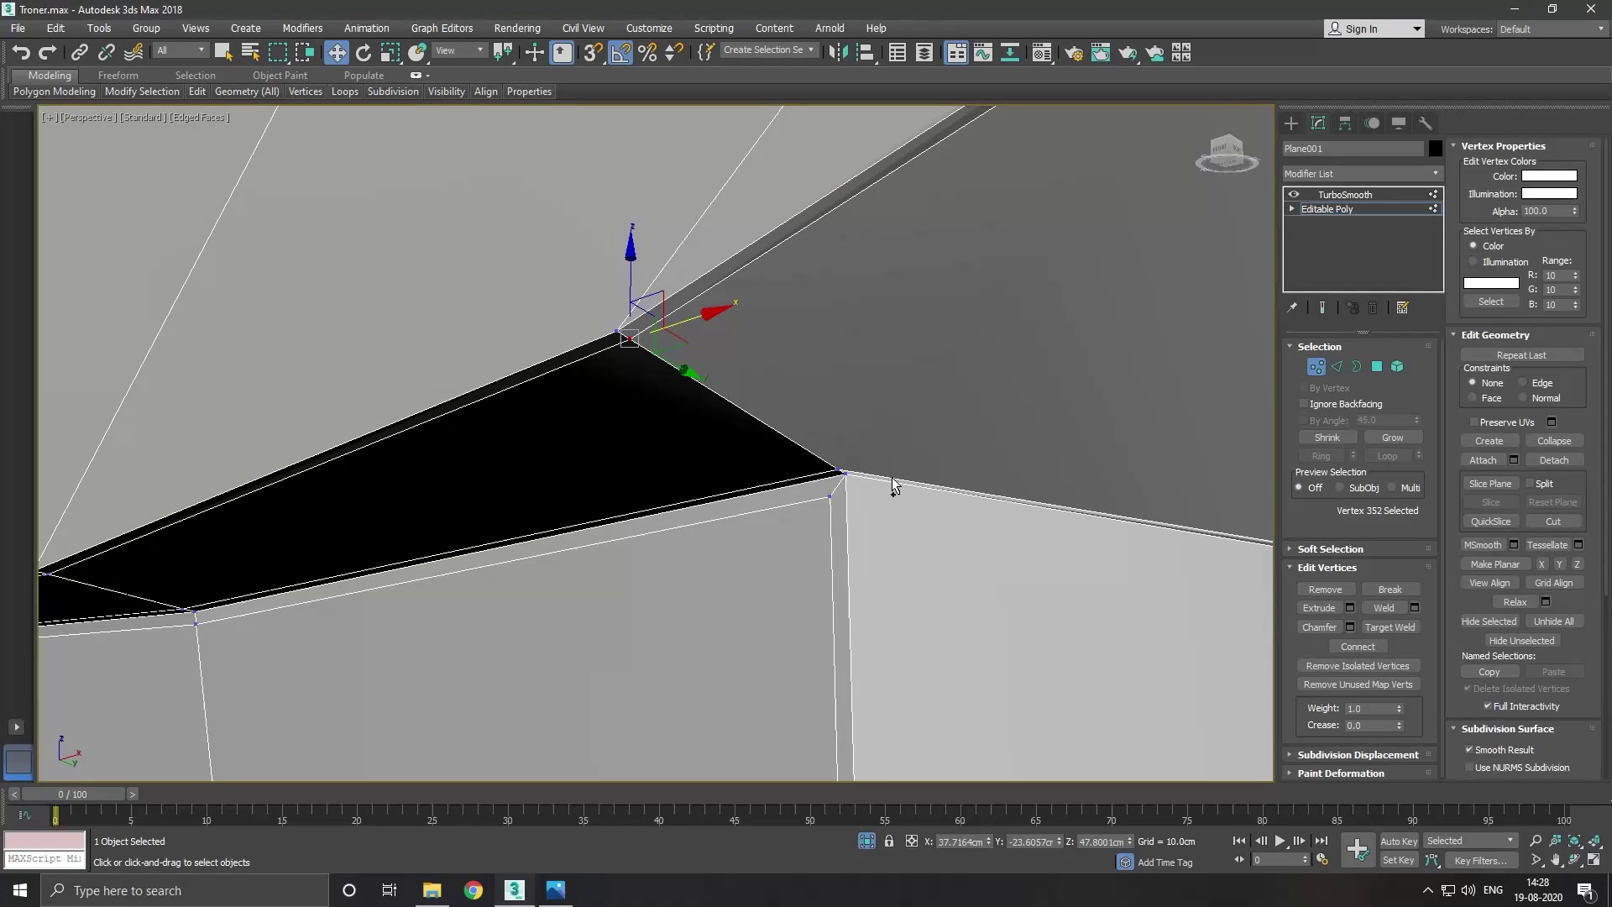
# Shift corner vertex 351 slightly along X to tidy the panel seam.
pyautogui.keyDown('alt'); pyautogui.moveTo(928, 496); pyautogui.dragTo(923, 435, button='middle'); pyautogui.keyUp('alt')
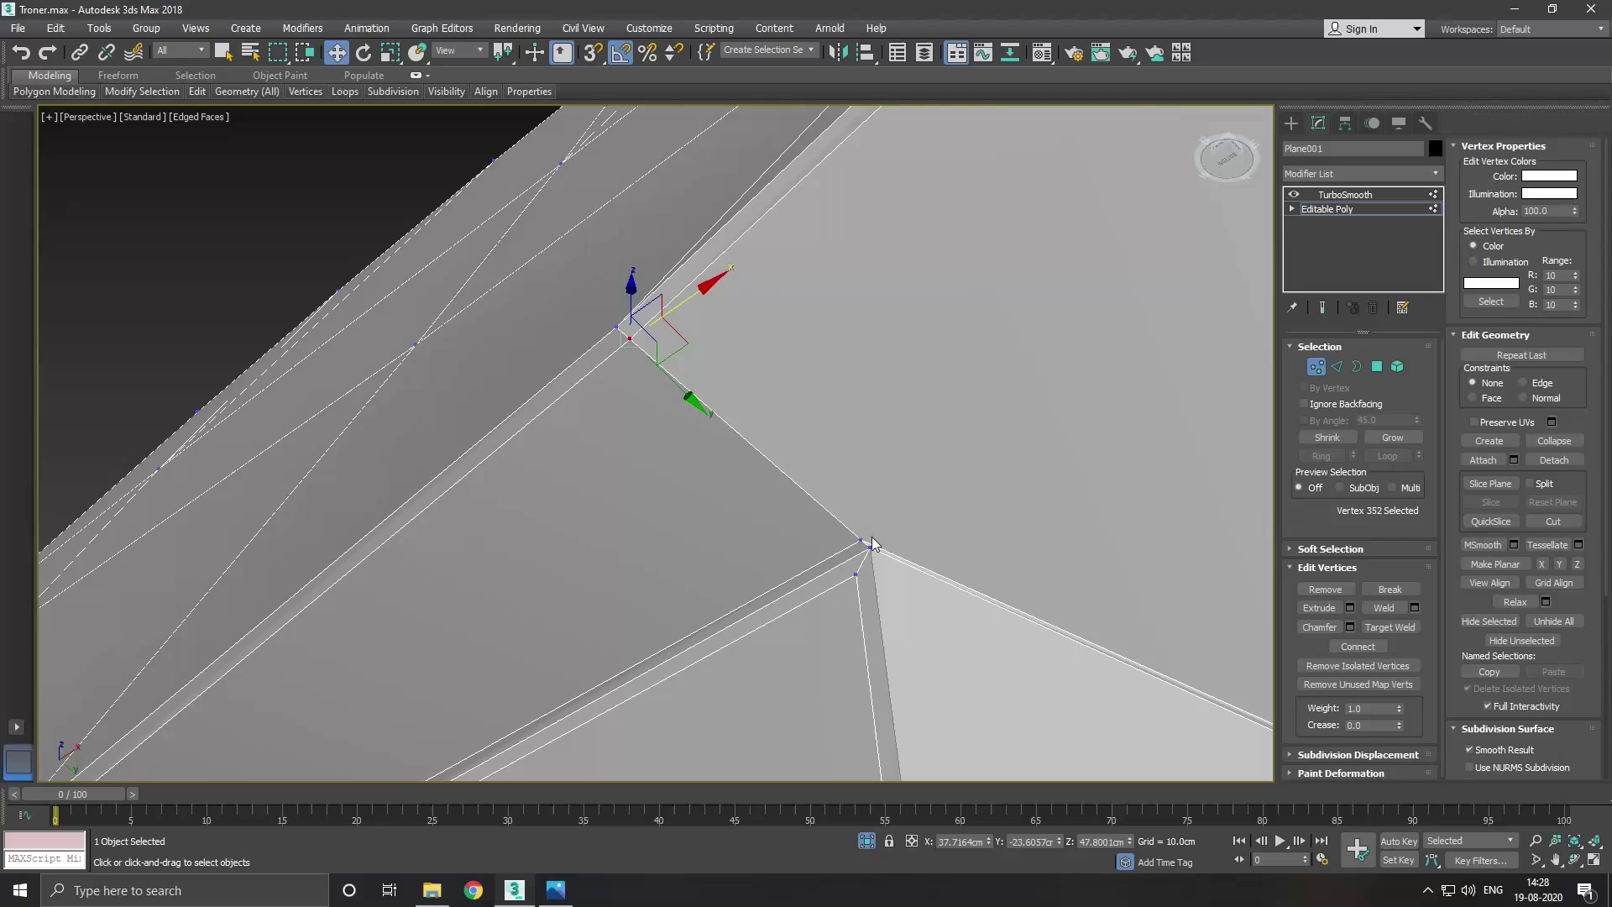
pyautogui.click(866, 548)
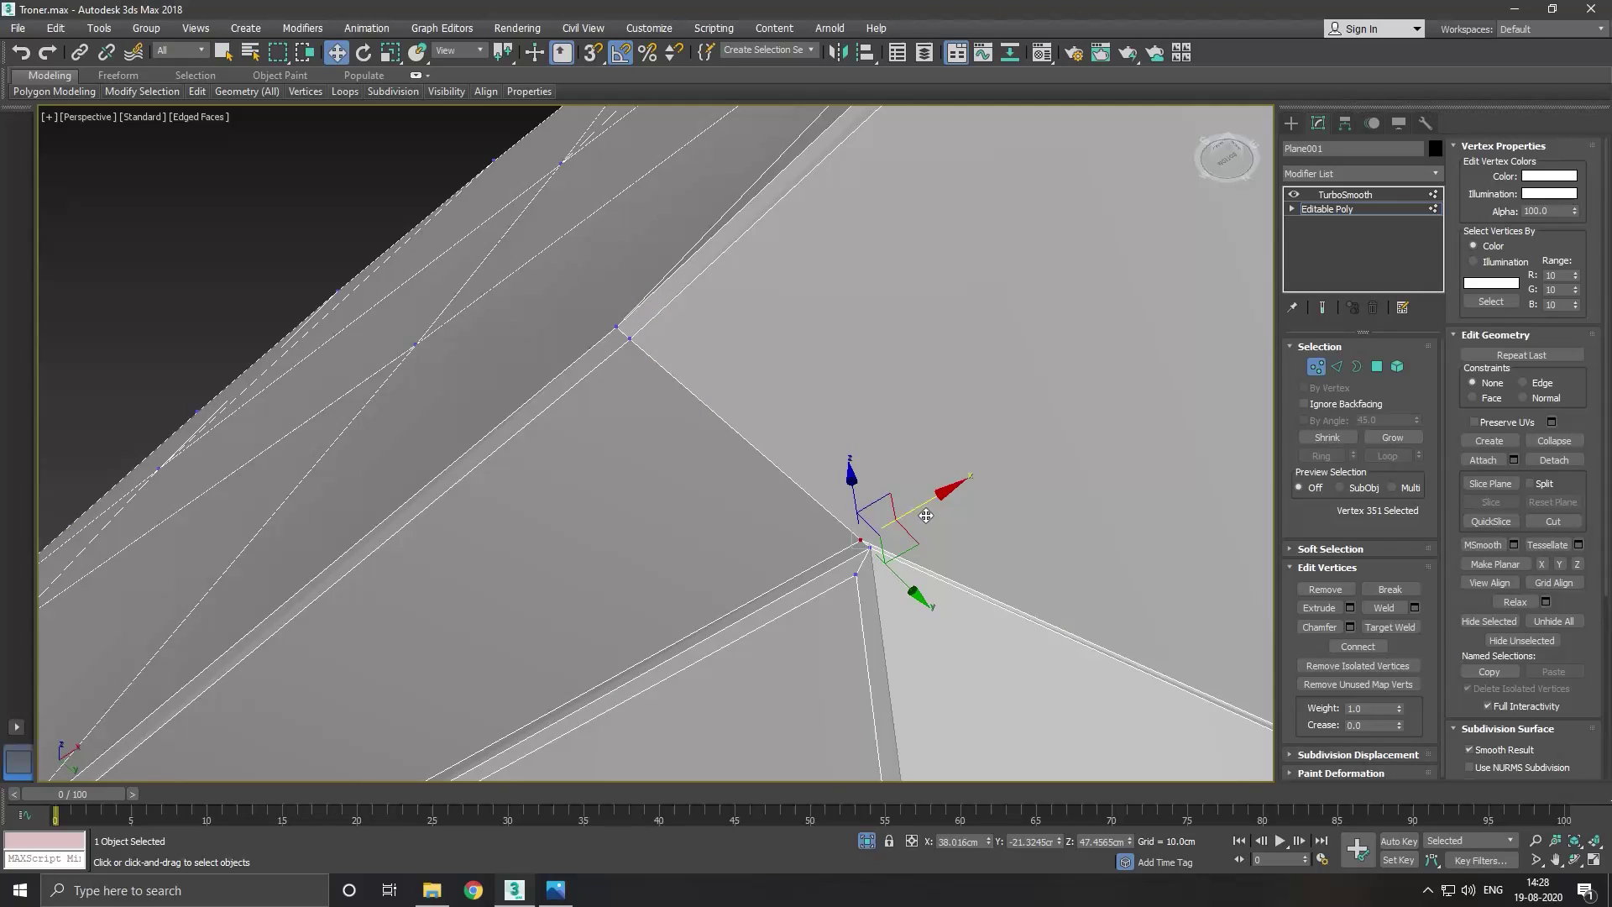
pyautogui.moveTo(926, 515); pyautogui.dragTo(941, 501)
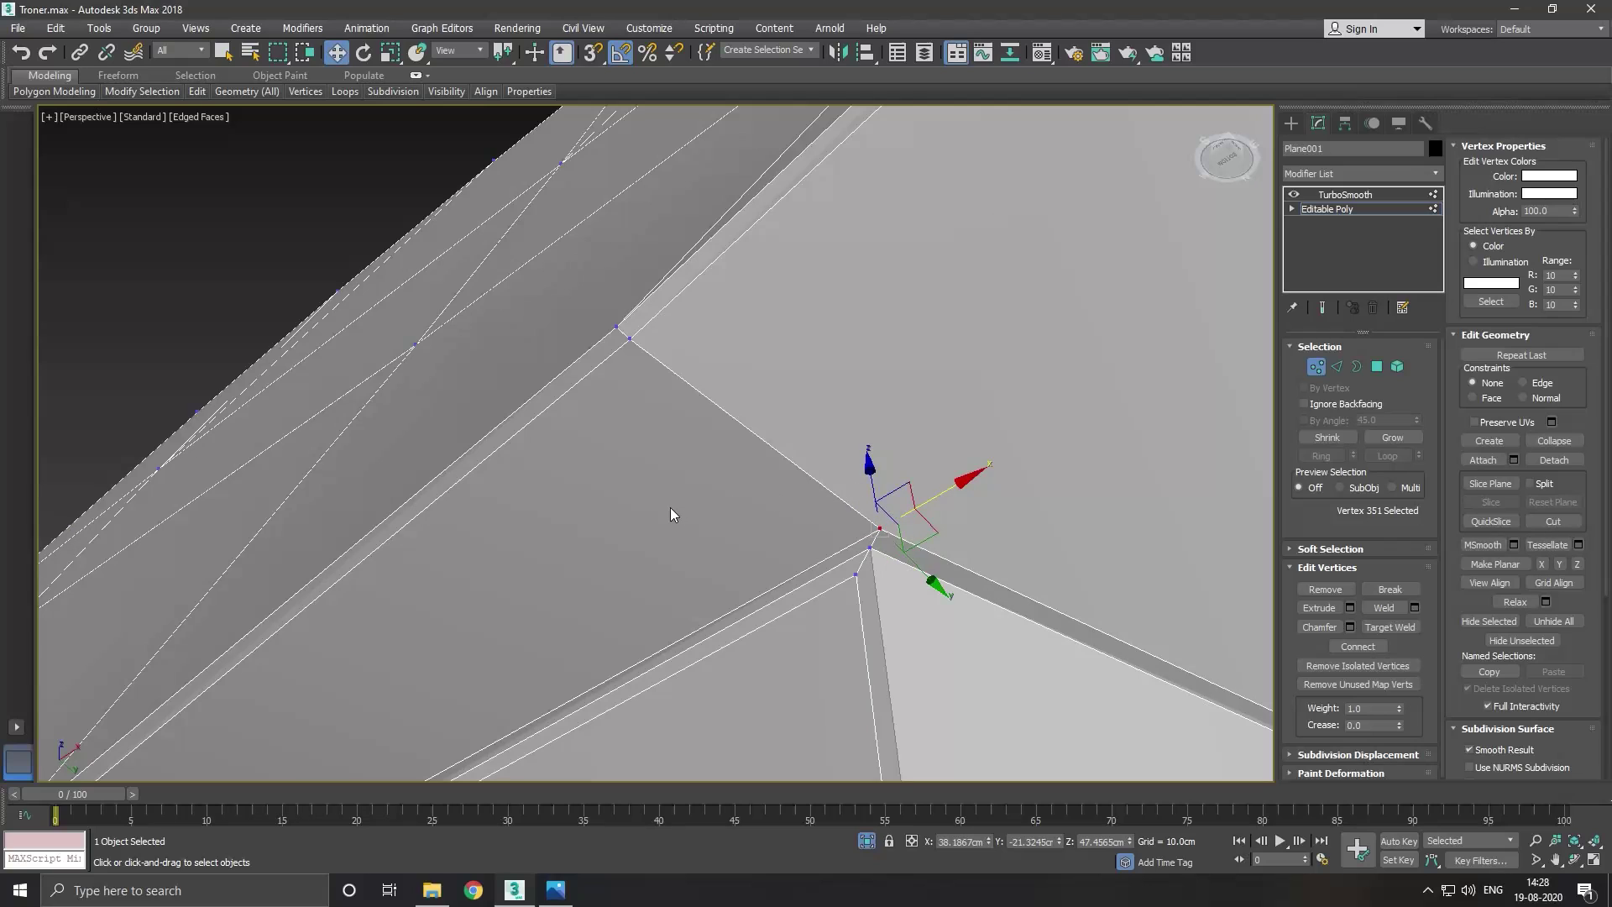
pyautogui.scroll(-3, 670, 507)
pyautogui.scroll(-2, 670, 508)
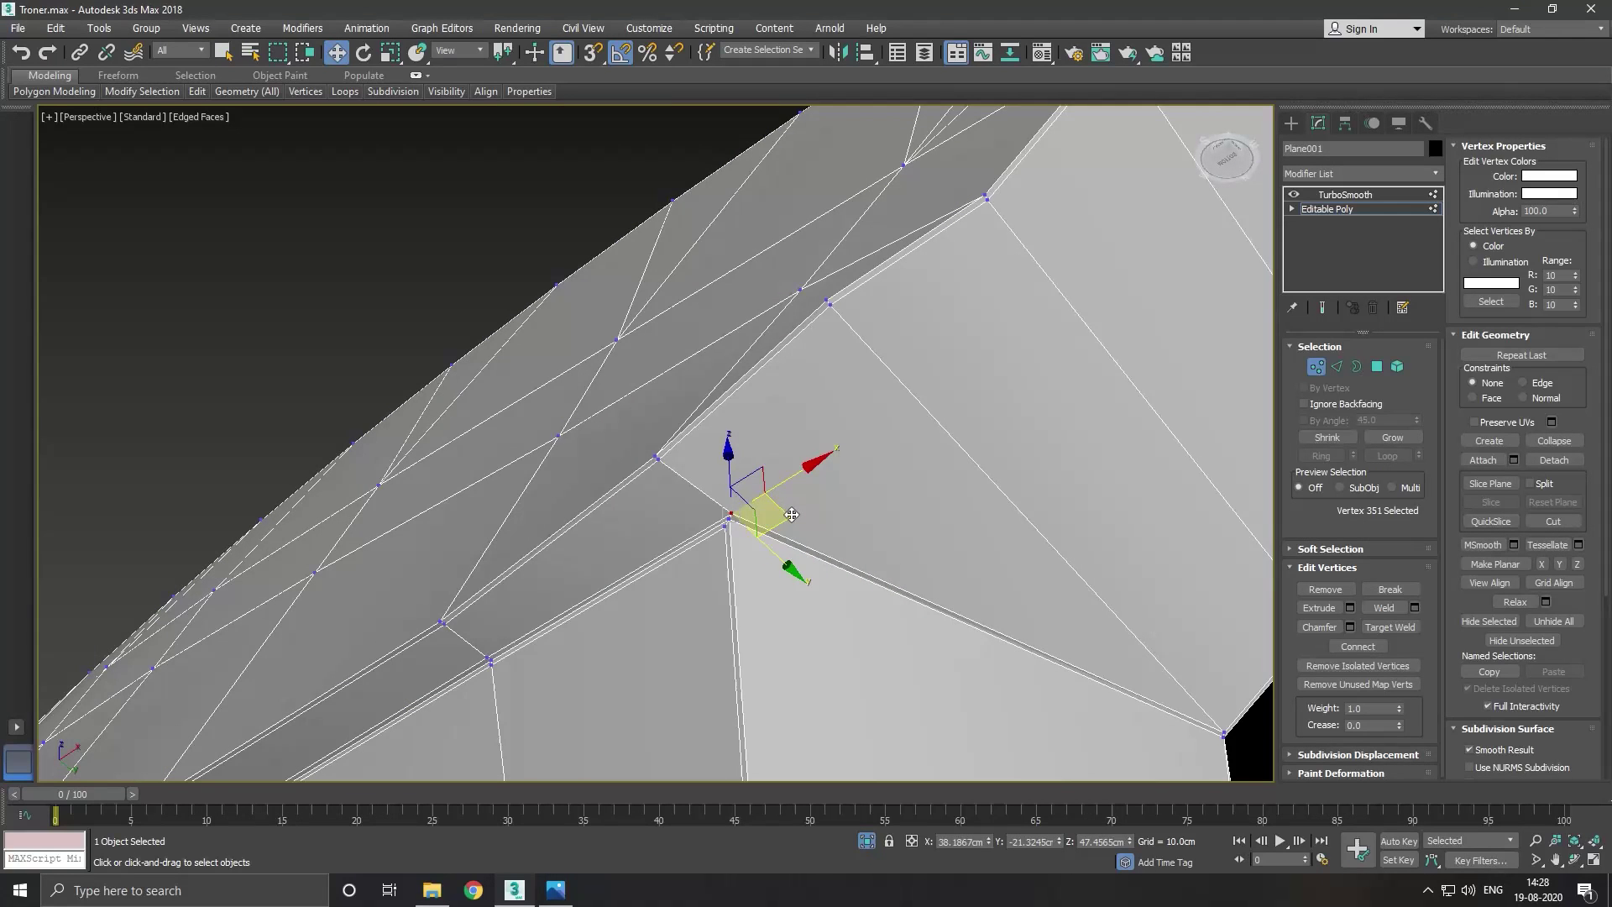
pyautogui.moveTo(792, 514)
pyautogui.keyDown('alt'); pyautogui.mouseDown(button='middle')
pyautogui.moveTo(764, 521)
pyautogui.moveTo(745, 563)
pyautogui.moveTo(711, 535)
pyautogui.mouseUp(button='middle'); pyautogui.keyUp('alt')
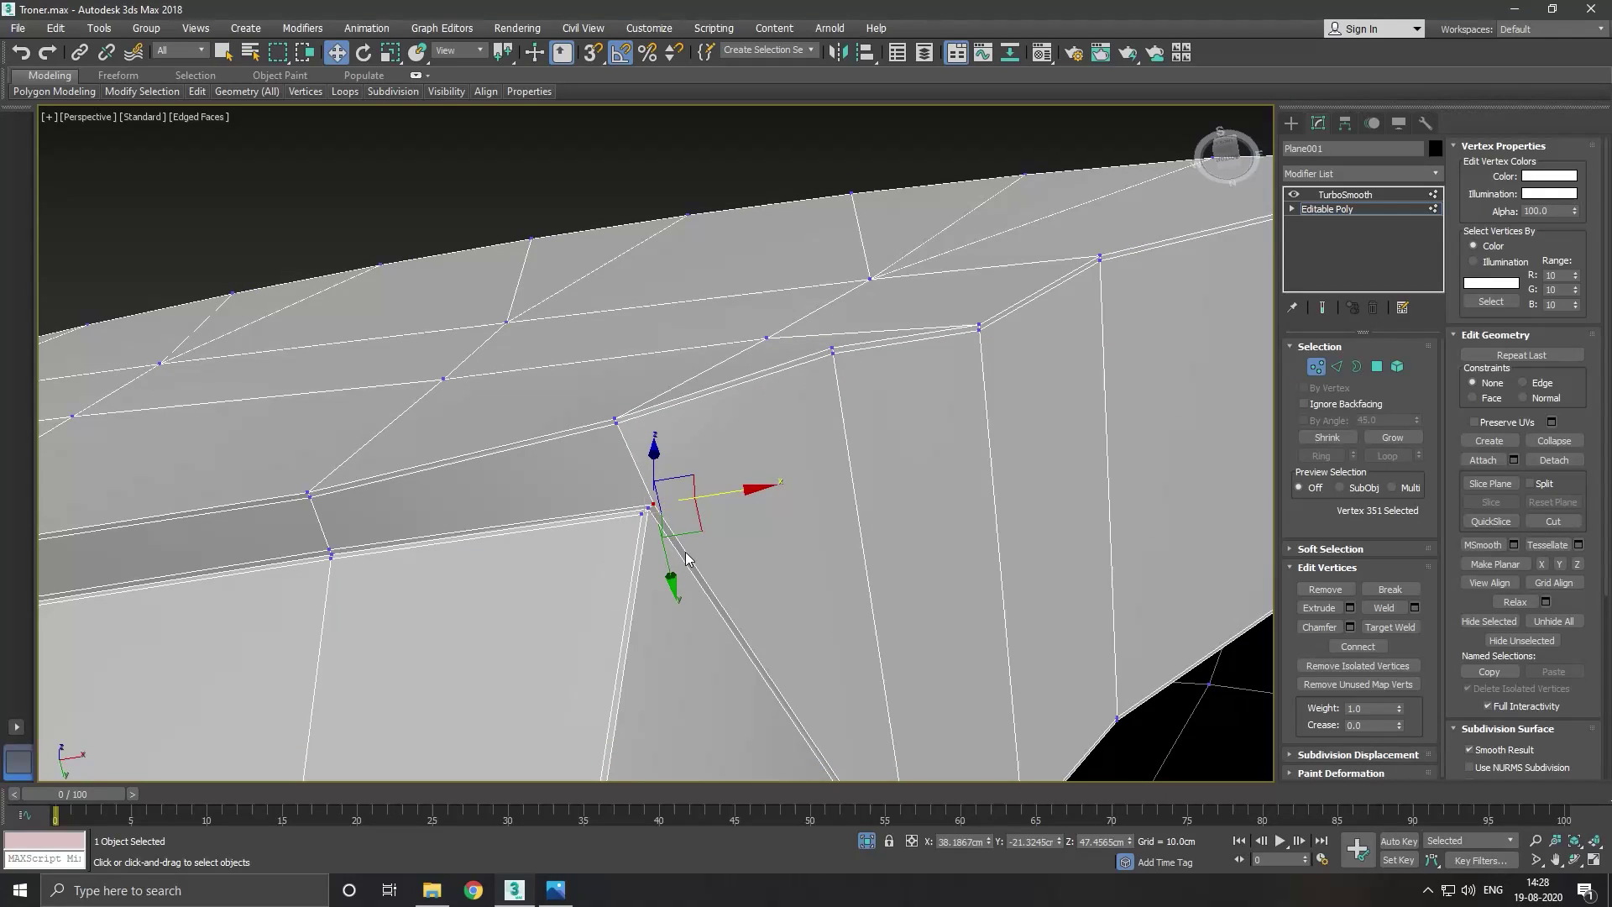
# Deselect the vertex and zoom out to review the whole hull.
pyautogui.moveTo(680, 549)
pyautogui.keyDown('alt'); pyautogui.mouseDown(button='middle')
pyautogui.moveTo(605, 446)
pyautogui.moveTo(648, 377)
pyautogui.mouseUp(button='middle'); pyautogui.keyUp('alt')
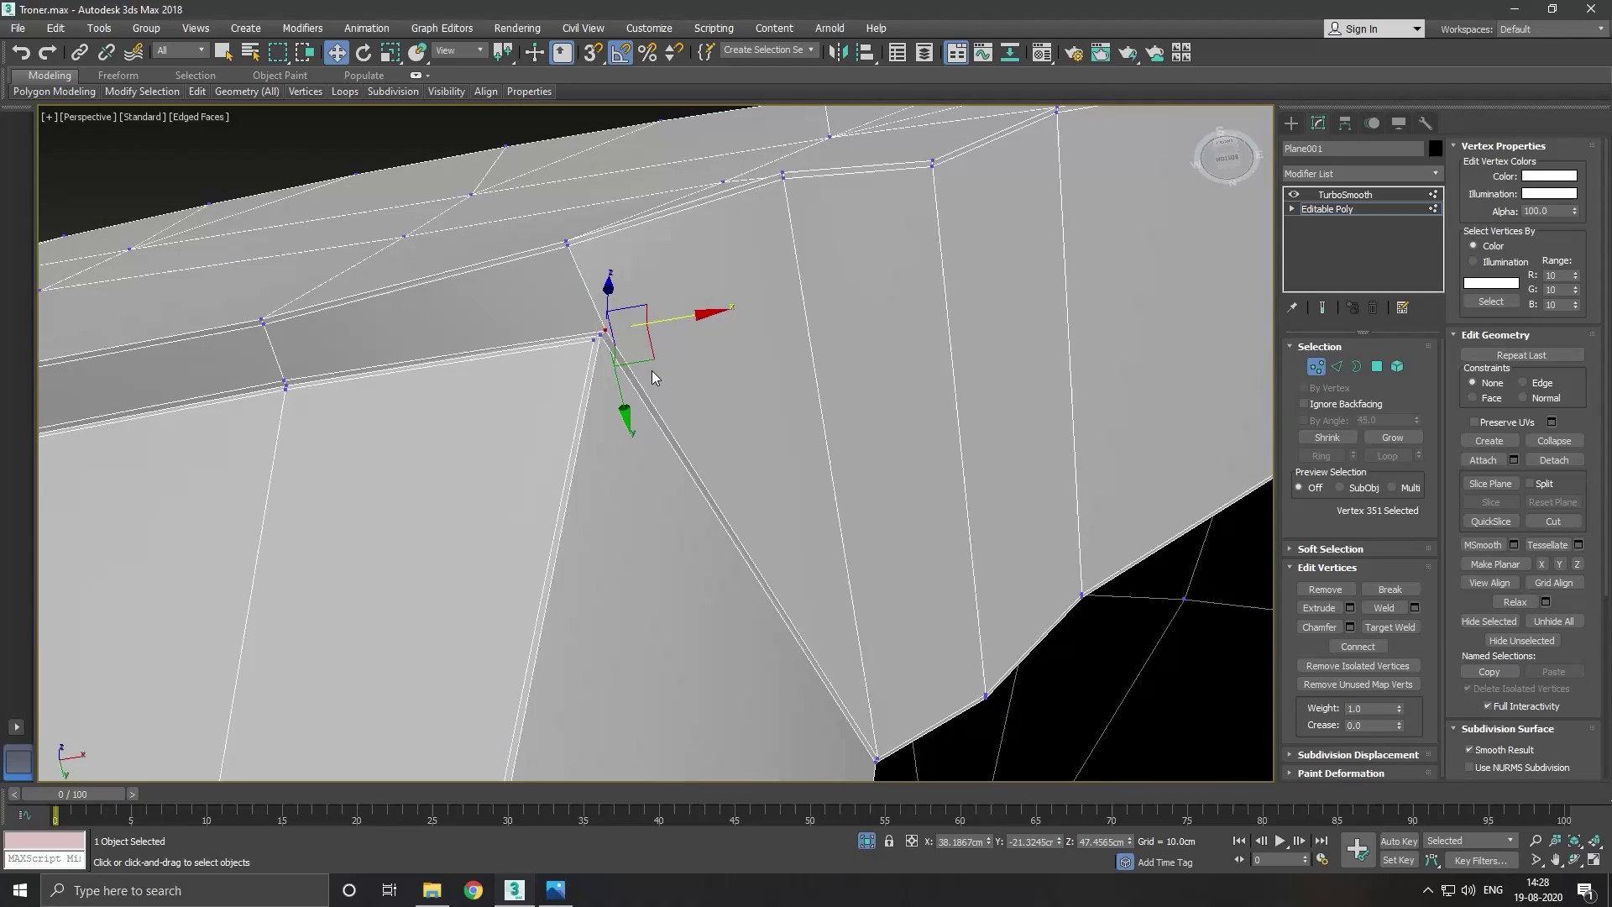
pyautogui.click(682, 360)
pyautogui.scroll(-5, 691, 360)
pyautogui.keyDown('alt'); pyautogui.moveTo(691, 359); pyautogui.dragTo(755, 491, button='middle'); pyautogui.keyUp('alt')
pyautogui.scroll(-3, 745, 496)
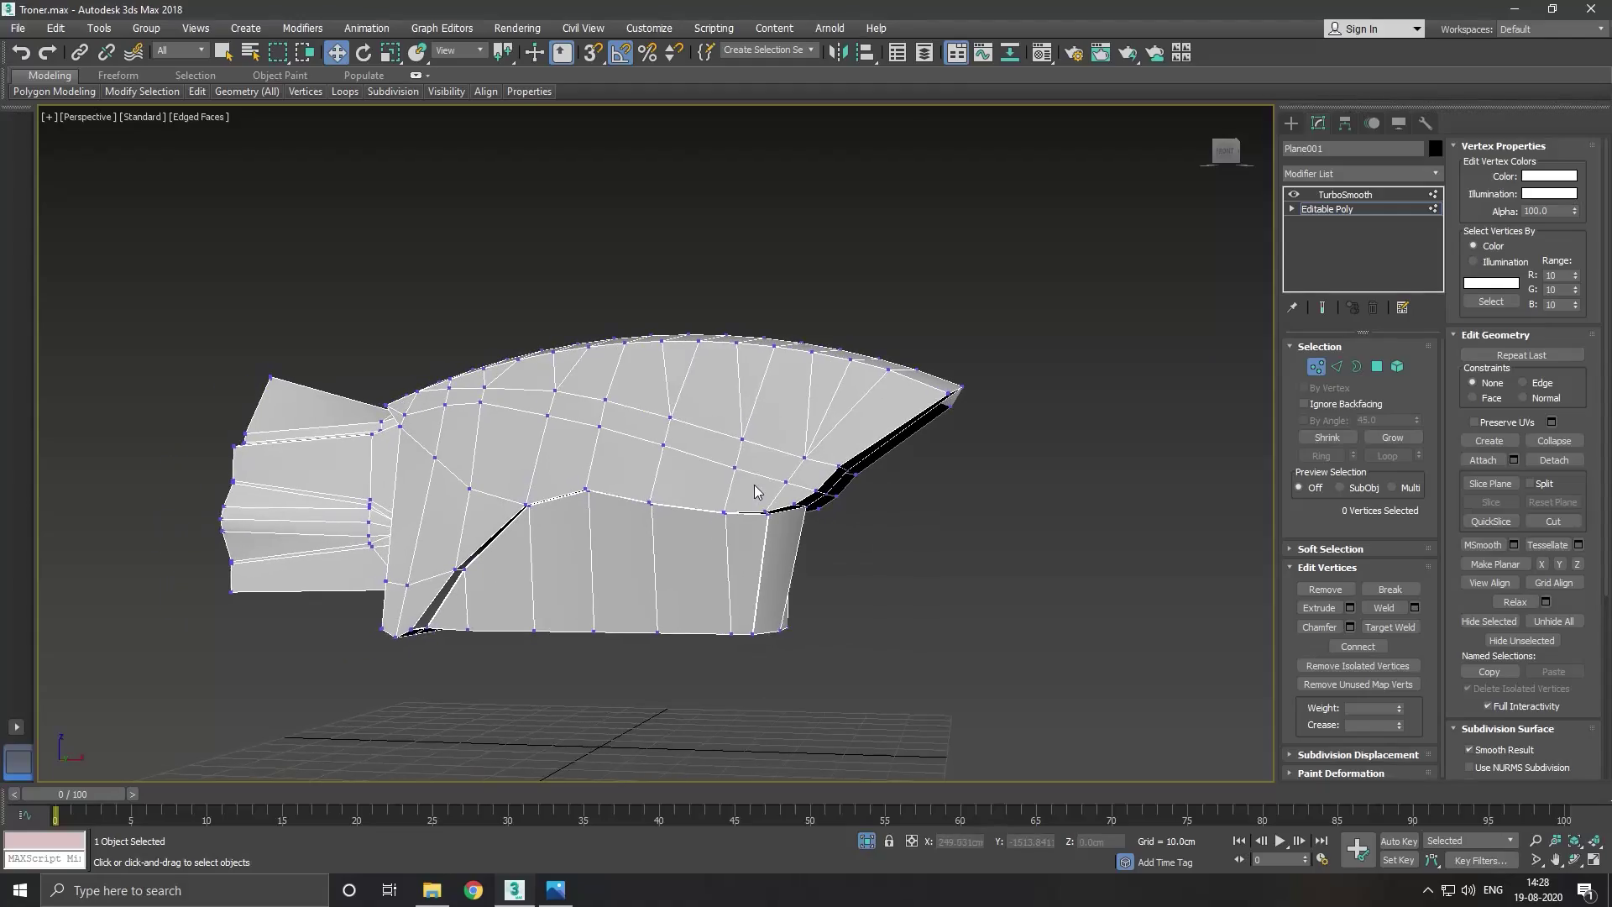
pyautogui.scroll(2, 755, 491)
# Preview the TurboSmooth result, then return to the Editable Poly at Edge level.
pyautogui.click(1324, 212)
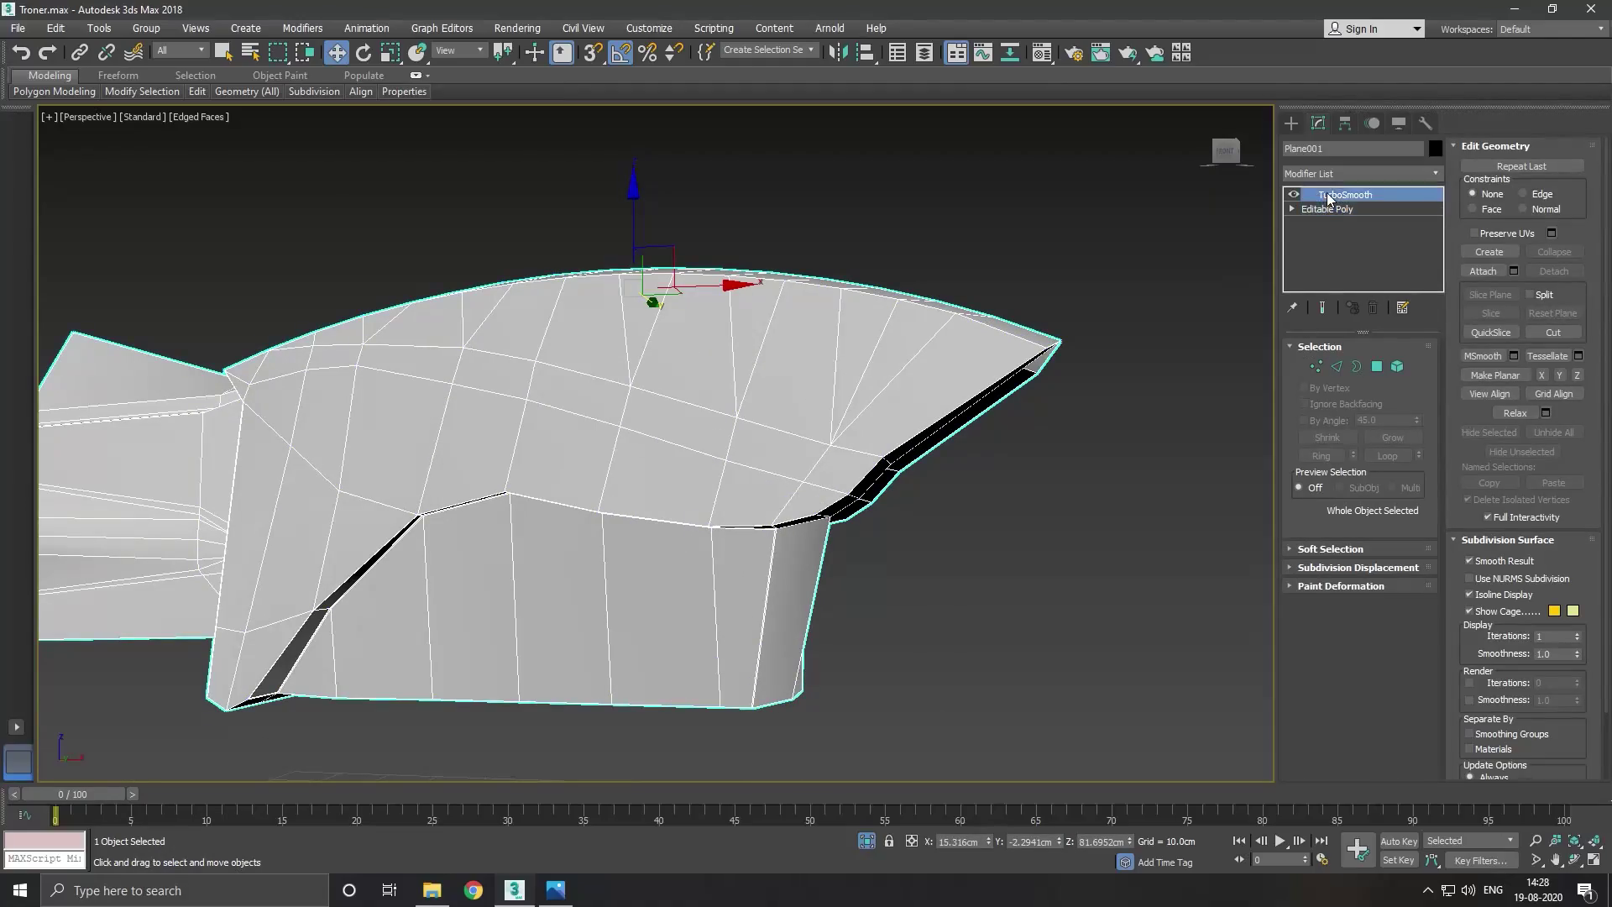
pyautogui.click(1325, 195)
pyautogui.moveTo(887, 480)
pyautogui.keyDown('alt'); pyautogui.mouseDown(button='middle')
pyautogui.moveTo(890, 457)
pyautogui.moveTo(817, 493)
pyautogui.moveTo(795, 561)
pyautogui.moveTo(1025, 542)
pyautogui.mouseUp(button='middle'); pyautogui.keyUp('alt')
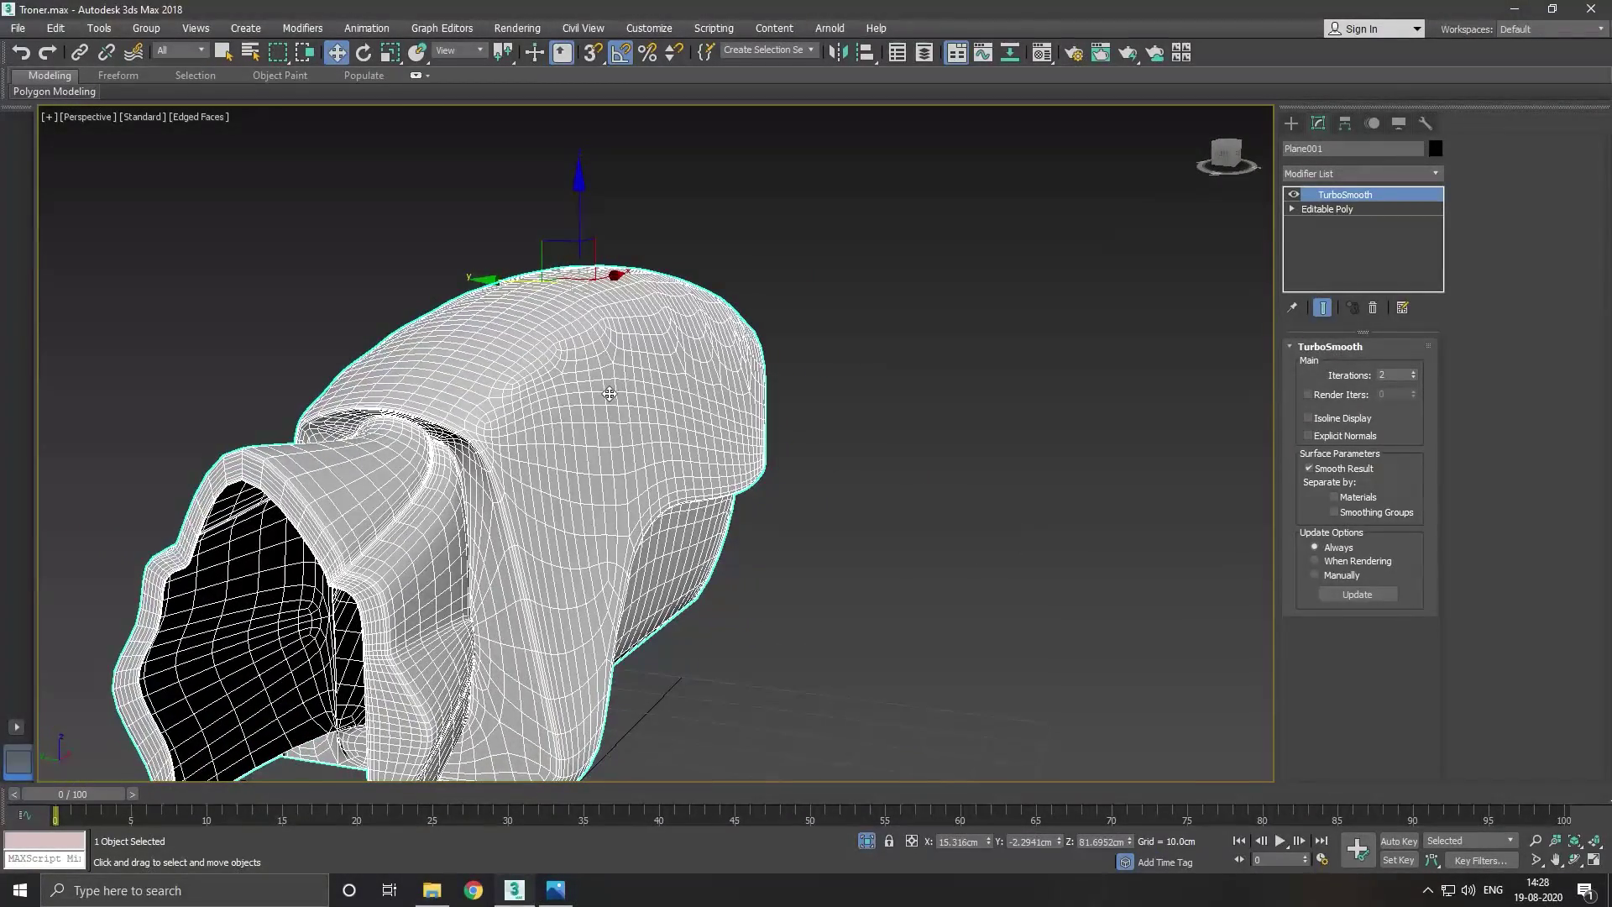
pyautogui.scroll(4, 838, 445)
pyautogui.click(1312, 209)
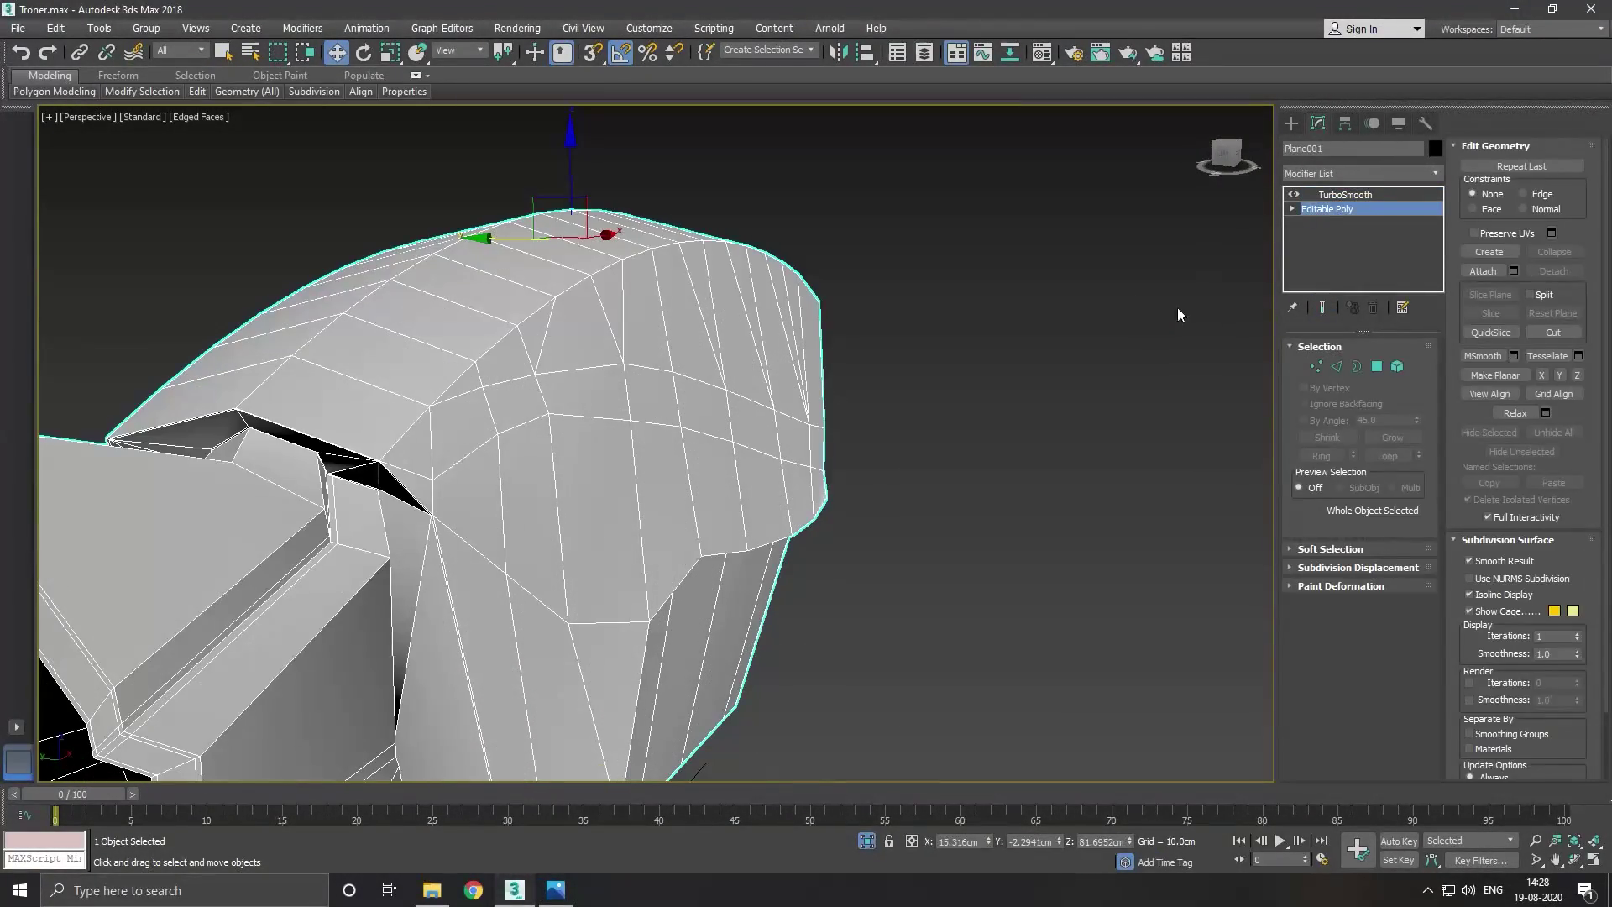
pyautogui.click(1336, 367)
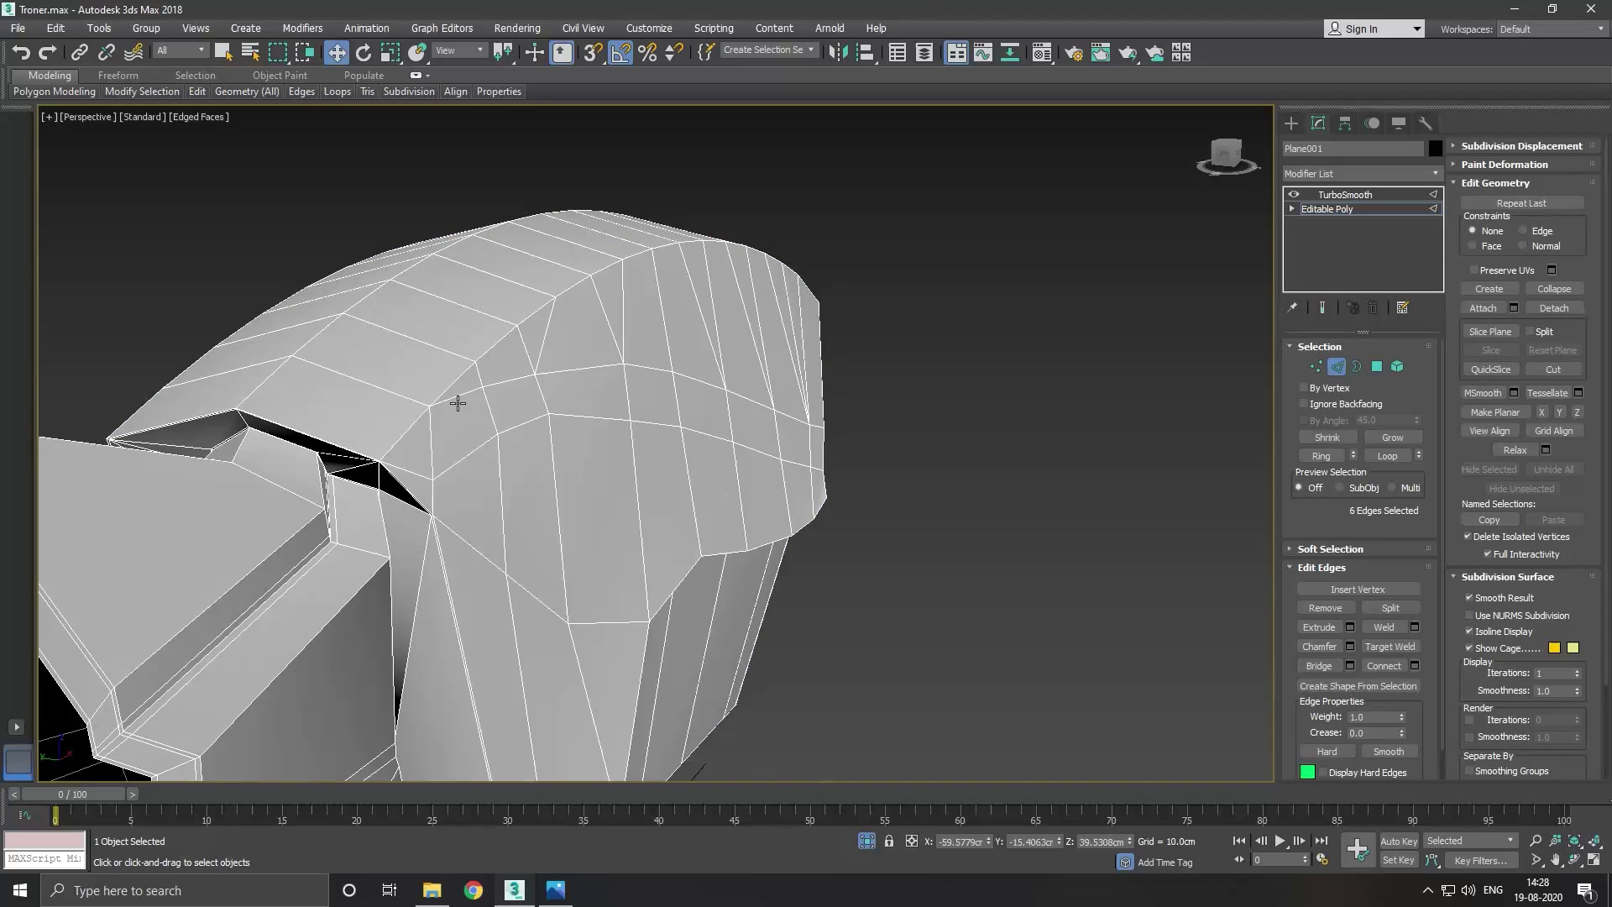
# In Polygon mode, select the first polygons of the strip along the hull's upper front side.
pyautogui.click(403, 451)
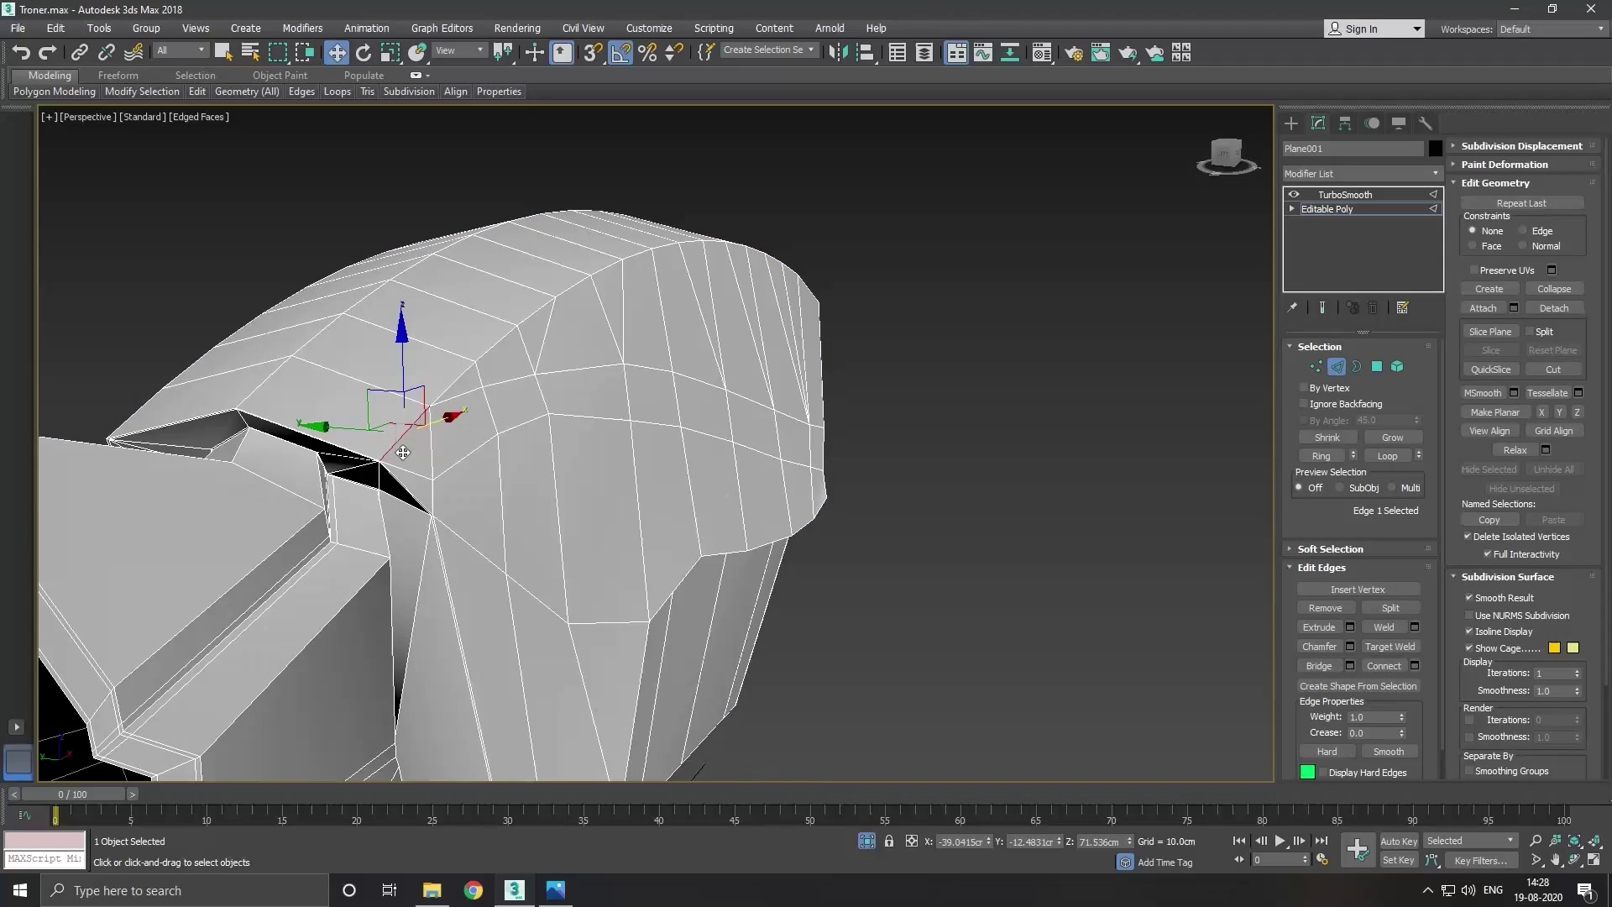
pyautogui.scroll(-2, 562, 426)
pyautogui.keyDown('alt'); pyautogui.moveTo(718, 455); pyautogui.dragTo(724, 462, button='middle'); pyautogui.keyUp('alt')
pyautogui.keyDown('alt'); pyautogui.moveTo(527, 428); pyautogui.dragTo(600, 442, button='middle'); pyautogui.keyUp('alt')
pyautogui.scroll(2, 520, 402)
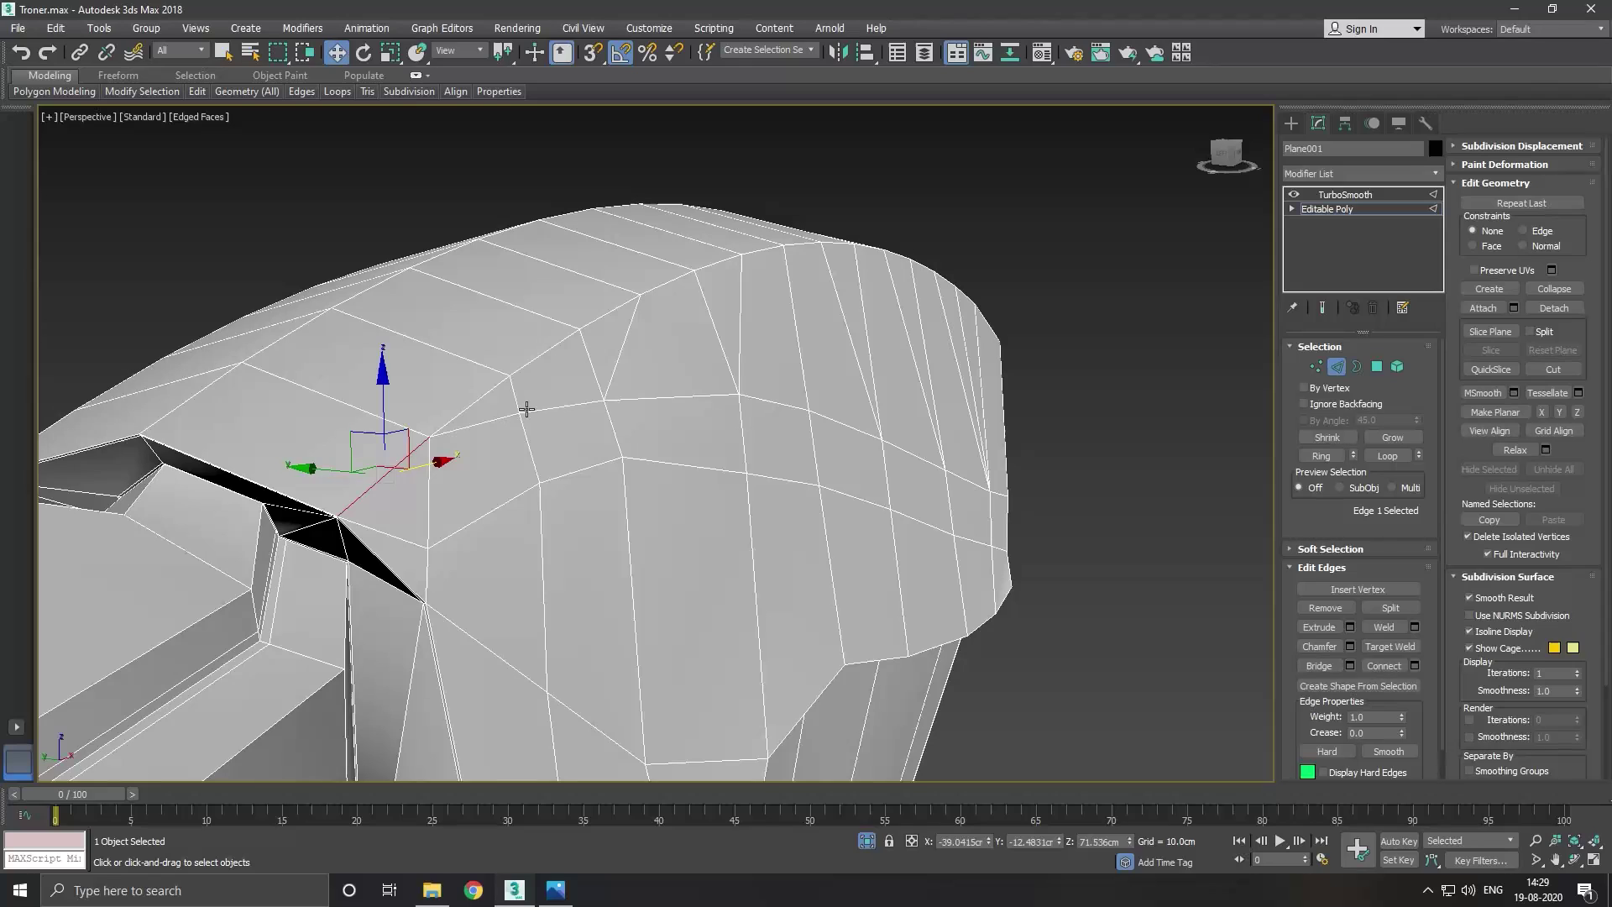
pyautogui.click(1375, 369)
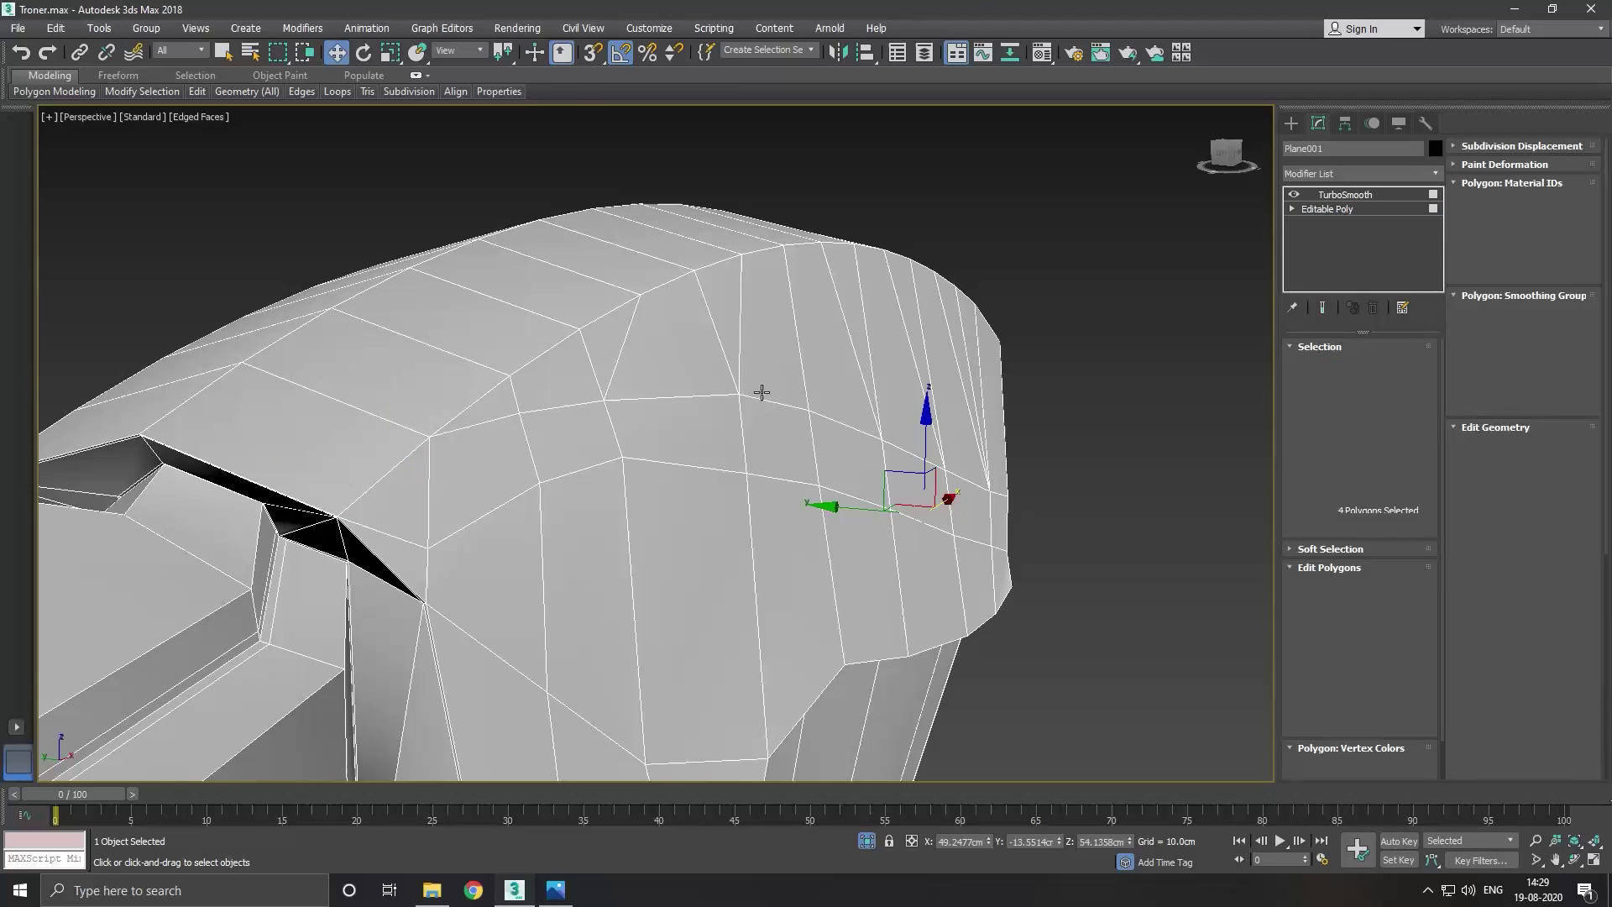
pyautogui.click(499, 412)
pyautogui.keyDown('ctrl'); pyautogui.click(546, 399); pyautogui.keyUp('ctrl')
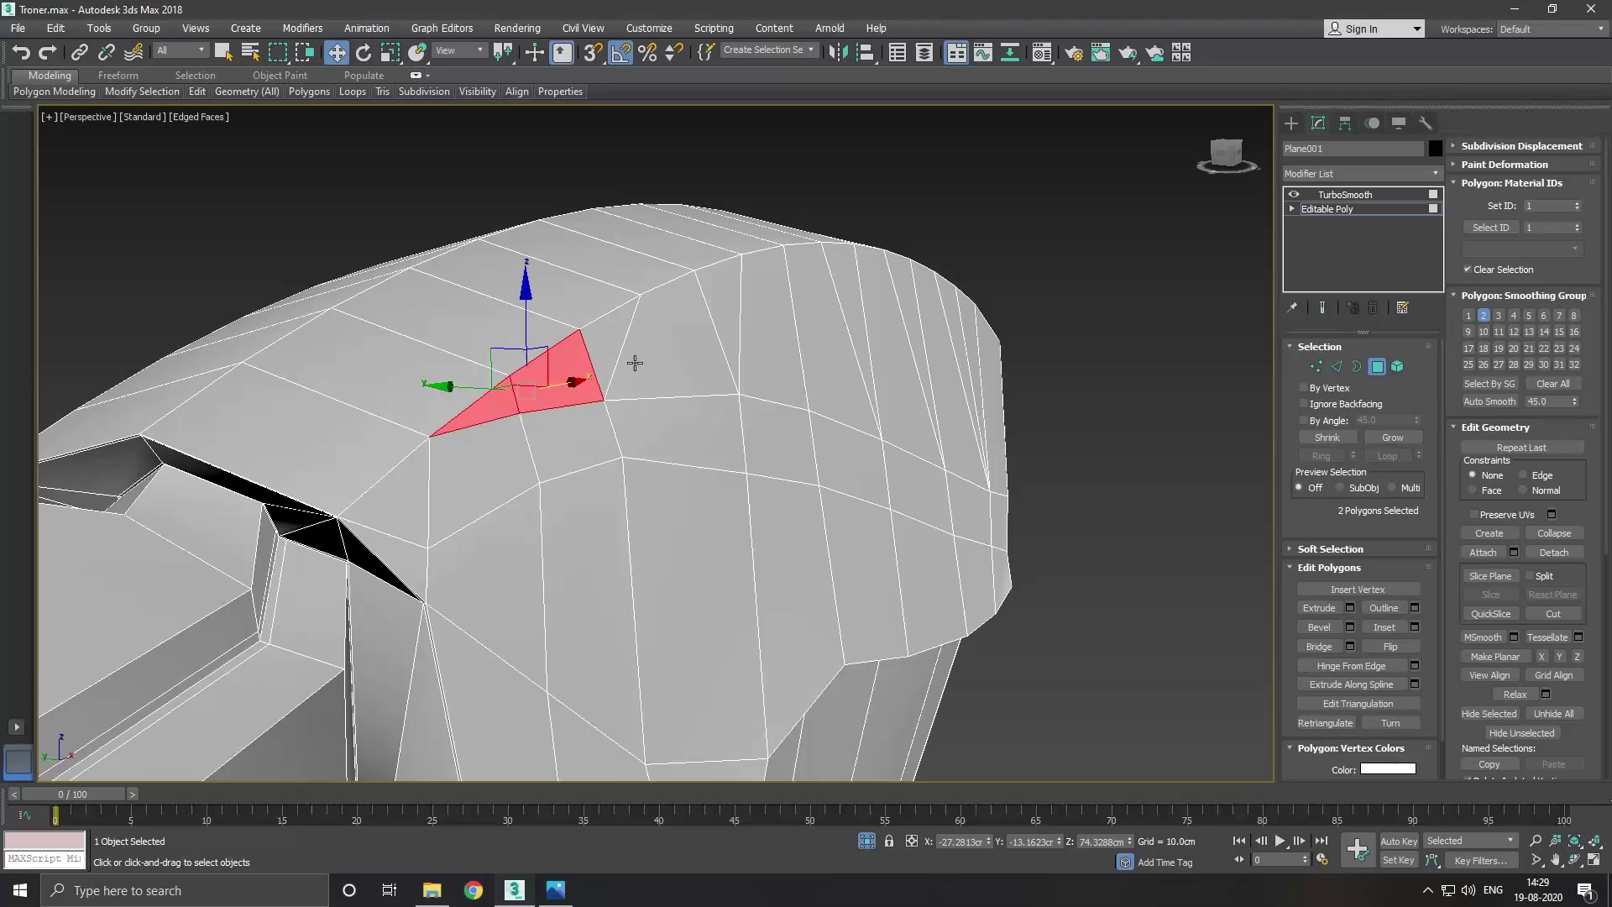
pyautogui.keyDown('alt'); pyautogui.moveTo(782, 408); pyautogui.dragTo(820, 404, button='middle'); pyautogui.keyUp('alt')
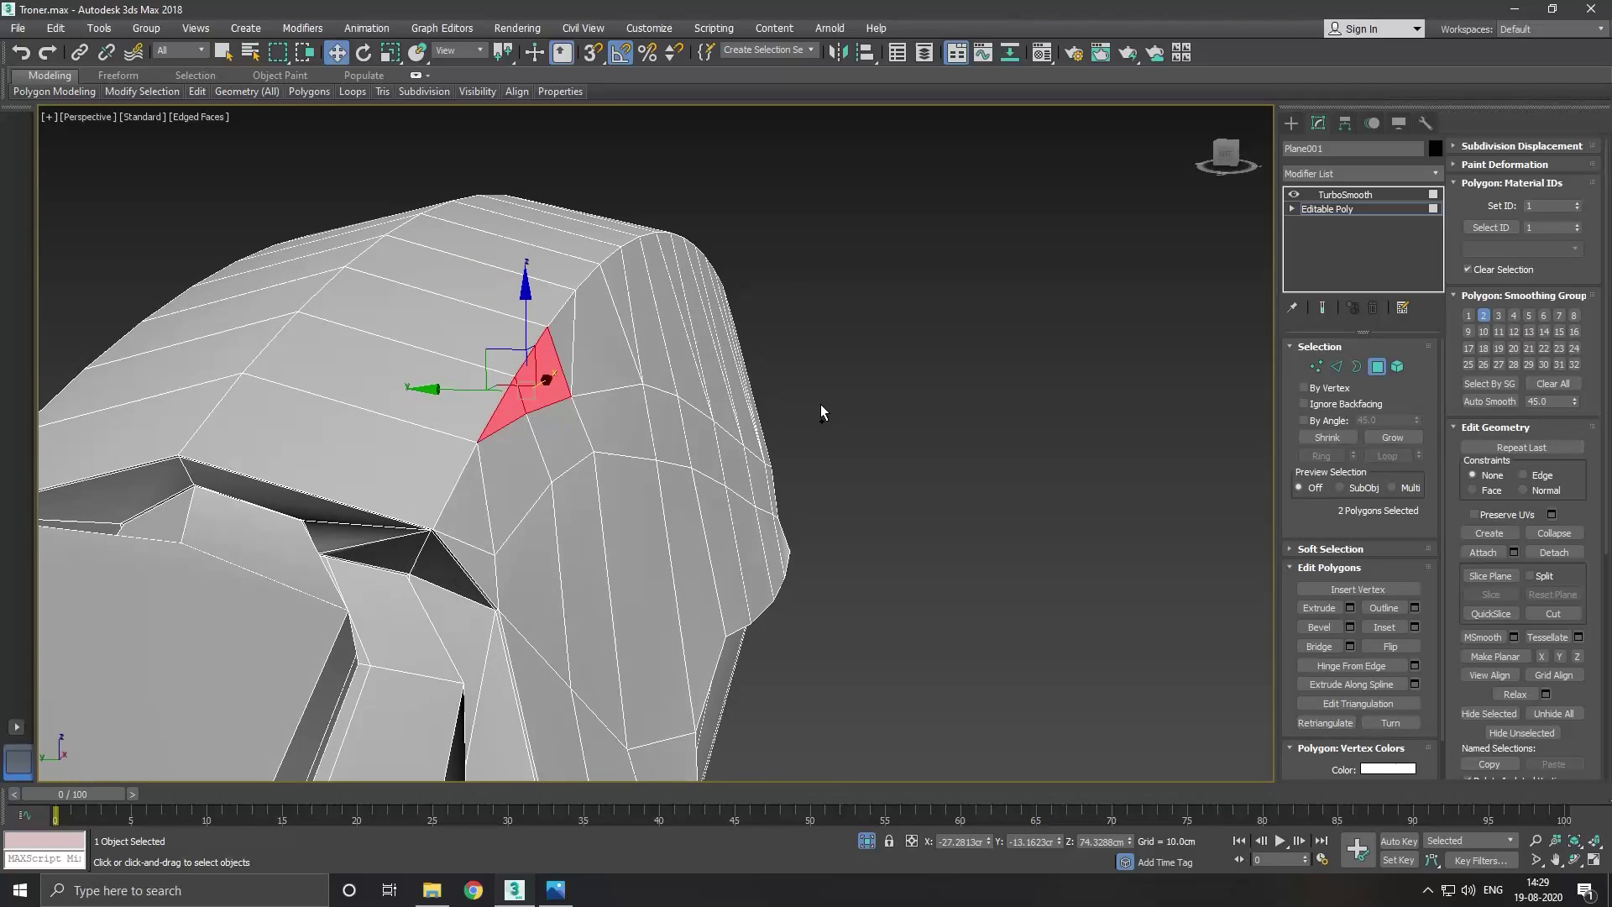
pyautogui.keyDown('ctrl'); pyautogui.click(602, 366); pyautogui.keyUp('ctrl')
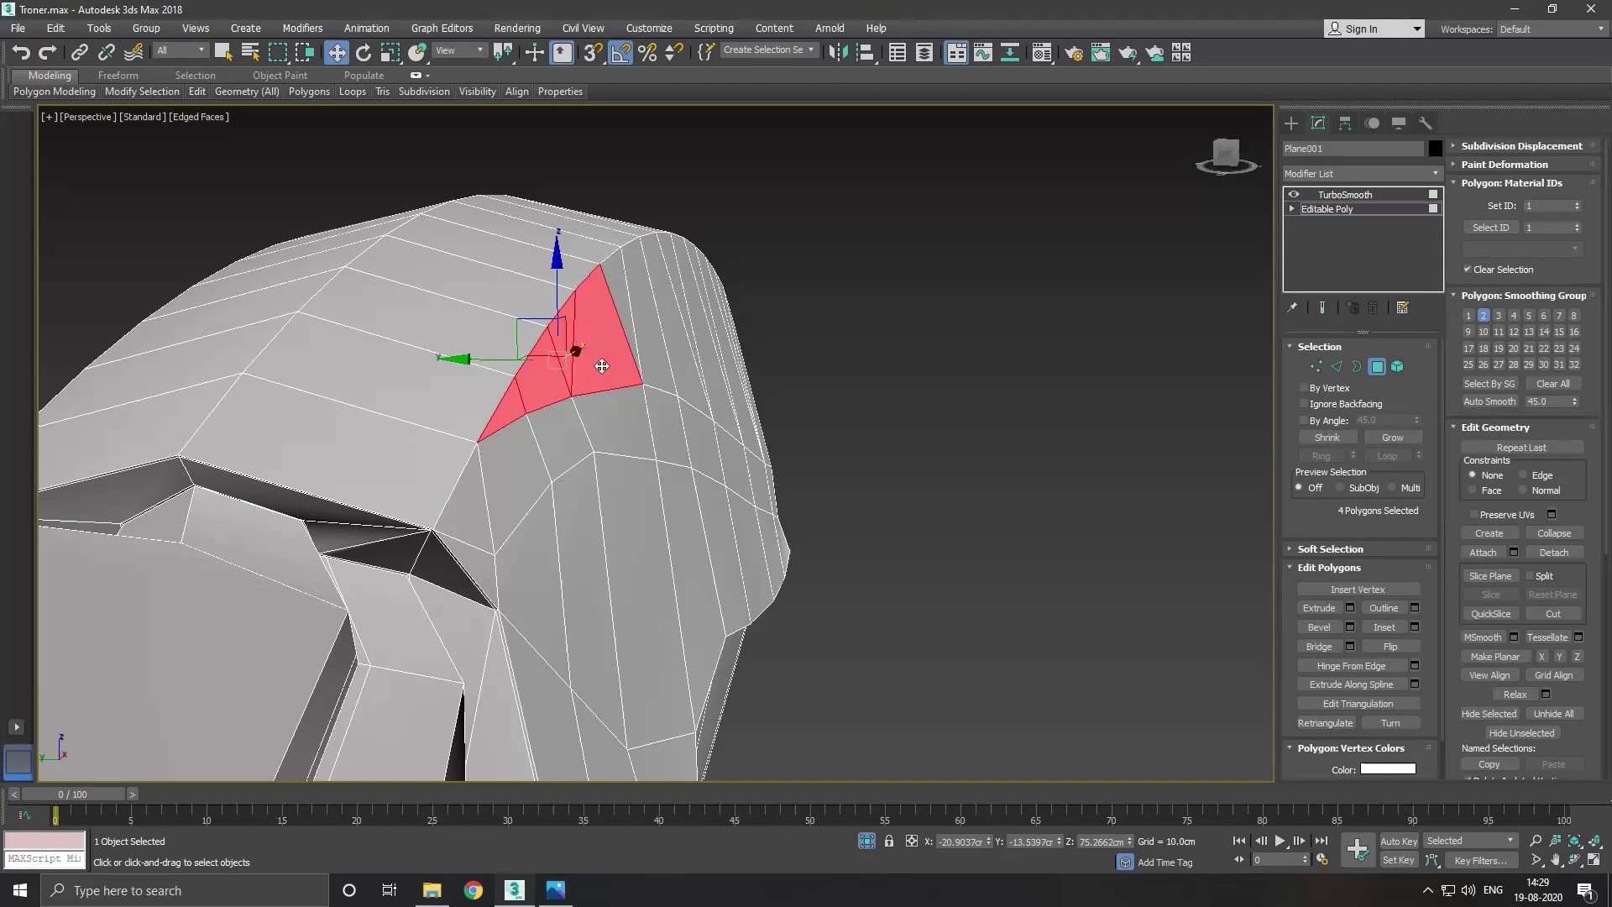
pyautogui.keyDown('ctrl'); pyautogui.click(637, 341); pyautogui.keyUp('ctrl')
pyautogui.keyDown('ctrl'); pyautogui.click(656, 349); pyautogui.keyUp('ctrl')
# Extend the selection to the right and lower-right to complete the 14-polygon strip.
pyautogui.moveTo(681, 370)
pyautogui.keyDown('alt'); pyautogui.mouseDown(button='middle')
pyautogui.moveTo(613, 457)
pyautogui.moveTo(501, 486)
pyautogui.mouseUp(button='middle'); pyautogui.keyUp('alt')
pyautogui.keyDown('alt'); pyautogui.moveTo(735, 476); pyautogui.dragTo(639, 424, button='middle'); pyautogui.keyUp('alt')
pyautogui.keyDown('ctrl'); pyautogui.click(697, 436); pyautogui.keyUp('ctrl')
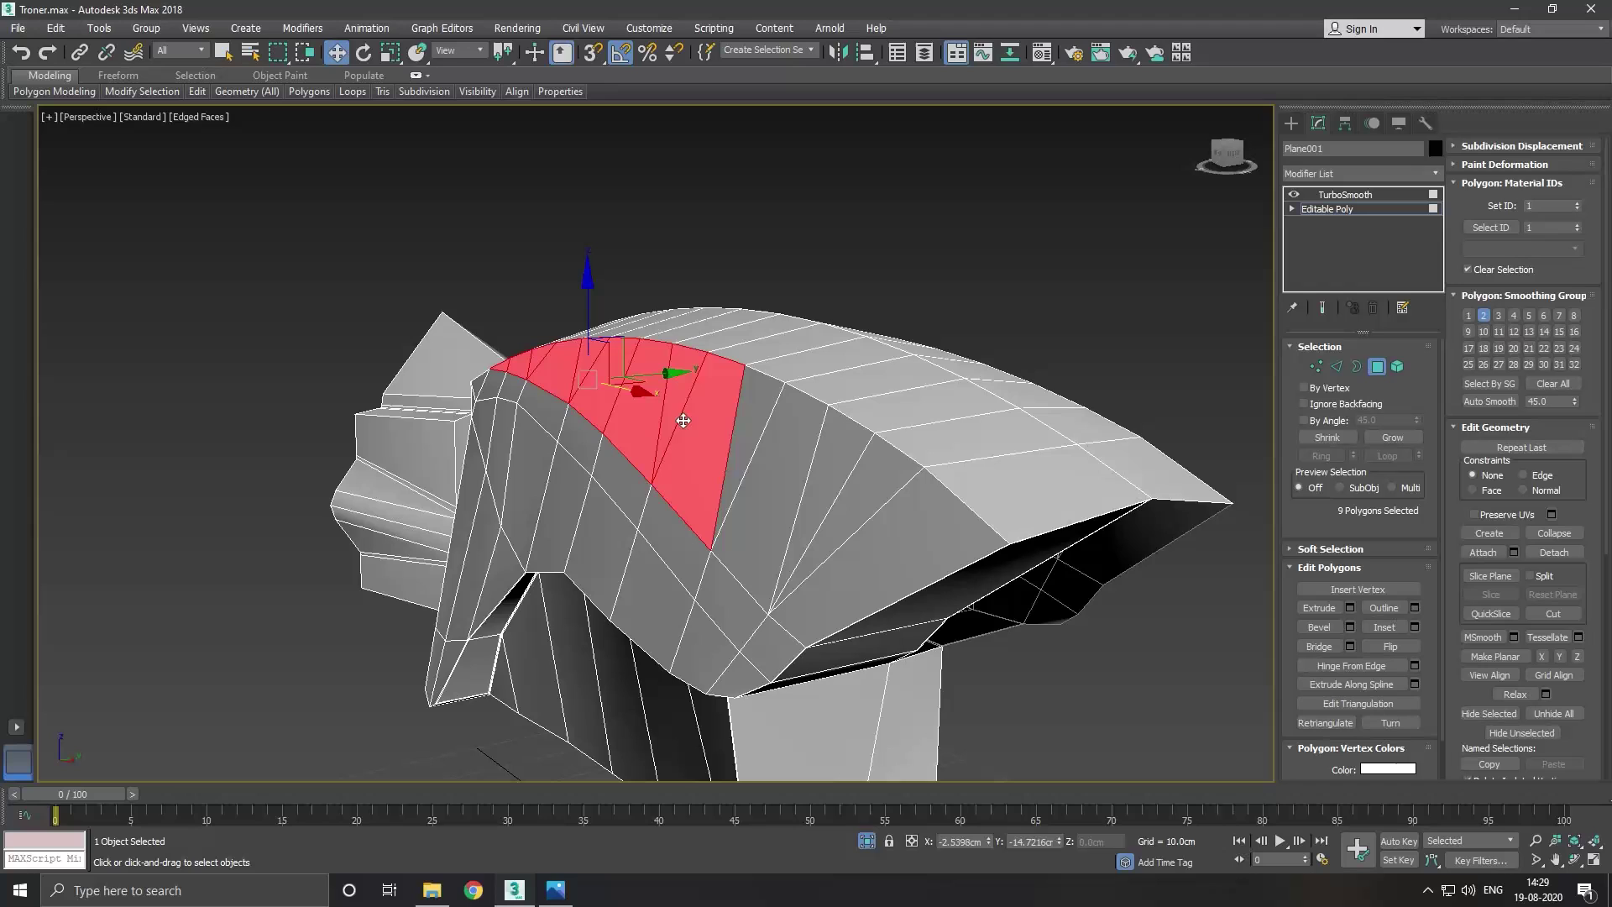
pyautogui.keyDown('ctrl'); pyautogui.click(753, 450); pyautogui.keyUp('ctrl')
pyautogui.keyDown('ctrl'); pyautogui.click(782, 501); pyautogui.keyUp('ctrl')
pyautogui.keyDown('ctrl'); pyautogui.click(819, 525); pyautogui.keyUp('ctrl')
pyautogui.keyDown('ctrl'); pyautogui.click(836, 554); pyautogui.keyUp('ctrl')
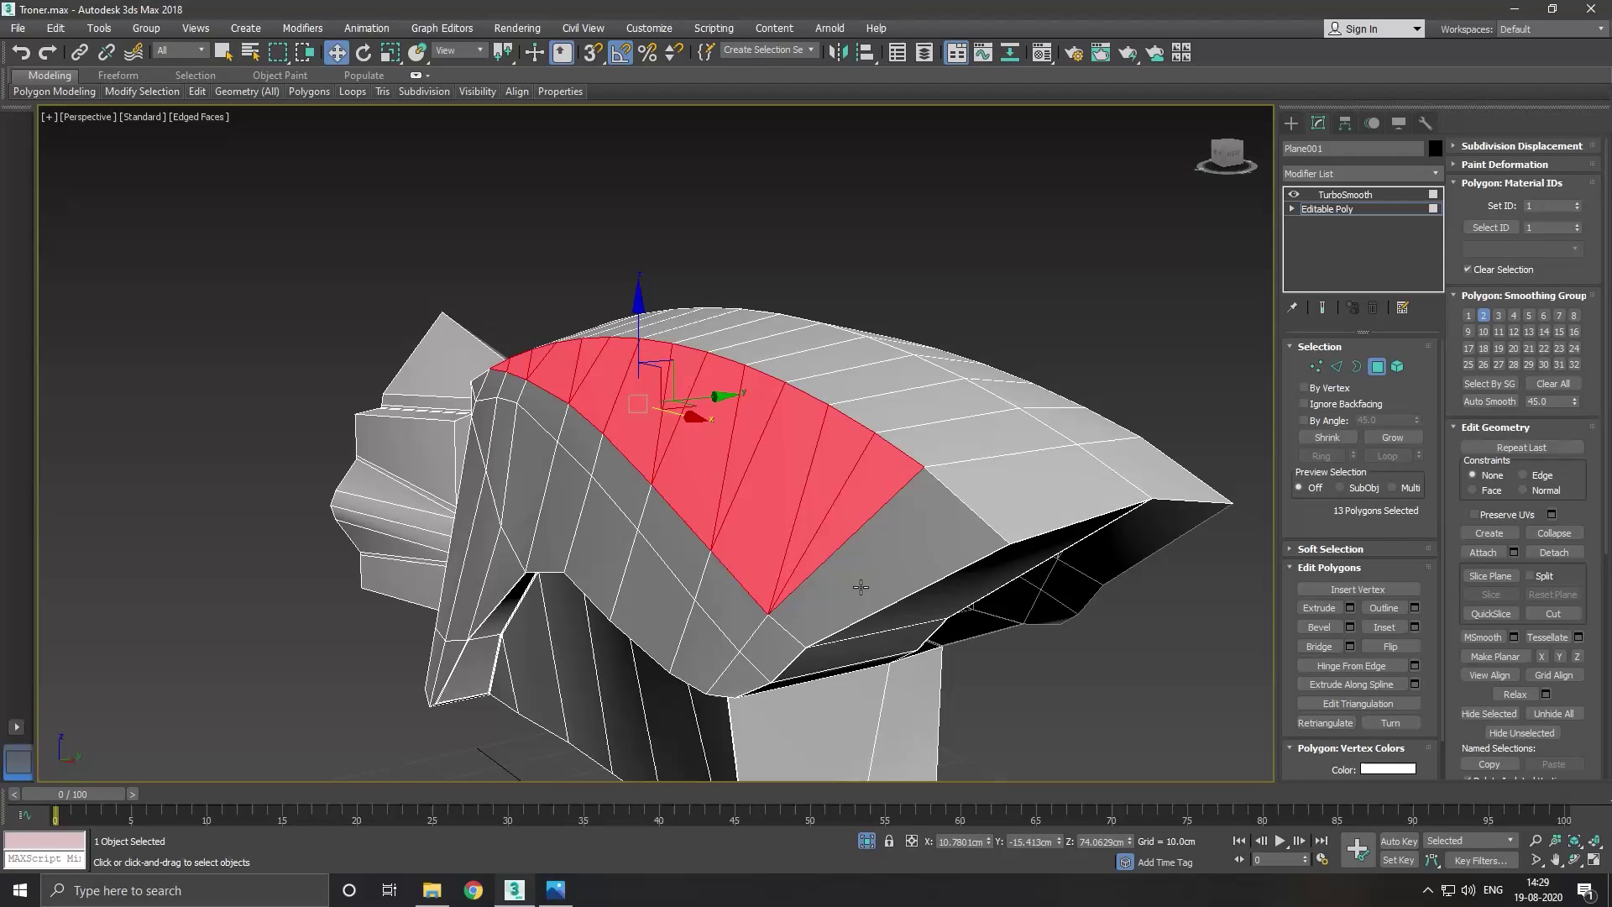
pyautogui.keyDown('ctrl'); pyautogui.click(856, 586); pyautogui.keyUp('ctrl')
pyautogui.scroll(-2, 851, 571)
pyautogui.keyDown('alt'); pyautogui.moveTo(760, 530); pyautogui.dragTo(946, 544, button='middle'); pyautogui.keyUp('alt')
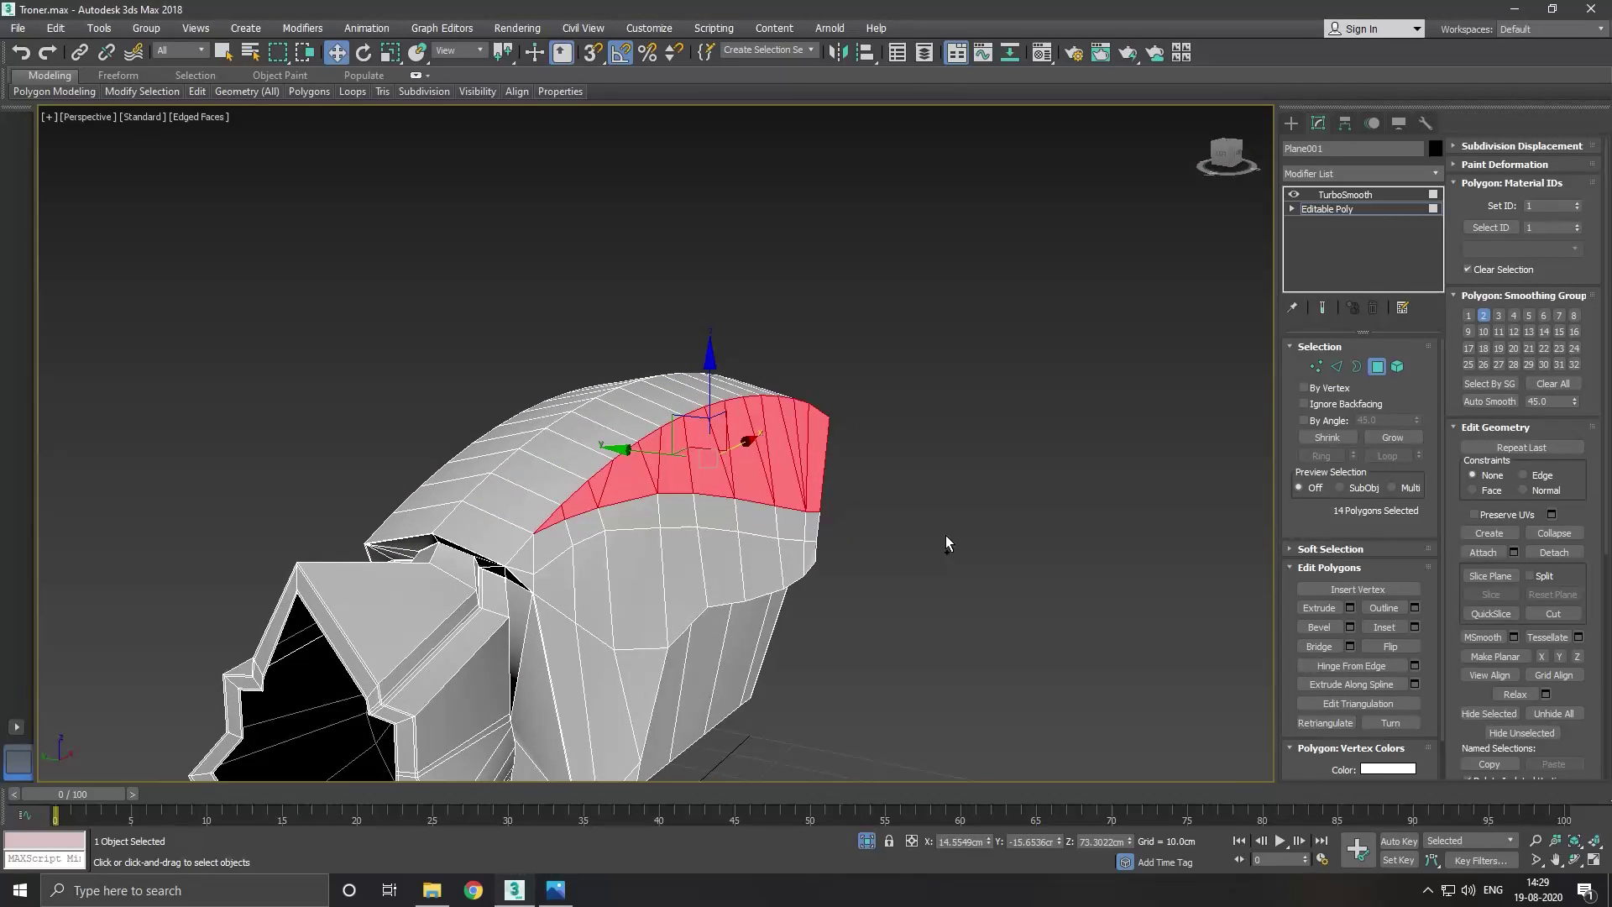
pyautogui.scroll(3, 563, 524)
pyautogui.scroll(3, 588, 523)
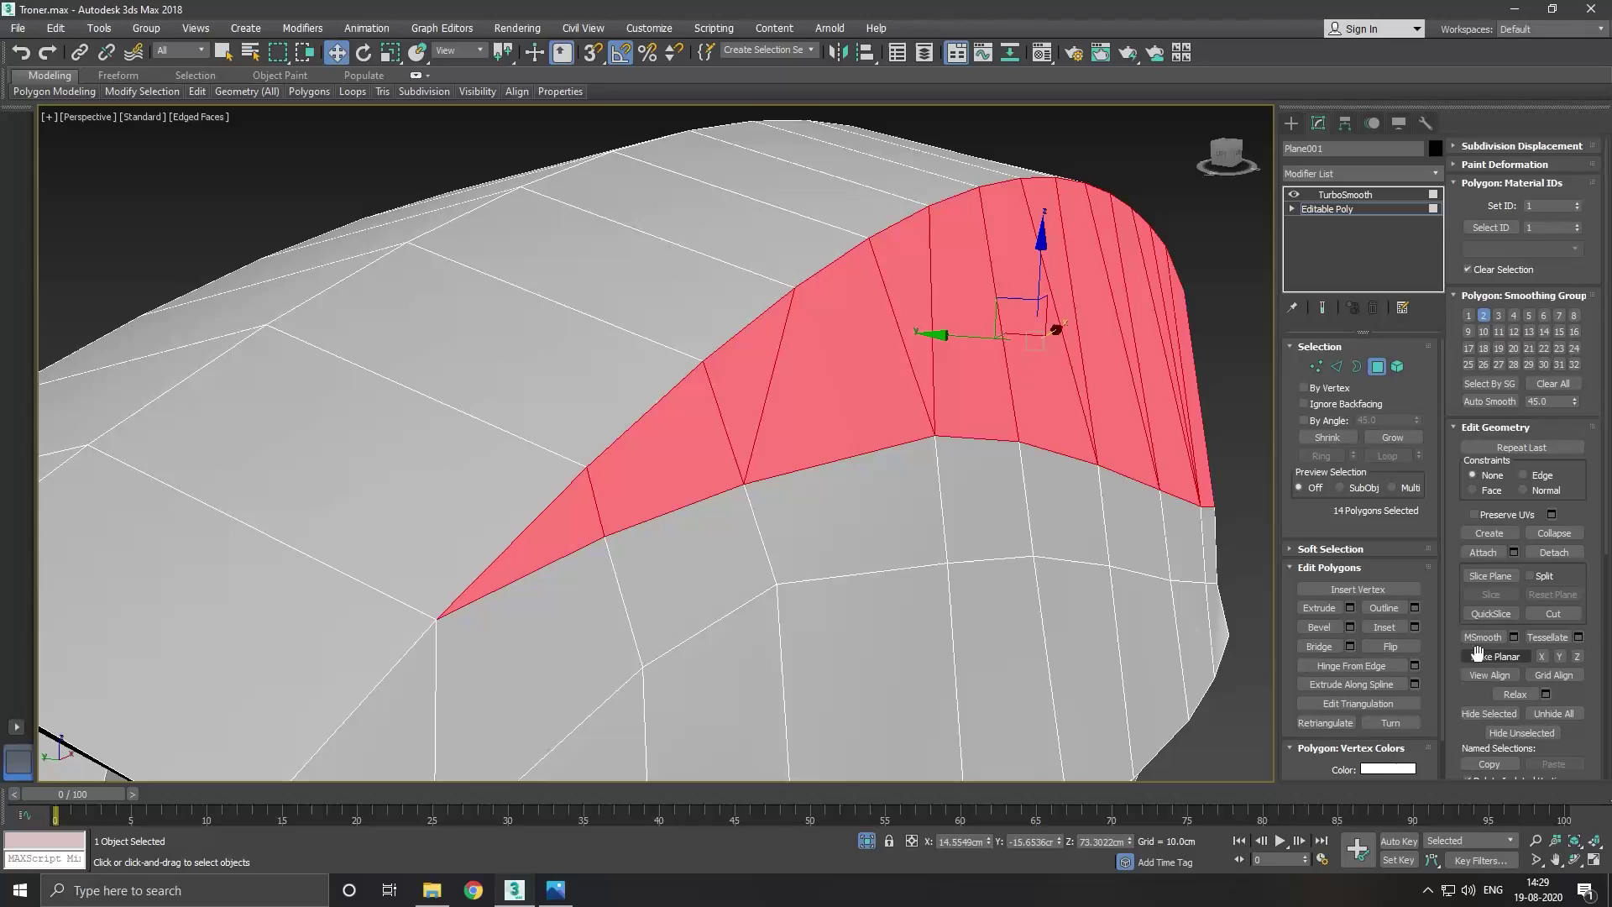
# Inset the selected 14-polygon strip by 0.14cm.
pyautogui.click(1414, 628)
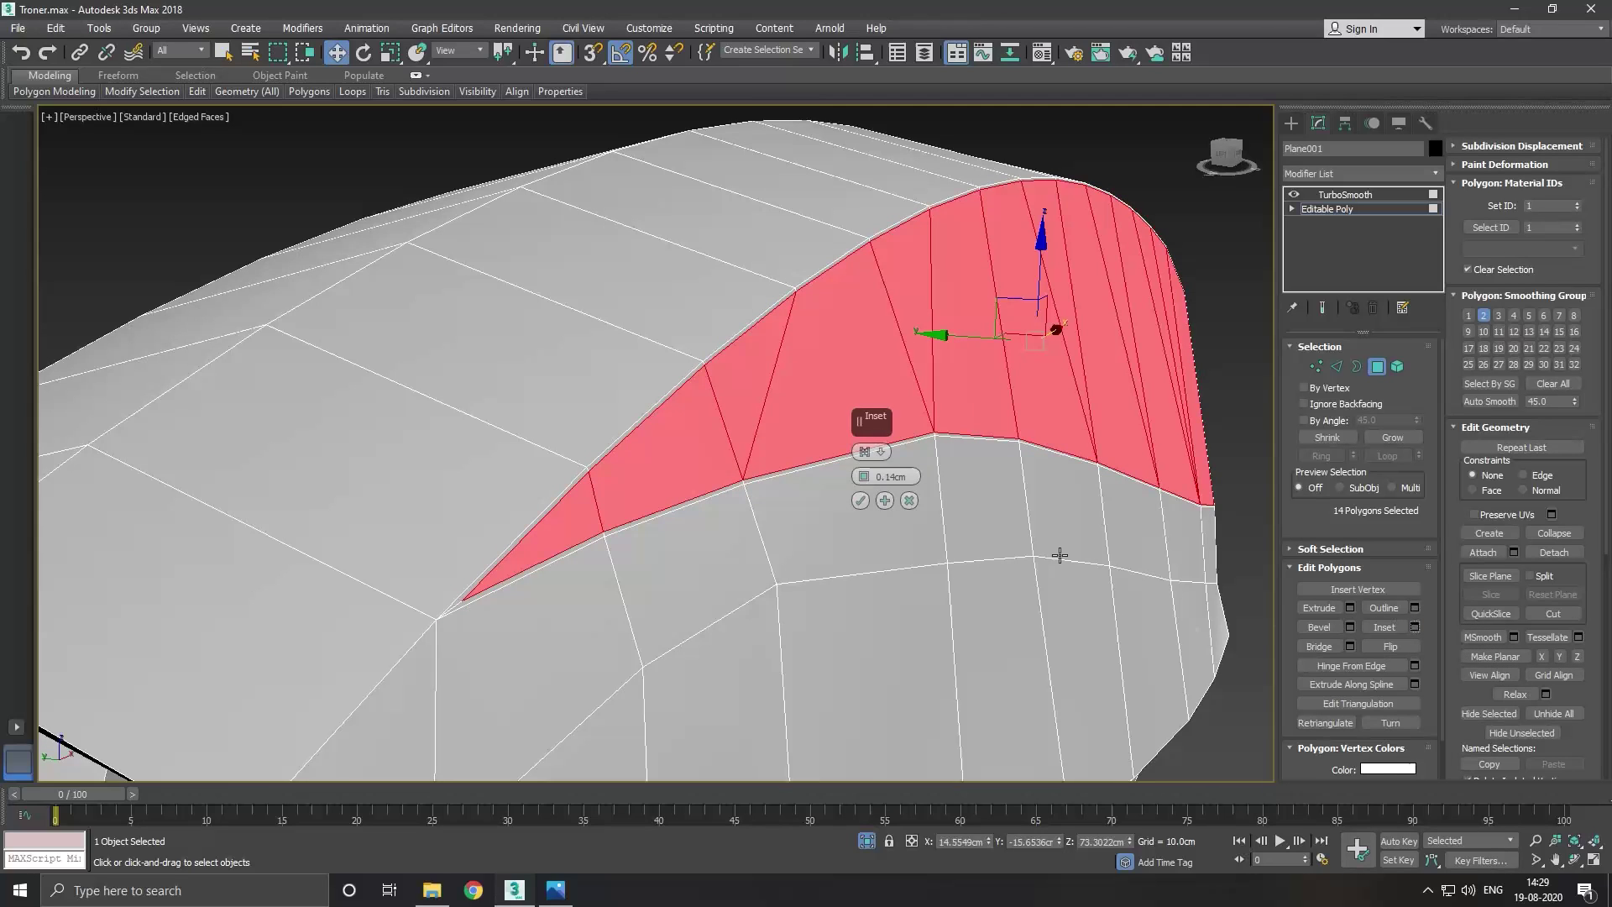
pyautogui.scroll(2, 701, 403)
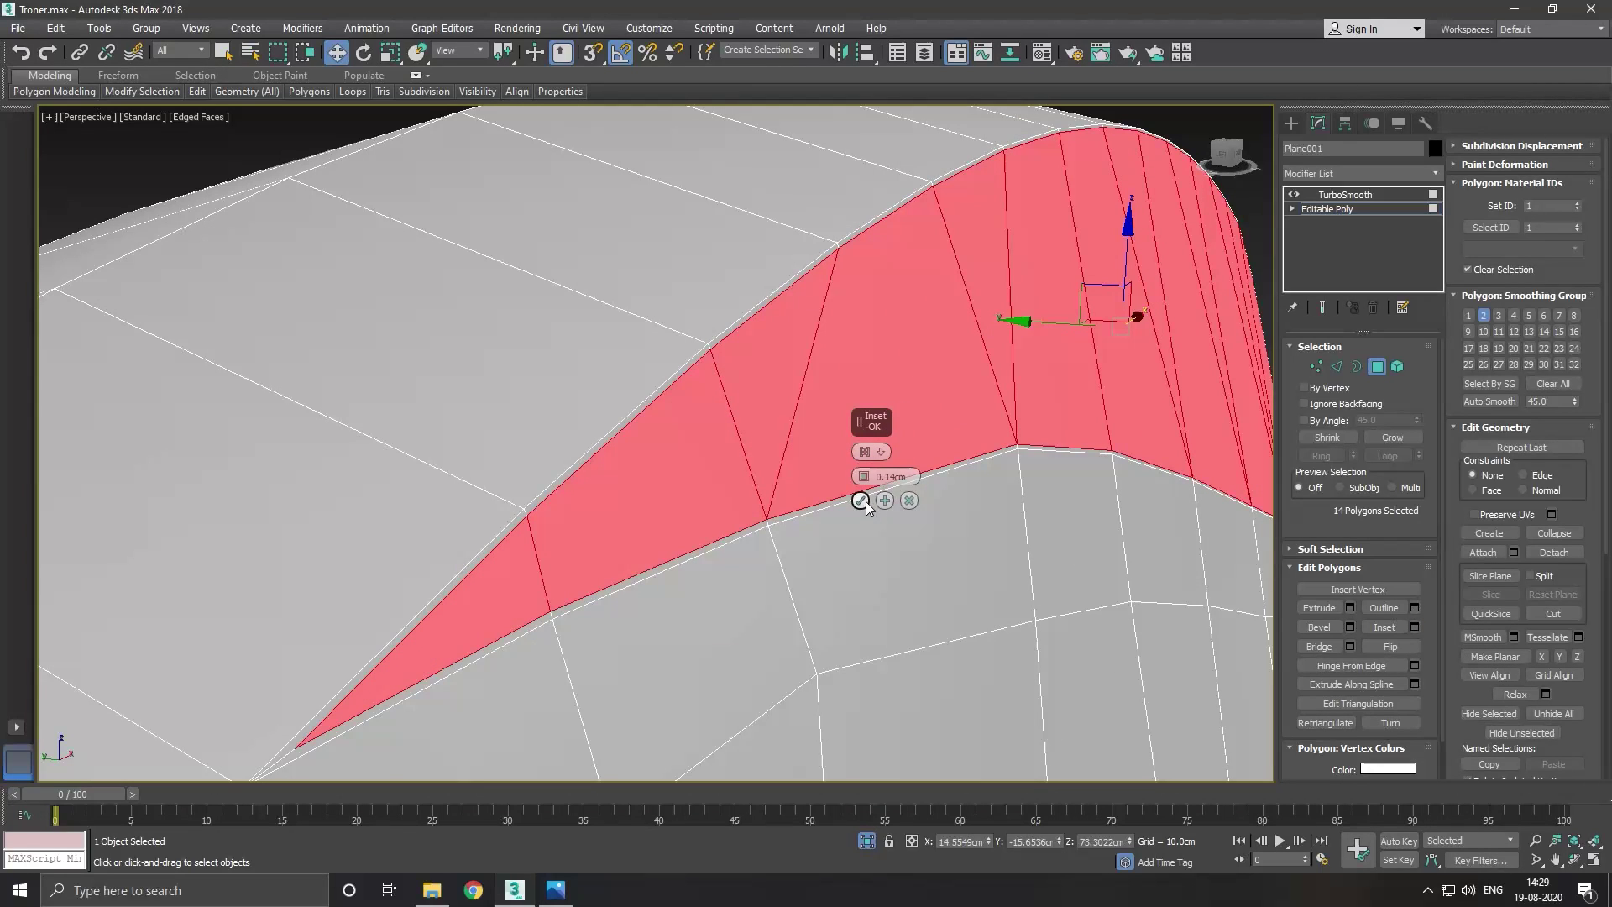
pyautogui.click(861, 500)
pyautogui.scroll(-2, 752, 399)
pyautogui.scroll(-3, 752, 399)
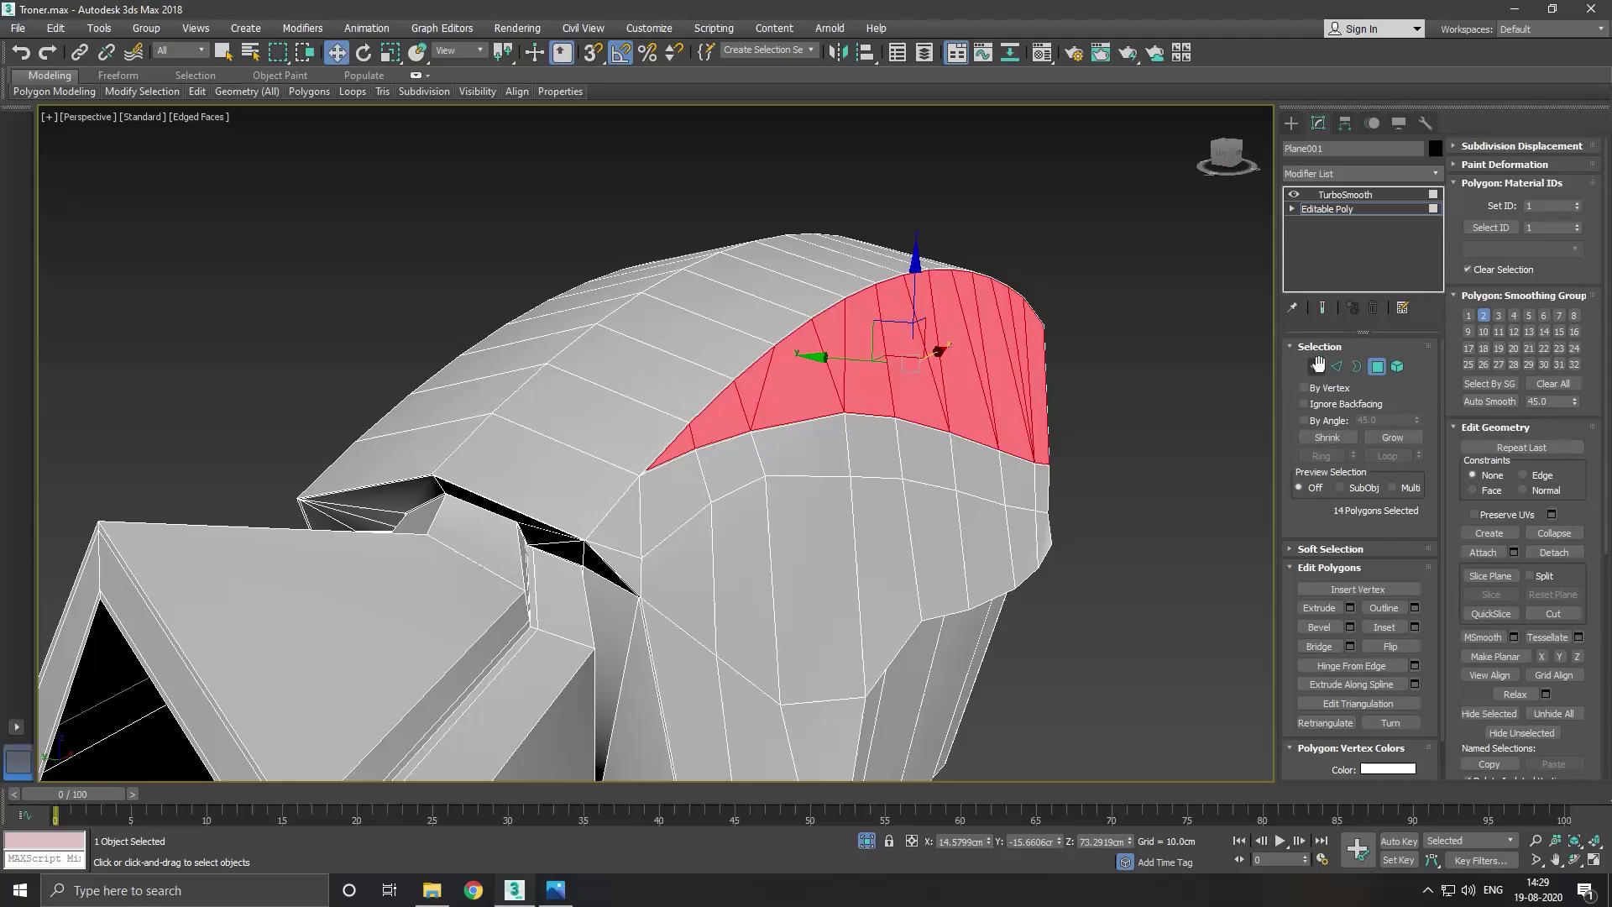
# Toggle Show End Result to compare smoothed and cage views, leaving smoothing on.
pyautogui.click(1323, 307)
pyautogui.scroll(2, 787, 414)
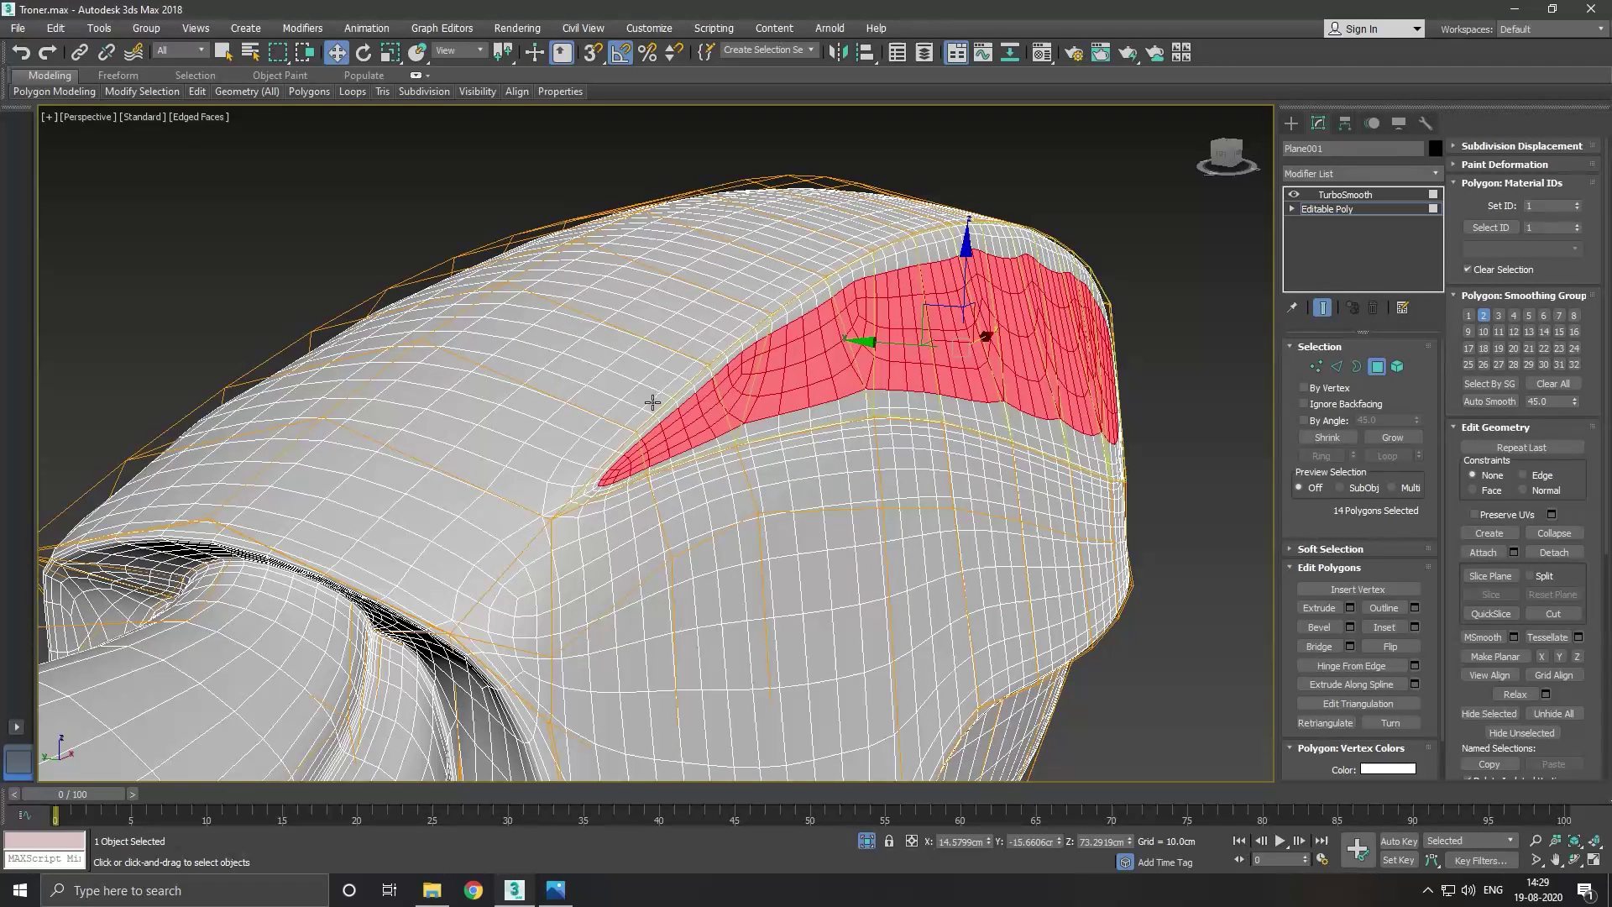
pyautogui.scroll(-1, 672, 406)
pyautogui.click(1322, 307)
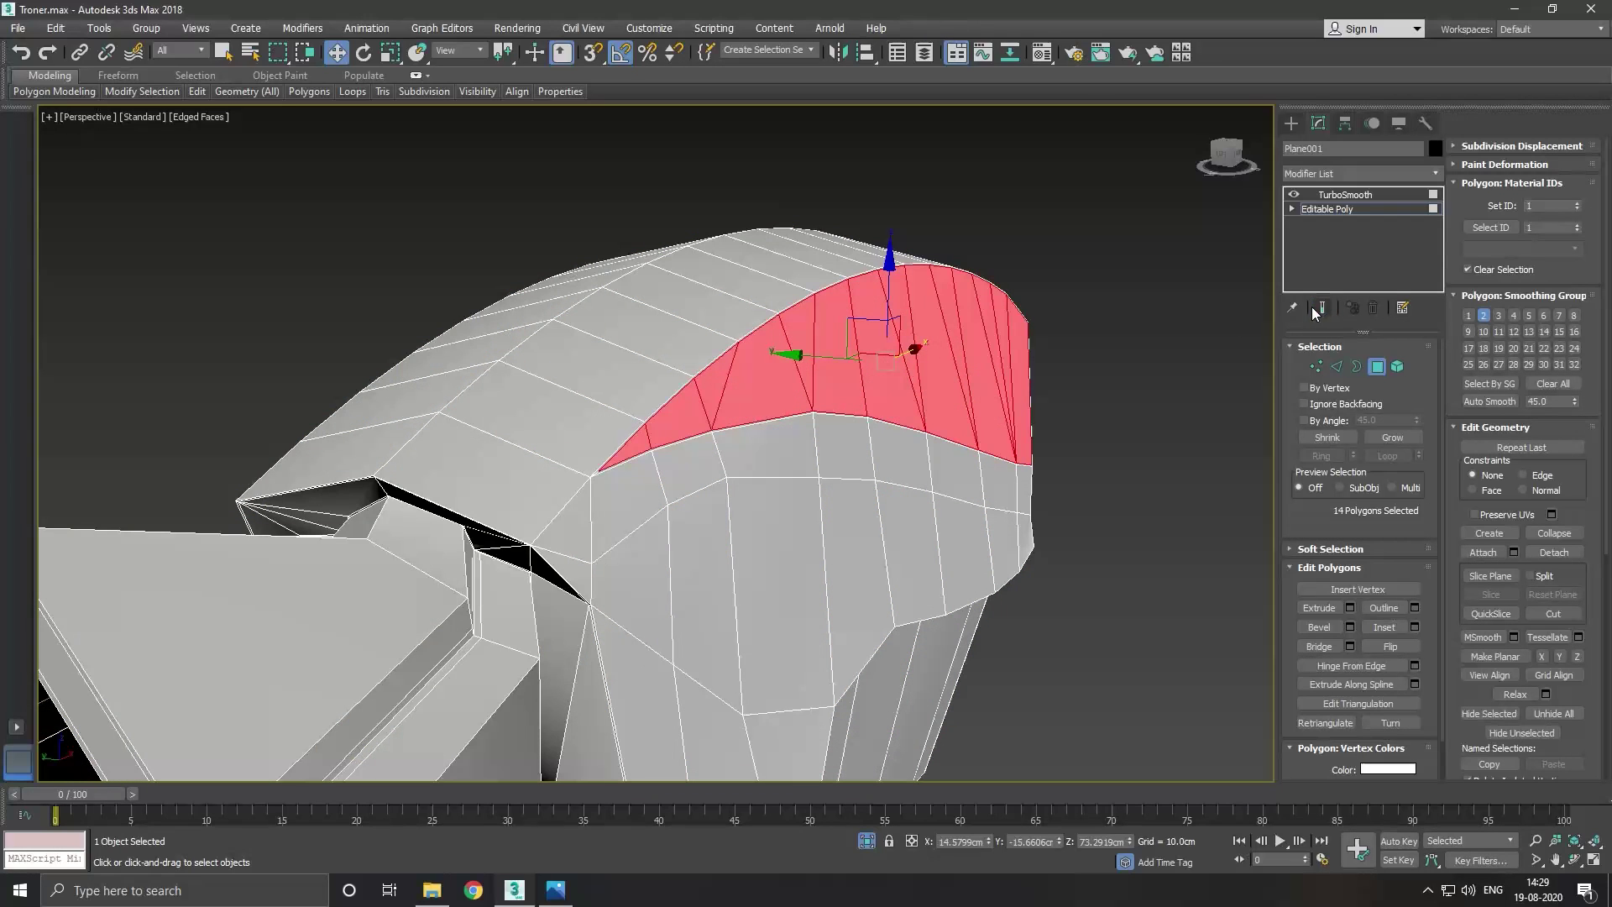
pyautogui.scroll(2, 745, 413)
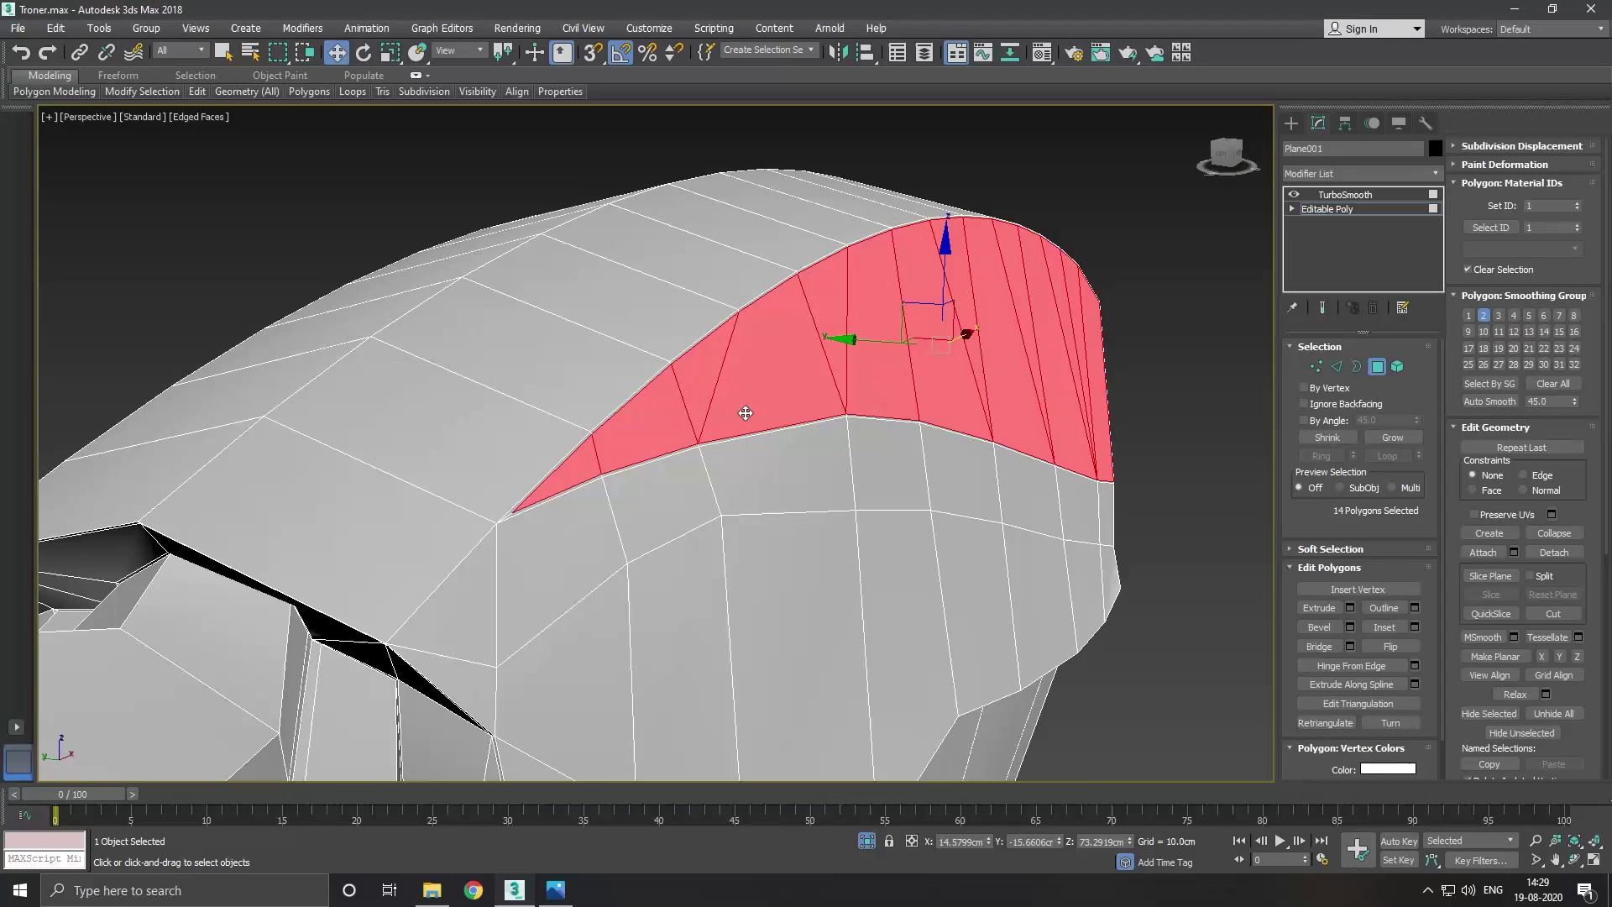
pyautogui.click(1323, 308)
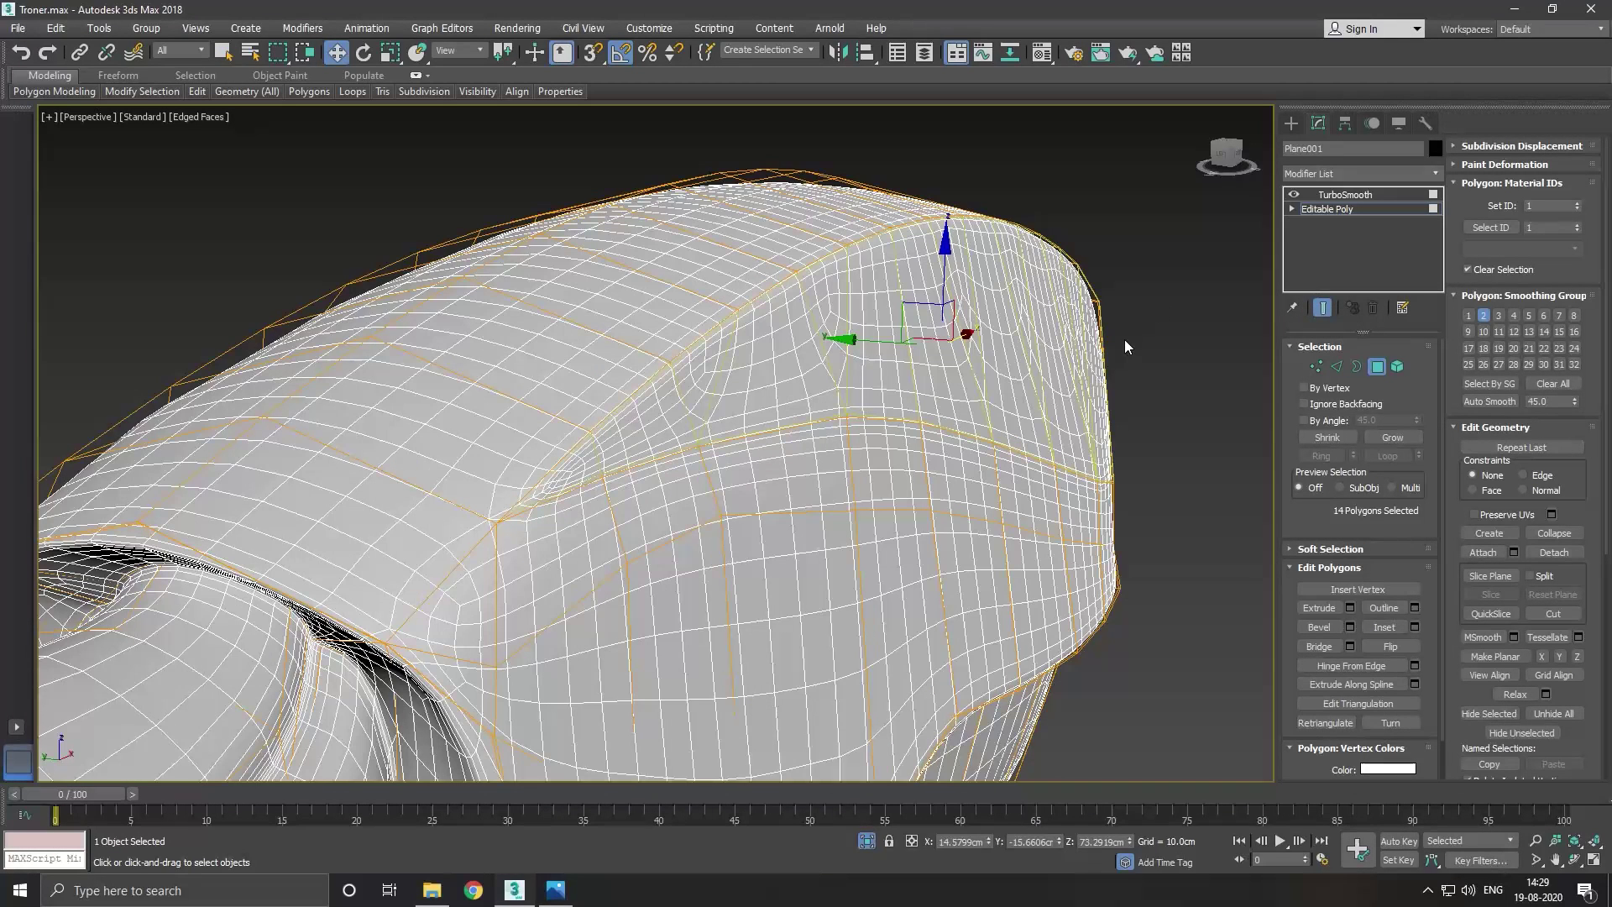
pyautogui.click(1316, 210)
pyautogui.scroll(-3, 1024, 341)
pyautogui.click(1007, 356)
pyautogui.scroll(-2, 999, 386)
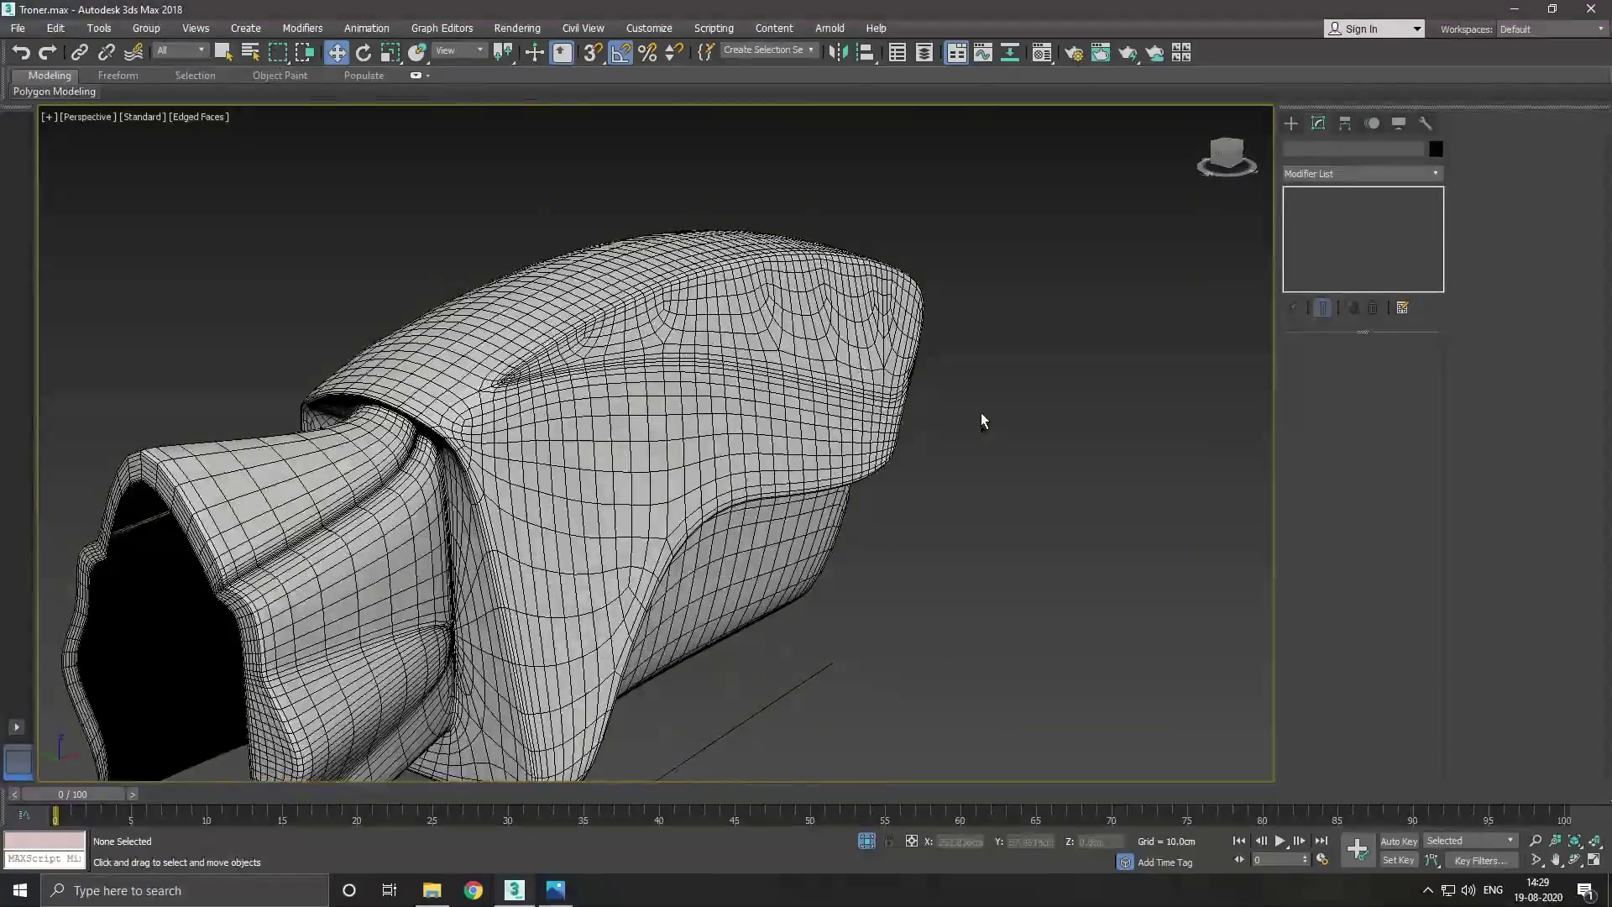
pyautogui.moveTo(981, 411)
pyautogui.keyDown('alt'); pyautogui.mouseDown(button='middle')
pyautogui.moveTo(824, 396)
pyautogui.moveTo(668, 449)
pyautogui.moveTo(1092, 458)
pyautogui.mouseUp(button='middle'); pyautogui.keyUp('alt')
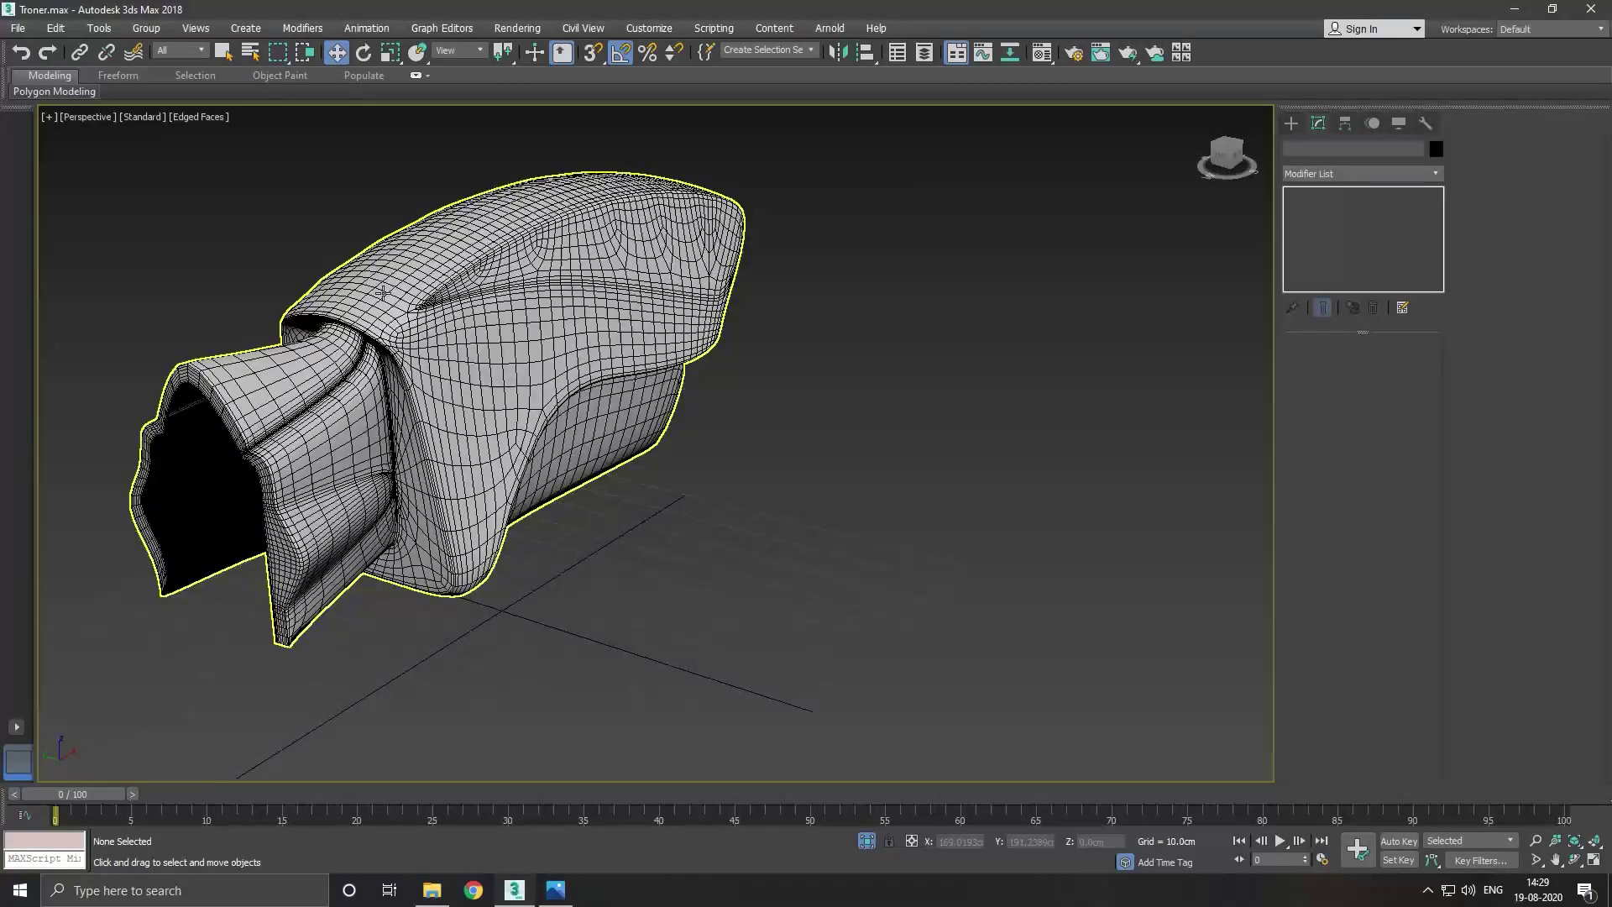
pyautogui.scroll(2, 384, 294)
pyautogui.click(194, 117)
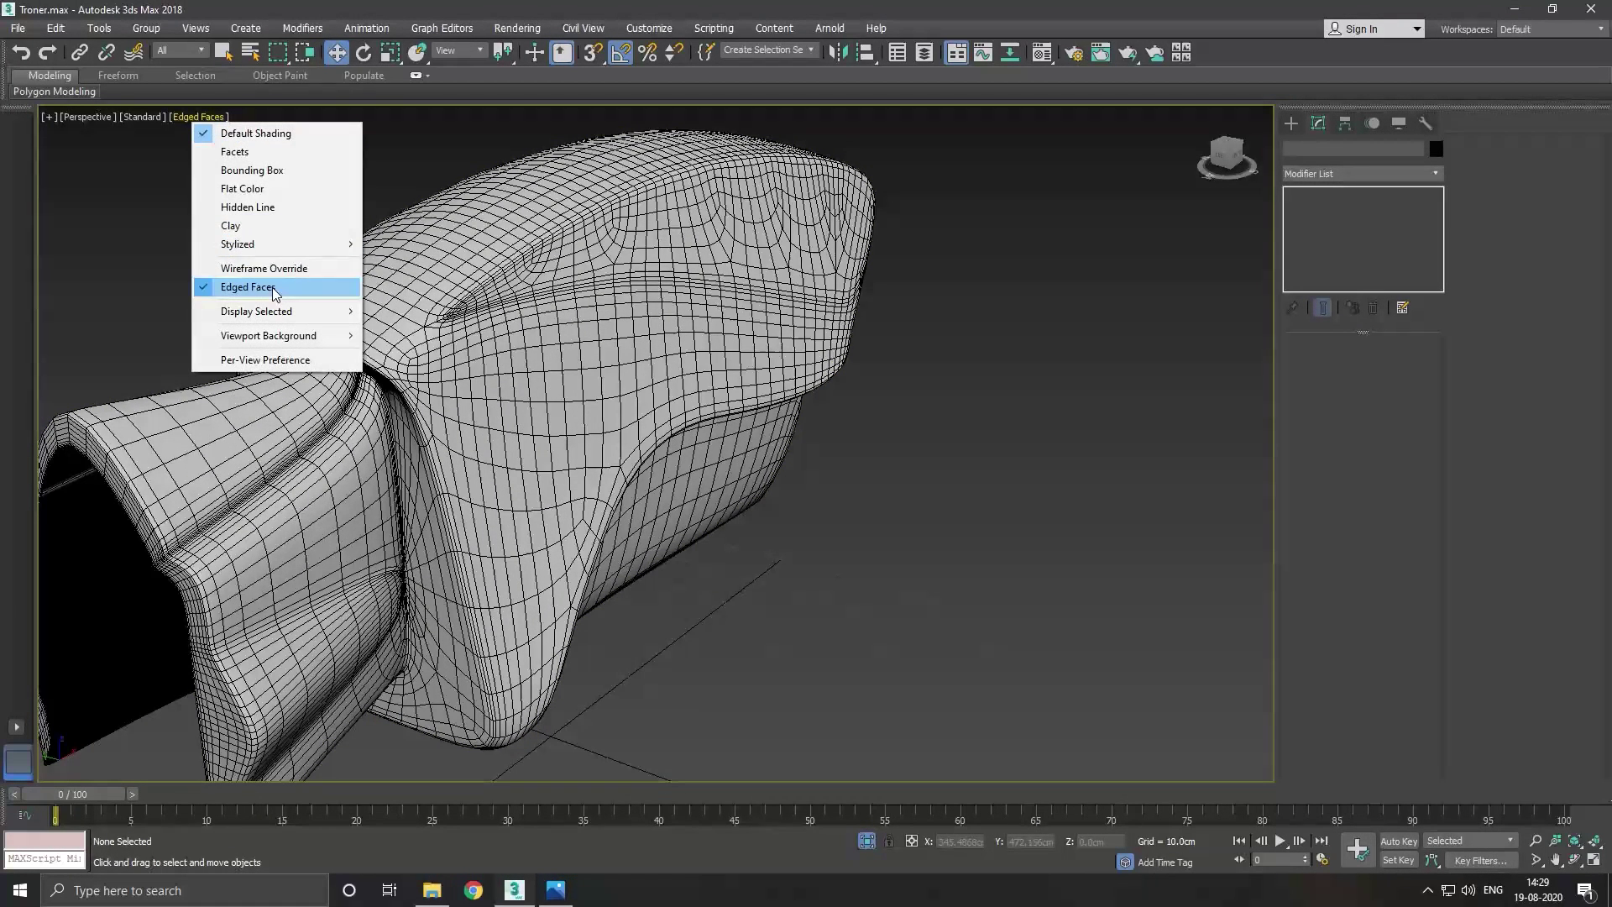
pyautogui.click(273, 283)
pyautogui.moveTo(565, 386)
pyautogui.keyDown('alt'); pyautogui.mouseDown(button='middle')
pyautogui.moveTo(364, 395)
pyautogui.moveTo(616, 428)
pyautogui.moveTo(547, 454)
pyautogui.moveTo(435, 421)
pyautogui.mouseUp(button='middle'); pyautogui.keyUp('alt')
pyautogui.scroll(-3, 550, 359)
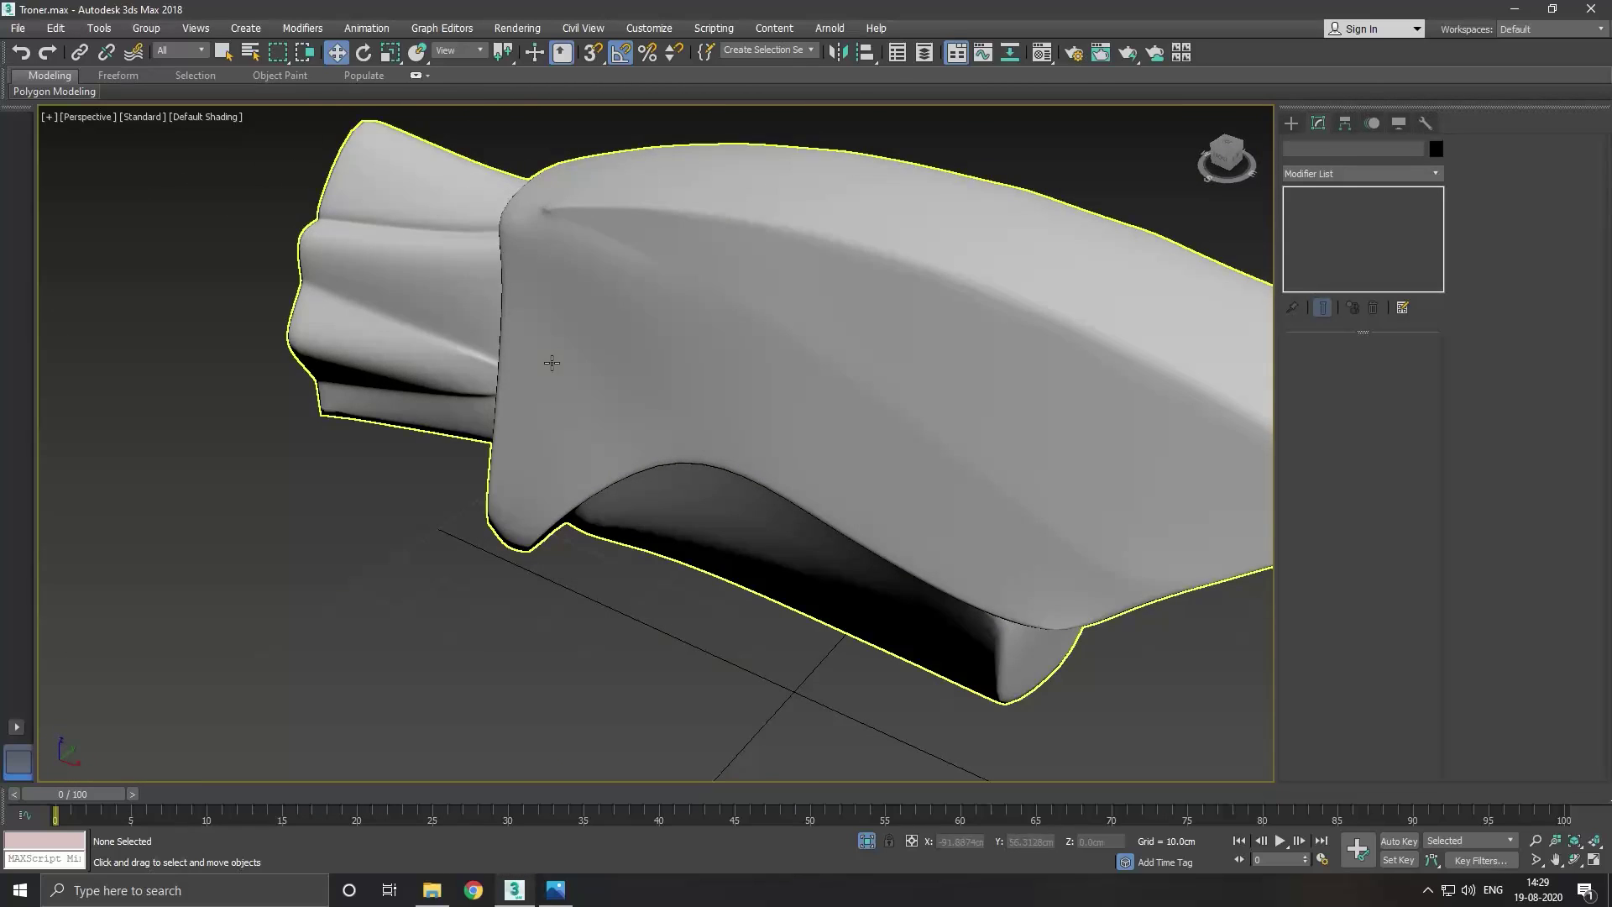
pyautogui.scroll(-2, 565, 359)
pyautogui.moveTo(565, 360)
pyautogui.keyDown('alt'); pyautogui.mouseDown(button='middle')
pyautogui.moveTo(770, 371)
pyautogui.moveTo(843, 356)
pyautogui.mouseUp(button='middle'); pyautogui.keyUp('alt')
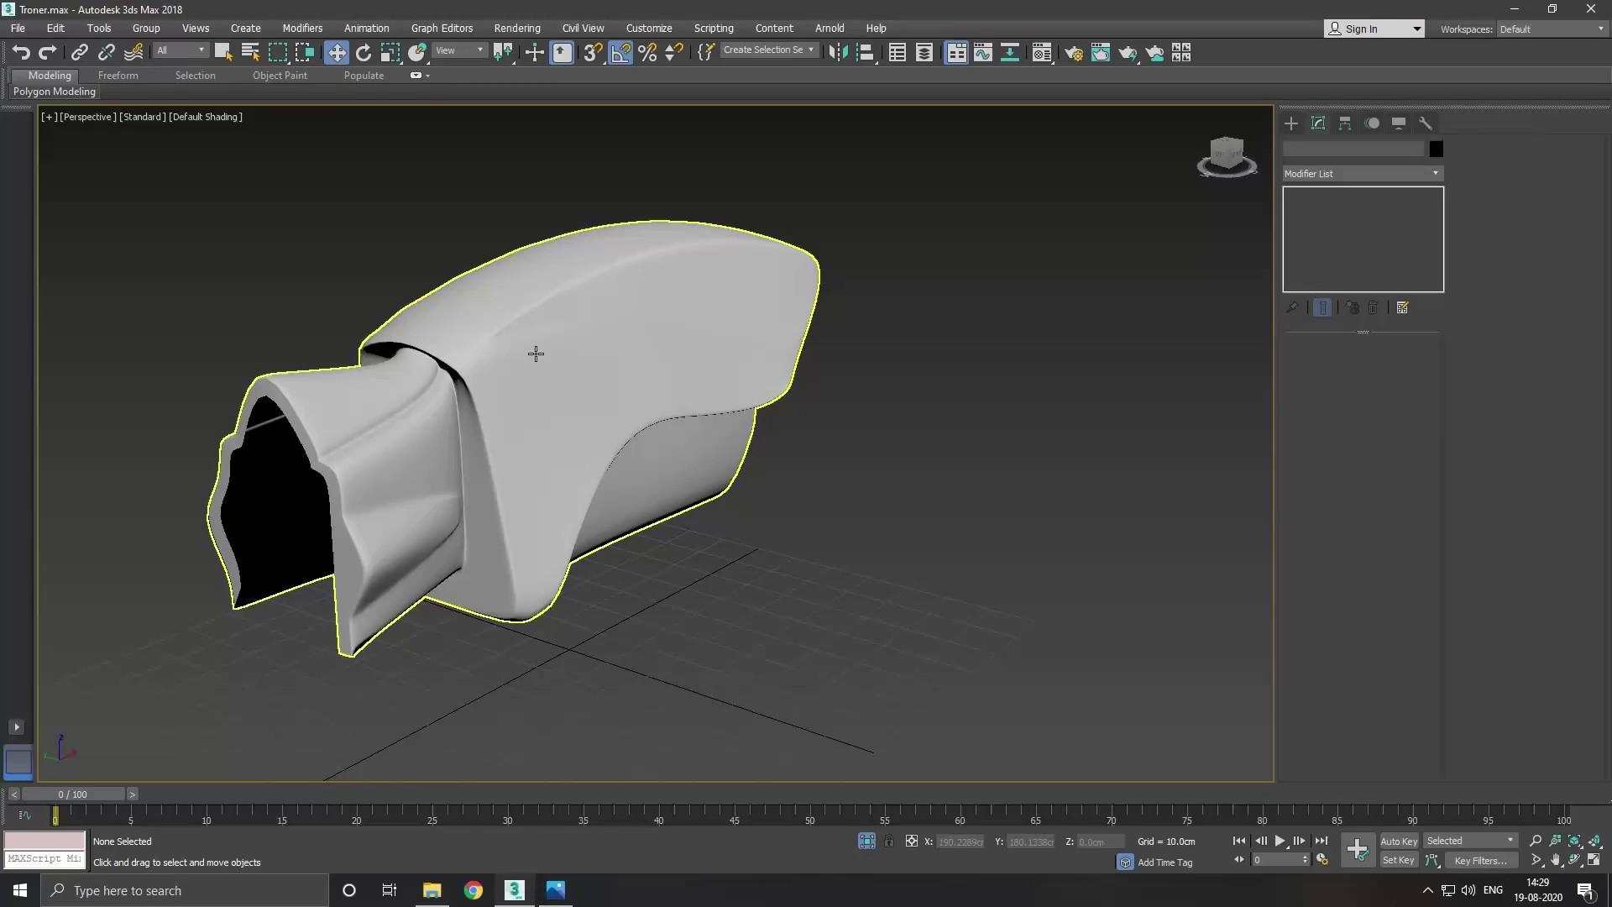
pyautogui.scroll(3, 530, 338)
pyautogui.scroll(-2, 798, 364)
pyautogui.scroll(3, 692, 364)
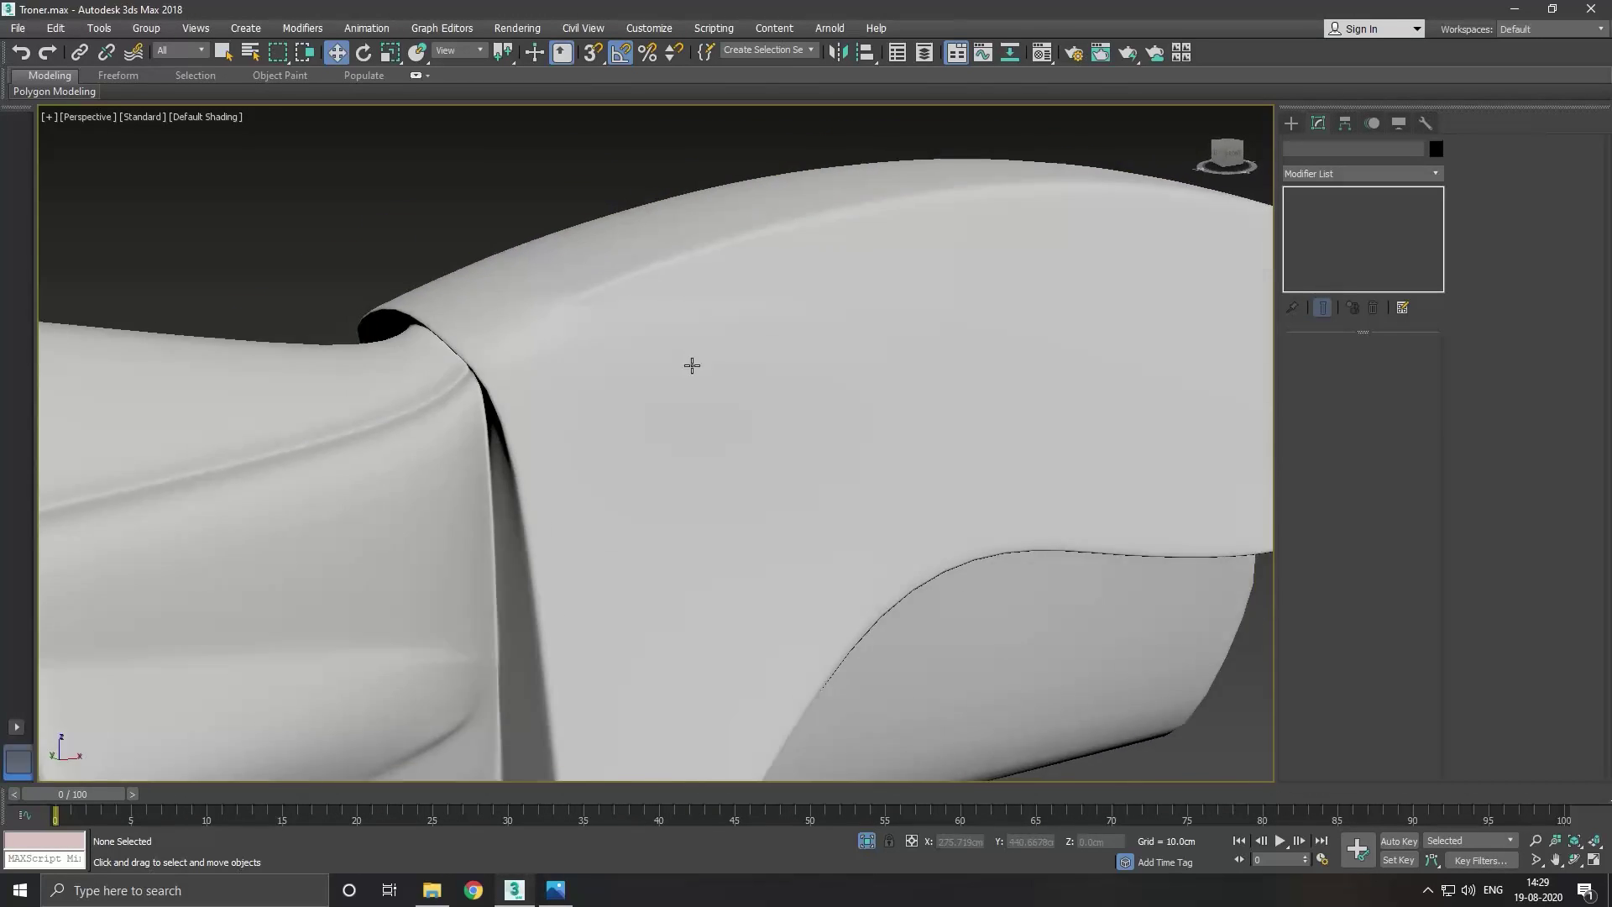
pyautogui.scroll(1, 657, 361)
pyautogui.scroll(-1, 658, 361)
pyautogui.scroll(-3, 698, 364)
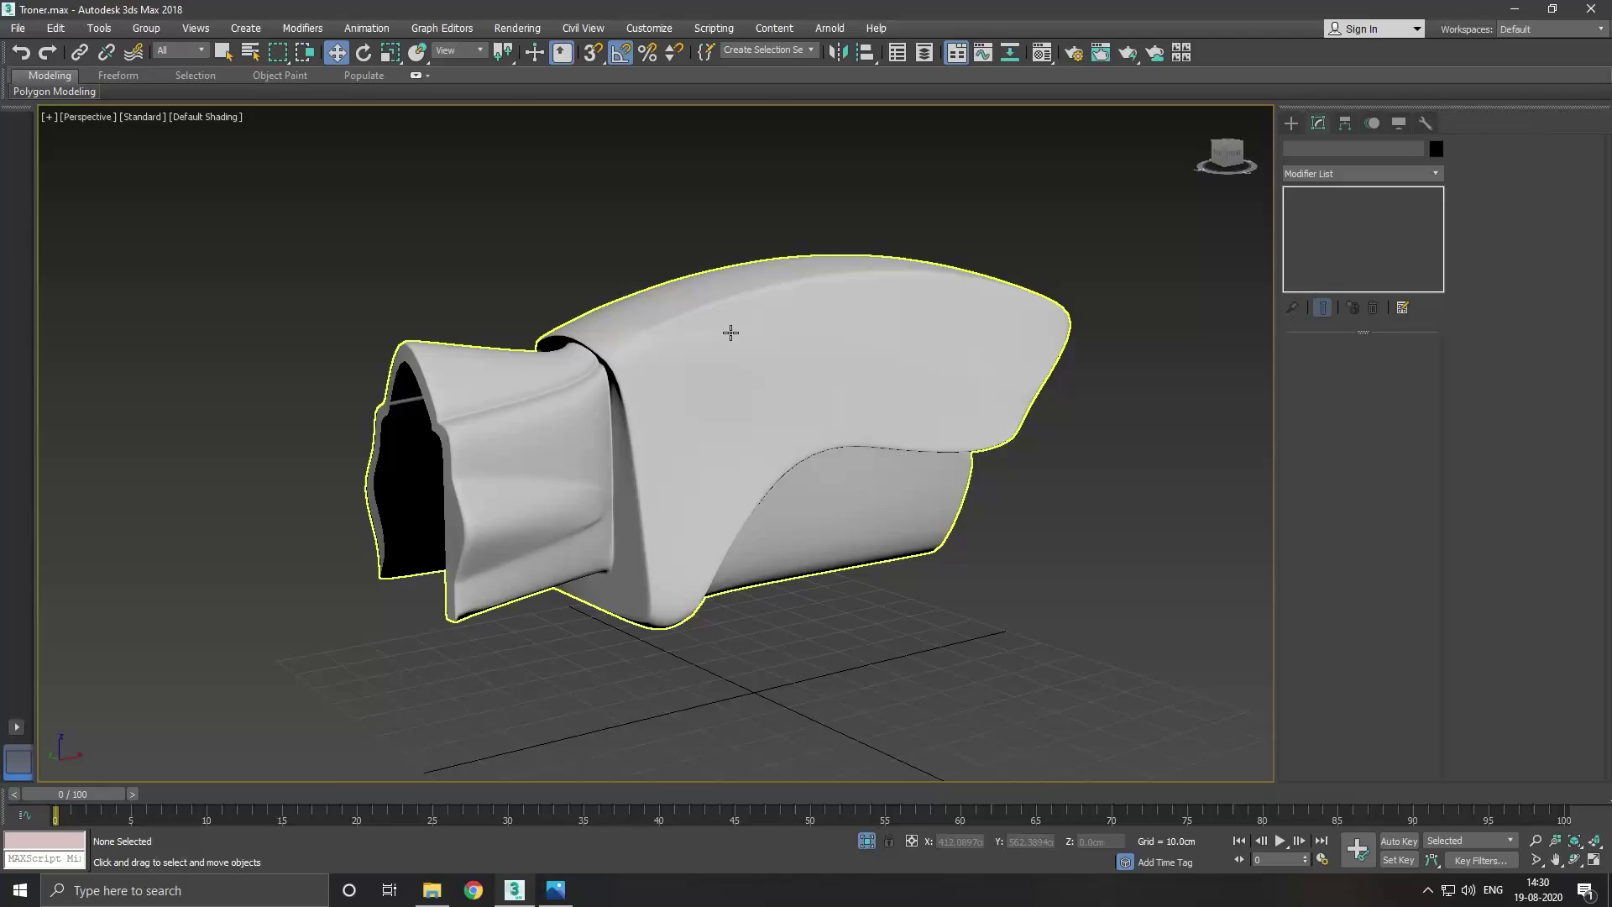
pyautogui.scroll(4, 731, 335)
pyautogui.keyDown('alt'); pyautogui.moveTo(730, 333); pyautogui.dragTo(756, 369, button='middle'); pyautogui.keyUp('alt')
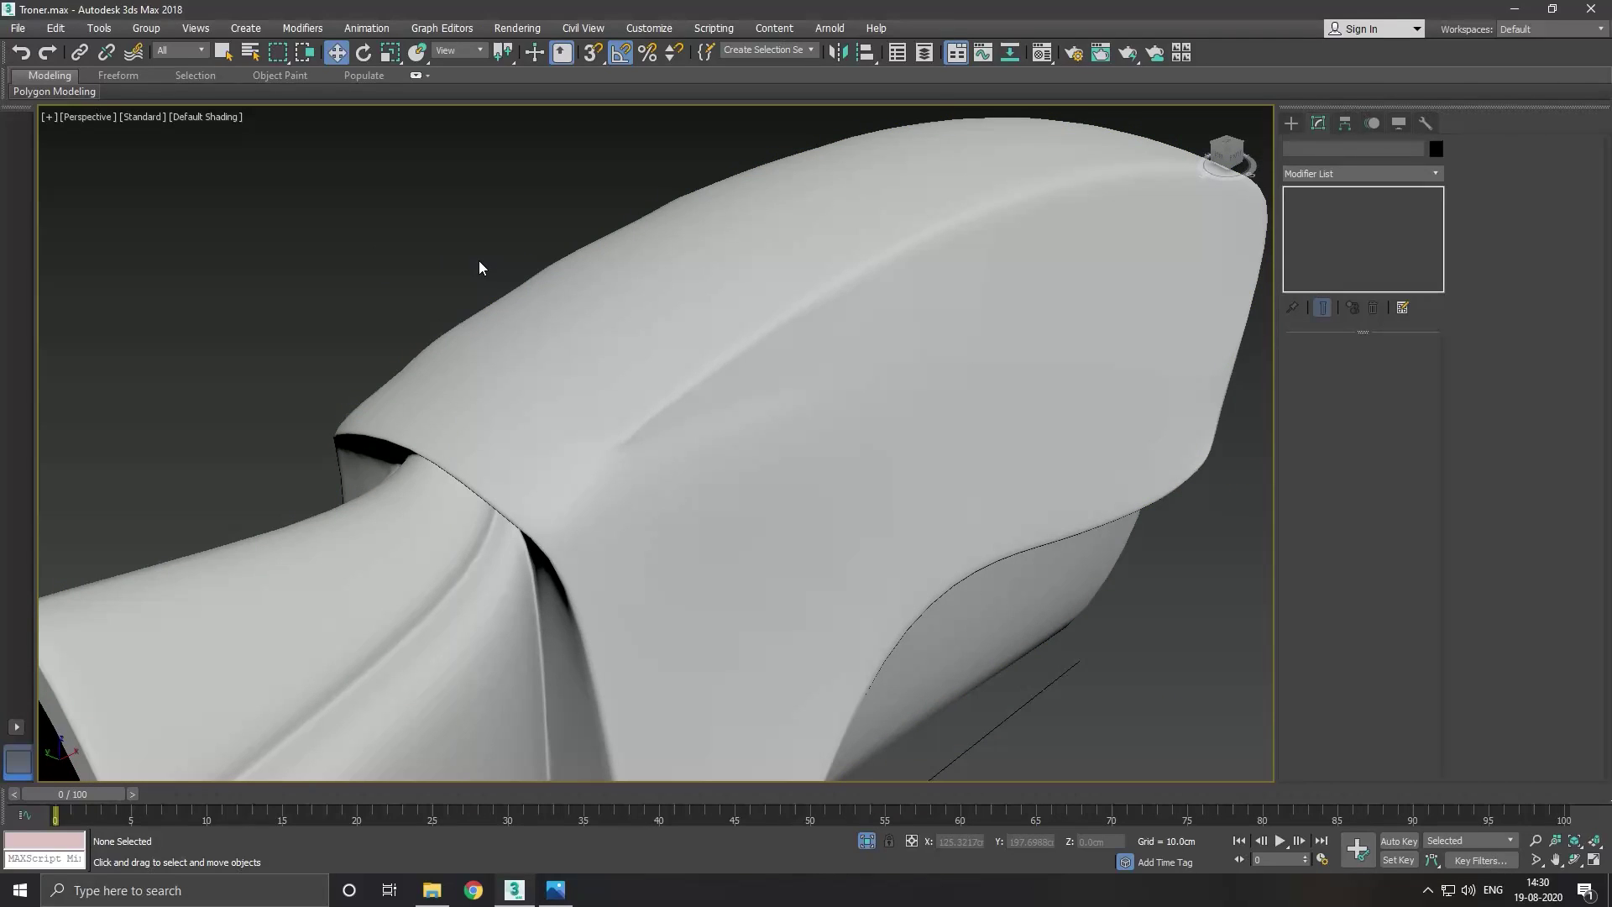
pyautogui.click(204, 118)
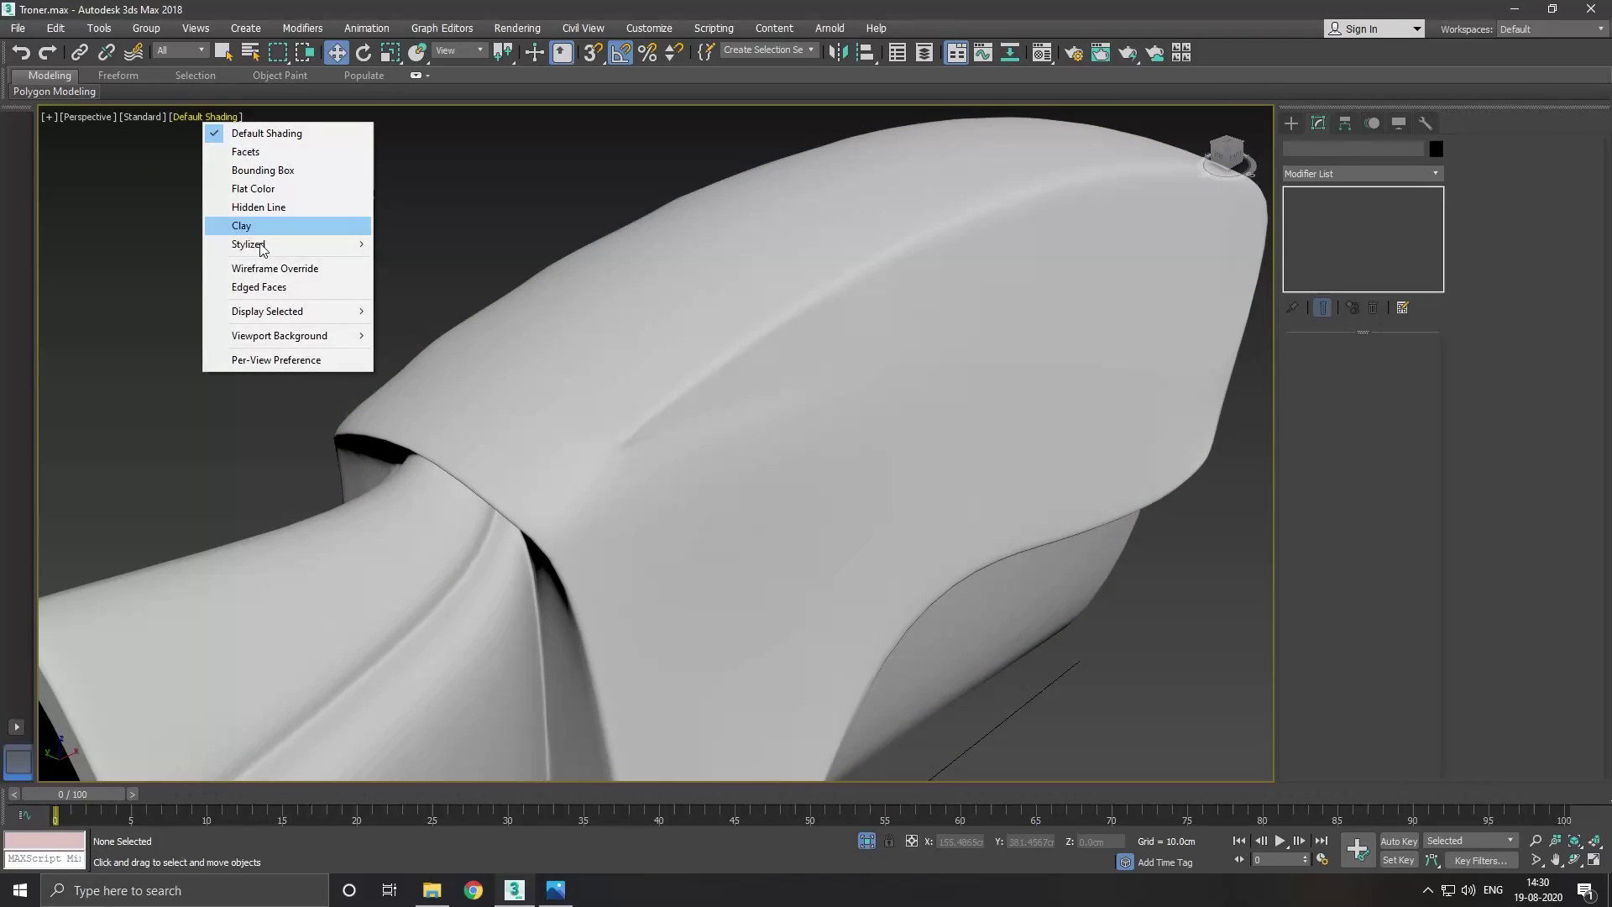
pyautogui.click(269, 286)
pyautogui.click(672, 336)
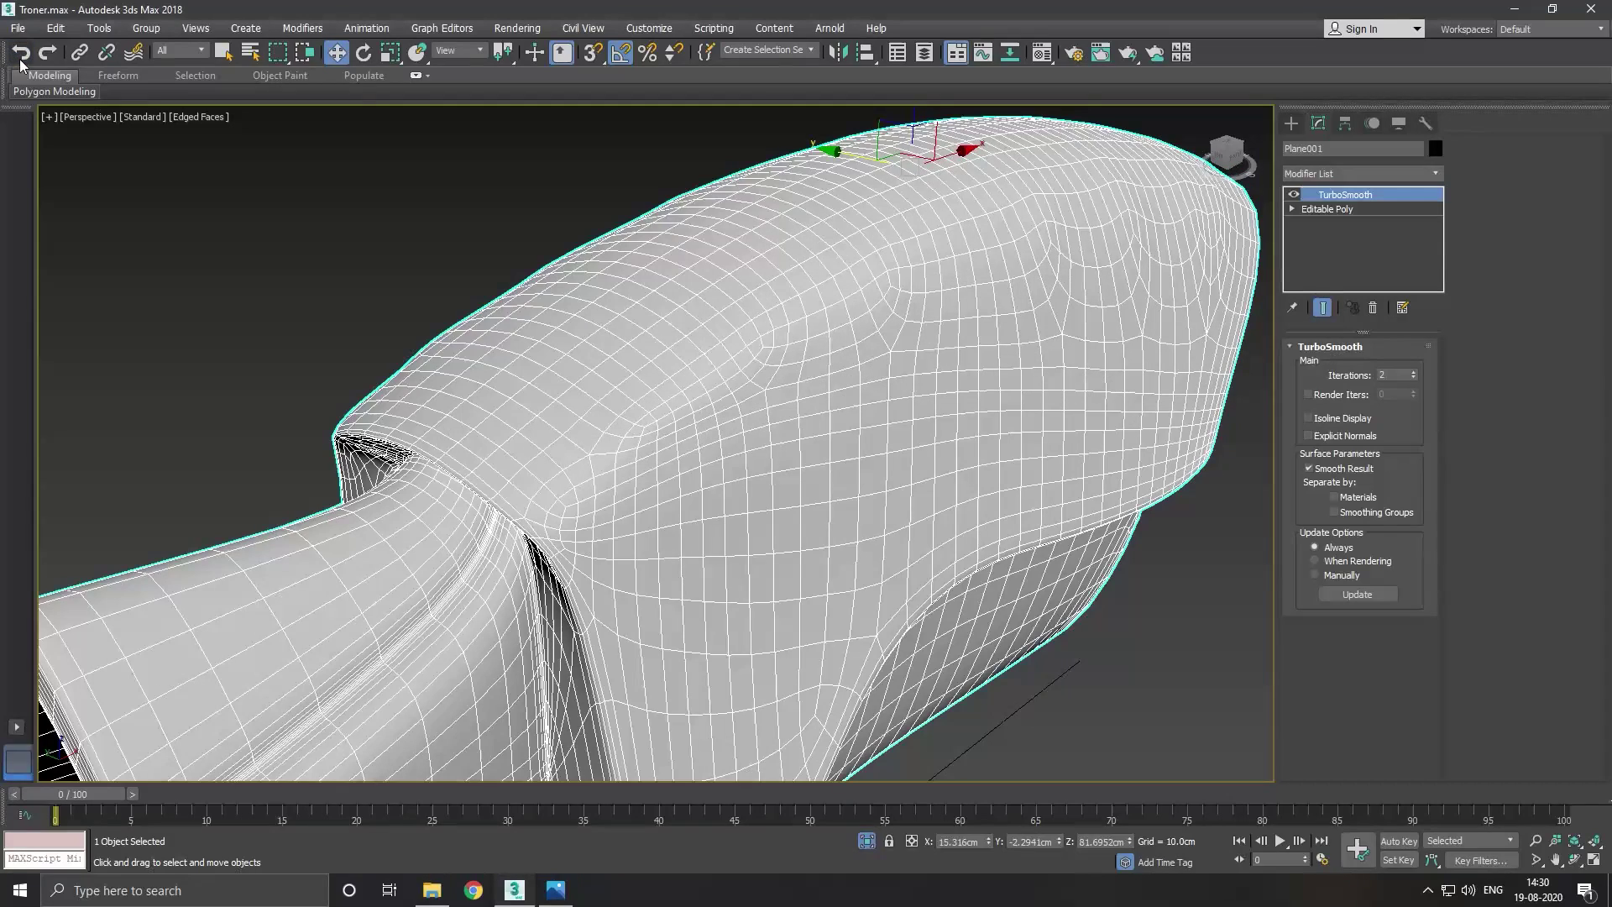
# Select Editable Poly in the stack, turn off Show End Result and enter Polygon mode.
pyautogui.click(1327, 208)
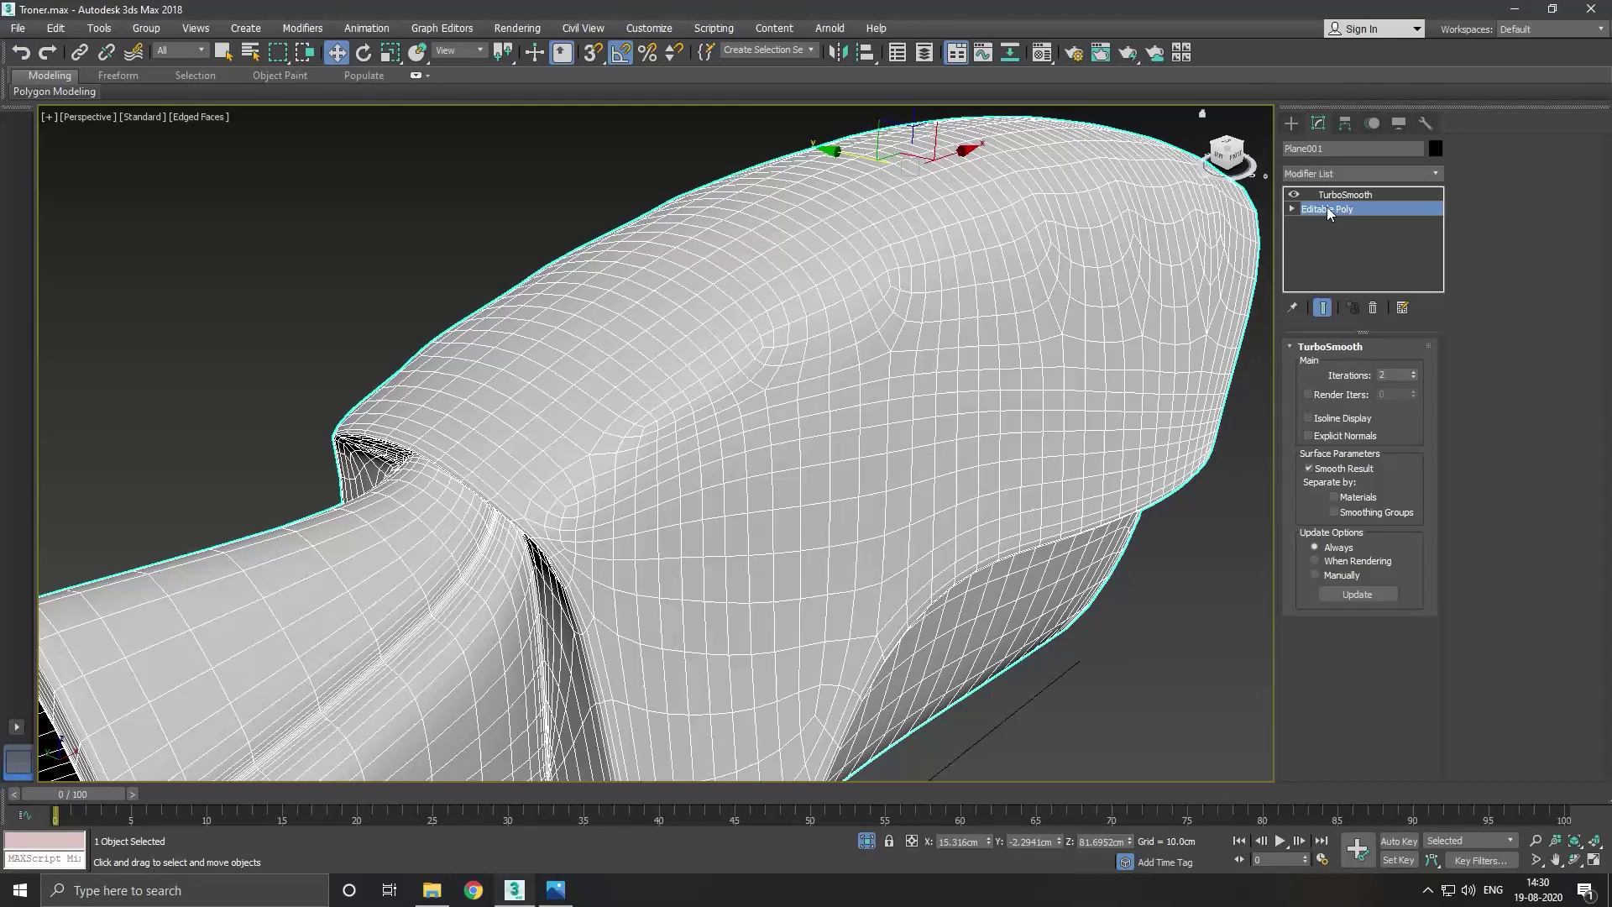
pyautogui.click(1322, 308)
pyautogui.click(1378, 367)
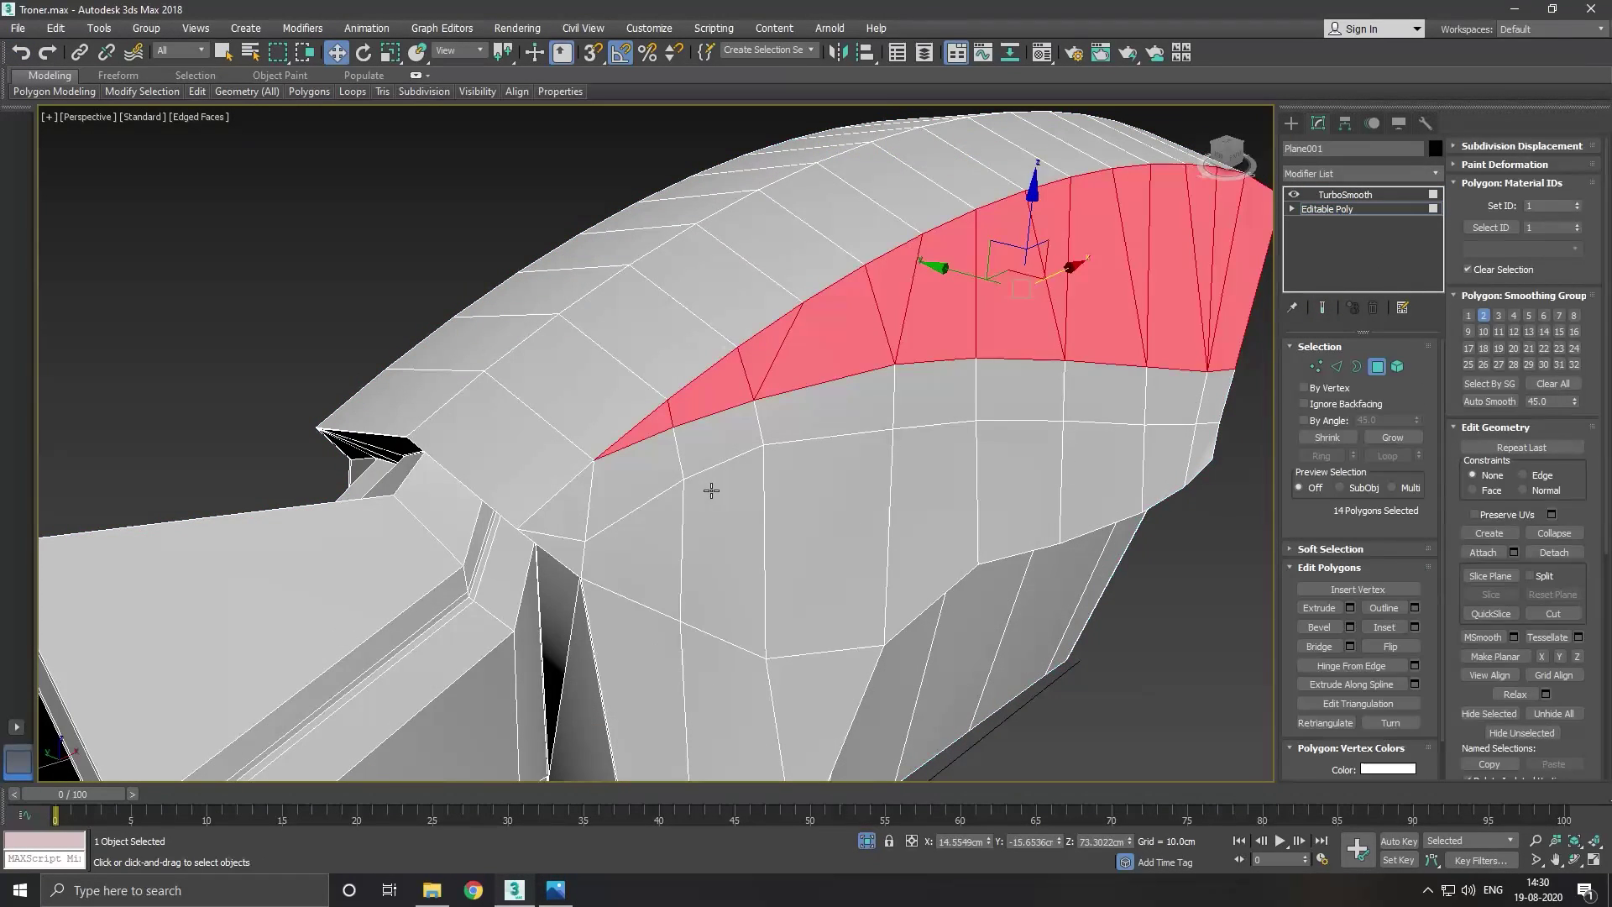
pyautogui.moveTo(708, 486)
pyautogui.mouseDown(button='middle')
pyautogui.moveTo(716, 463)
pyautogui.moveTo(613, 365)
pyautogui.mouseUp(button='middle')
pyautogui.scroll(3, 514, 364)
pyautogui.scroll(2, 587, 370)
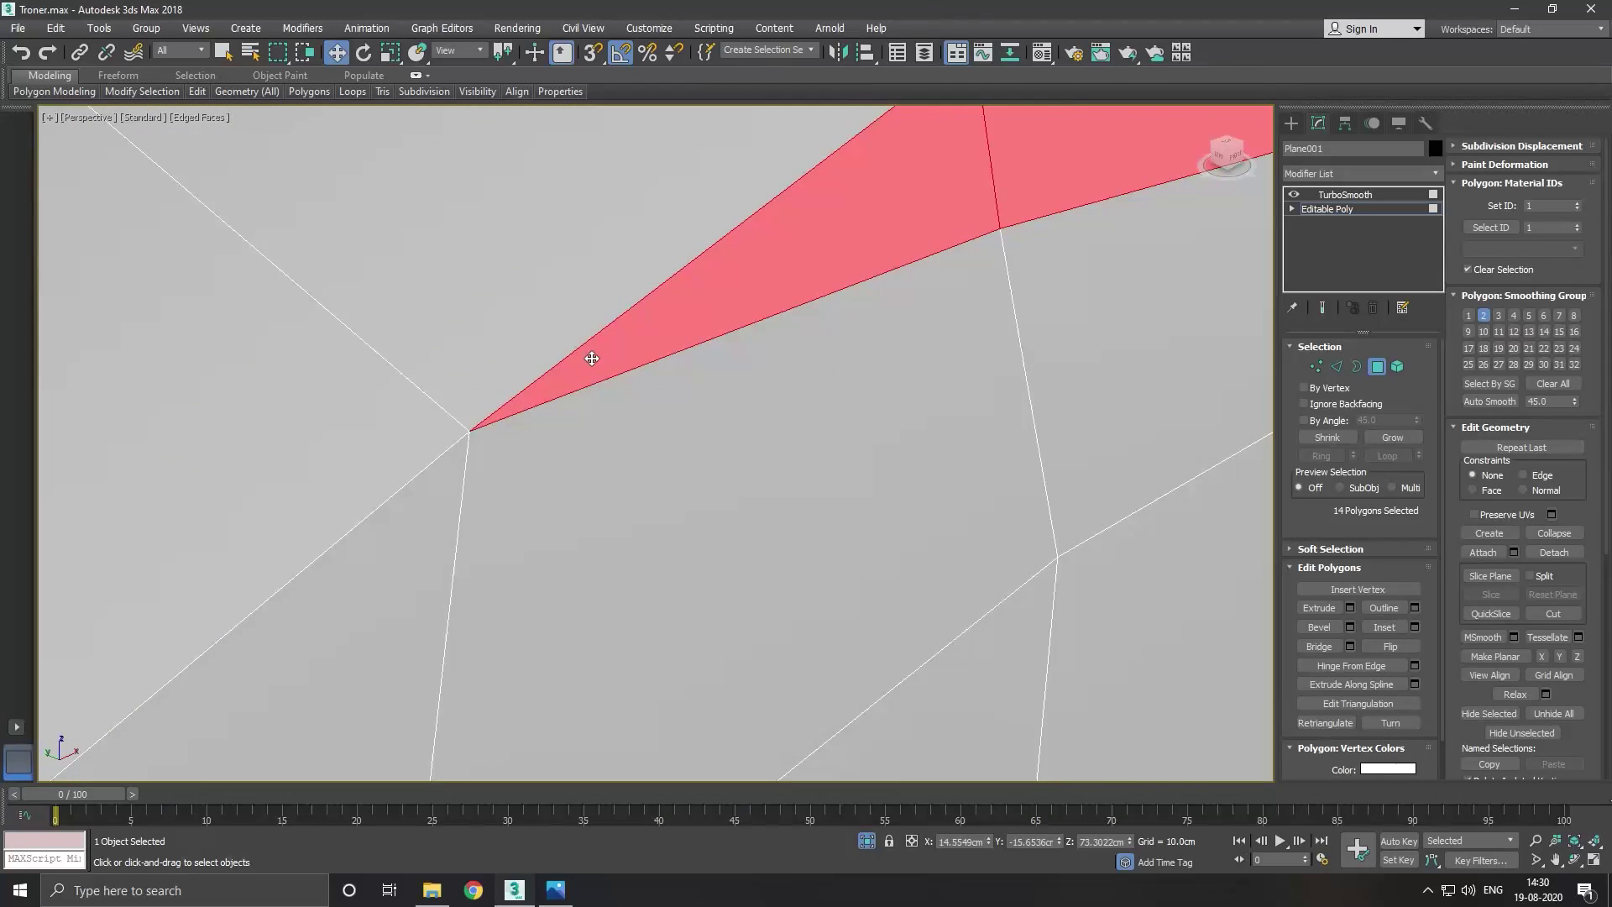
pyautogui.scroll(1, 544, 361)
pyautogui.scroll(-3, 544, 361)
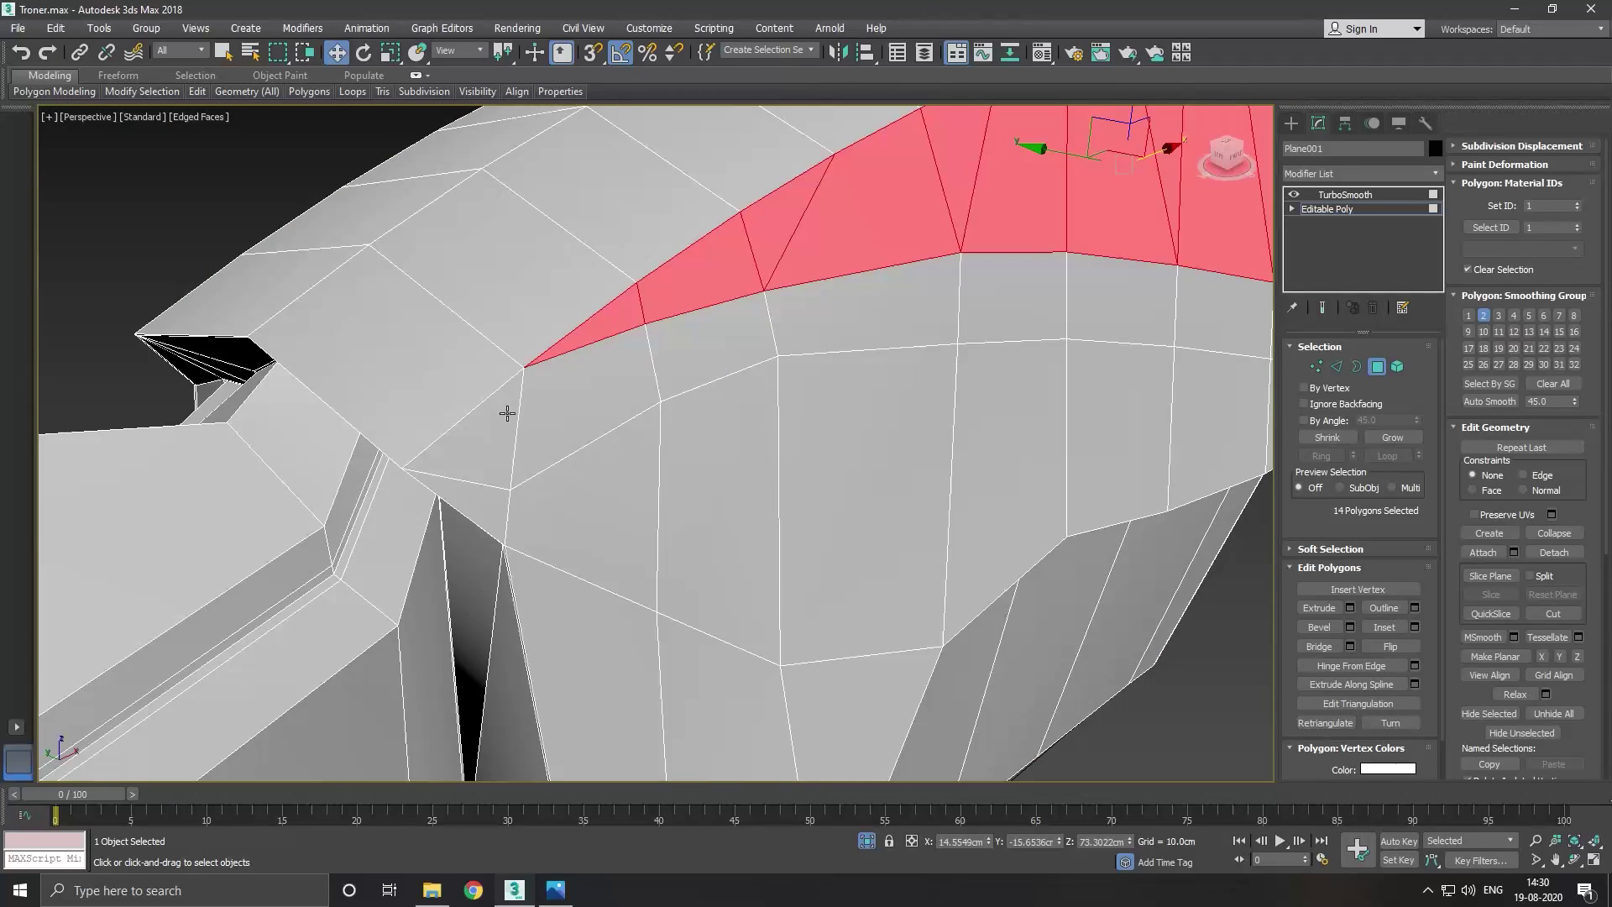
pyautogui.scroll(-2, 508, 413)
pyautogui.scroll(-2, 622, 390)
pyautogui.scroll(-2, 579, 378)
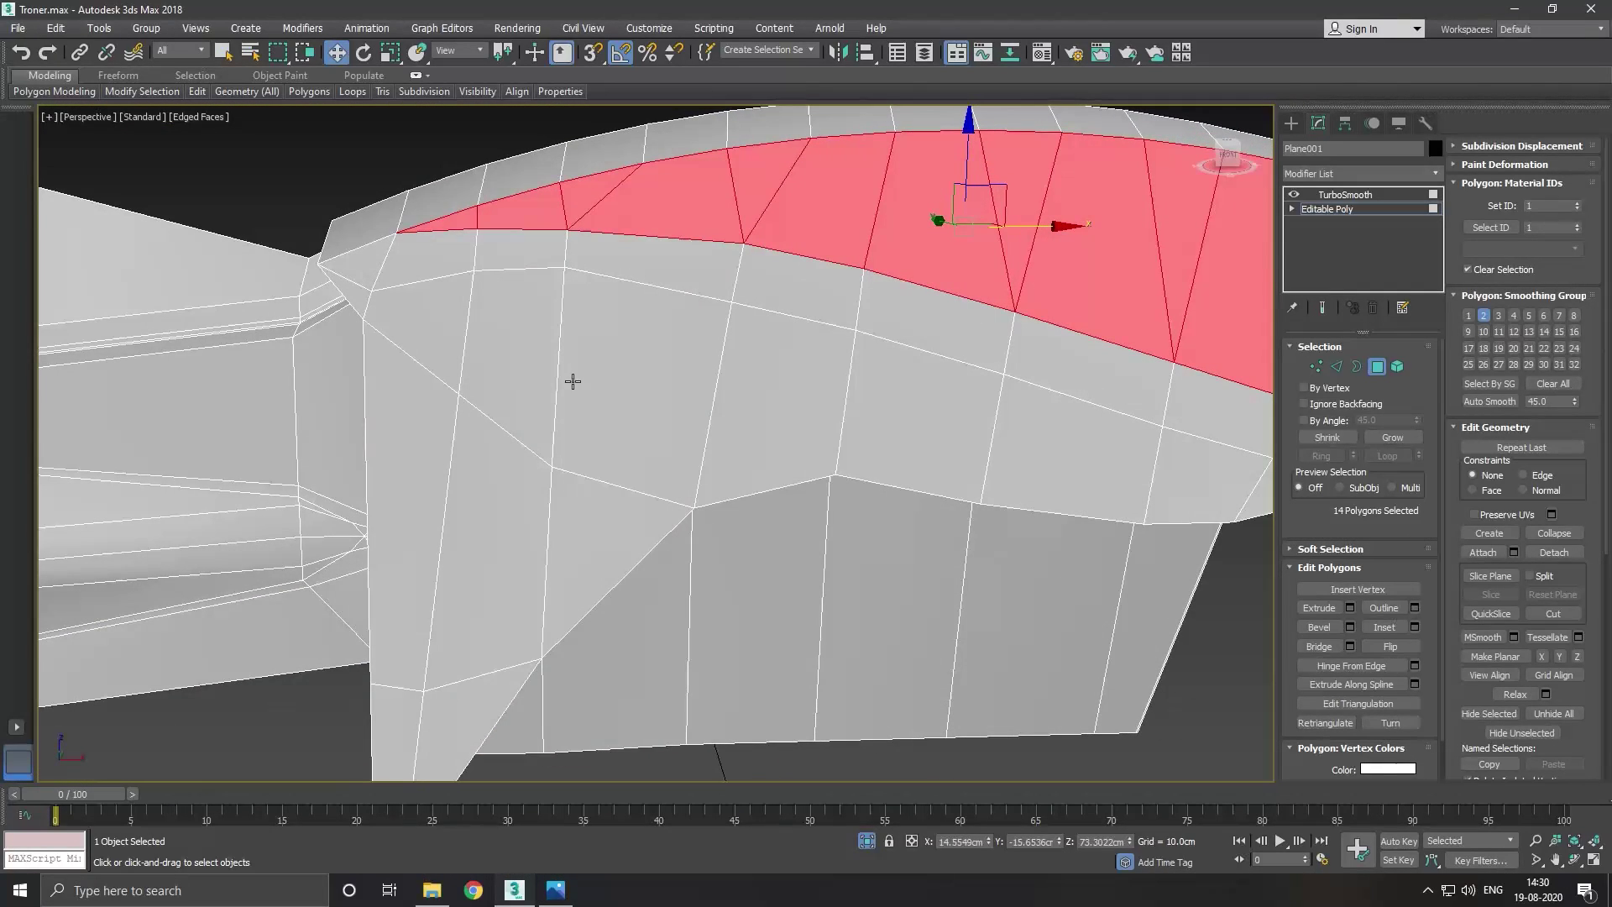
pyautogui.scroll(-1, 592, 399)
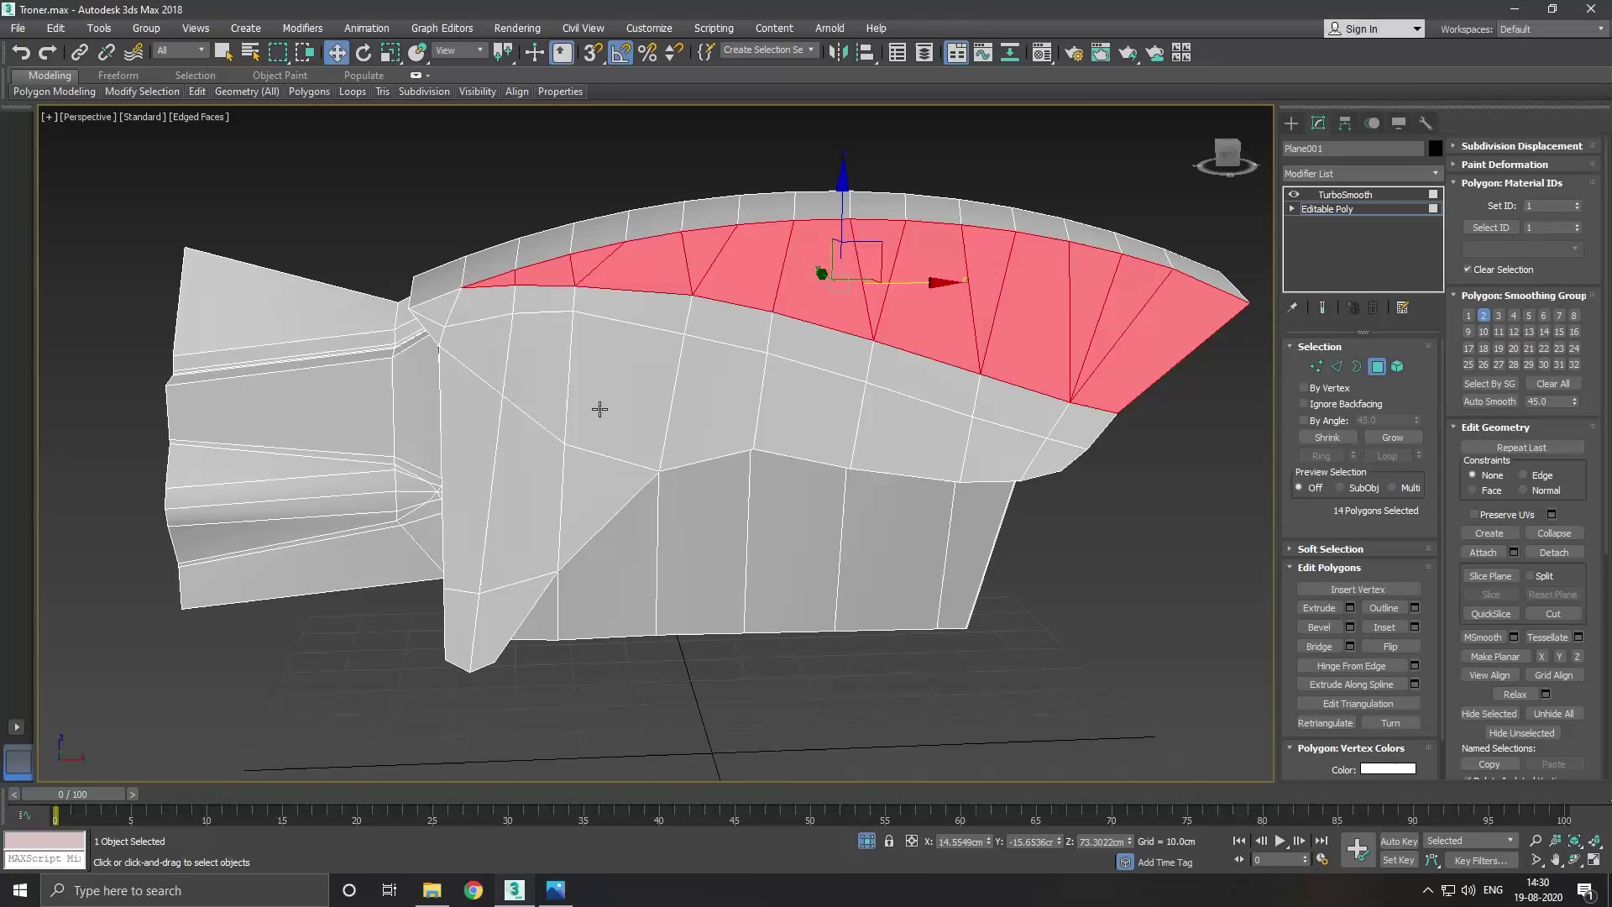
# Switch to the Front view and enter Vertex sub-object mode.
pyautogui.press('f')
pyautogui.scroll(-5, 926, 505)
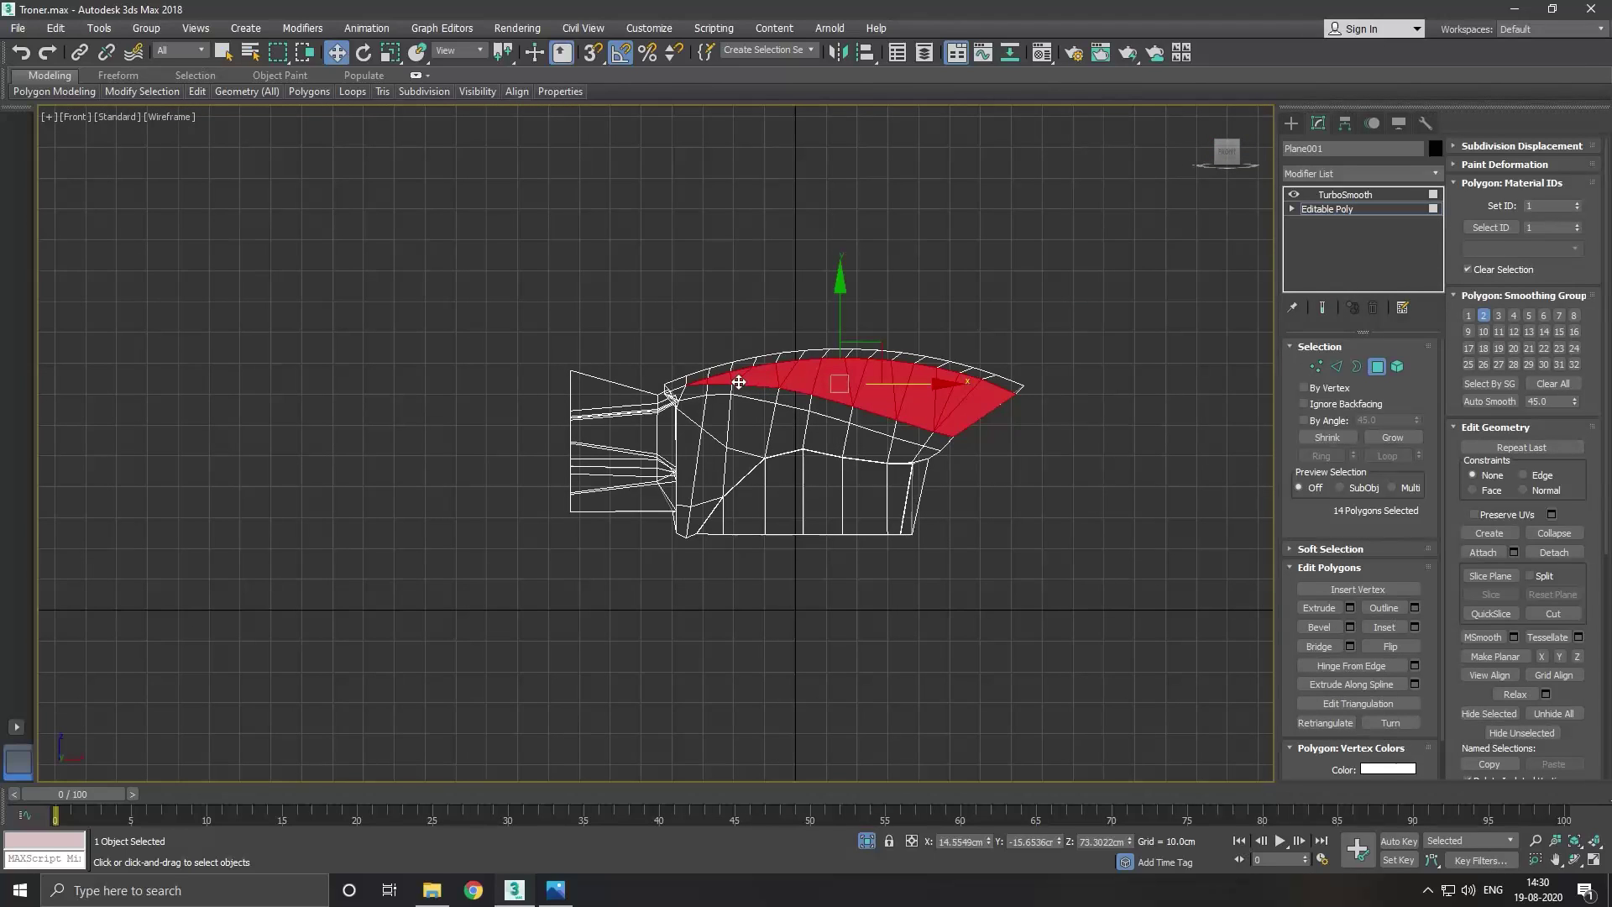
pyautogui.scroll(3, 733, 394)
pyautogui.scroll(3, 734, 389)
pyautogui.scroll(3, 734, 399)
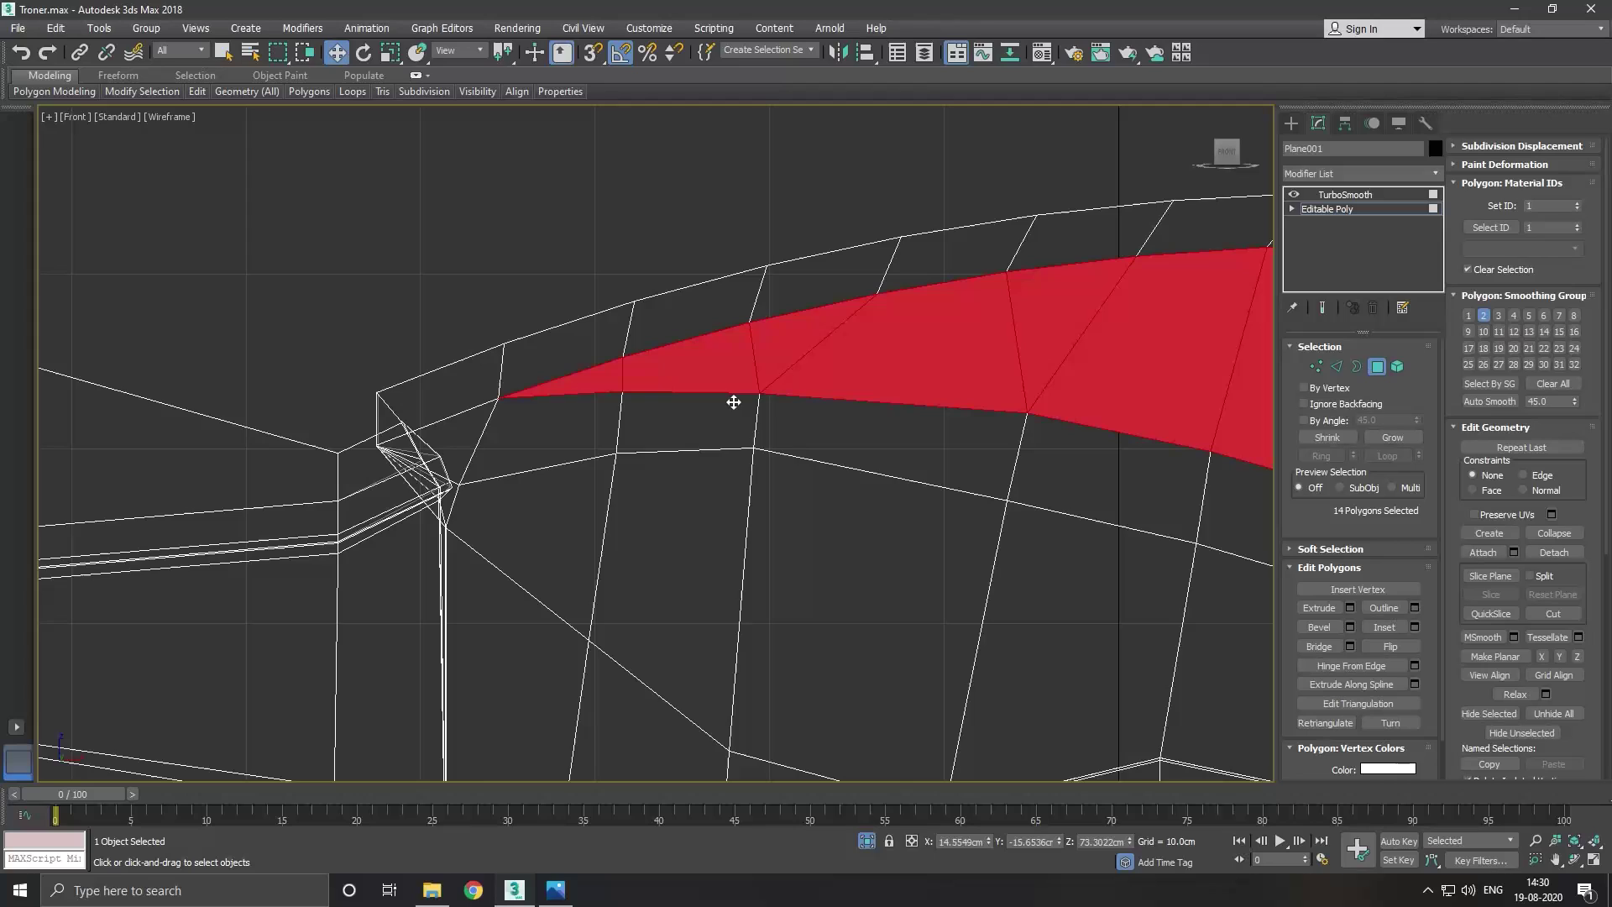
pyautogui.click(1317, 367)
# Select the vertices on the hull's upper edge and raise them slightly.
pyautogui.scroll(-2, 587, 378)
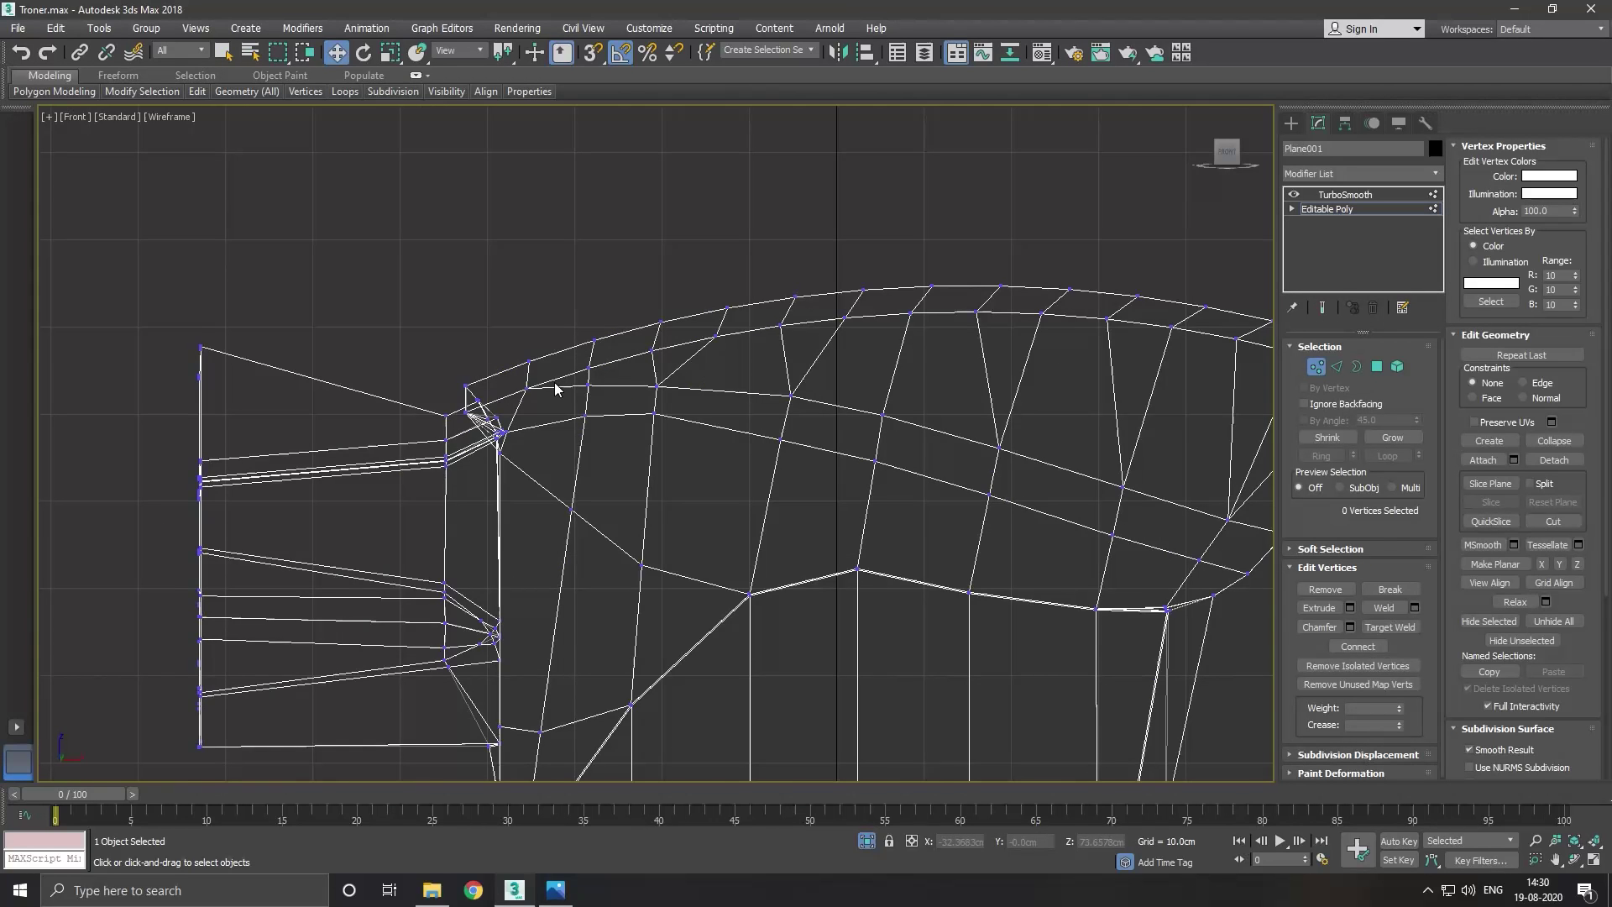
pyautogui.scroll(-2, 556, 388)
pyautogui.scroll(3, 574, 384)
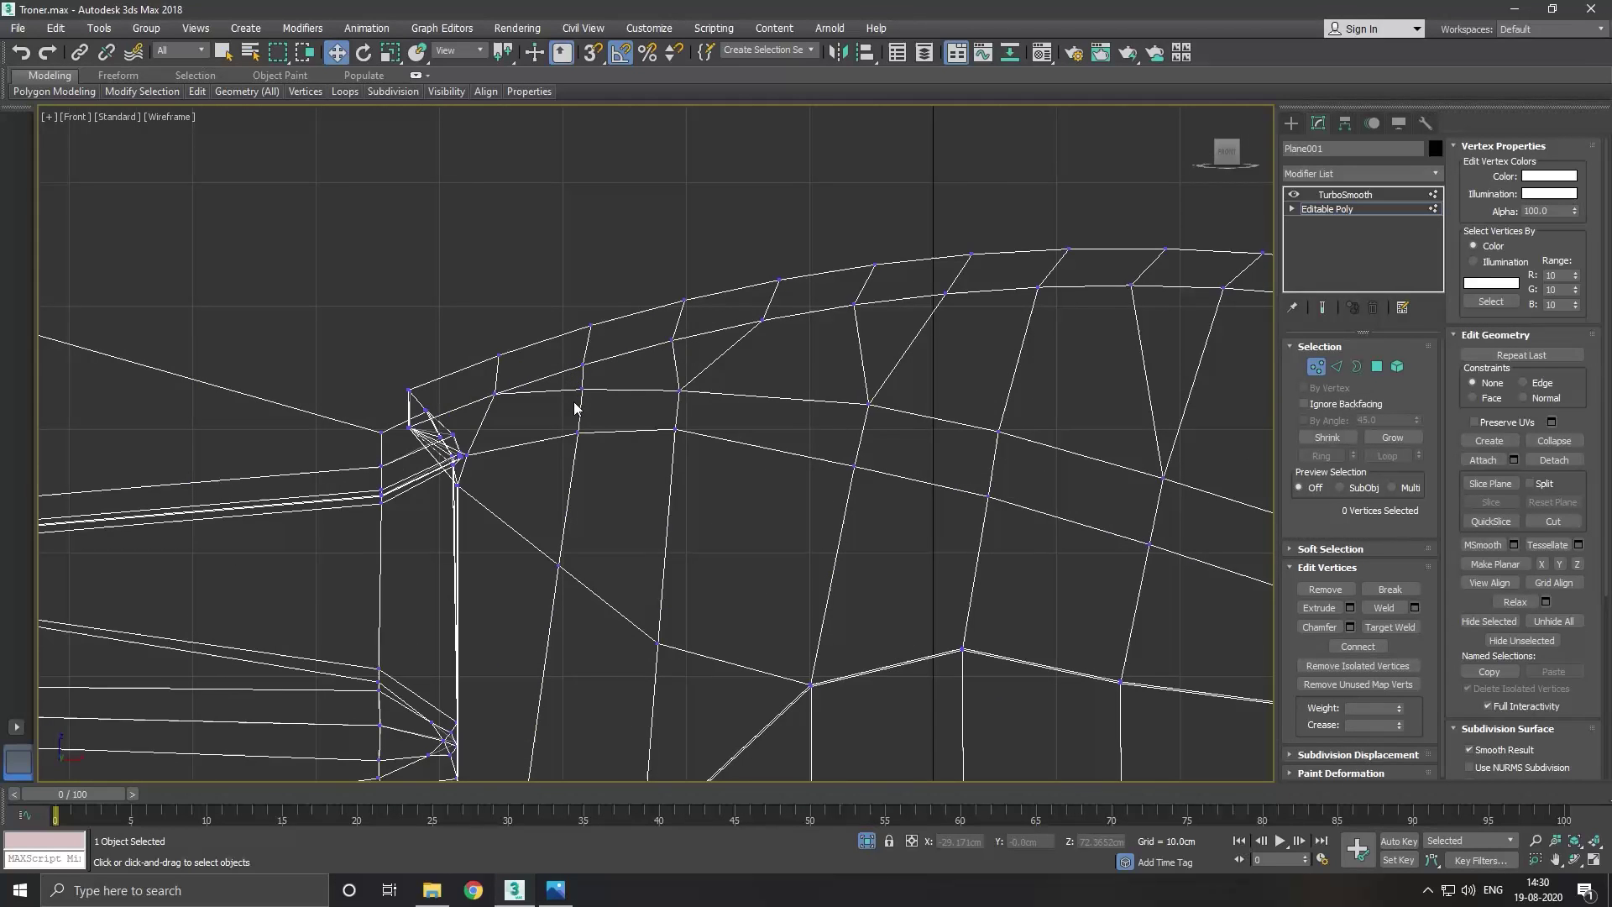
pyautogui.moveTo(591, 457); pyautogui.dragTo(564, 419)
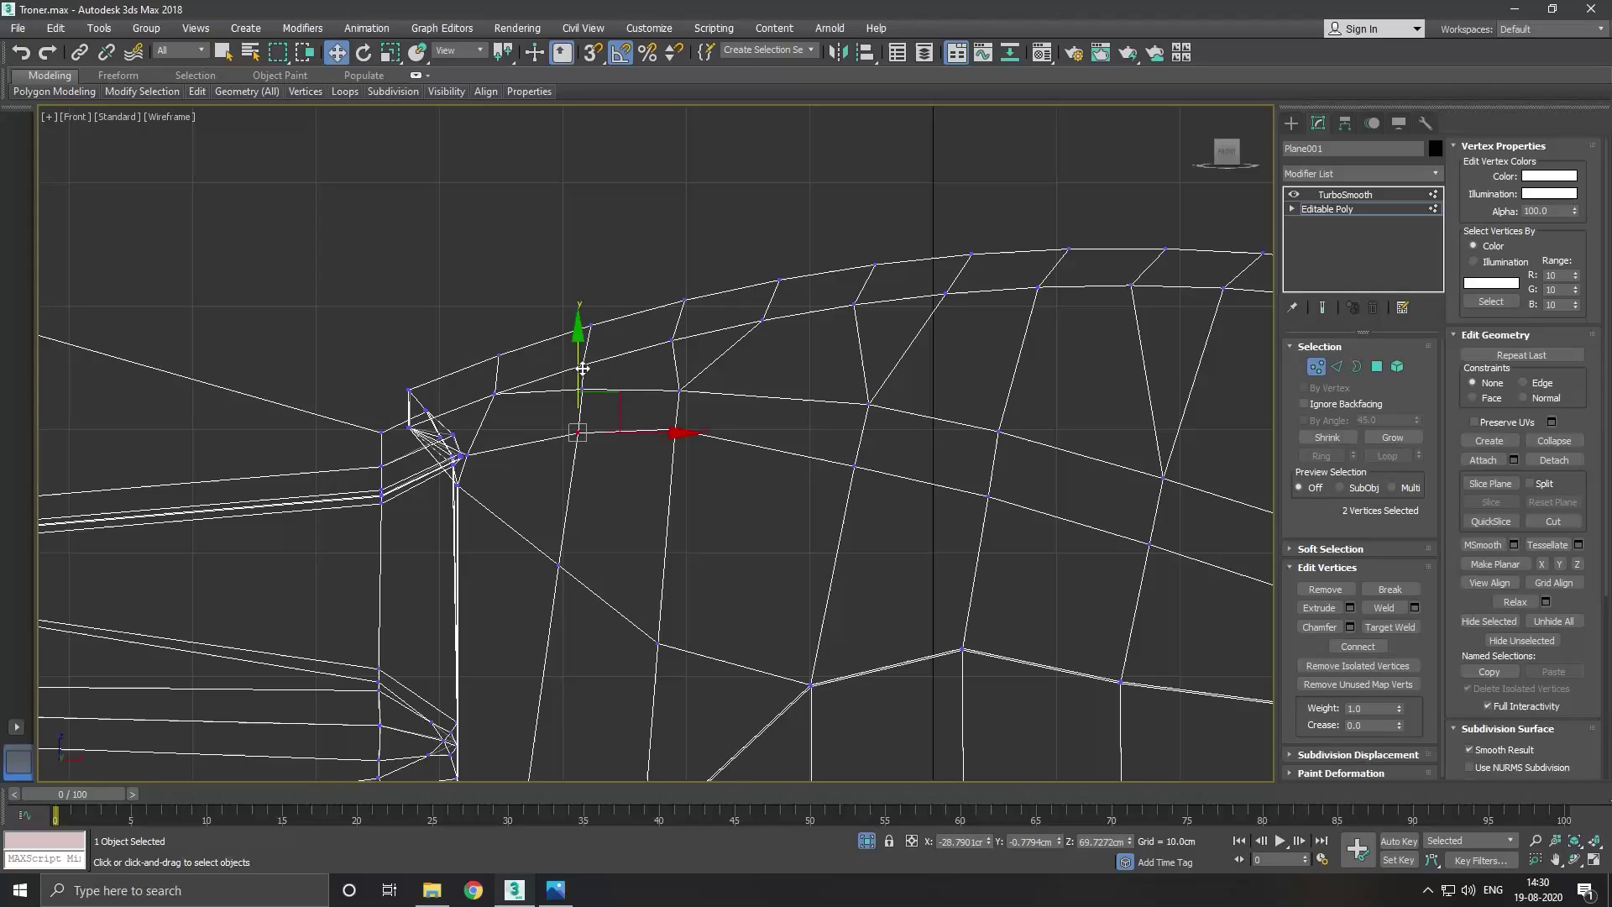
pyautogui.moveTo(589, 358); pyautogui.dragTo(590, 343)
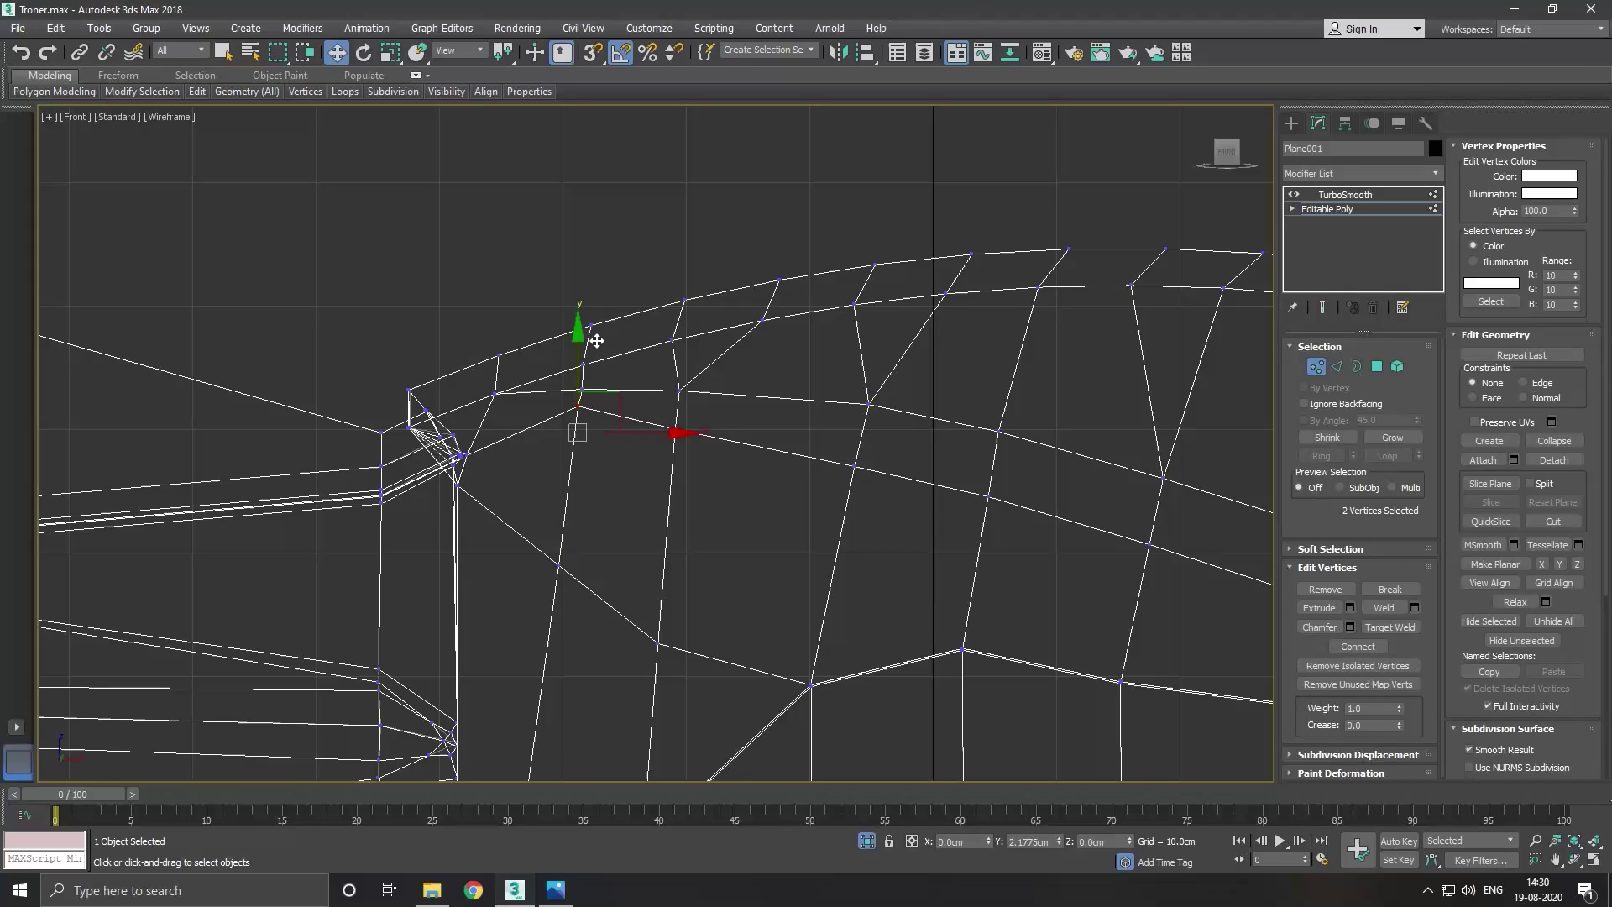
# Target Weld a vertex onto its neighbour, then return to Select and Move.
pyautogui.scroll(3, 557, 370)
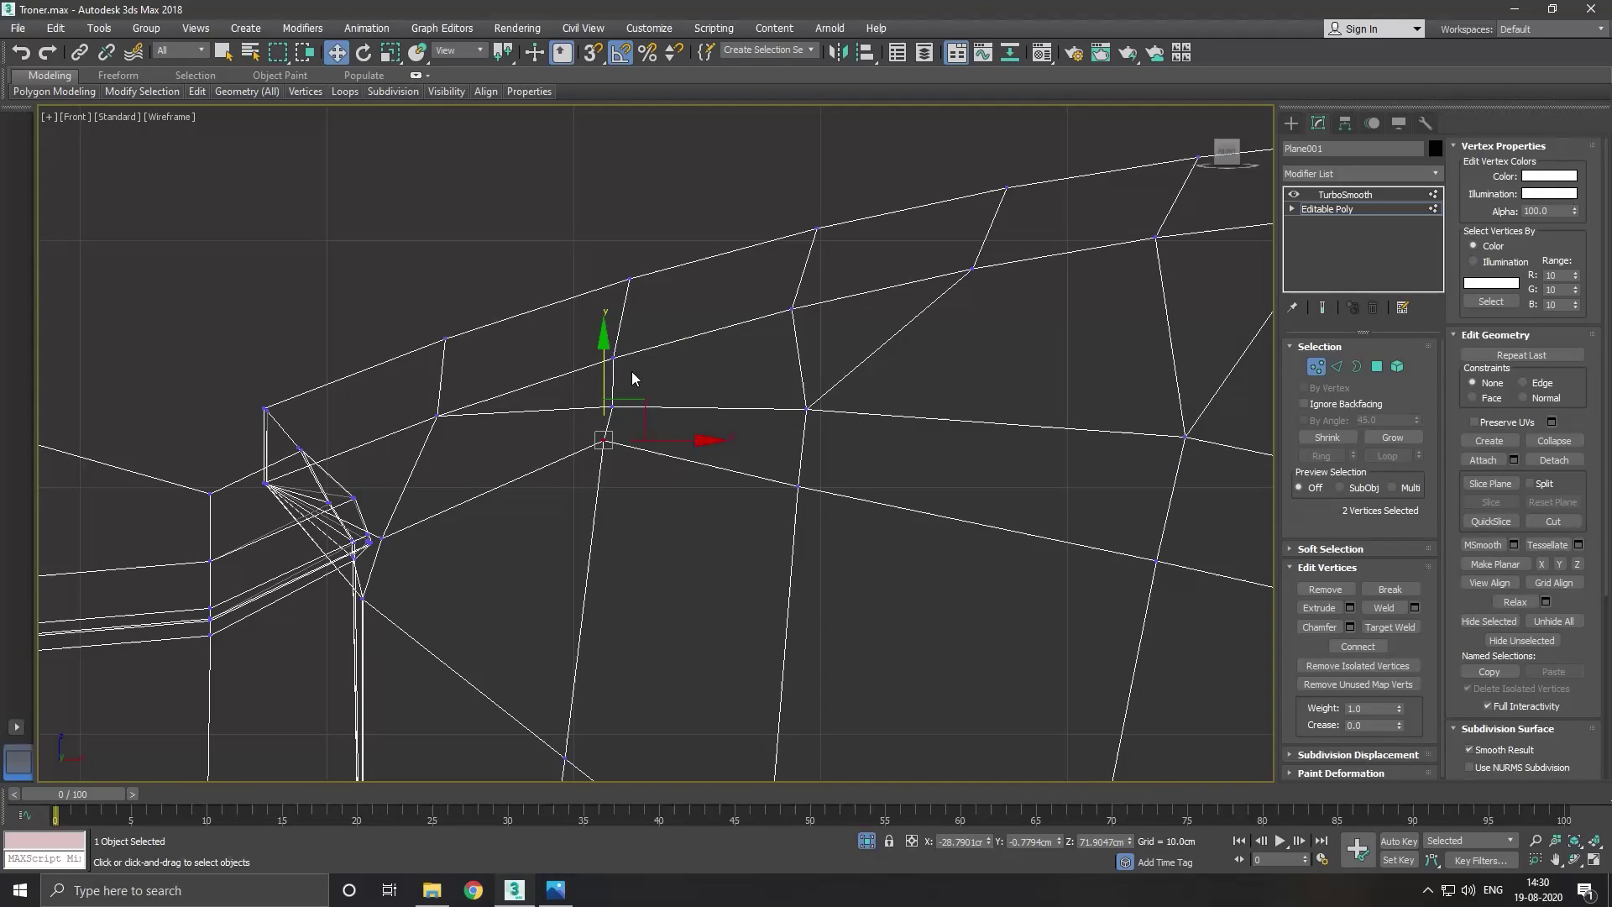
pyautogui.rightClick(631, 371)
pyautogui.click(588, 464)
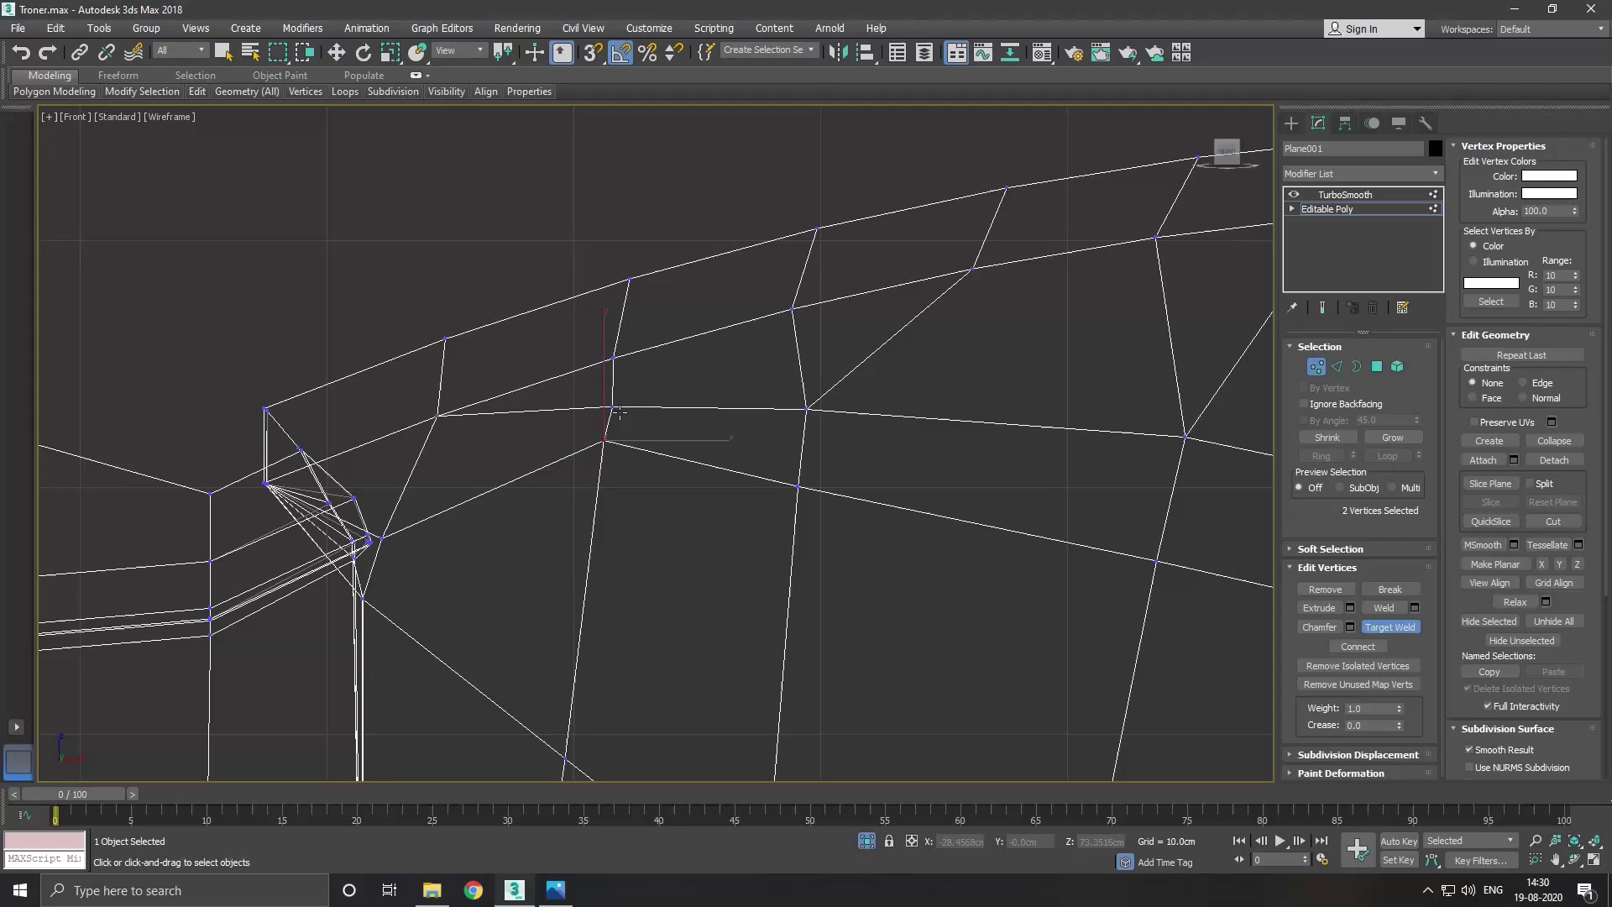
pyautogui.click(617, 363)
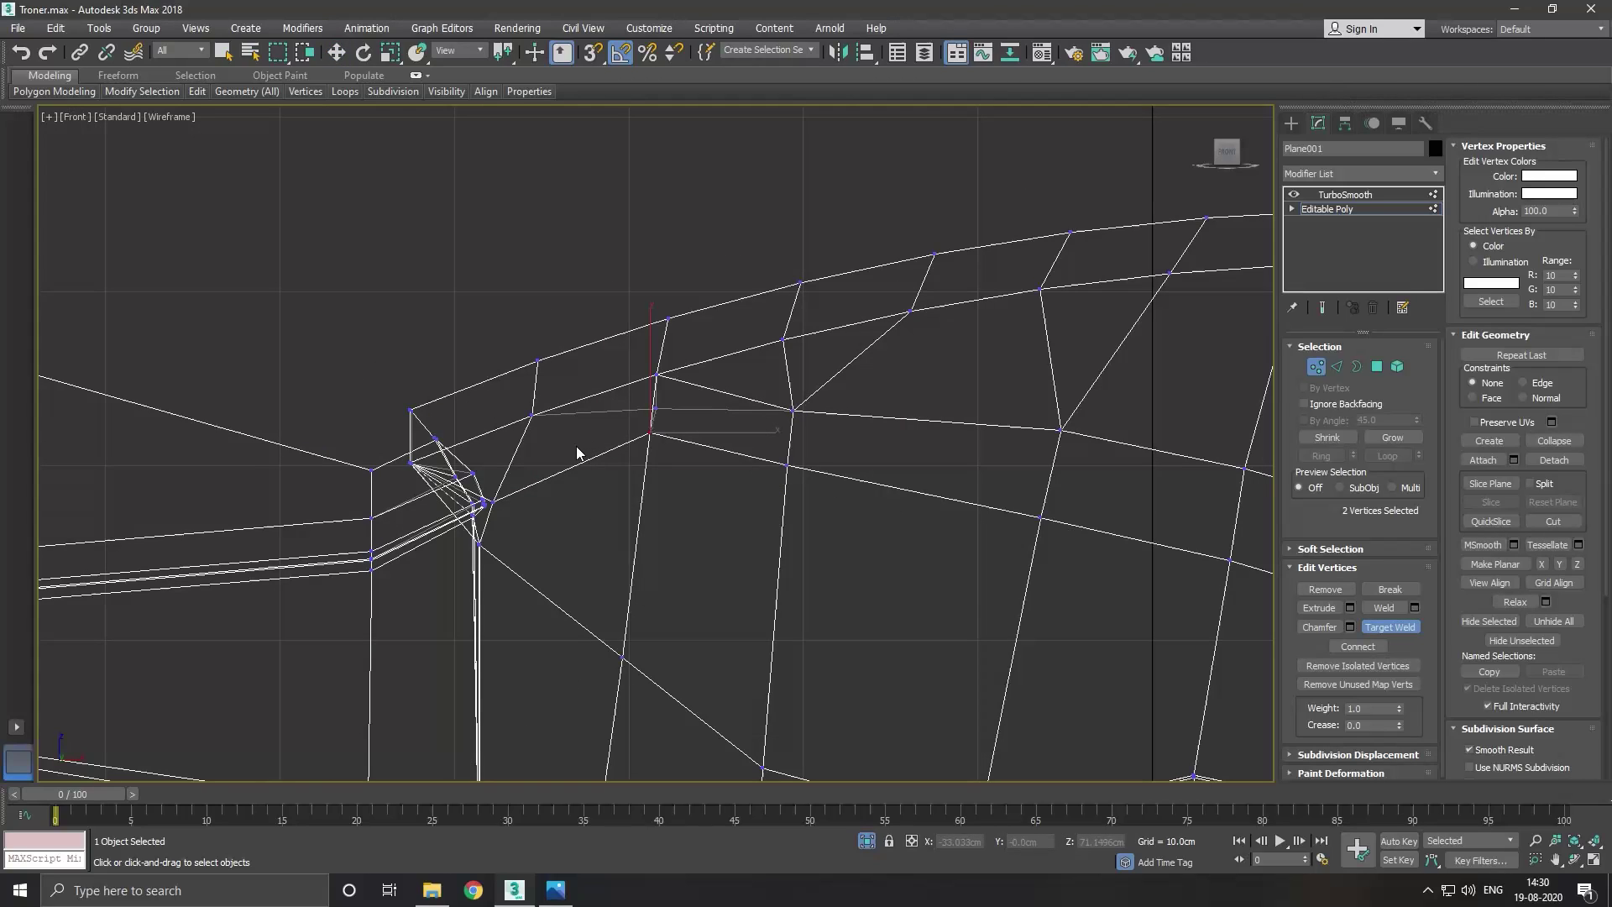
pyautogui.press('w')
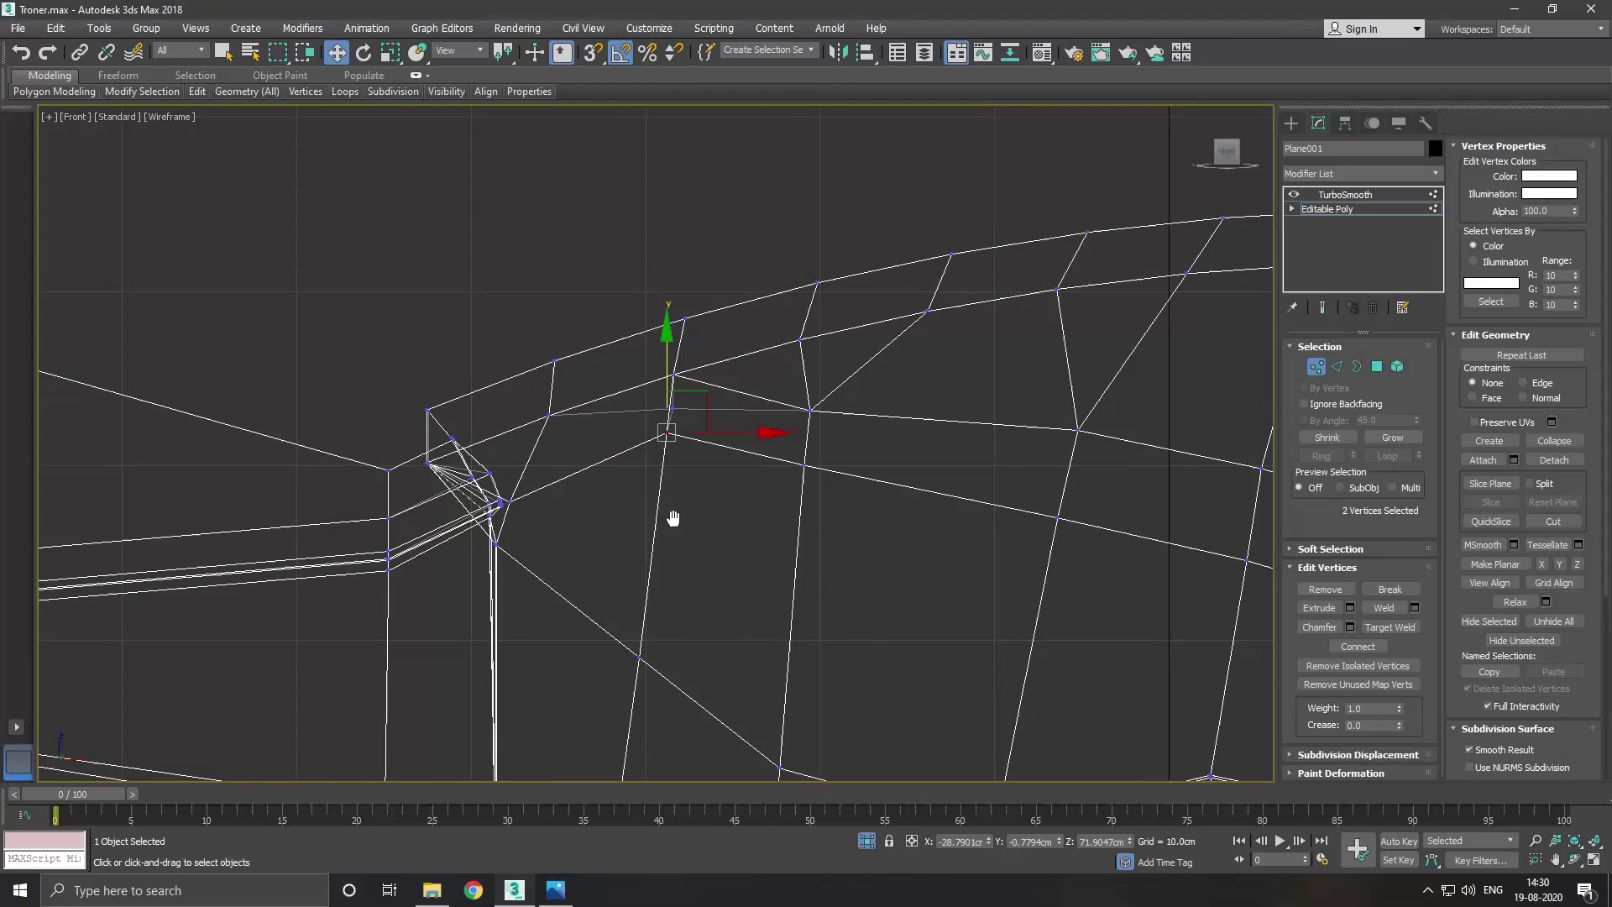
# Move vertex 29 at the front corner up and to the right.
pyautogui.moveTo(670, 515); pyautogui.dragTo(936, 461, button='middle')
pyautogui.scroll(3, 900, 475)
pyautogui.click(901, 496)
pyautogui.scroll(-1, 892, 508)
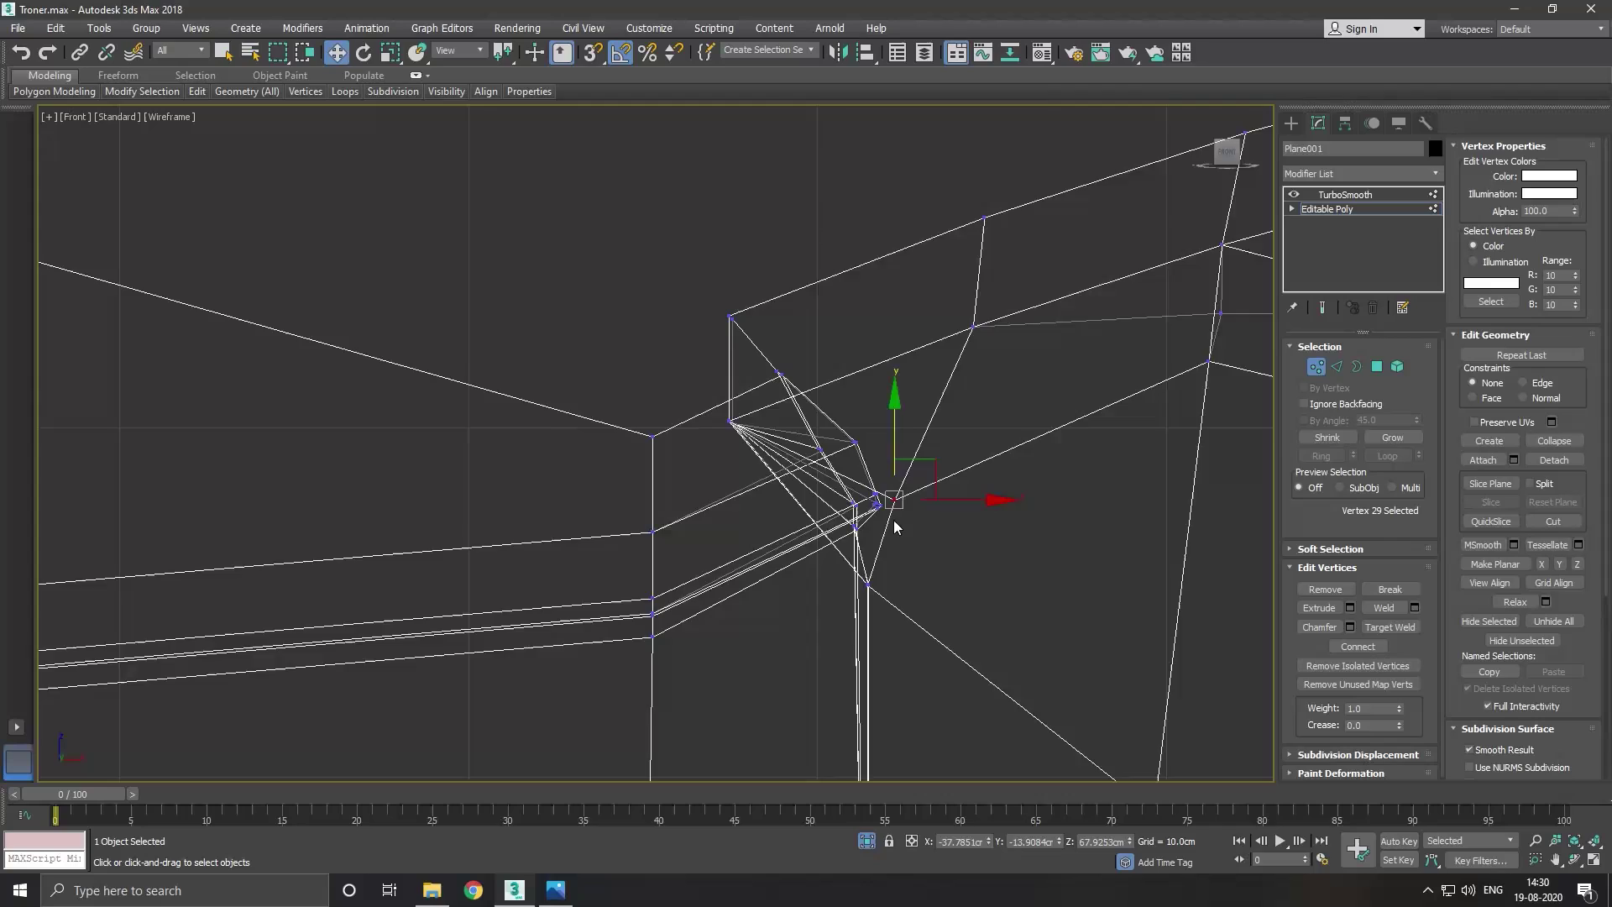
pyautogui.scroll(-1, 888, 470)
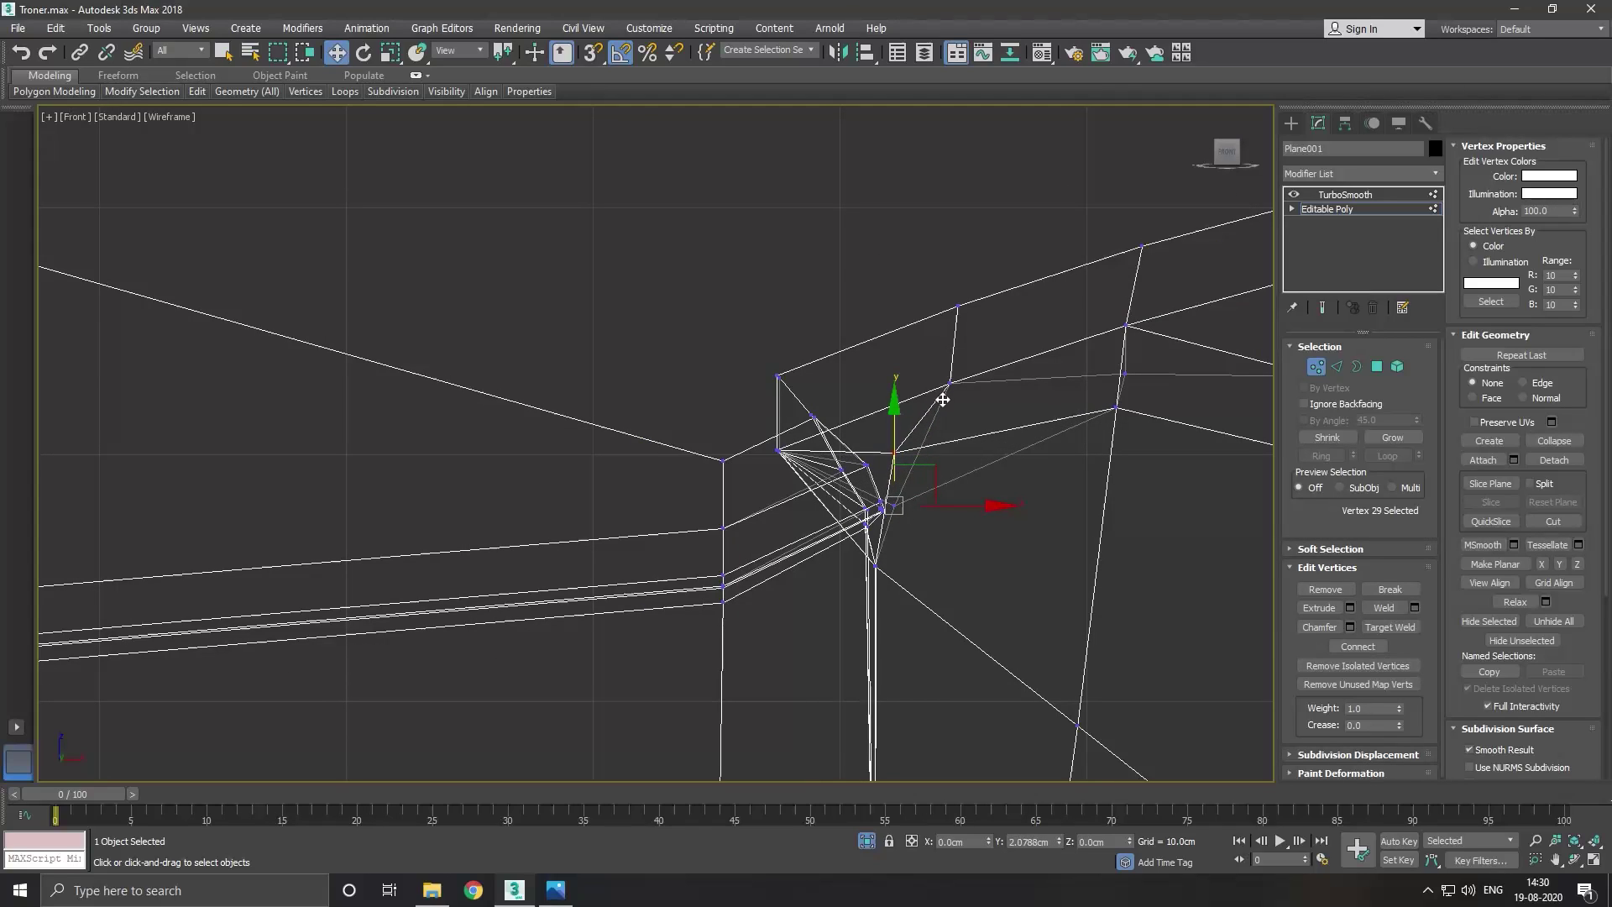
pyautogui.moveTo(913, 425); pyautogui.dragTo(914, 354)
pyautogui.moveTo(983, 446); pyautogui.dragTo(1020, 438)
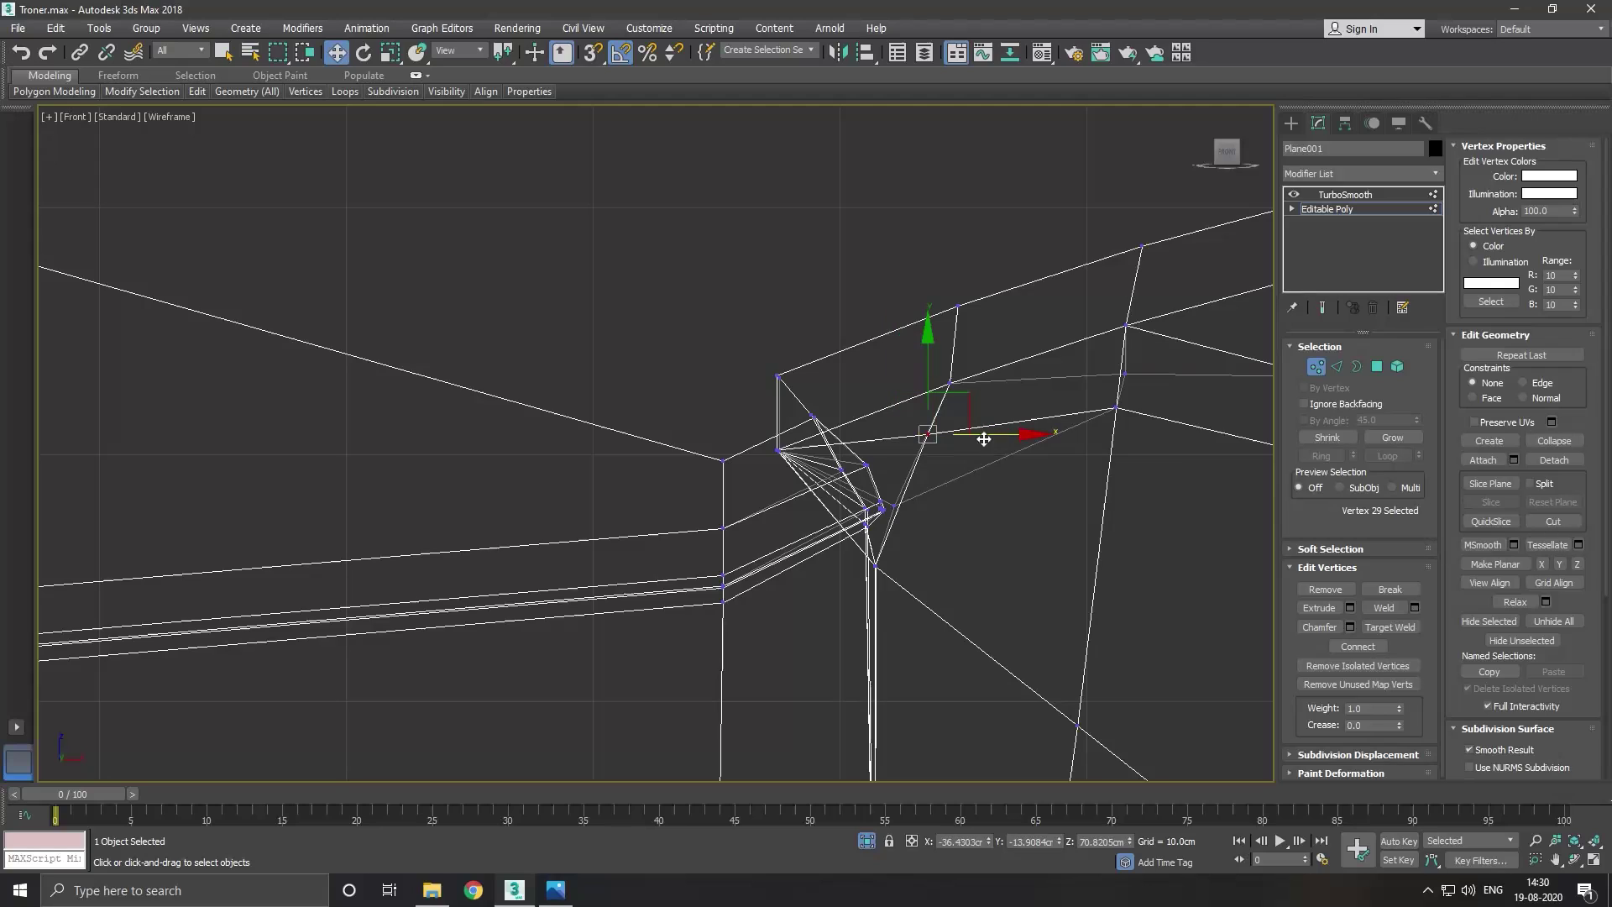
# Lower vertex 39 on the upper edge slightly, then clear the selection.
pyautogui.scroll(-1, 1020, 438)
pyautogui.moveTo(1019, 438); pyautogui.dragTo(867, 456, button='middle')
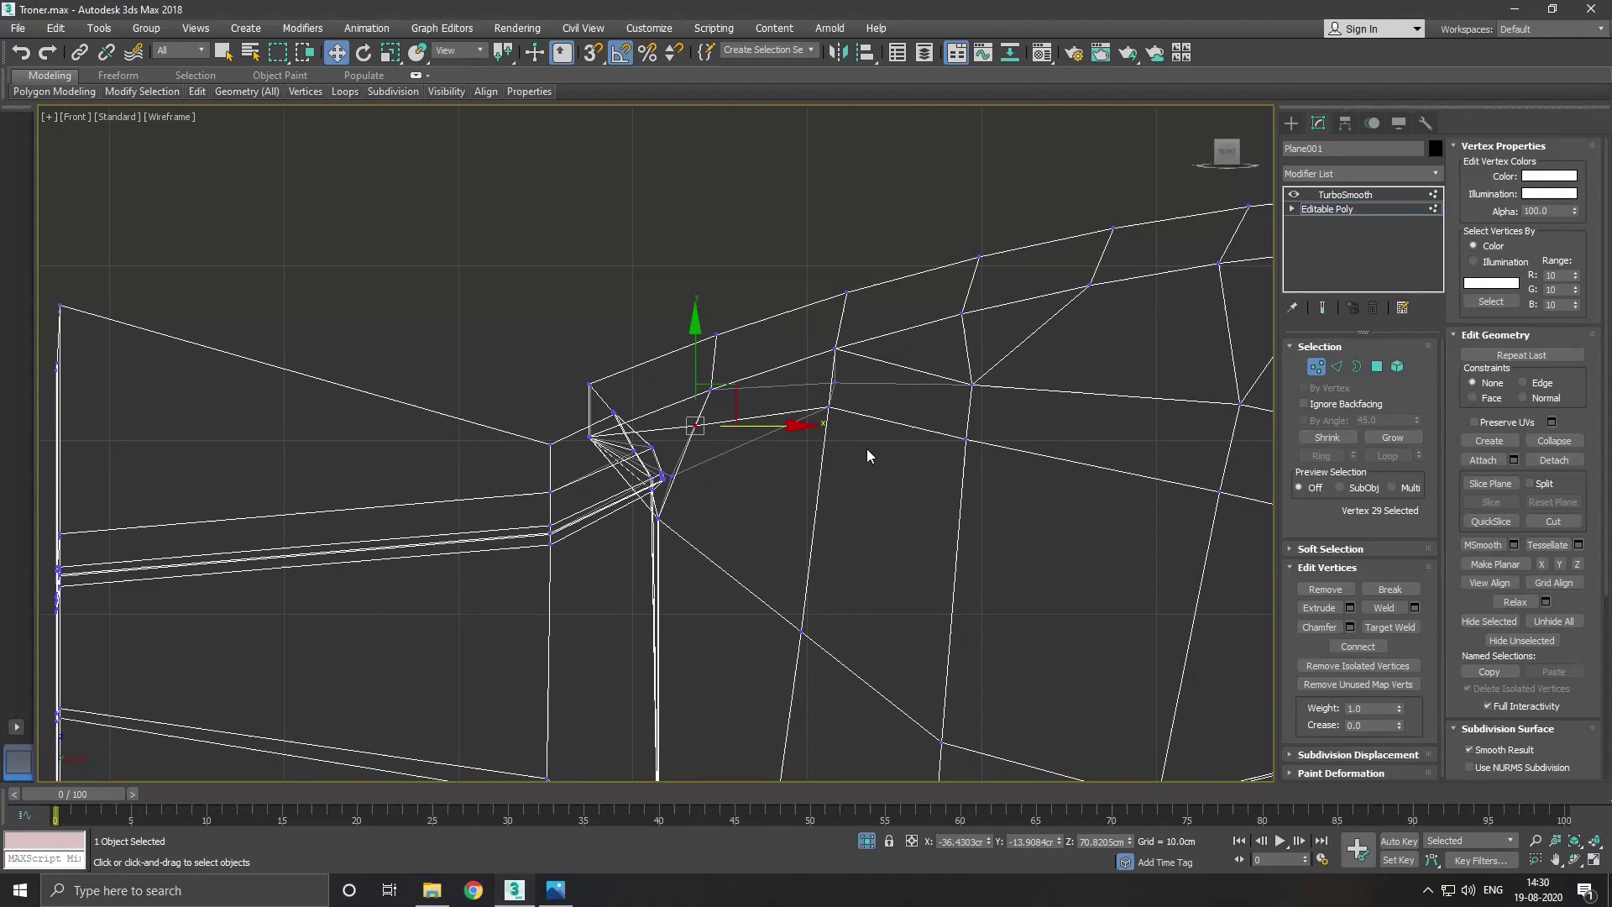
pyautogui.click(829, 408)
pyautogui.moveTo(837, 357); pyautogui.dragTo(844, 379)
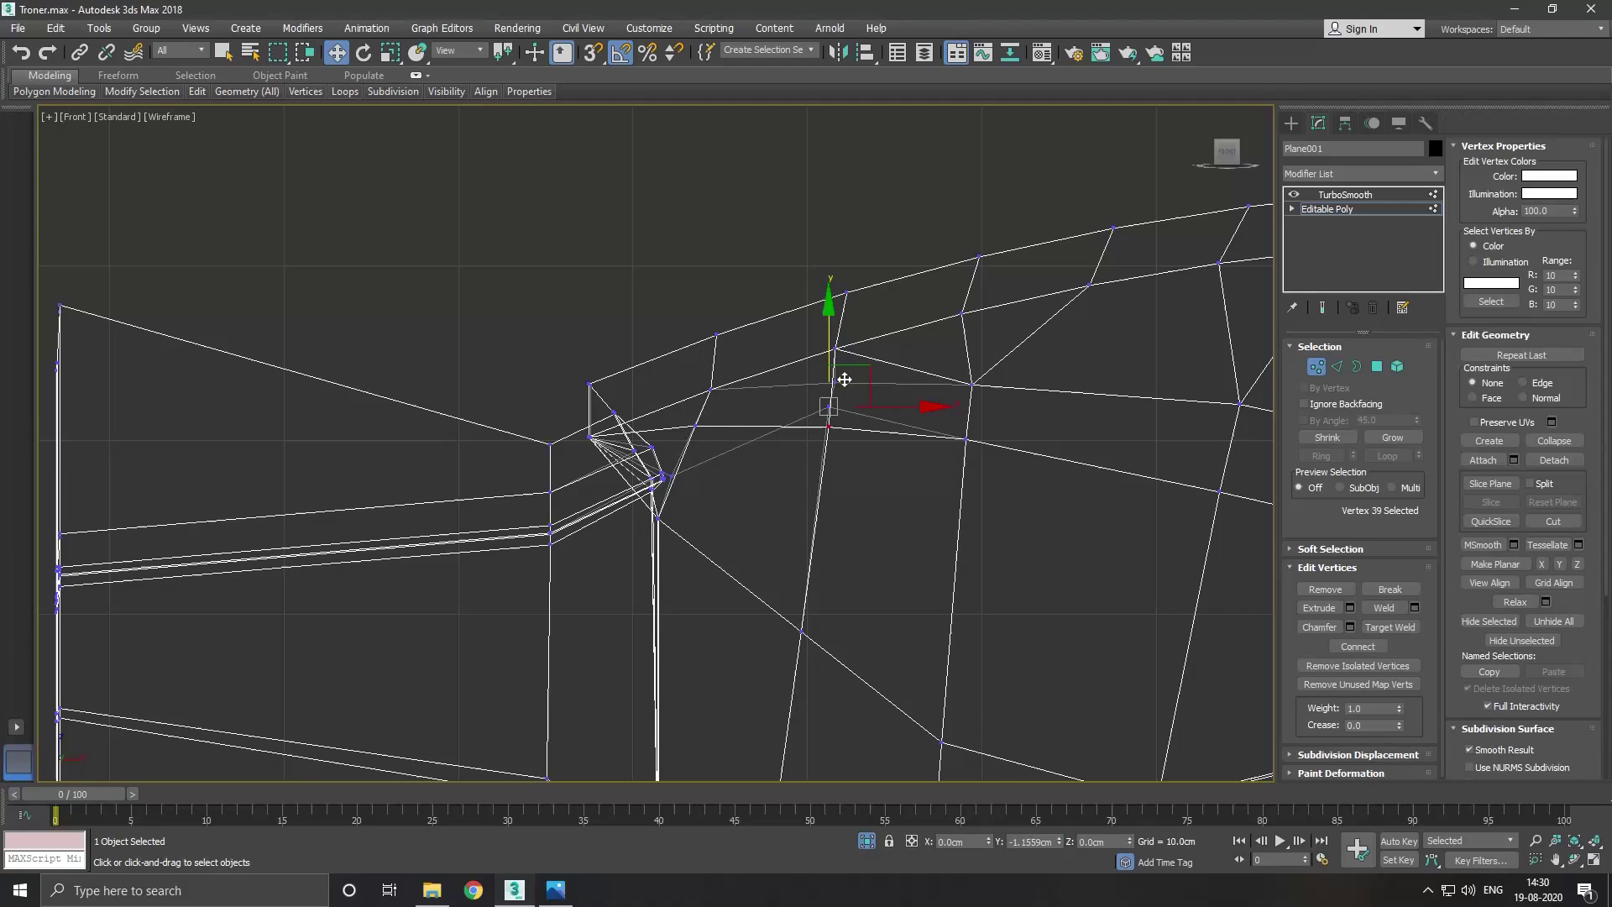
pyautogui.scroll(-1, 942, 457)
pyautogui.click(800, 438)
# Try Target Weld on the stray vertex, then undo the weld.
pyautogui.scroll(-2, 672, 457)
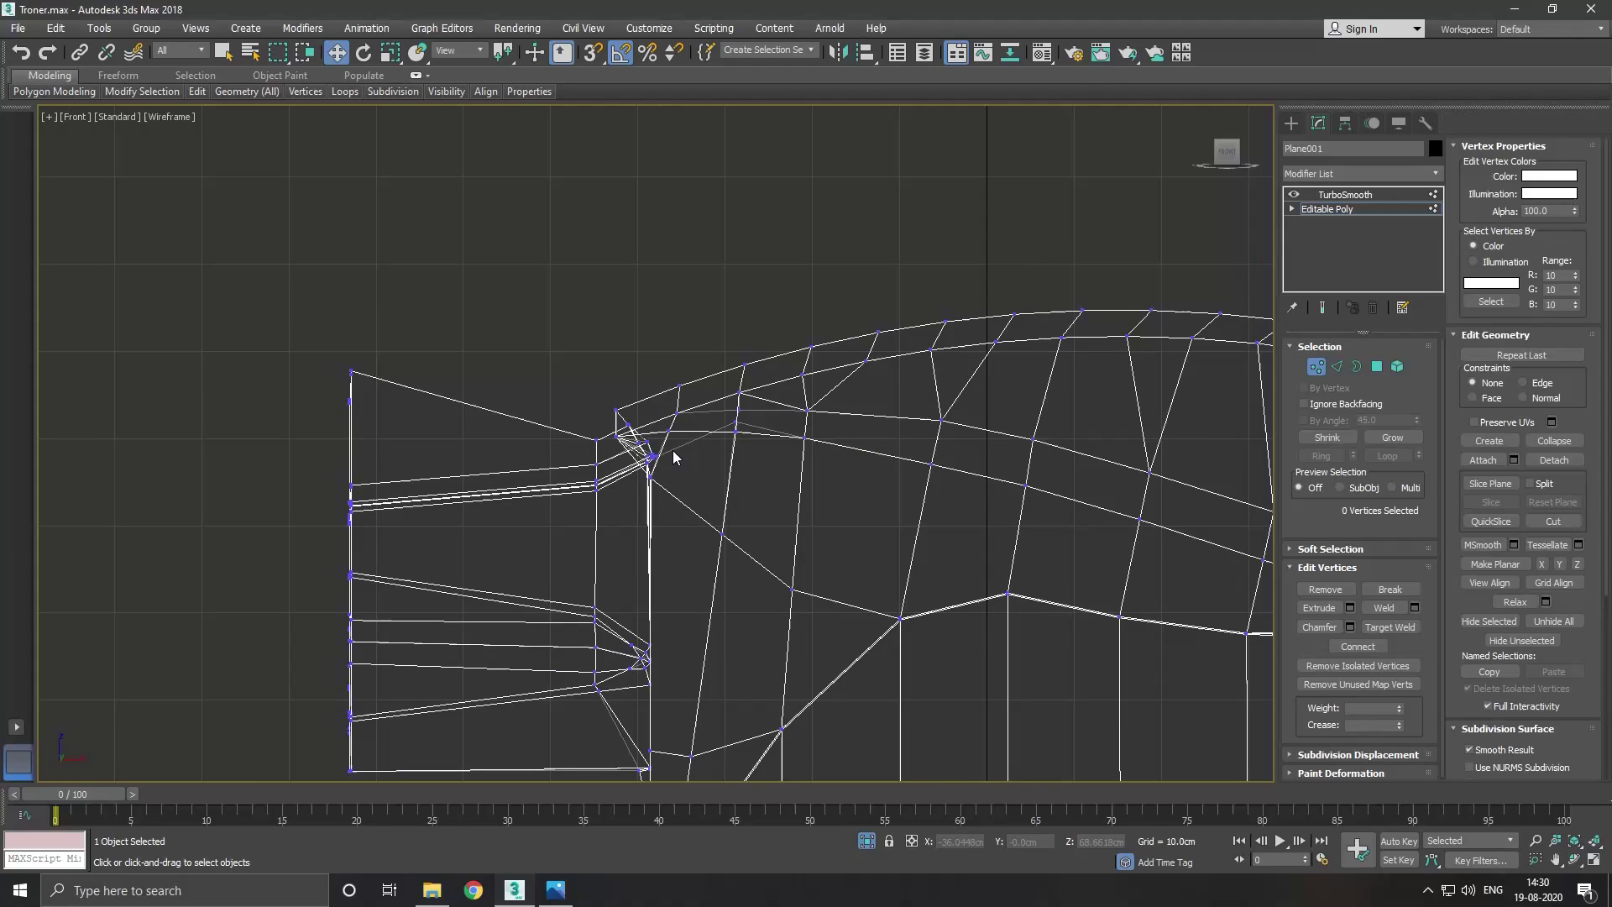
pyautogui.scroll(-2, 673, 454)
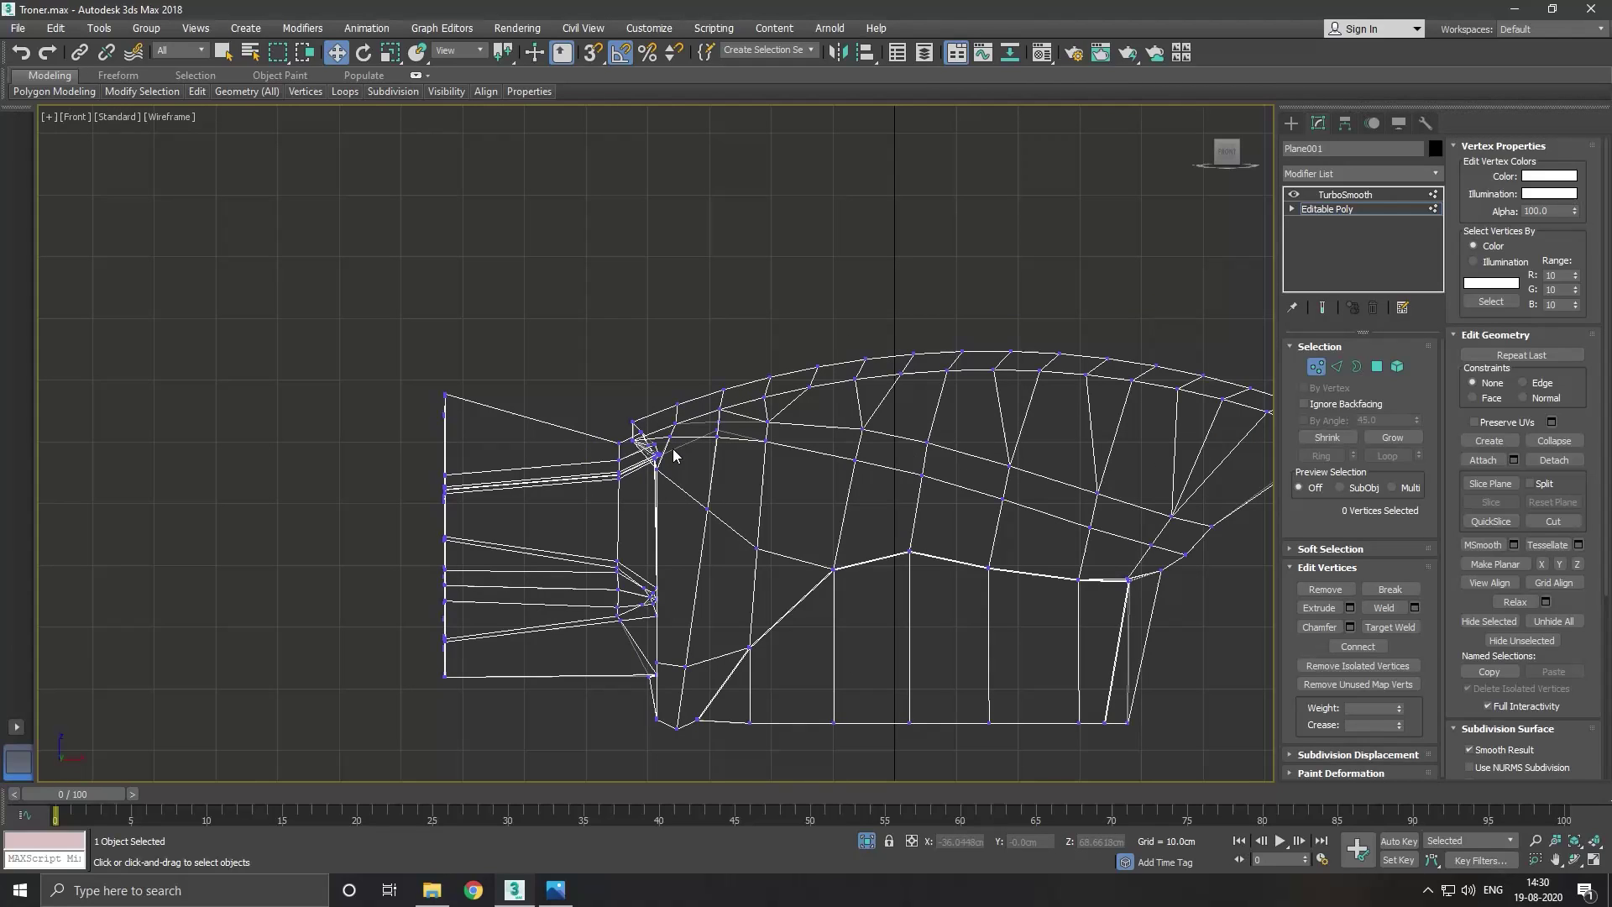
pyautogui.scroll(3, 838, 420)
pyautogui.rightClick(826, 408)
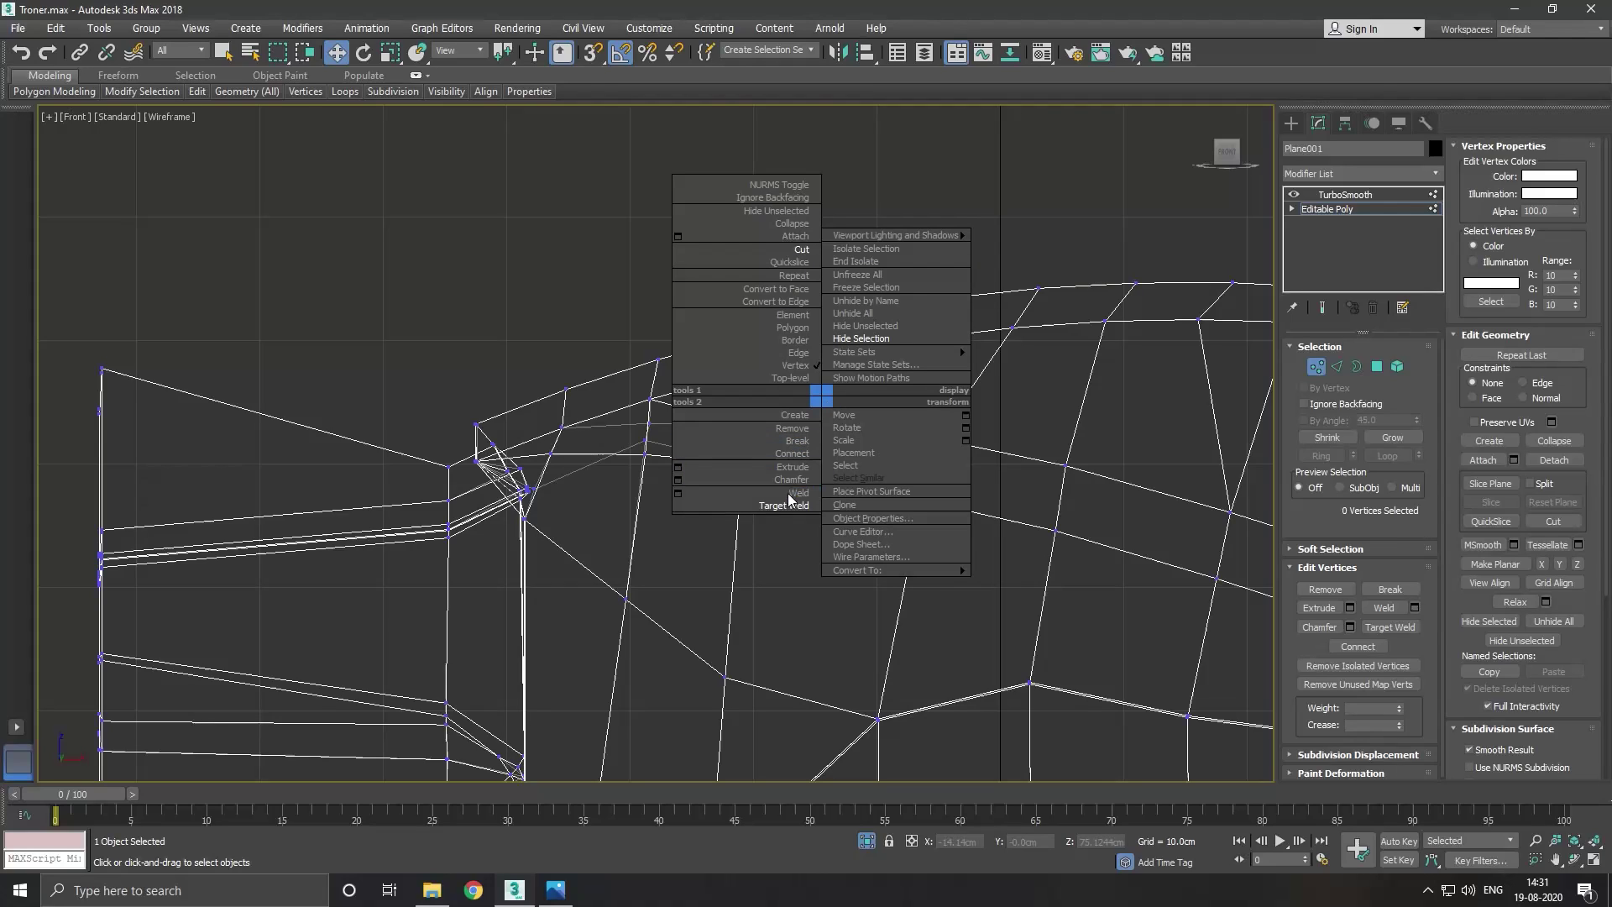
pyautogui.click(783, 503)
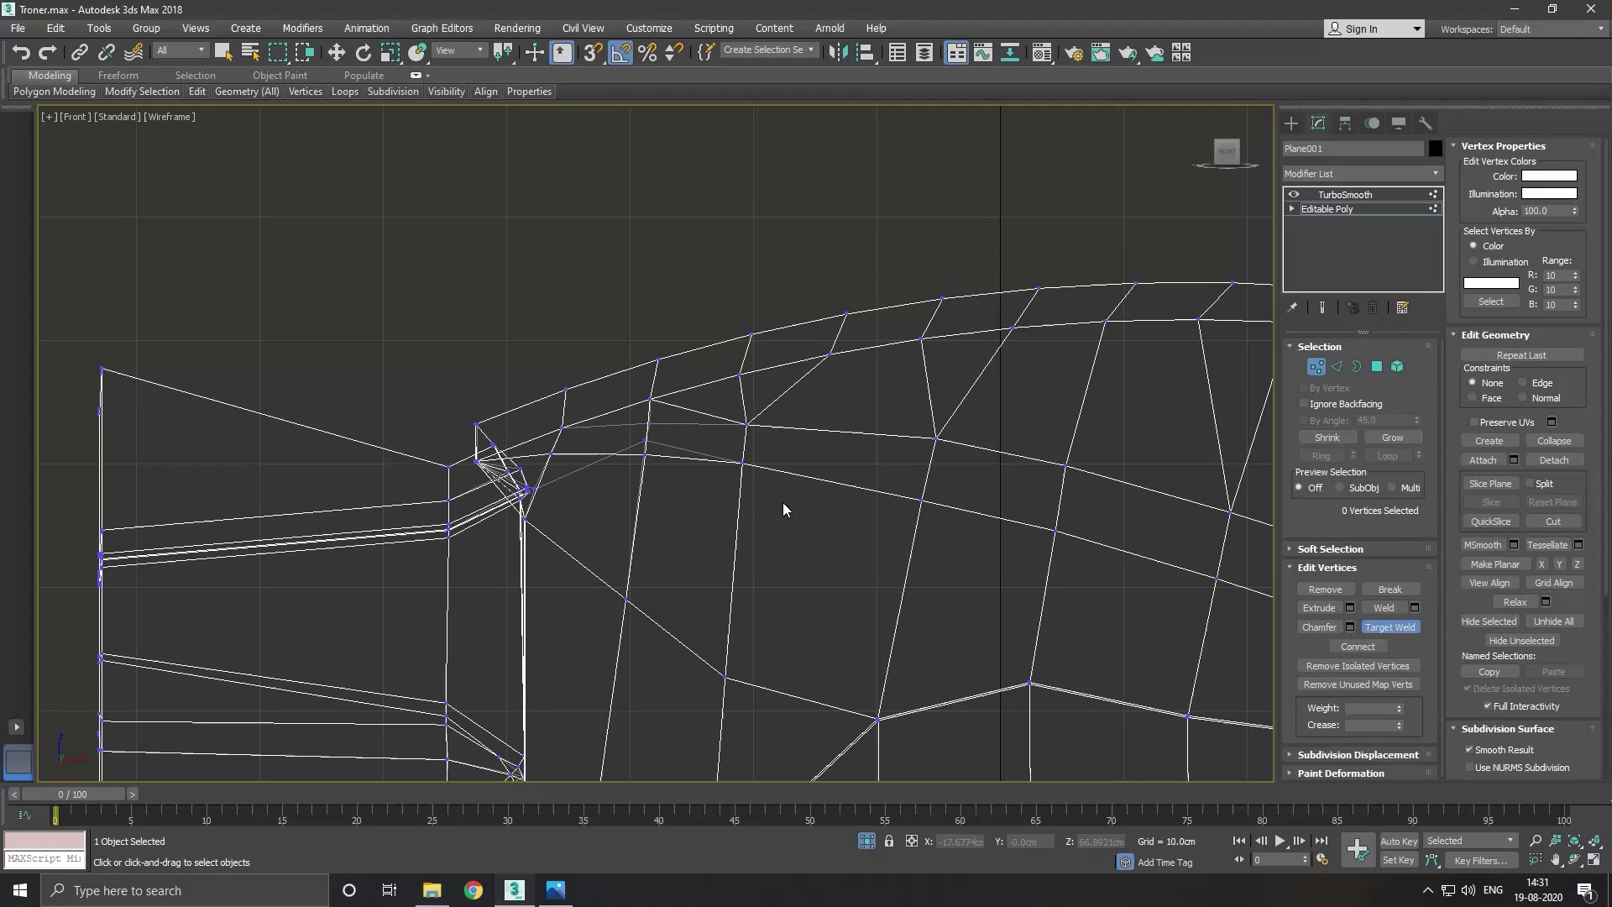
pyautogui.click(836, 361)
pyautogui.scroll(3, 768, 381)
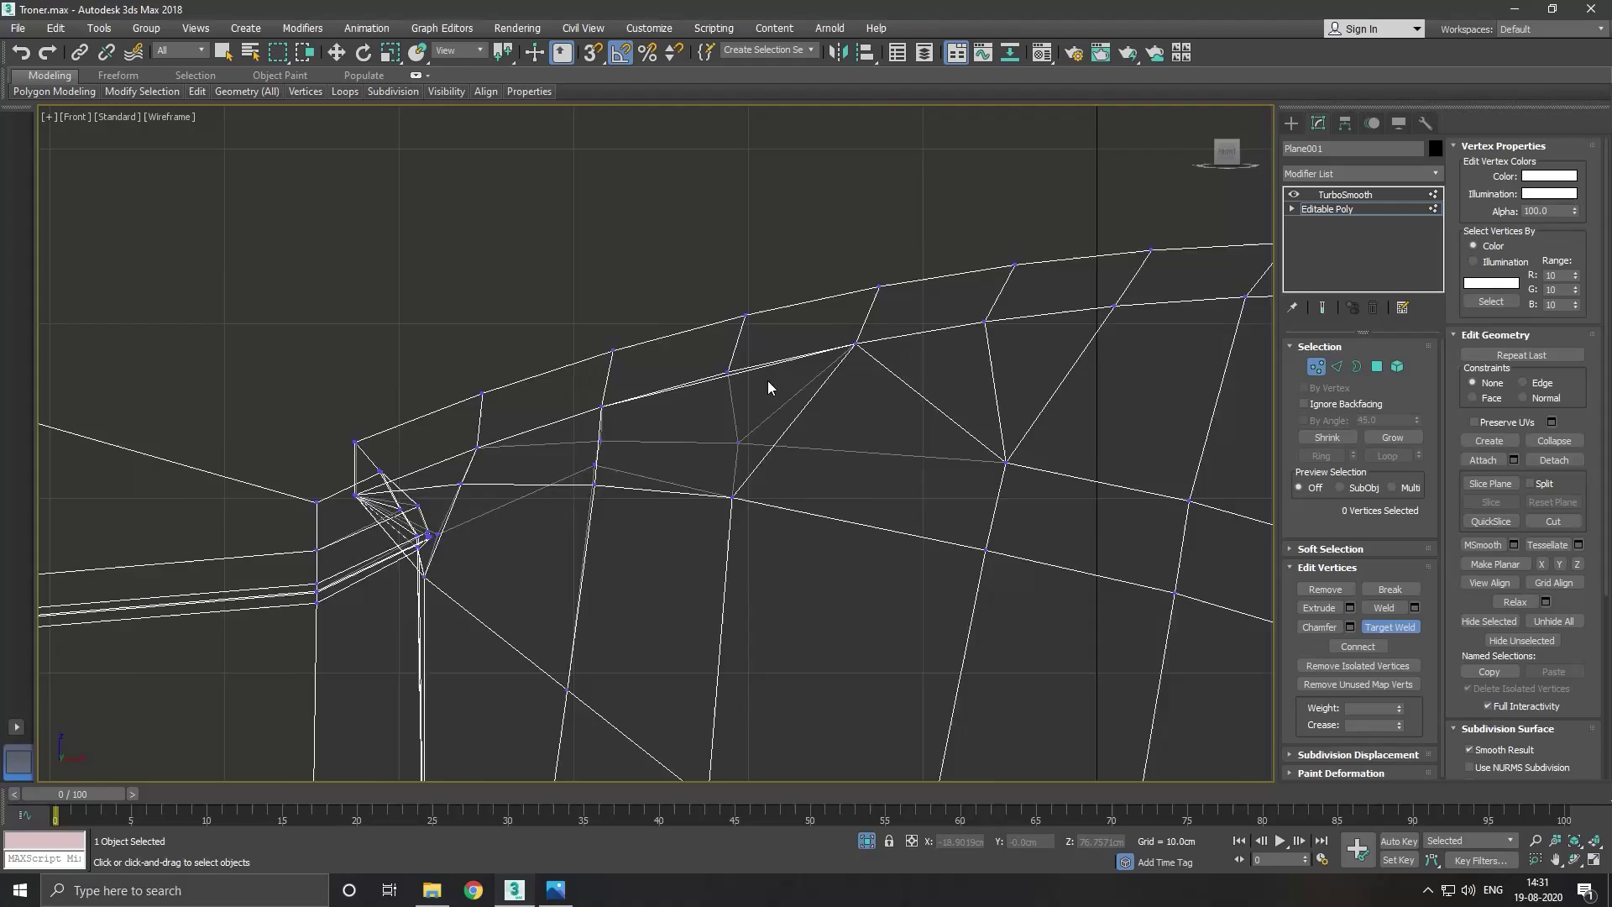
pyautogui.click(23, 53)
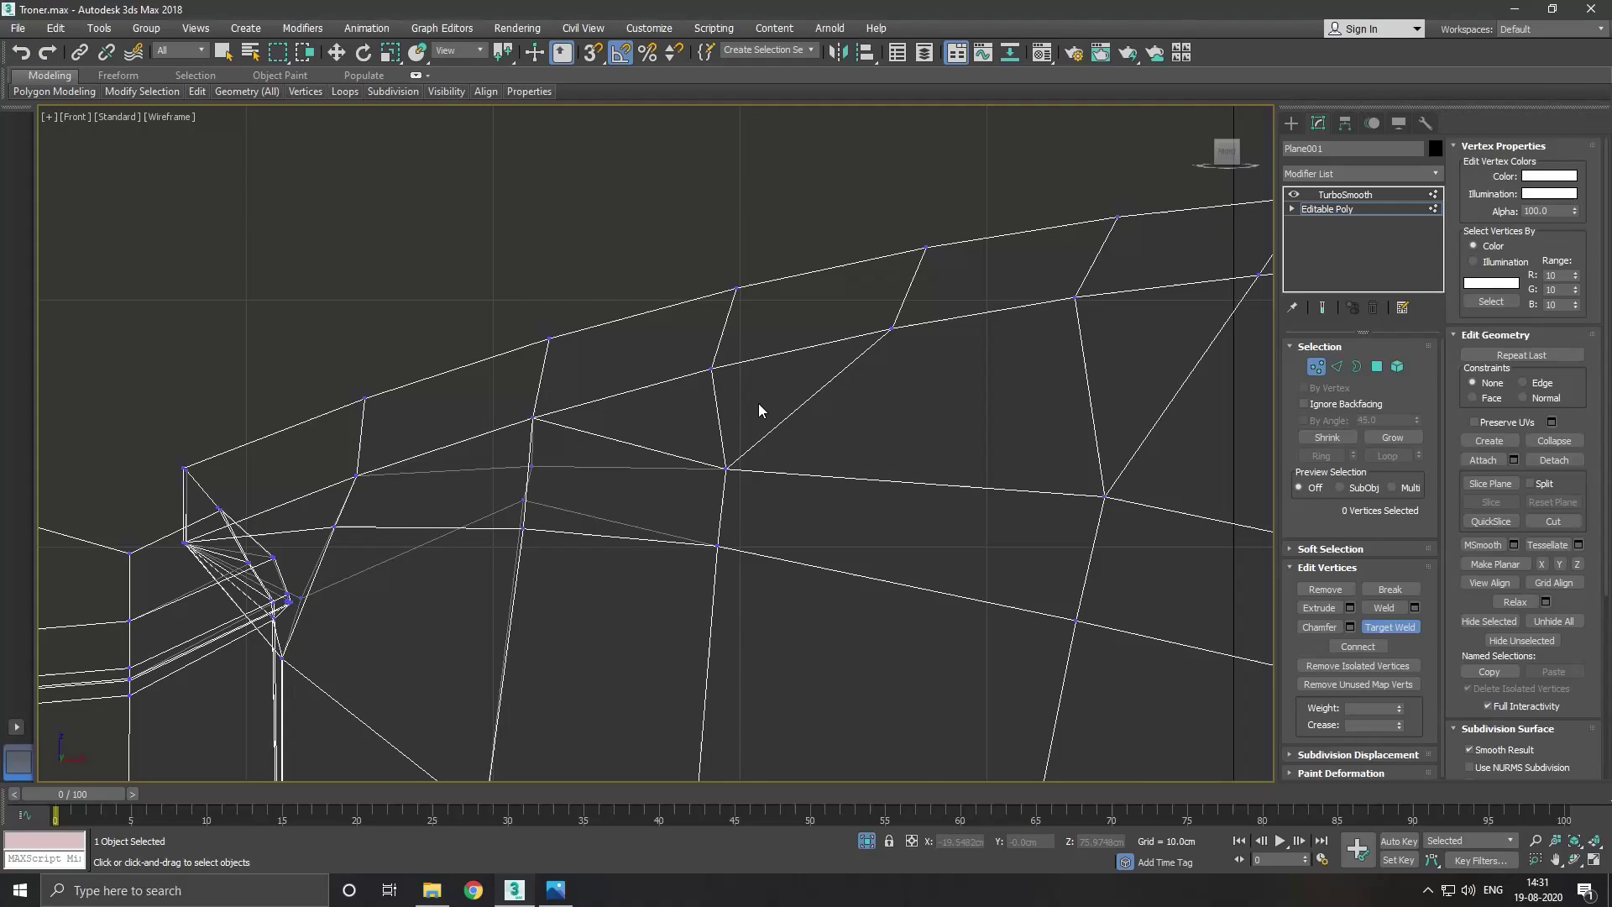
pyautogui.press('w')
# Raise stray vertex 42 into line with the upper-side edge.
pyautogui.click(726, 469)
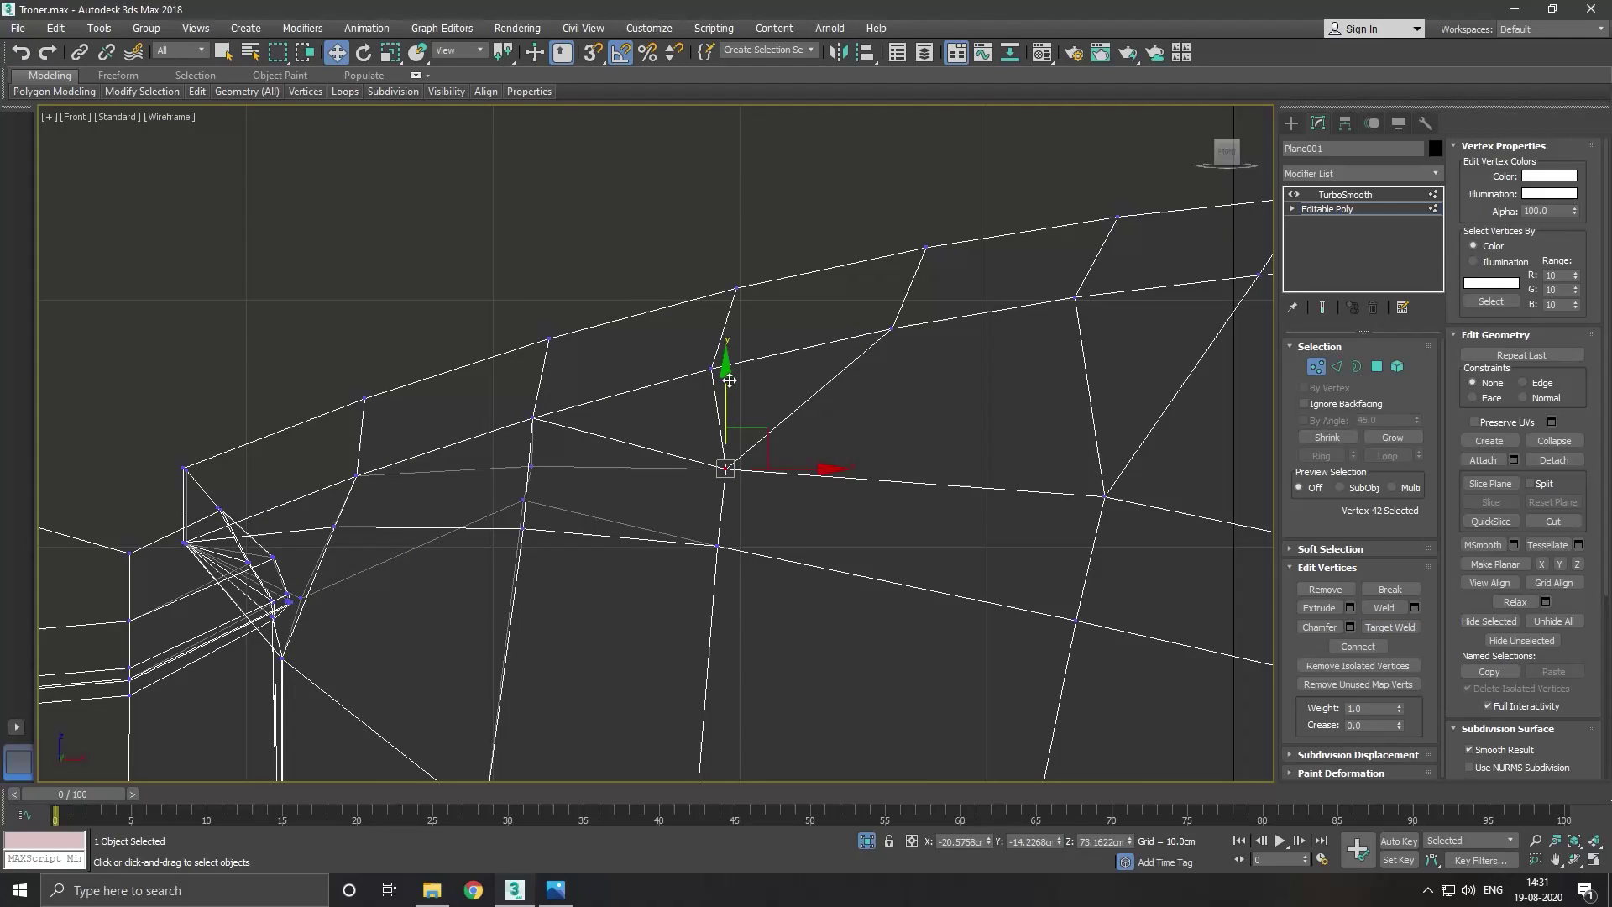
pyautogui.moveTo(730, 381); pyautogui.dragTo(756, 334)
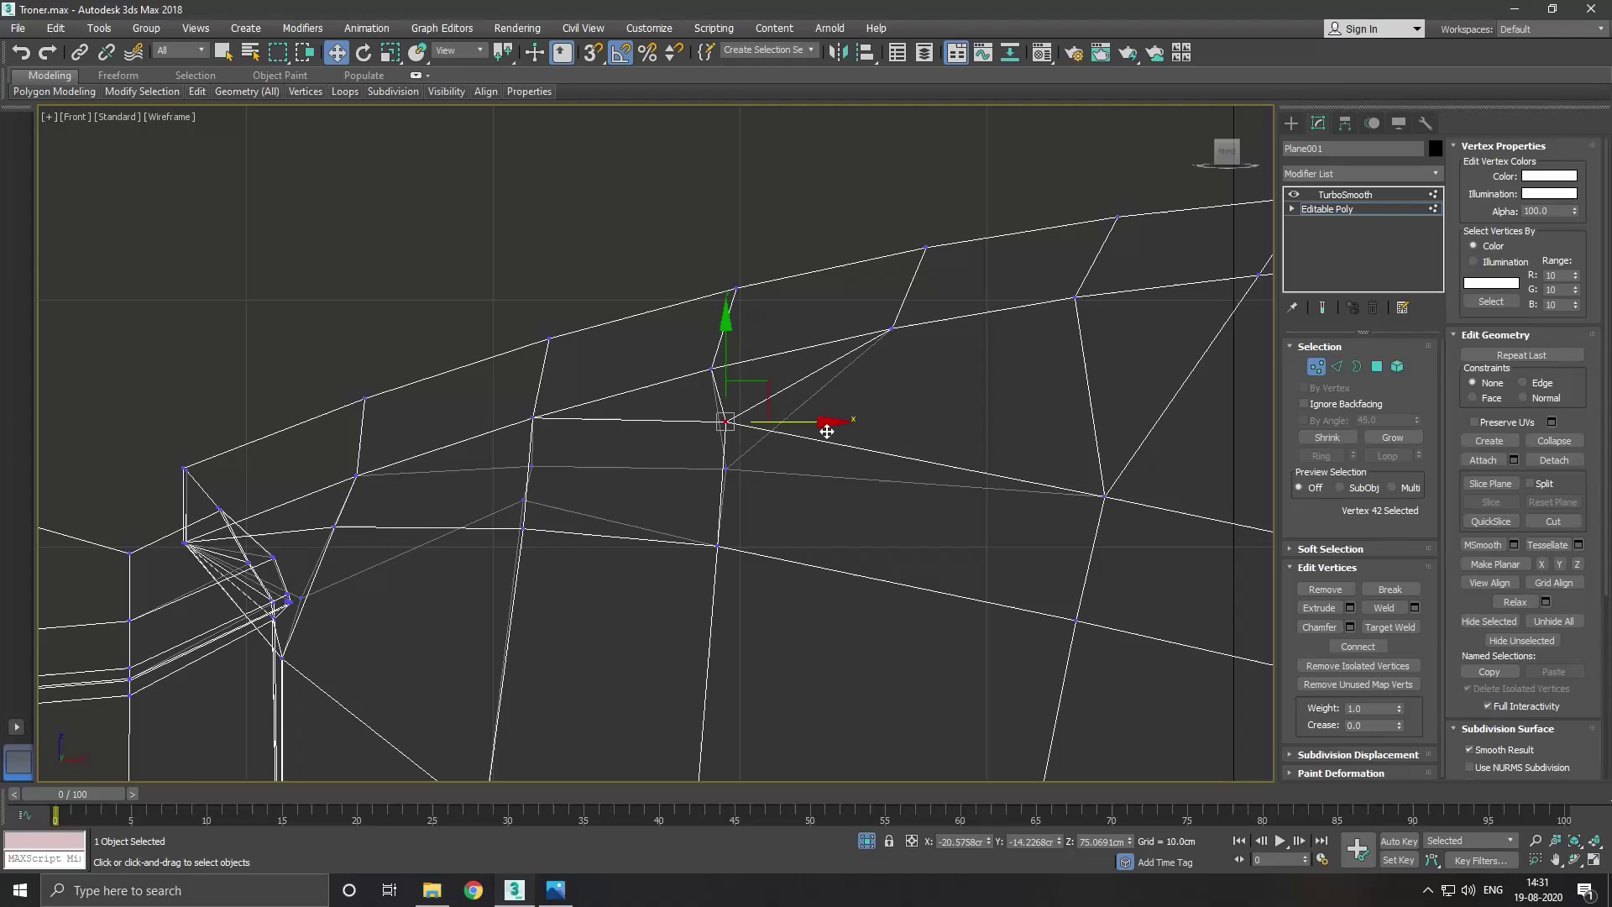
pyautogui.scroll(-3, 697, 379)
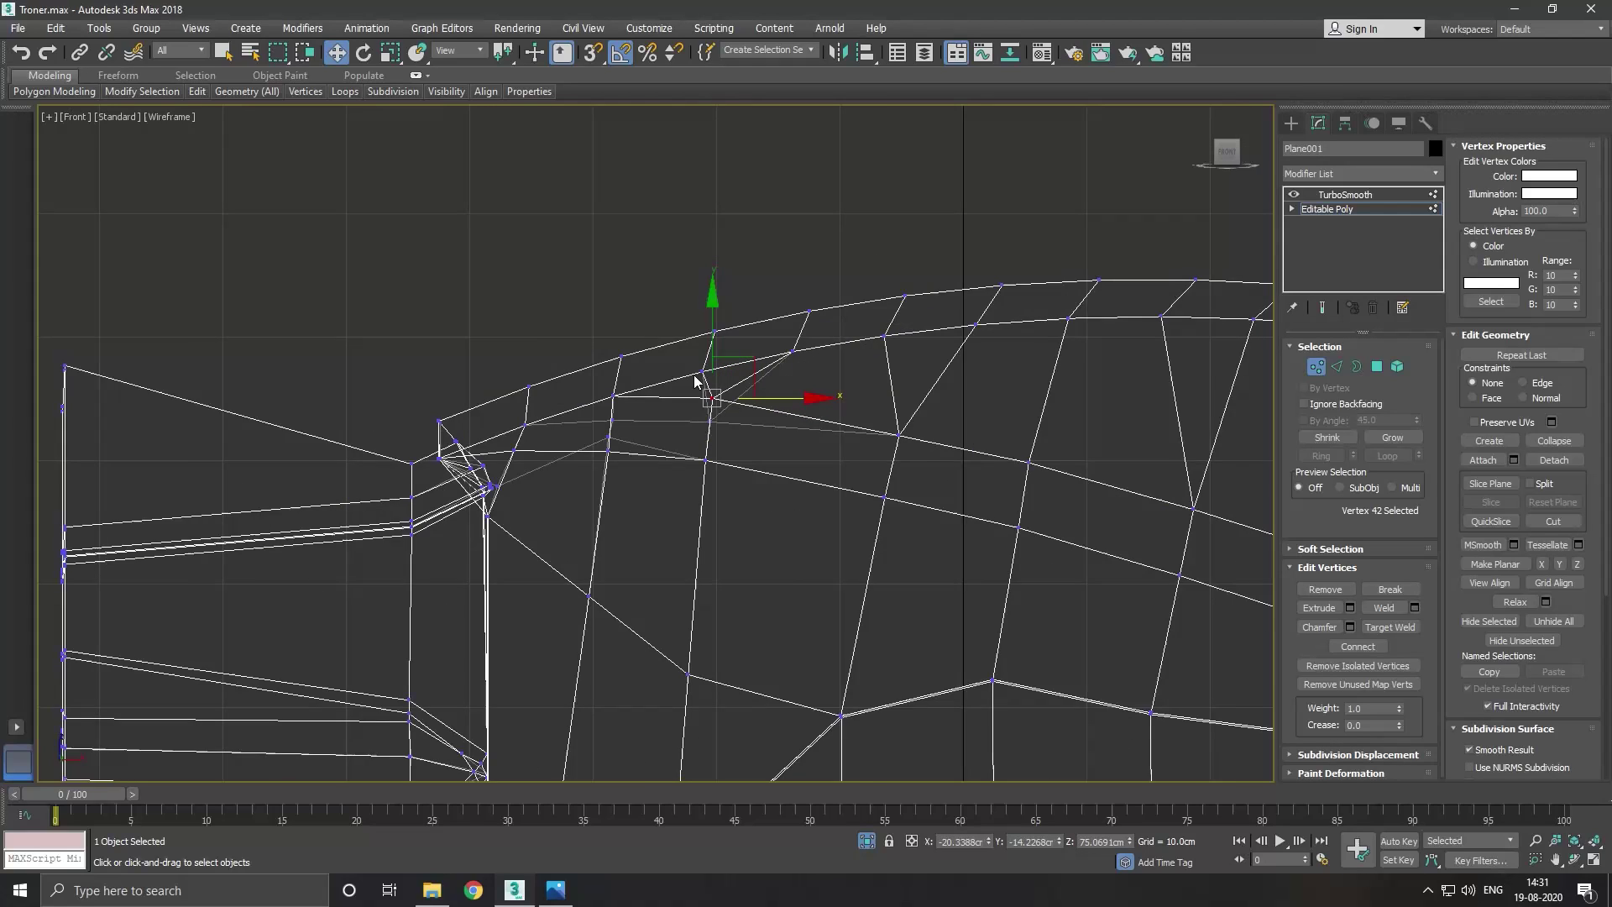
pyautogui.scroll(-2, 697, 379)
pyautogui.scroll(-2, 705, 377)
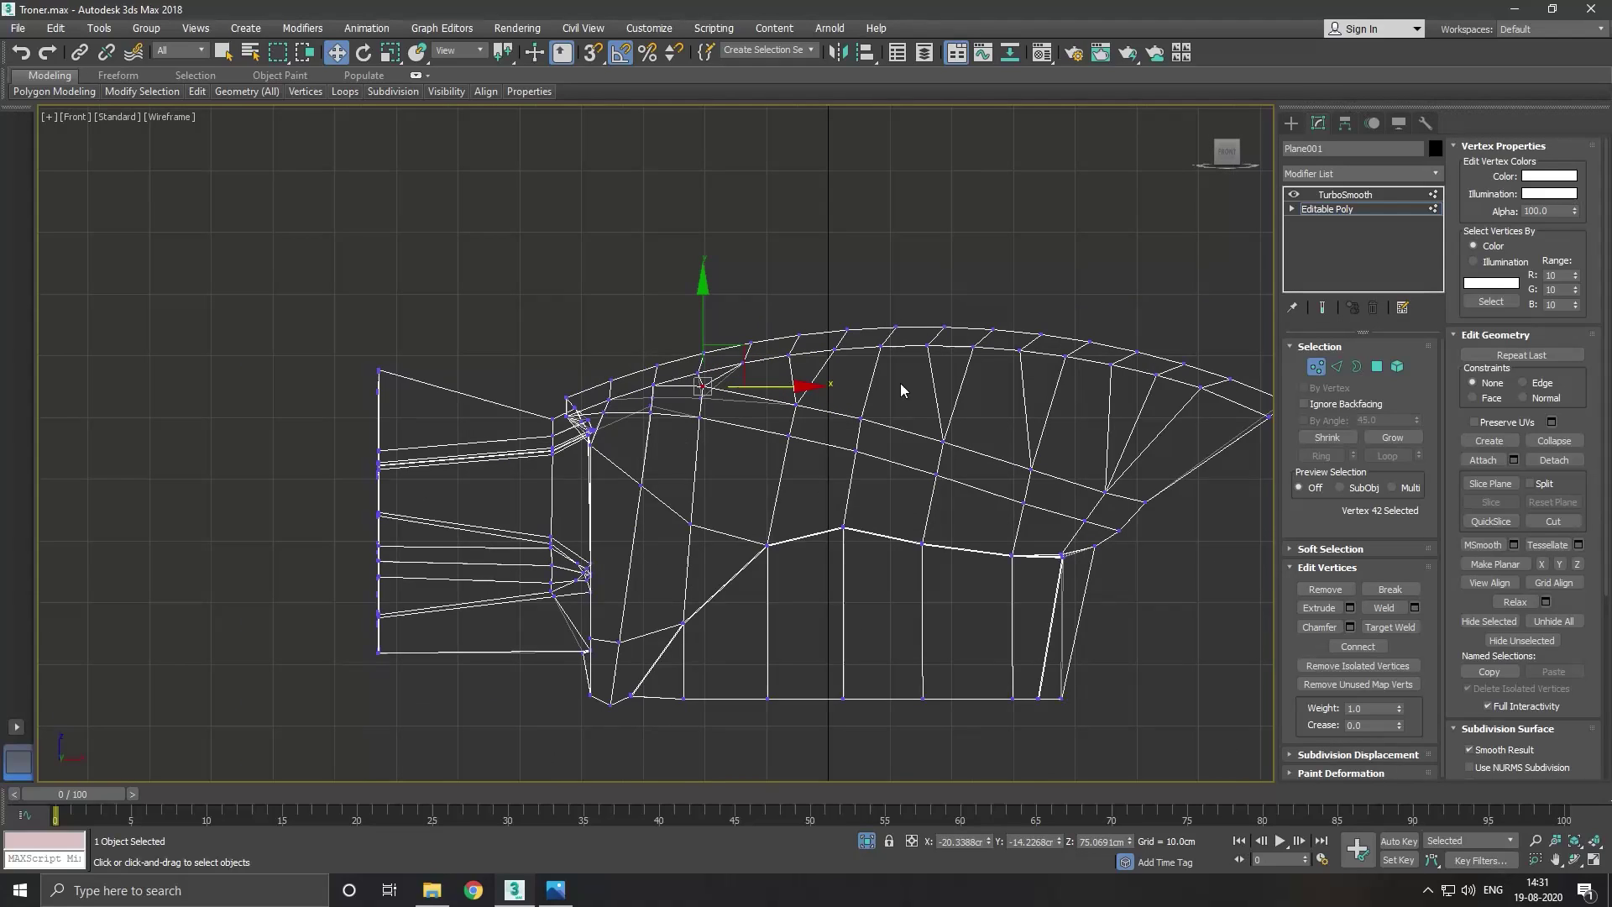
pyautogui.click(1377, 366)
# Ctrl-select the upper-strip faces along its lower edge and the small front faces, 22 in total.
pyautogui.keyDown('ctrl'); pyautogui.click(697, 416); pyautogui.keyUp('ctrl')
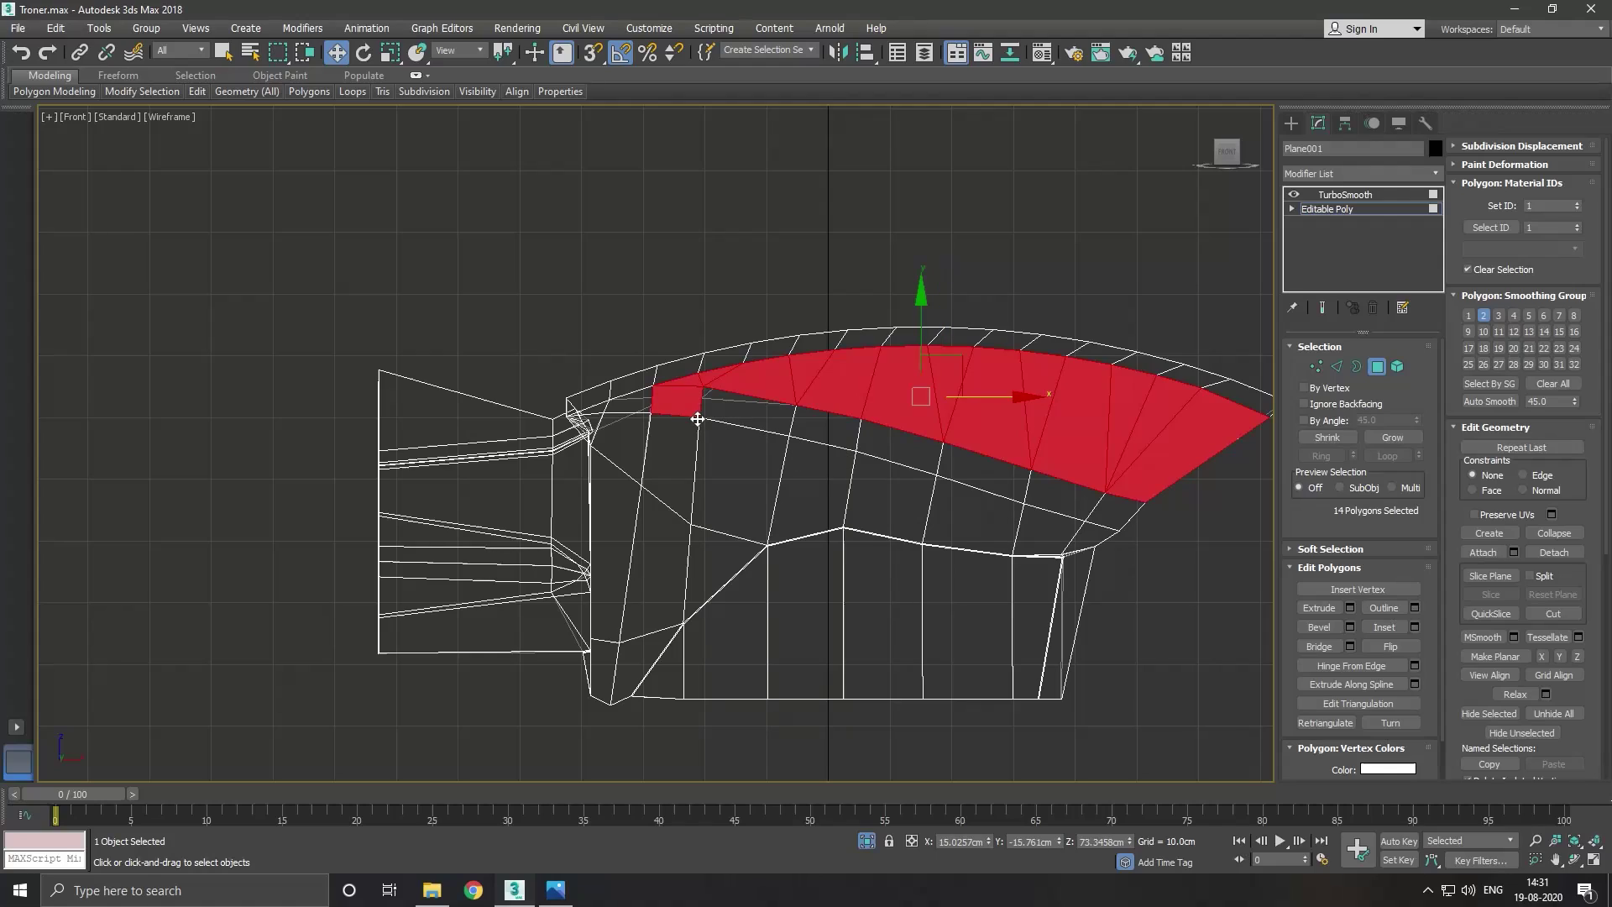
pyautogui.keyDown('ctrl'); pyautogui.click(725, 411); pyautogui.keyUp('ctrl')
pyautogui.keyDown('ctrl'); pyautogui.click(845, 430); pyautogui.keyUp('ctrl')
pyautogui.keyDown('ctrl'); pyautogui.click(942, 459); pyautogui.keyUp('ctrl')
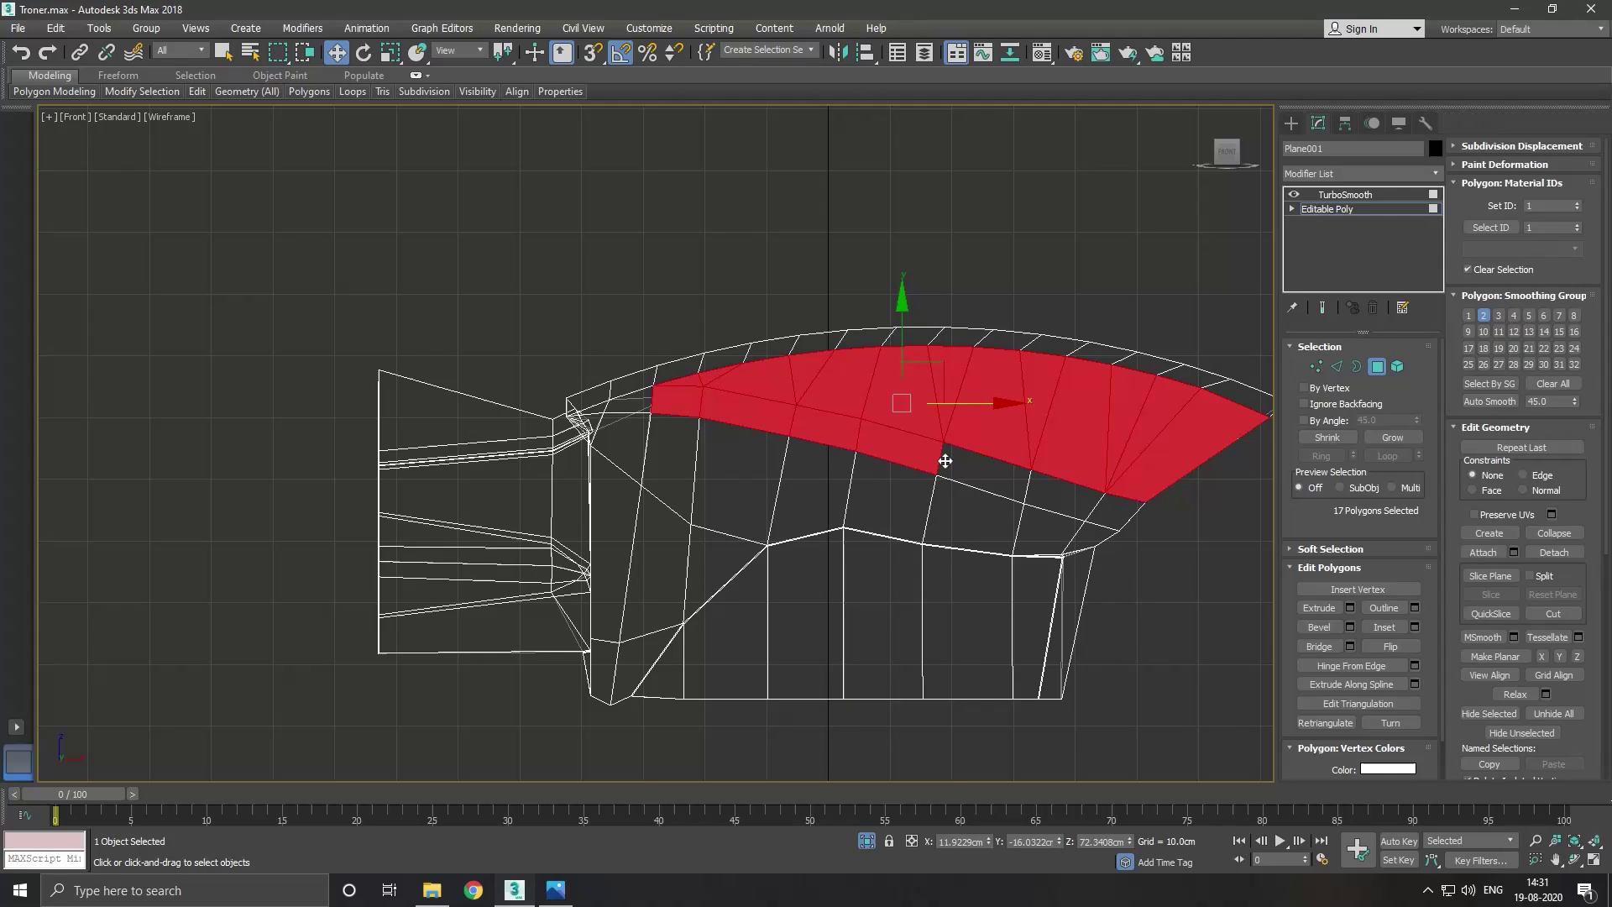
pyautogui.keyDown('ctrl'); pyautogui.click(1033, 485); pyautogui.keyUp('ctrl')
pyautogui.keyDown('ctrl'); pyautogui.click(1096, 509); pyautogui.keyUp('ctrl')
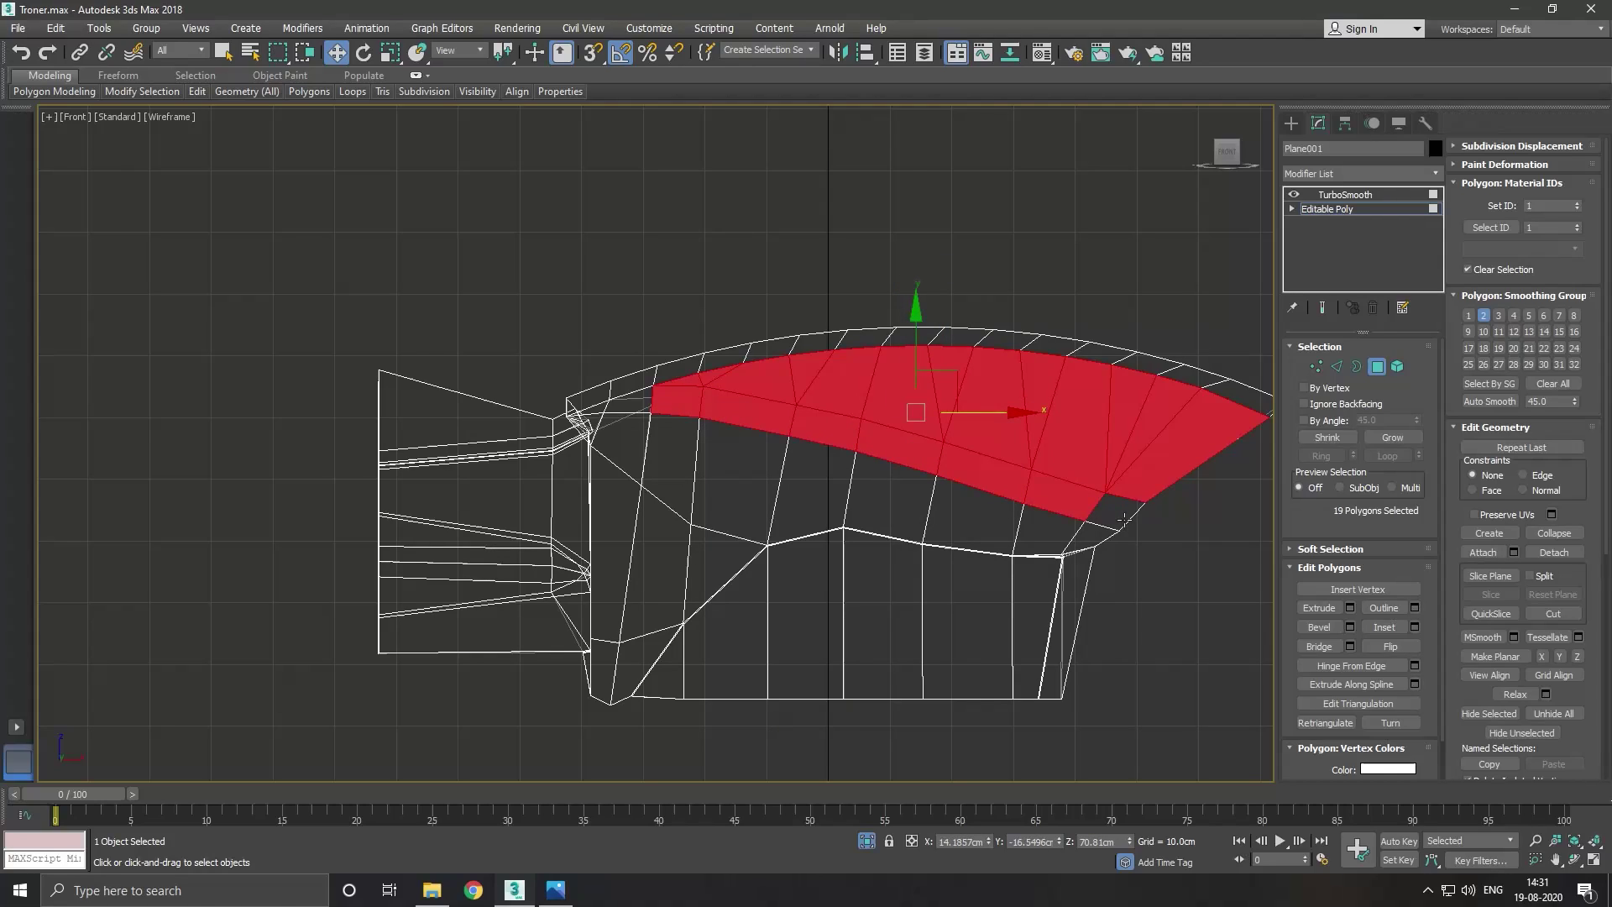
pyautogui.keyDown('ctrl'); pyautogui.click(641, 420); pyautogui.keyUp('ctrl')
pyautogui.keyDown('ctrl'); pyautogui.click(617, 409); pyautogui.keyUp('ctrl')
pyautogui.scroll(3, 616, 408)
pyautogui.scroll(2, 615, 407)
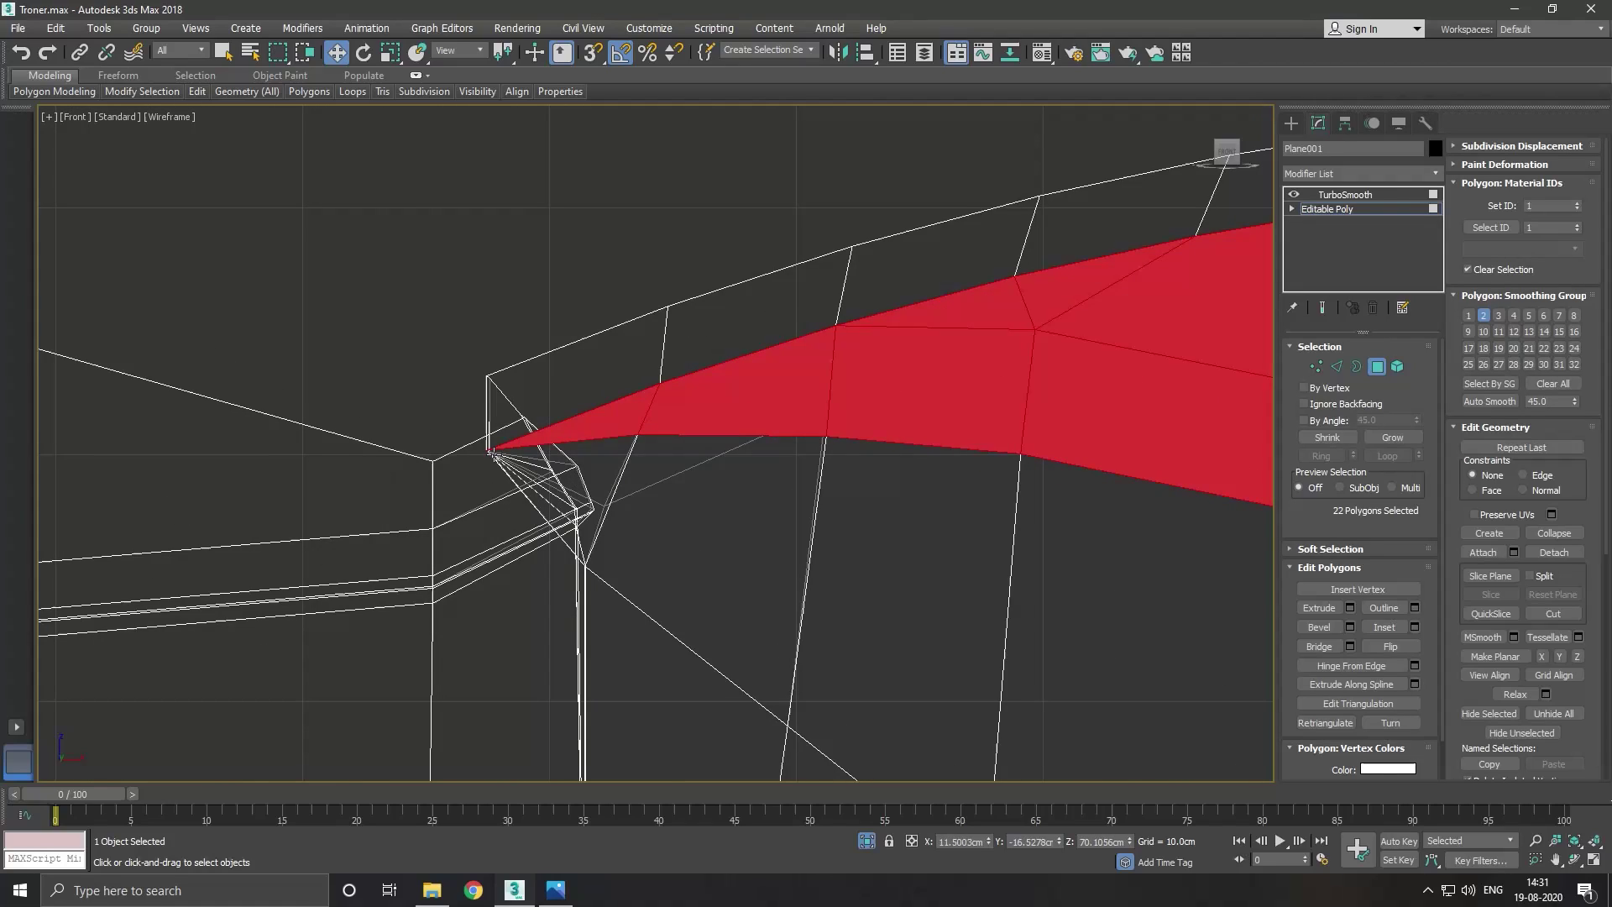
pyautogui.scroll(-5, 491, 451)
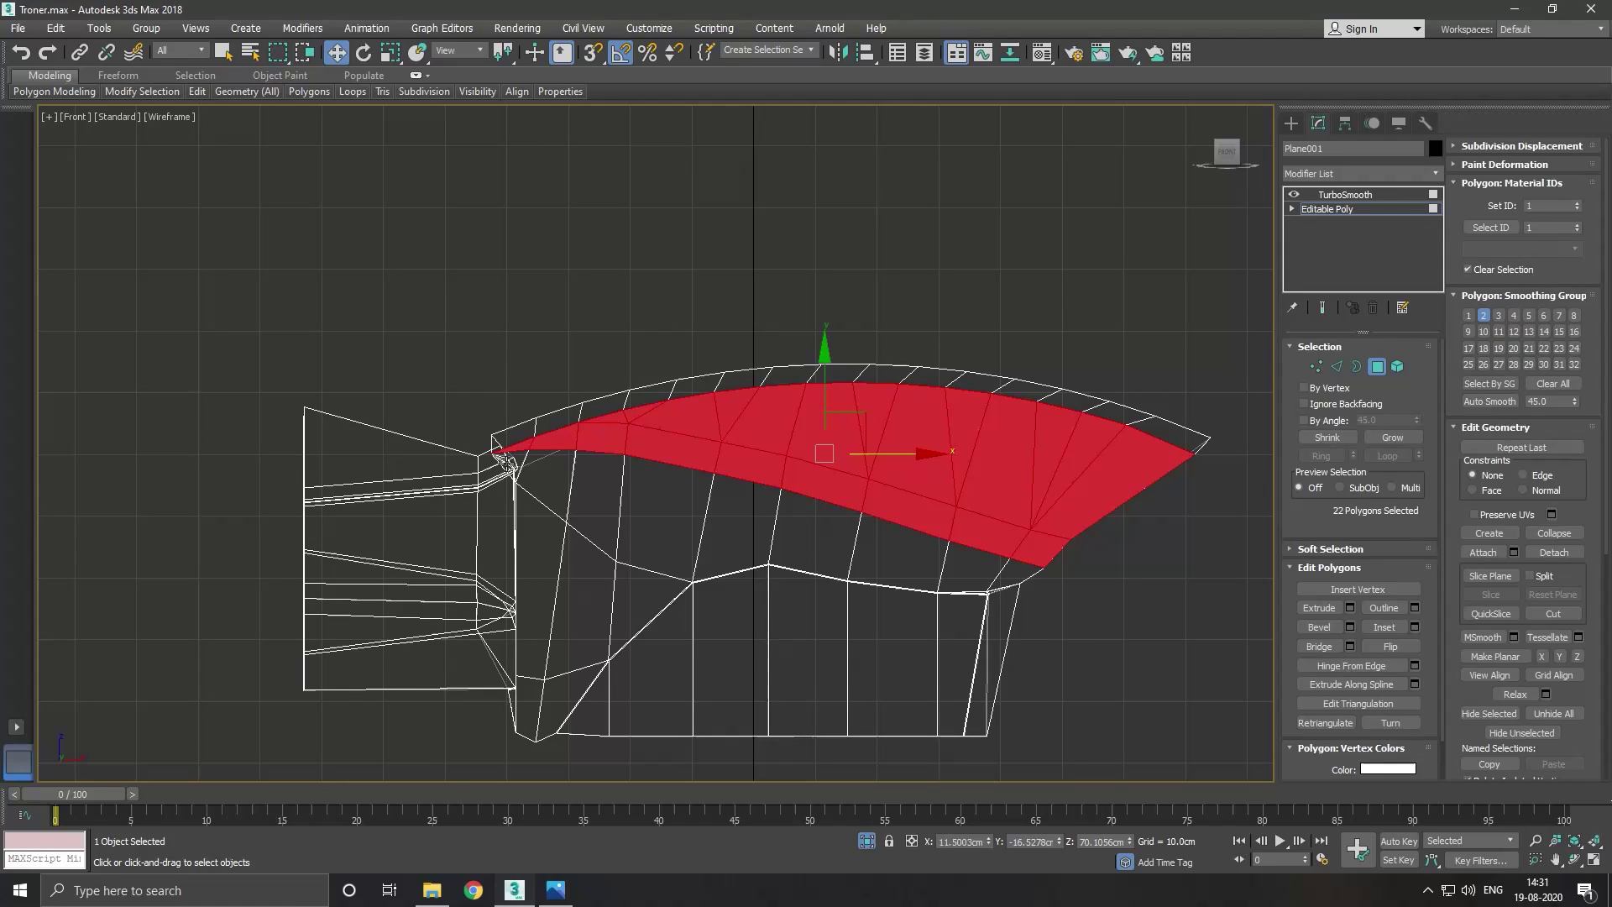
# Switch to the Perspective view and orbit in on the selected upper band.
pyautogui.press('p')
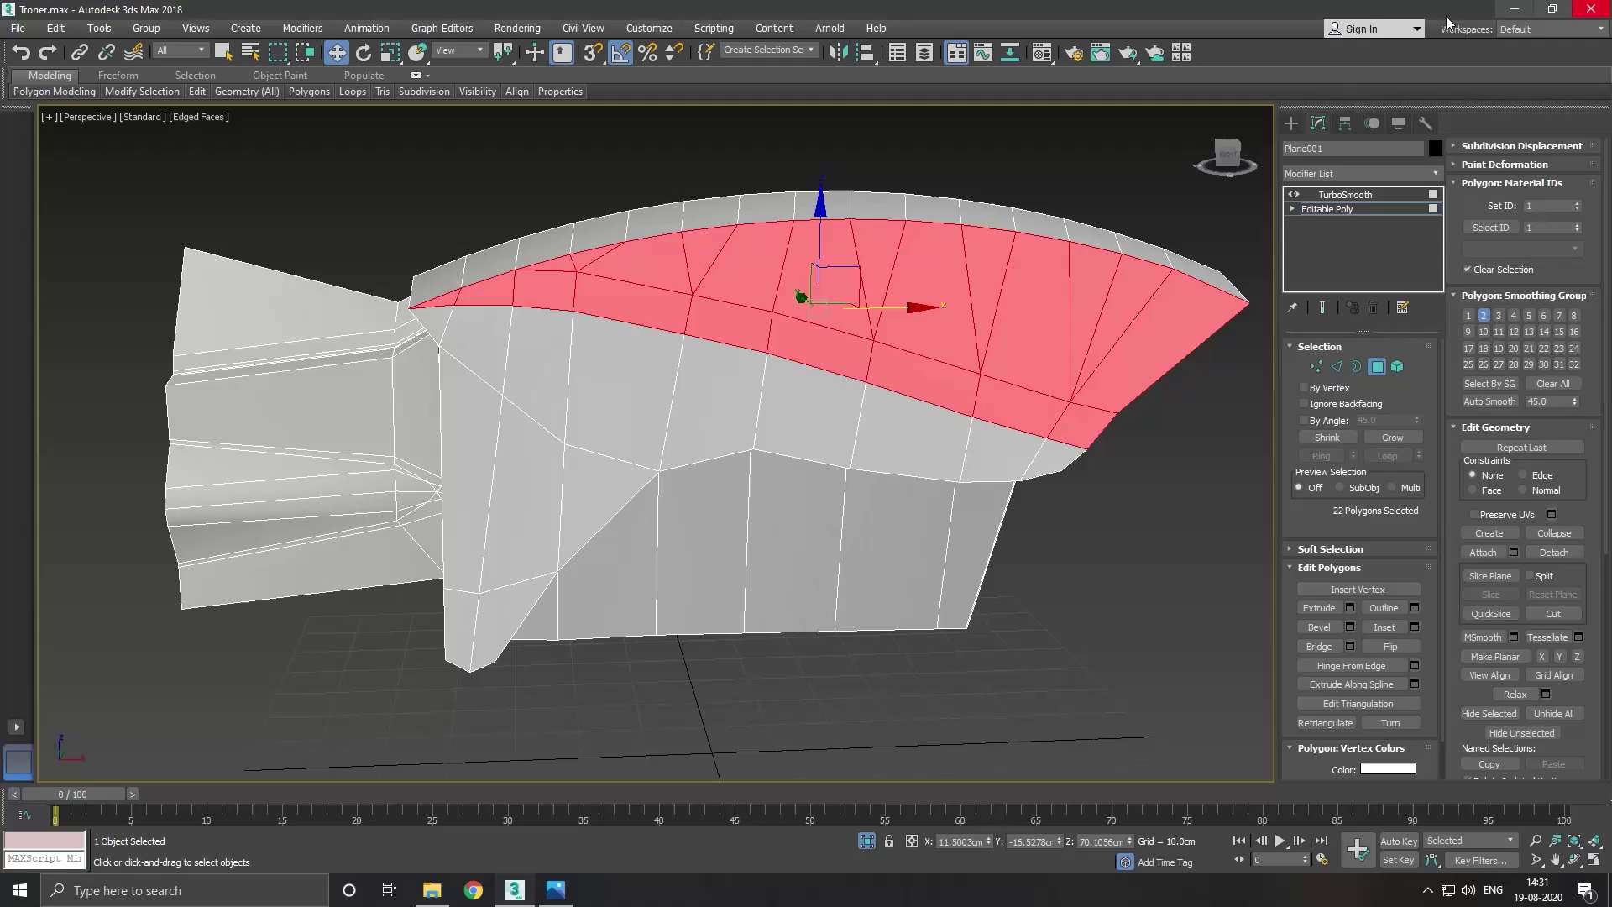
pyautogui.moveTo(894, 317)
pyautogui.keyDown('alt'); pyautogui.mouseDown(button='middle')
pyautogui.moveTo(1288, 448)
pyautogui.moveTo(1258, 438)
pyautogui.mouseUp(button='middle'); pyautogui.keyUp('alt')
pyautogui.keyDown('alt'); pyautogui.moveTo(645, 340); pyautogui.dragTo(747, 423, button='middle'); pyautogui.keyUp('alt')
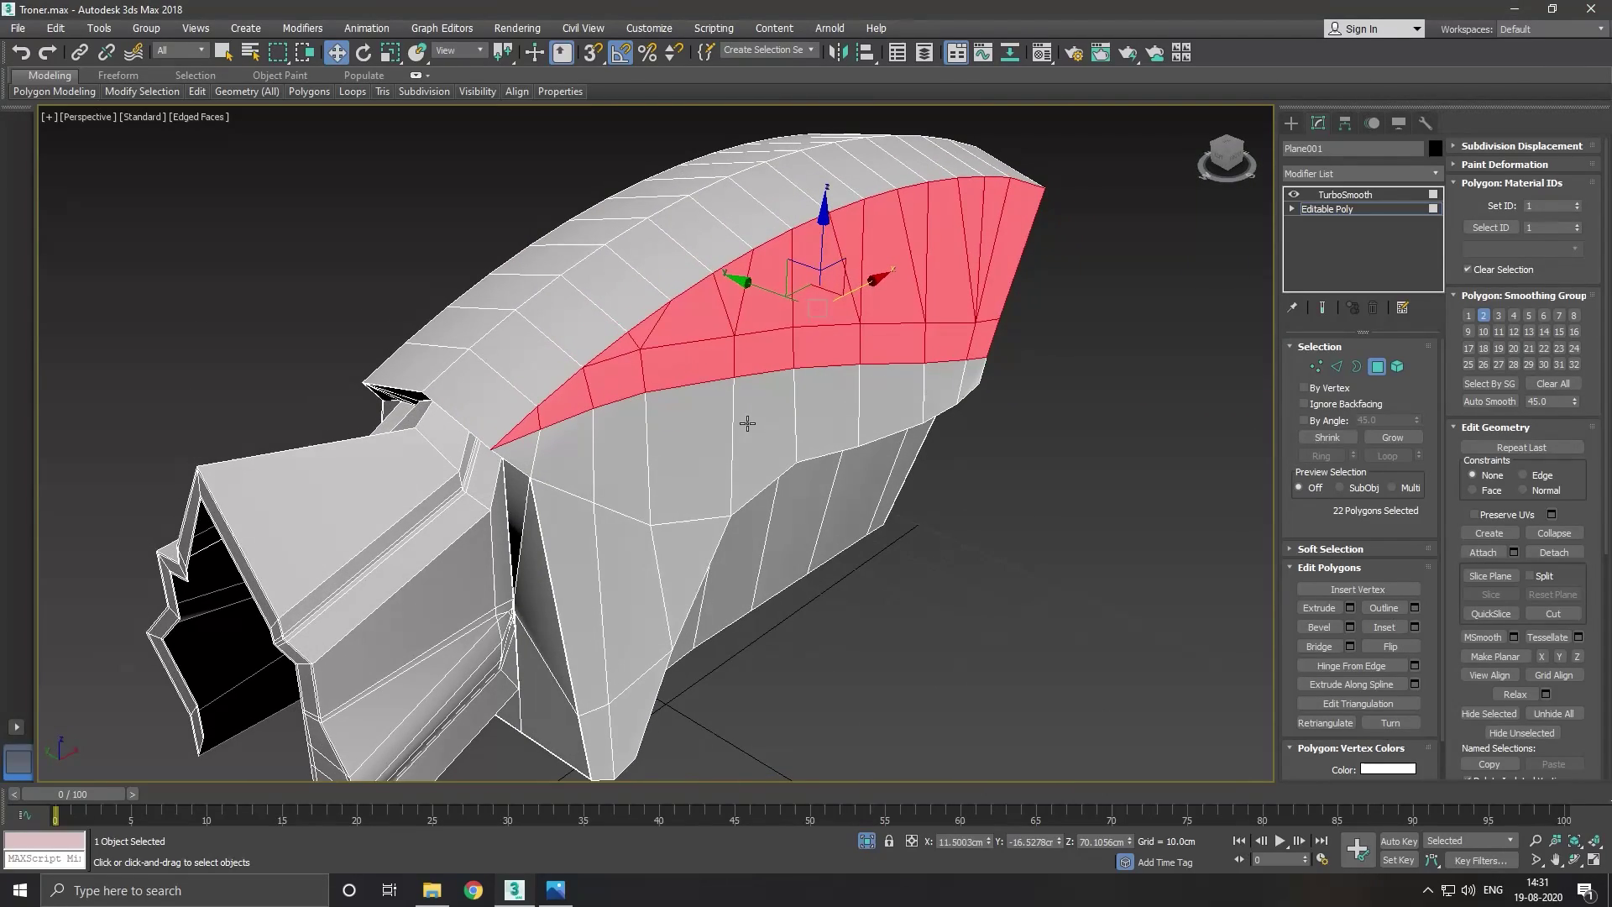
pyautogui.scroll(2, 570, 413)
pyautogui.scroll(2, 635, 404)
pyautogui.scroll(2, 661, 374)
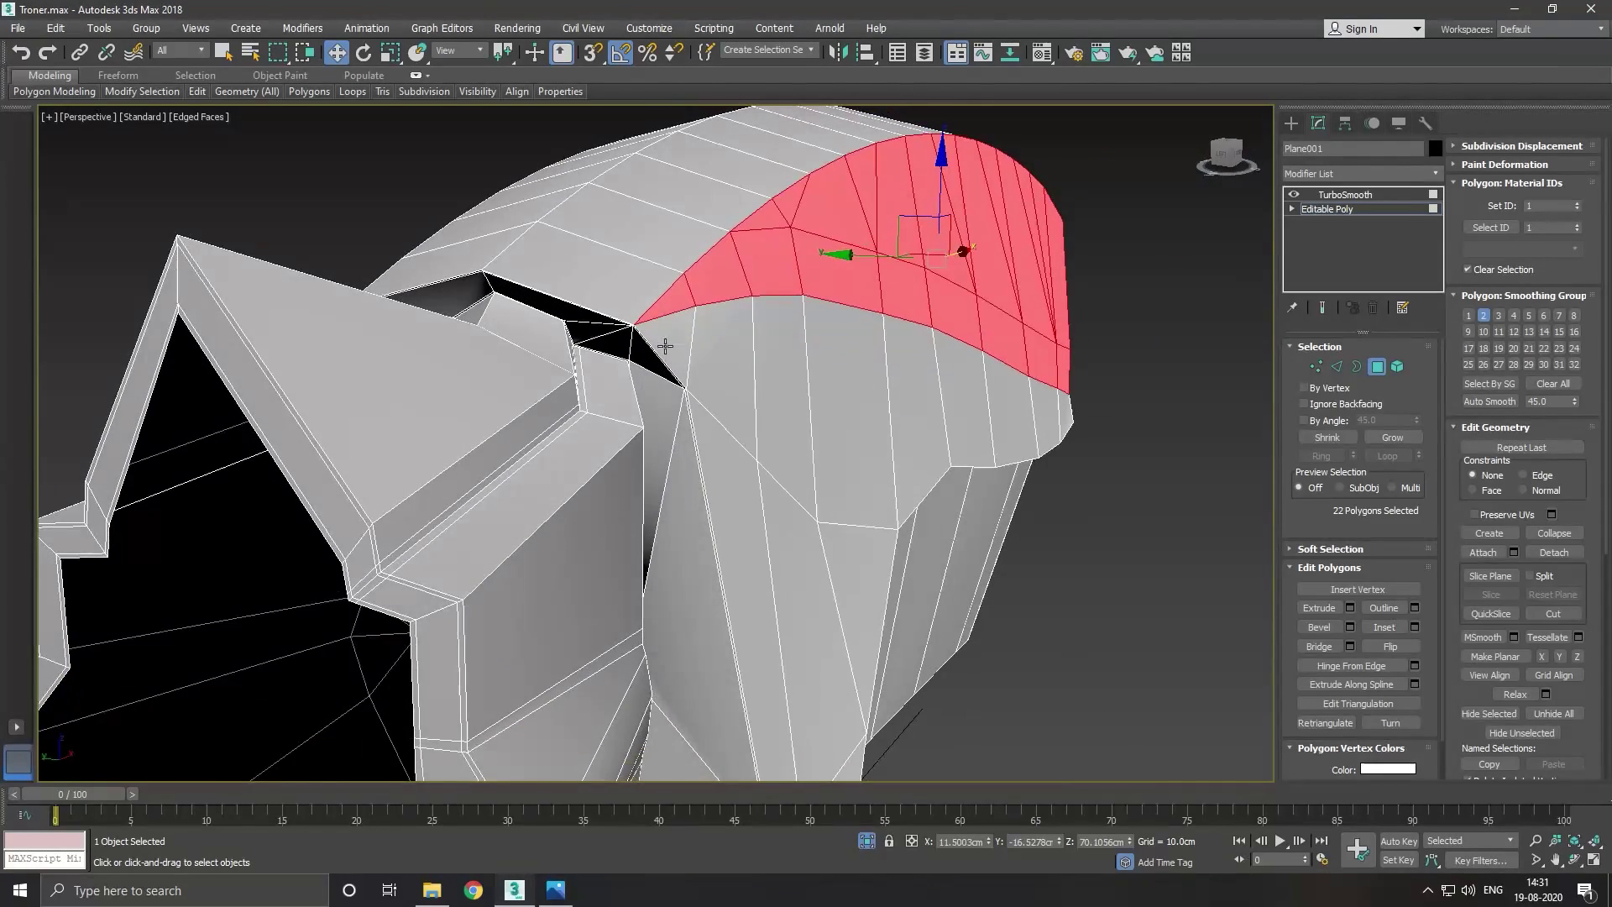
pyautogui.scroll(2, 648, 328)
pyautogui.scroll(2, 648, 328)
pyautogui.scroll(-3, 649, 328)
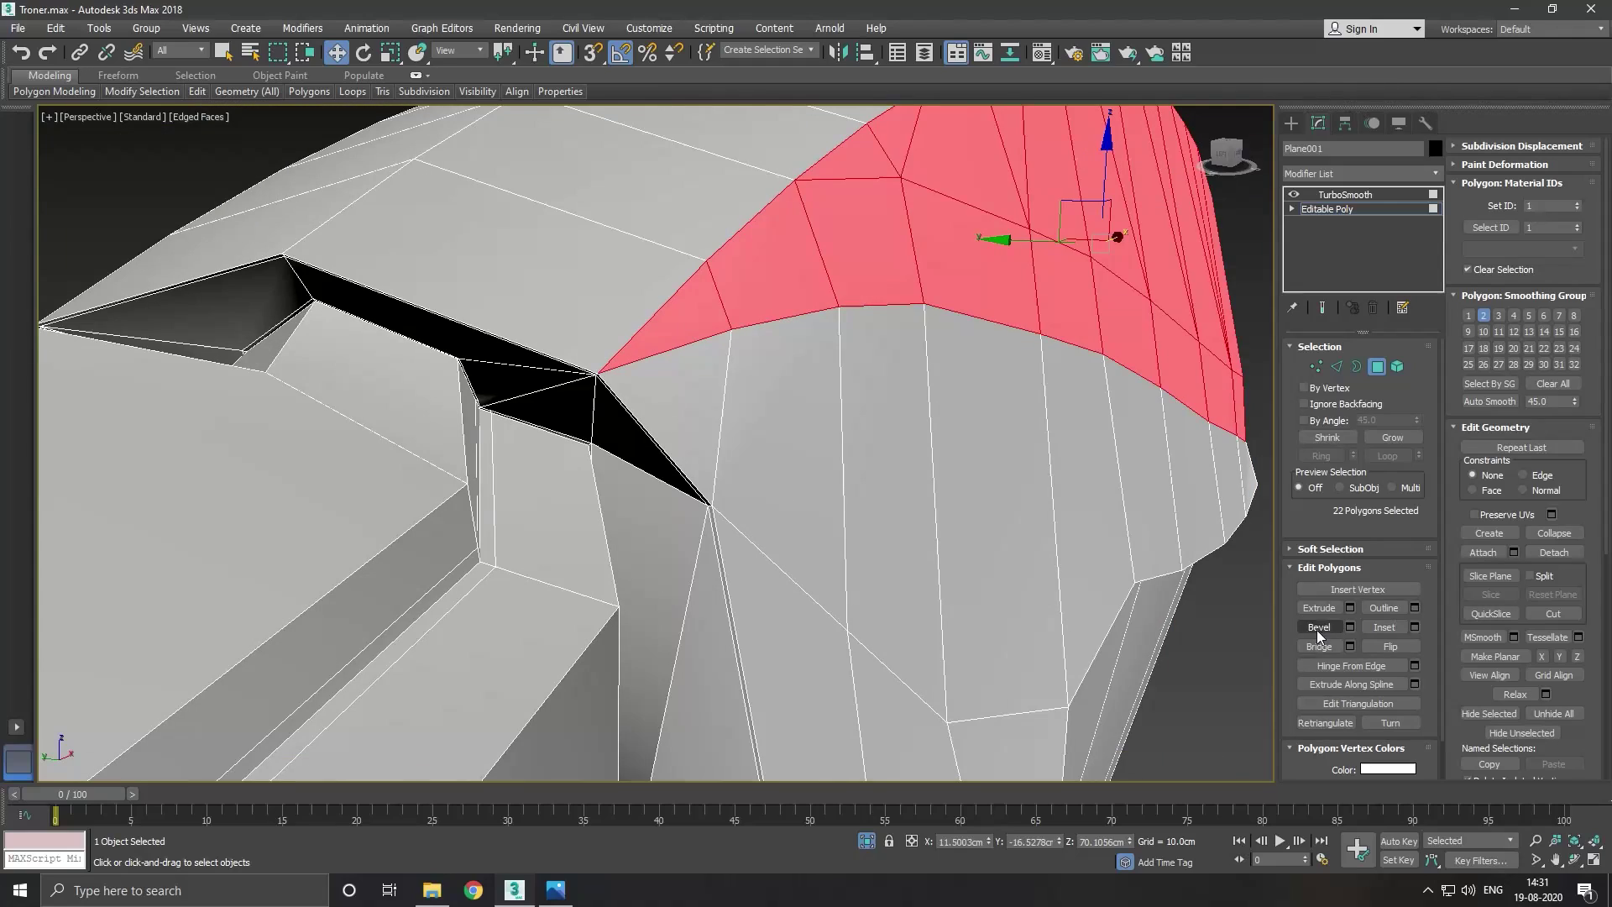
# Inset the selected 22-face band by 0.27cm.
pyautogui.click(1414, 628)
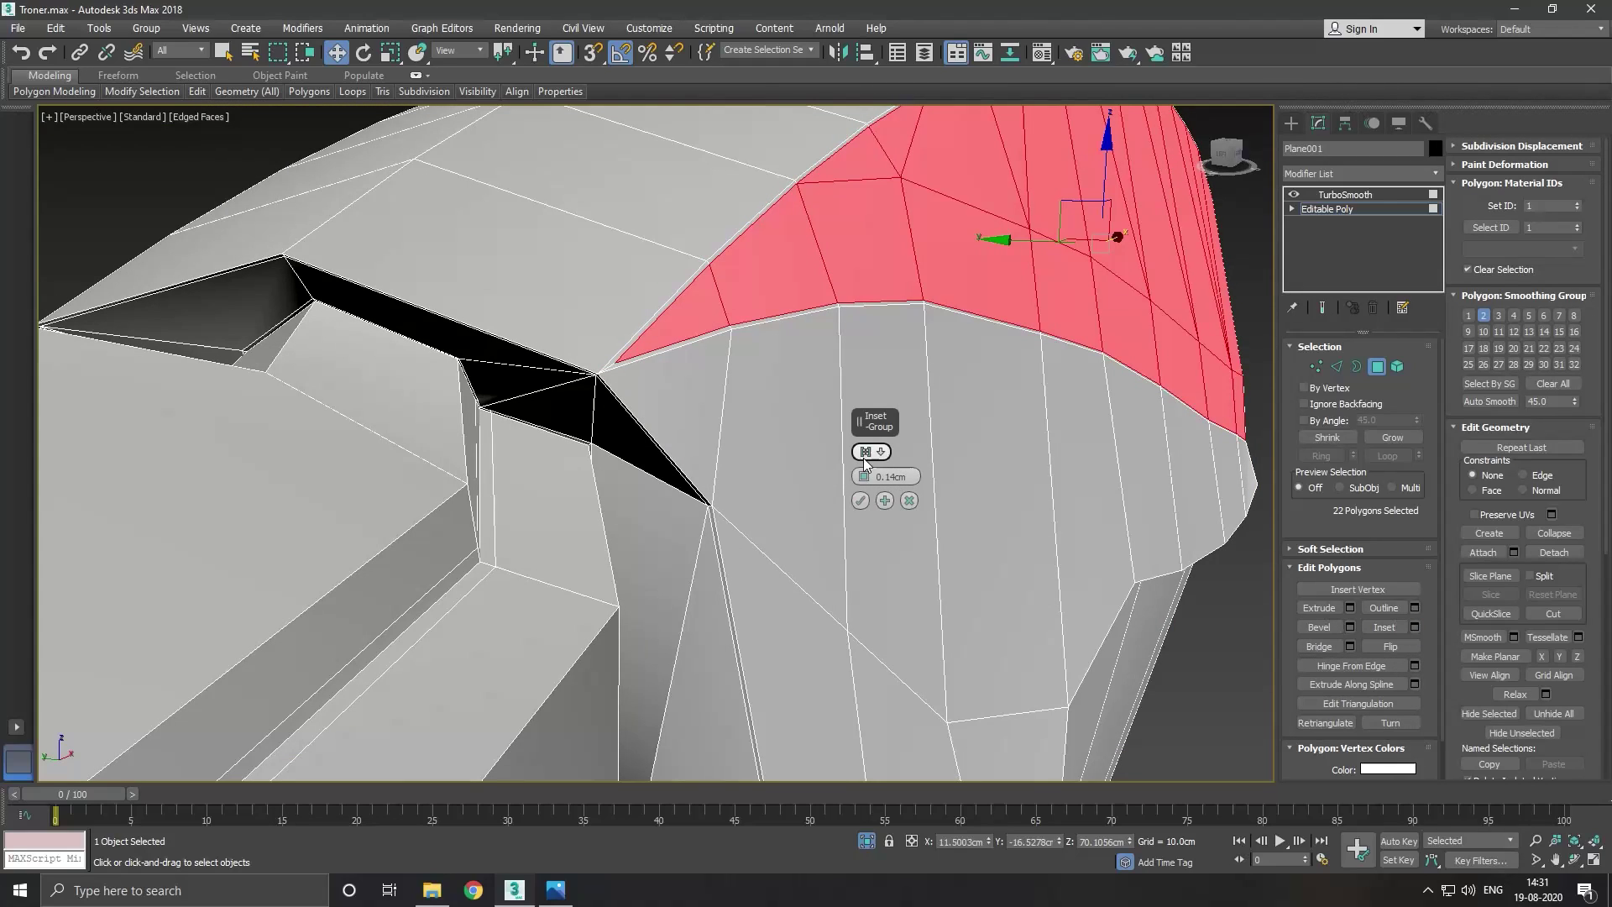
pyautogui.moveTo(864, 477); pyautogui.dragTo(869, 480)
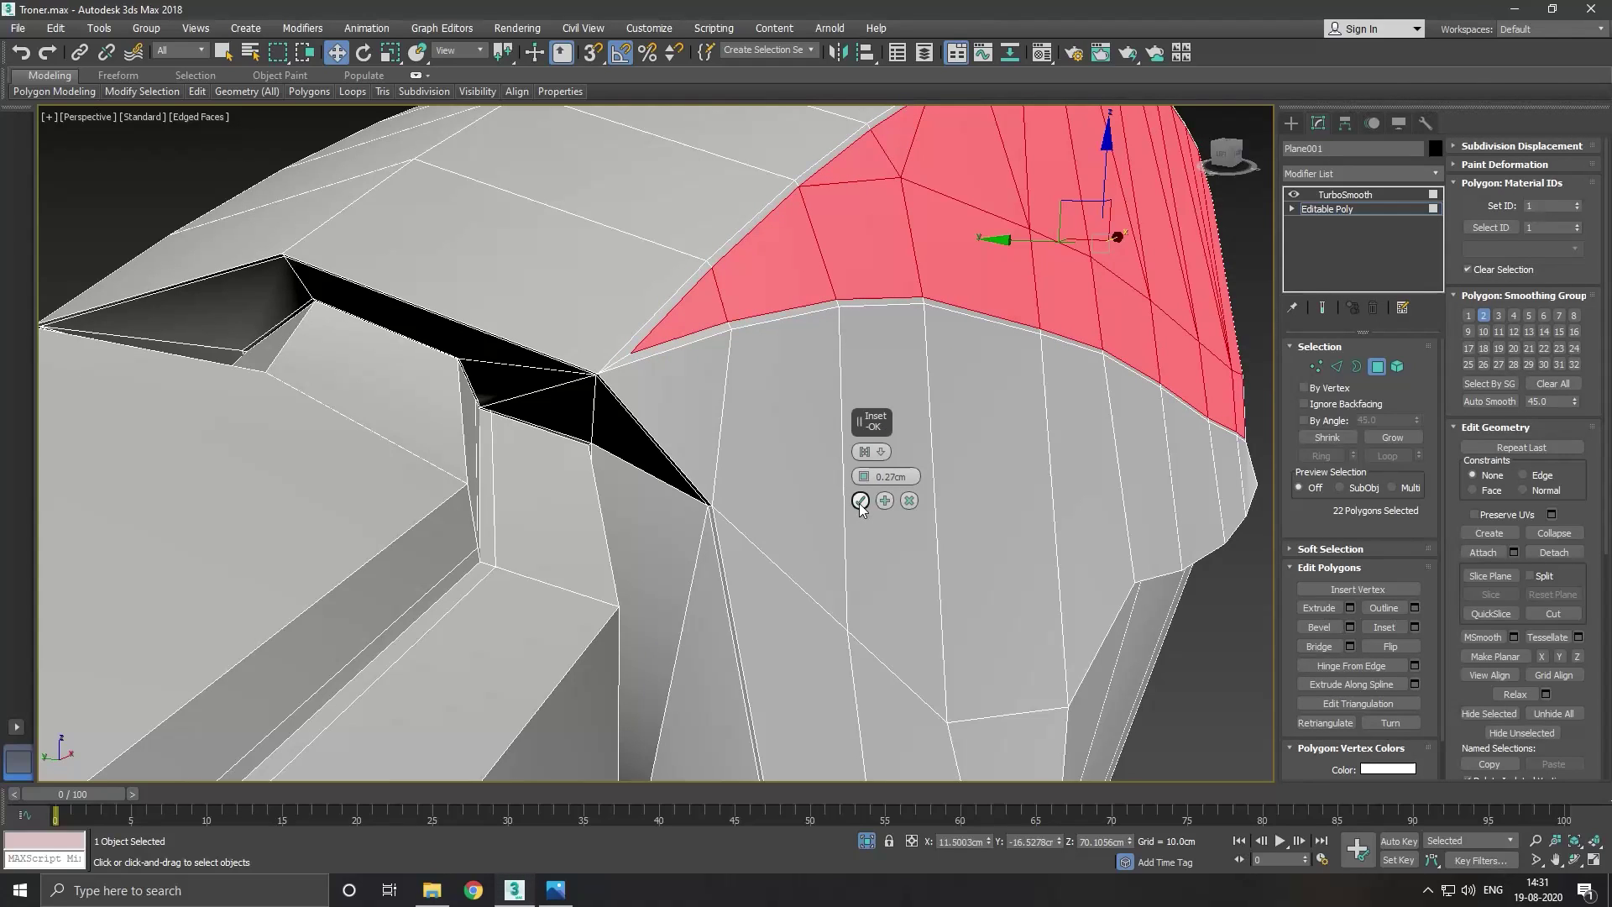
pyautogui.click(860, 501)
pyautogui.scroll(-4, 601, 416)
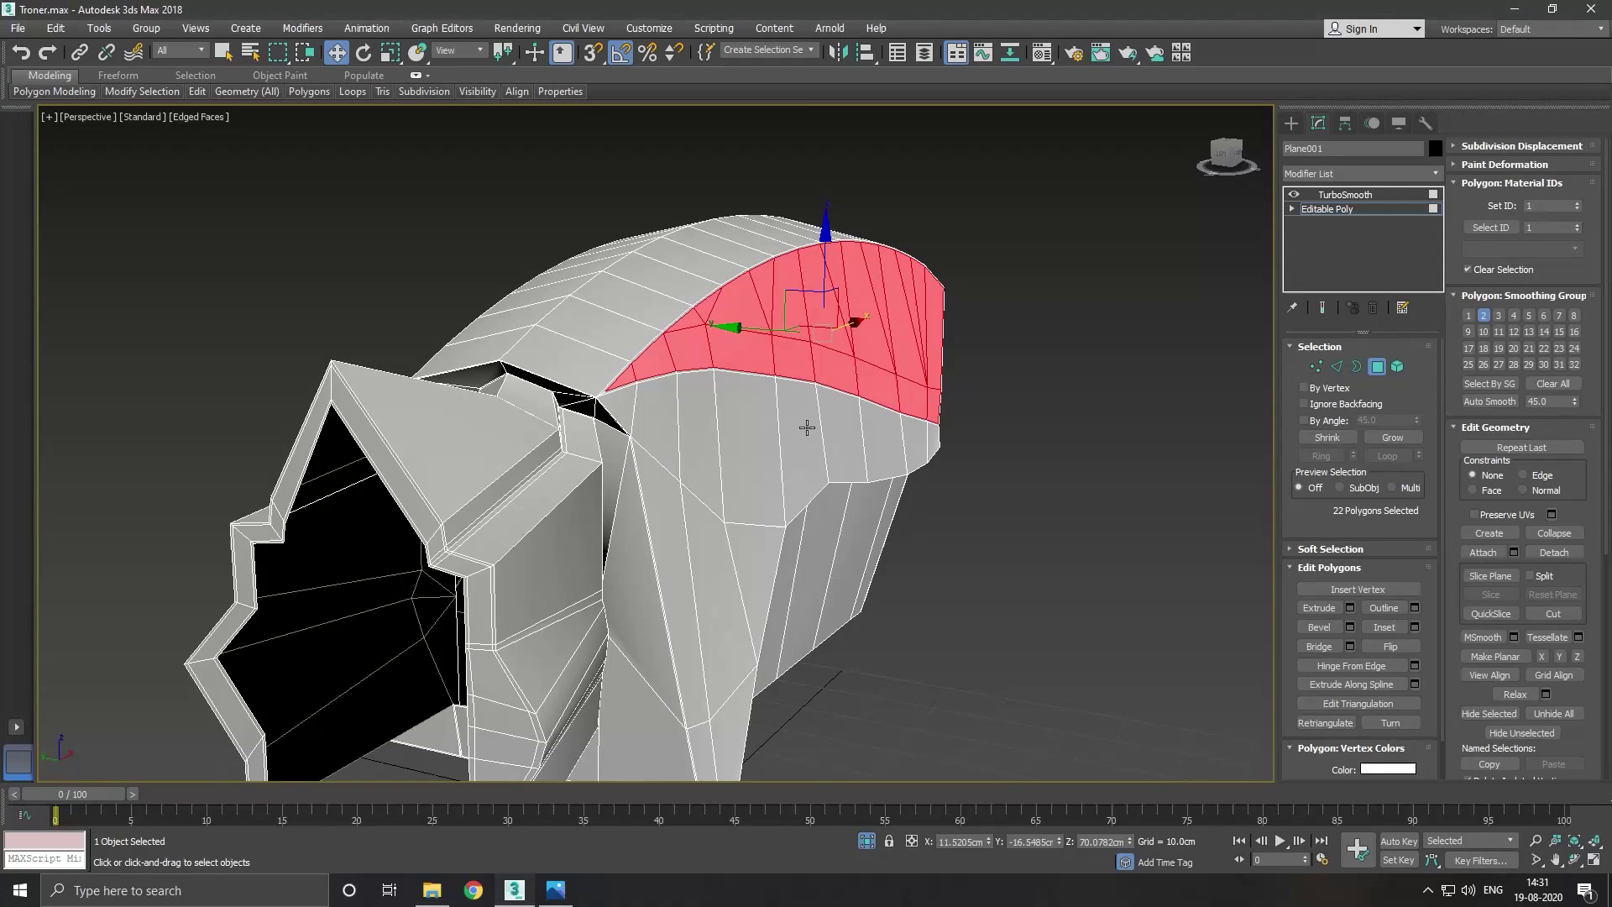
# Toggle Show End Result to check the TurboSmoothed hull, then return to the cage.
pyautogui.keyDown('alt'); pyautogui.moveTo(807, 428); pyautogui.dragTo(590, 478, button='middle'); pyautogui.keyUp('alt')
pyautogui.scroll(-1, 659, 373)
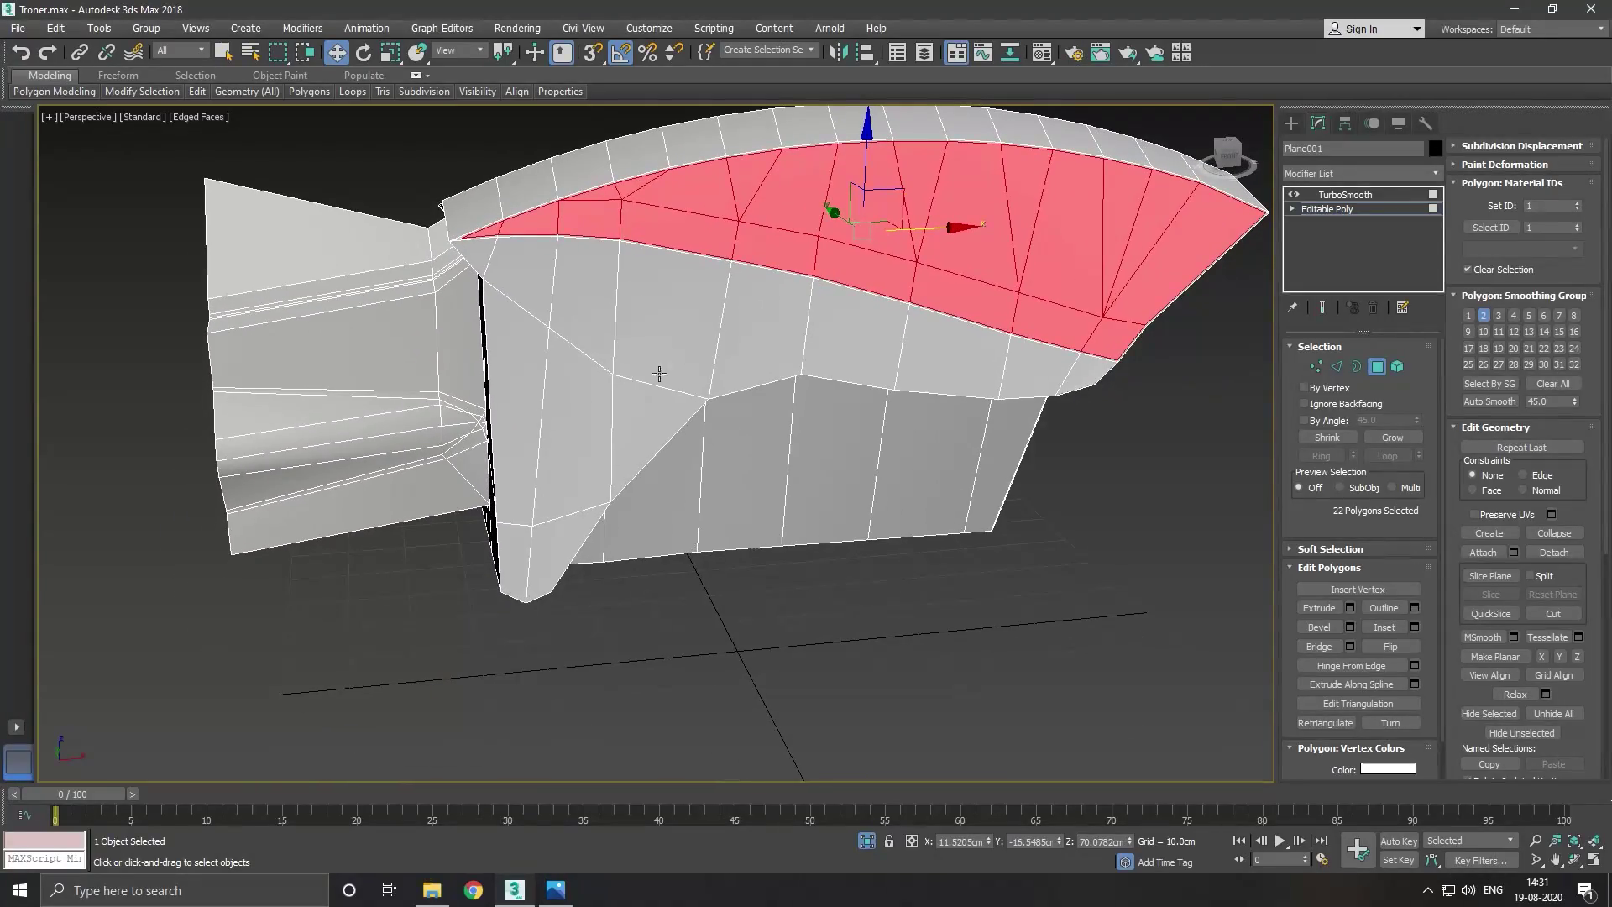
pyautogui.click(1324, 306)
pyautogui.moveTo(877, 333)
pyautogui.keyDown('alt'); pyautogui.mouseDown(button='middle')
pyautogui.moveTo(868, 347)
pyautogui.moveTo(1171, 351)
pyautogui.mouseUp(button='middle'); pyautogui.keyUp('alt')
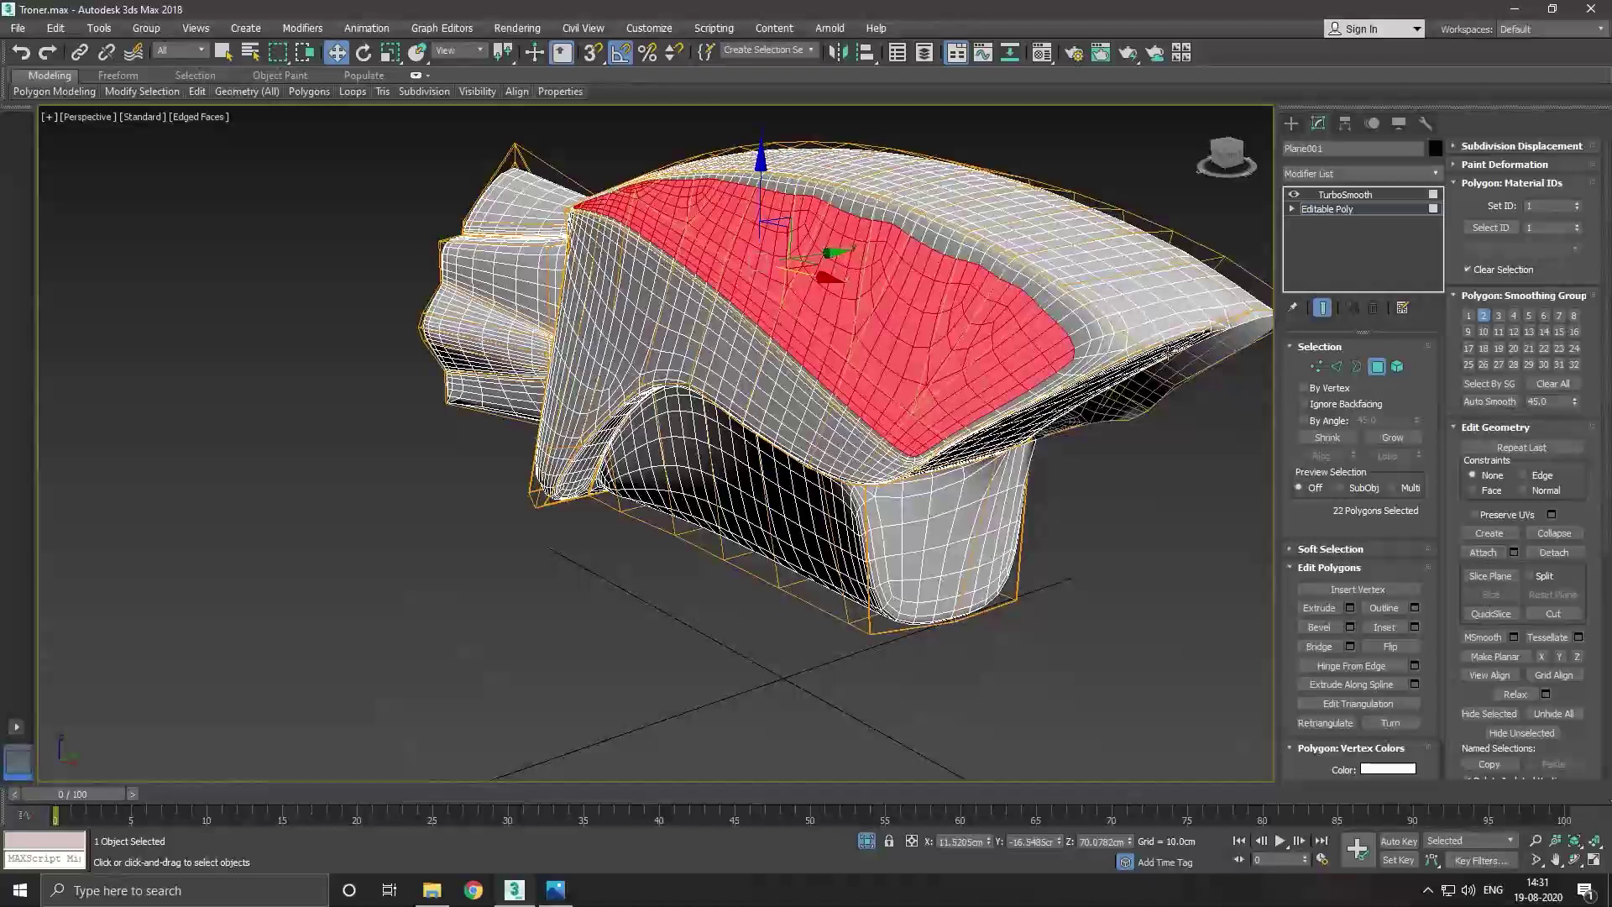
pyautogui.click(1322, 308)
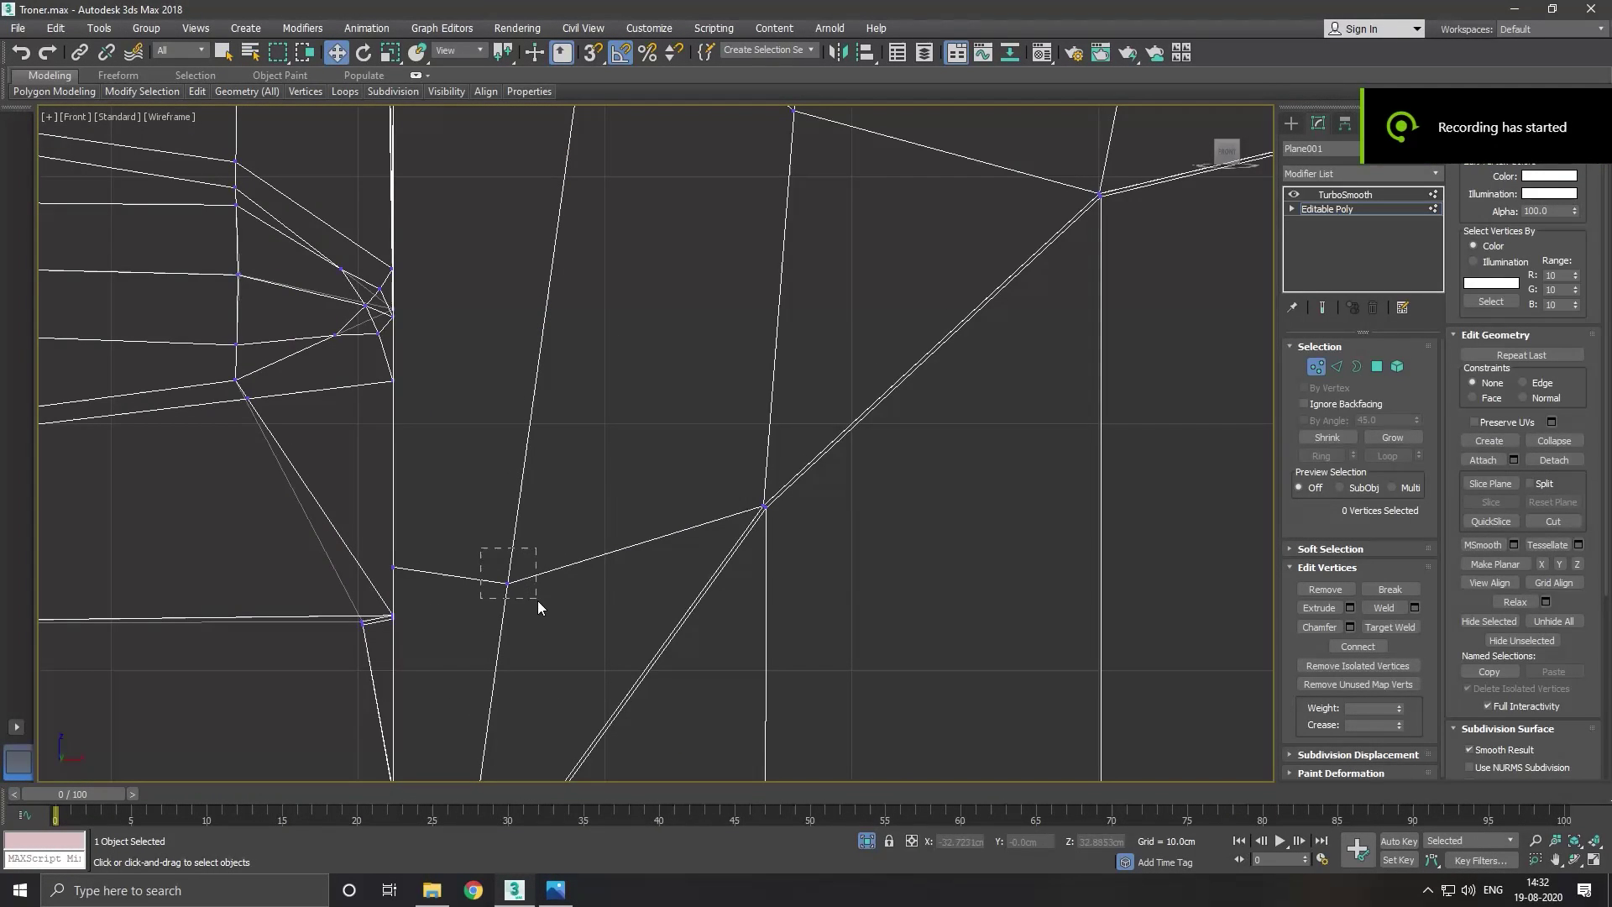
# Raise the panel's lower corner vertex and three neighbouring vertices, nudging the corner sideways.
pyautogui.moveTo(480, 549); pyautogui.dragTo(538, 601)
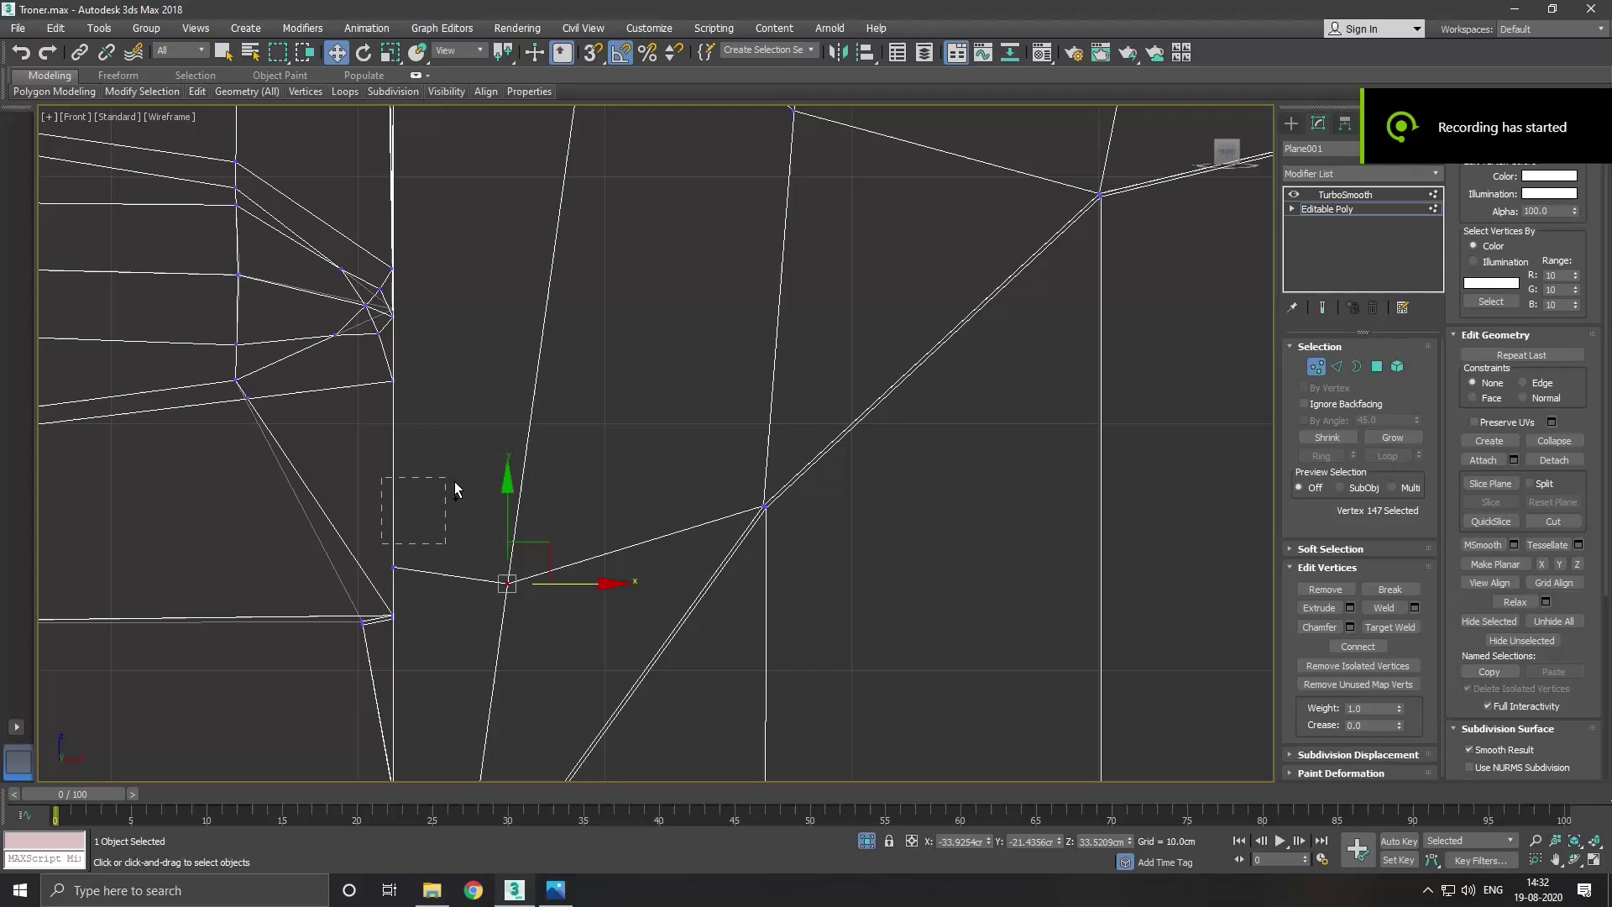
pyautogui.moveTo(510, 523); pyautogui.dragTo(510, 494)
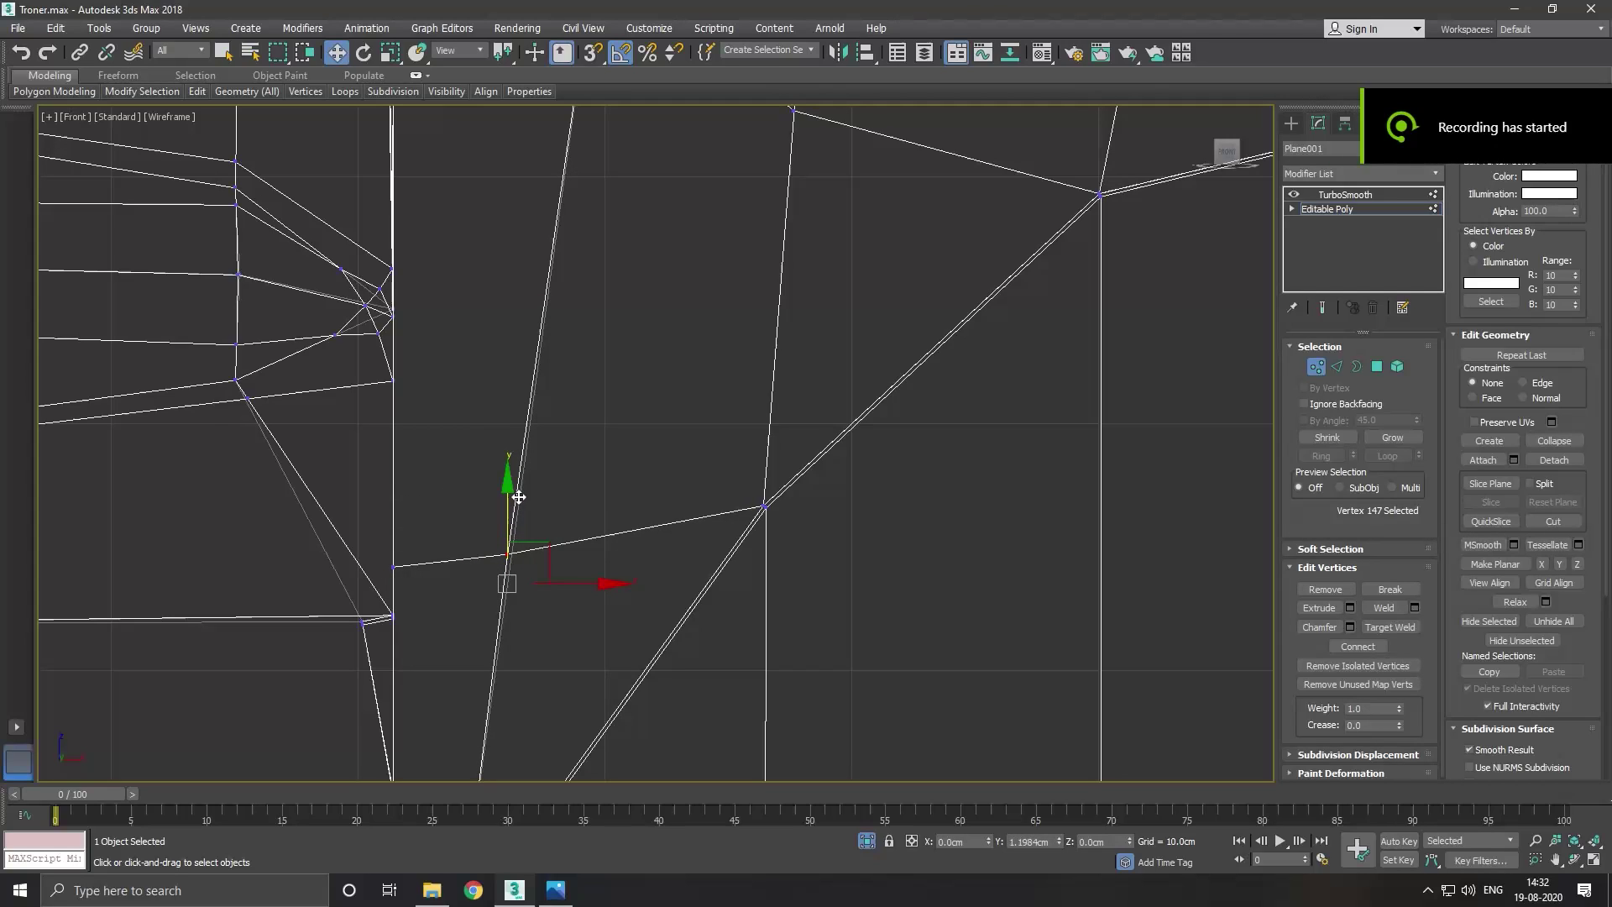
pyautogui.moveTo(592, 549); pyautogui.dragTo(594, 551)
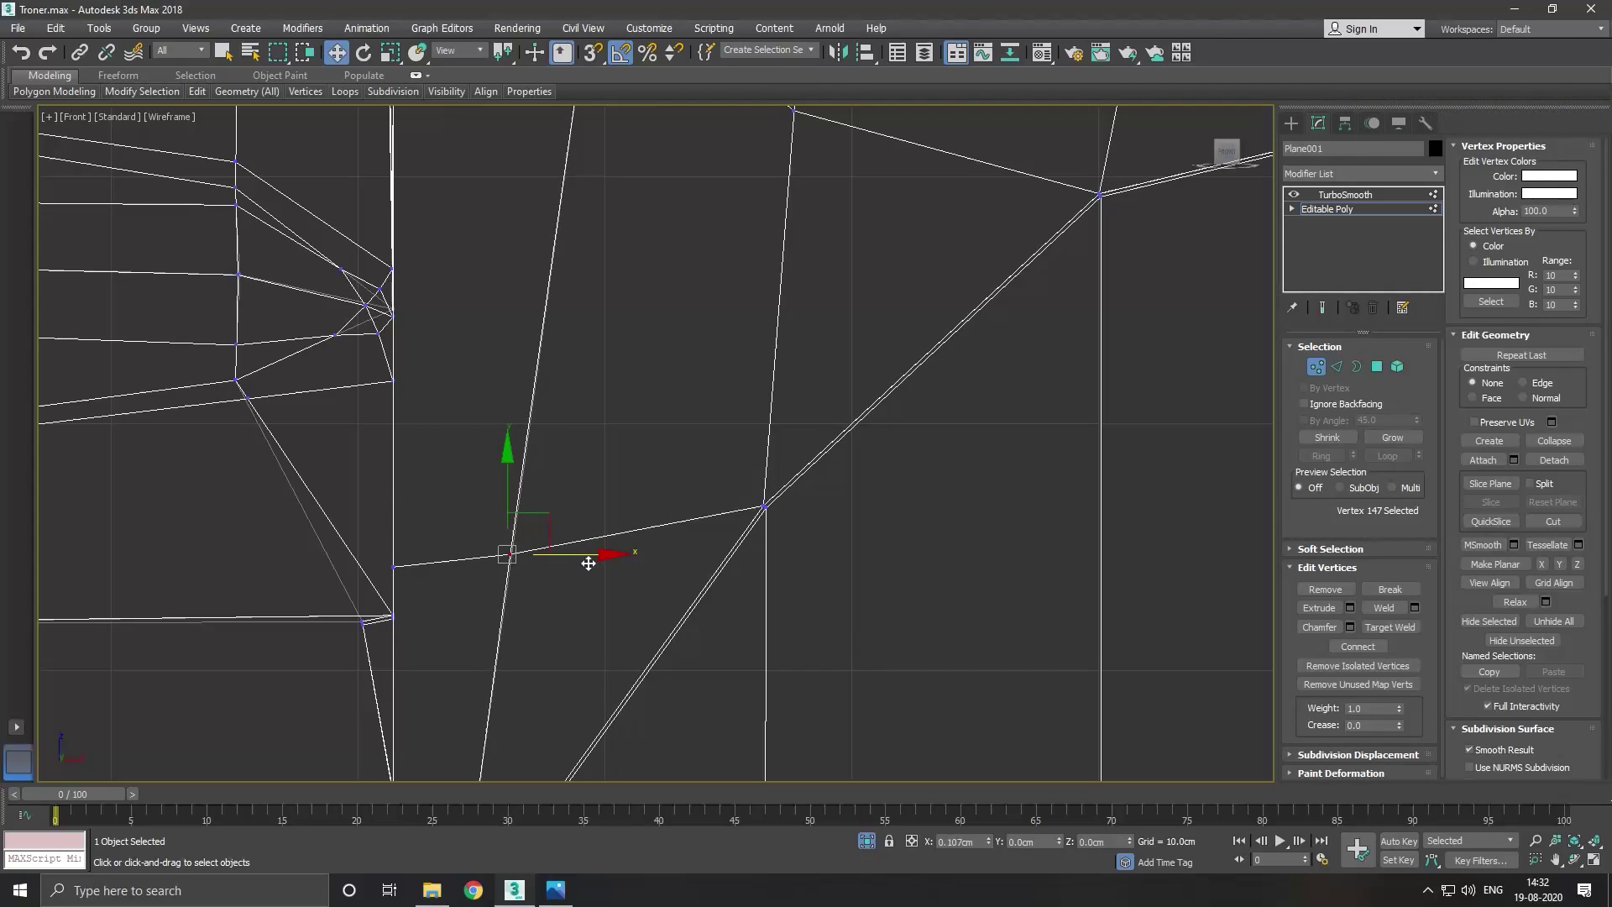
pyautogui.scroll(-2, 592, 550)
pyautogui.keyDown('ctrl'); pyautogui.moveTo(453, 544); pyautogui.dragTo(484, 572); pyautogui.keyUp('ctrl')
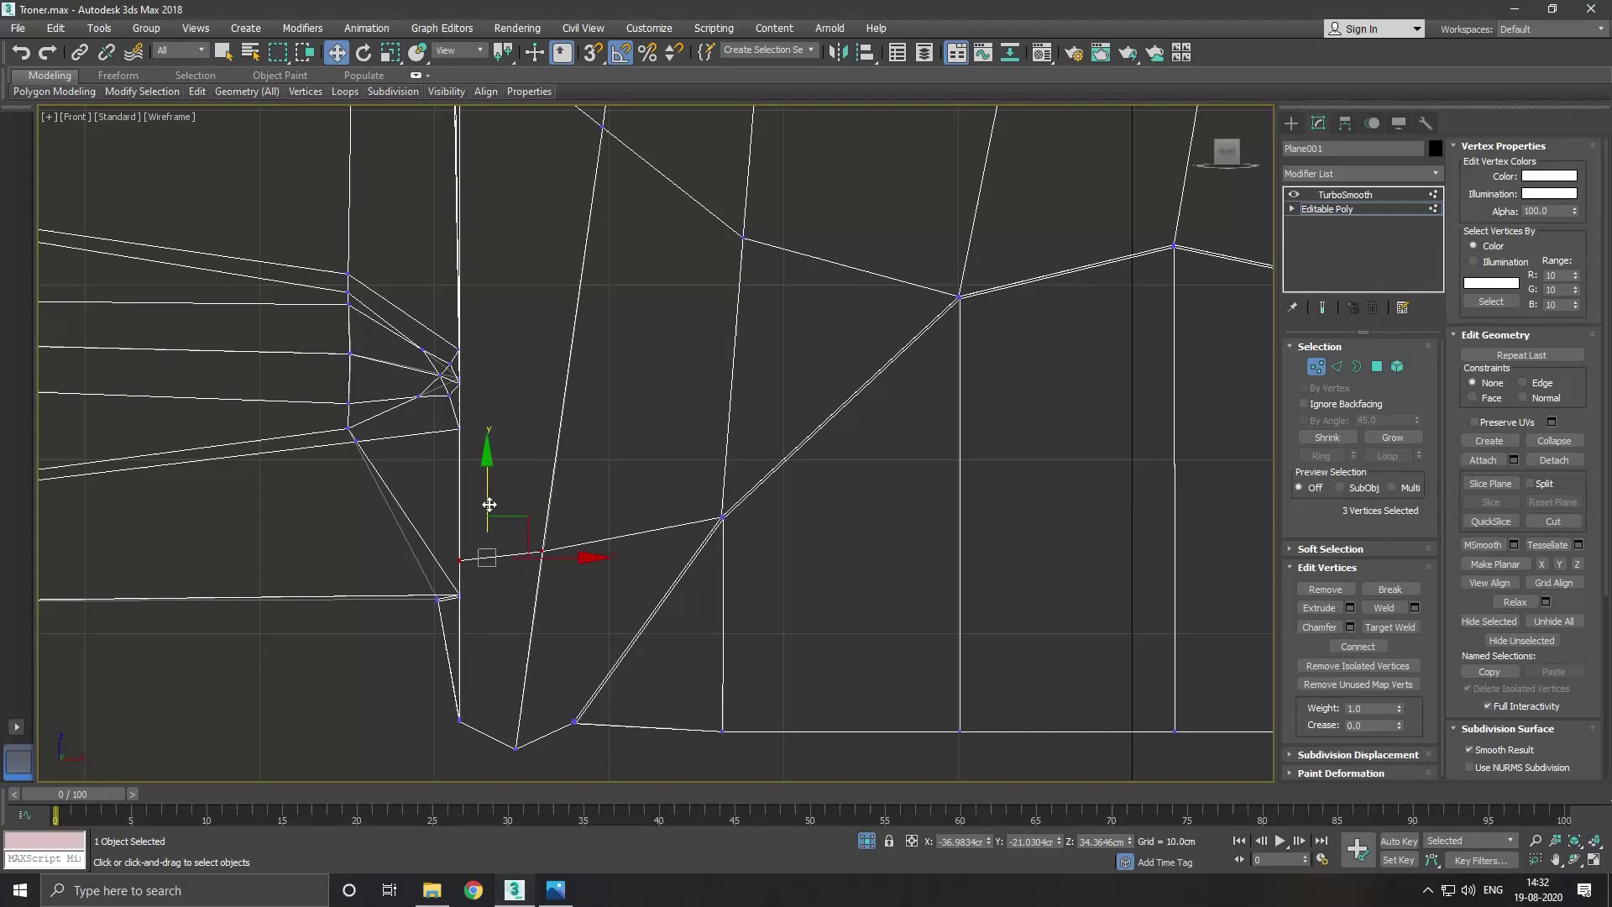
pyautogui.moveTo(492, 504)
pyautogui.mouseDown()
pyautogui.moveTo(493, 463)
pyautogui.moveTo(545, 451)
pyautogui.mouseUp()
pyautogui.click(544, 514)
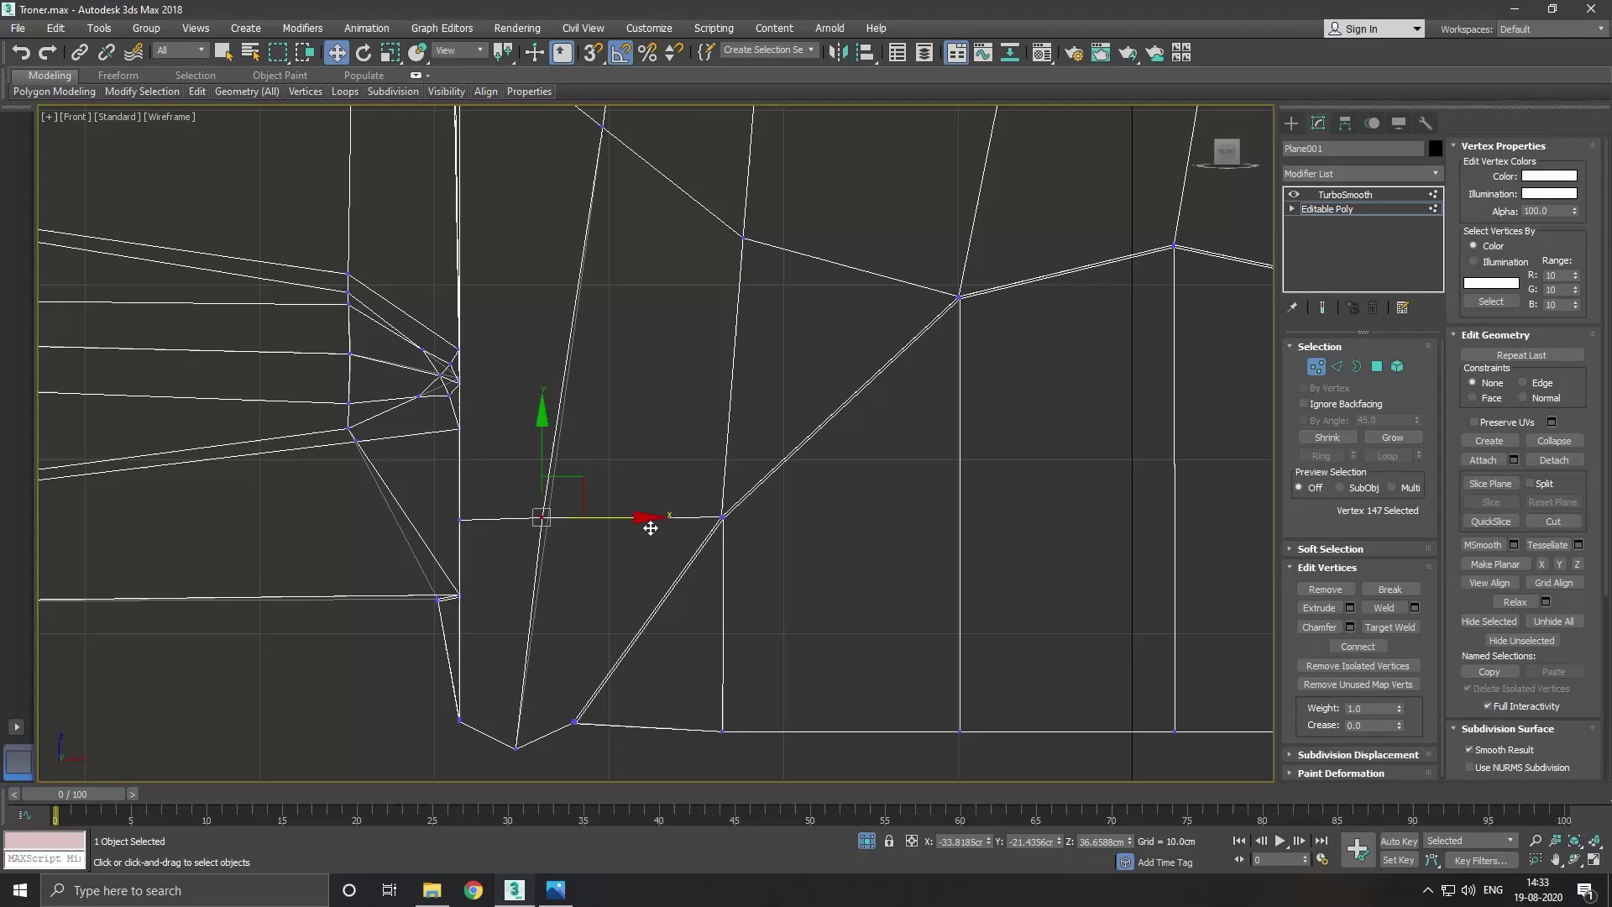
pyautogui.moveTo(651, 528); pyautogui.dragTo(653, 526)
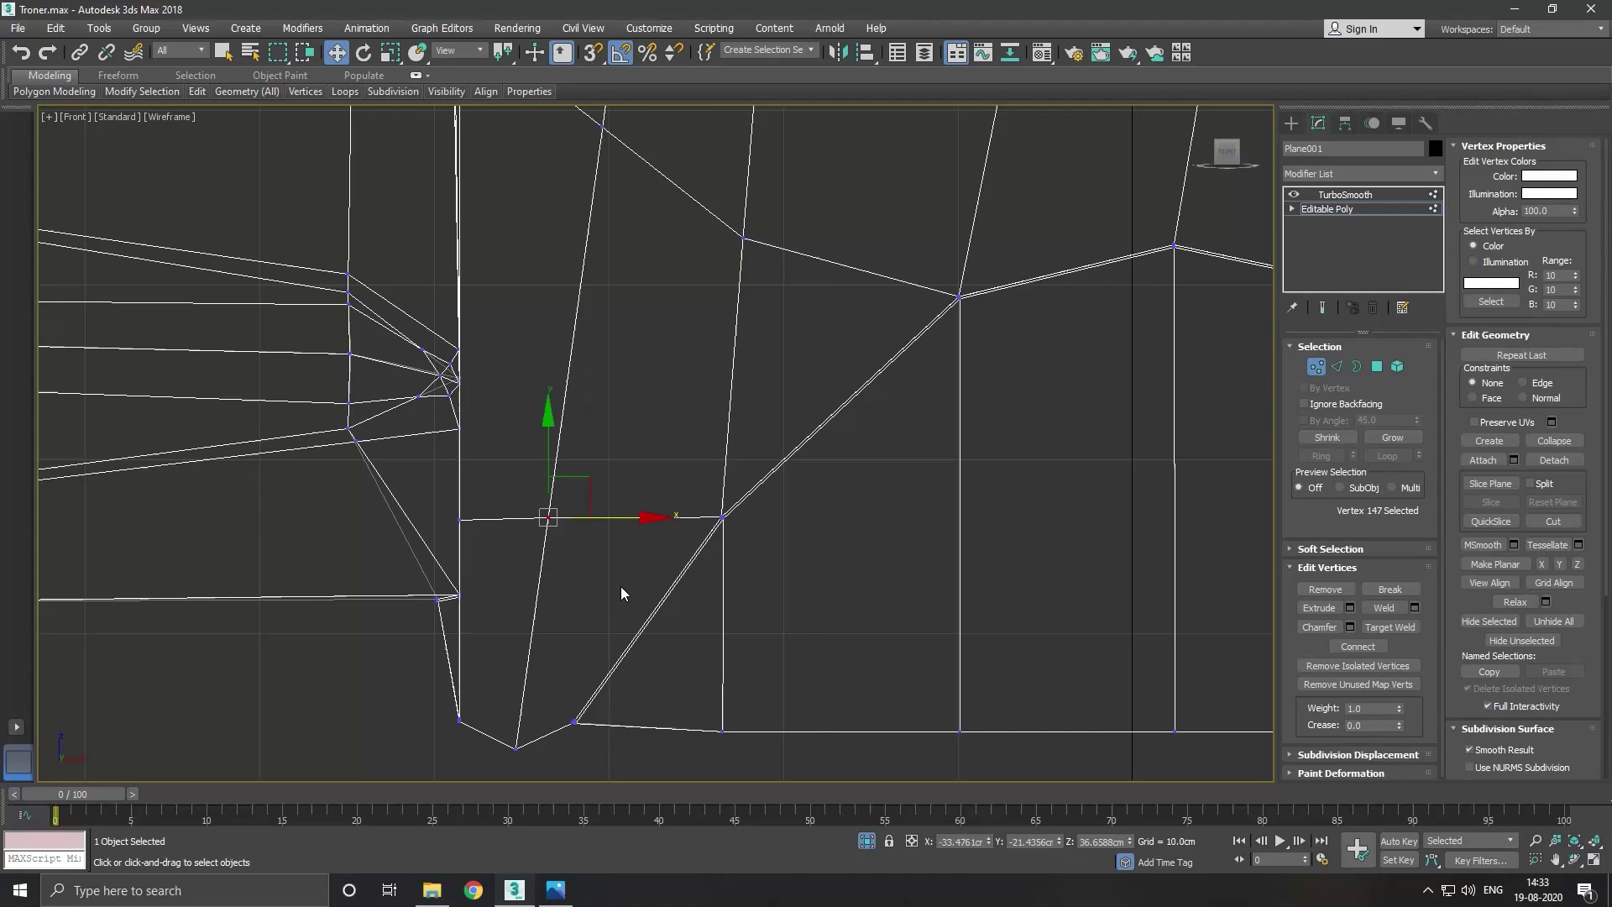
pyautogui.scroll(-3, 621, 586)
pyautogui.click(647, 460)
pyautogui.scroll(2, 658, 377)
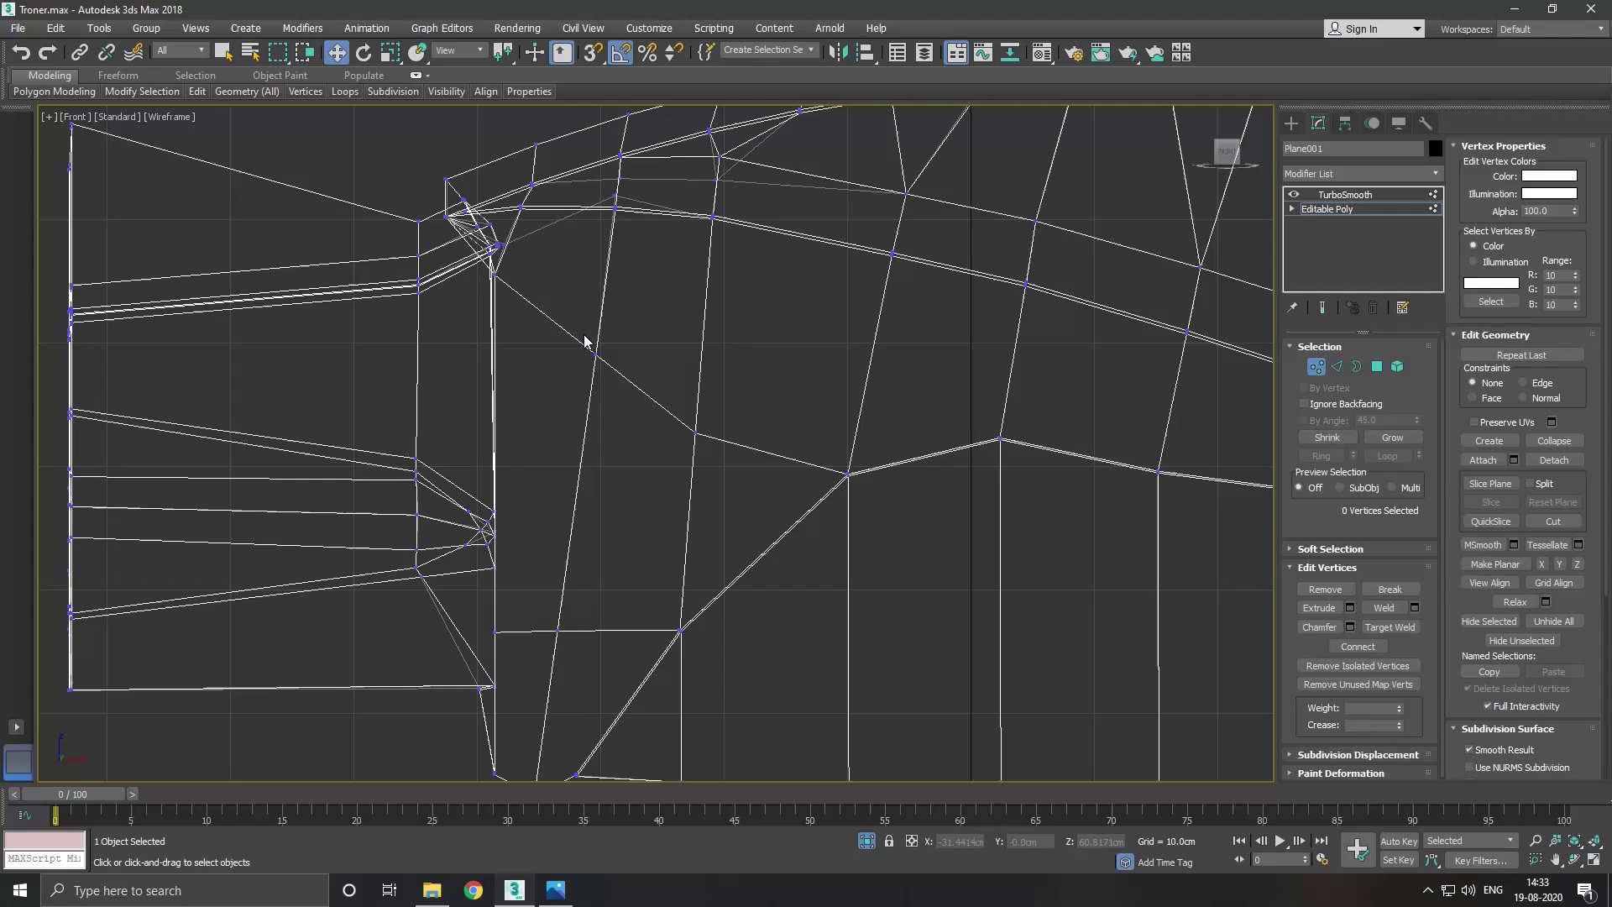
# Lower the pair of side panel vertices, adjust the edge vertices, and undo the last move.
pyautogui.moveTo(585, 340); pyautogui.dragTo(637, 405)
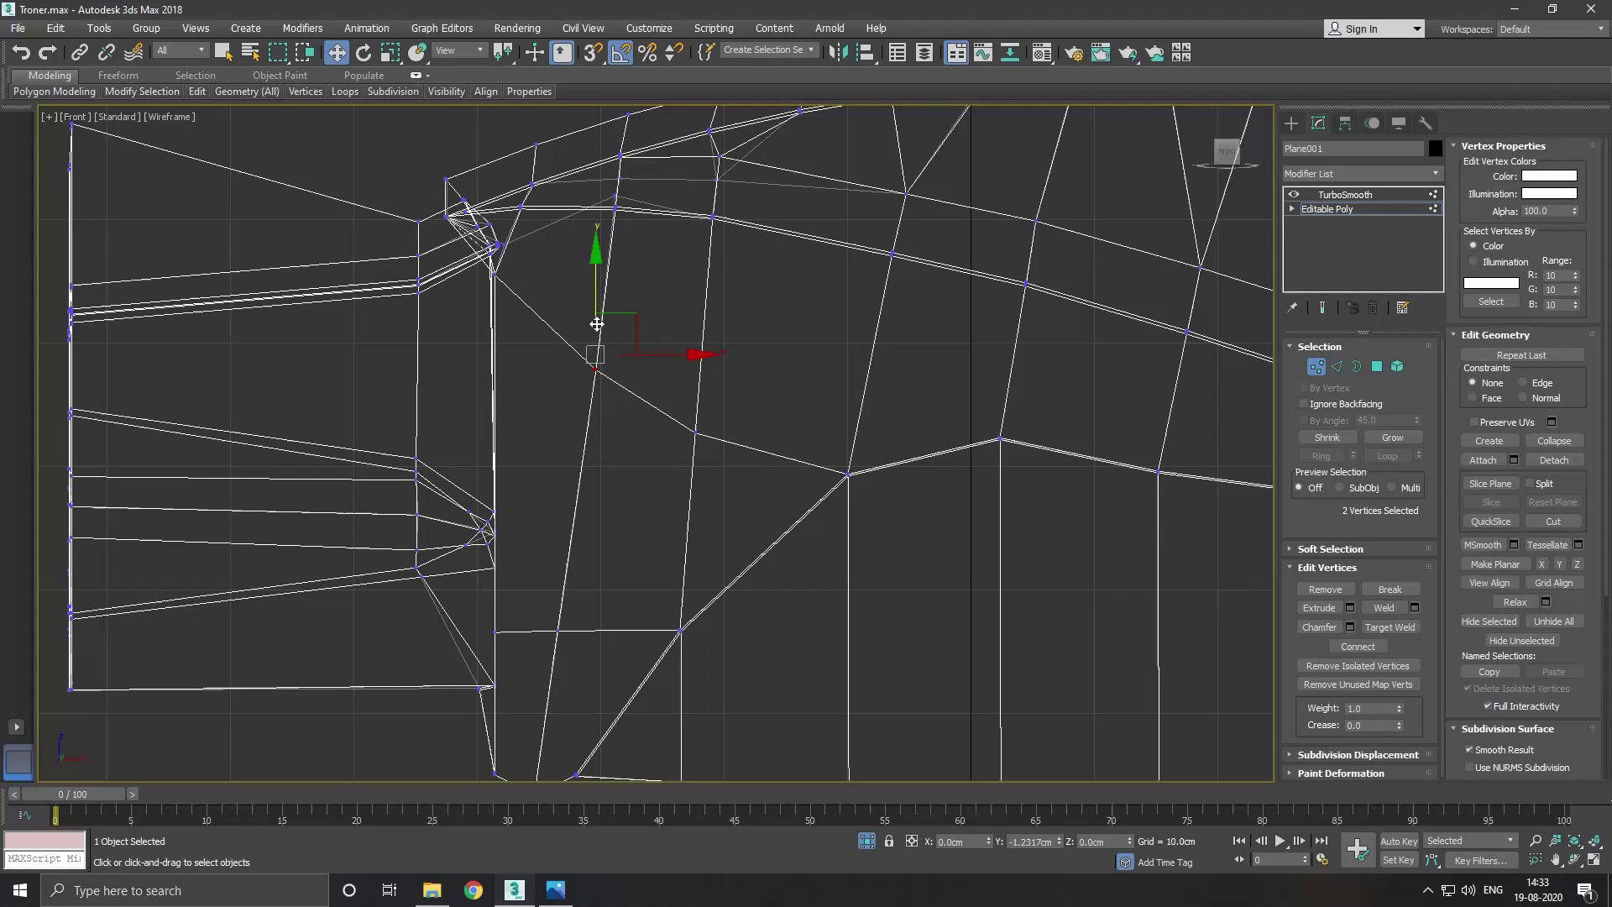
pyautogui.moveTo(597, 336)
pyautogui.mouseDown()
pyautogui.moveTo(602, 417)
pyautogui.moveTo(652, 443)
pyautogui.mouseUp()
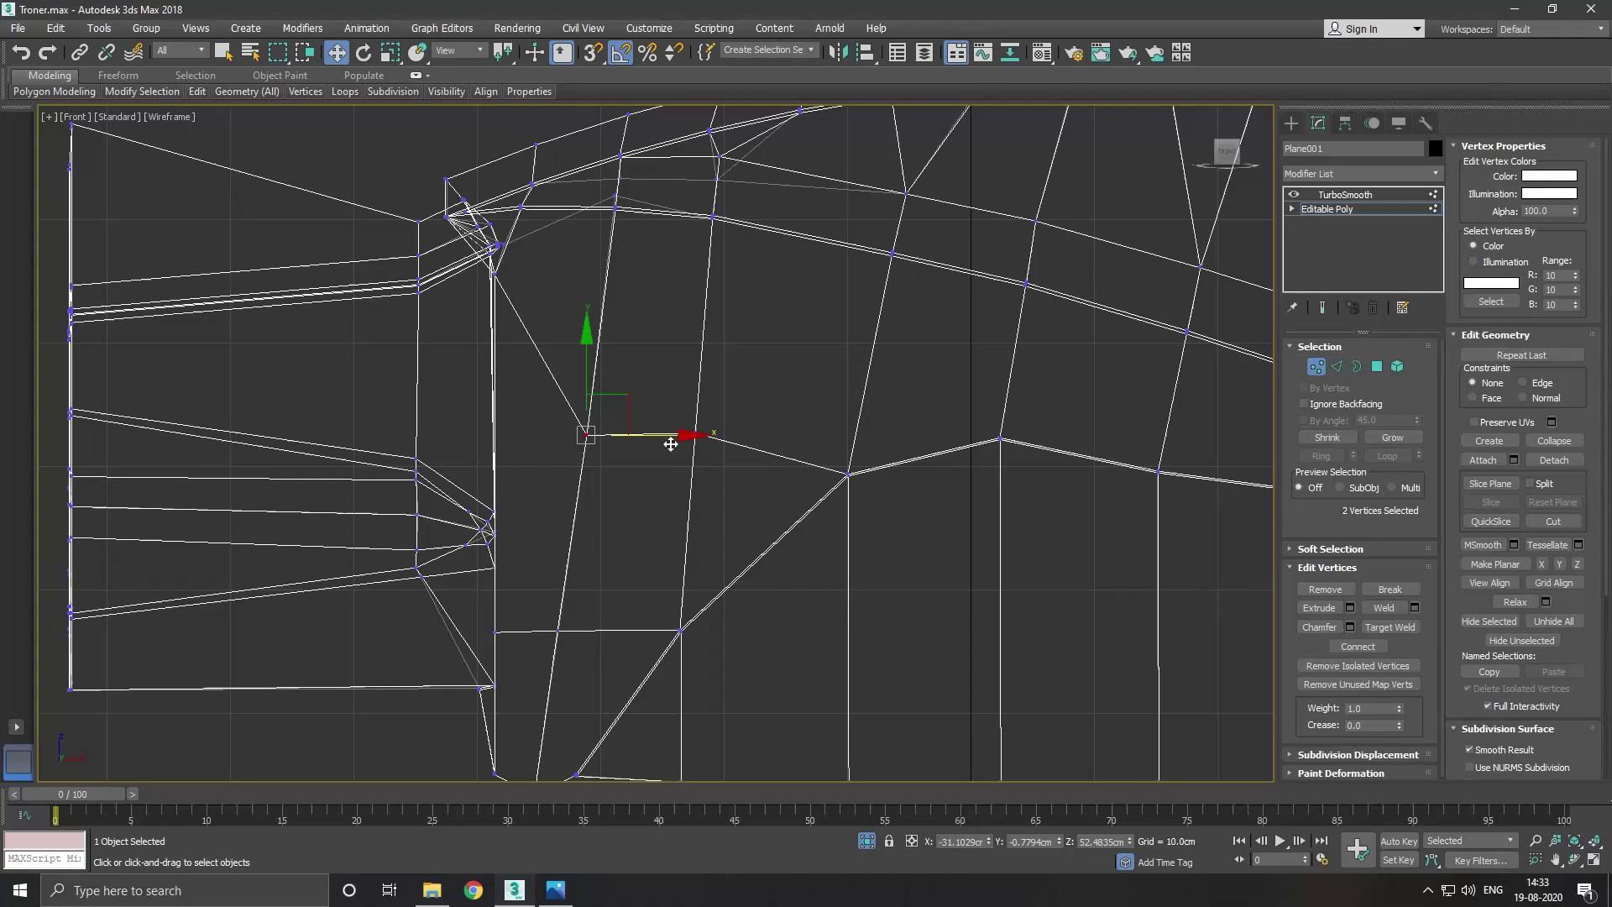
pyautogui.scroll(1, 667, 445)
pyautogui.scroll(2, 671, 435)
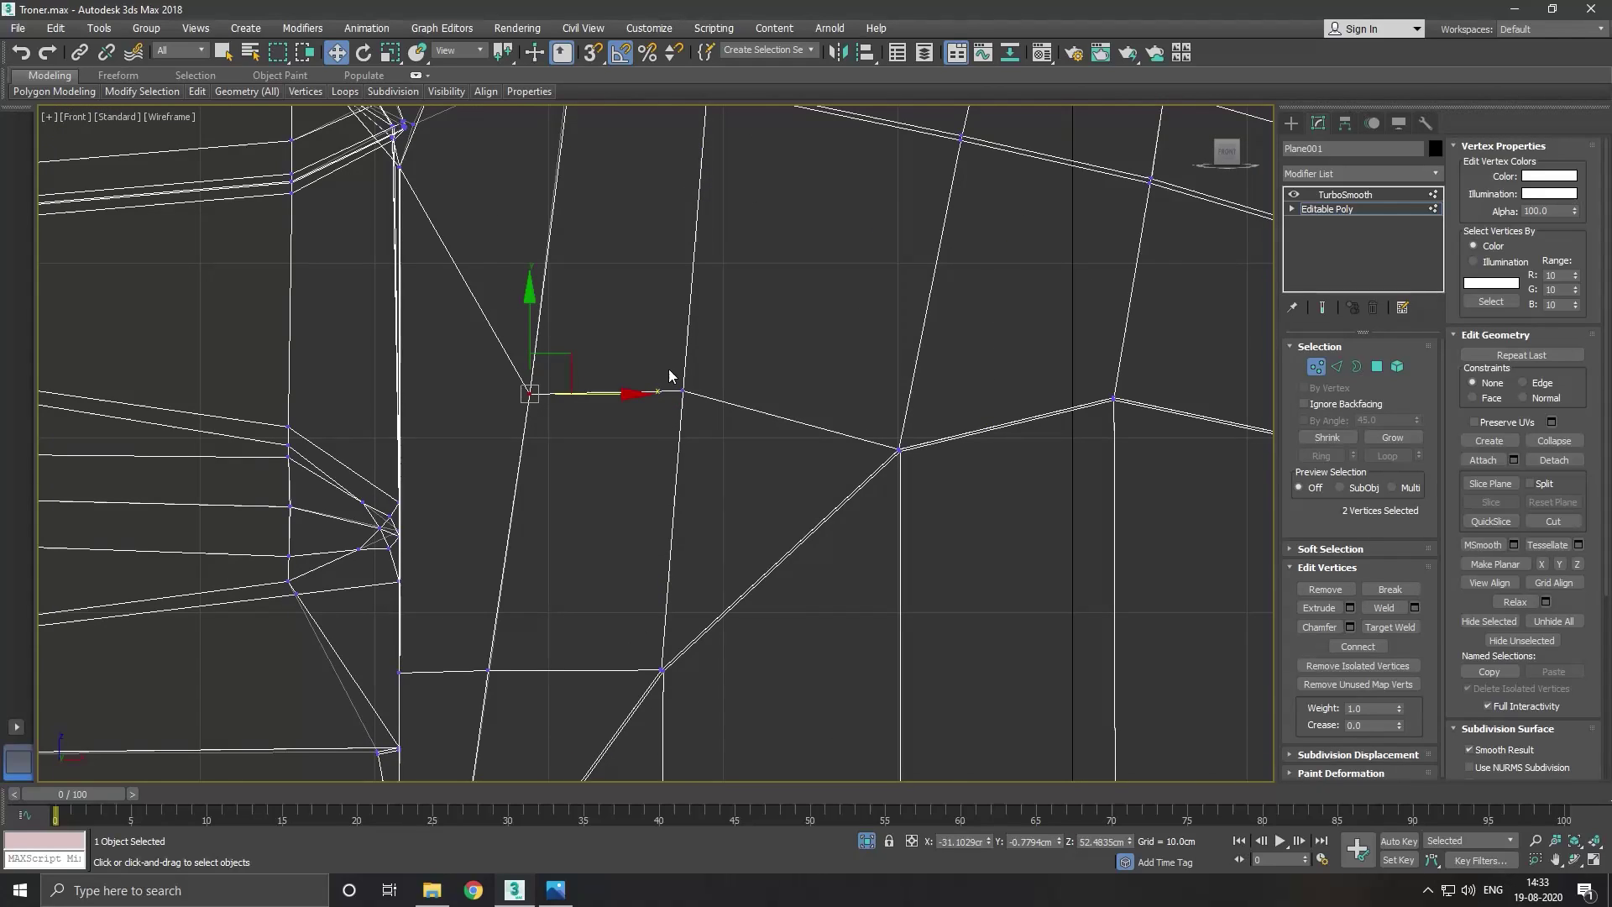
pyautogui.click(716, 423)
pyautogui.moveTo(686, 351); pyautogui.dragTo(688, 341)
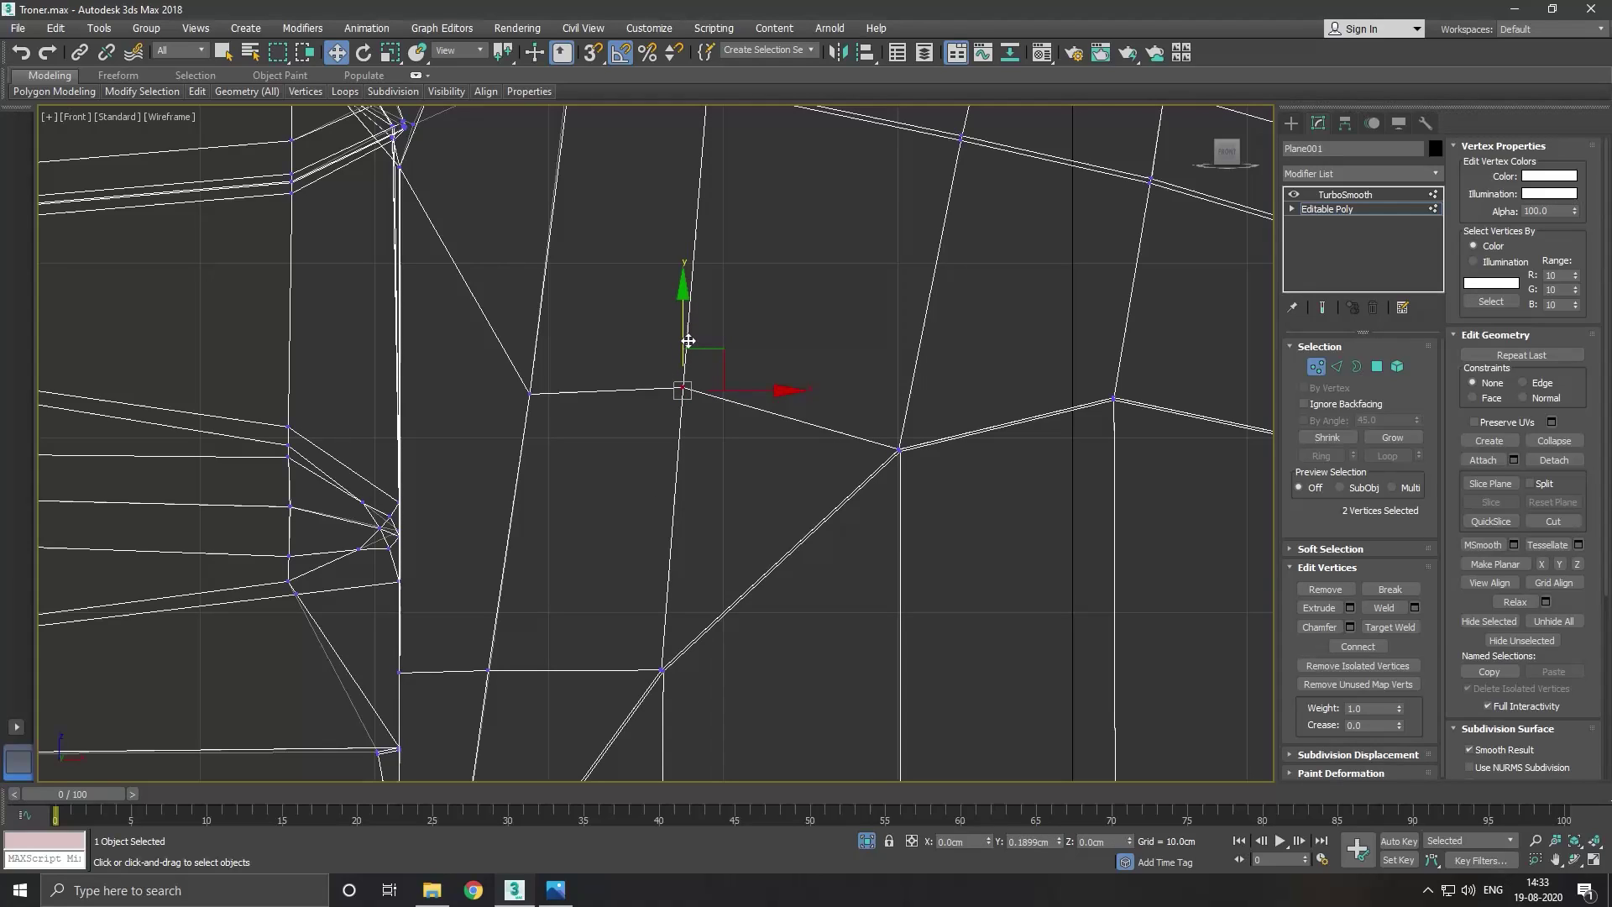
pyautogui.scroll(-1, 651, 382)
pyautogui.scroll(-1, 630, 429)
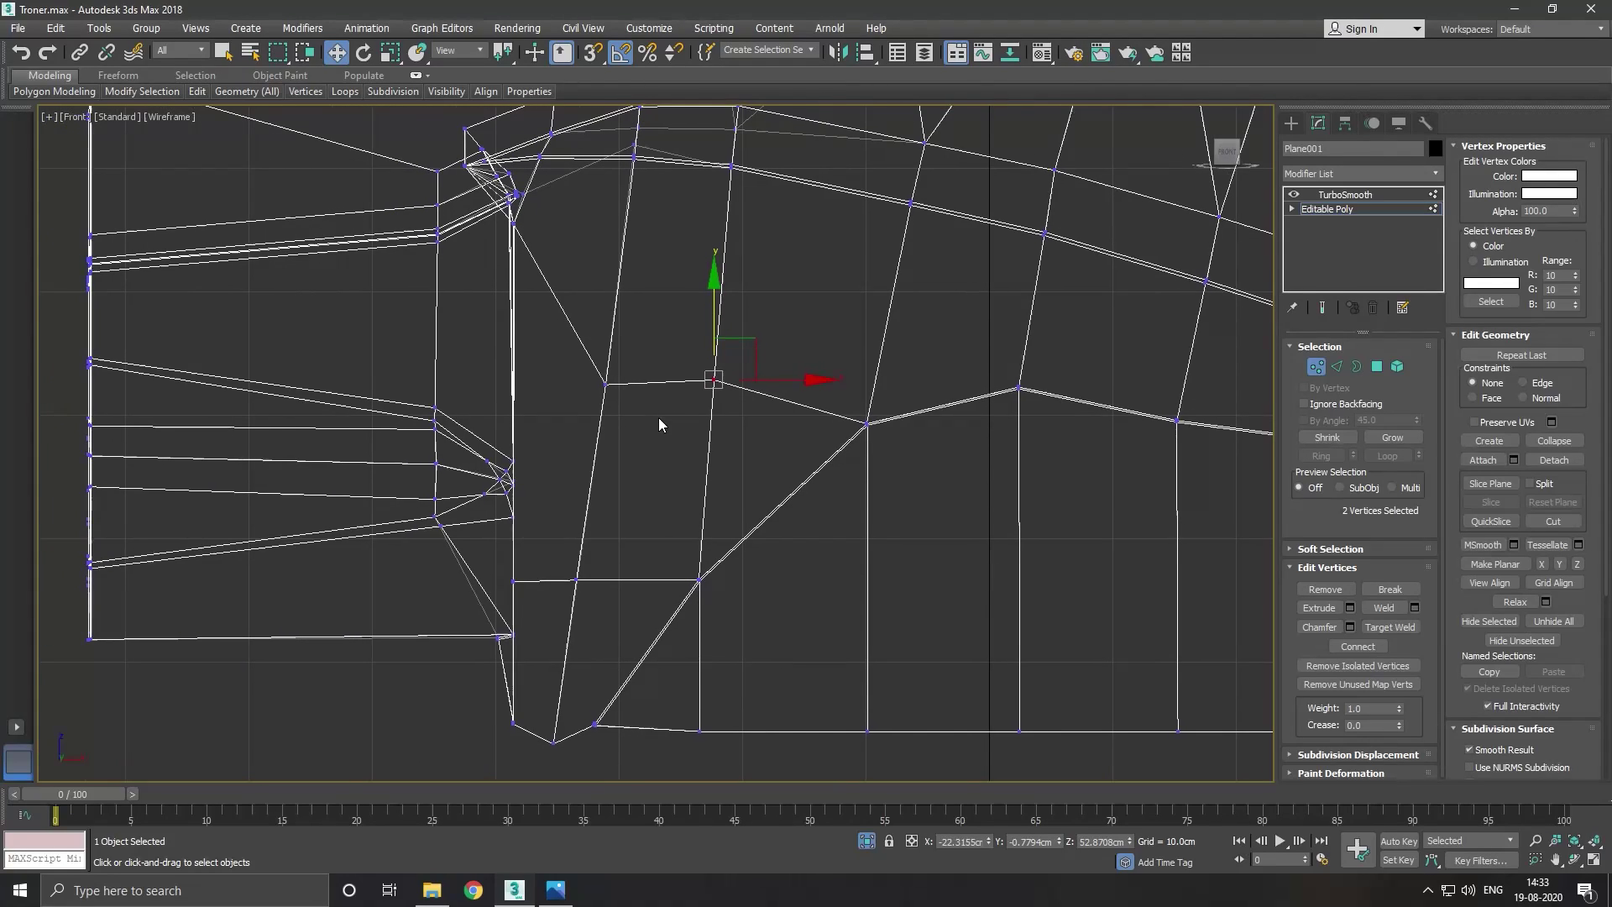
pyautogui.moveTo(613, 359); pyautogui.dragTo(609, 376, button='middle')
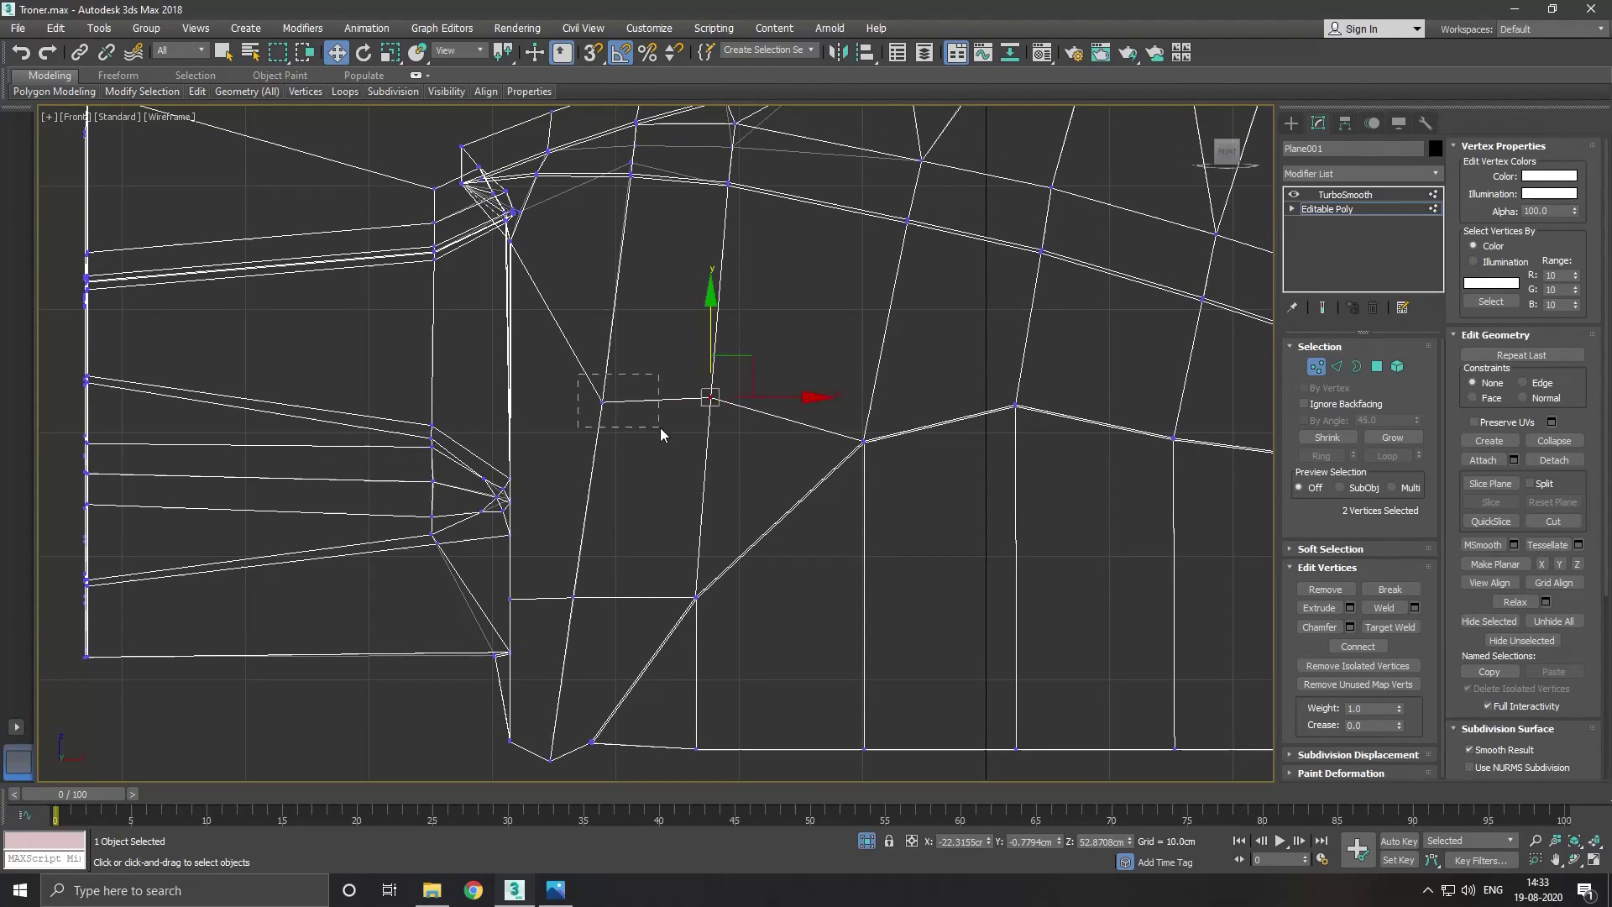
pyautogui.moveTo(581, 374)
pyautogui.mouseDown()
pyautogui.moveTo(682, 410)
pyautogui.moveTo(644, 411)
pyautogui.mouseUp()
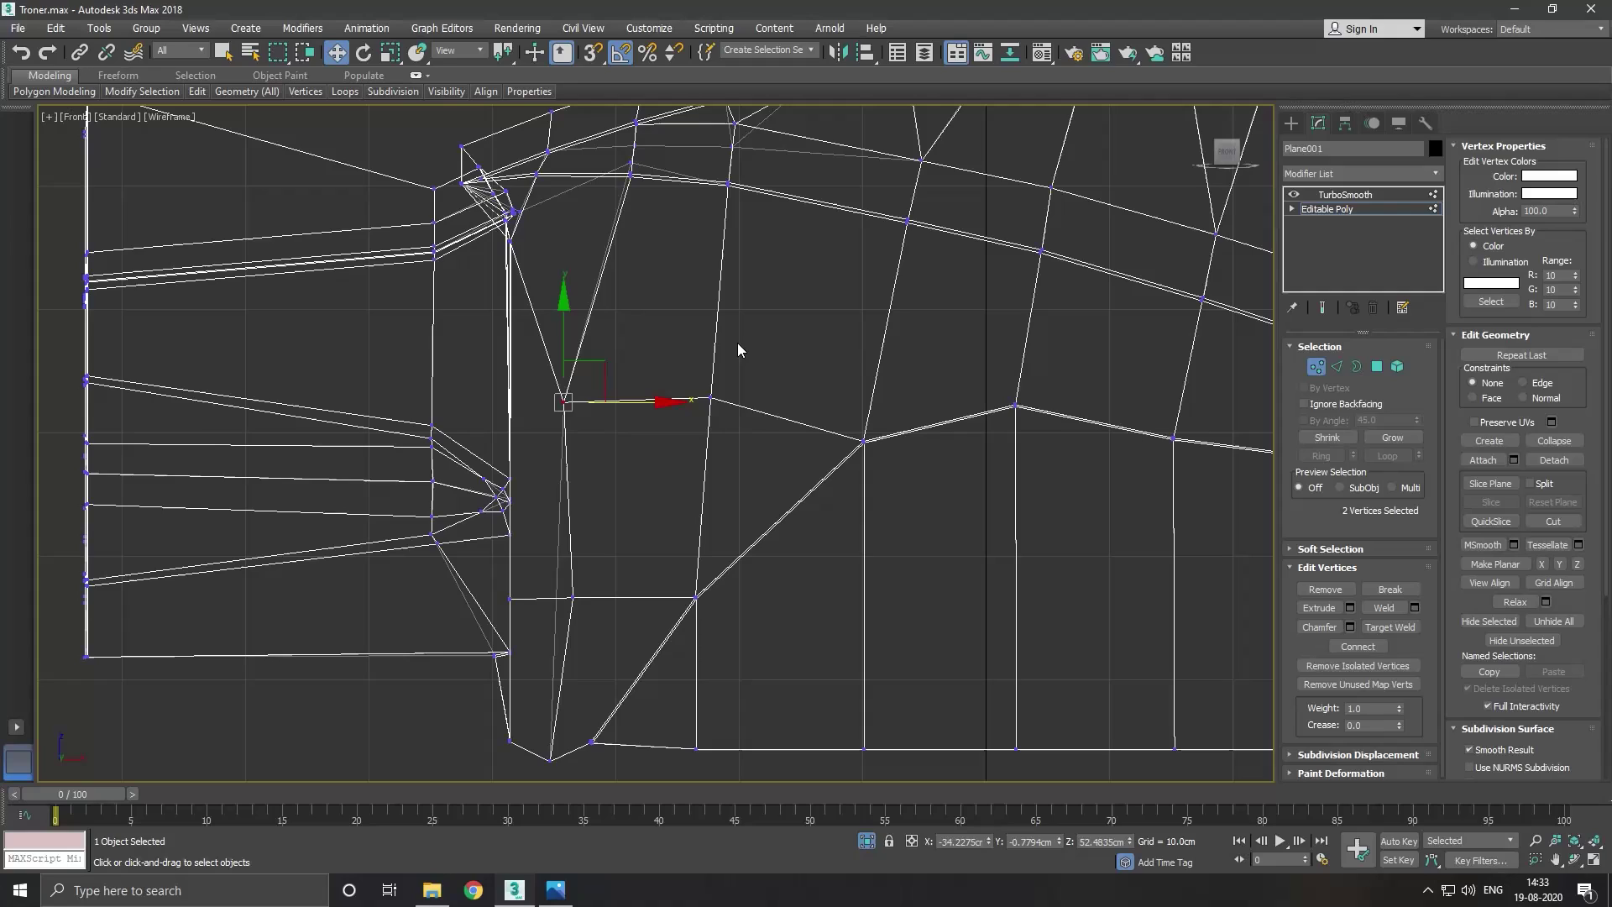
pyautogui.click(23, 52)
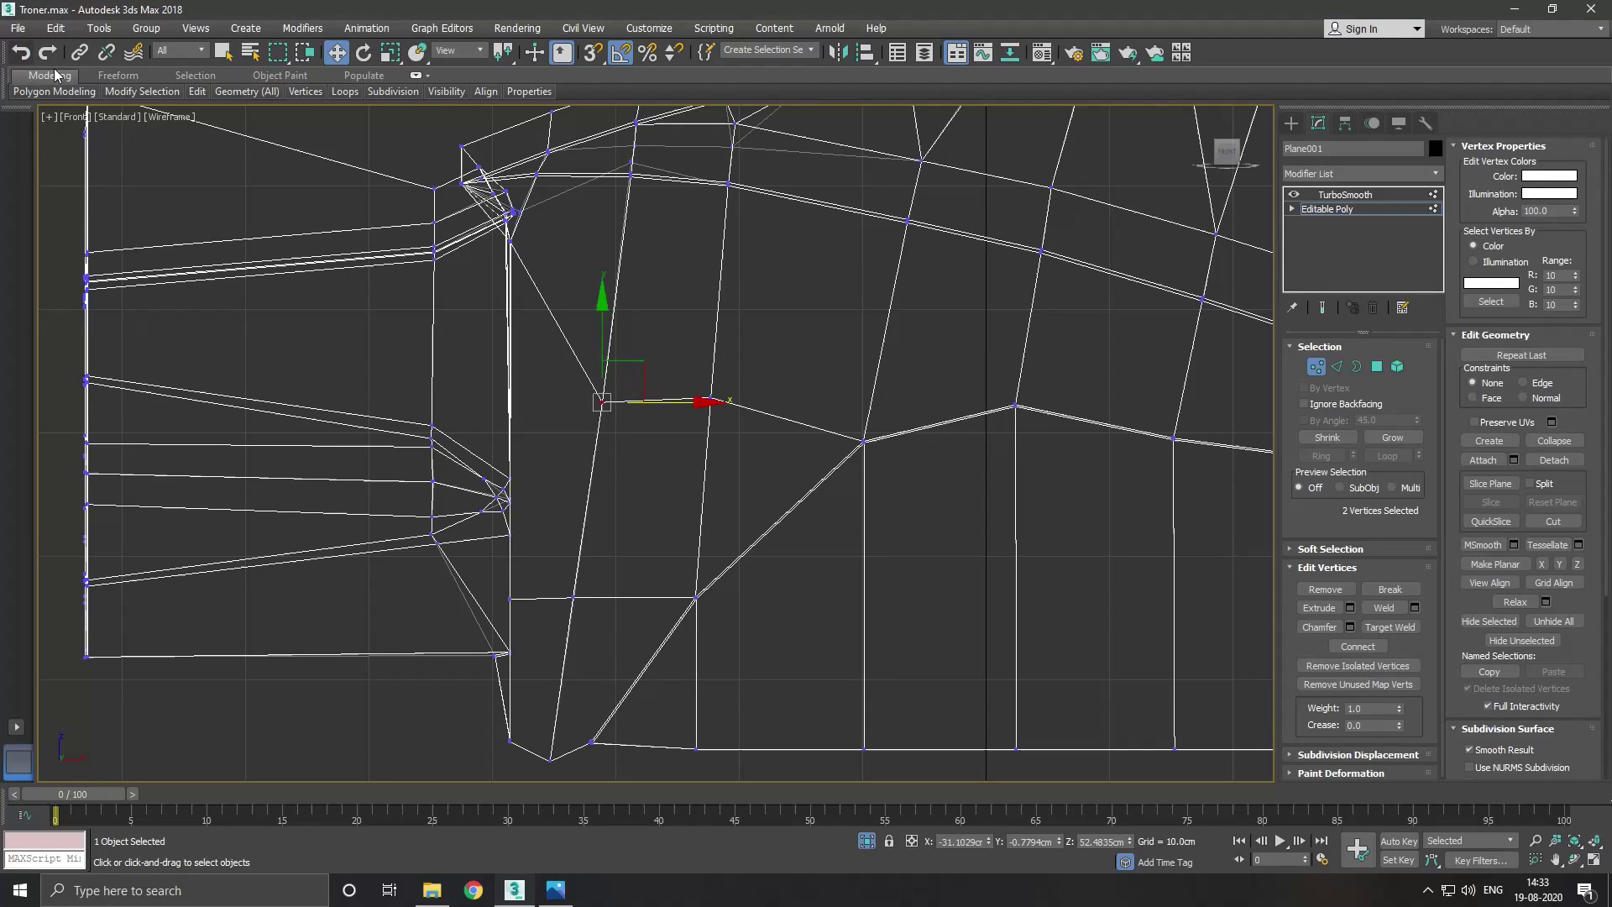
pyautogui.click(623, 295)
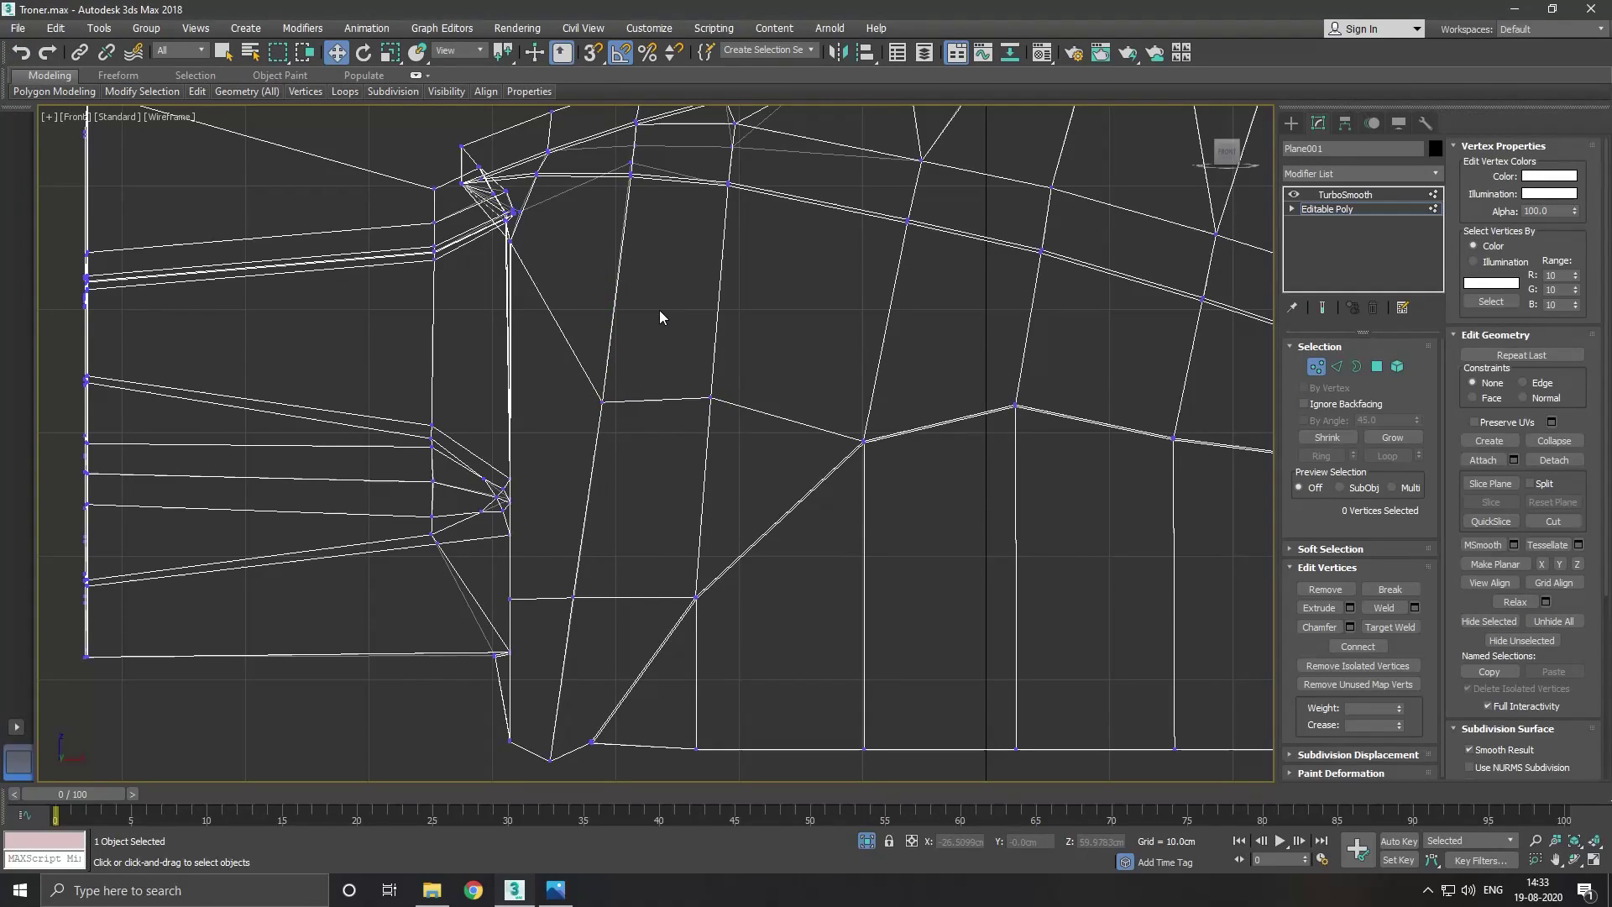
# Raise and shift the four top vertices left, aligning both left corner vertices into a straight line.
pyautogui.moveTo(685, 355); pyautogui.dragTo(630, 371, button='middle')
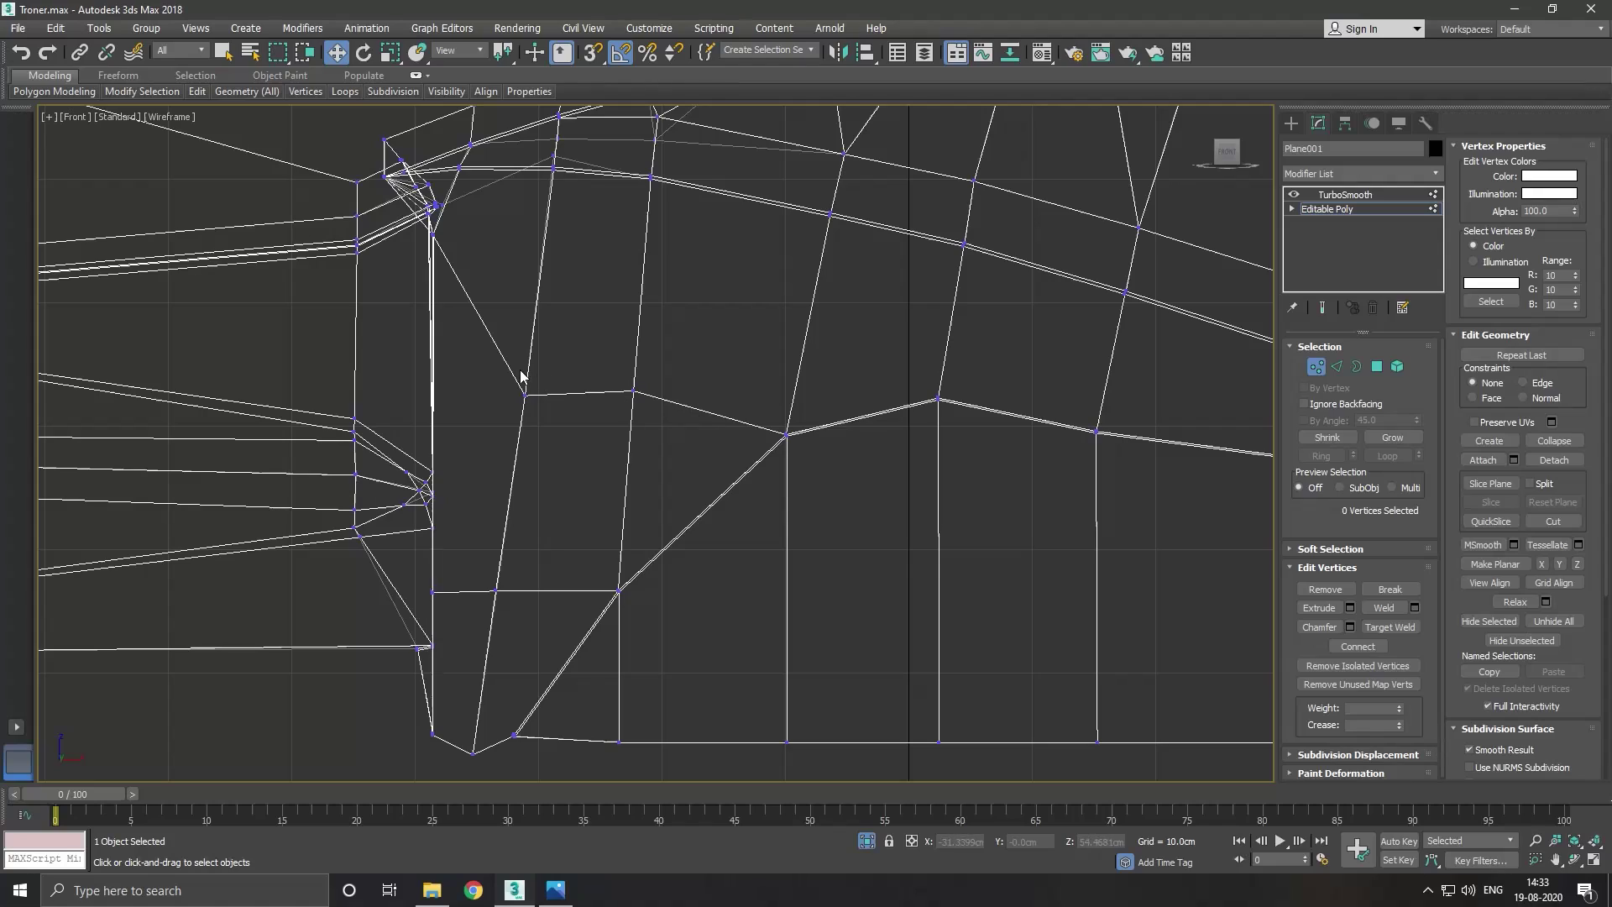
pyautogui.moveTo(767, 432); pyautogui.dragTo(654, 420)
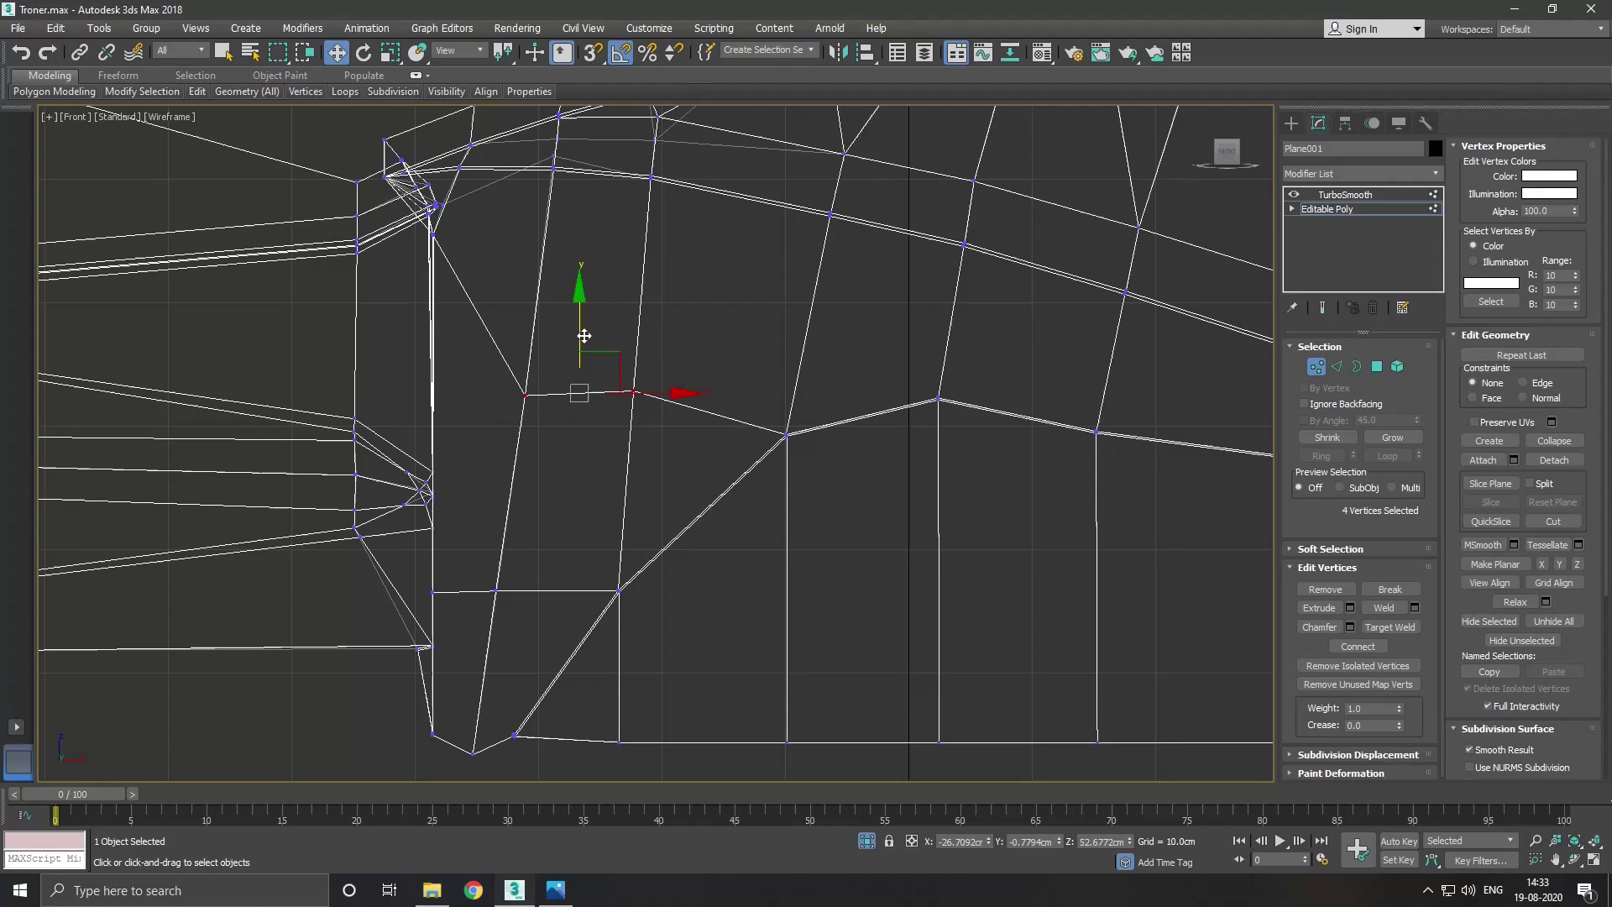
pyautogui.moveTo(581, 339); pyautogui.dragTo(580, 321)
pyautogui.moveTo(672, 372); pyautogui.dragTo(609, 370)
pyautogui.click(495, 591)
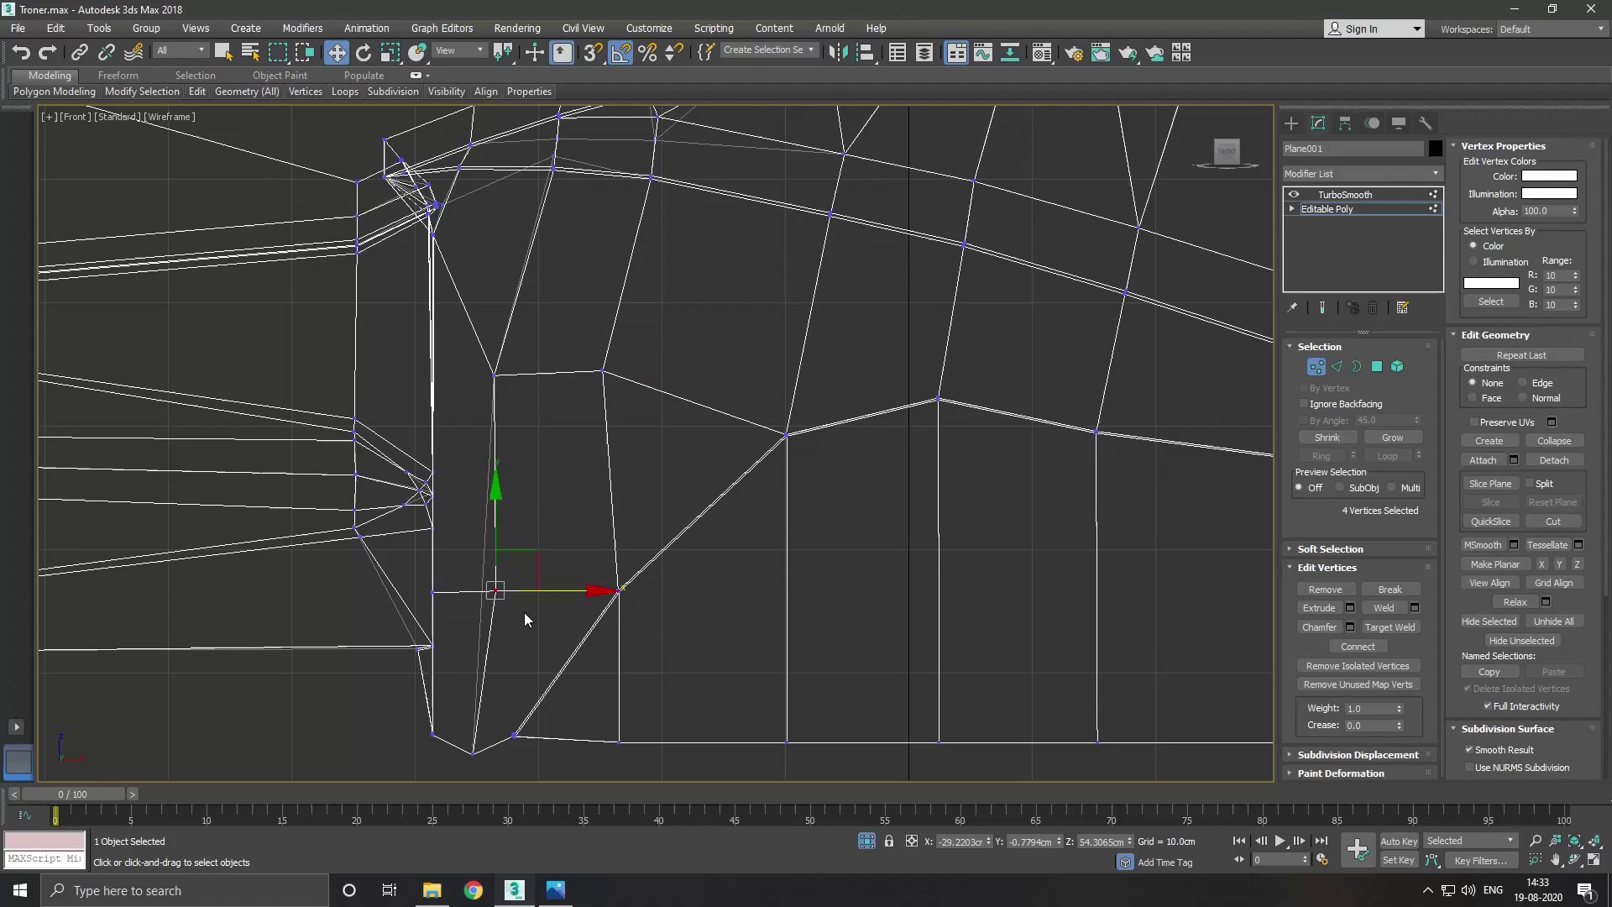
pyautogui.moveTo(567, 592); pyautogui.dragTo(547, 592)
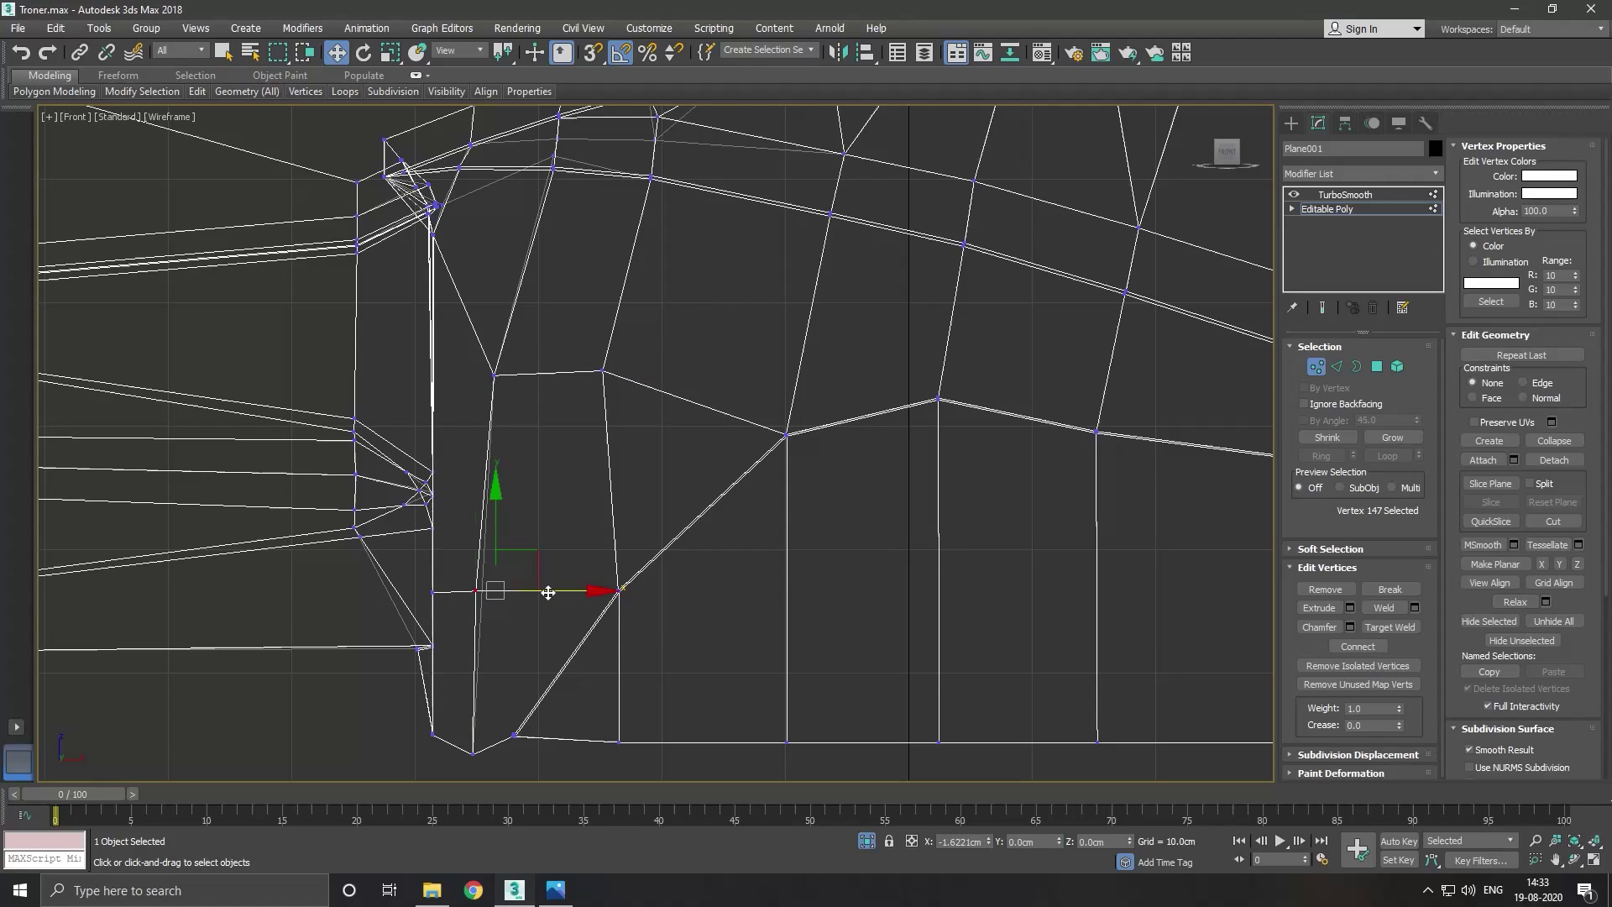
pyautogui.click(523, 433)
pyautogui.click(487, 372)
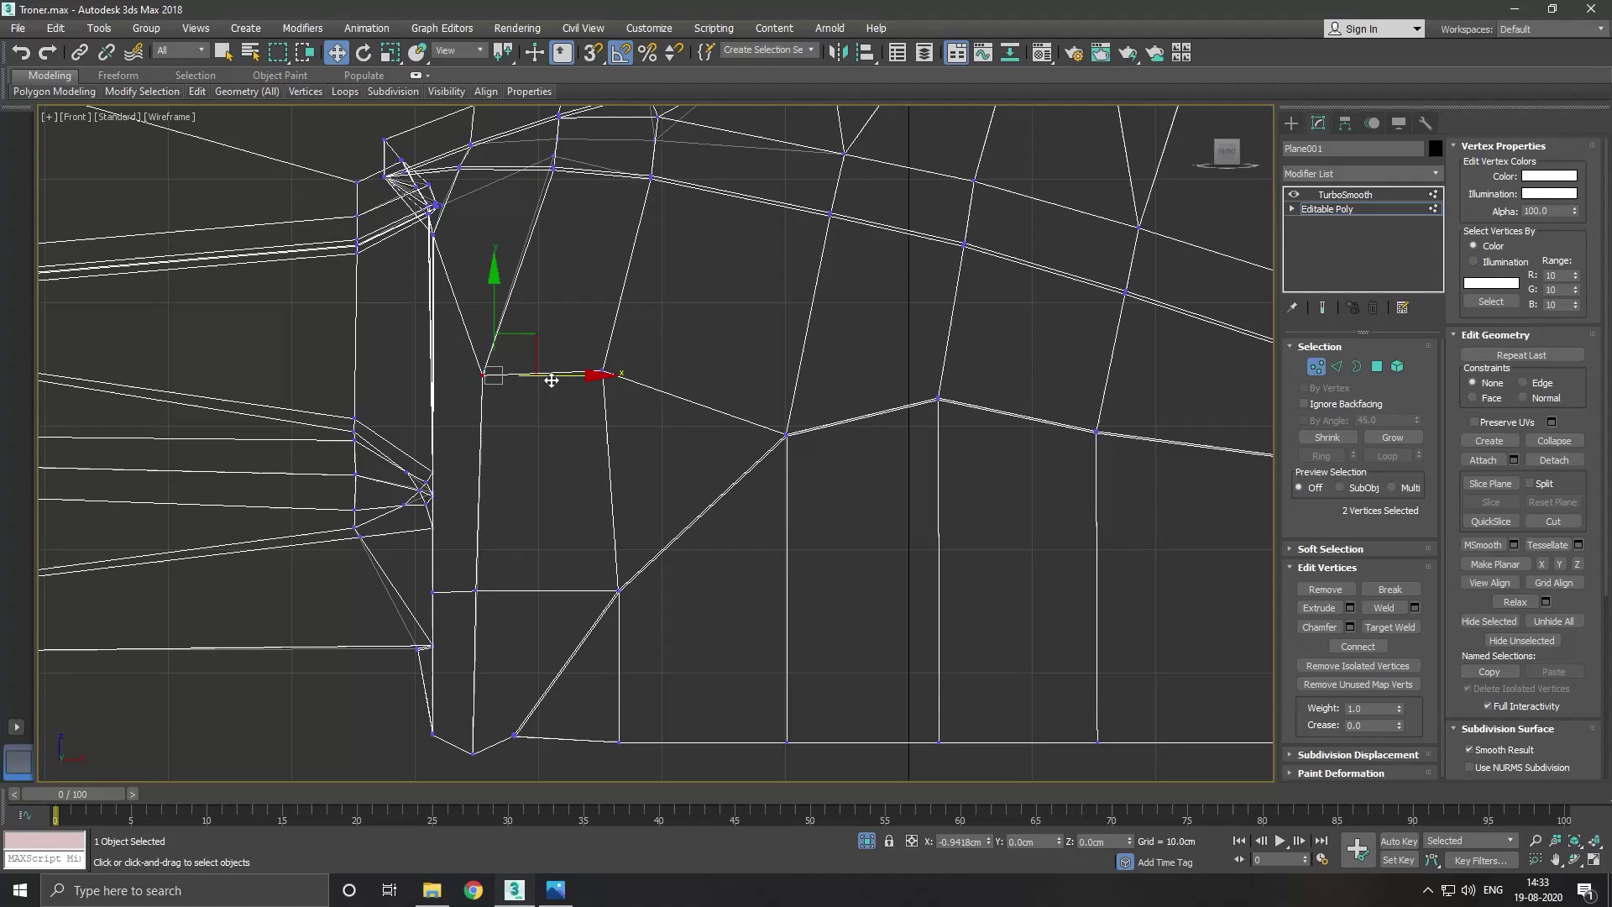
pyautogui.click(571, 446)
pyautogui.moveTo(559, 378)
pyautogui.mouseDown()
pyautogui.moveTo(630, 407)
pyautogui.moveTo(719, 379)
pyautogui.mouseUp()
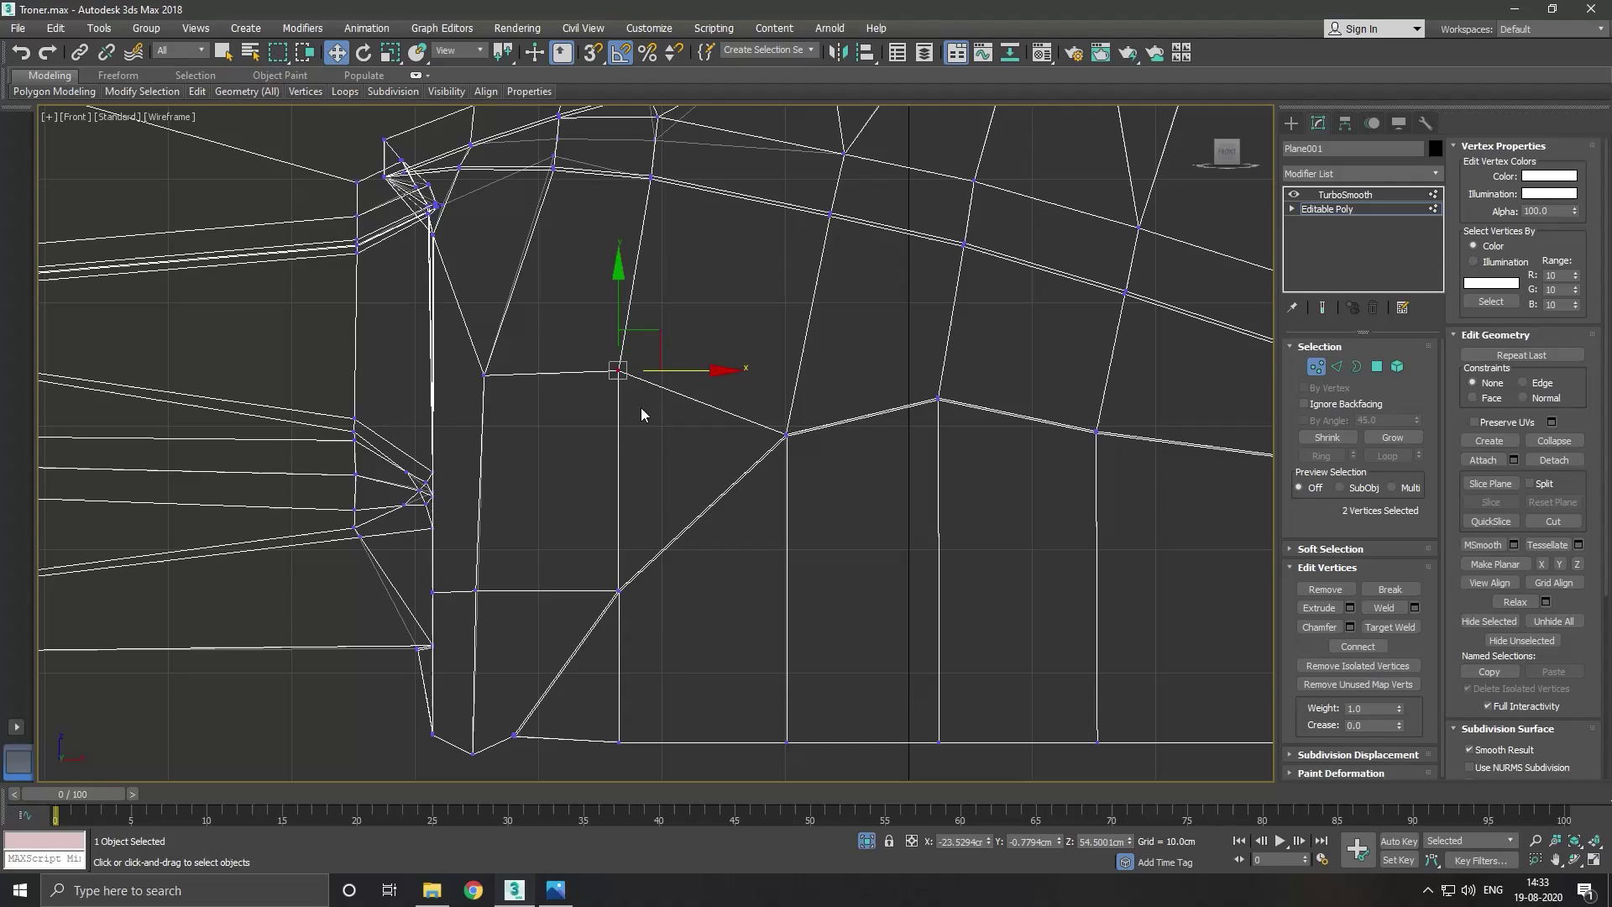
pyautogui.click(1332, 442)
pyautogui.click(1377, 366)
pyautogui.click(568, 481)
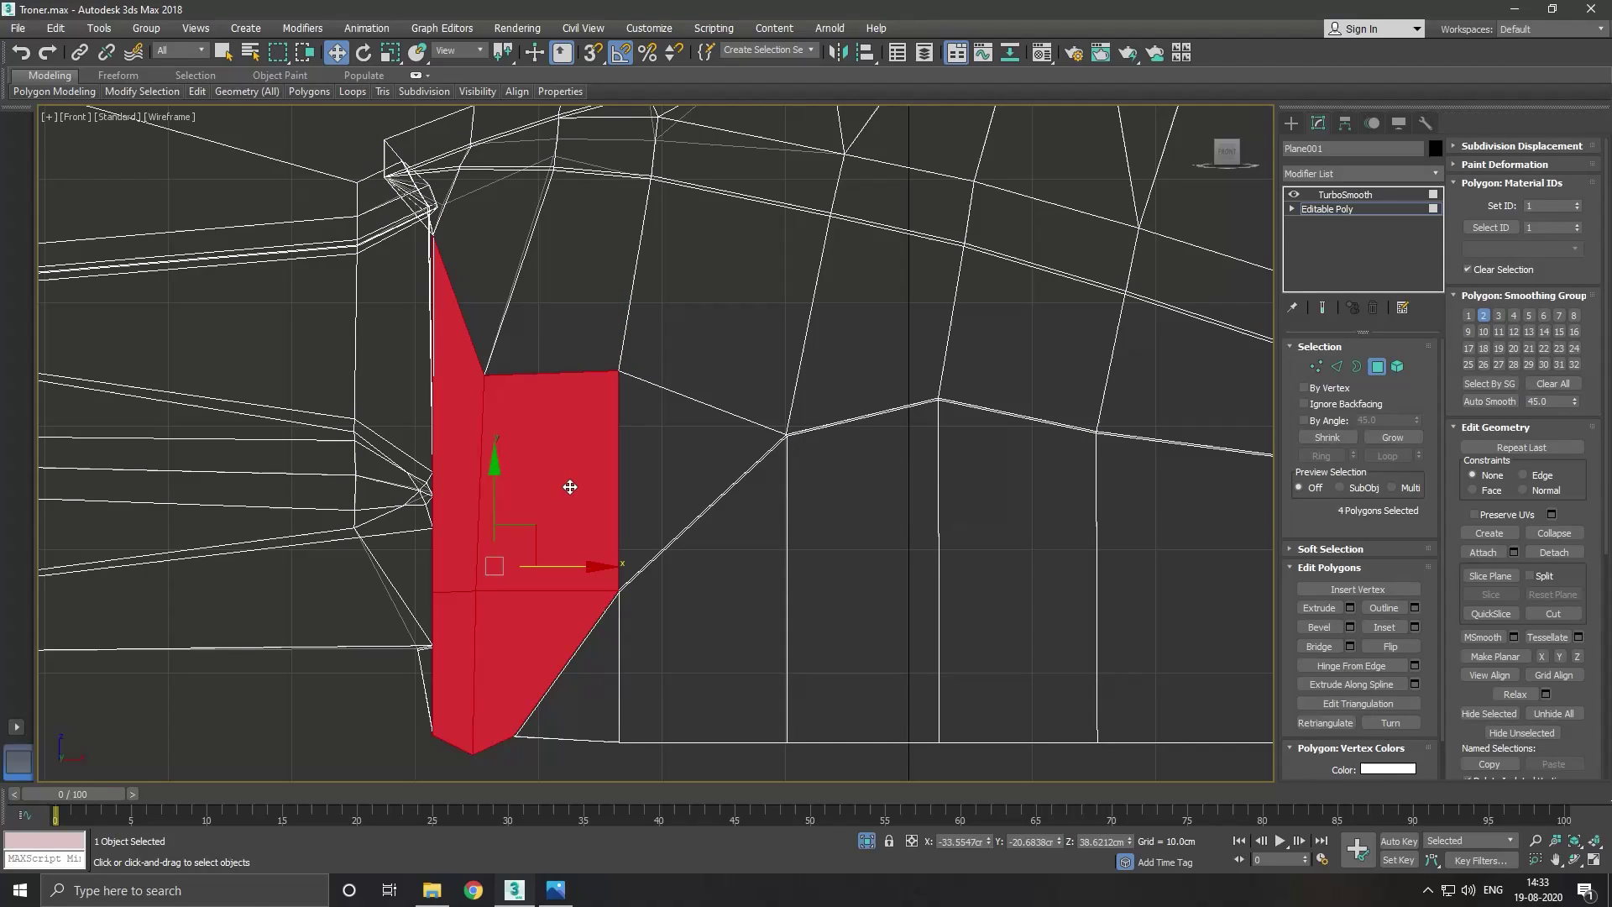
pyautogui.click(589, 502)
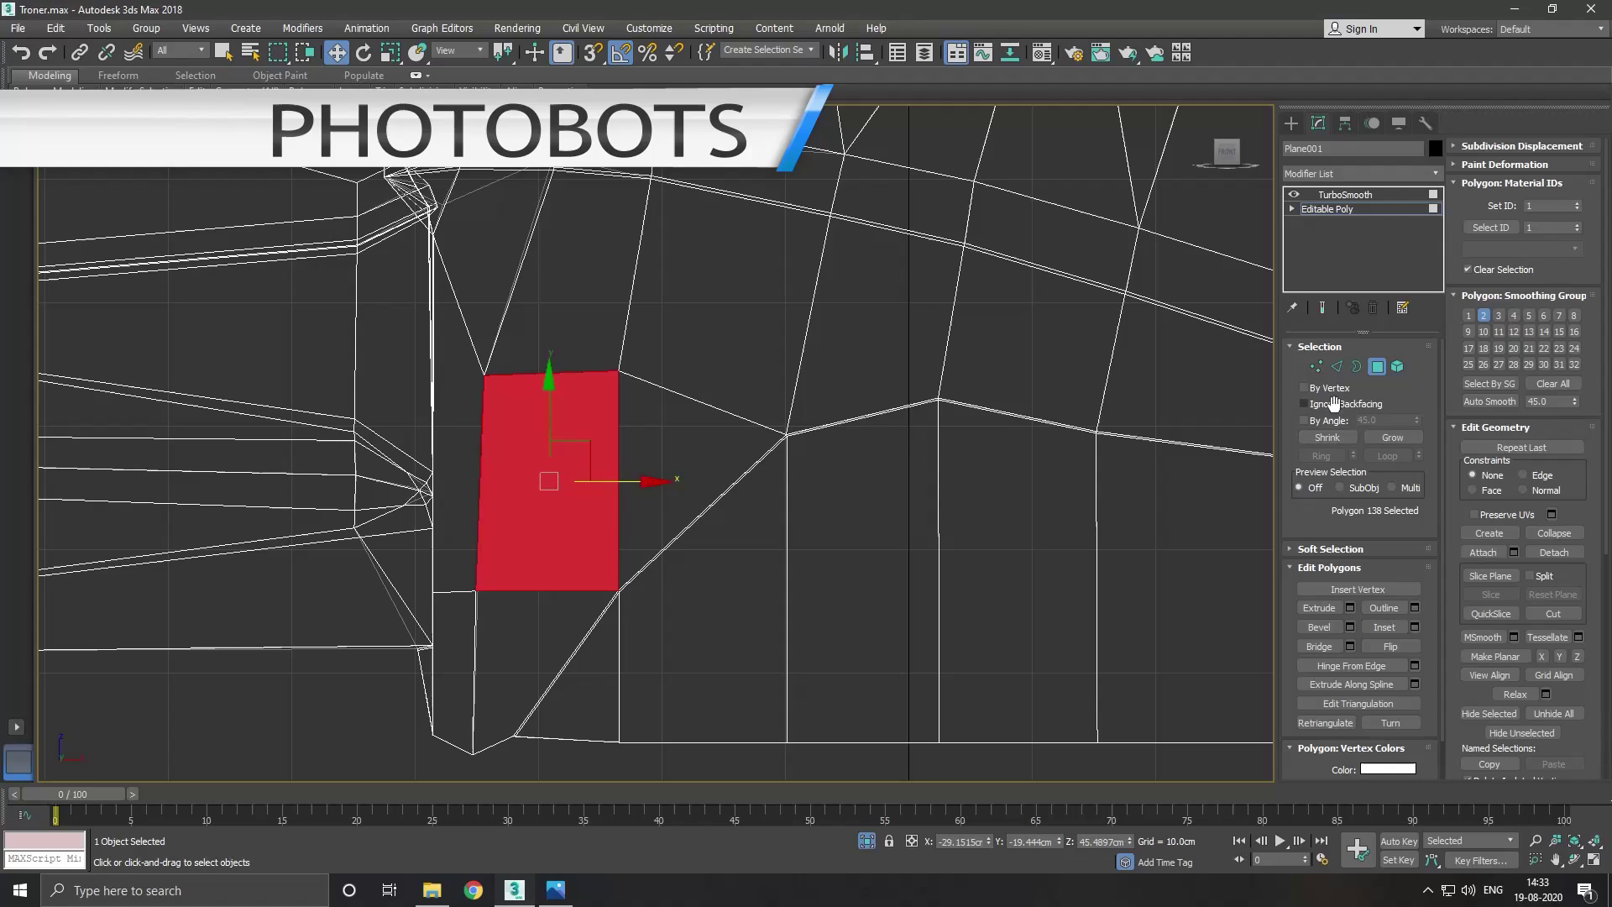
pyautogui.click(1316, 366)
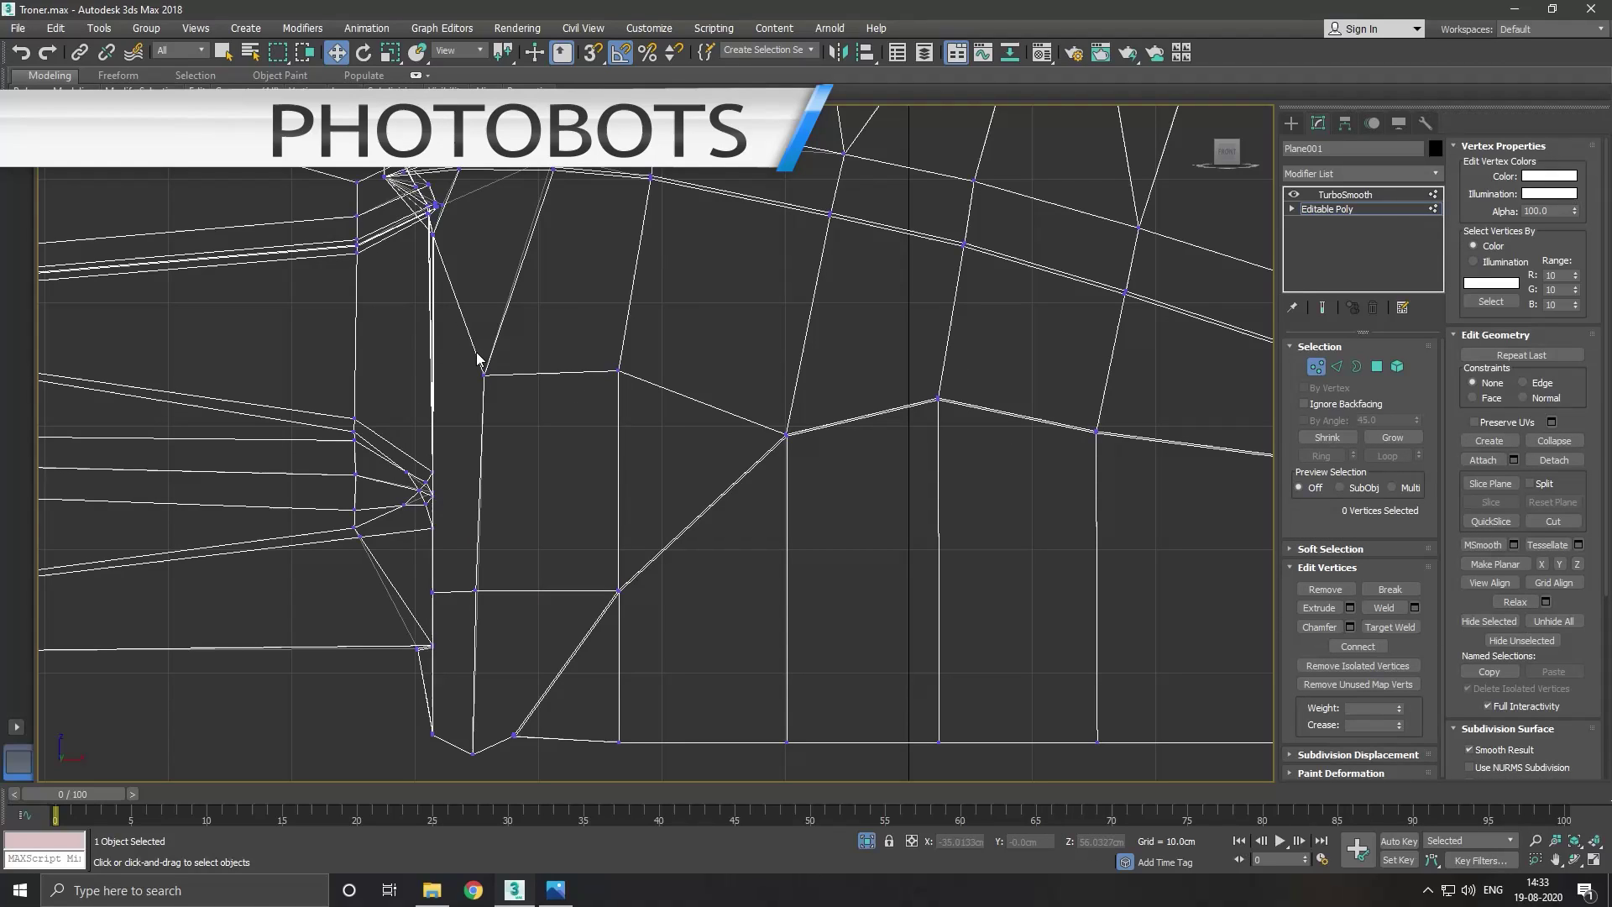
pyautogui.moveTo(498, 393); pyautogui.dragTo(546, 380)
pyautogui.click(597, 404)
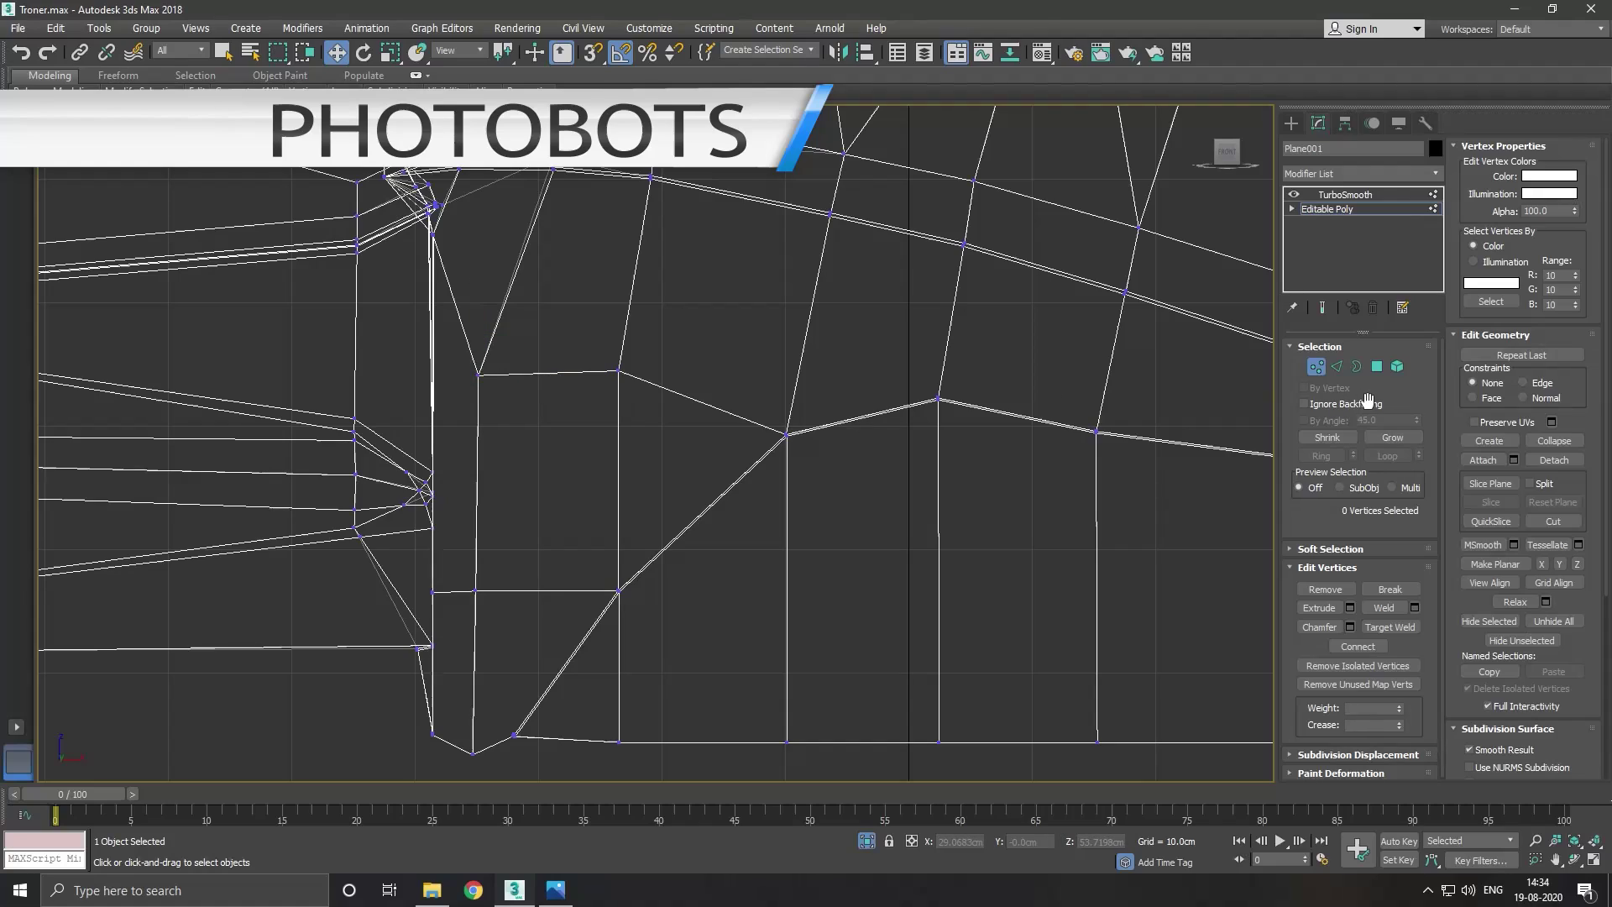
pyautogui.click(1367, 369)
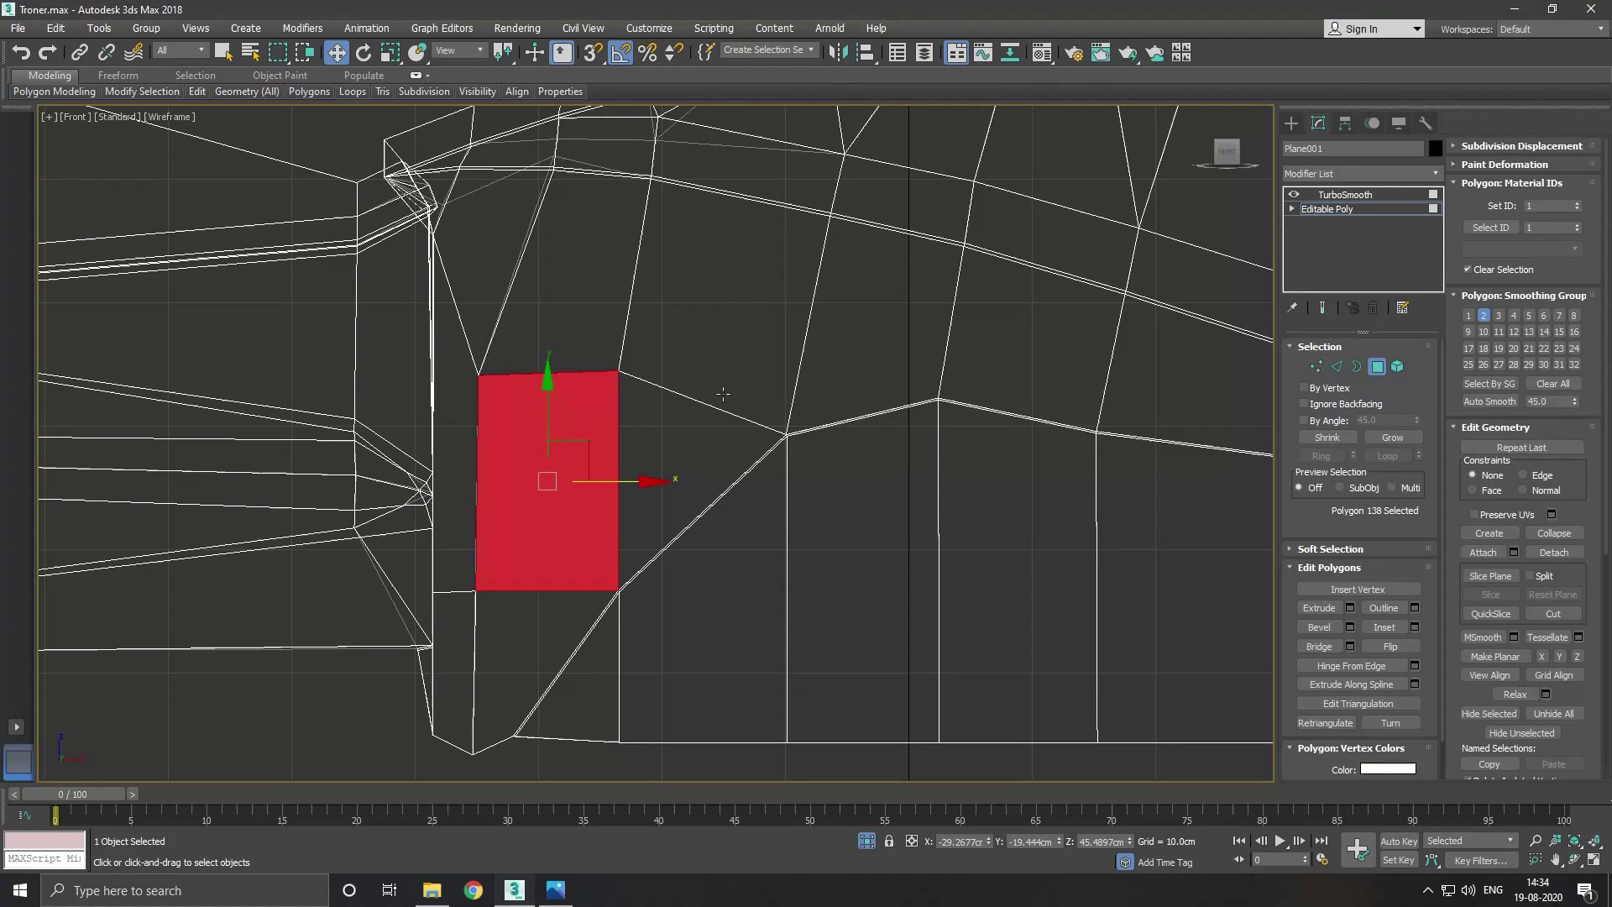
pyautogui.keyDown('ctrl'); pyautogui.click(526, 644); pyautogui.keyUp('ctrl')
pyautogui.keyDown('ctrl'); pyautogui.click(472, 617); pyautogui.keyUp('ctrl')
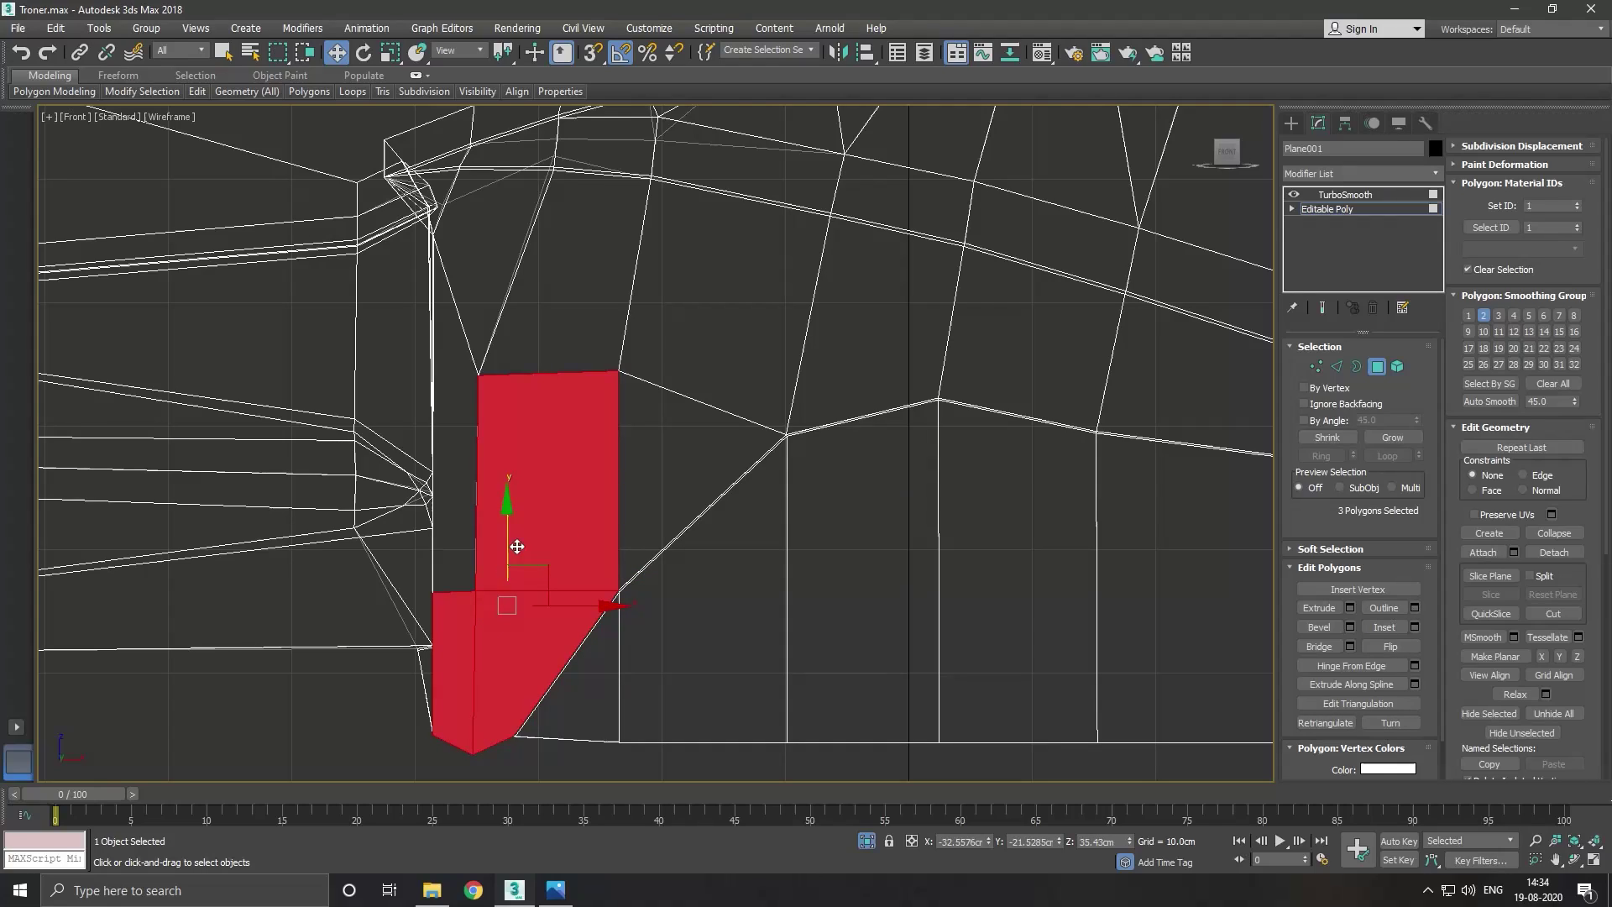
pyautogui.keyDown('ctrl'); pyautogui.click(469, 553); pyautogui.keyUp('ctrl')
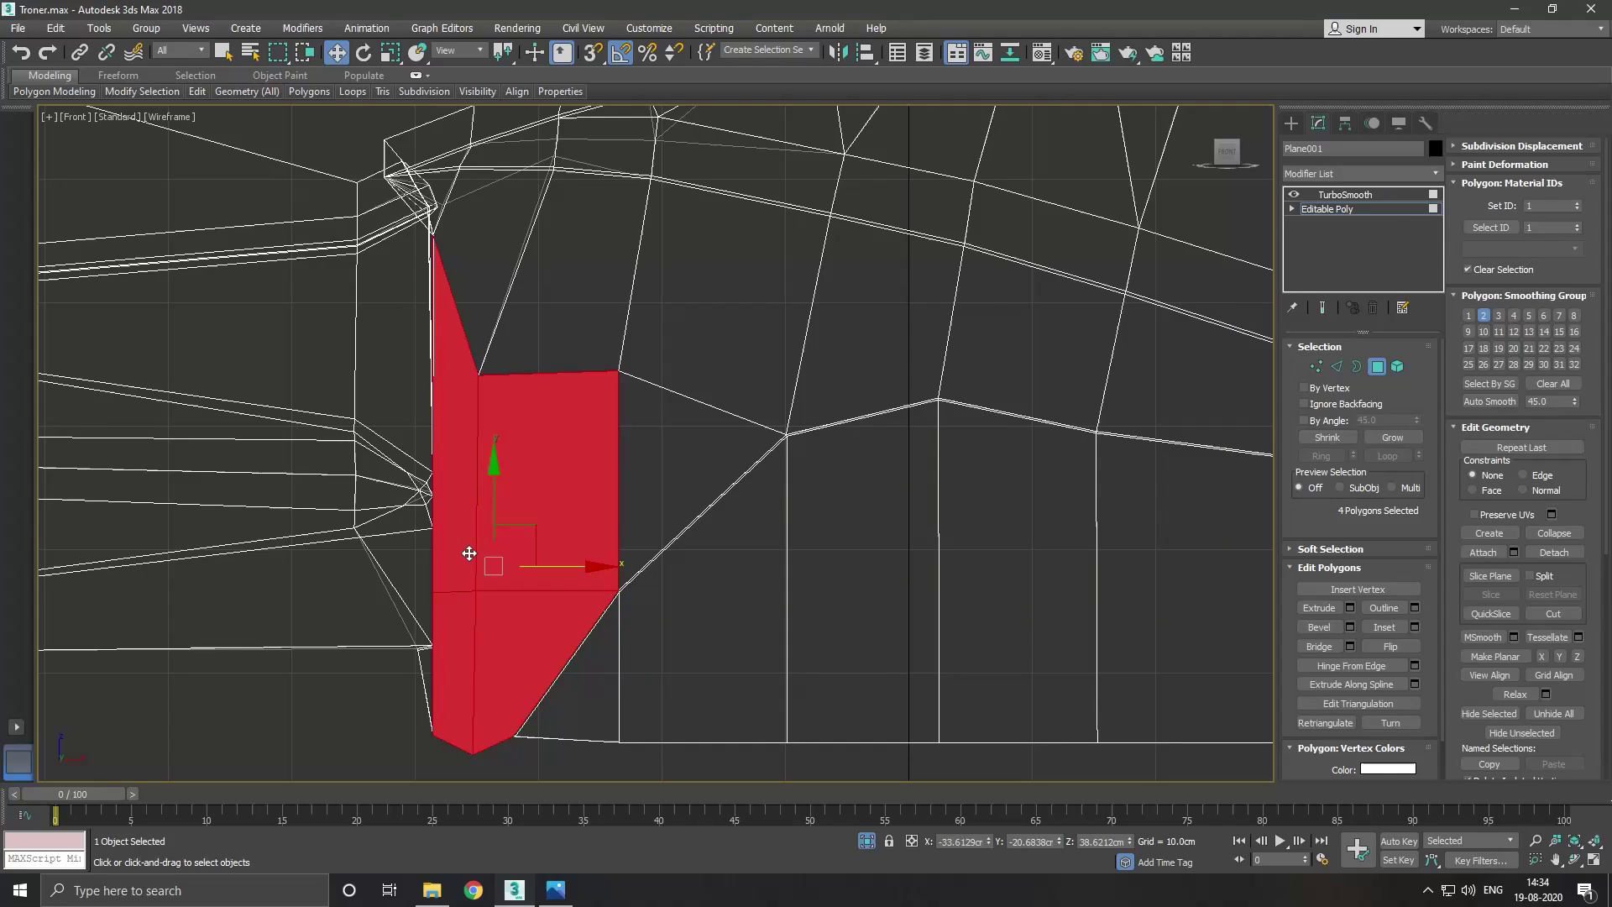
pyautogui.click(588, 497)
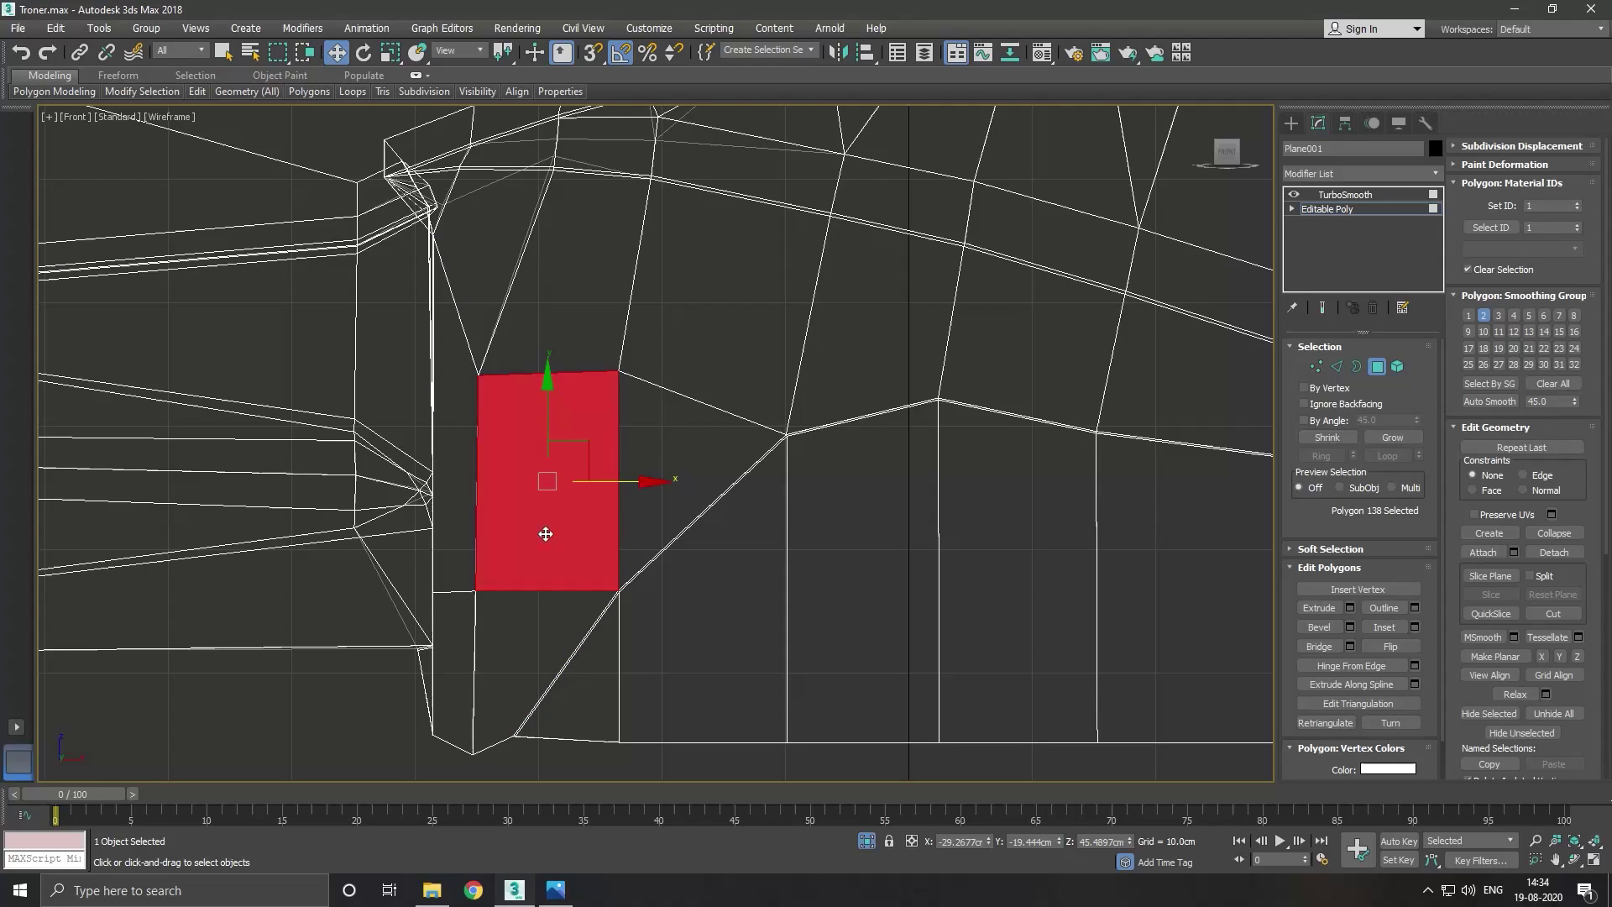
pyautogui.keyDown('ctrl'); pyautogui.click(528, 611); pyautogui.keyUp('ctrl')
pyautogui.keyDown('ctrl'); pyautogui.click(462, 623); pyautogui.keyUp('ctrl')
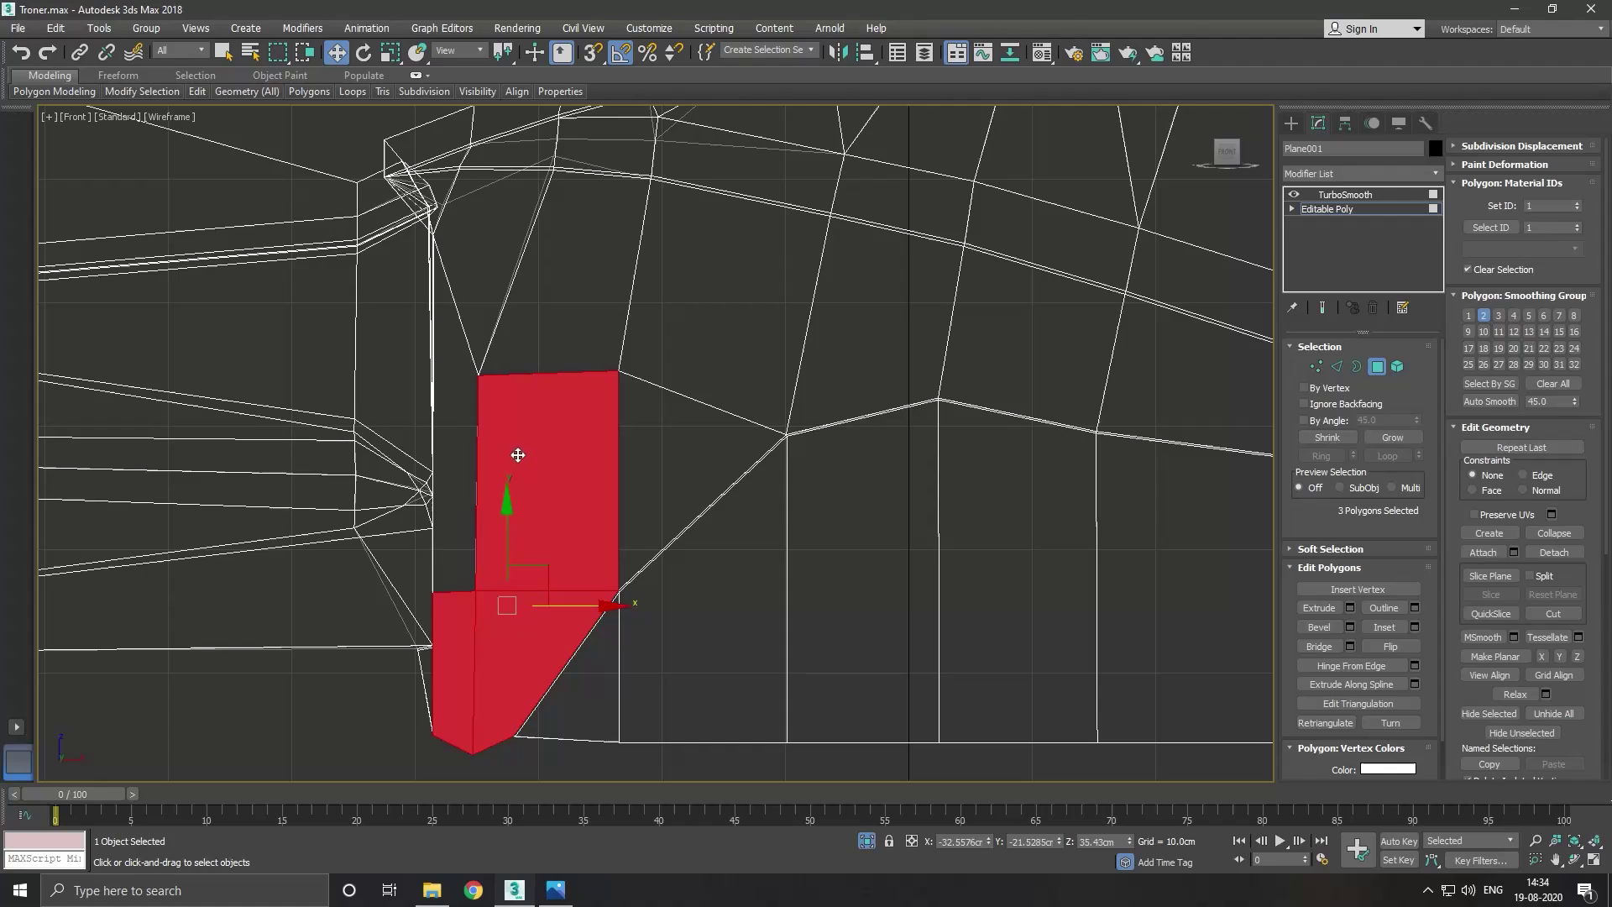
pyautogui.keyDown('ctrl'); pyautogui.click(471, 444); pyautogui.keyUp('ctrl')
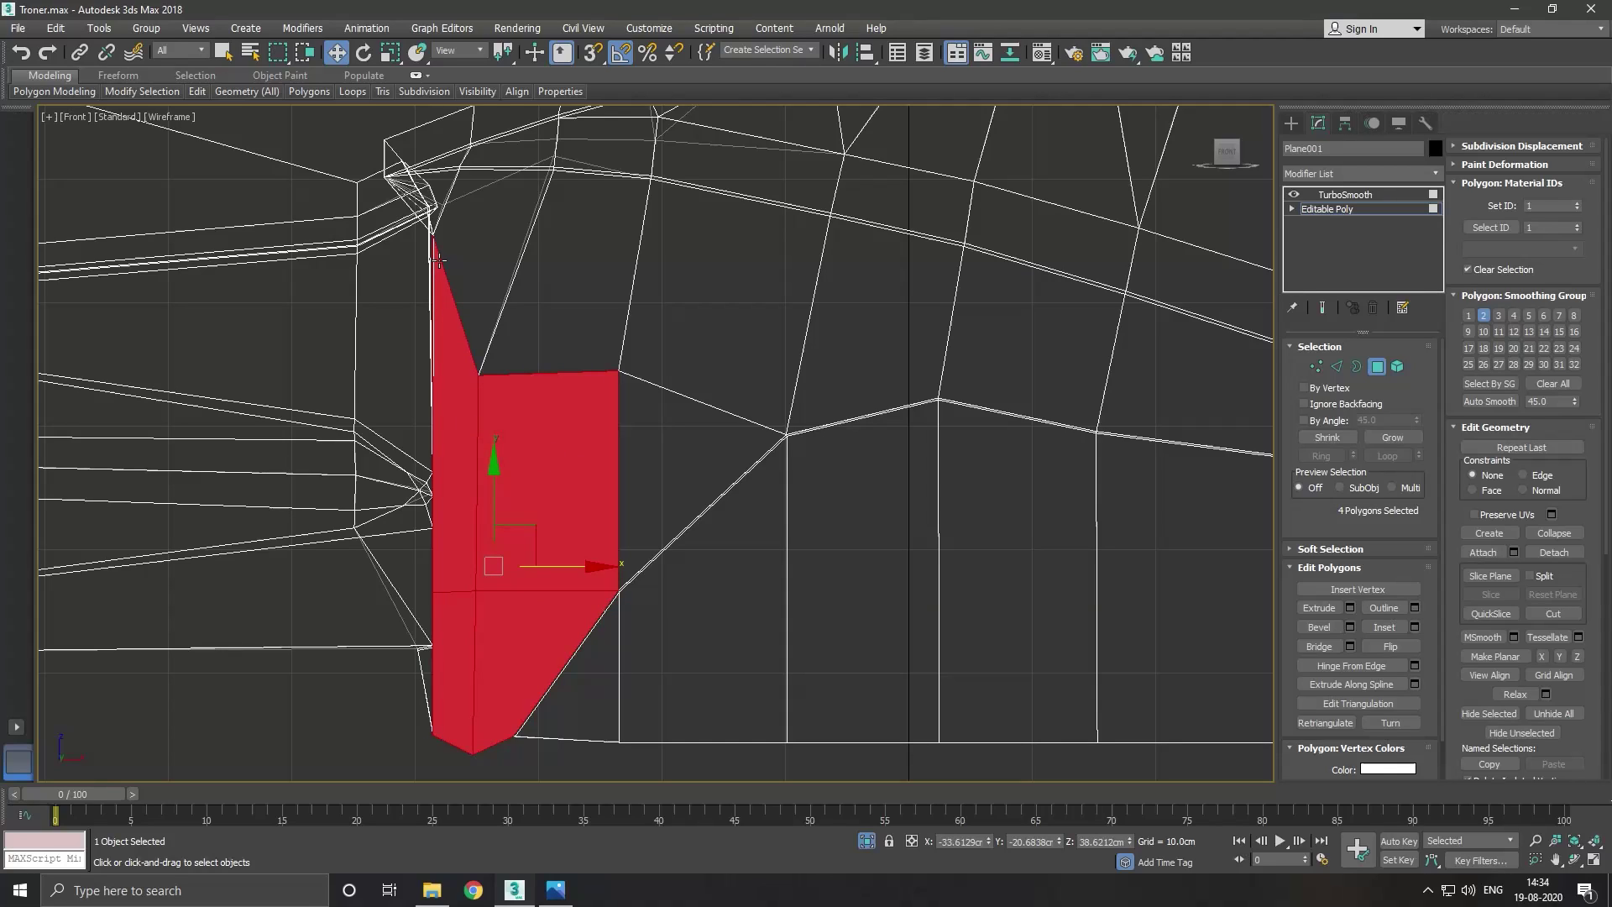
pyautogui.scroll(2, 463, 303)
pyautogui.scroll(1, 507, 338)
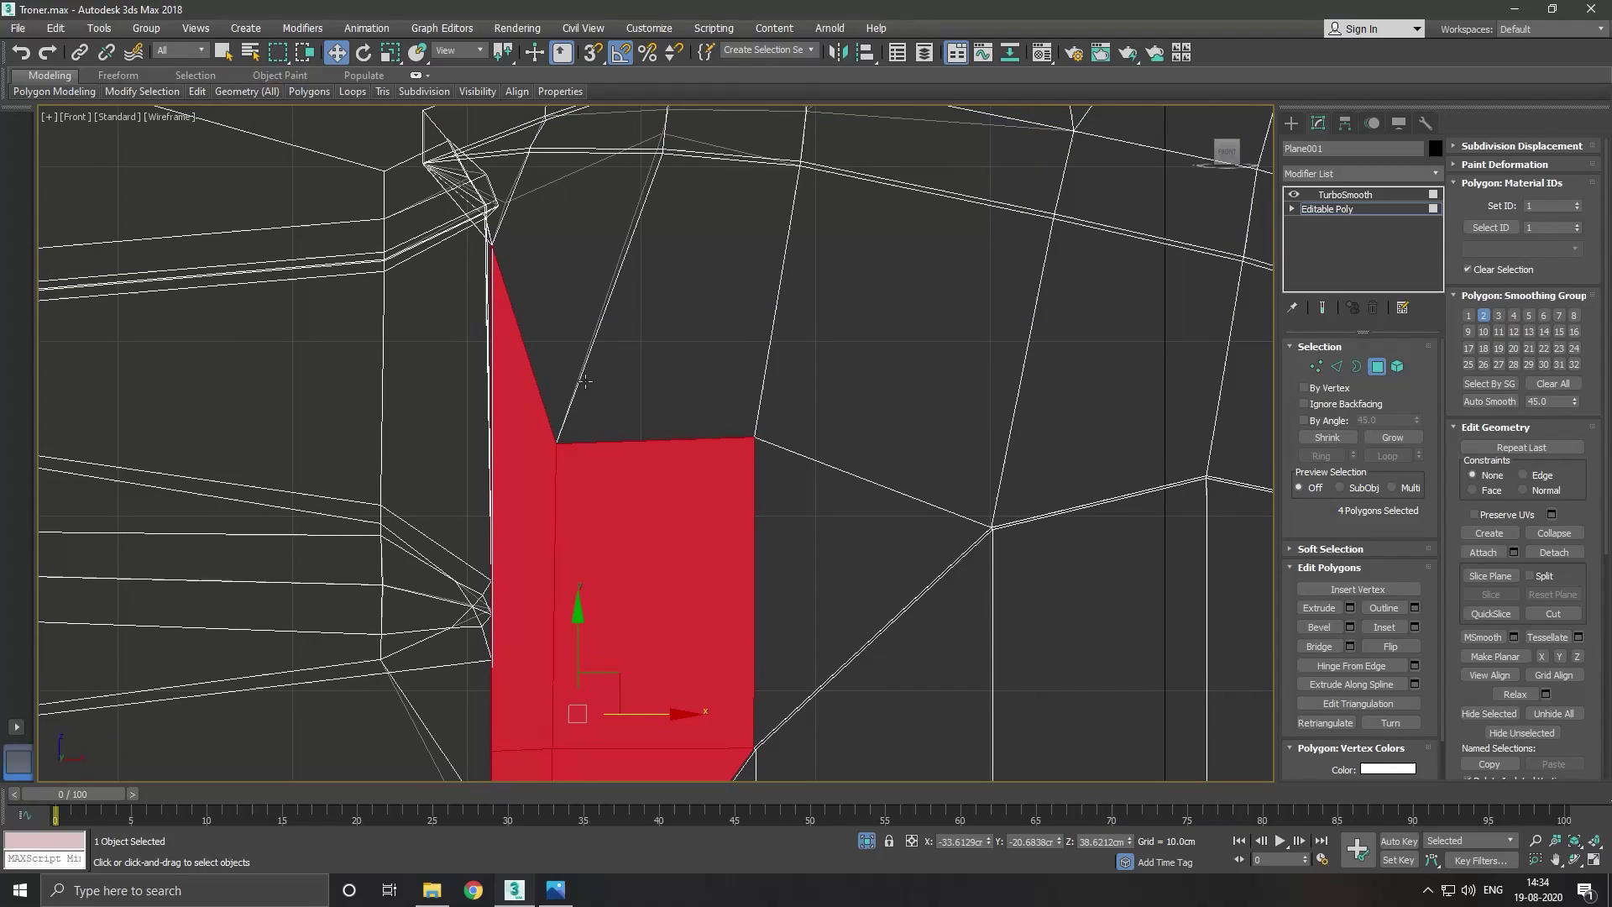
# In Vertex mode, pull the panel's top apex vertices down to the panel's top.
pyautogui.click(1317, 366)
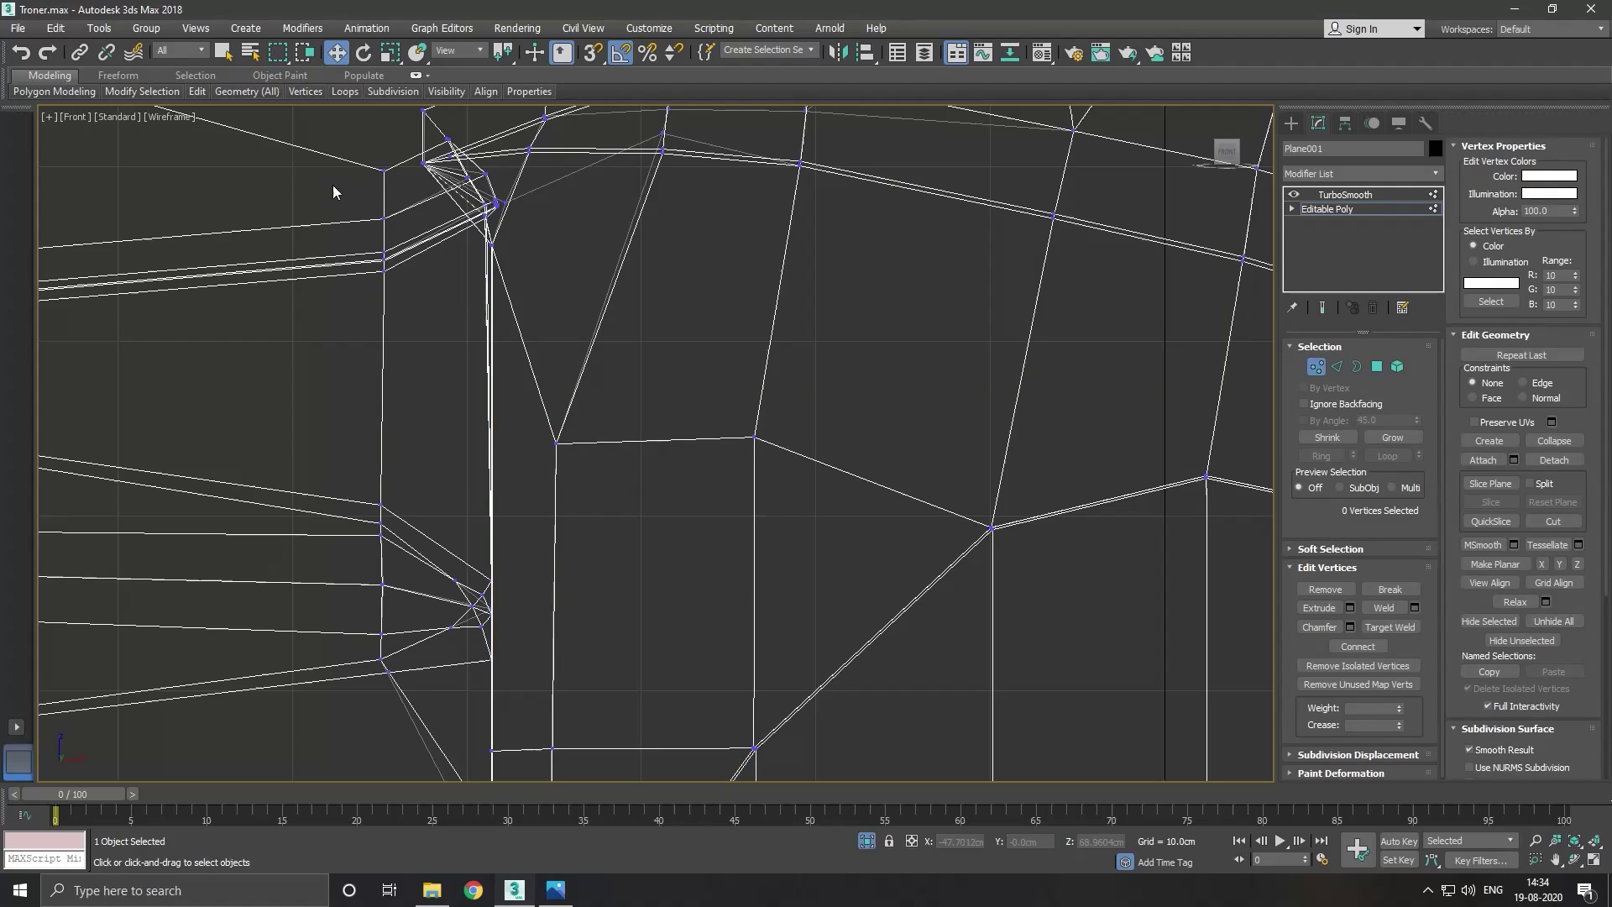
pyautogui.scroll(2, 501, 248)
pyautogui.scroll(2, 493, 253)
pyautogui.scroll(2, 494, 252)
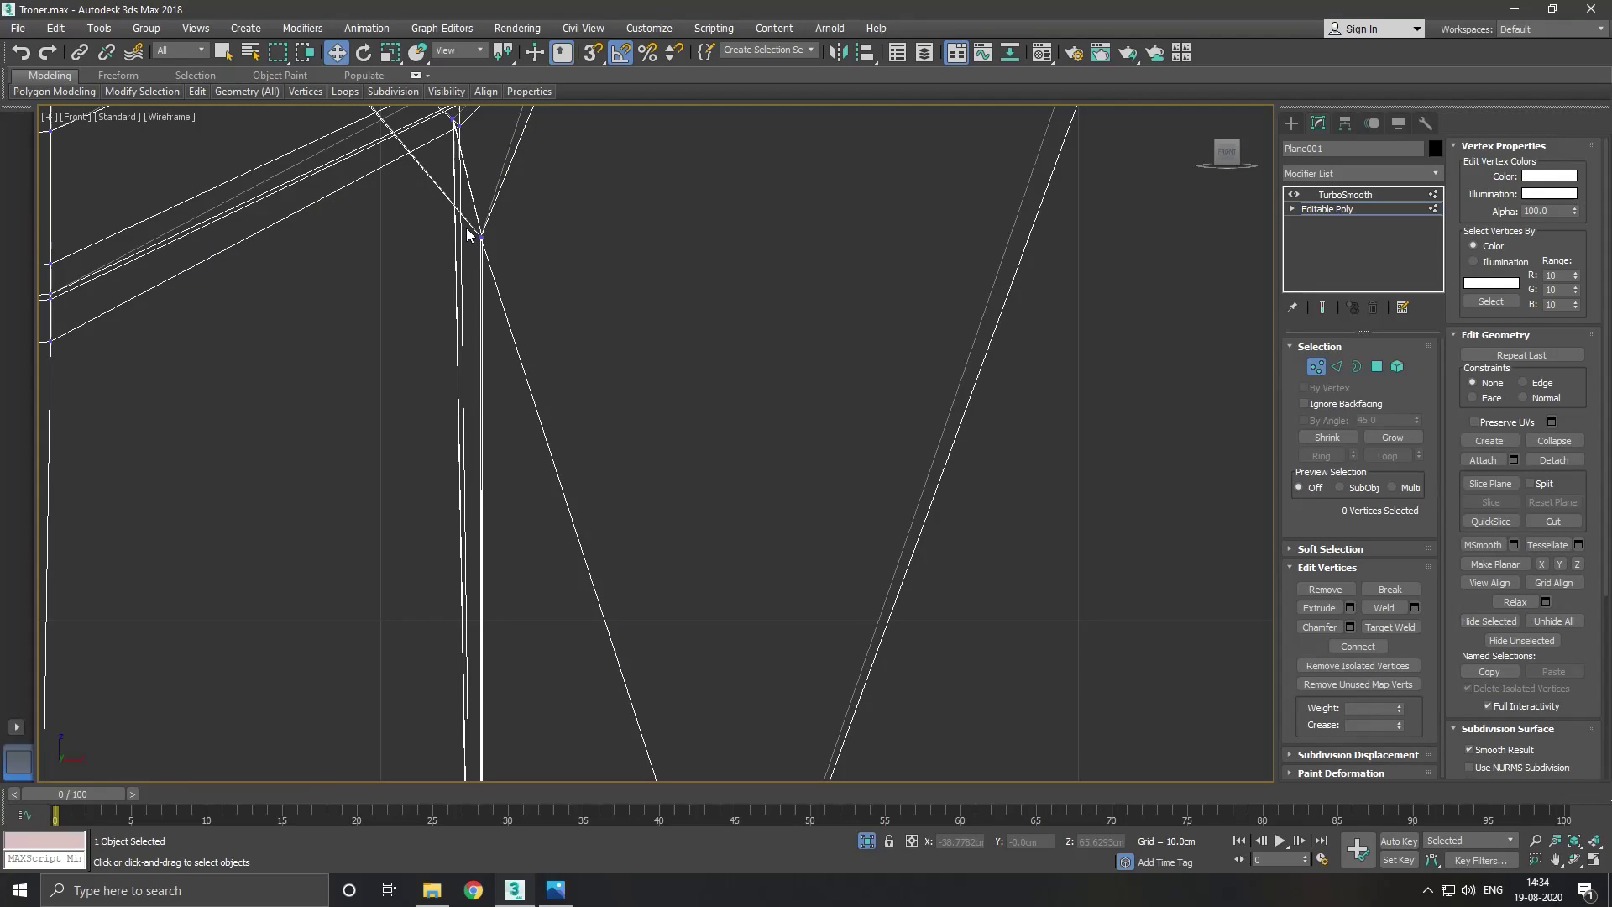
pyautogui.moveTo(468, 234); pyautogui.dragTo(514, 267)
pyautogui.scroll(-2, 494, 223)
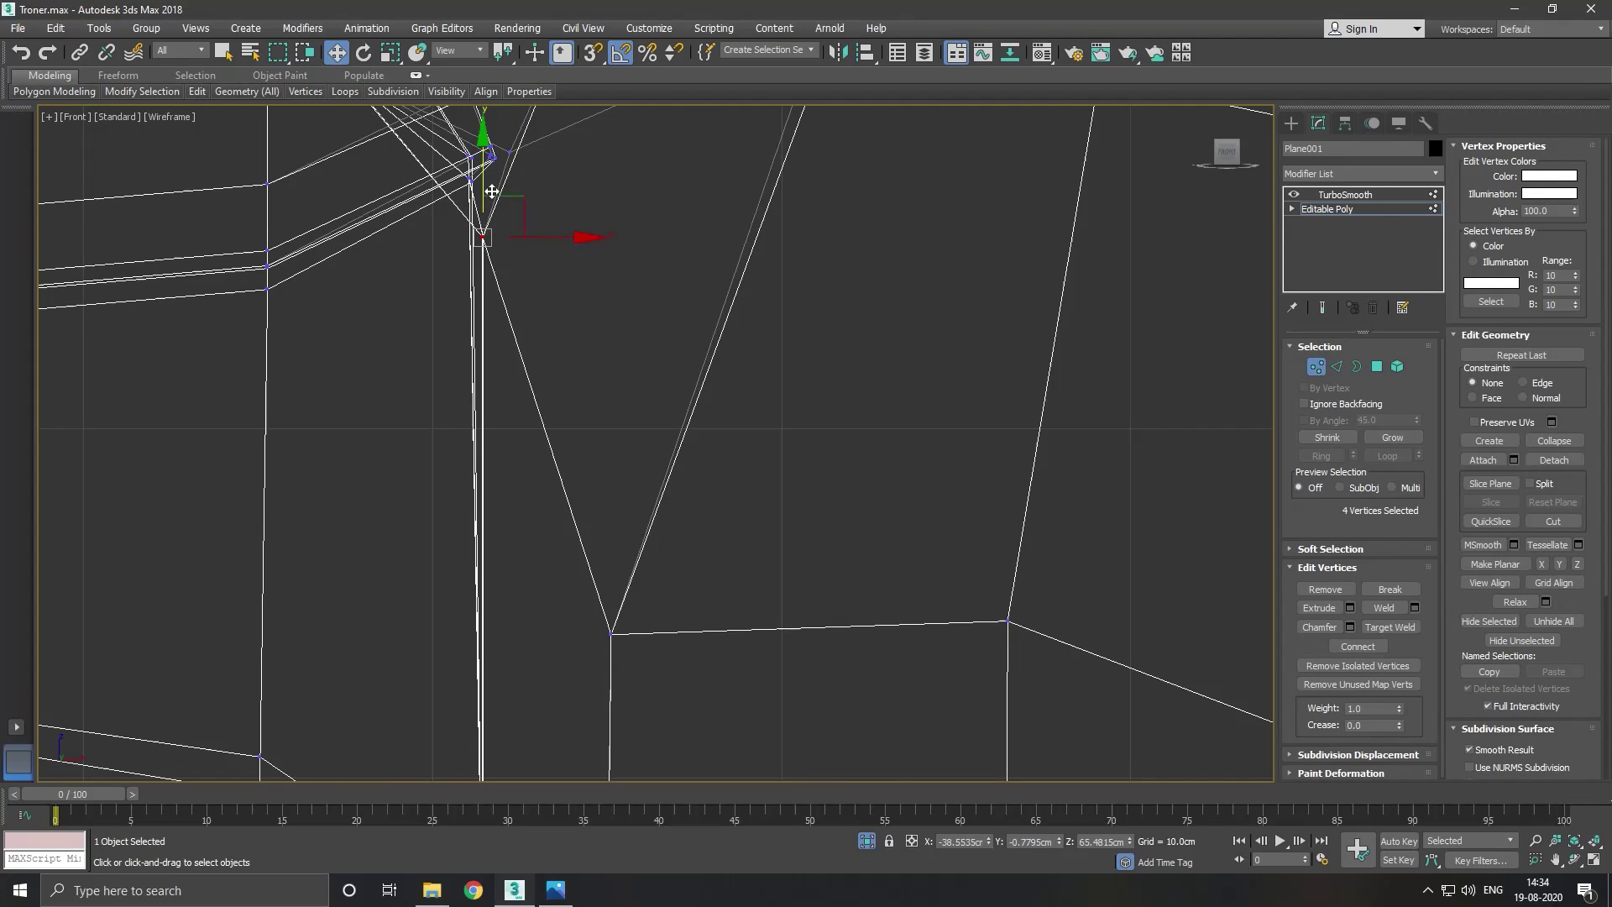
pyautogui.moveTo(492, 191); pyautogui.dragTo(499, 563)
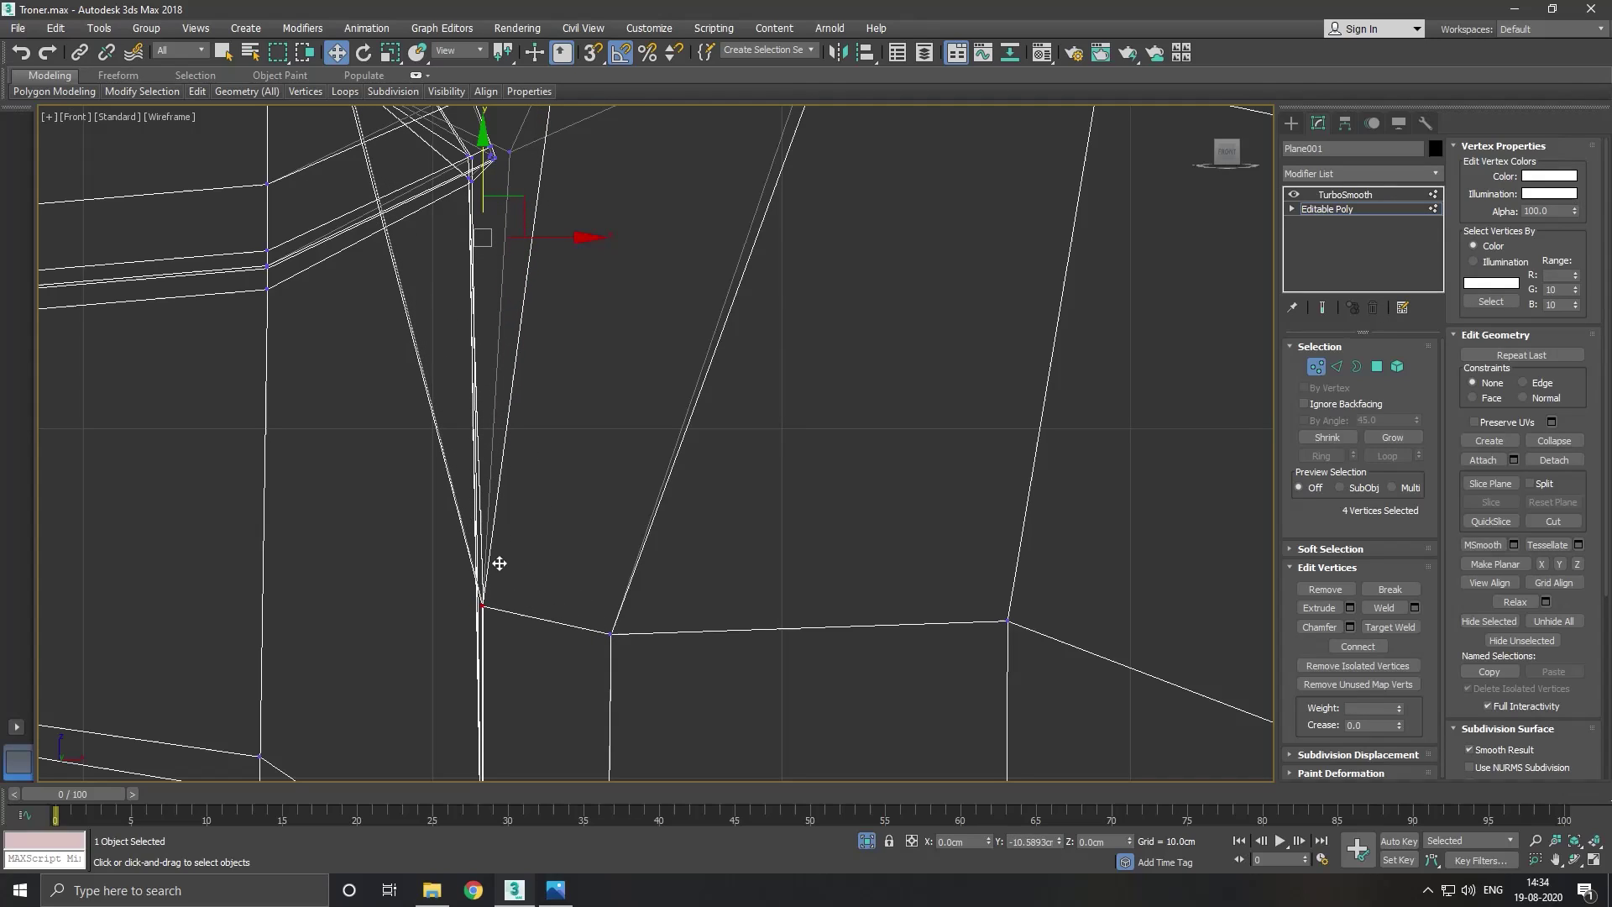
pyautogui.scroll(-2, 501, 383)
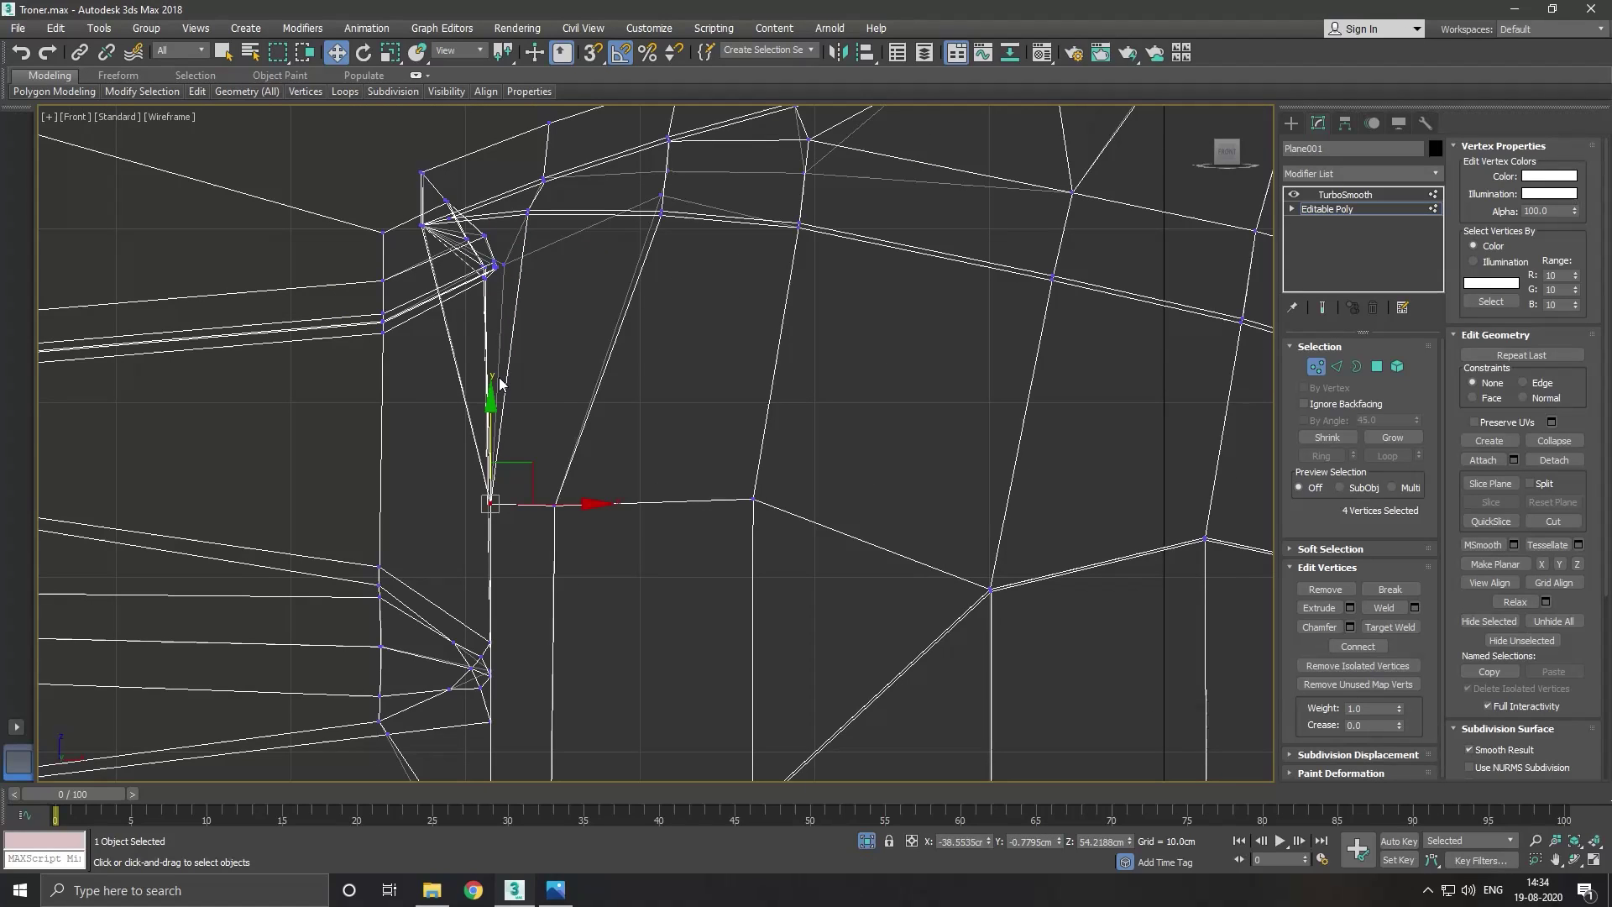
# Undo the apex vertex move in the shaded perspective view.
pyautogui.press('p')
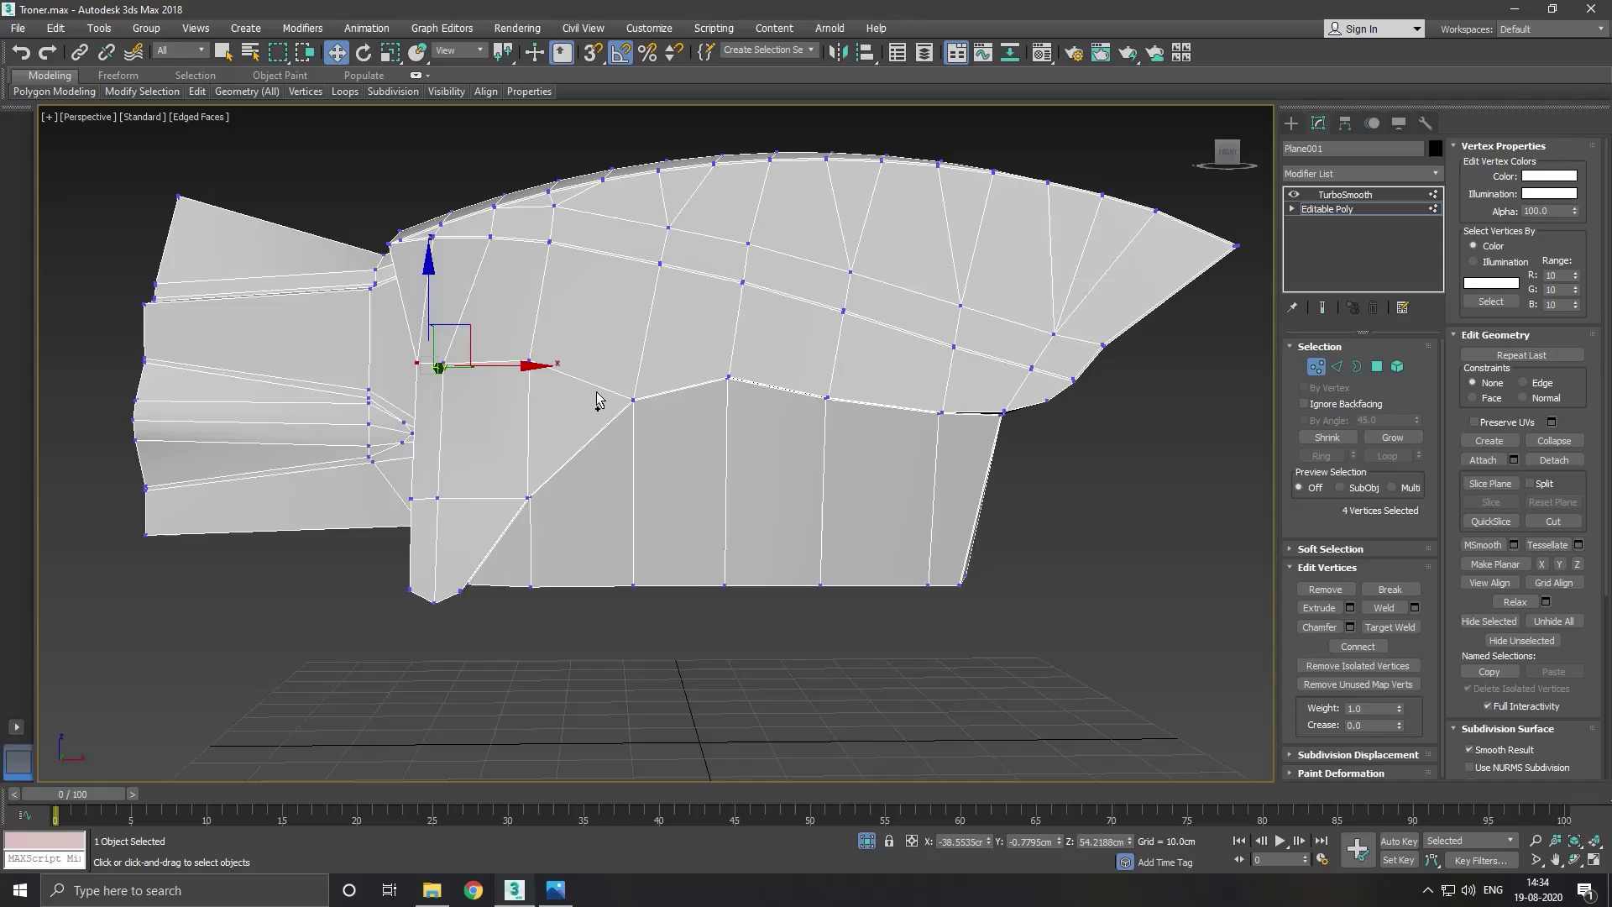
pyautogui.keyDown('alt'); pyautogui.moveTo(596, 391); pyautogui.dragTo(703, 407, button='middle'); pyautogui.keyUp('alt')
pyautogui.scroll(5, 507, 280)
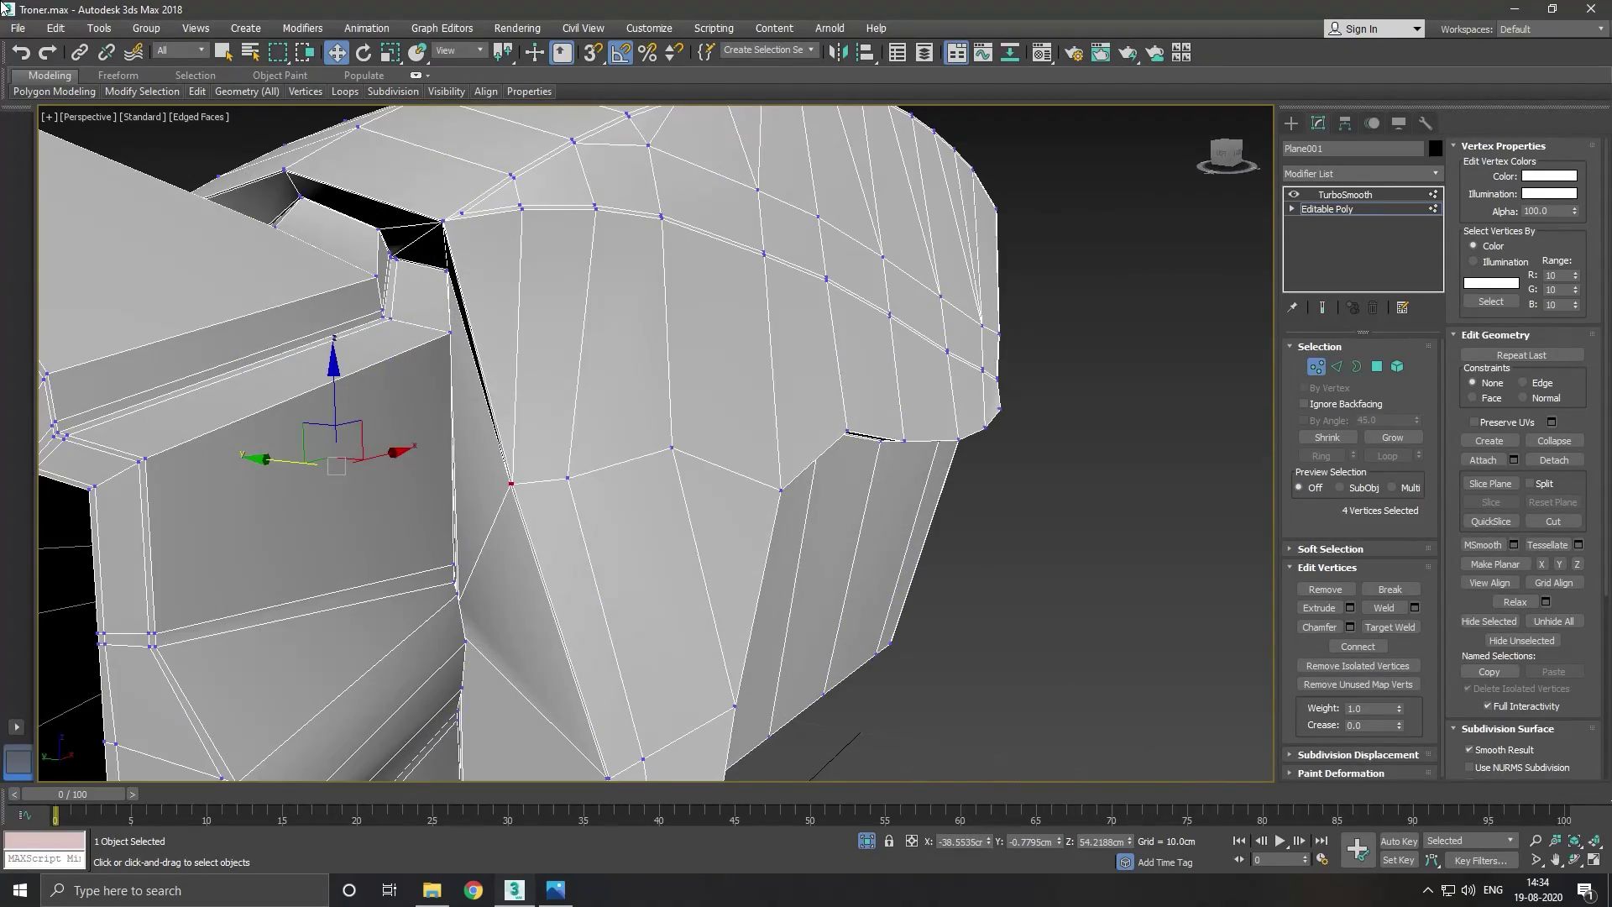
pyautogui.click(23, 55)
pyautogui.moveTo(707, 387)
pyautogui.keyDown('alt'); pyautogui.mouseDown(button='middle')
pyautogui.moveTo(630, 452)
pyautogui.moveTo(540, 491)
pyautogui.moveTo(652, 432)
pyautogui.moveTo(730, 421)
pyautogui.mouseUp(button='middle'); pyautogui.keyUp('alt')
pyautogui.scroll(-3, 707, 426)
pyautogui.moveTo(594, 317)
pyautogui.keyDown('alt'); pyautogui.mouseDown(button='middle')
pyautogui.moveTo(659, 367)
pyautogui.moveTo(644, 420)
pyautogui.moveTo(678, 442)
pyautogui.moveTo(638, 363)
pyautogui.moveTo(661, 393)
pyautogui.moveTo(557, 466)
pyautogui.mouseUp(button='middle'); pyautogui.keyUp('alt')
# Select two vertices at the side panel's corner and view them in the Front view.
pyautogui.click(639, 362)
pyautogui.scroll(2, 635, 324)
pyautogui.click(545, 496)
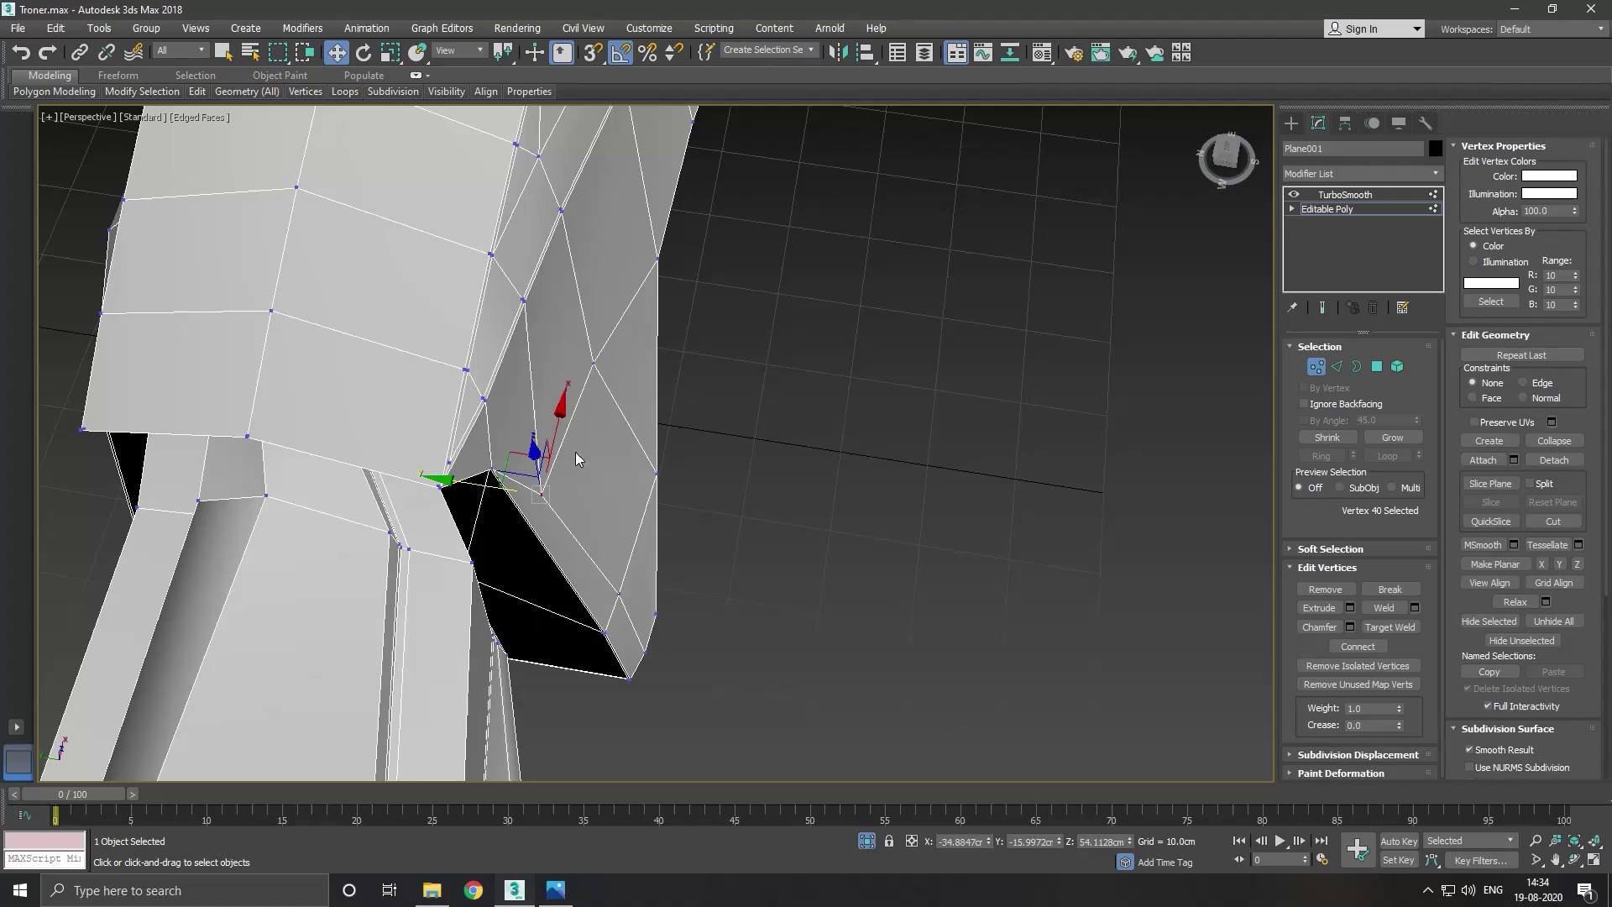
pyautogui.keyDown('ctrl'); pyautogui.click(603, 370); pyautogui.keyUp('ctrl')
pyautogui.moveTo(689, 401)
pyautogui.keyDown('alt'); pyautogui.mouseDown(button='middle')
pyautogui.moveTo(546, 400)
pyautogui.moveTo(408, 349)
pyautogui.moveTo(435, 345)
pyautogui.mouseUp(button='middle'); pyautogui.keyUp('alt')
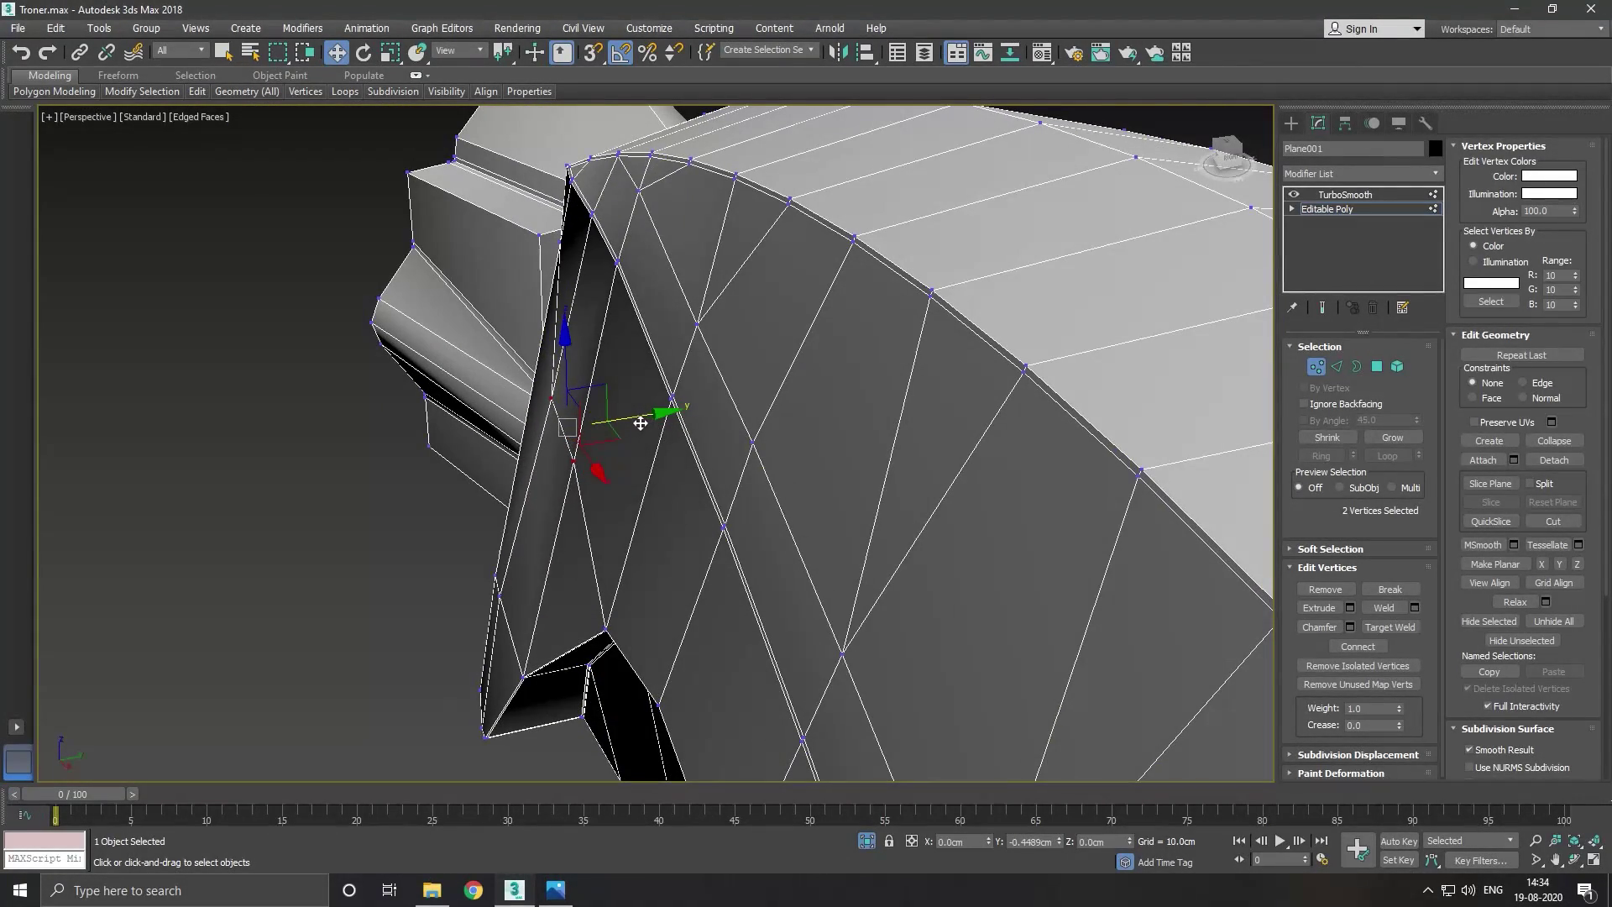
pyautogui.keyDown('alt'); pyautogui.moveTo(637, 425); pyautogui.dragTo(703, 462, button='middle'); pyautogui.keyUp('alt')
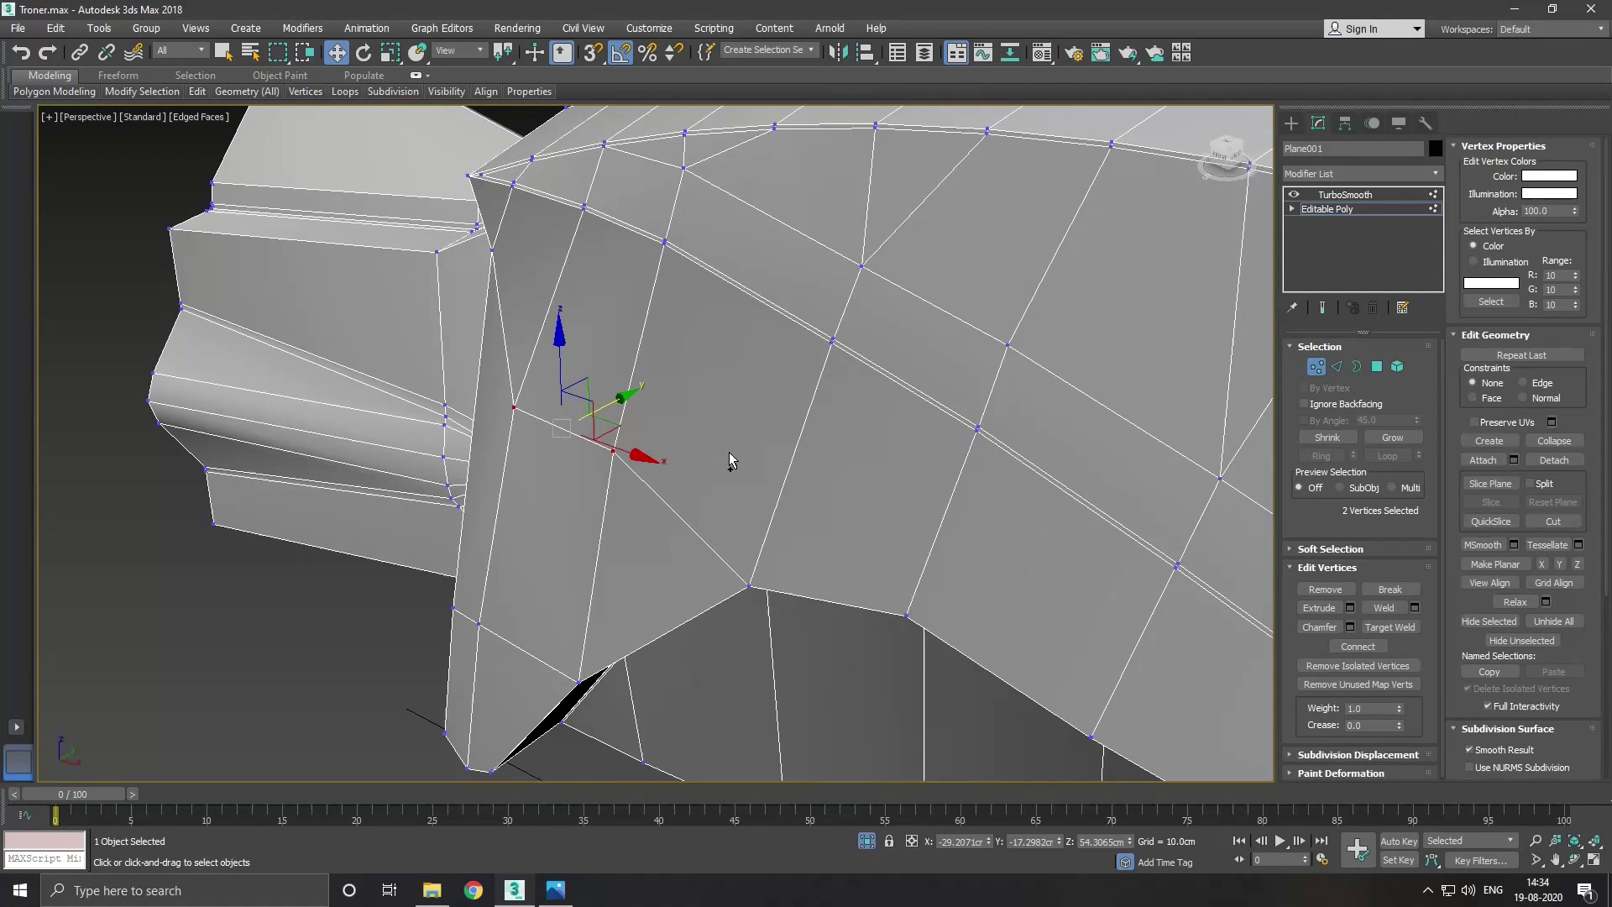
pyautogui.press('f')
pyautogui.moveTo(710, 461); pyautogui.dragTo(714, 246, button='middle')
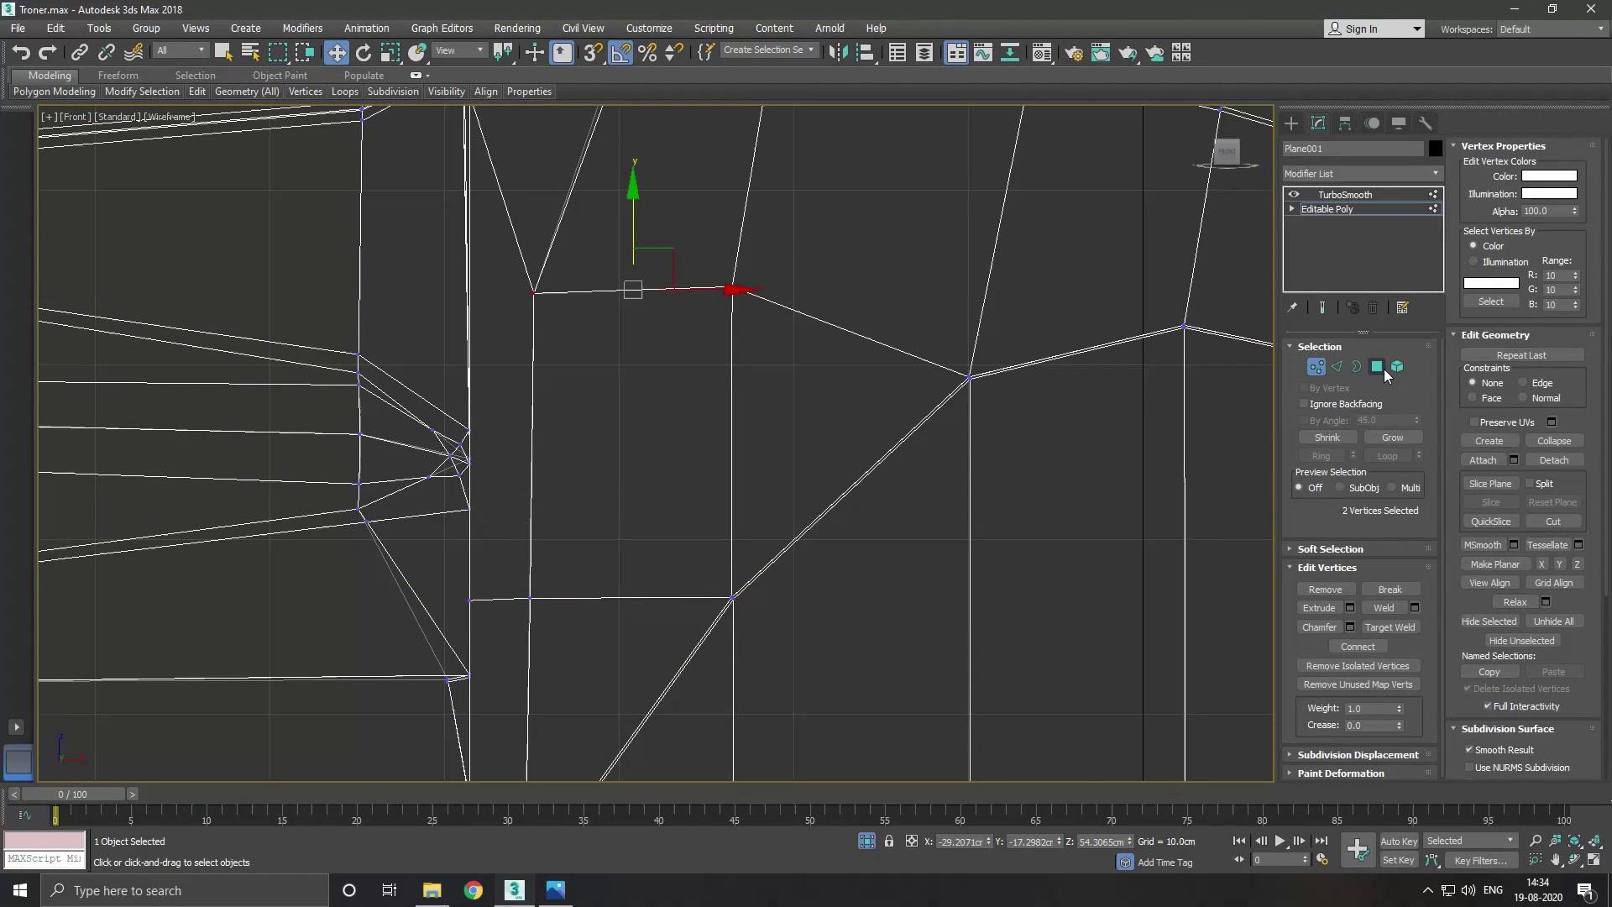
# Select the three tapering side-panel polygons and inset them by 1.2224 cm.
pyautogui.click(1377, 366)
pyautogui.click(687, 437)
pyautogui.keyDown('ctrl'); pyautogui.click(793, 426); pyautogui.keyUp('ctrl')
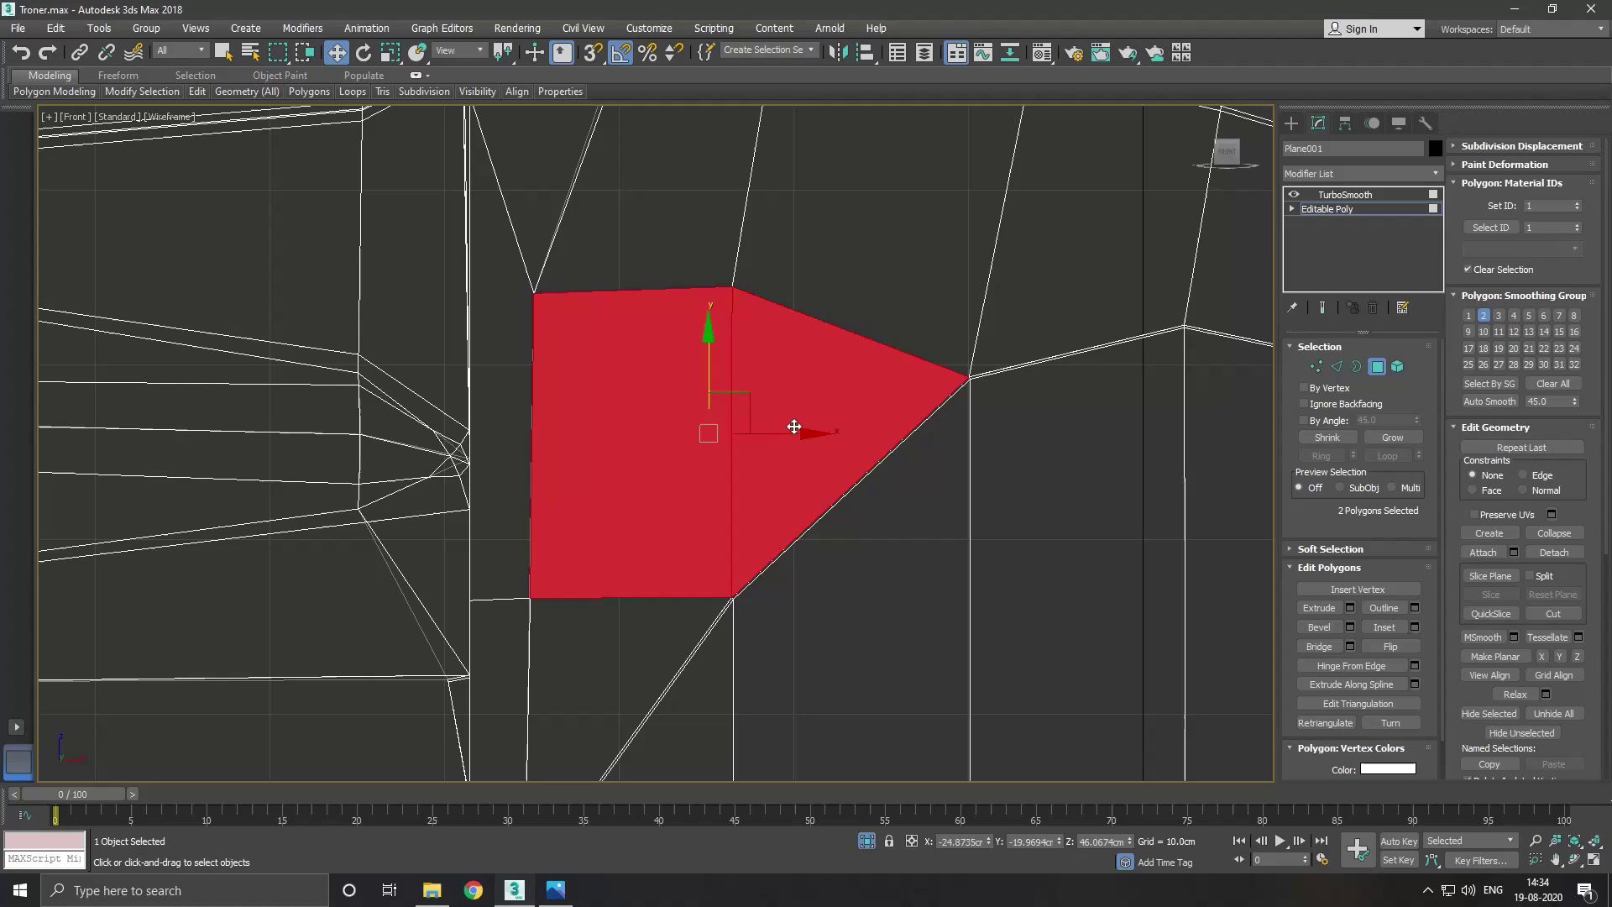
pyautogui.scroll(-2, 732, 419)
pyautogui.keyDown('ctrl'); pyautogui.click(671, 573); pyautogui.keyUp('ctrl')
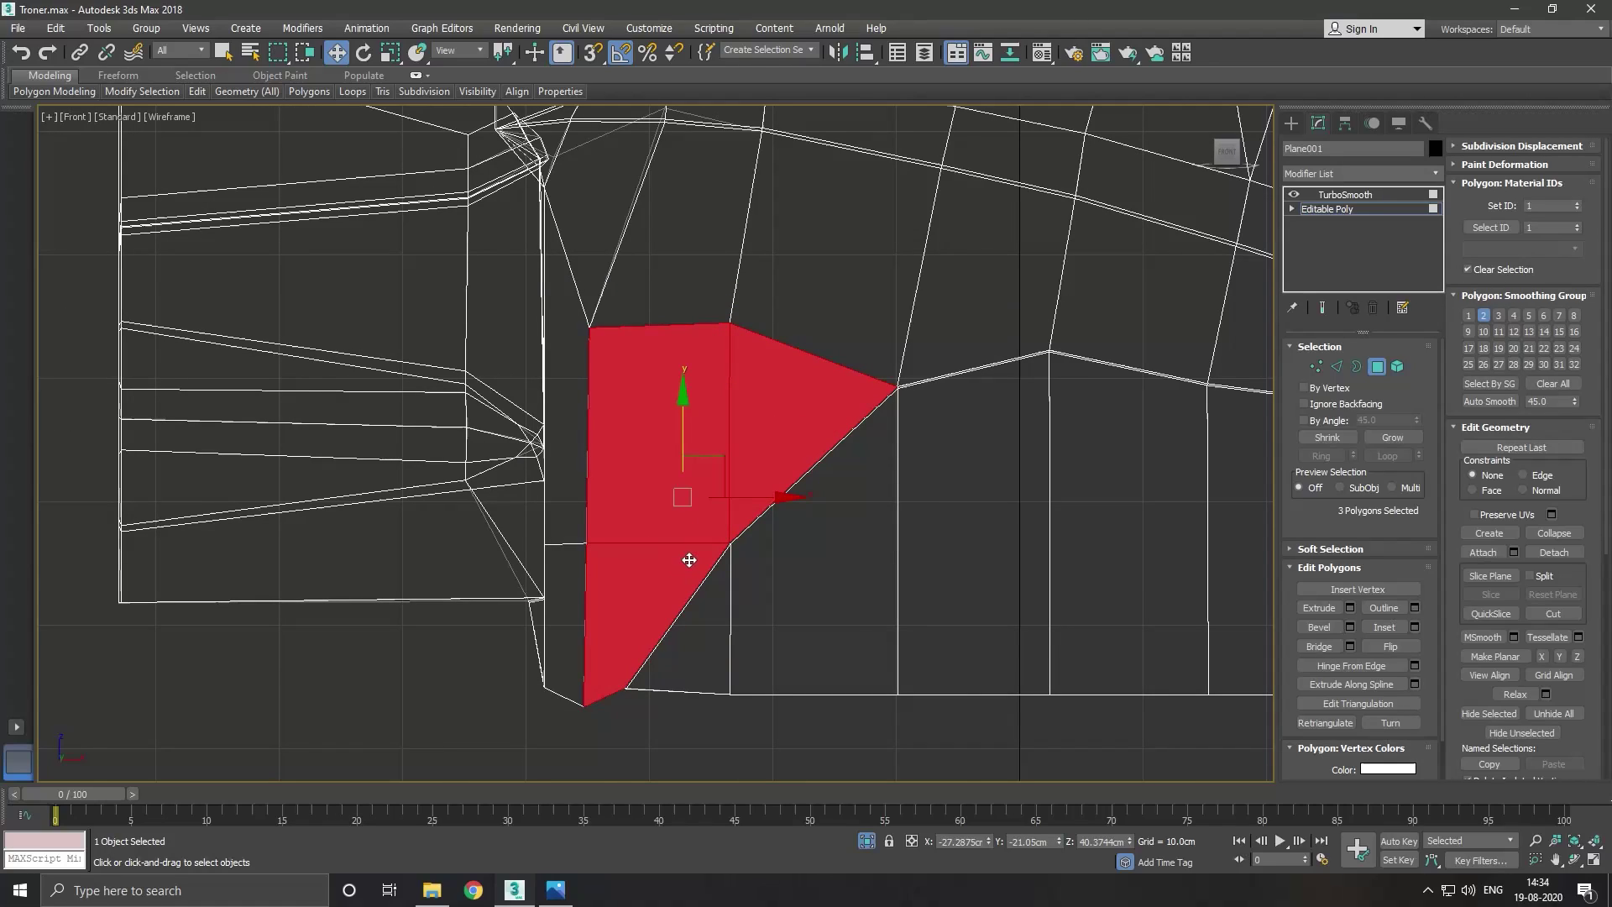
pyautogui.click(1415, 627)
pyautogui.moveTo(865, 482); pyautogui.dragTo(866, 473)
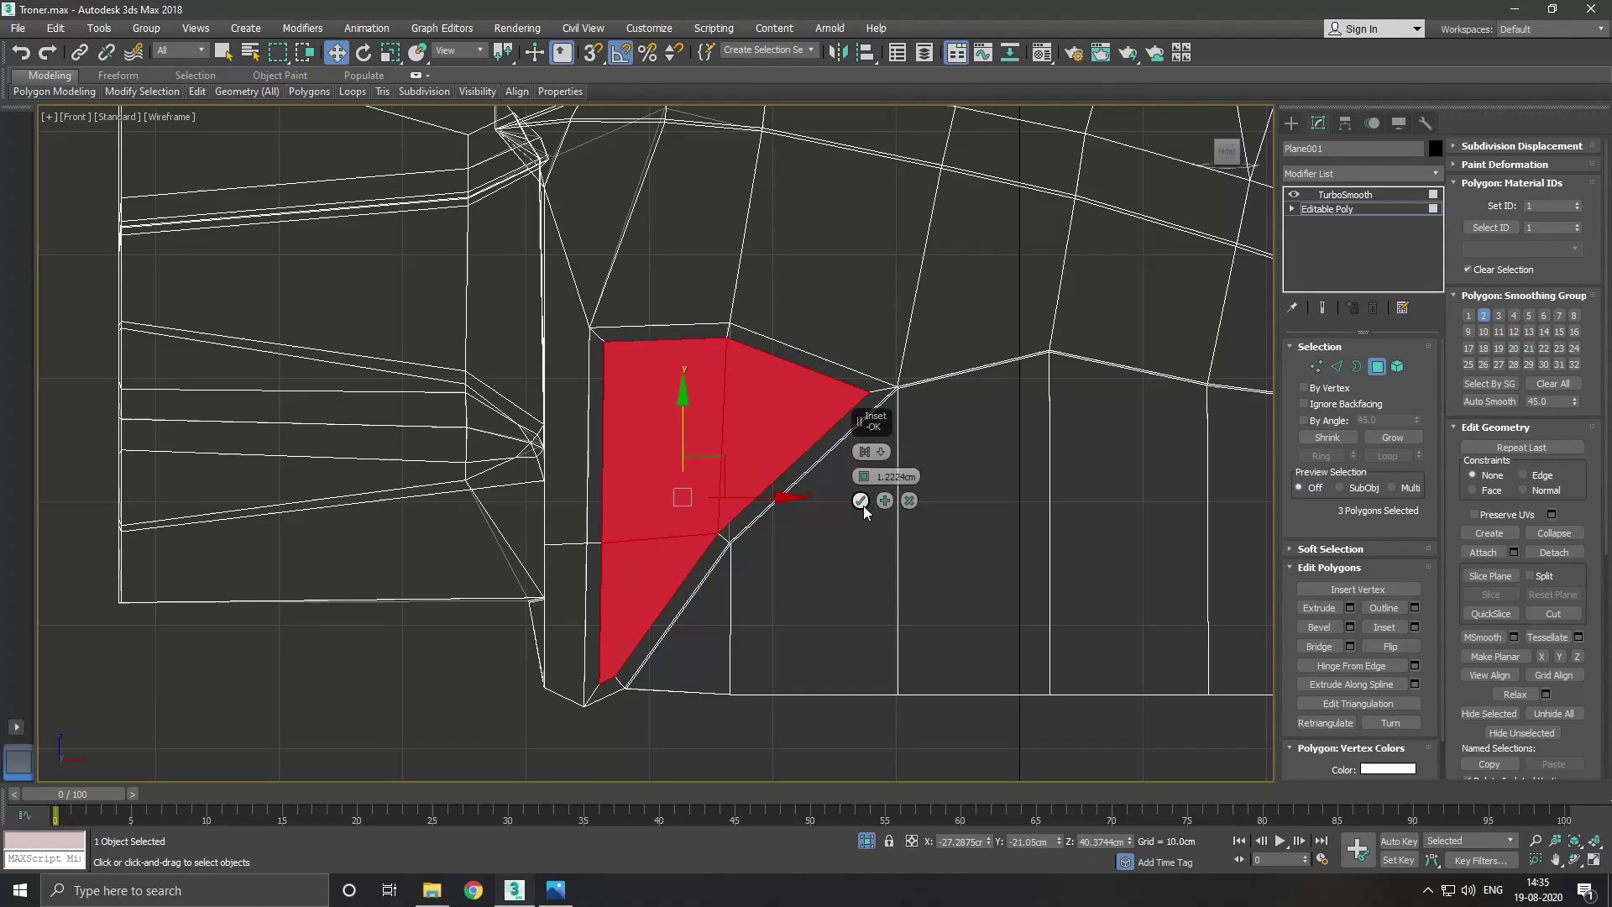
pyautogui.click(861, 502)
pyautogui.press('p')
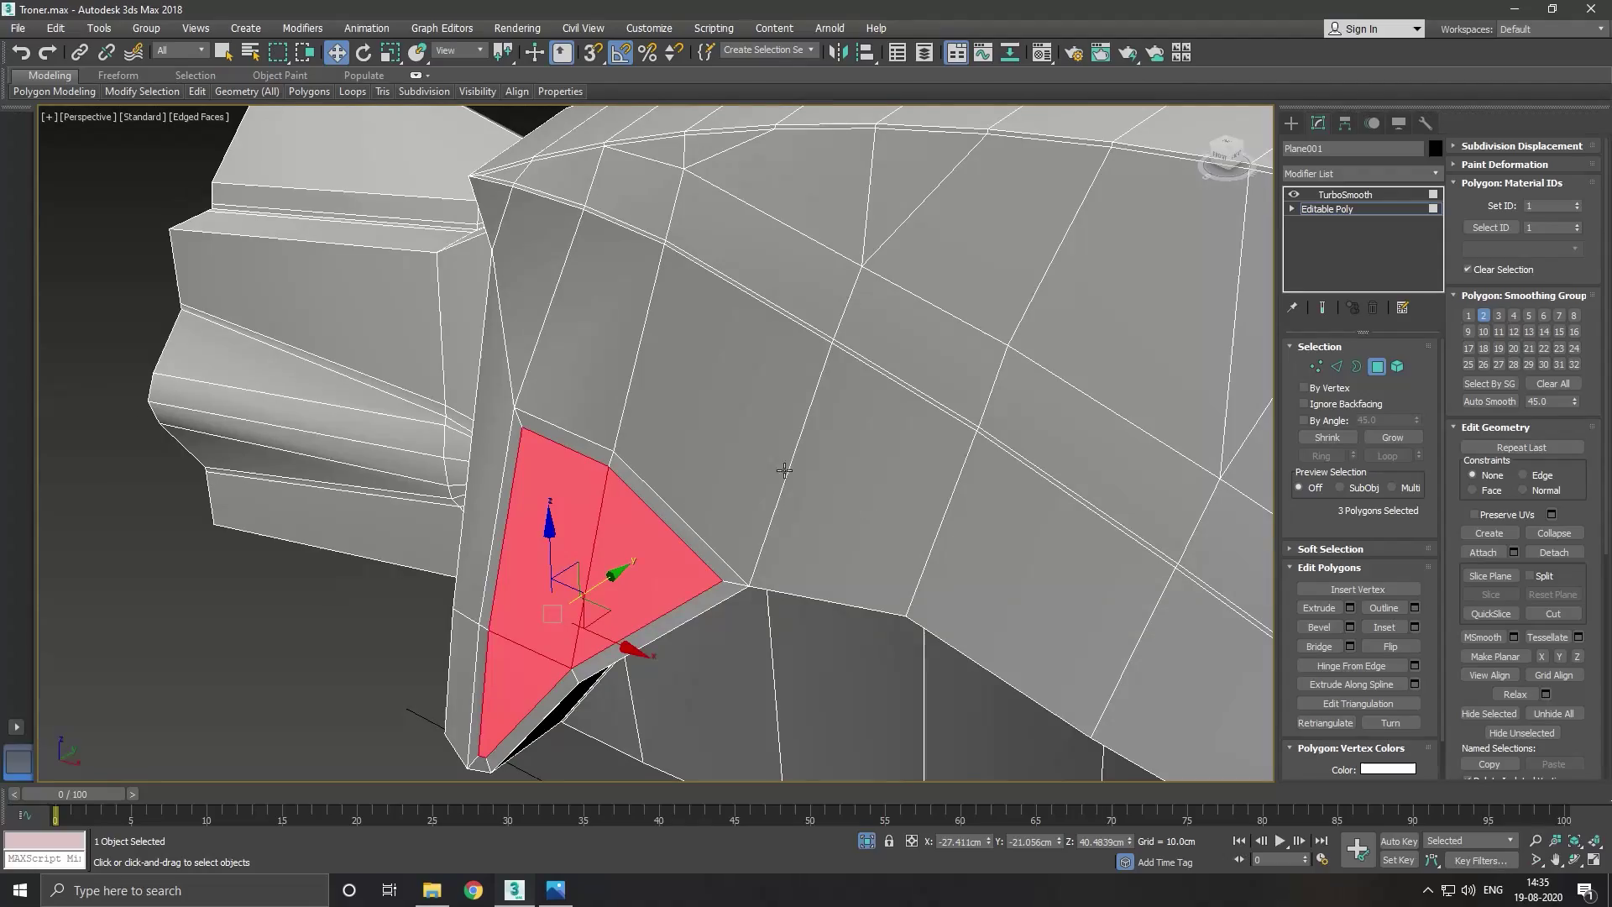
pyautogui.moveTo(785, 466)
pyautogui.keyDown('alt'); pyautogui.mouseDown(button='middle')
pyautogui.moveTo(852, 479)
pyautogui.moveTo(810, 505)
pyautogui.moveTo(821, 524)
pyautogui.moveTo(834, 466)
pyautogui.moveTo(899, 492)
pyautogui.moveTo(642, 504)
pyautogui.moveTo(648, 451)
pyautogui.mouseUp(button='middle'); pyautogui.keyUp('alt')
pyautogui.scroll(2, 545, 400)
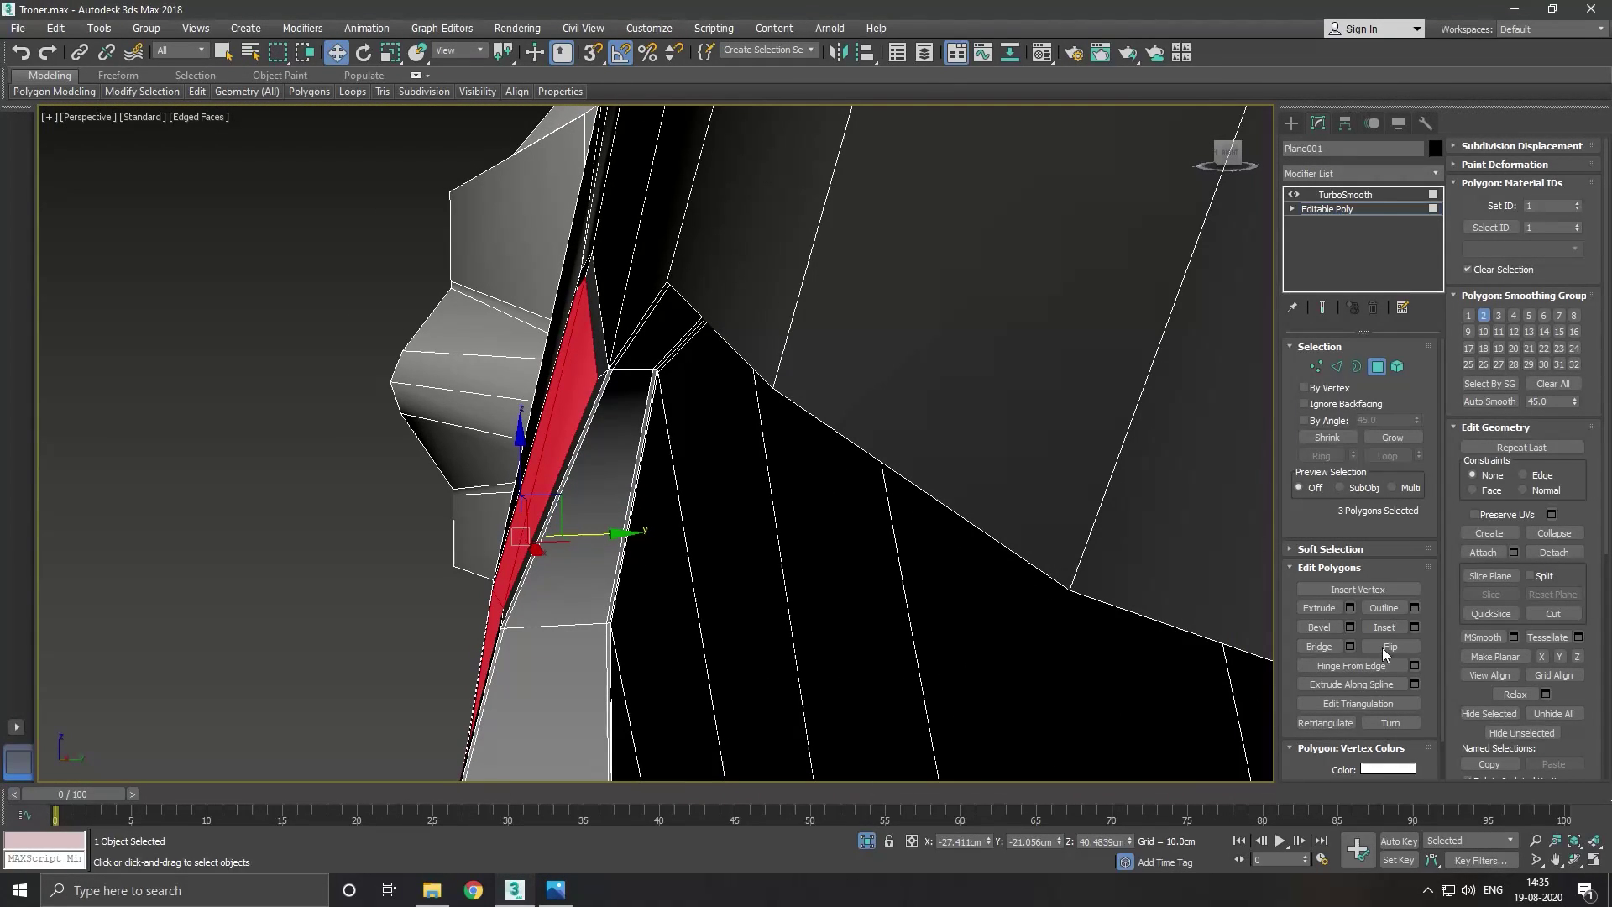
# Extrude the inset panel polygons inward by -0.8203 cm to recess them.
pyautogui.click(1349, 607)
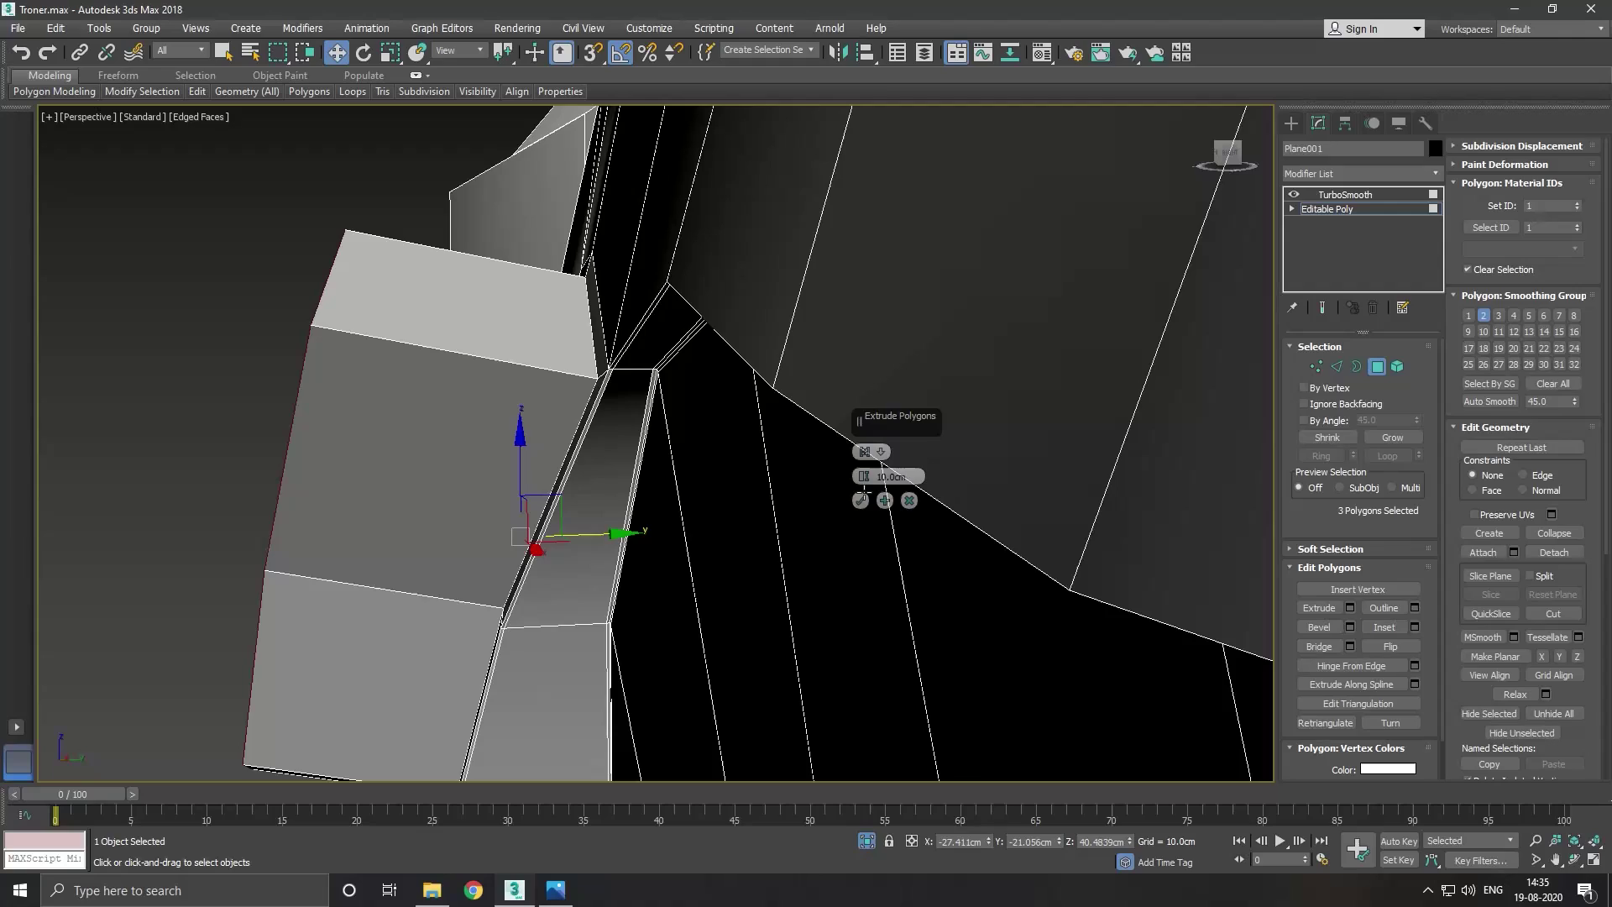
pyautogui.moveTo(864, 477); pyautogui.dragTo(882, 587)
pyautogui.keyDown('alt'); pyautogui.moveTo(840, 537); pyautogui.dragTo(799, 496, button='middle'); pyautogui.keyUp('alt')
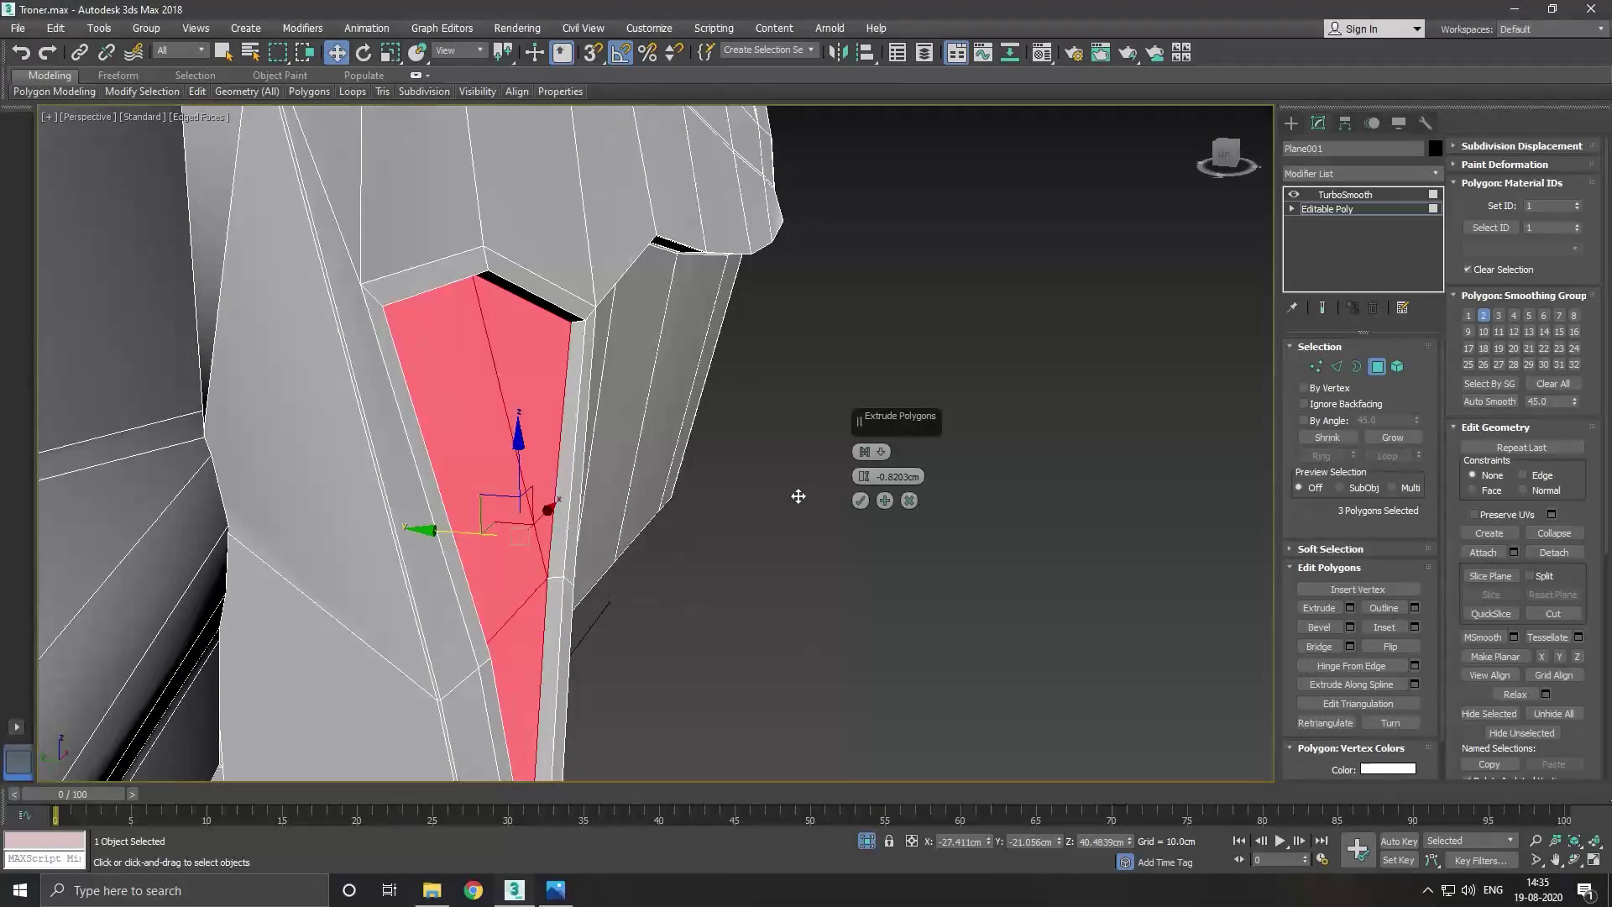
pyautogui.scroll(-3, 643, 332)
pyautogui.keyDown('alt'); pyautogui.moveTo(684, 407); pyautogui.dragTo(951, 479, button='middle'); pyautogui.keyUp('alt')
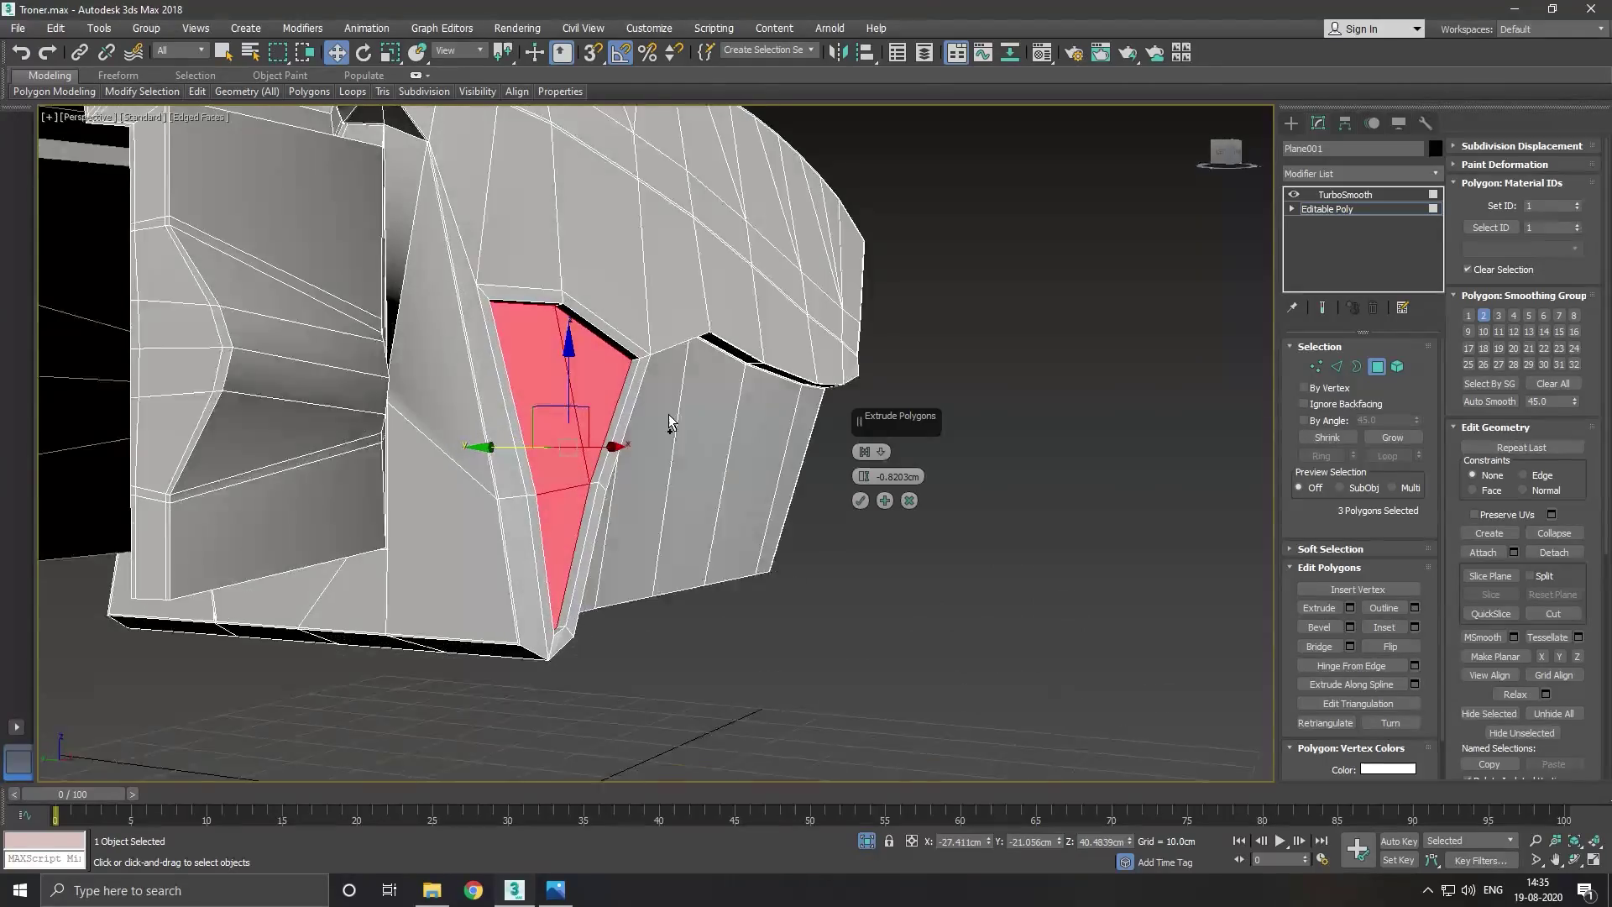
pyautogui.click(907, 502)
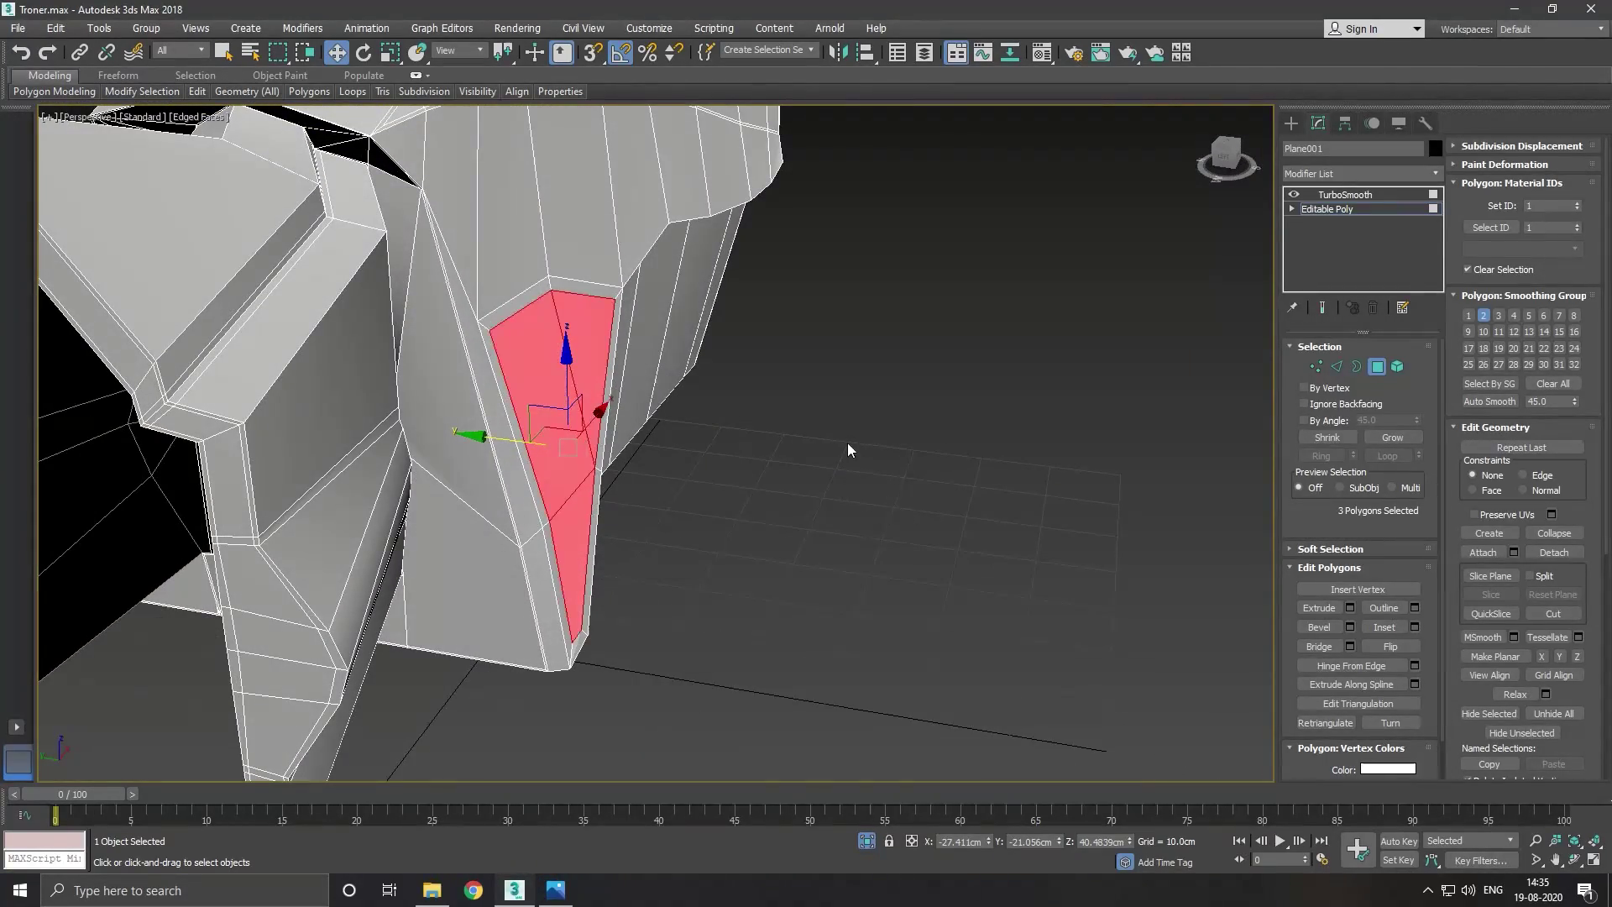
pyautogui.moveTo(848, 441)
pyautogui.keyDown('alt'); pyautogui.mouseDown(button='middle')
pyautogui.moveTo(606, 434)
pyautogui.moveTo(865, 406)
pyautogui.moveTo(873, 426)
pyautogui.moveTo(853, 439)
pyautogui.mouseUp(button='middle'); pyautogui.keyUp('alt')
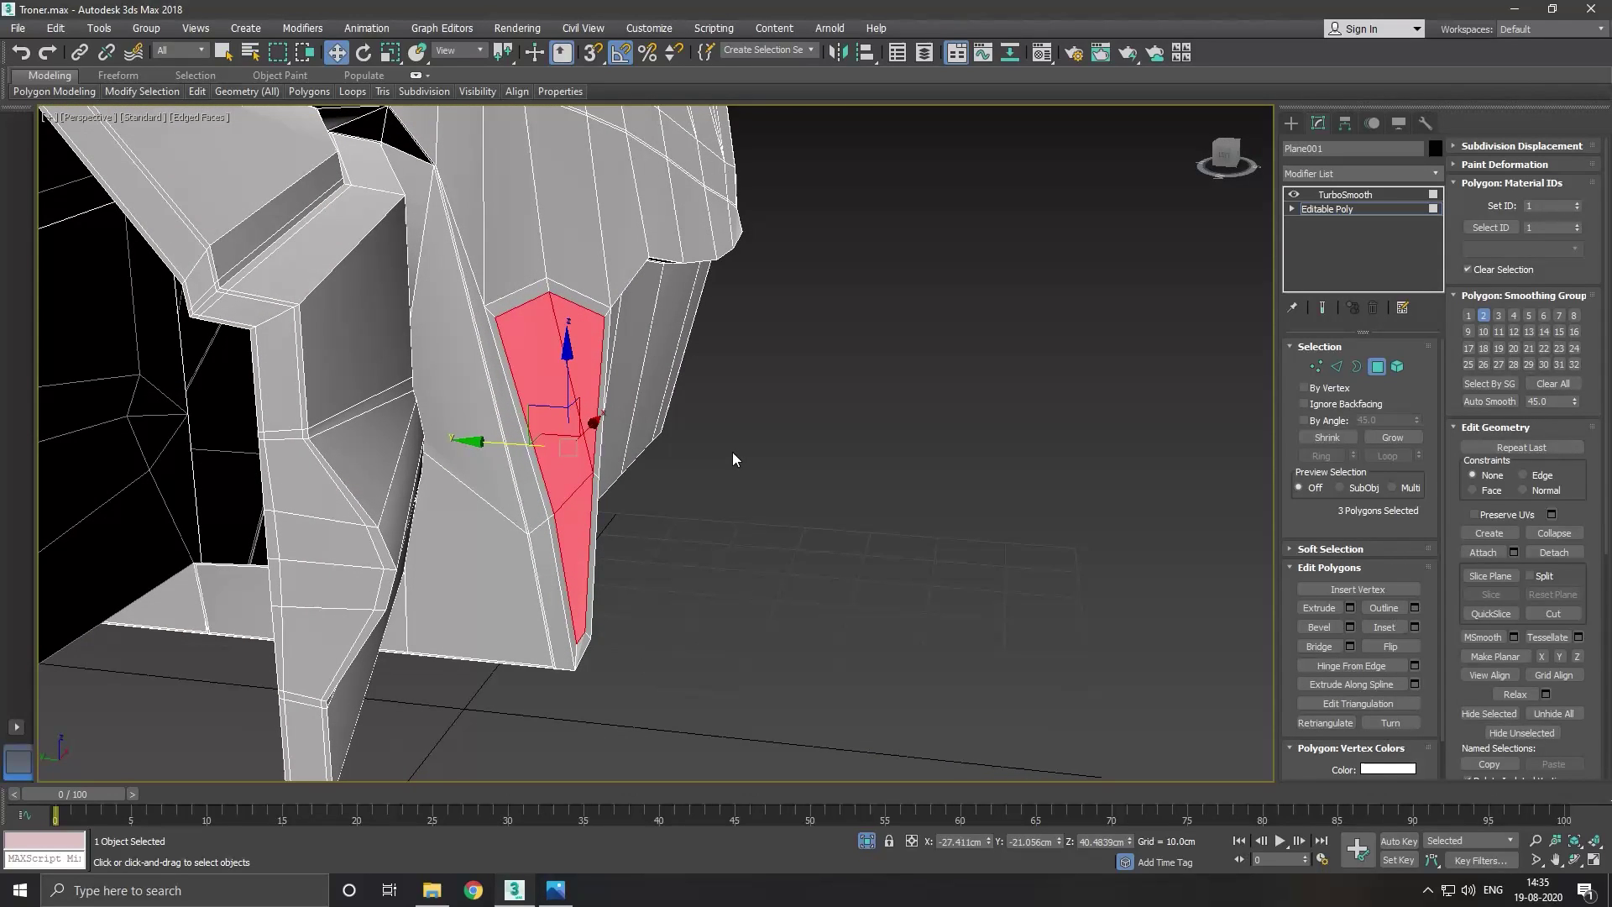
pyautogui.keyDown('alt'); pyautogui.moveTo(733, 455); pyautogui.dragTo(697, 451, button='middle'); pyautogui.keyUp('alt')
pyautogui.click(1336, 368)
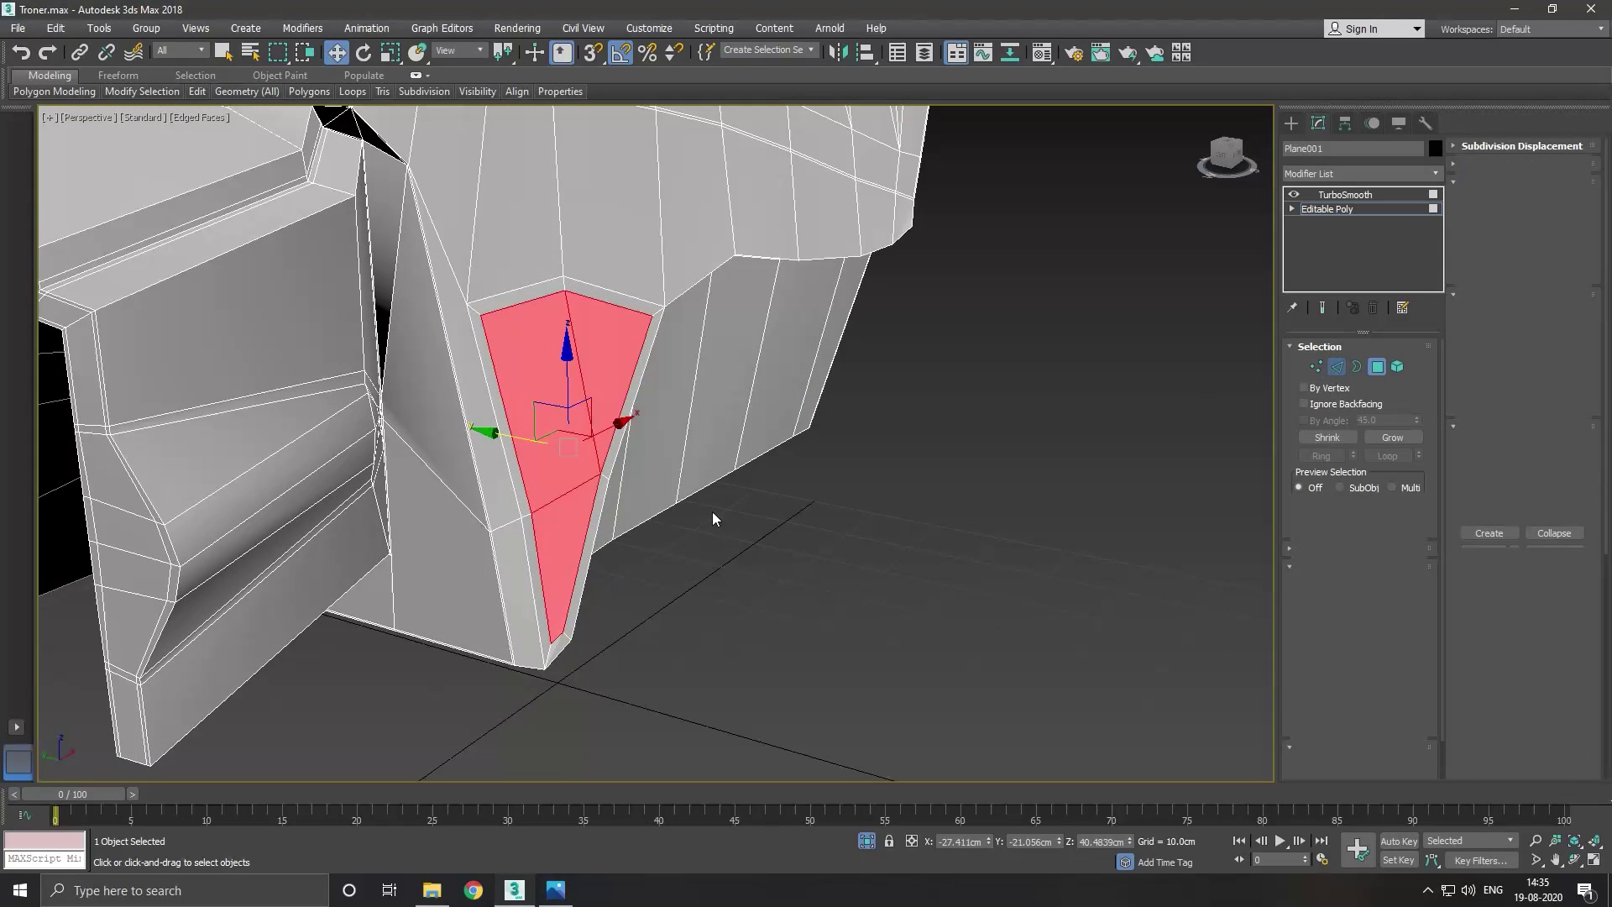
pyautogui.scroll(3, 712, 511)
pyautogui.scroll(3, 513, 541)
# Select the six edges along the recessed panel's border, orbiting to reach the lower edges.
pyautogui.click(495, 538)
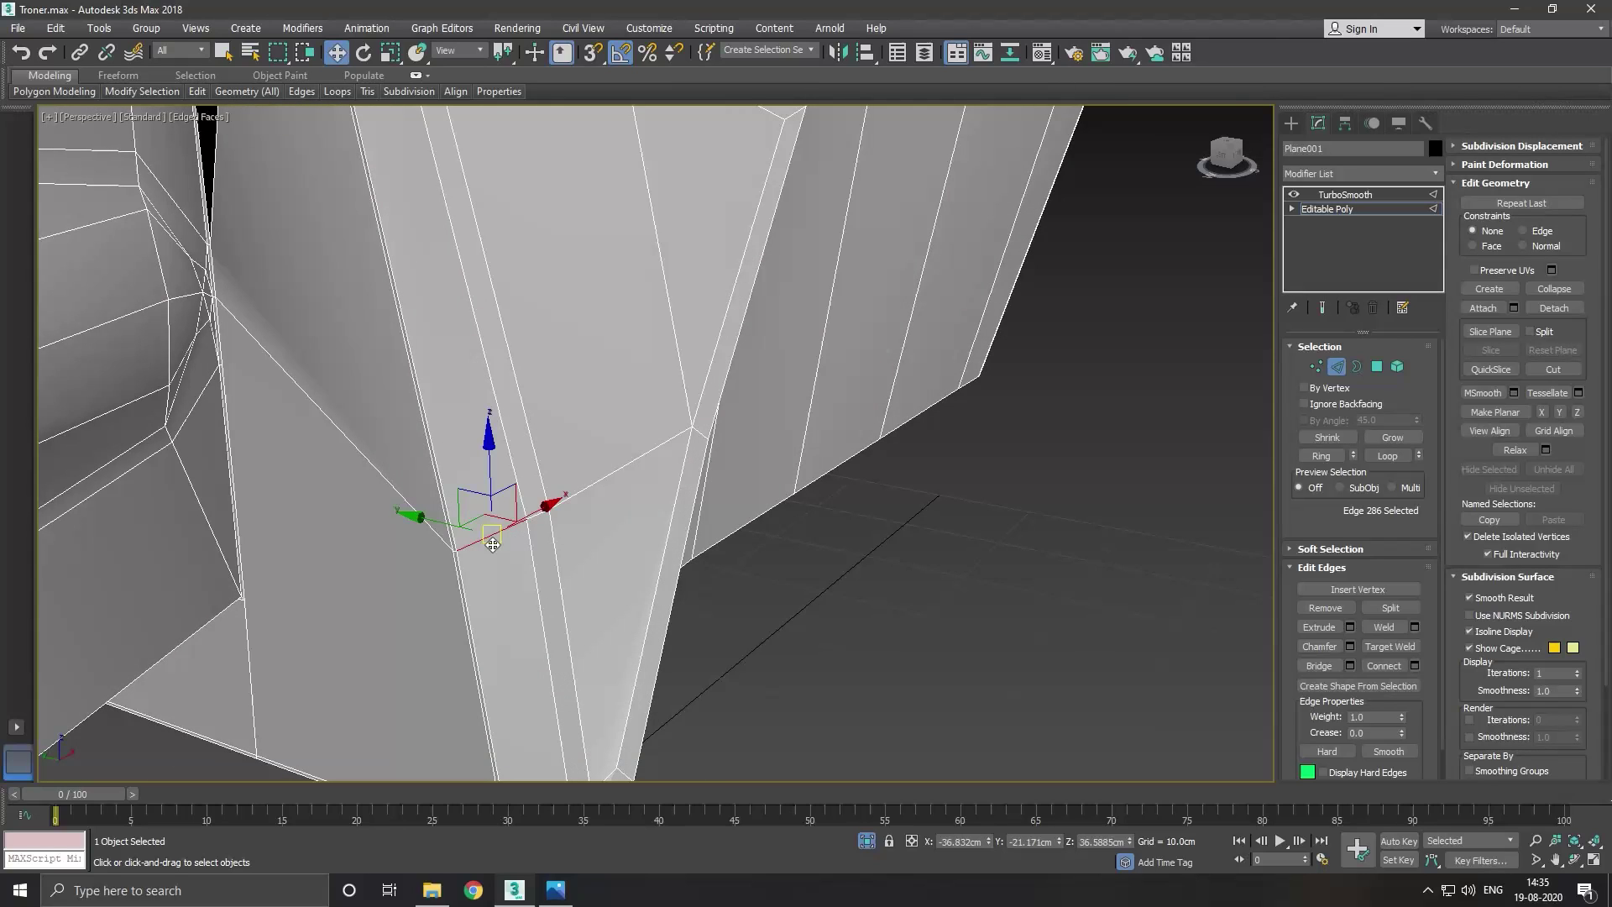
pyautogui.scroll(2, 464, 552)
pyautogui.scroll(2, 434, 571)
pyautogui.scroll(2, 434, 573)
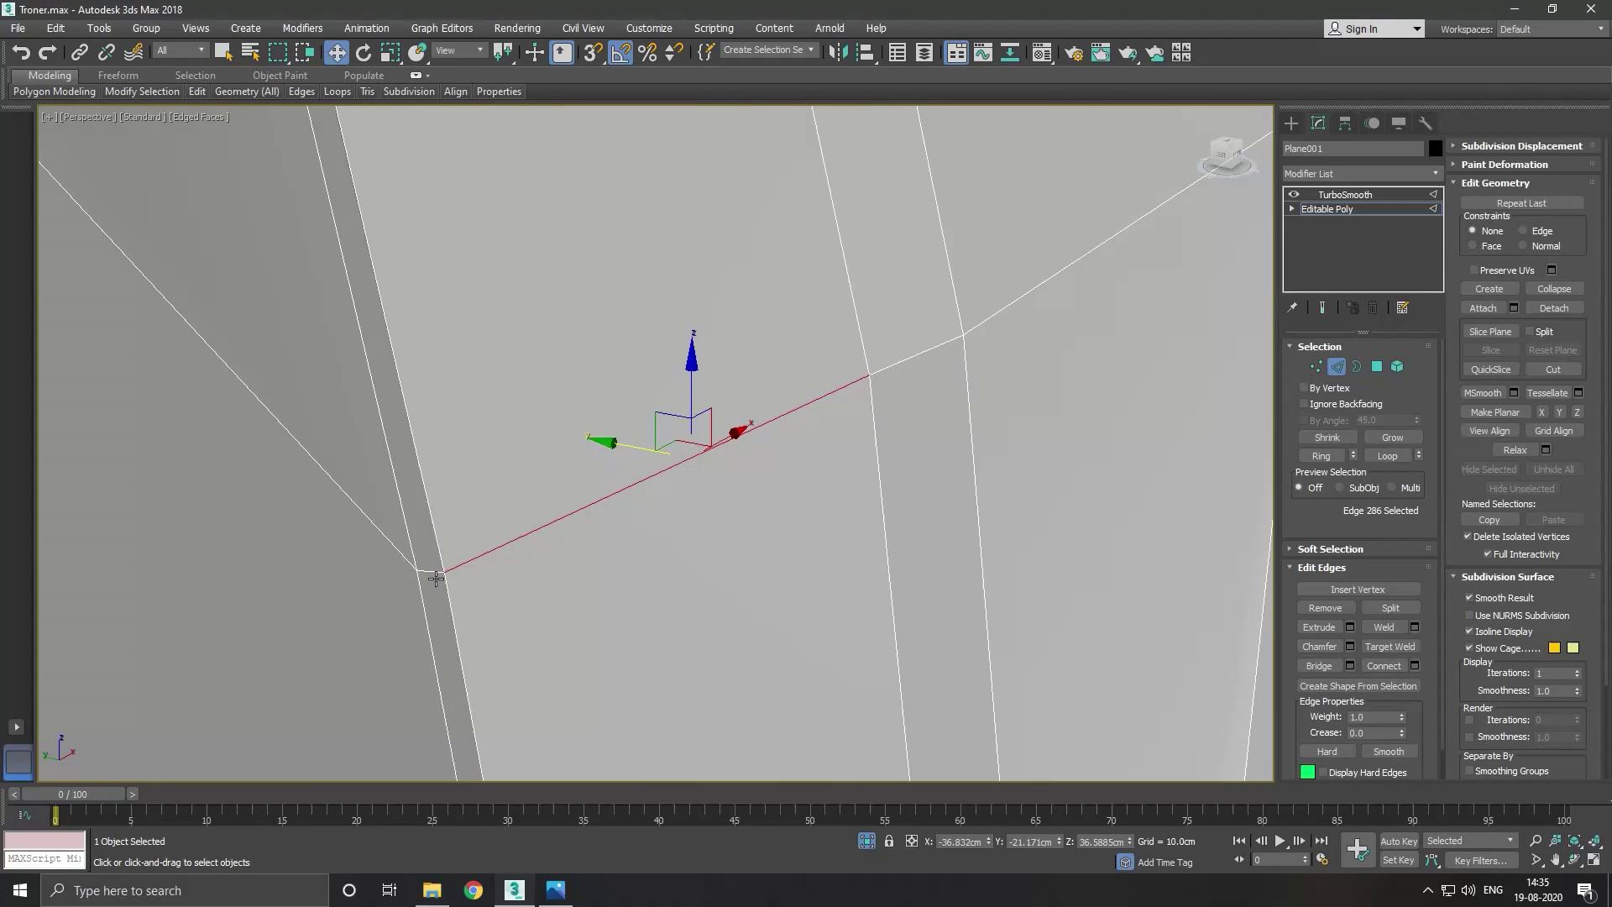
pyautogui.keyDown('ctrl'); pyautogui.click(431, 573); pyautogui.keyUp('ctrl')
pyautogui.keyDown('ctrl'); pyautogui.click(907, 372); pyautogui.keyUp('ctrl')
pyautogui.keyDown('ctrl'); pyautogui.click(991, 327); pyautogui.keyUp('ctrl')
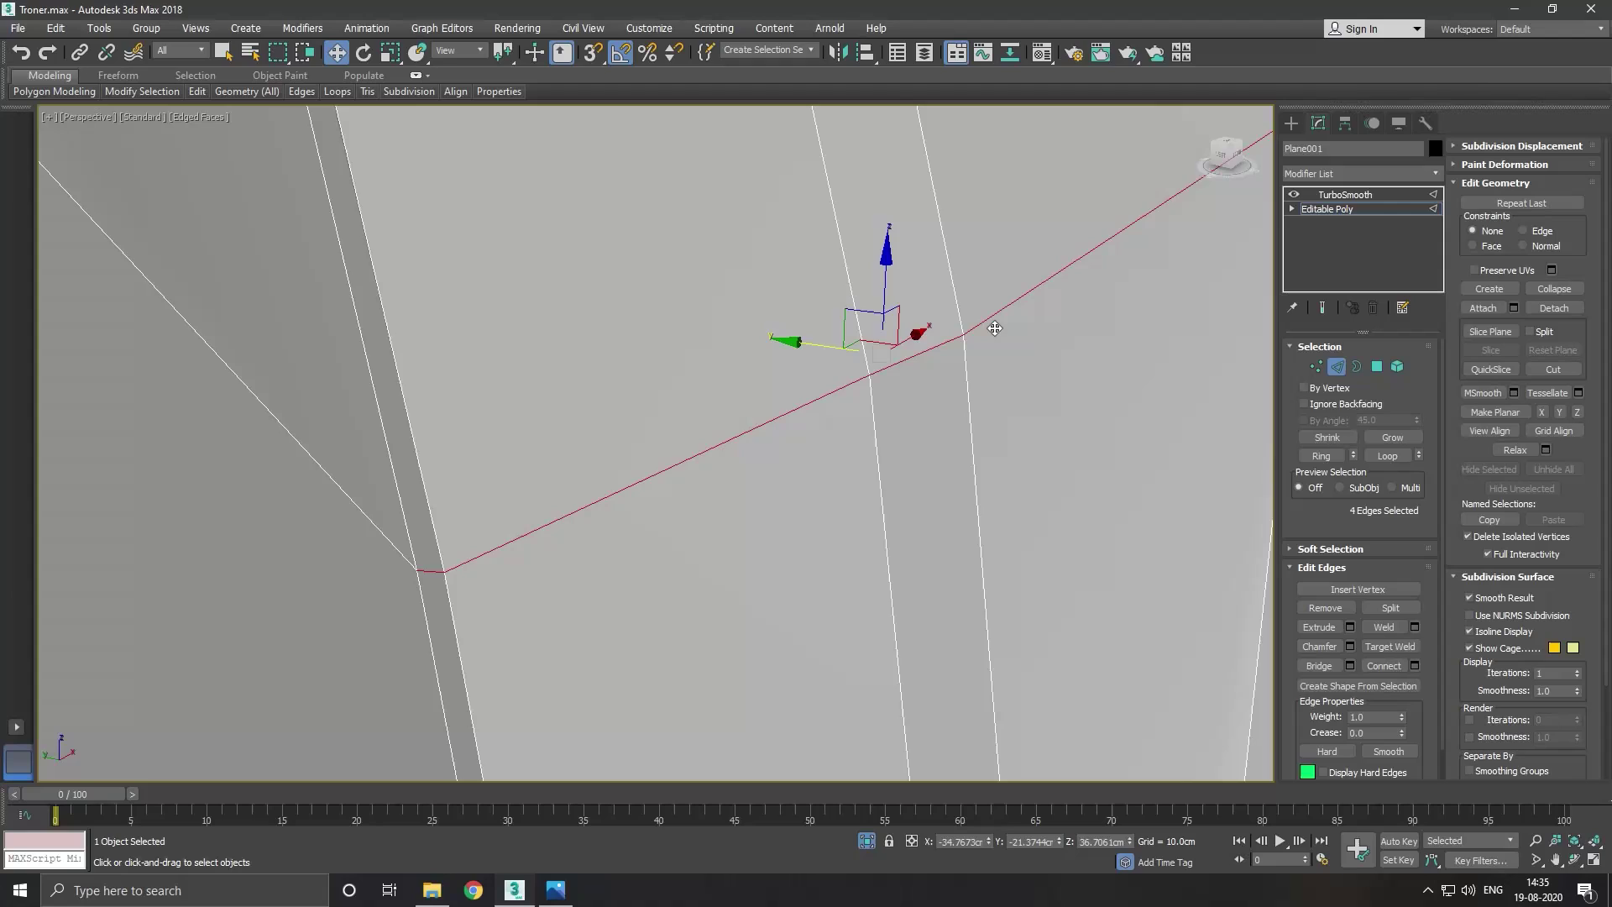
pyautogui.scroll(-3, 633, 443)
pyautogui.moveTo(633, 443)
pyautogui.keyDown('alt'); pyautogui.mouseDown(button='middle')
pyautogui.moveTo(831, 444)
pyautogui.moveTo(636, 439)
pyautogui.mouseUp(button='middle'); pyautogui.keyUp('alt')
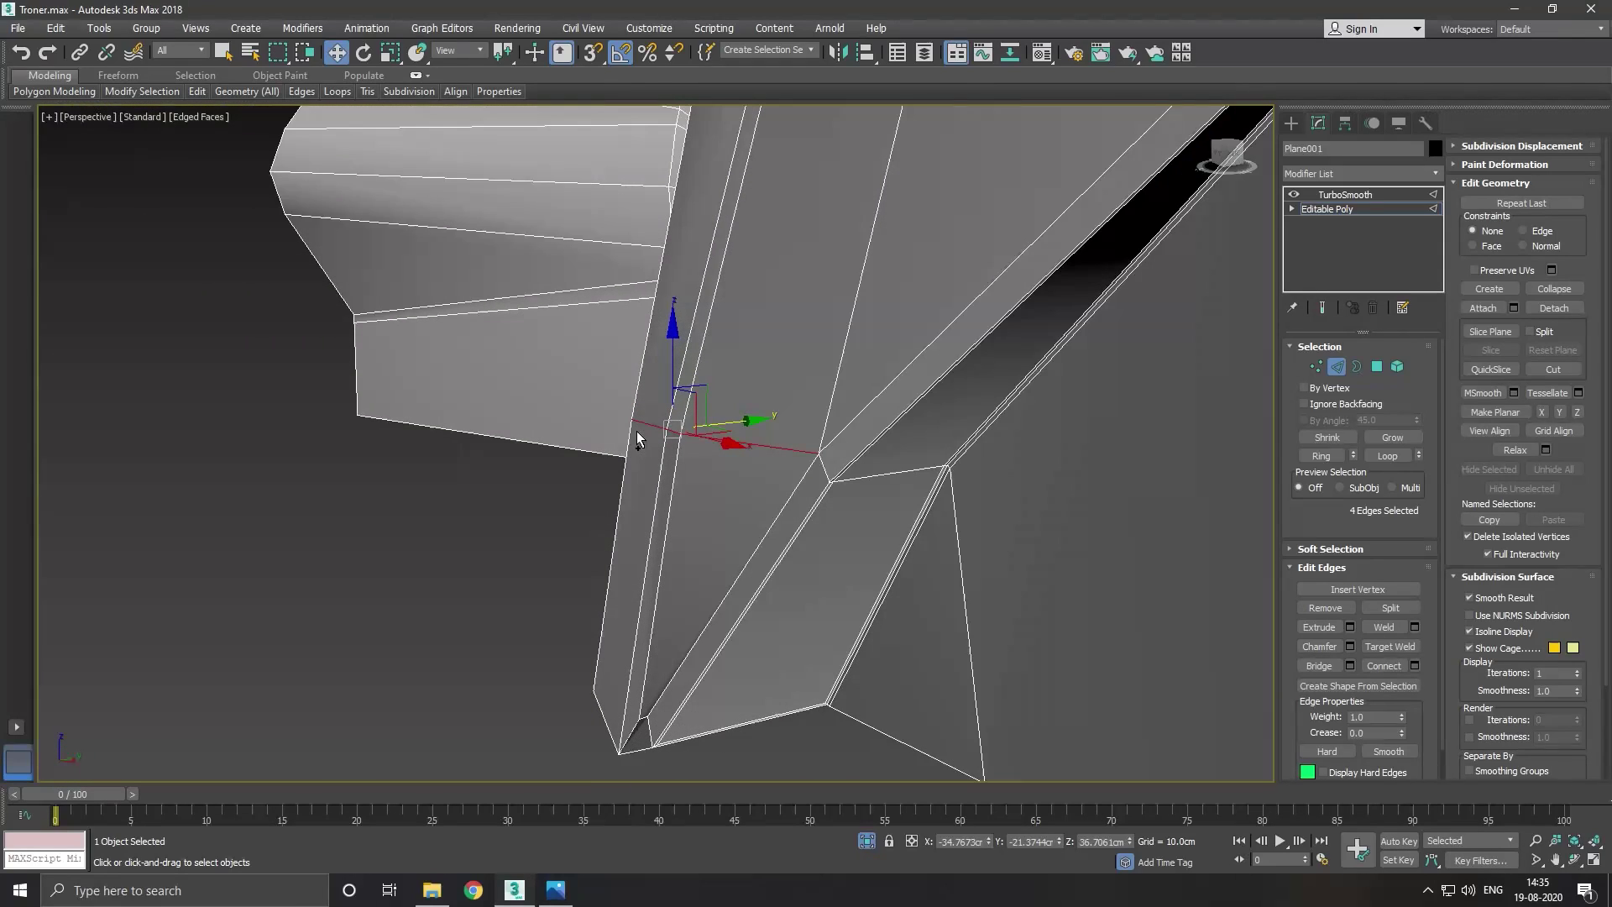
pyautogui.keyDown('alt'); pyautogui.moveTo(792, 436); pyautogui.dragTo(730, 450, button='middle'); pyautogui.keyUp('alt')
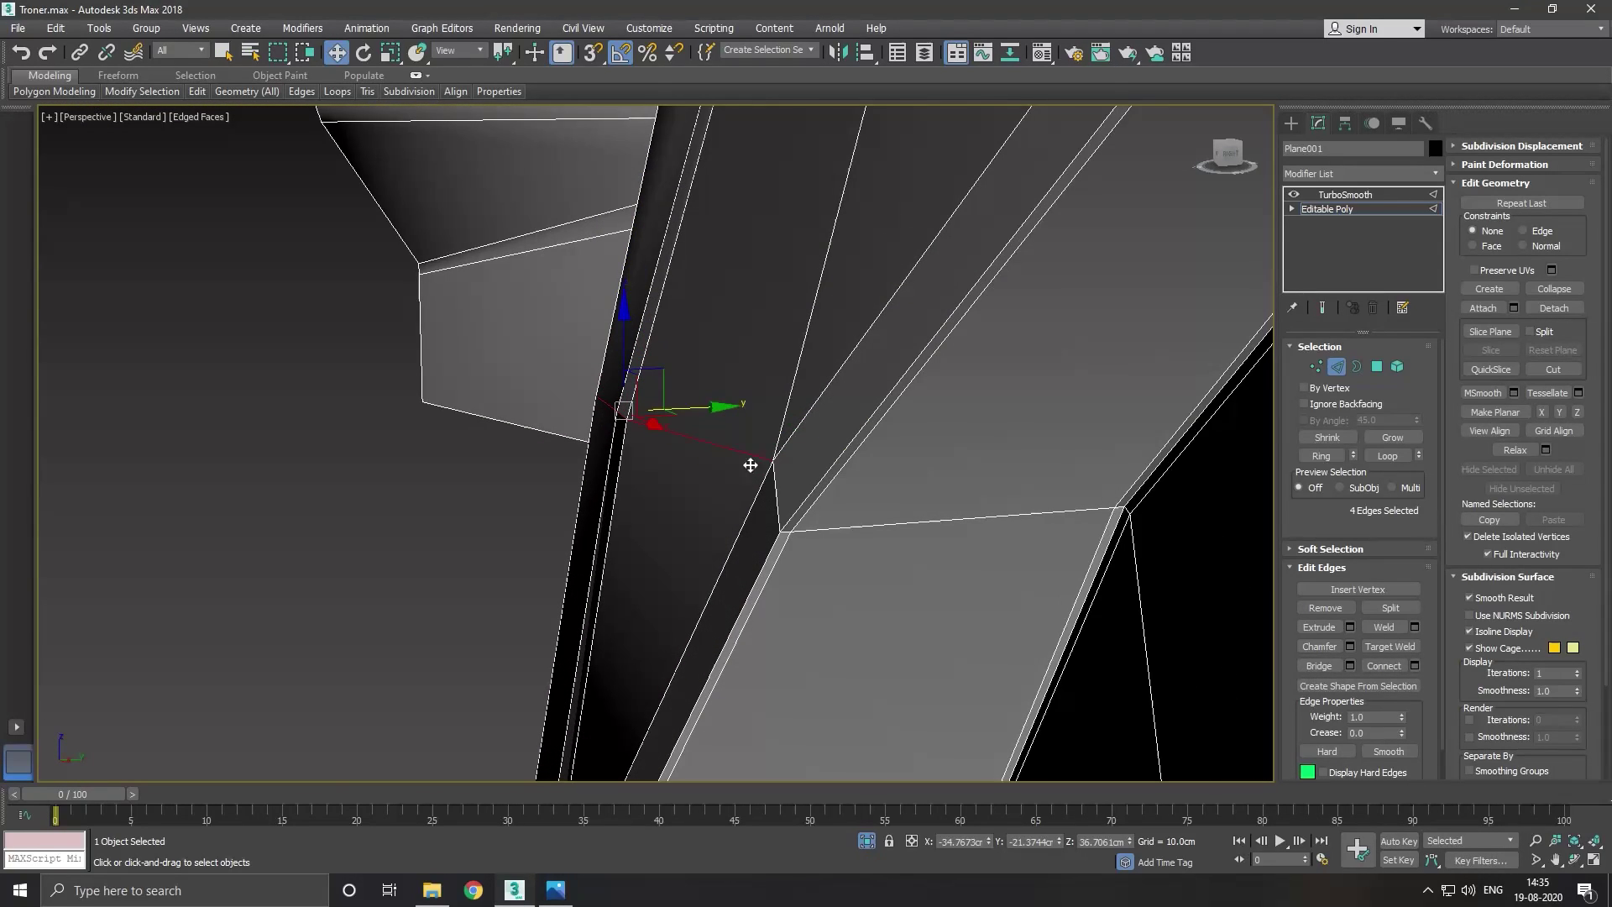
pyautogui.keyDown('ctrl'); pyautogui.click(781, 502); pyautogui.keyUp('ctrl')
pyautogui.scroll(2, 791, 542)
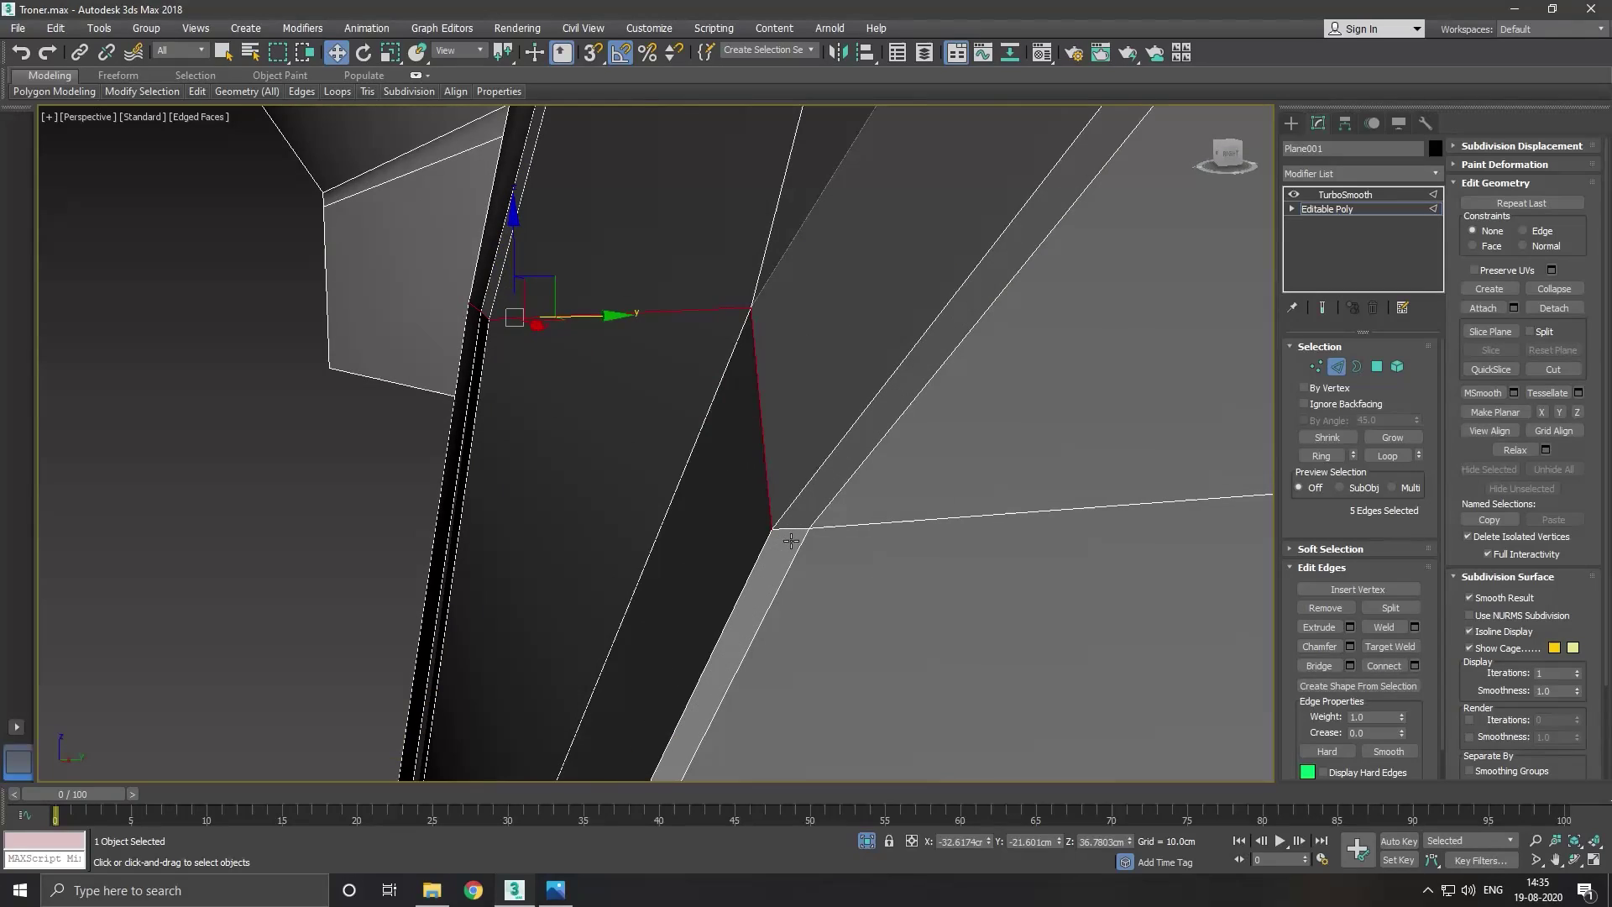
pyautogui.keyDown('ctrl'); pyautogui.click(795, 534); pyautogui.keyUp('ctrl')
pyautogui.keyDown('alt'); pyautogui.moveTo(794, 537); pyautogui.dragTo(715, 549, button='middle'); pyautogui.keyUp('alt')
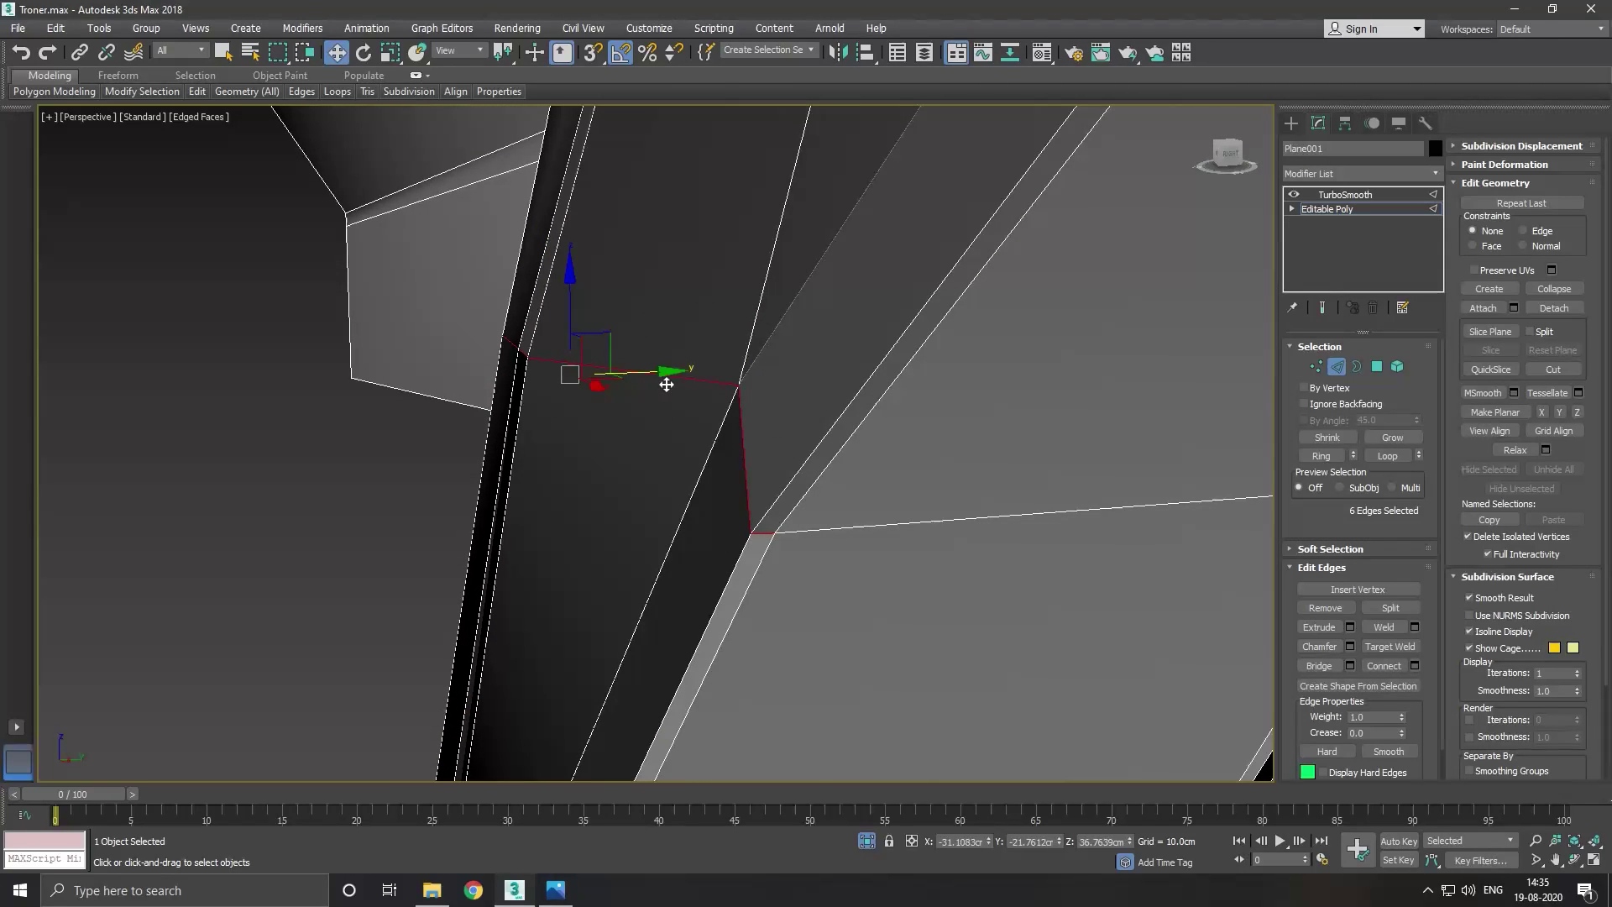
pyautogui.keyDown('alt'); pyautogui.moveTo(667, 384); pyautogui.dragTo(670, 375, button='middle'); pyautogui.keyUp('alt')
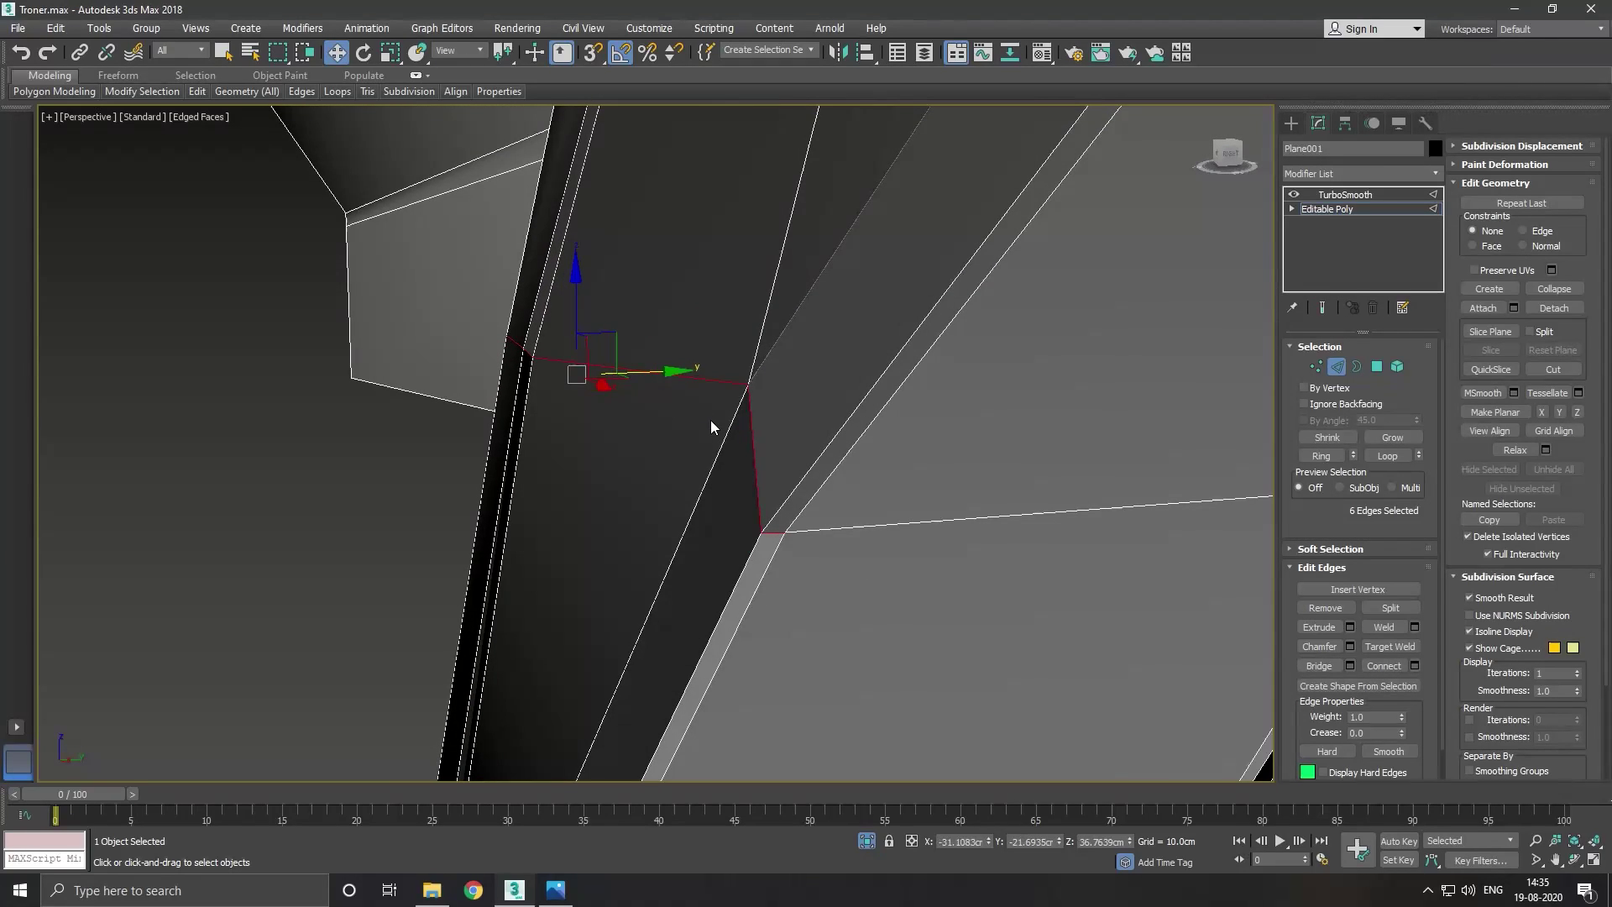
pyautogui.moveTo(710, 425)
pyautogui.keyDown('alt'); pyautogui.mouseDown(button='middle')
pyautogui.moveTo(734, 445)
pyautogui.moveTo(852, 457)
pyautogui.moveTo(680, 532)
pyautogui.moveTo(760, 525)
pyautogui.mouseUp(button='middle'); pyautogui.keyUp('alt')
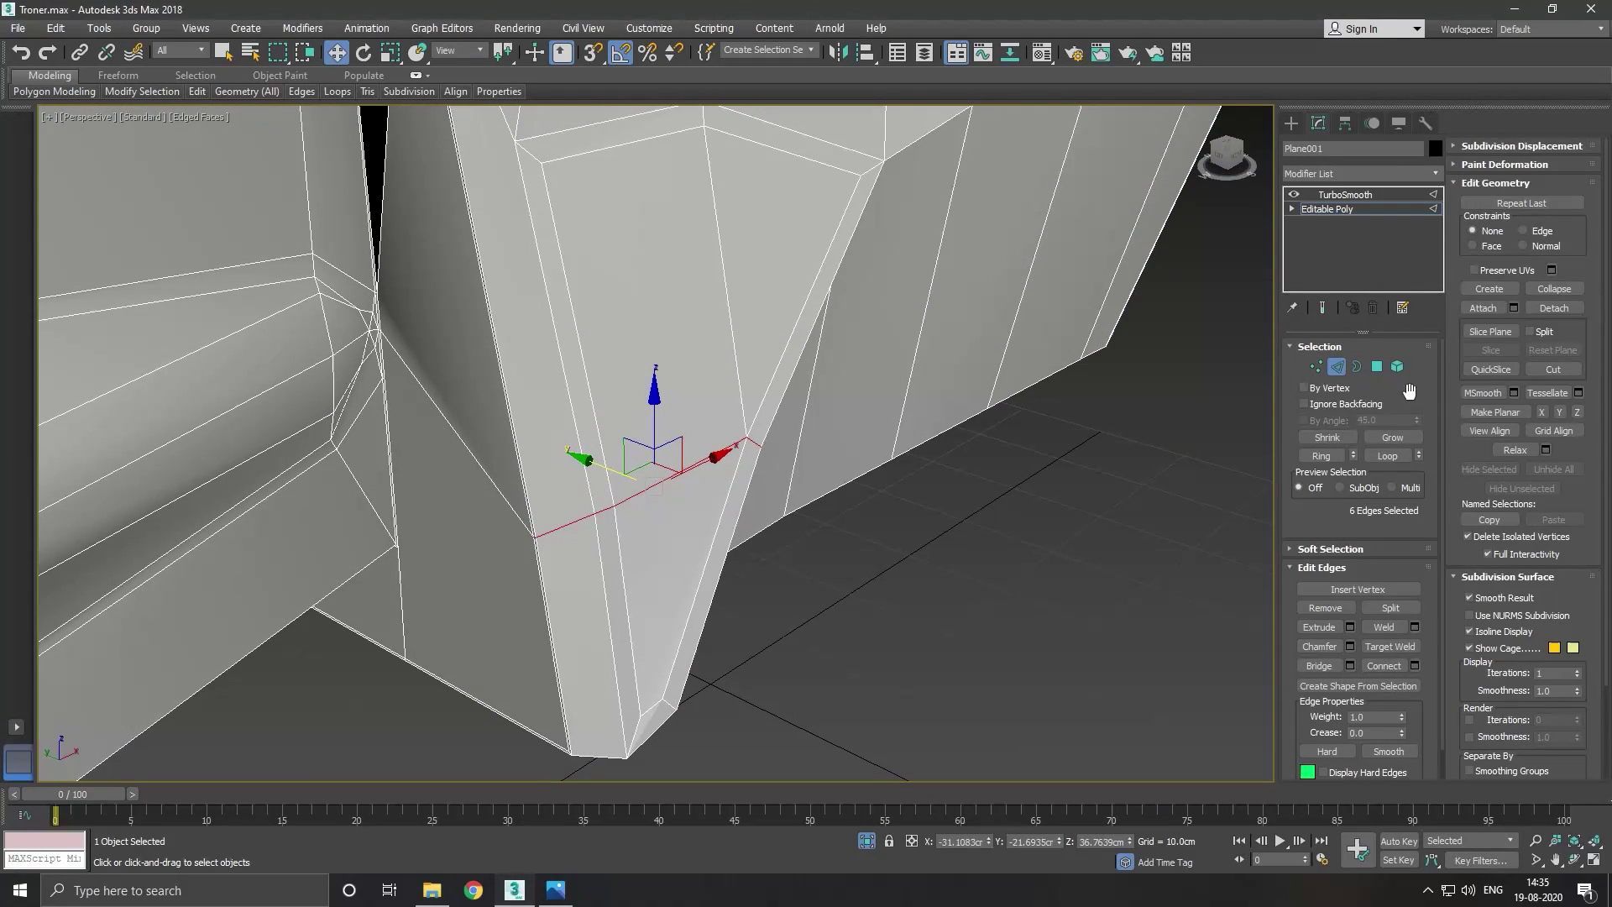
# Extrude the panel polygons again by -0.8203 cm and flatten them.
pyautogui.click(1375, 367)
pyautogui.press('z')
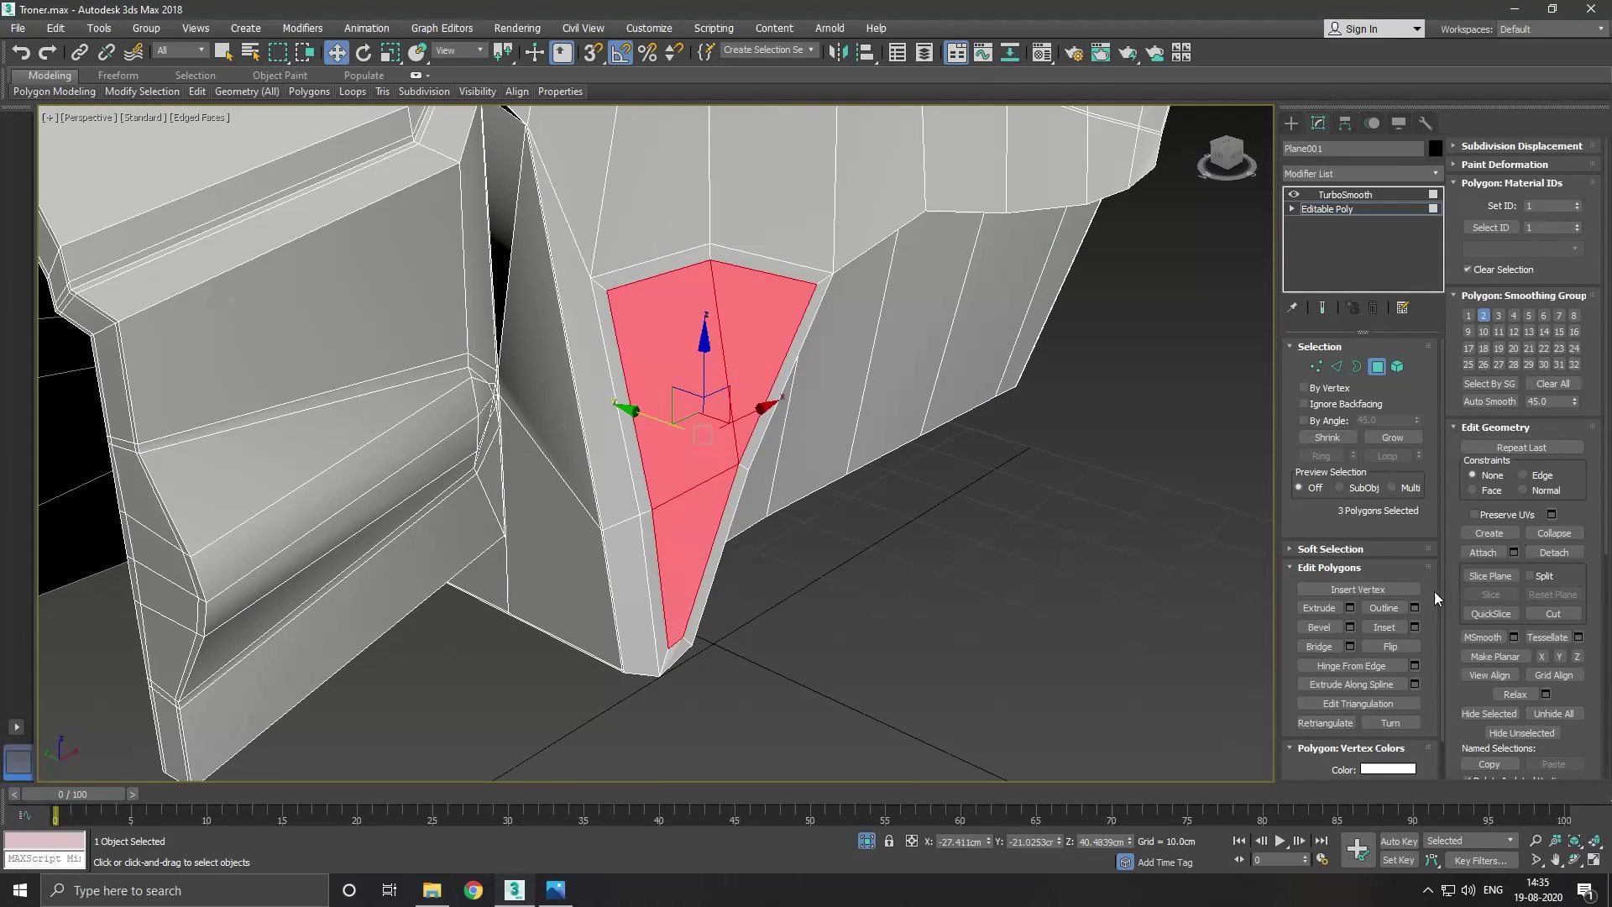
pyautogui.click(1350, 607)
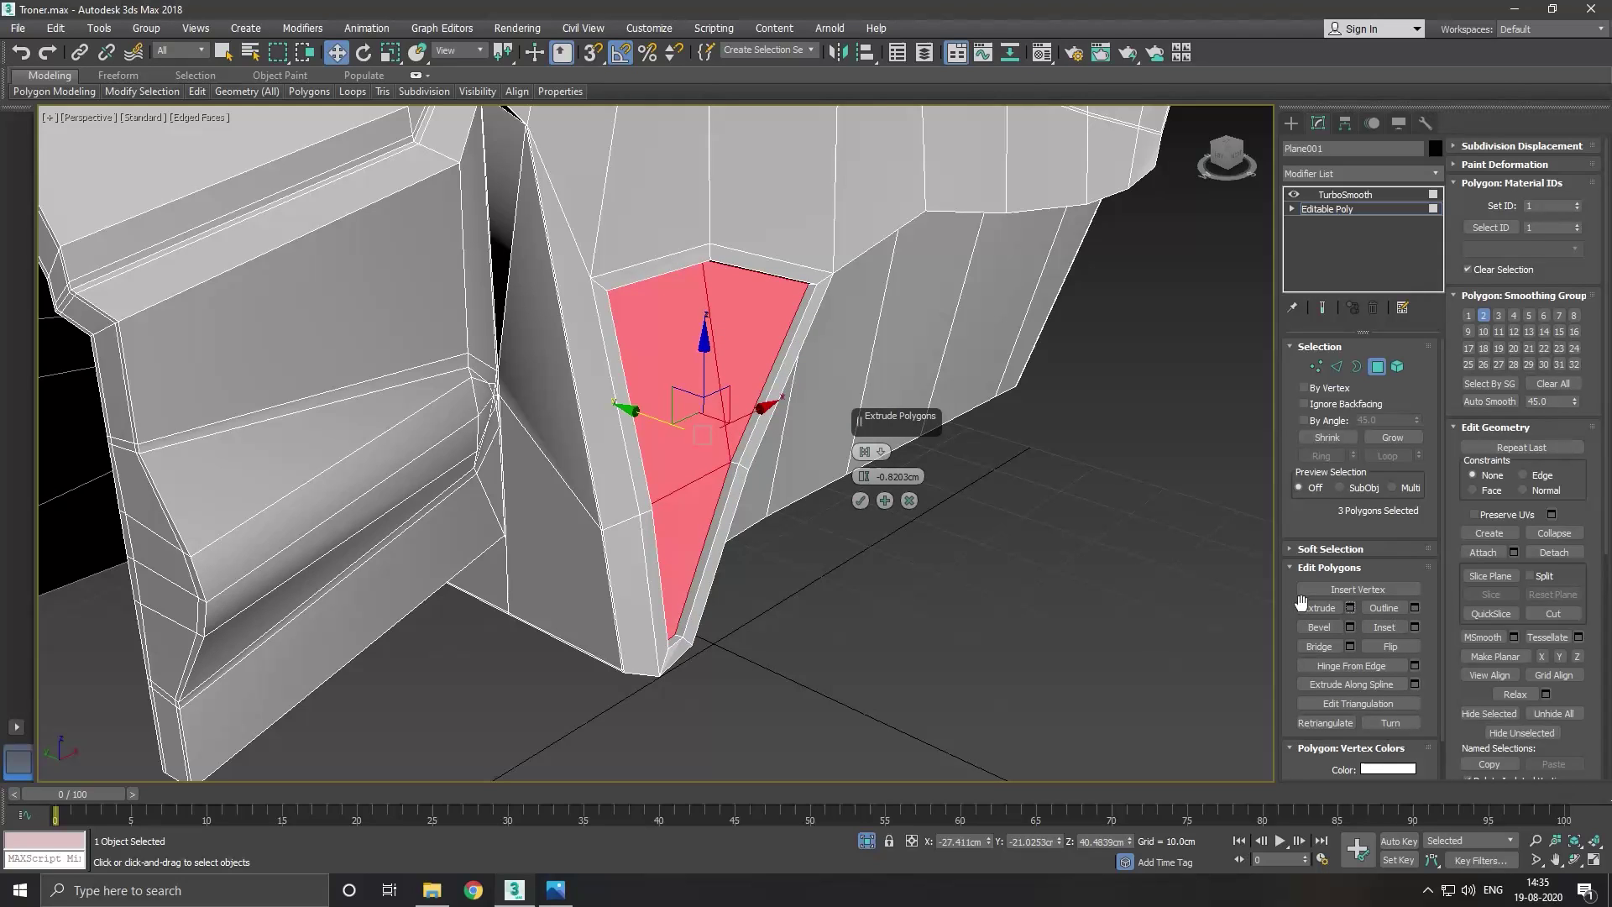
pyautogui.click(859, 501)
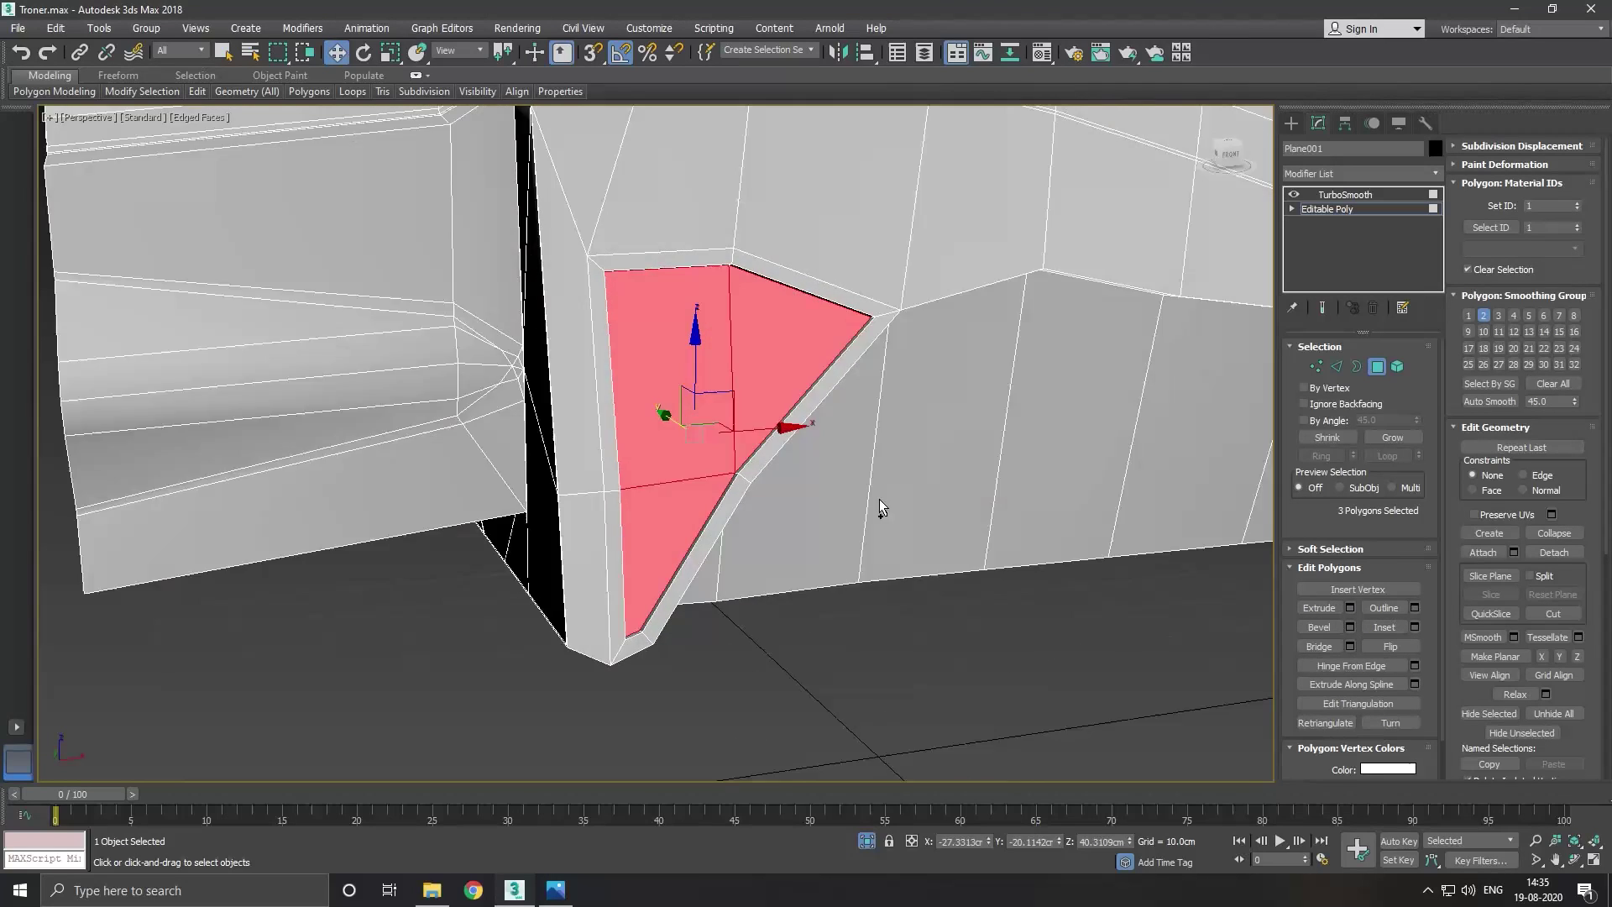
pyautogui.keyDown('alt'); pyautogui.moveTo(879, 498); pyautogui.dragTo(731, 453, button='middle'); pyautogui.keyUp('alt')
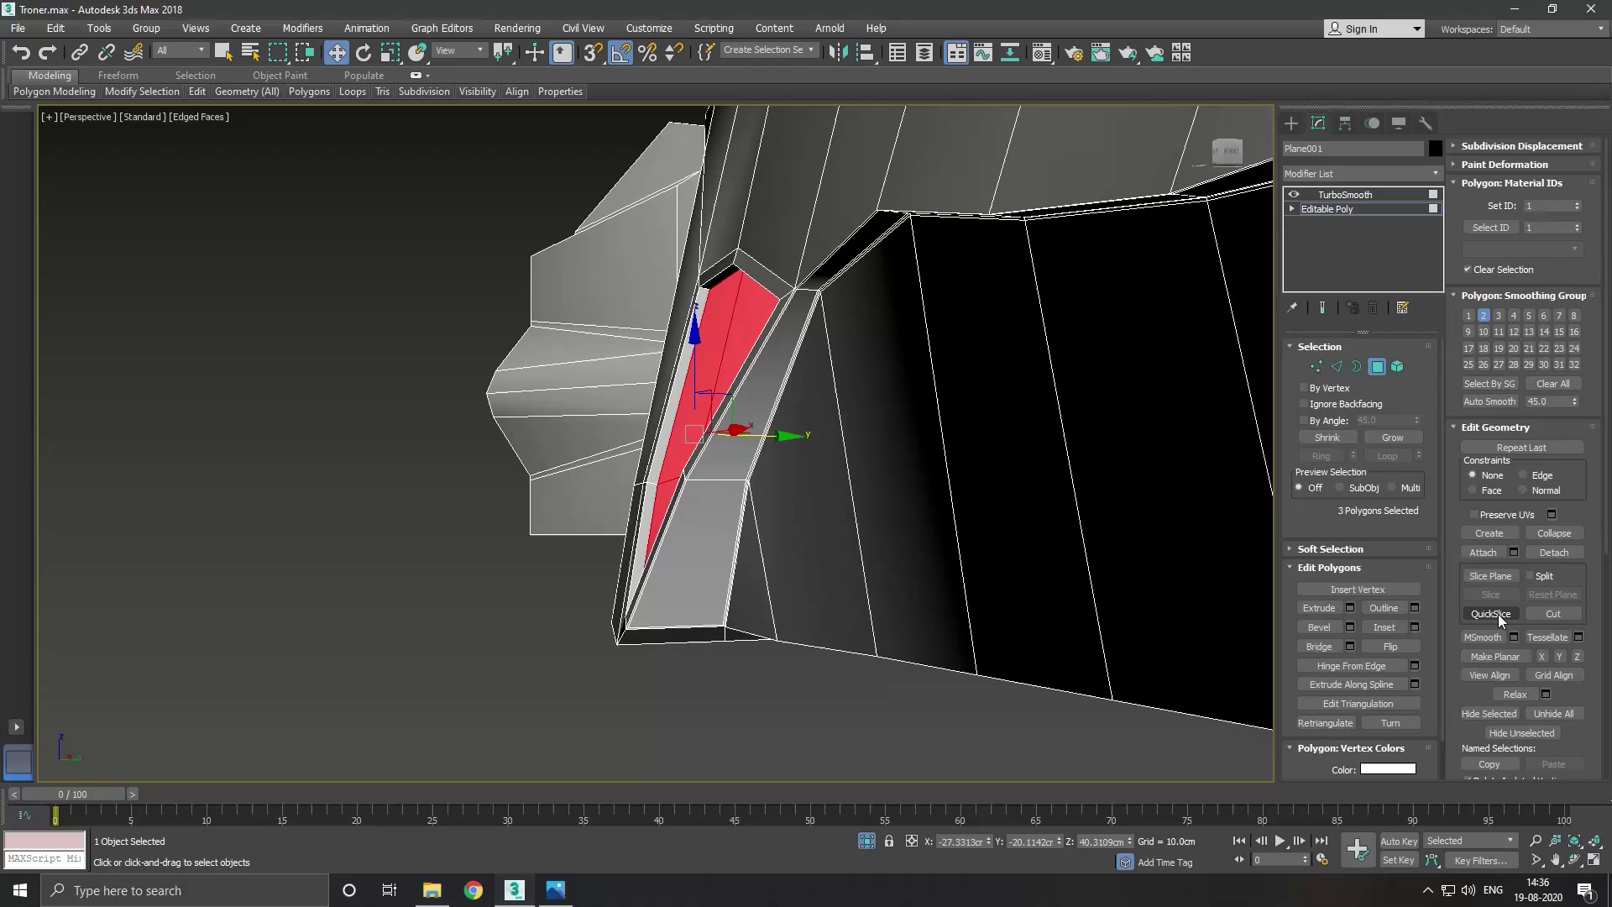
pyautogui.click(1492, 657)
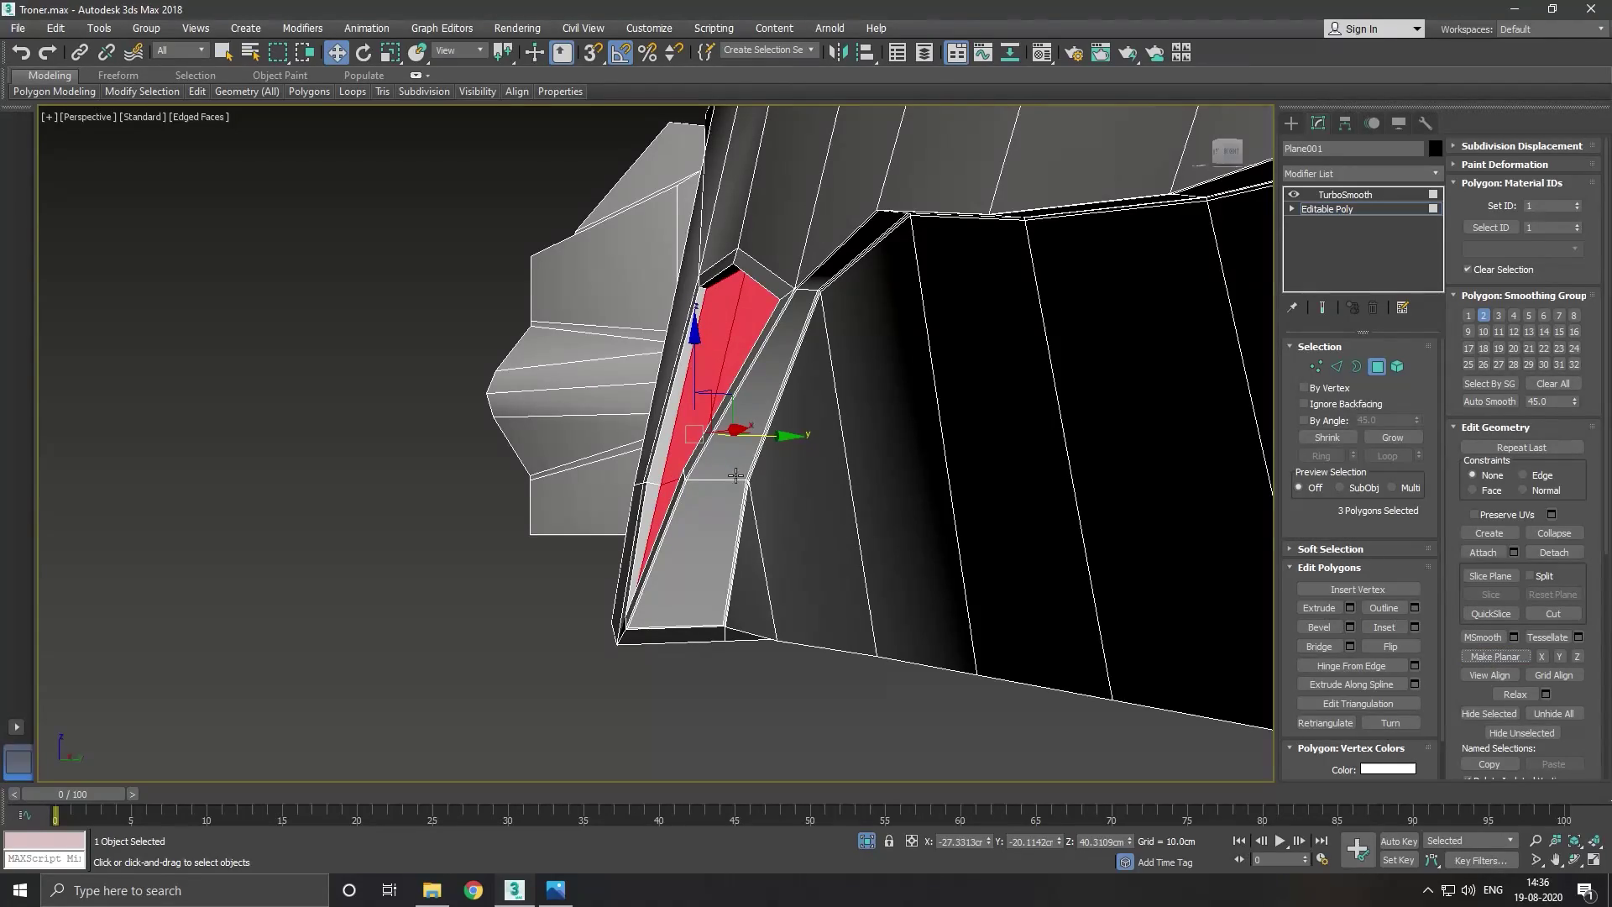
pyautogui.moveTo(736, 475)
pyautogui.keyDown('alt'); pyautogui.mouseDown(button='middle')
pyautogui.moveTo(859, 471)
pyautogui.moveTo(823, 454)
pyautogui.moveTo(821, 419)
pyautogui.mouseUp(button='middle'); pyautogui.keyUp('alt')
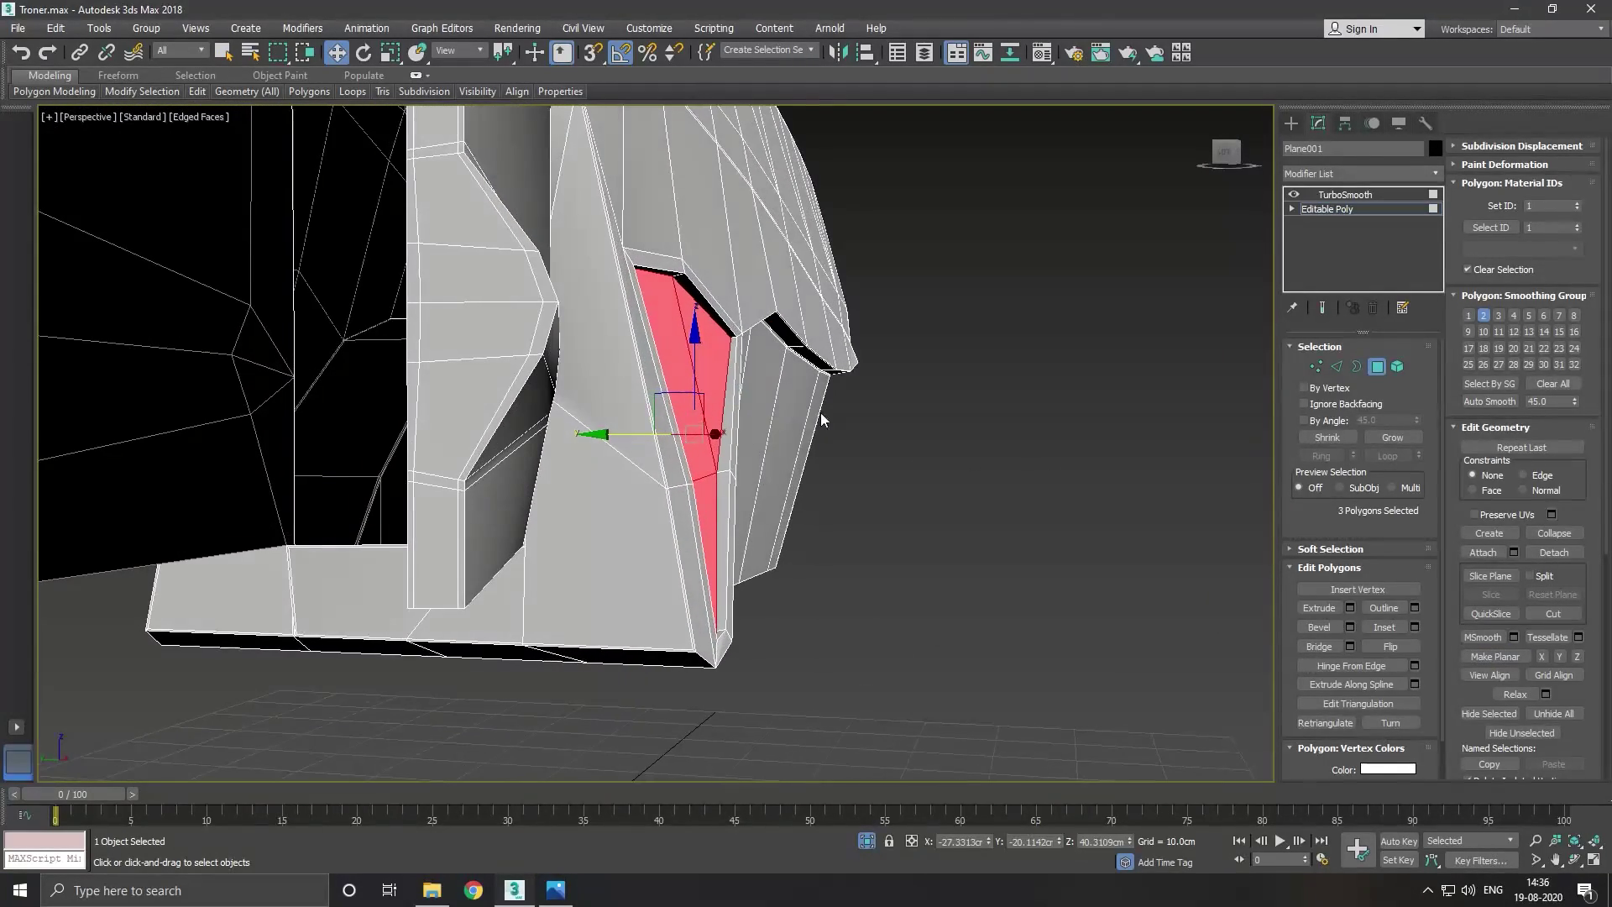
pyautogui.scroll(1, 634, 380)
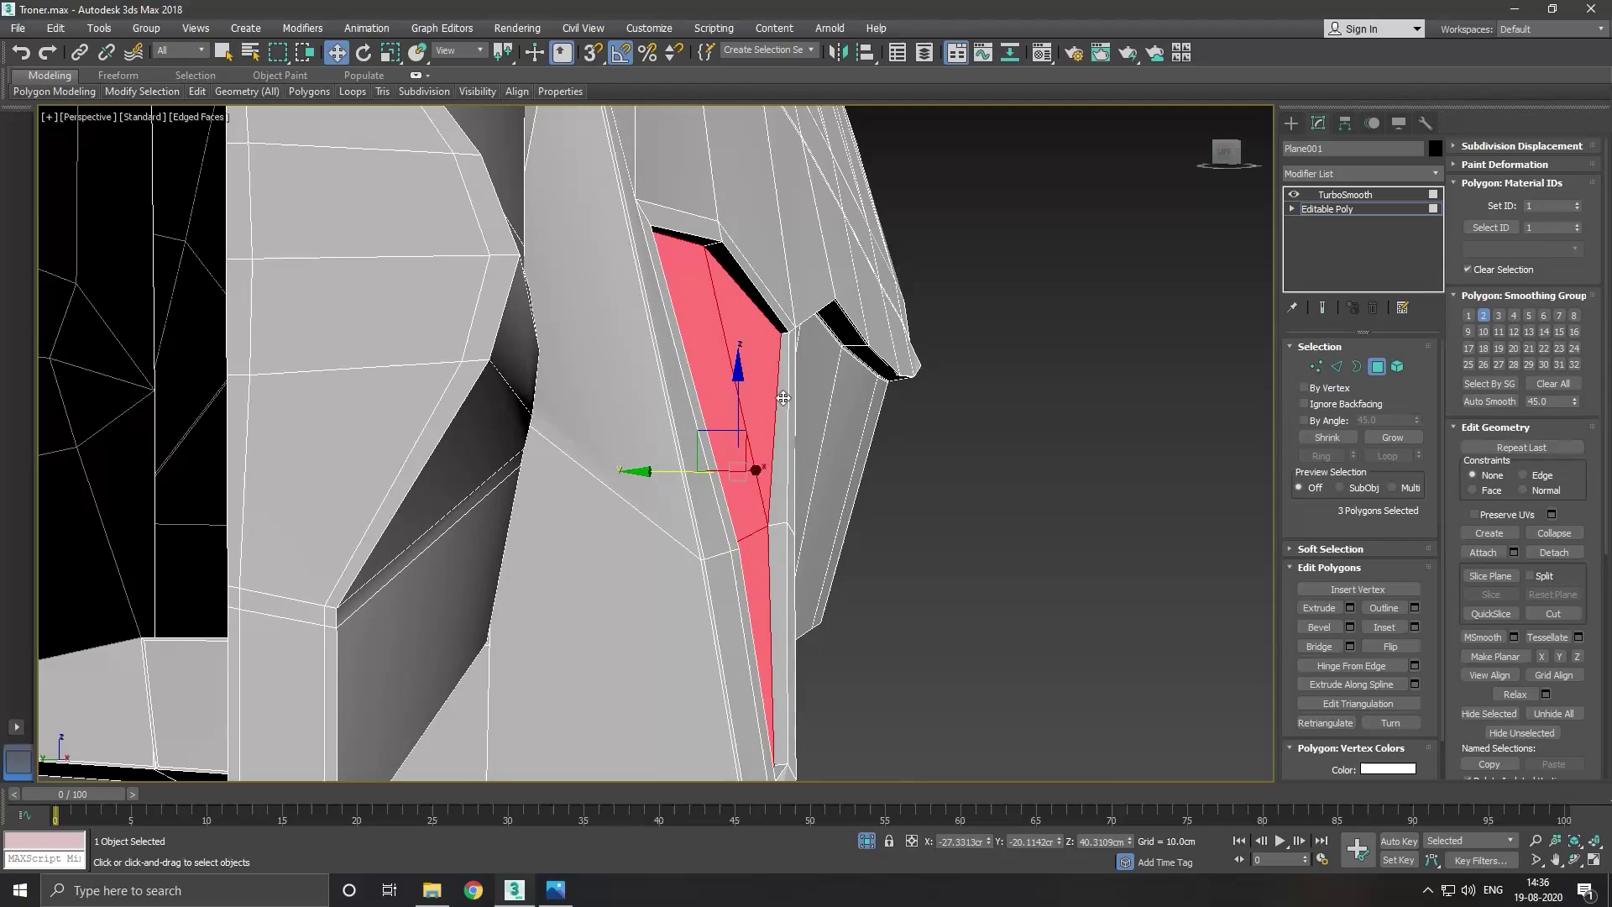
pyautogui.scroll(1, 605, 356)
pyautogui.scroll(1, 619, 472)
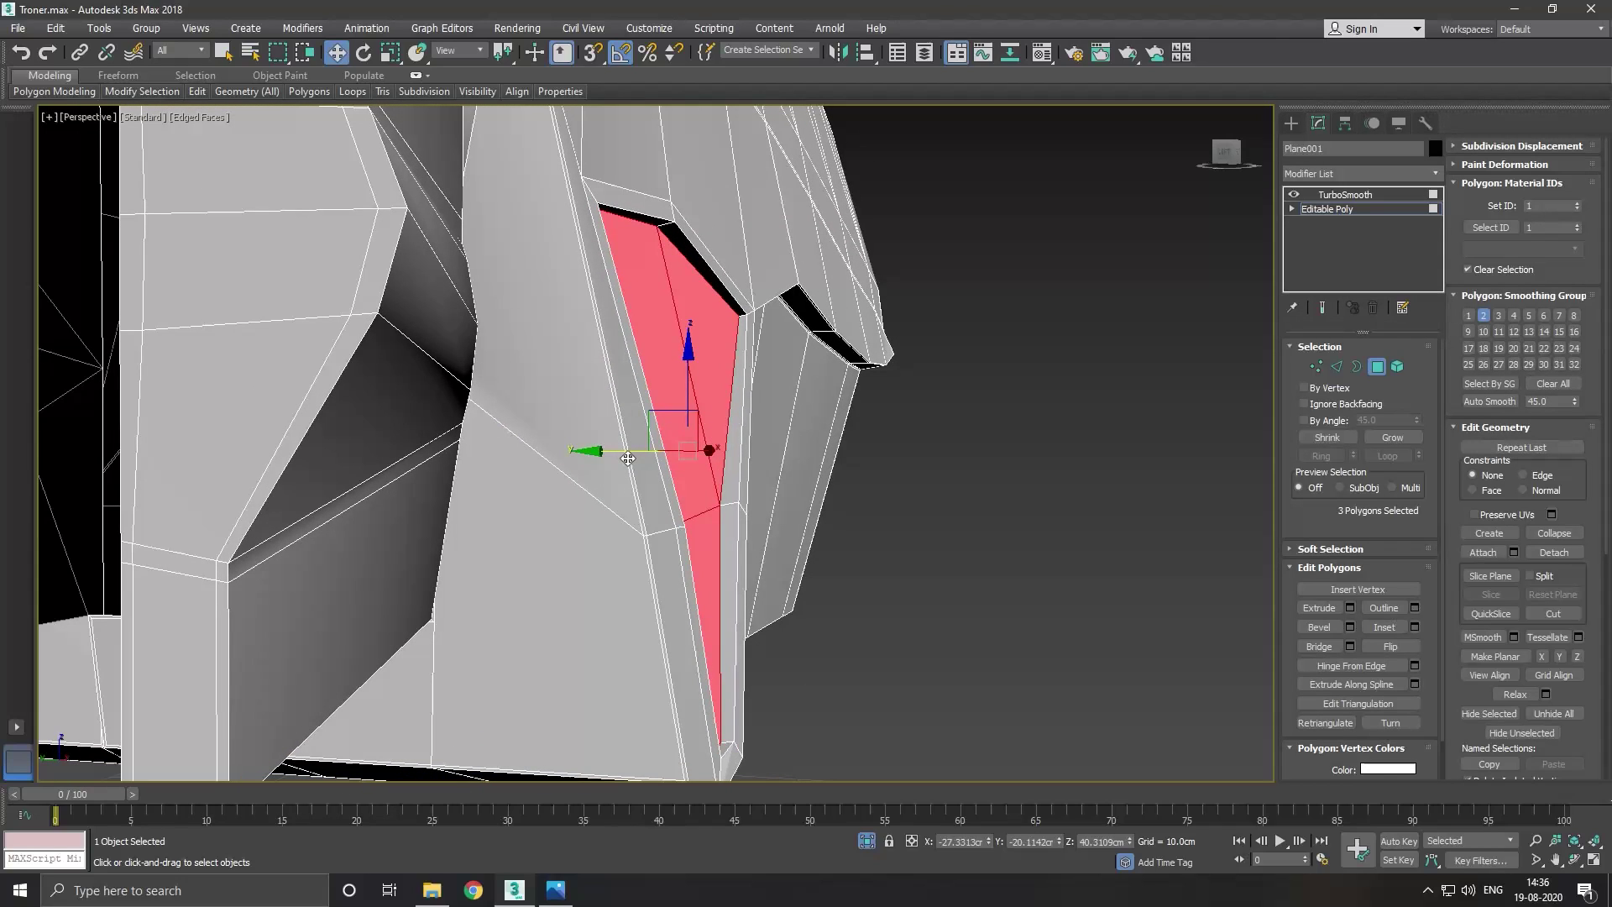
# Nudge the panel faces slightly along Y and inset them by 0.7716 cm.
pyautogui.moveTo(628, 458); pyautogui.dragTo(618, 452)
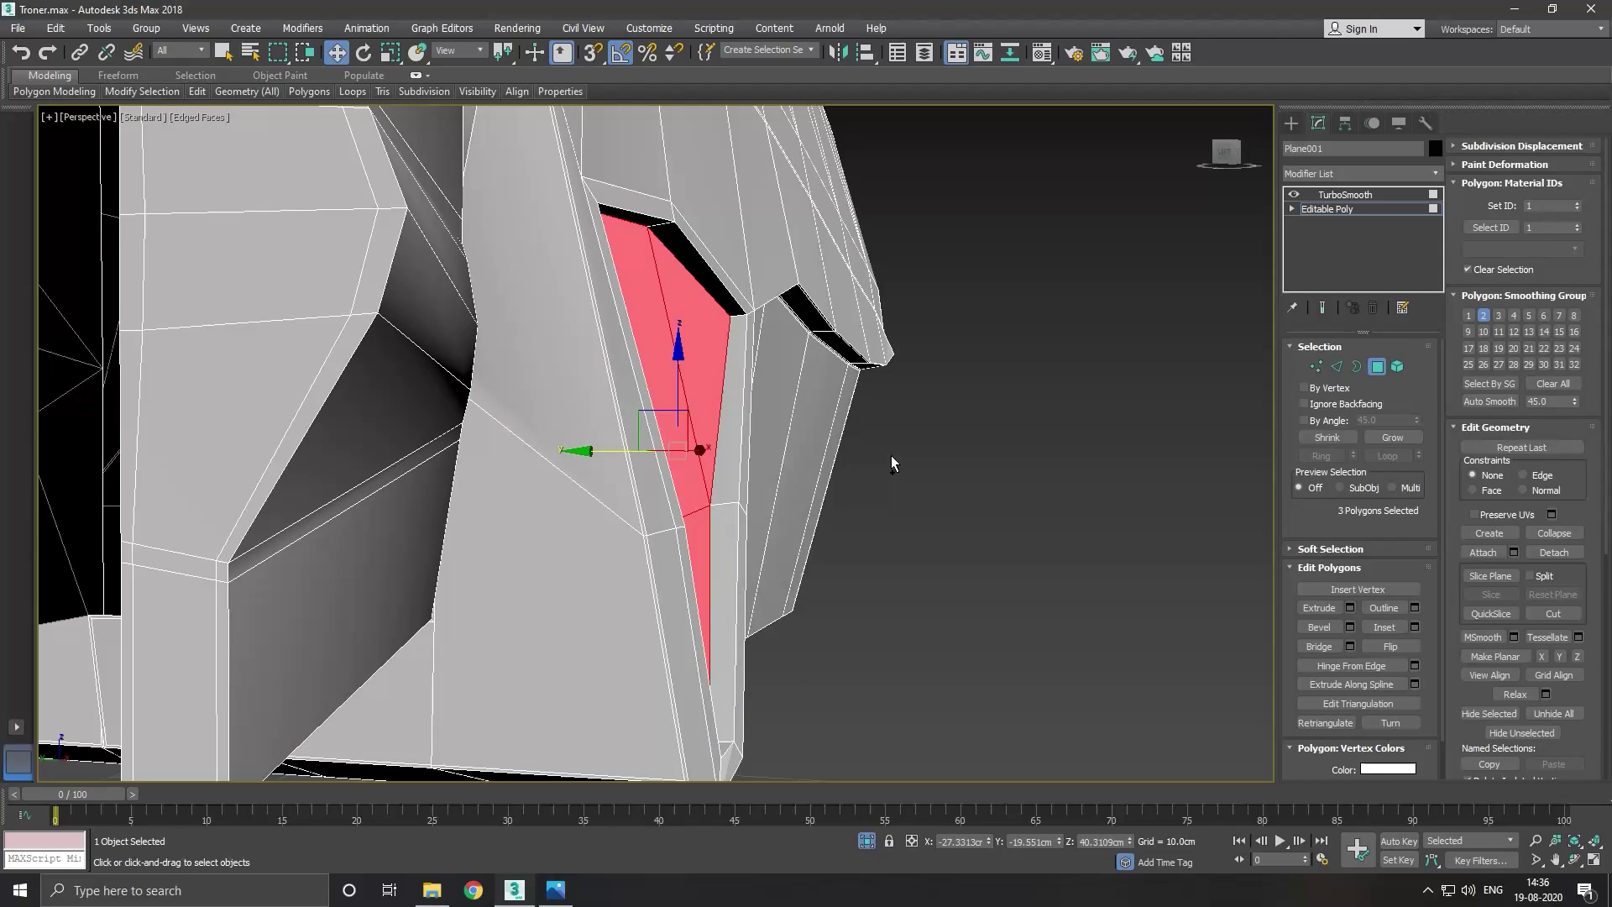
pyautogui.click(1414, 626)
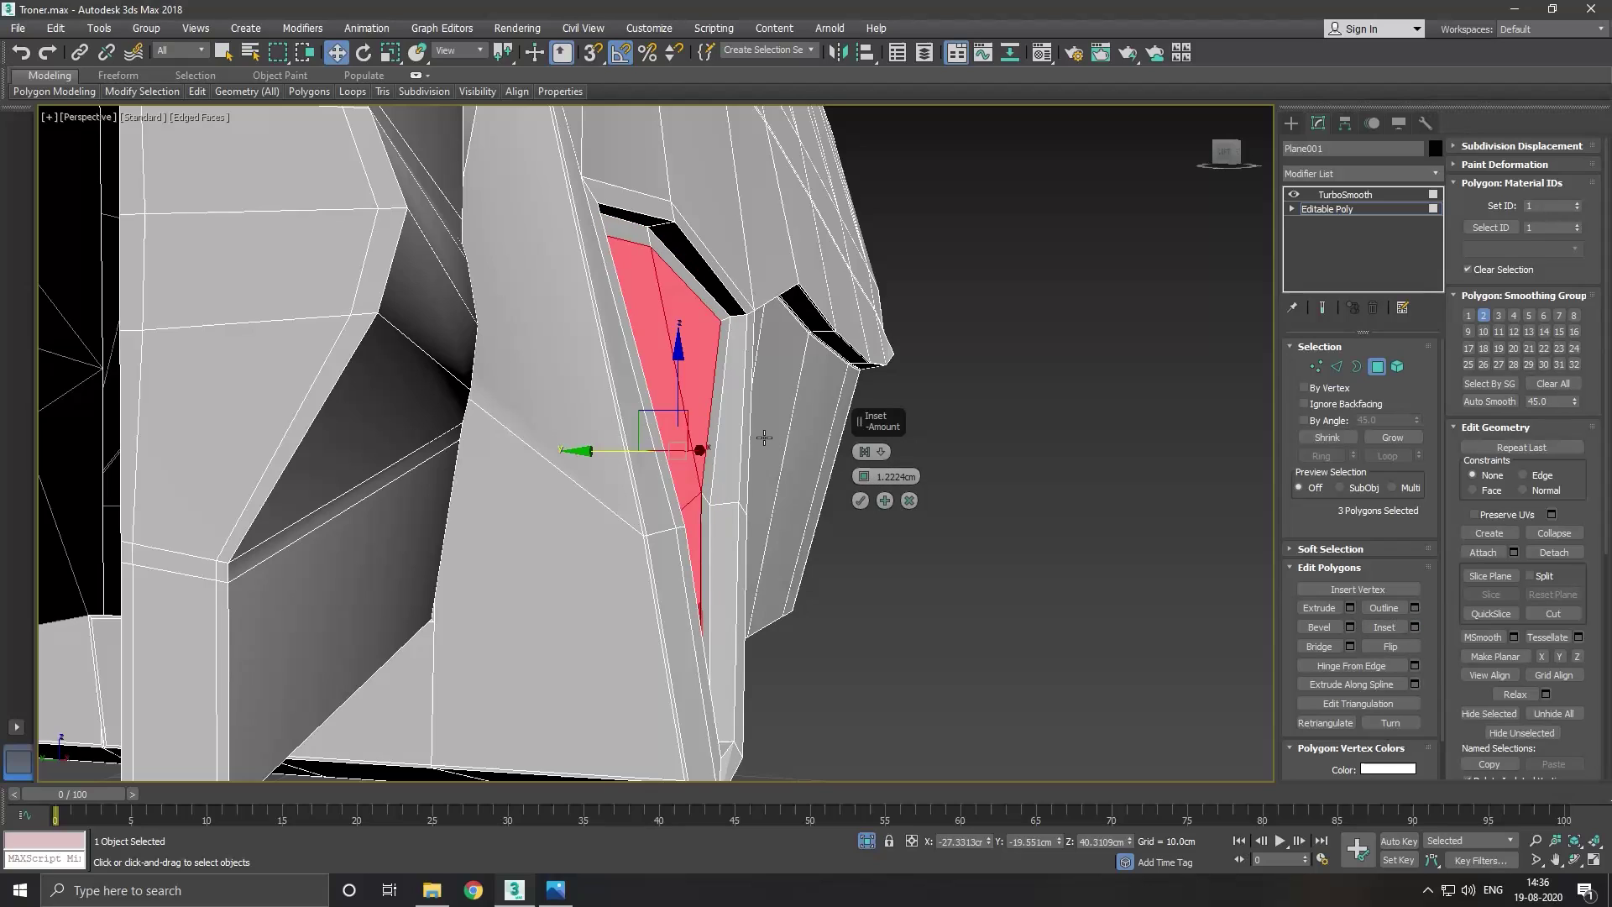
pyautogui.moveTo(868, 476); pyautogui.dragTo(870, 480)
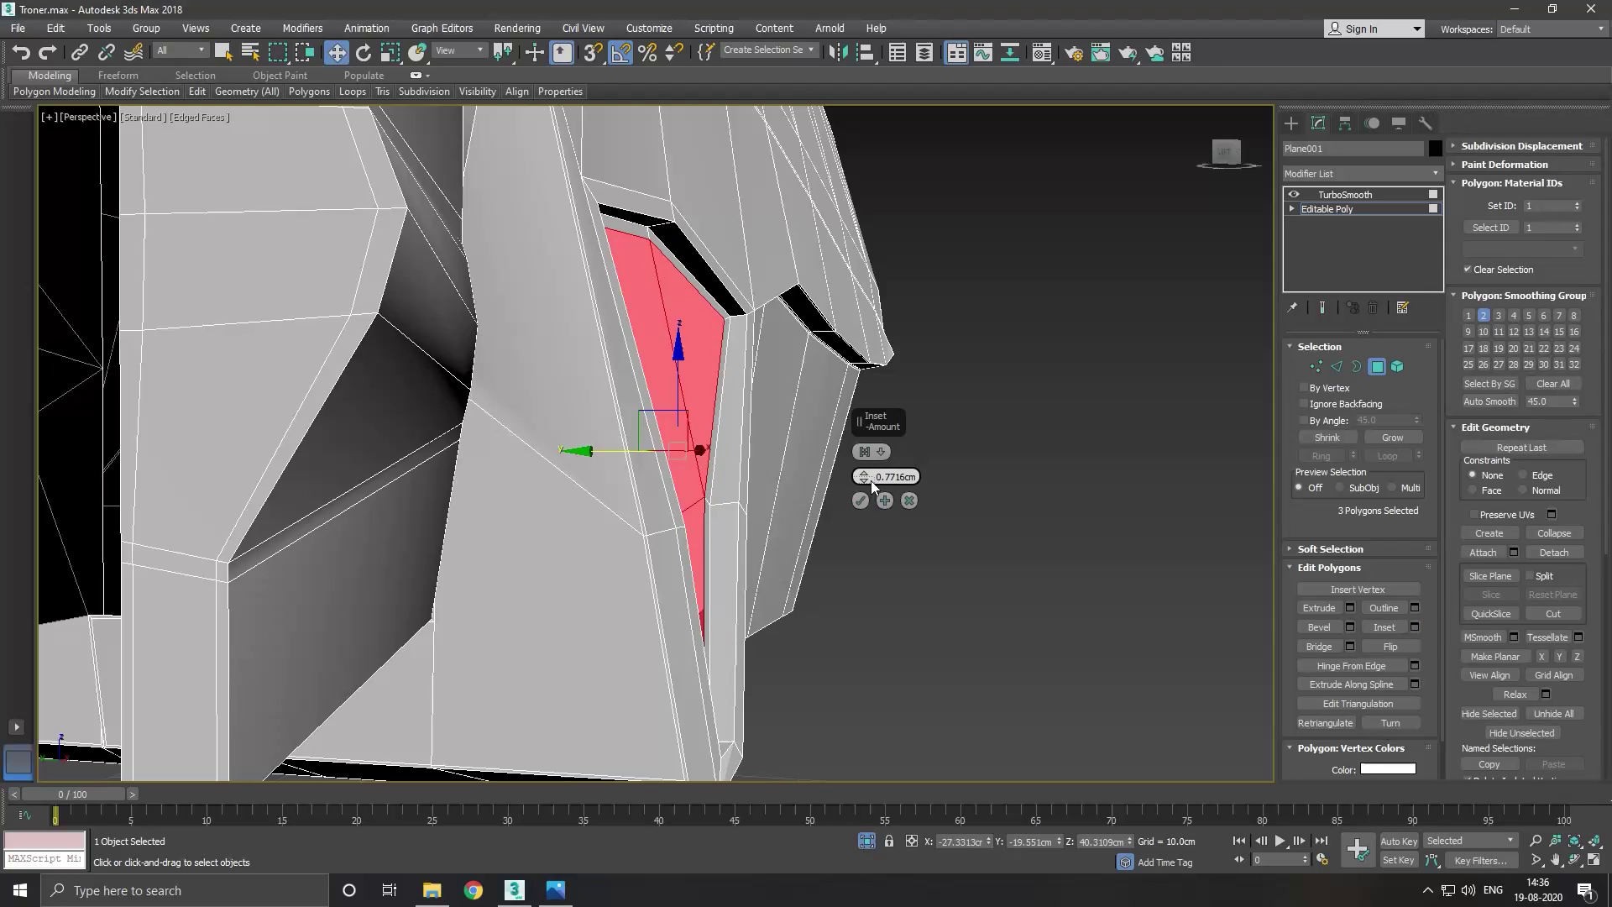
pyautogui.click(861, 501)
pyautogui.keyDown('alt'); pyautogui.moveTo(862, 501); pyautogui.dragTo(823, 476, button='middle'); pyautogui.keyUp('alt')
pyautogui.scroll(2, 823, 476)
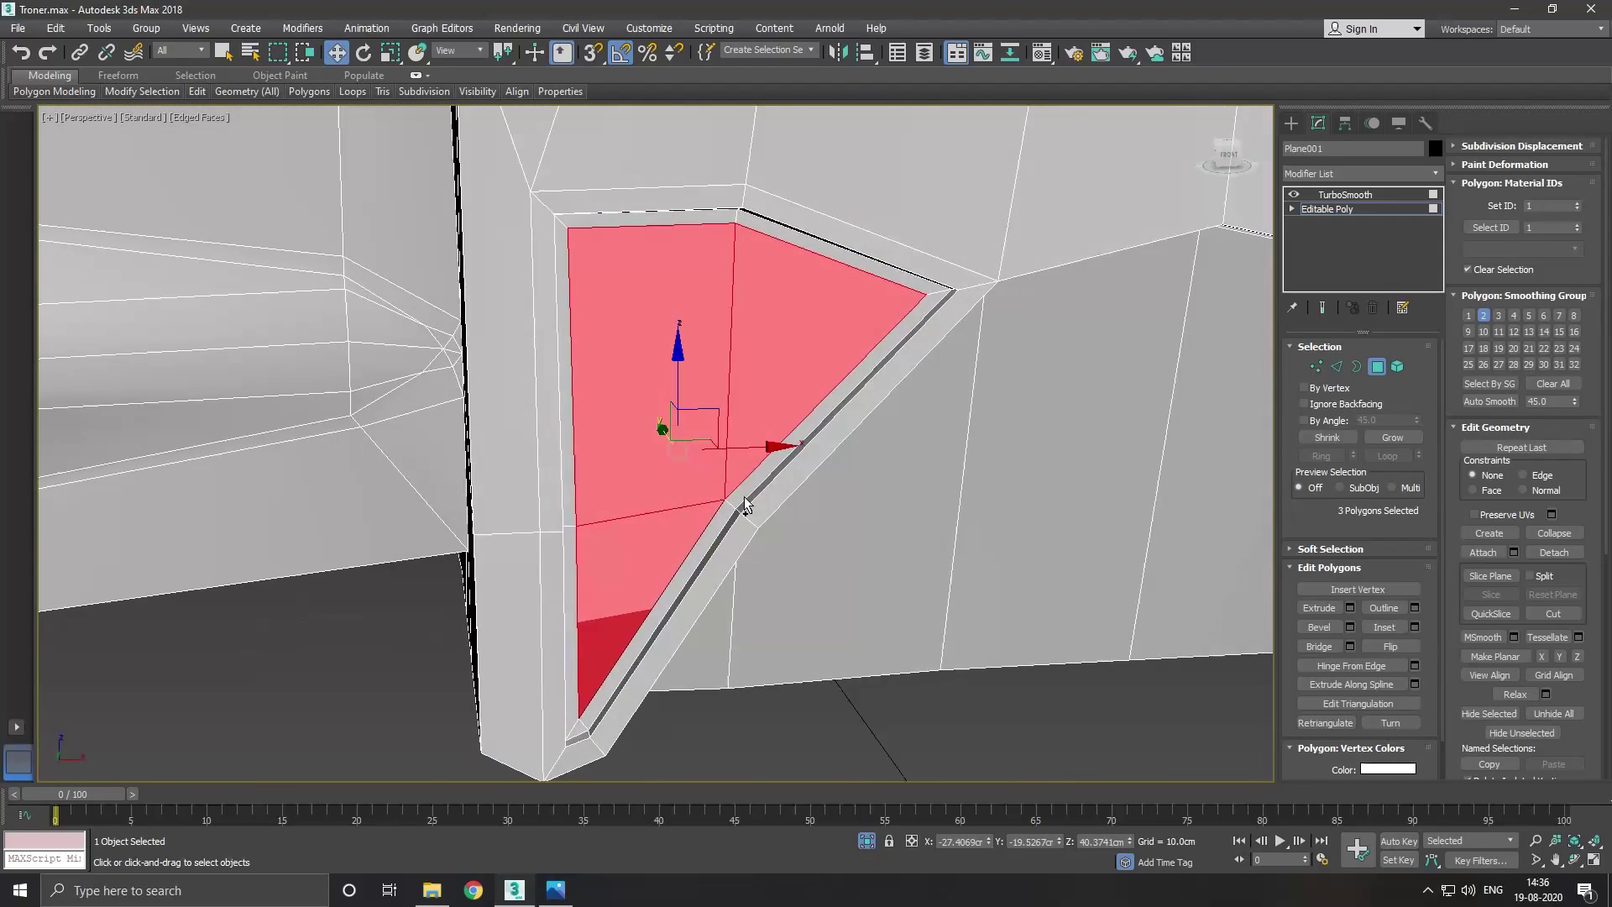
pyautogui.scroll(1, 744, 496)
# Target Weld the loose bottom-corner vertex onto its neighbour below to close the gap.
pyautogui.click(1315, 366)
pyautogui.keyDown('alt'); pyautogui.moveTo(781, 529); pyautogui.dragTo(848, 413, button='middle'); pyautogui.keyUp('alt')
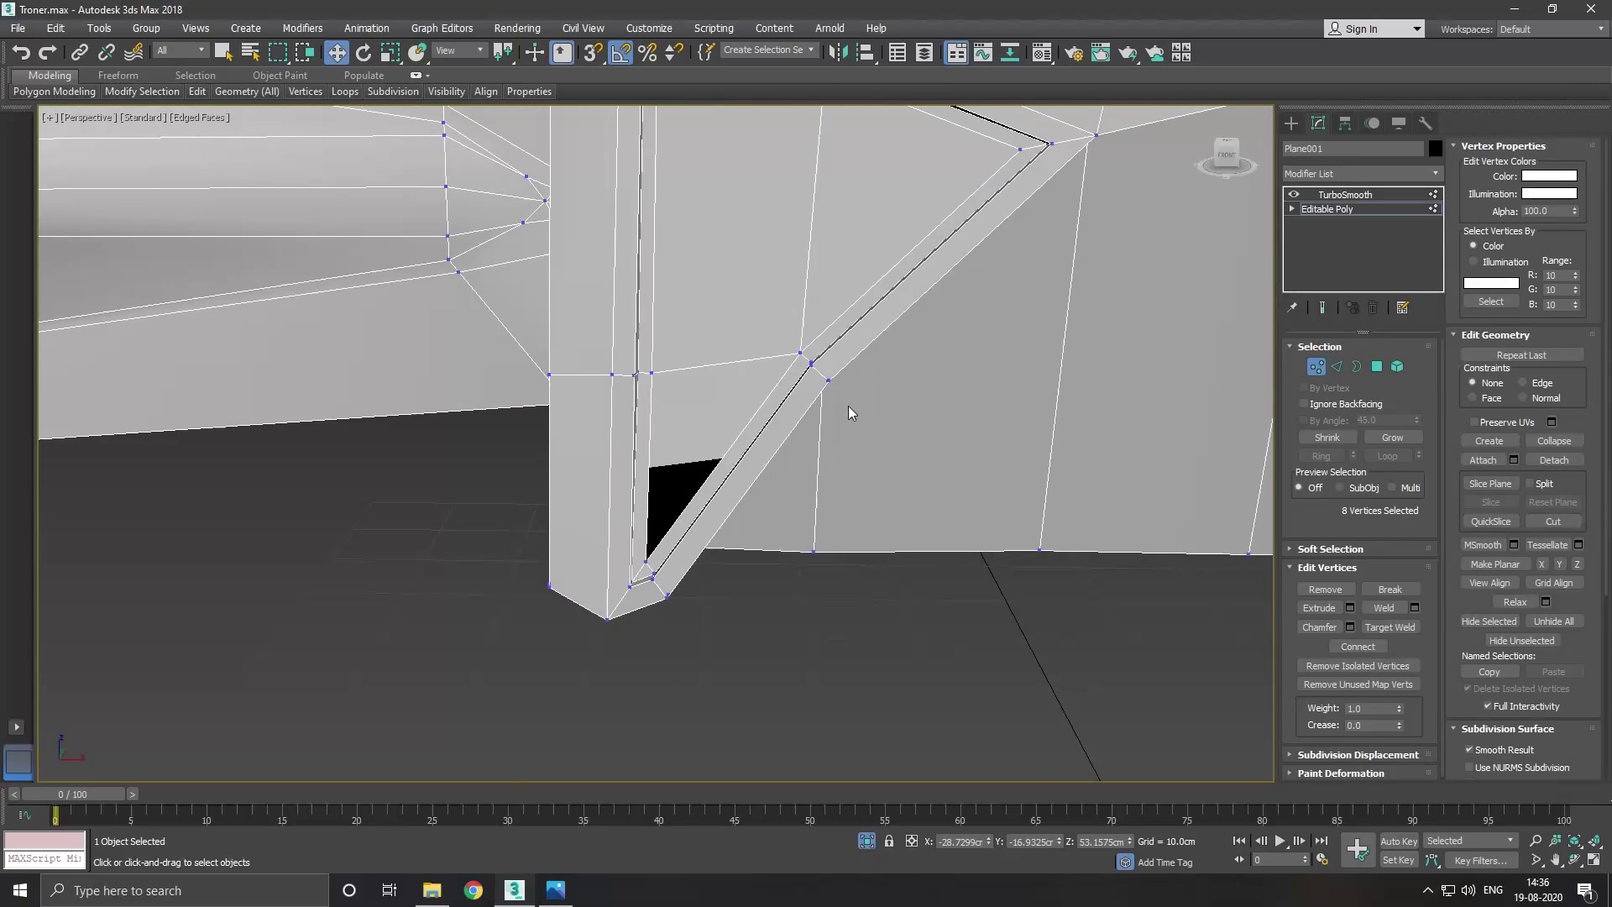
pyautogui.scroll(2, 679, 553)
pyautogui.click(634, 571)
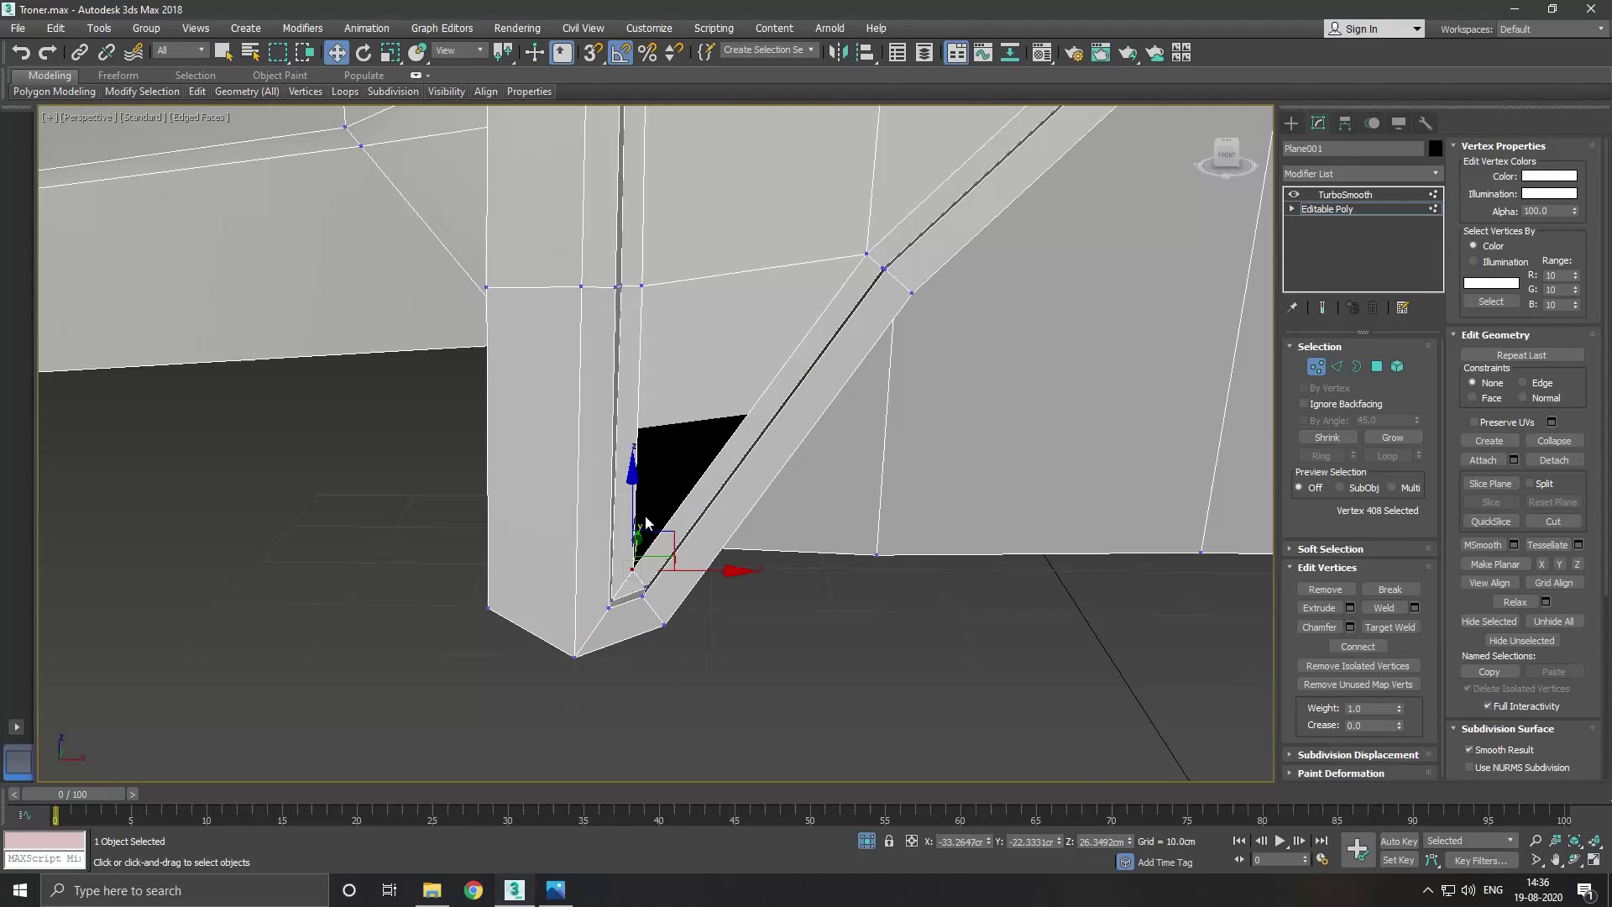
pyautogui.moveTo(642, 499); pyautogui.dragTo(640, 477)
pyautogui.rightClick(640, 476)
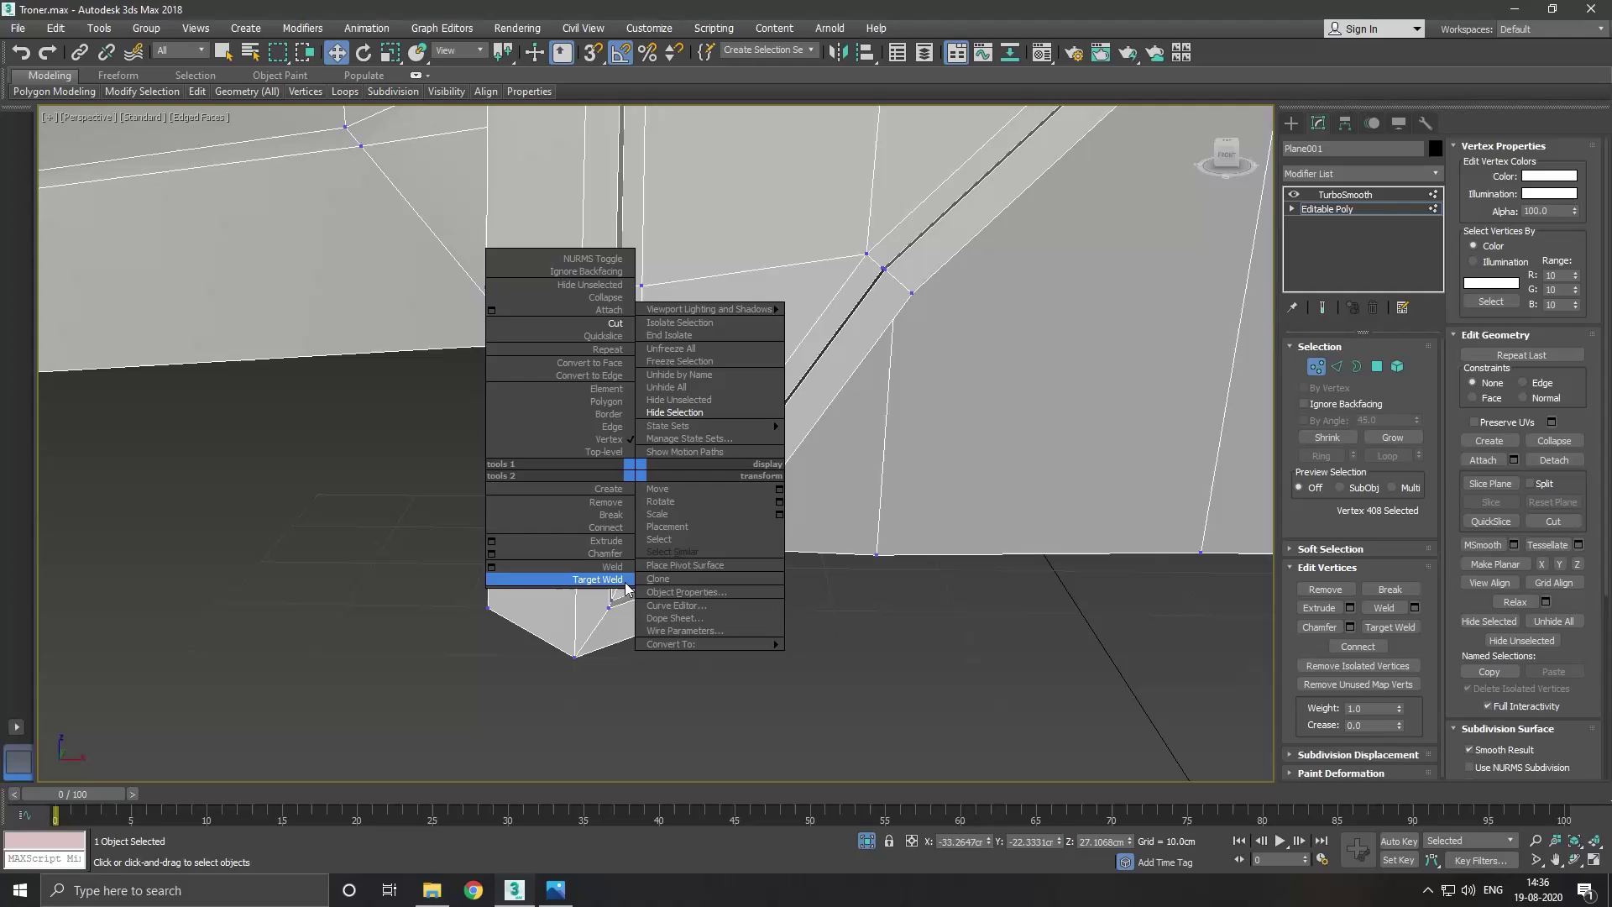
pyautogui.click(773, 420)
pyautogui.click(642, 575)
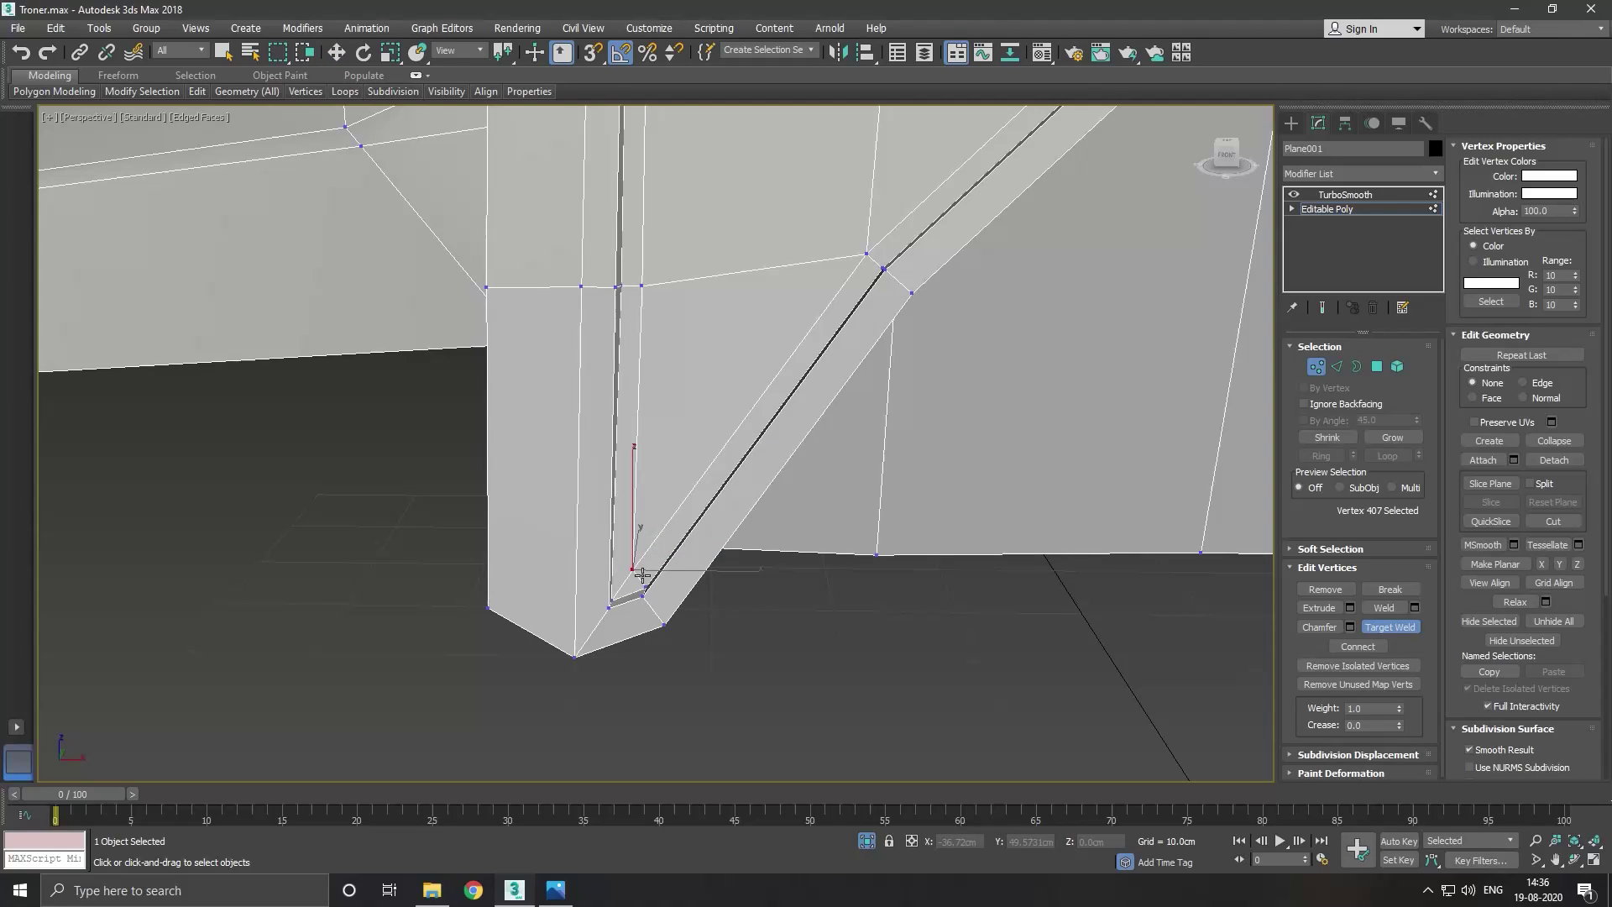
pyautogui.scroll(-5, 619, 589)
pyautogui.press('w')
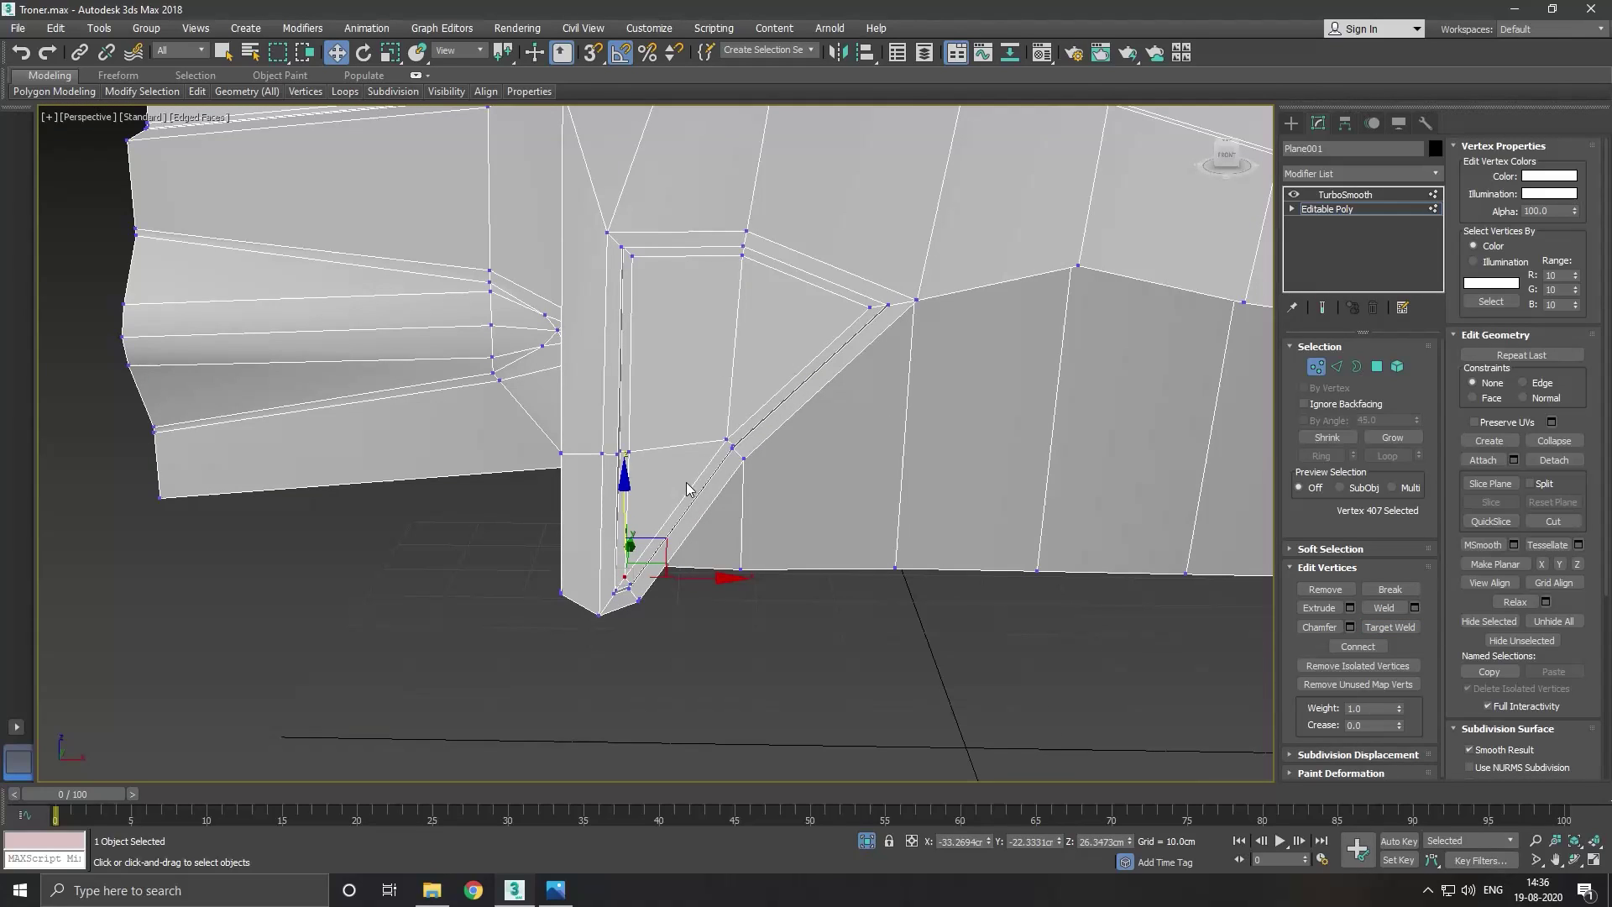
# Toggle Show End Result on and off to inspect the smoothed recessed panel.
pyautogui.keyDown('alt'); pyautogui.moveTo(833, 470); pyautogui.dragTo(721, 503, button='middle'); pyautogui.keyUp('alt')
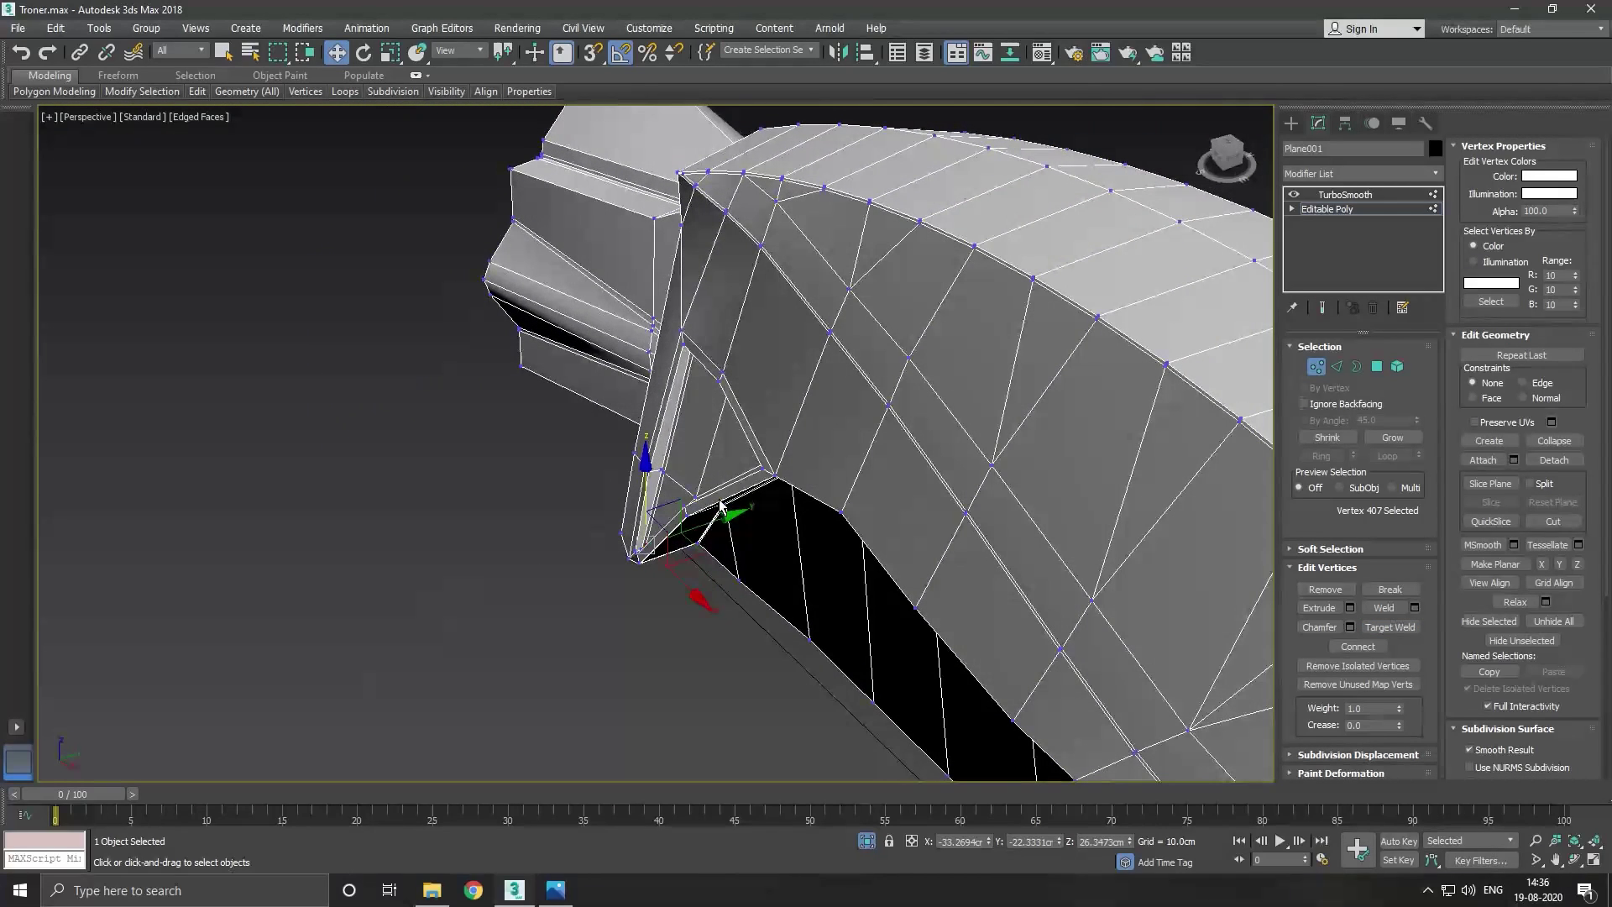
pyautogui.click(1324, 307)
pyautogui.keyDown('alt'); pyautogui.moveTo(723, 442); pyautogui.dragTo(1003, 416, button='middle'); pyautogui.keyUp('alt')
pyautogui.scroll(5, 660, 378)
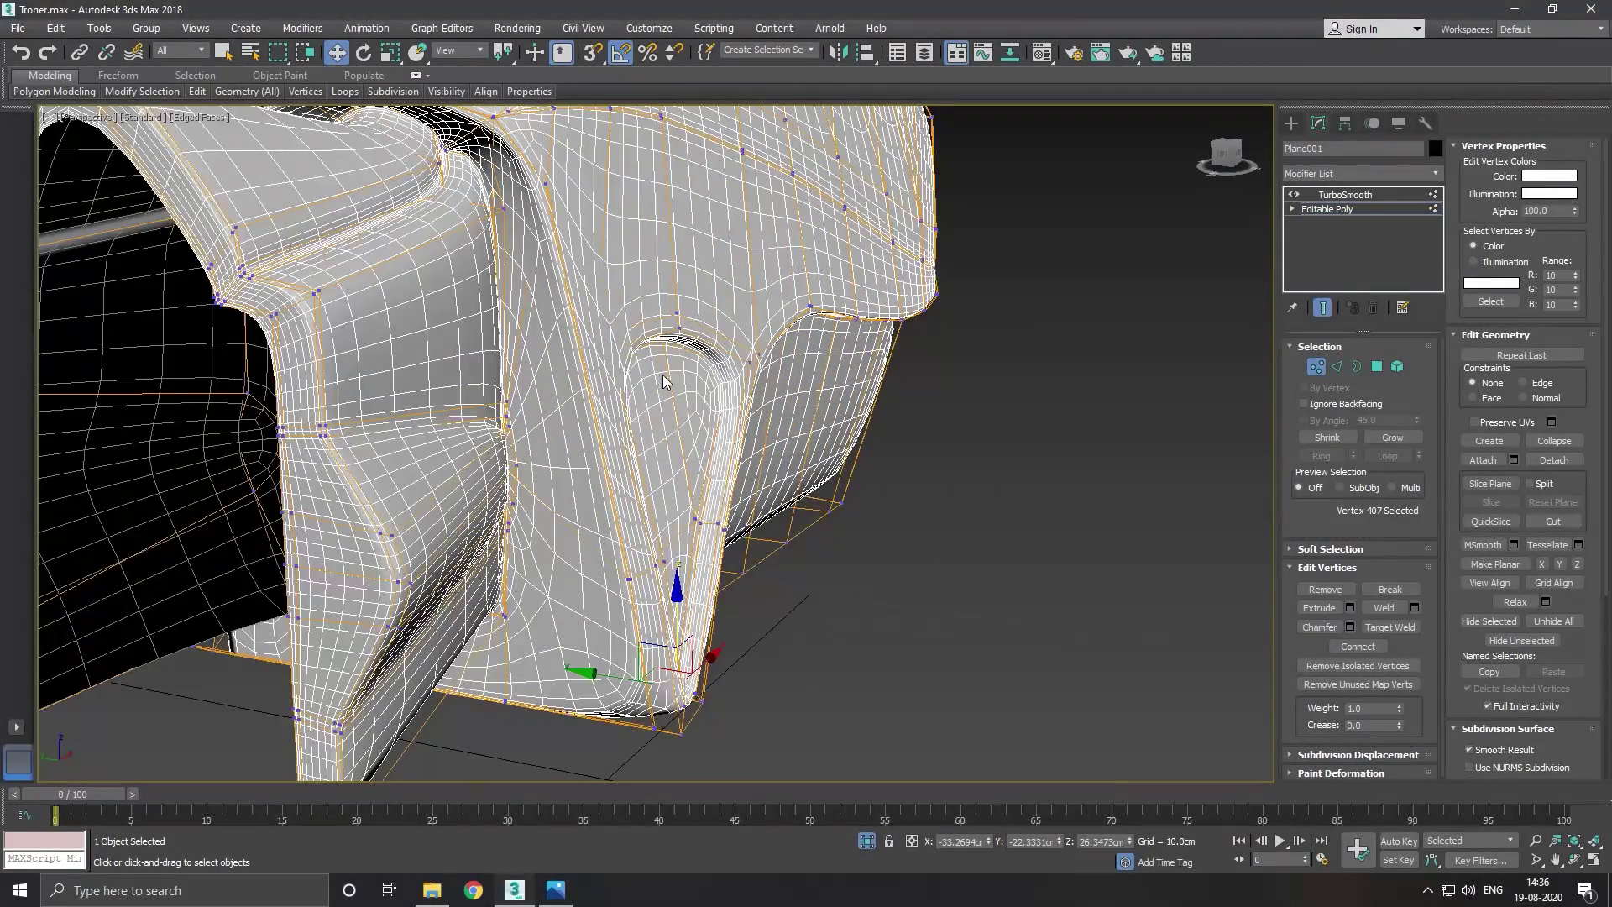
pyautogui.keyDown('alt'); pyautogui.moveTo(725, 395); pyautogui.dragTo(1008, 353, button='middle'); pyautogui.keyUp('alt')
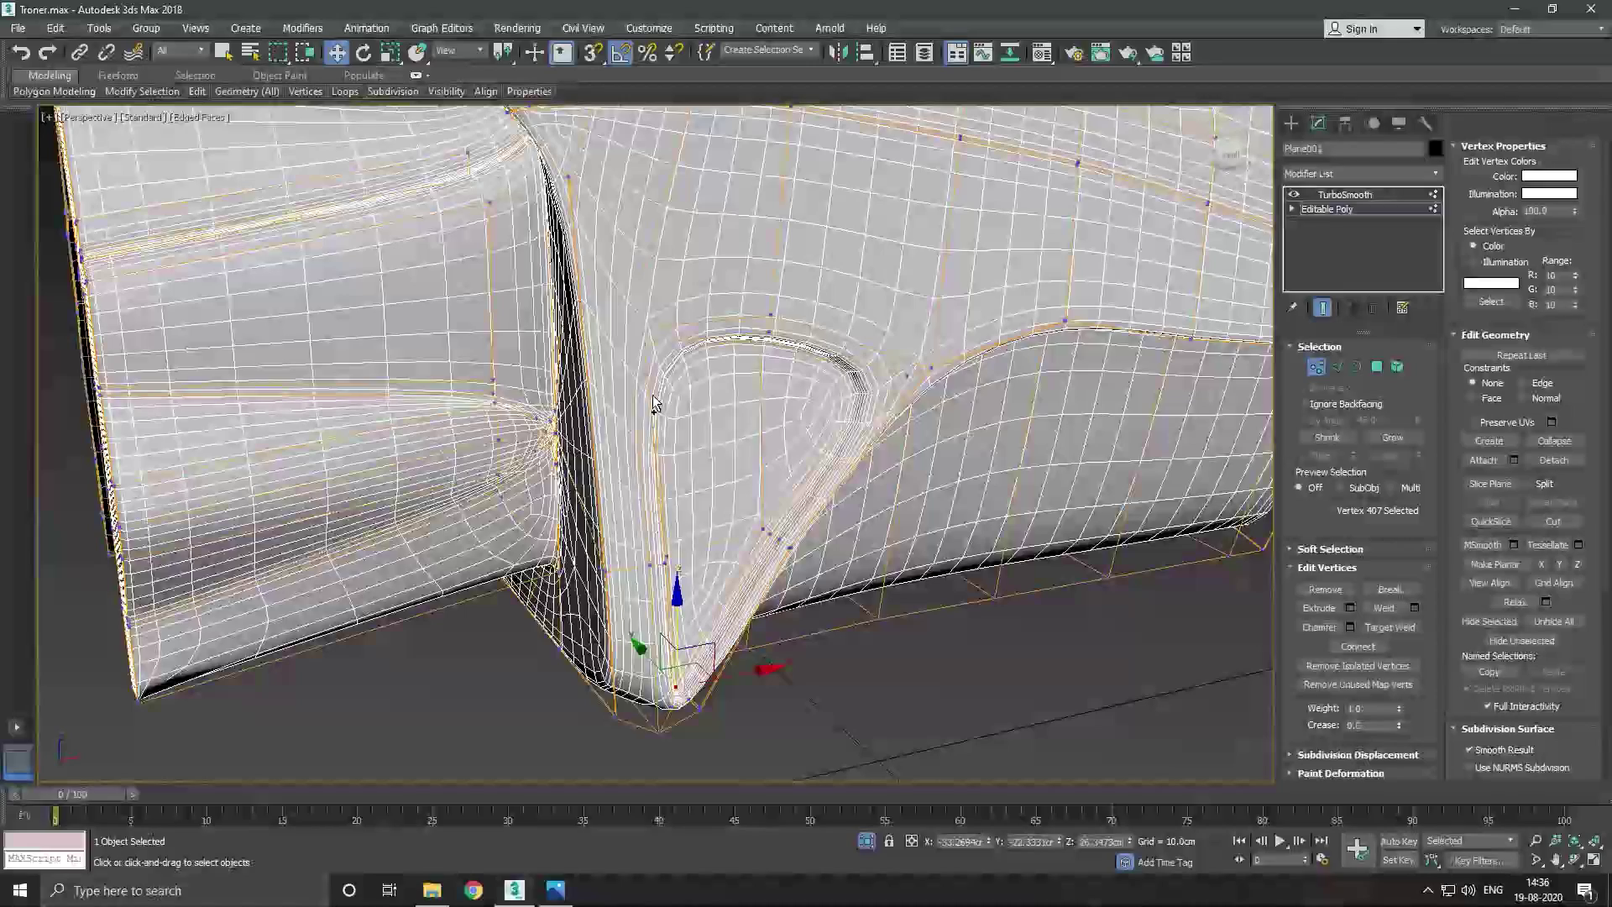
pyautogui.click(1324, 308)
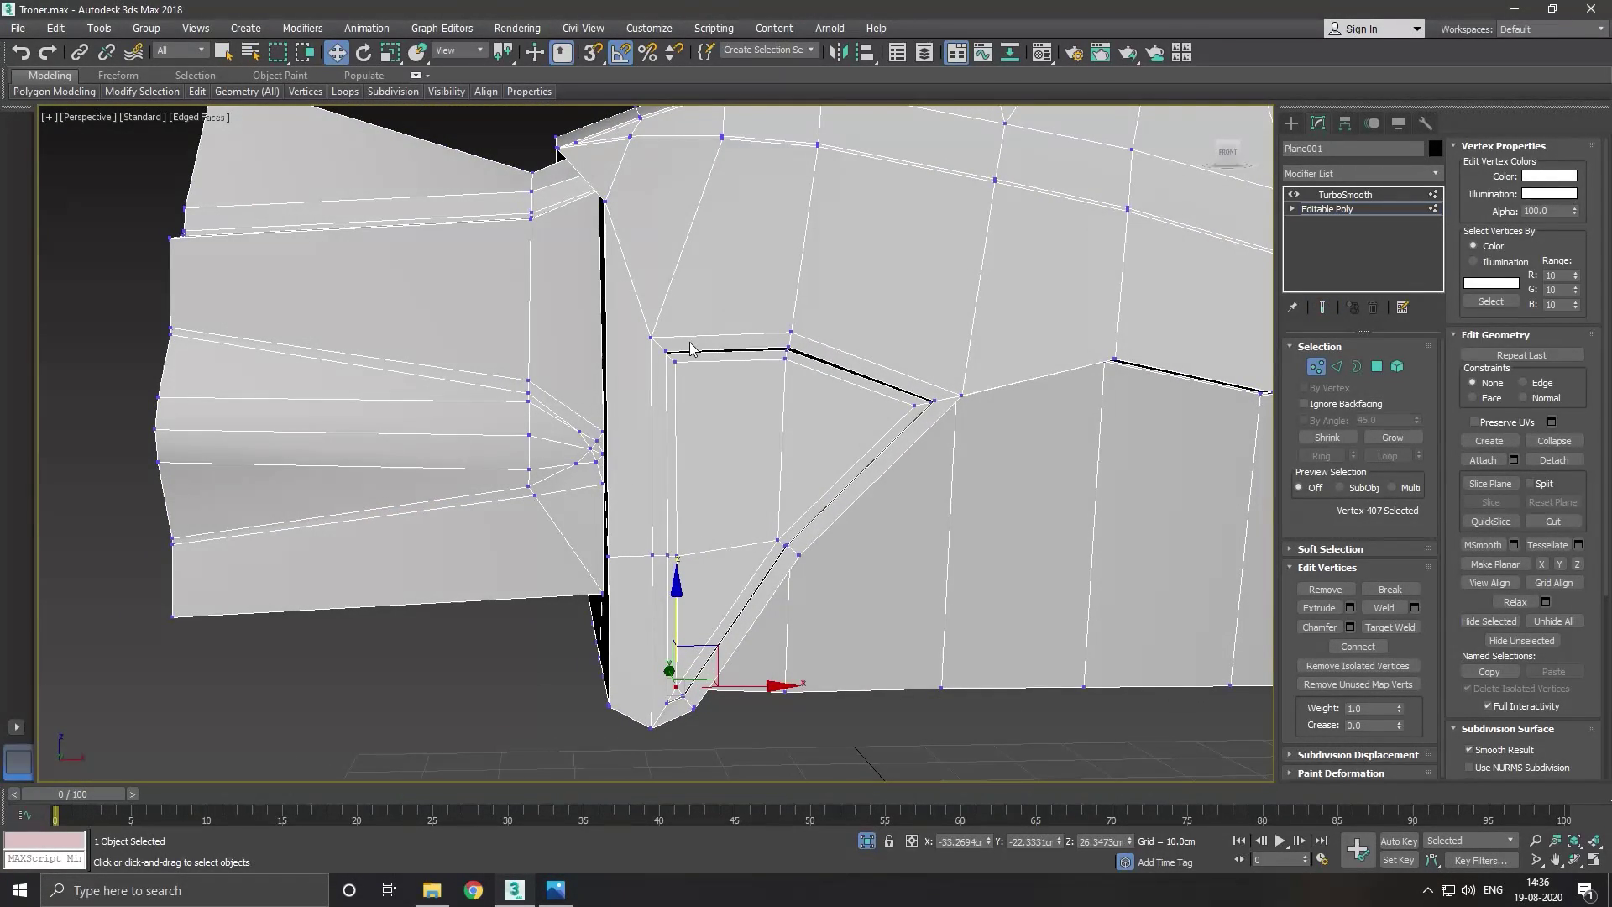
pyautogui.scroll(-3, 673, 356)
pyautogui.moveTo(702, 360)
pyautogui.keyDown('alt'); pyautogui.mouseDown(button='middle')
pyautogui.moveTo(754, 378)
pyautogui.moveTo(1309, 338)
pyautogui.mouseUp(button='middle'); pyautogui.keyUp('alt')
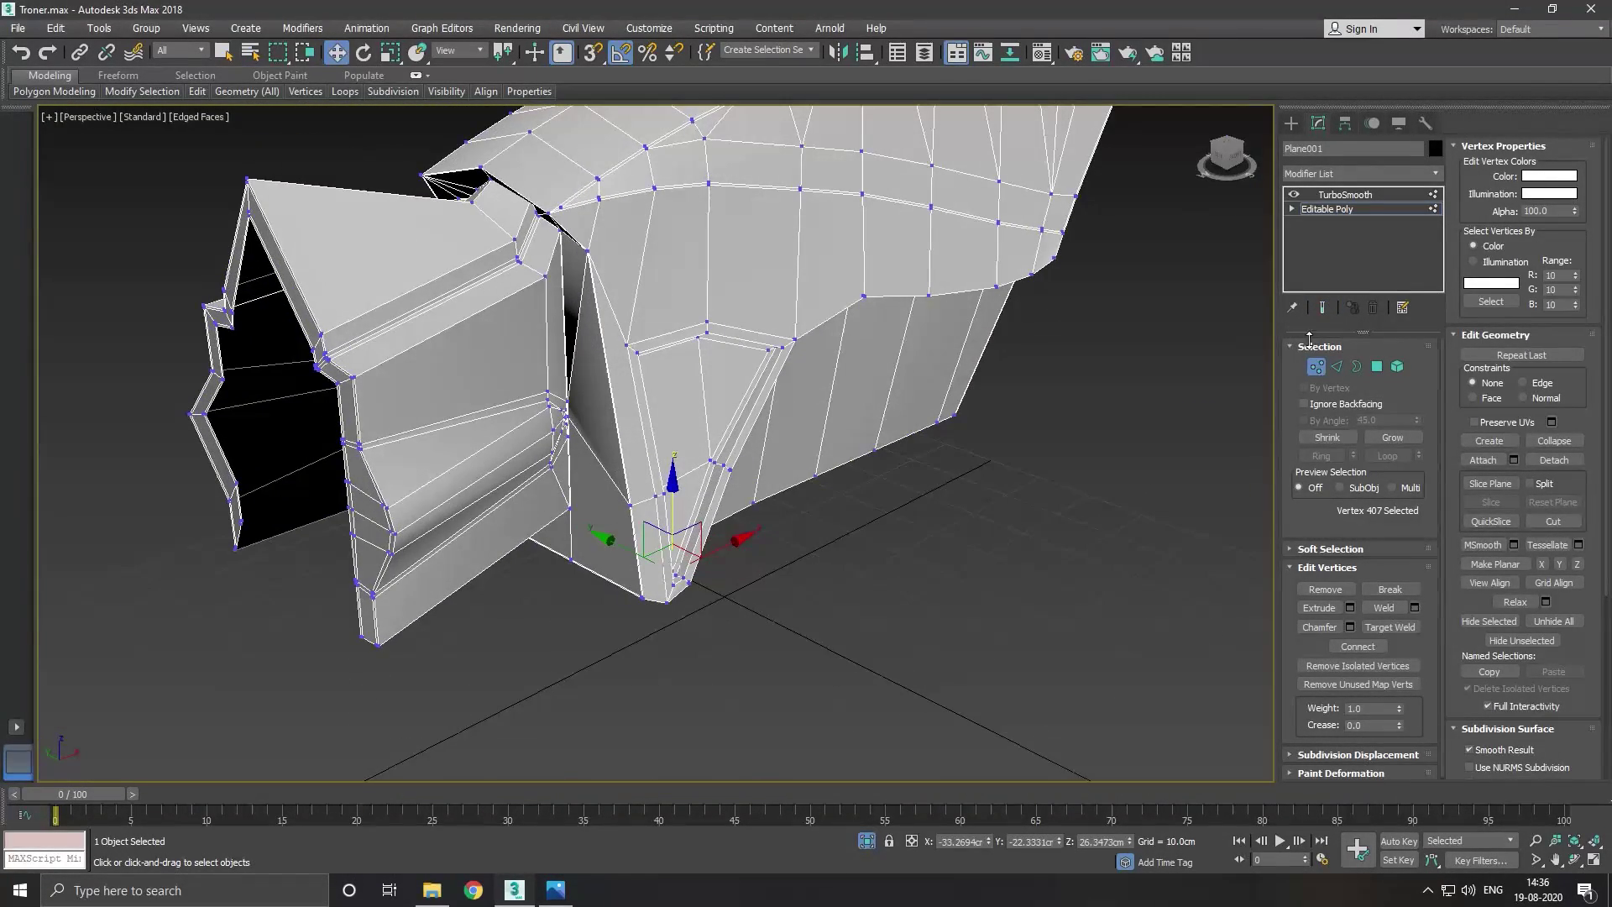
pyautogui.click(1322, 308)
pyautogui.moveTo(756, 378)
pyautogui.keyDown('alt'); pyautogui.mouseDown(button='middle')
pyautogui.moveTo(623, 388)
pyautogui.moveTo(724, 448)
pyautogui.moveTo(799, 457)
pyautogui.mouseUp(button='middle'); pyautogui.keyUp('alt')
pyautogui.scroll(5, 722, 447)
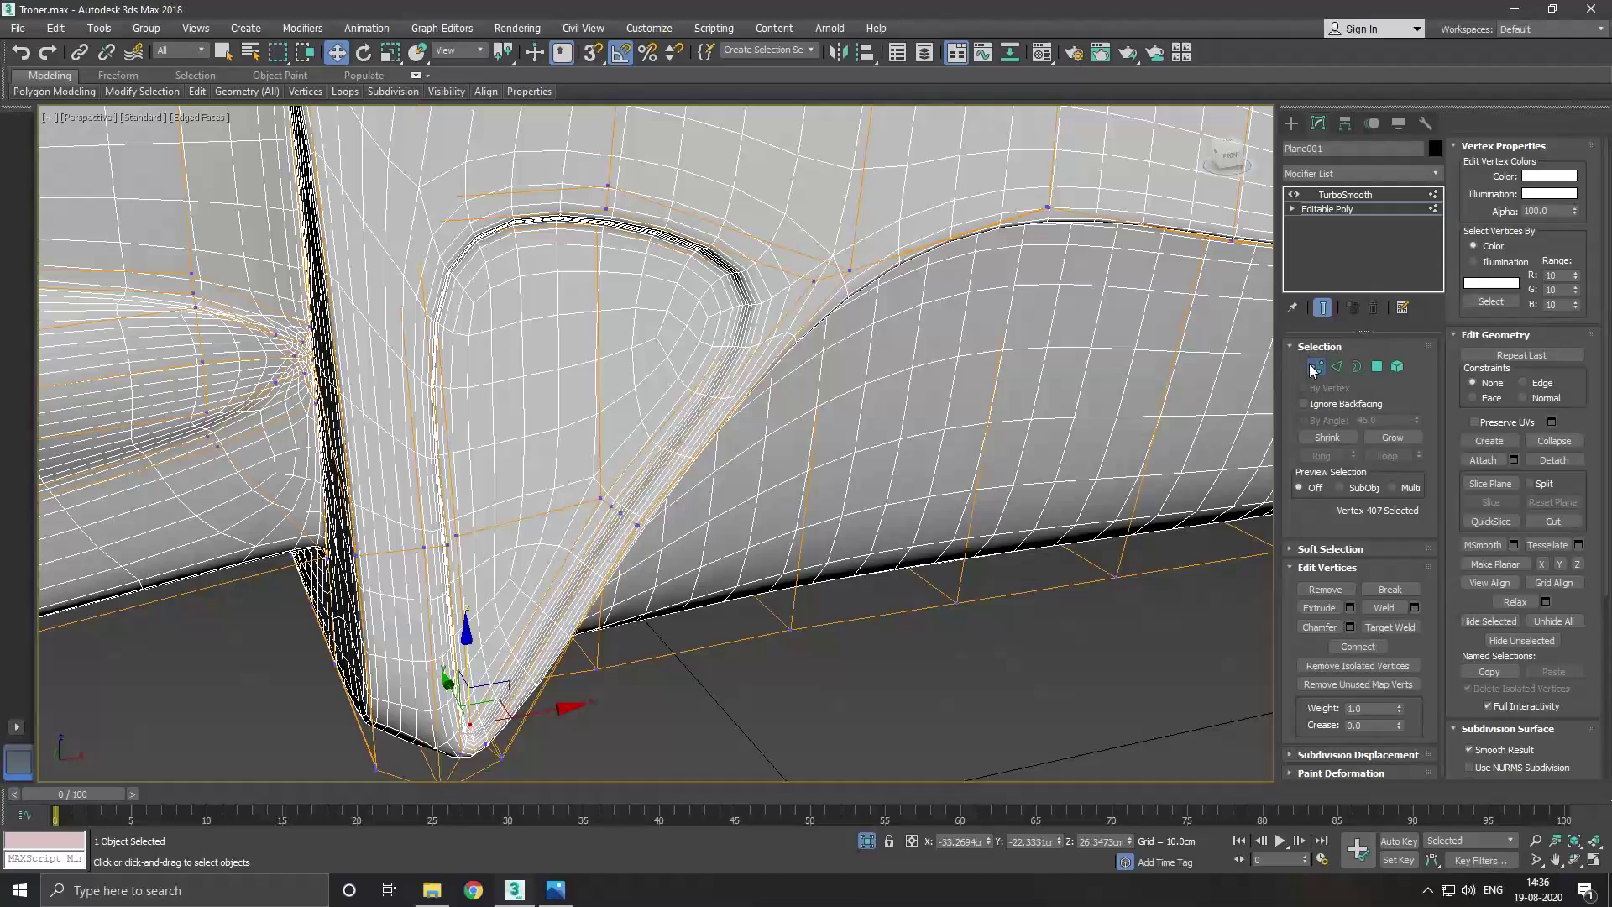
pyautogui.click(1323, 308)
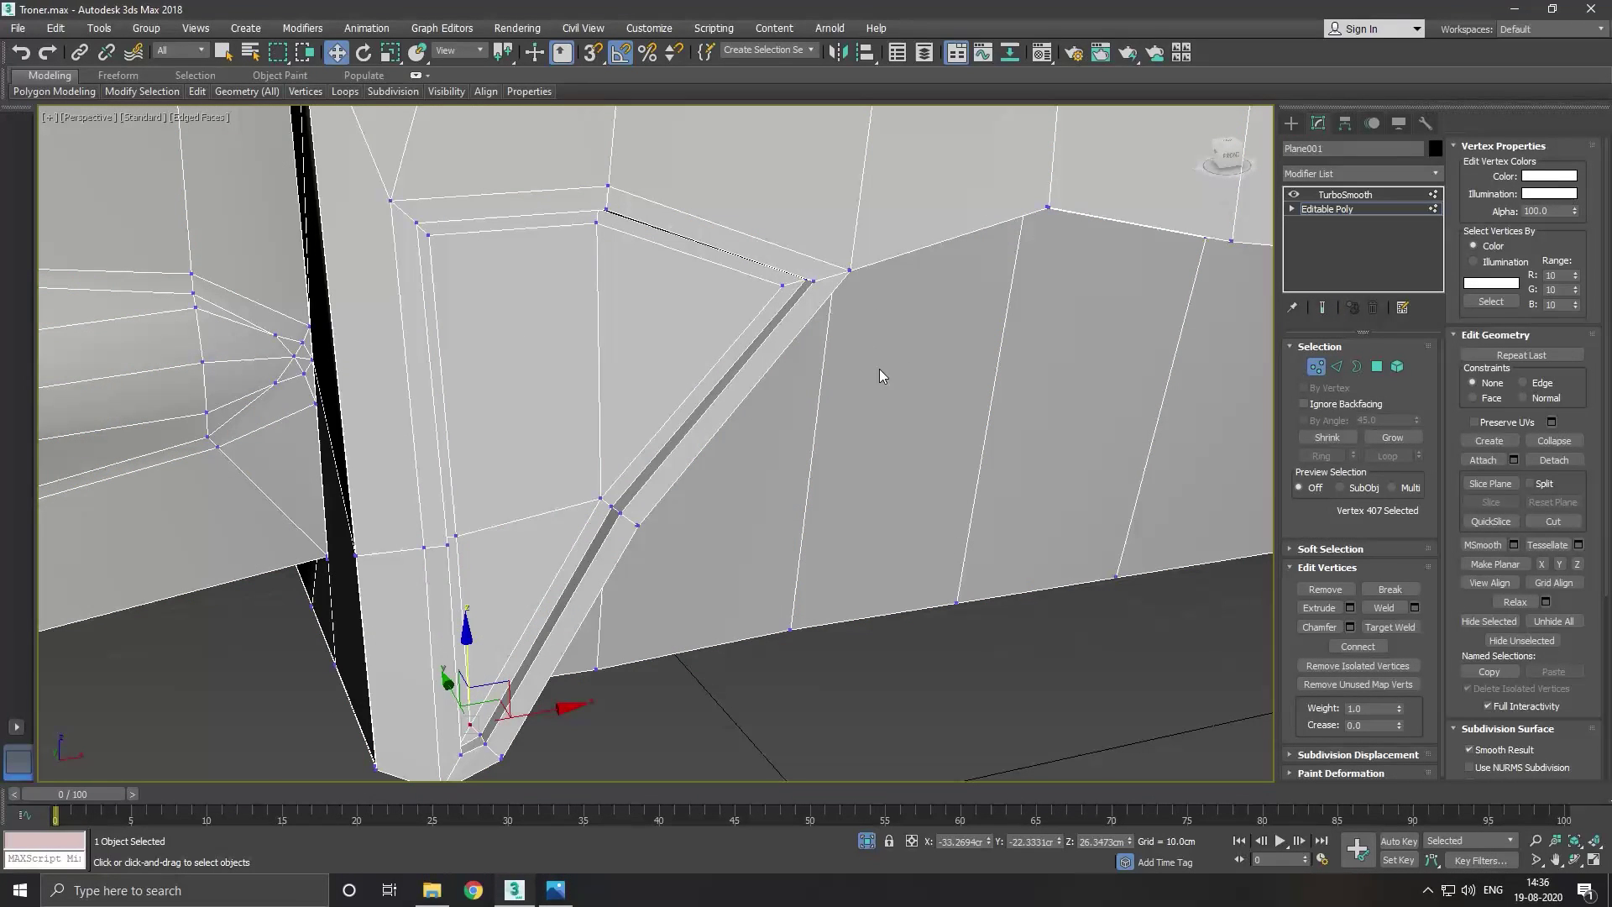
pyautogui.keyDown('alt'); pyautogui.moveTo(879, 369); pyautogui.dragTo(900, 364, button='middle'); pyautogui.keyUp('alt')
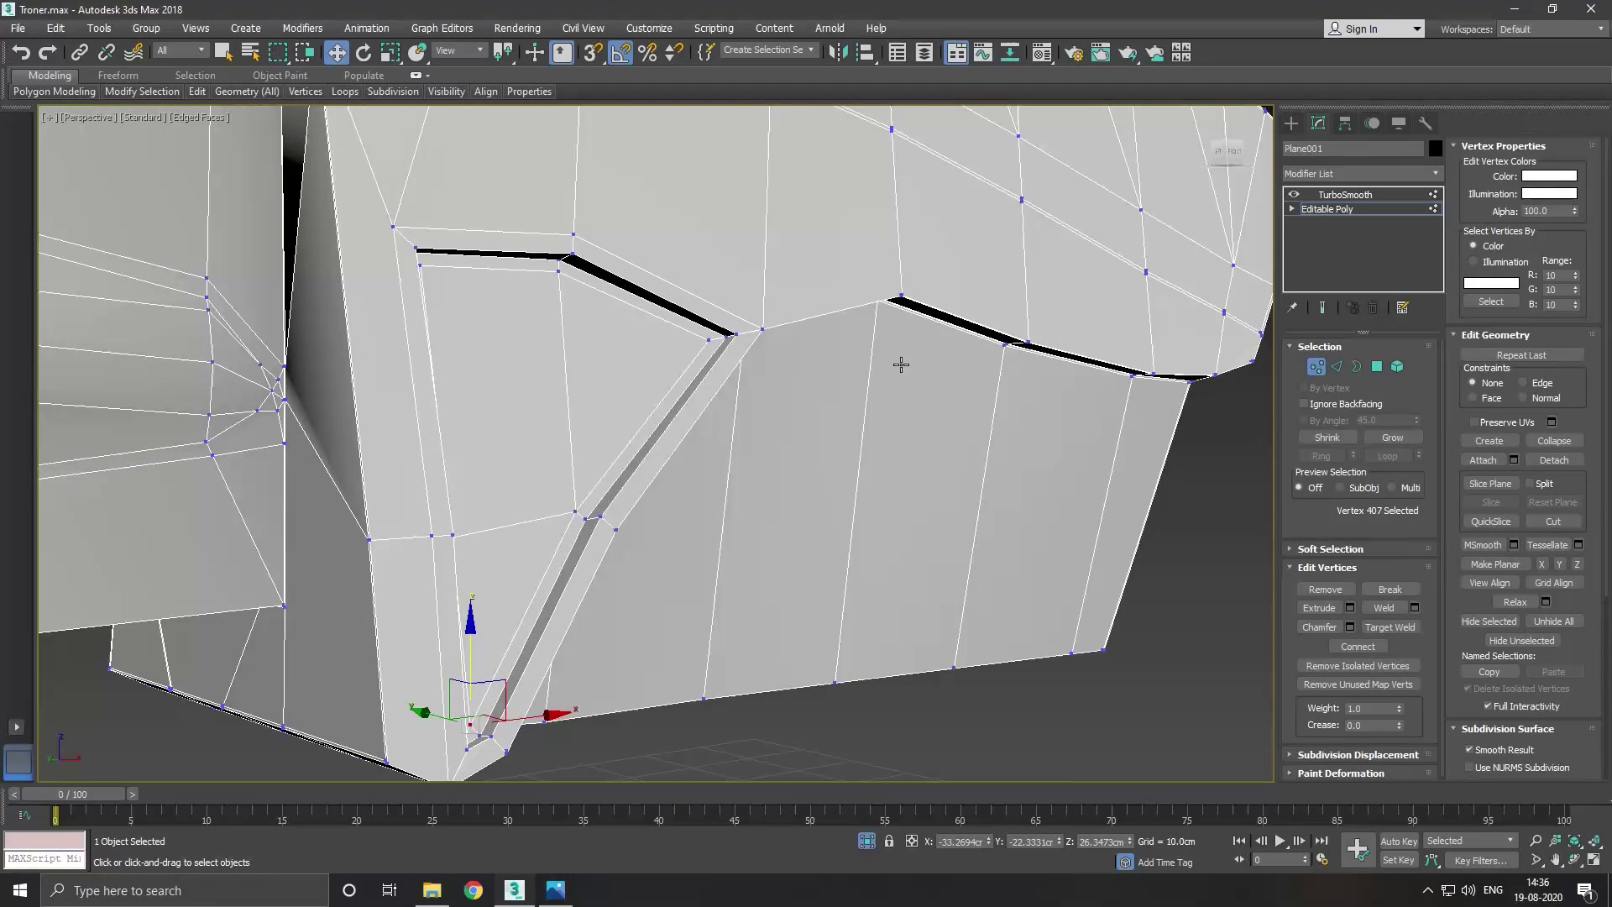
# Chamfer the inset panel's inner border edge loop by 0.0983 cm.
pyautogui.click(1335, 367)
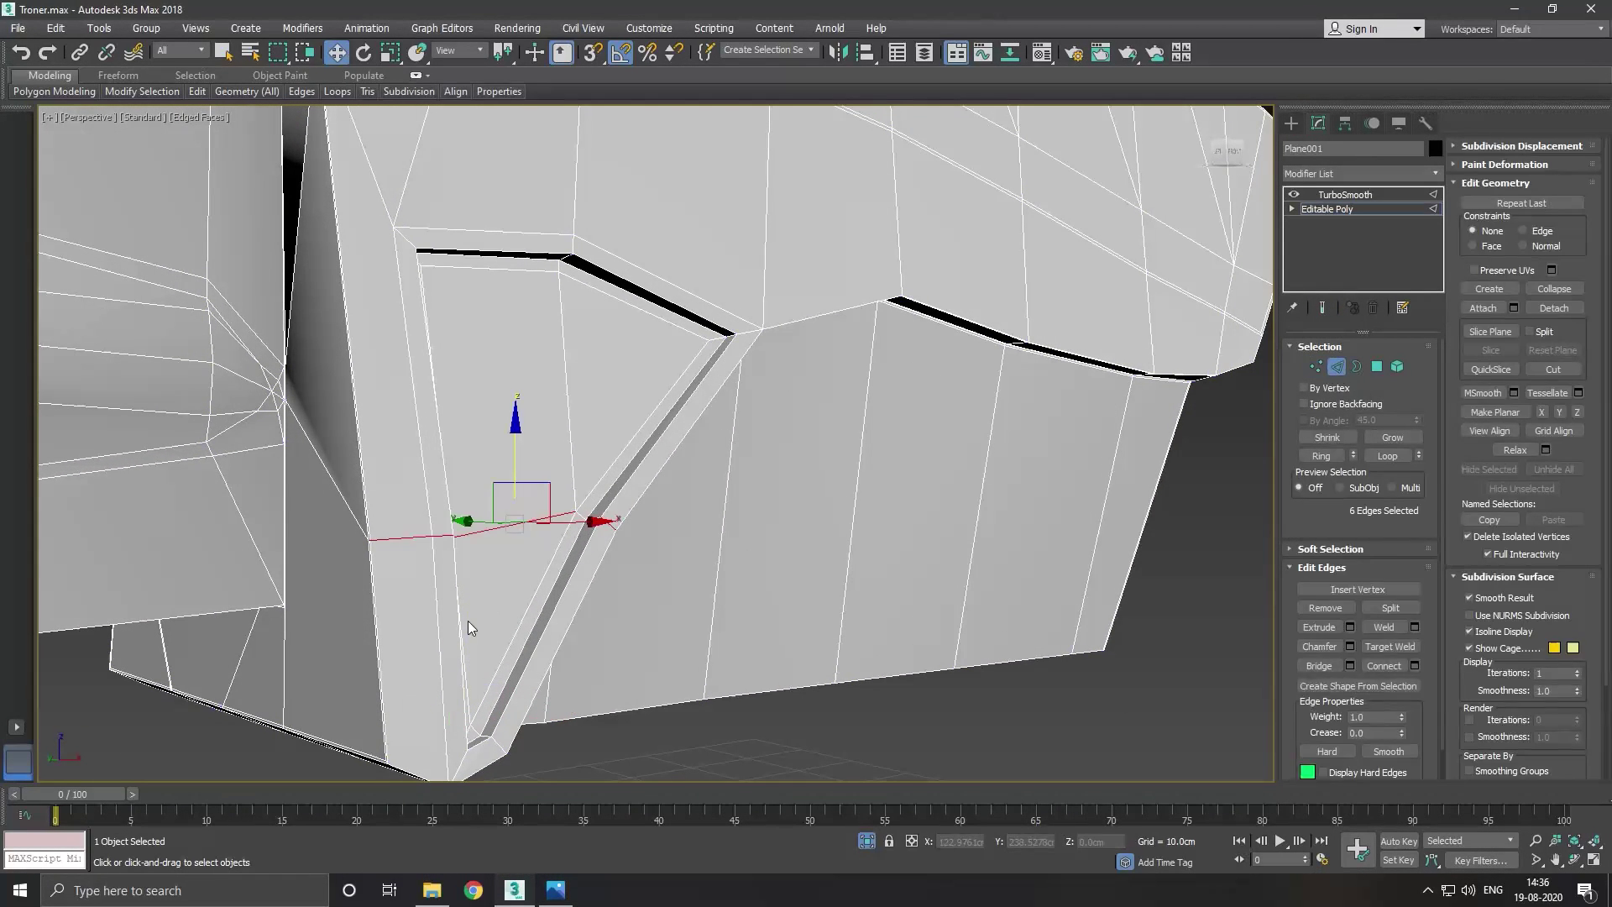
pyautogui.doubleClick(522, 678)
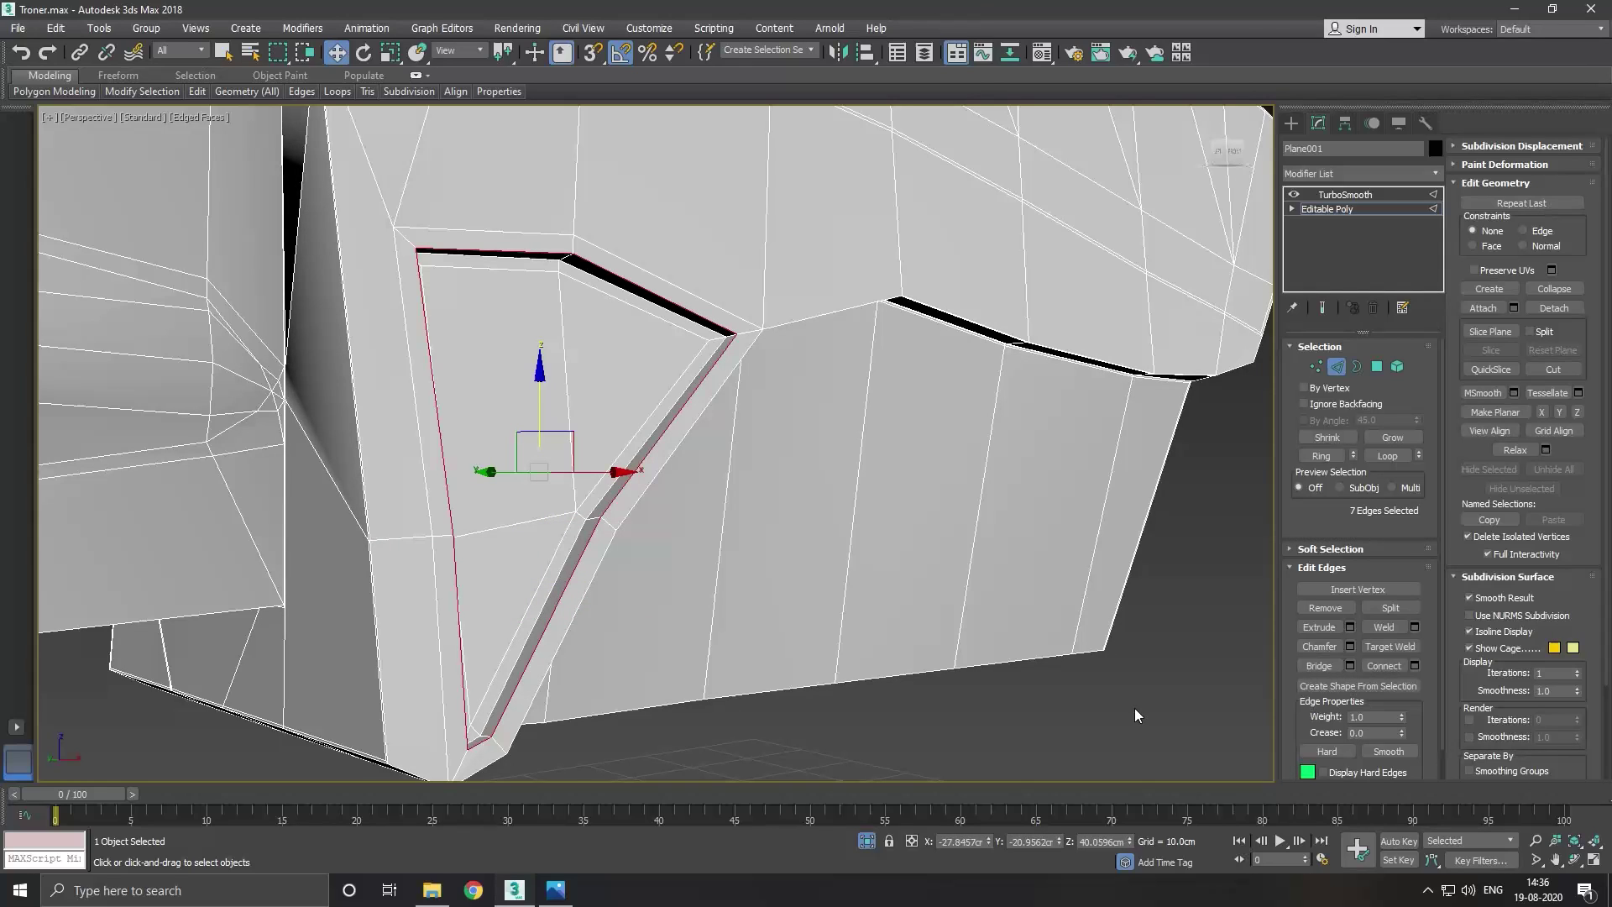
pyautogui.click(1350, 645)
pyautogui.scroll(3, 631, 551)
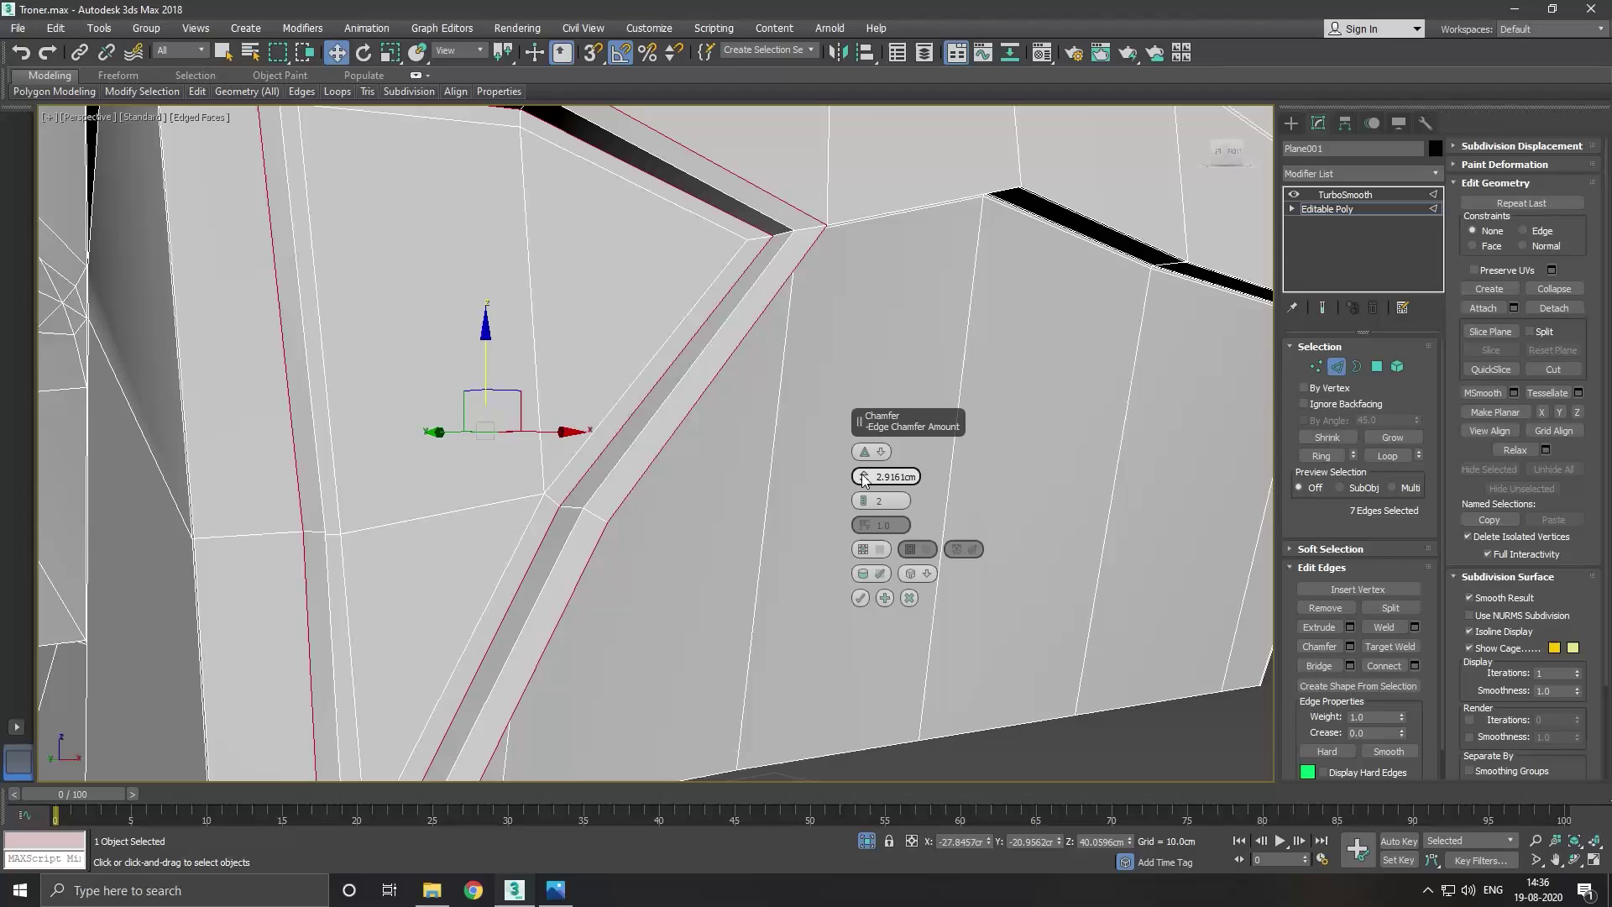
pyautogui.moveTo(864, 477); pyautogui.dragTo(874, 503)
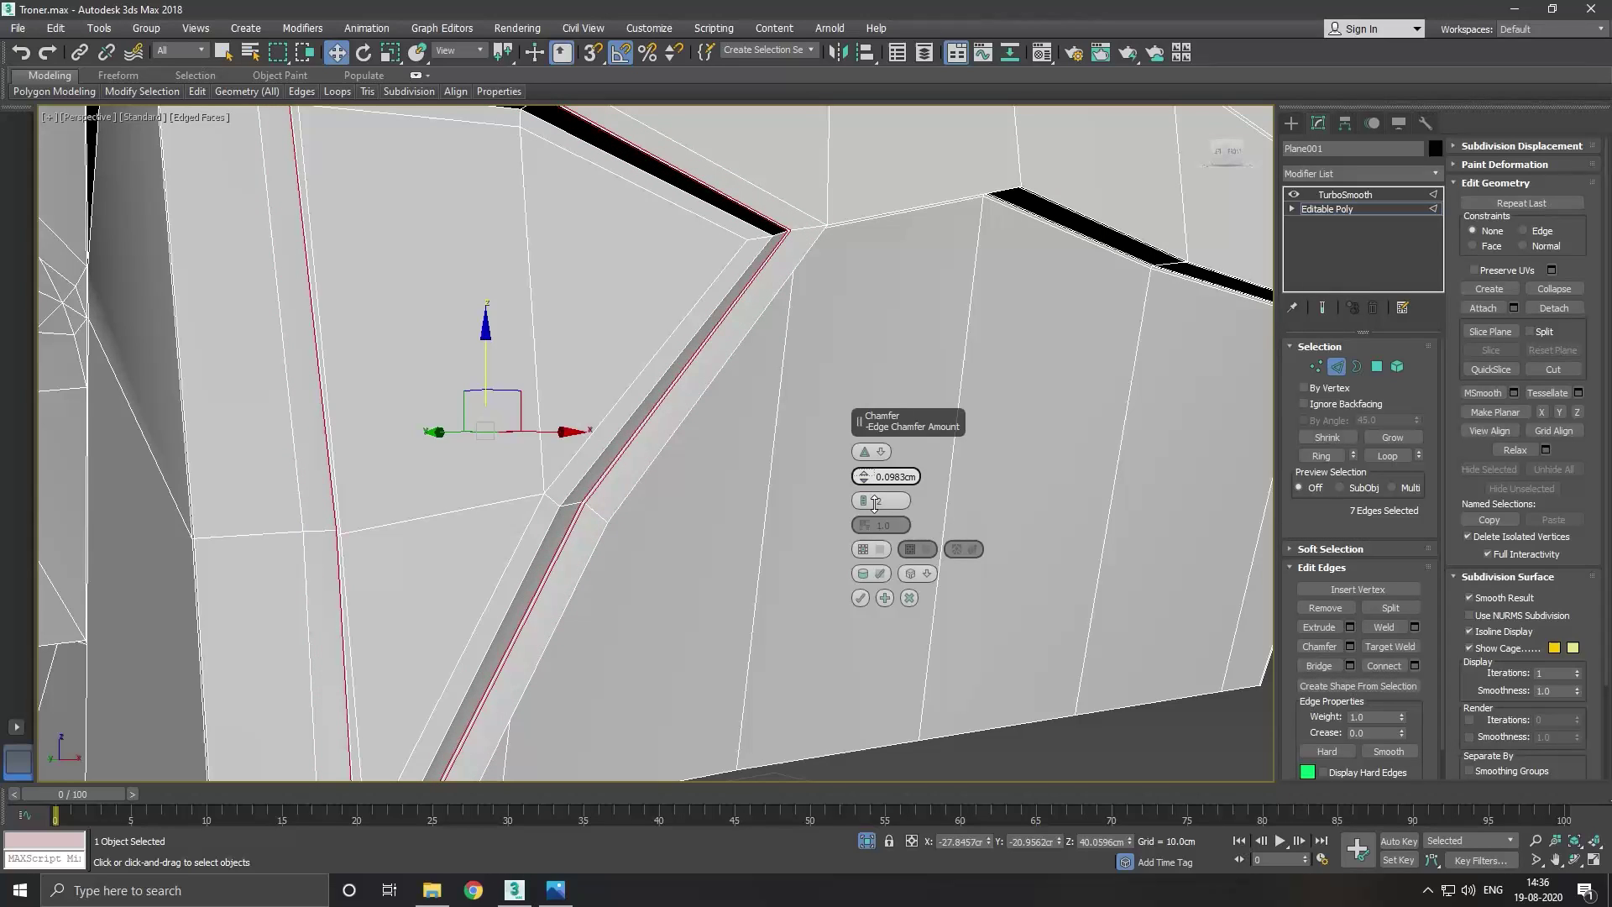
pyautogui.click(860, 598)
# Enable Show End Result and orbit in to inspect the smoothed chamfered panel.
pyautogui.scroll(-3, 707, 409)
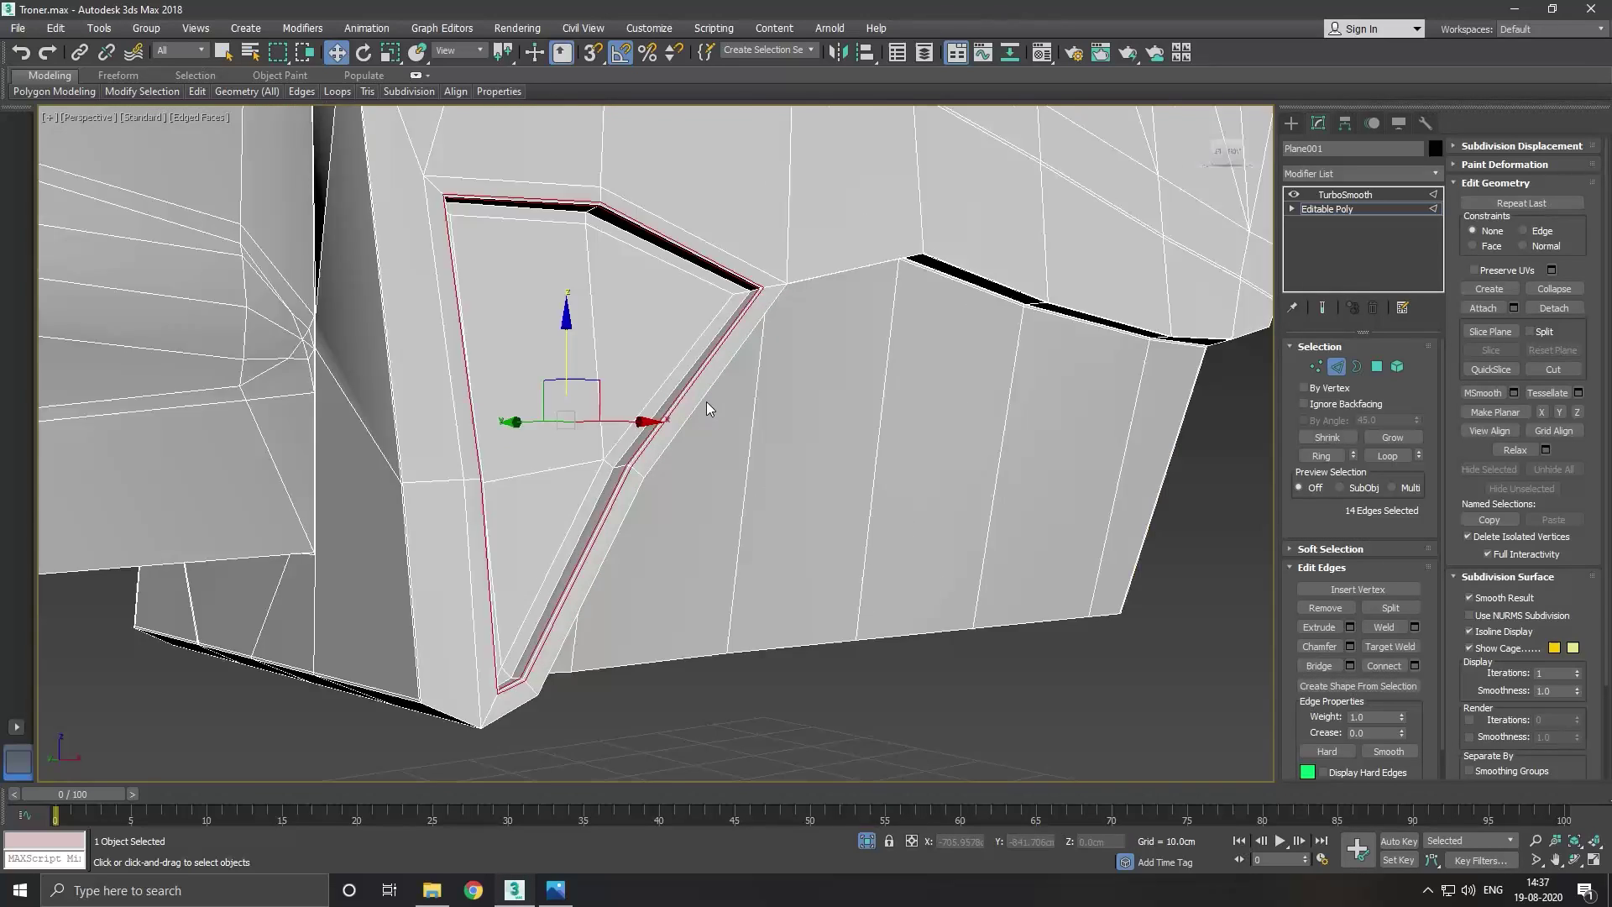
pyautogui.scroll(-2, 707, 404)
pyautogui.click(1325, 306)
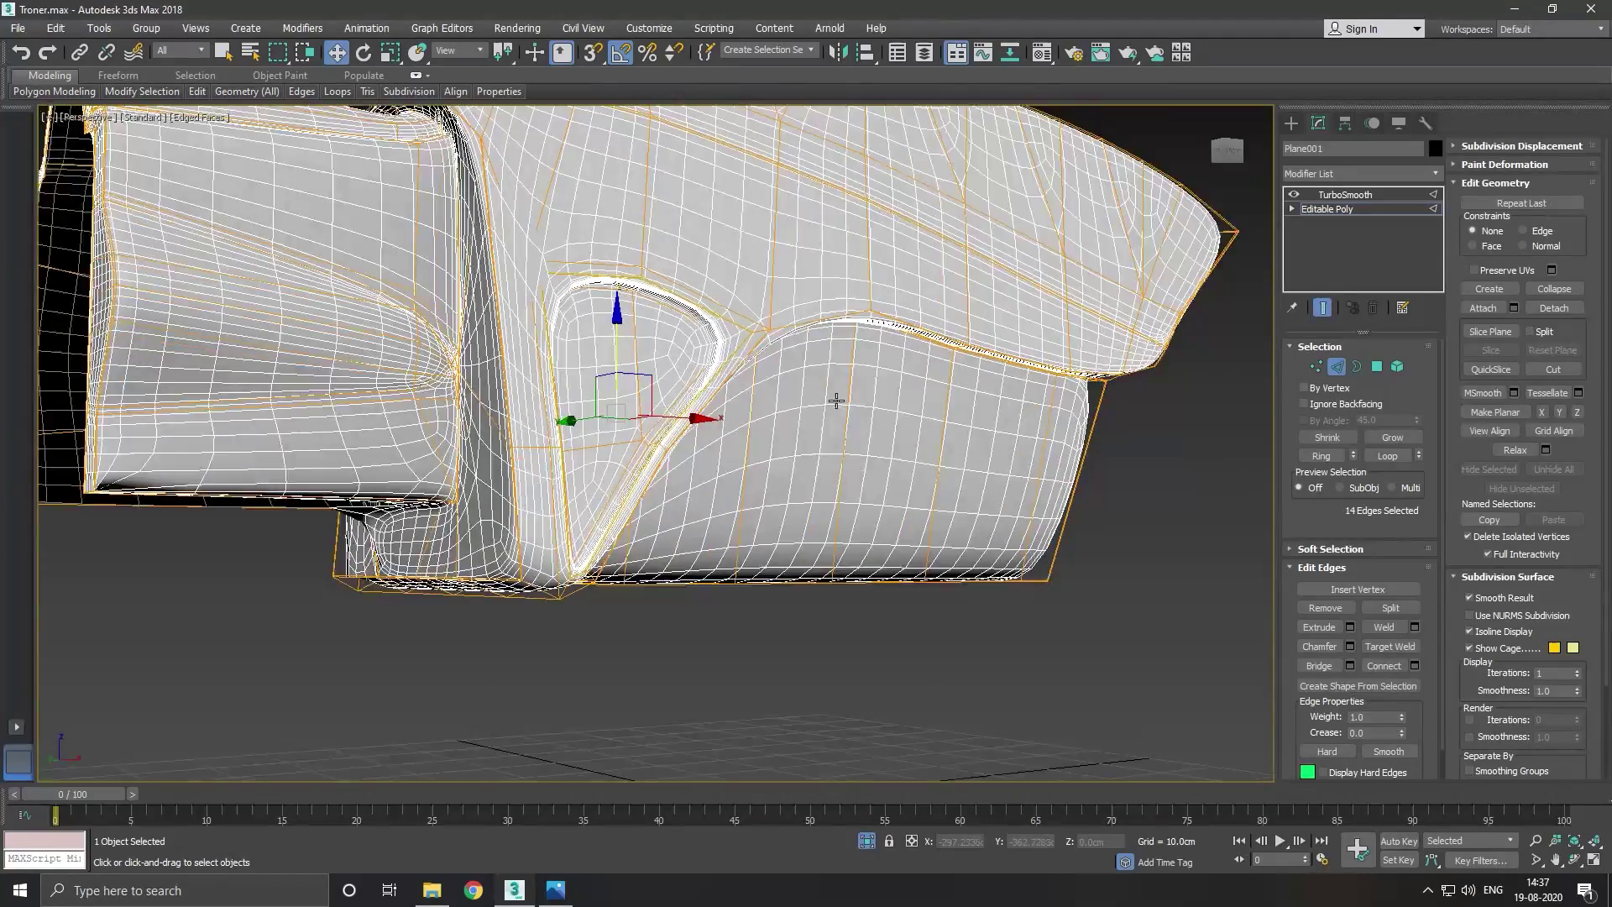
pyautogui.keyDown('alt'); pyautogui.moveTo(835, 395); pyautogui.dragTo(789, 378, button='middle'); pyautogui.keyUp('alt')
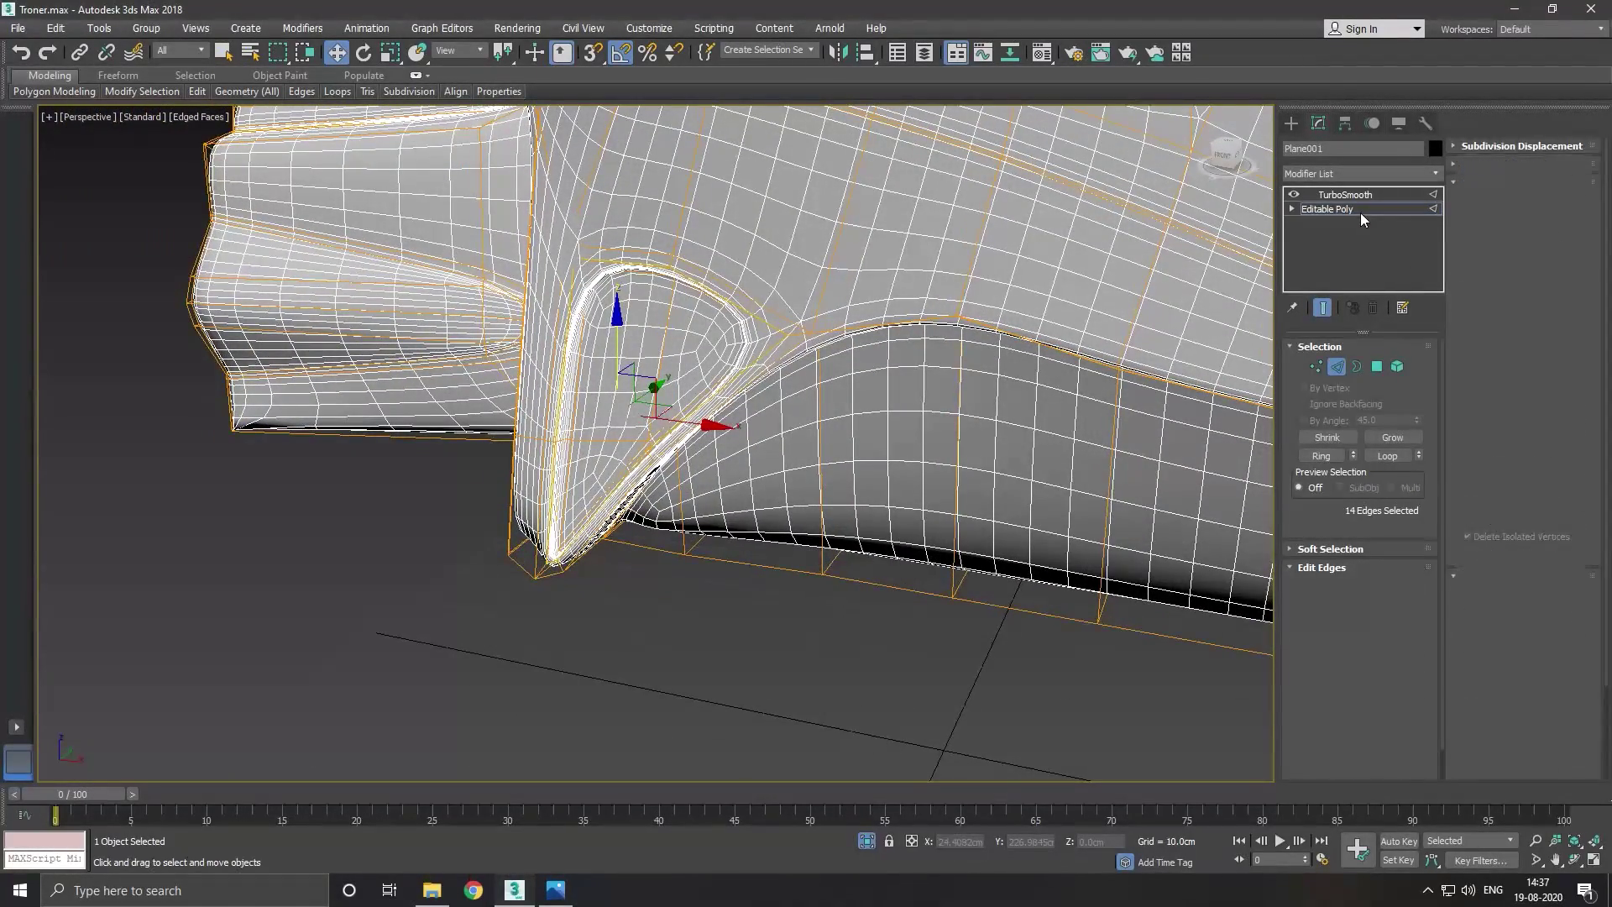